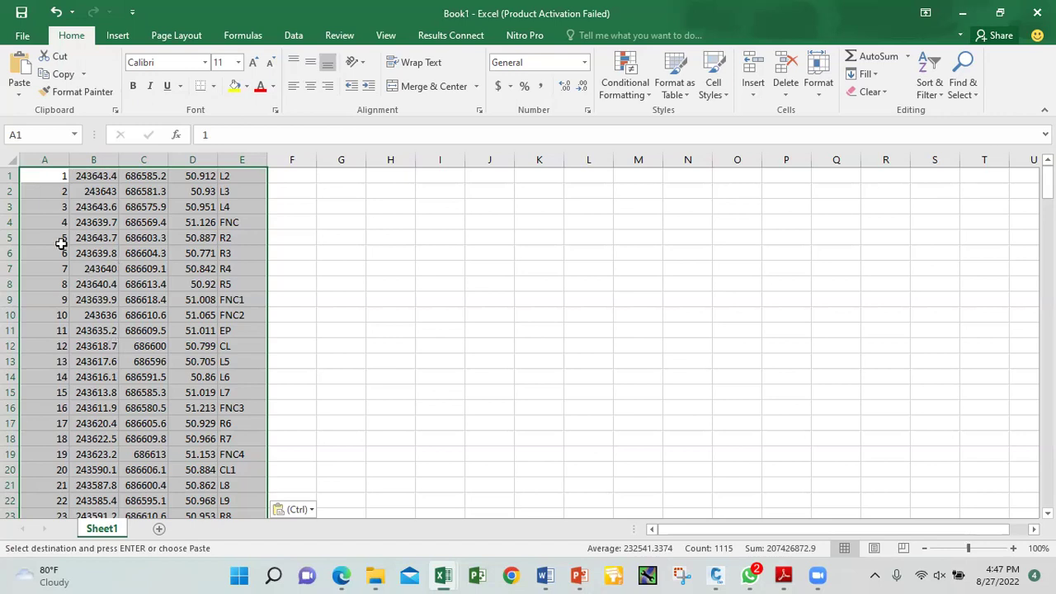
pyautogui.click(53, 176)
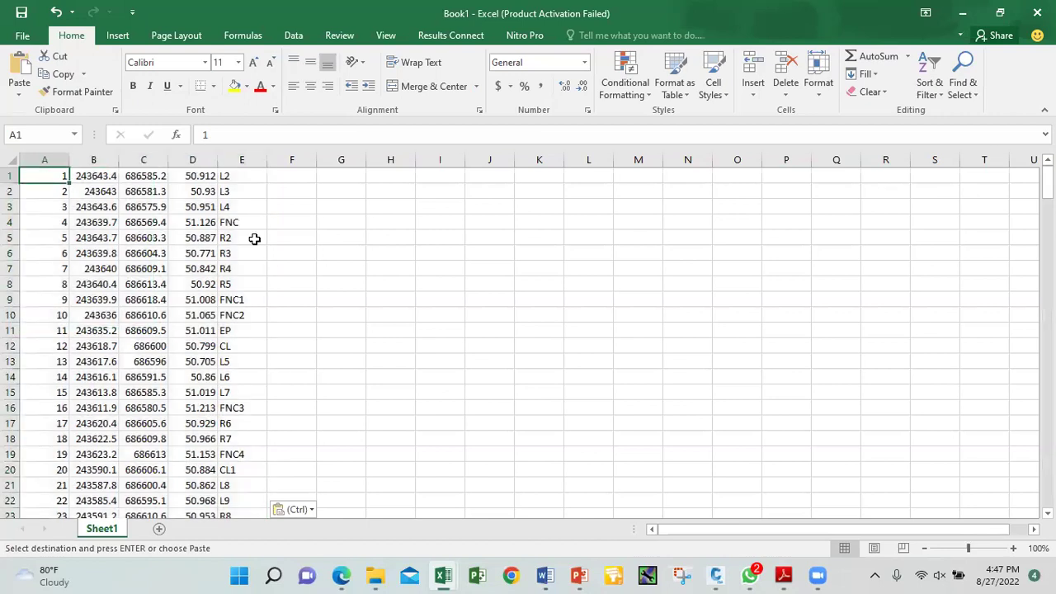
pyautogui.click(254, 239)
pyautogui.click(240, 205)
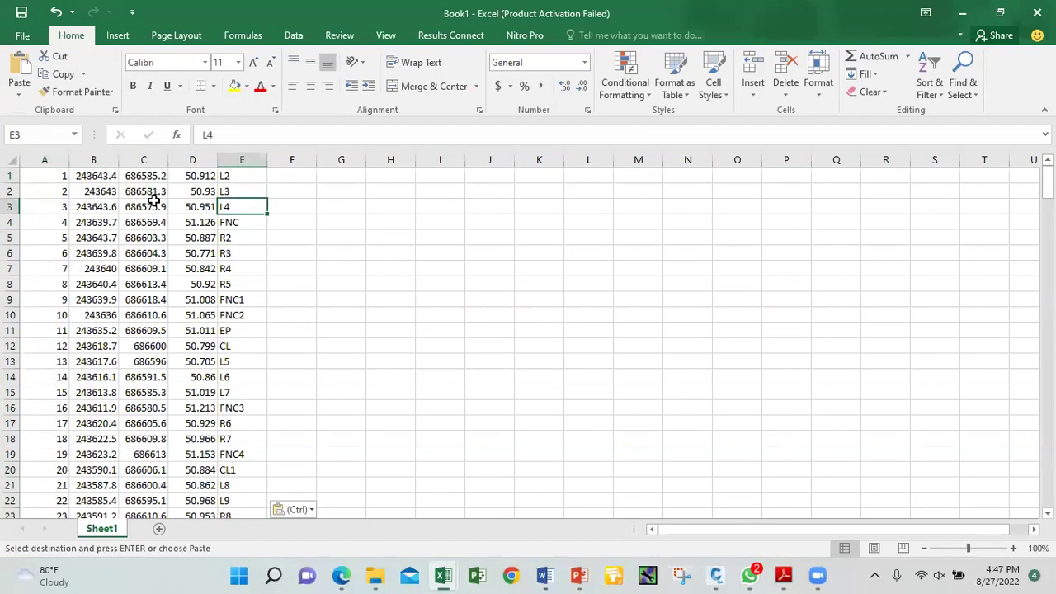
pyautogui.click(52, 180)
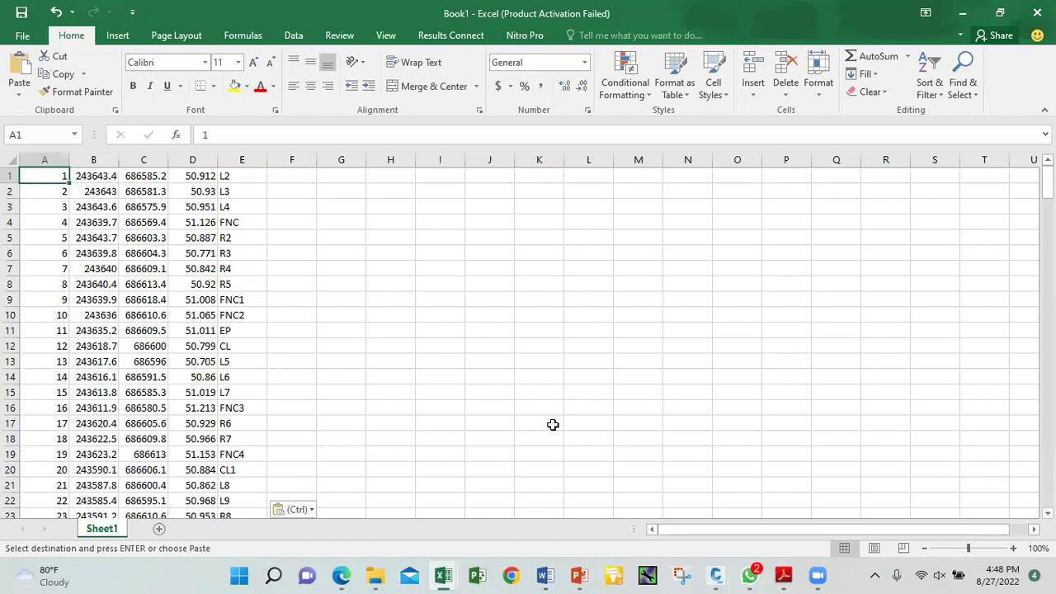
# Switch to the Word document with the PENZD notes and add a hyphen after the P in the "POINT NUMBER" line
pyautogui.moveTo(545, 577)
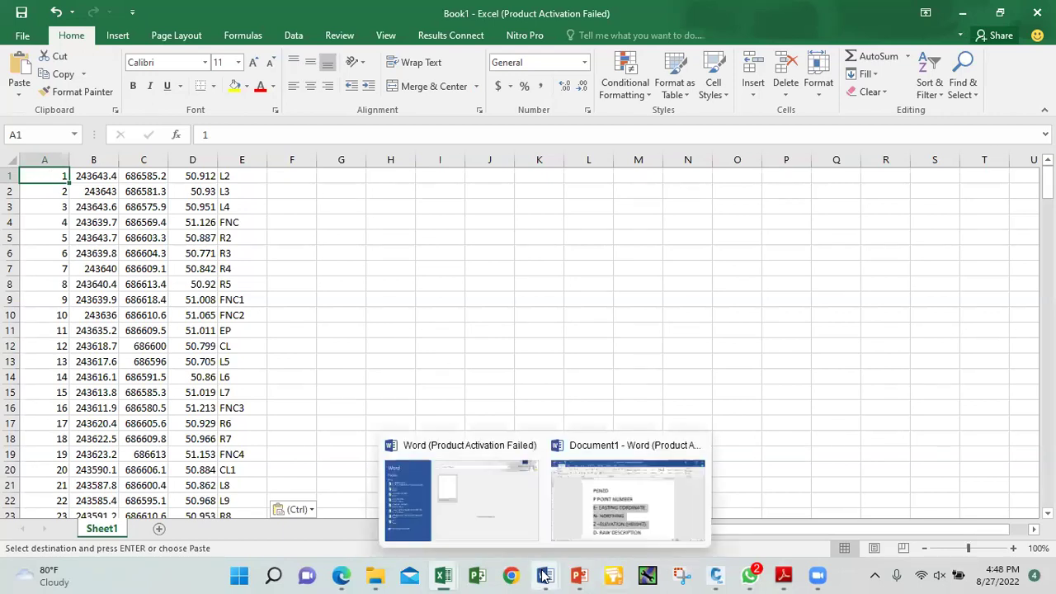
pyautogui.click(572, 517)
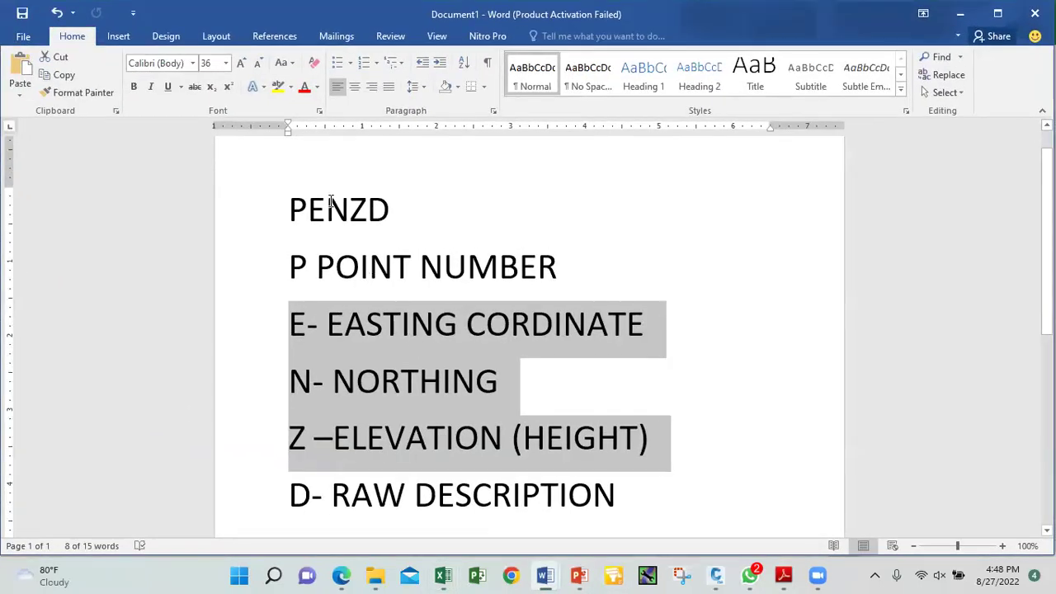
pyautogui.scroll(-1, 333, 206)
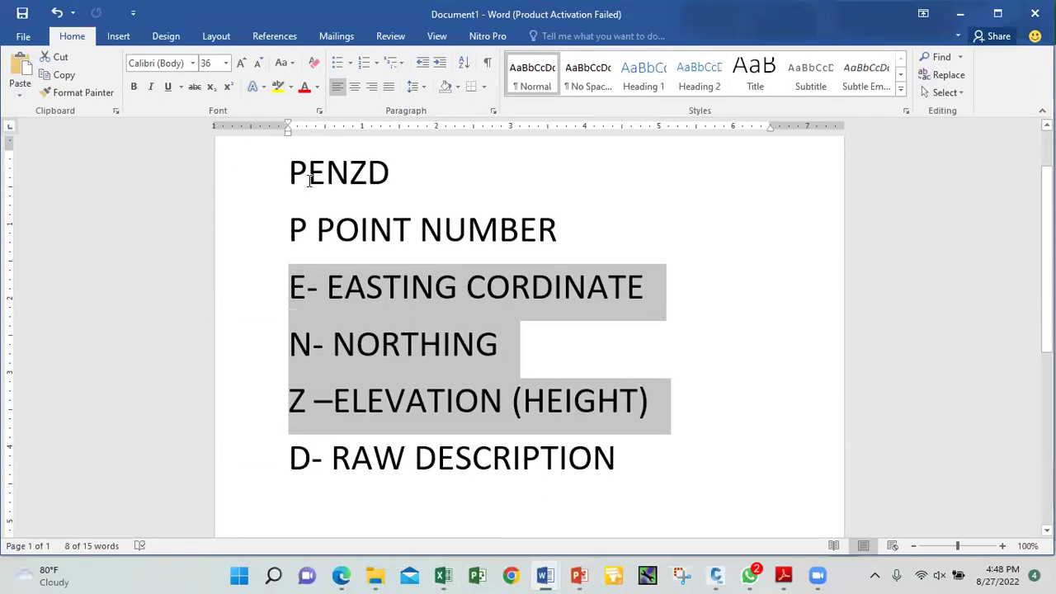
pyautogui.click(310, 231)
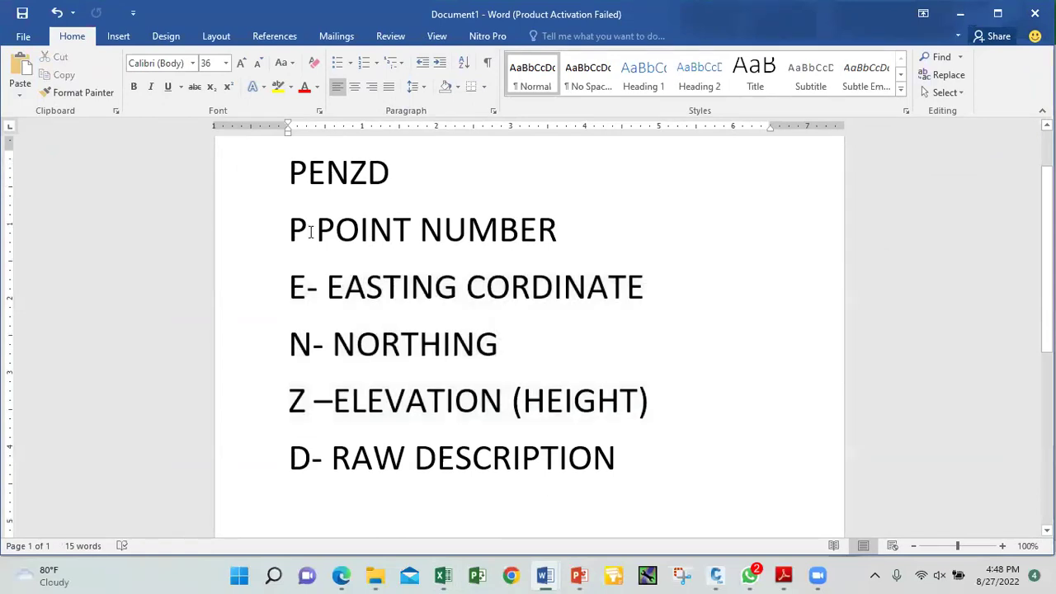
pyautogui.write('-')
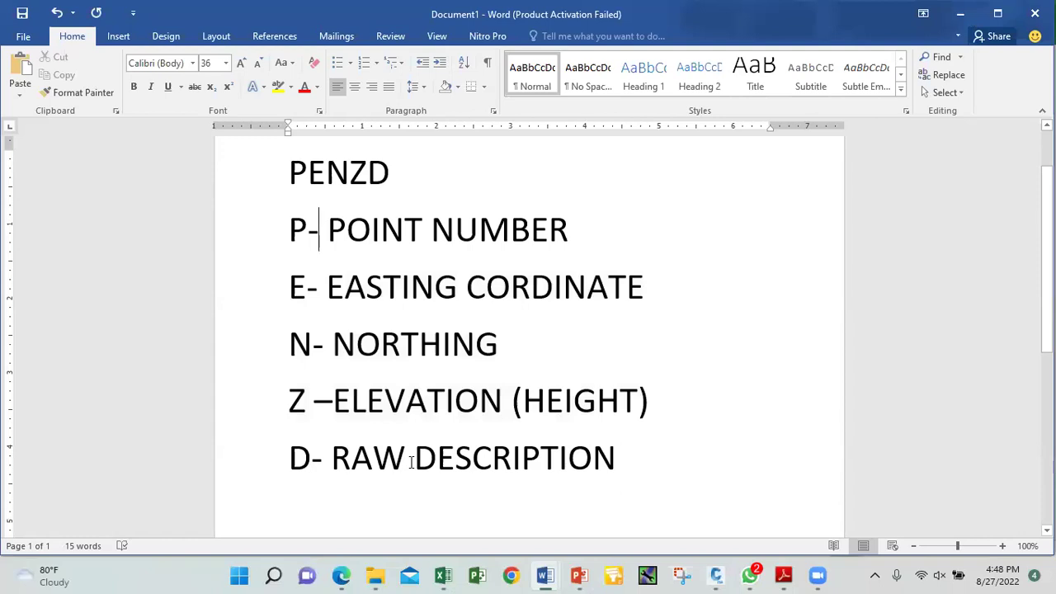
pyautogui.click(384, 174)
# Return to the Excel sheet and examine the point number, easting, northing, elevation and raw description columns
pyautogui.moveTo(540, 576)
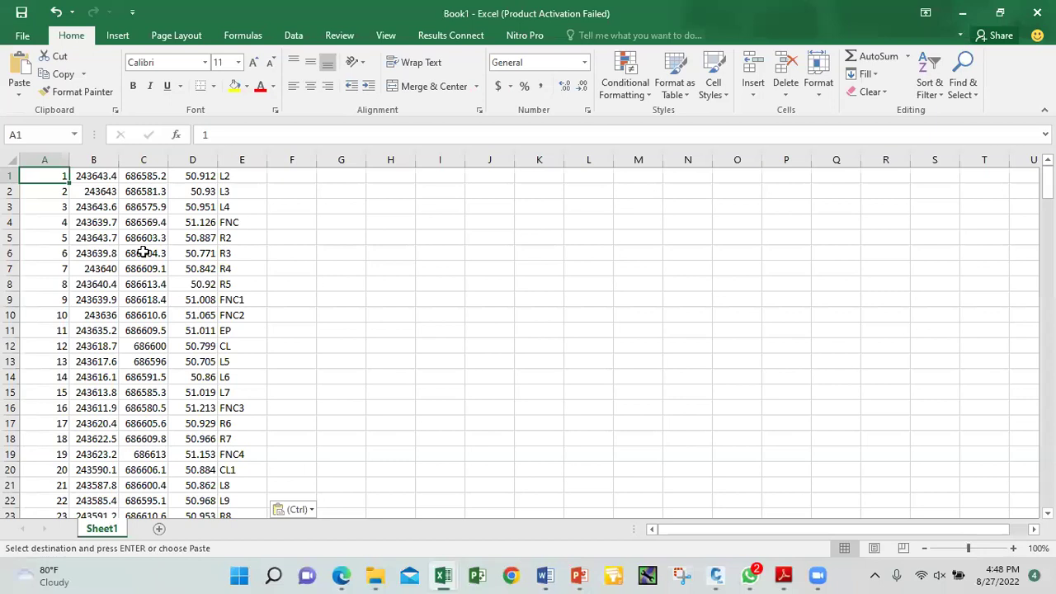
pyautogui.doubleClick(55, 175)
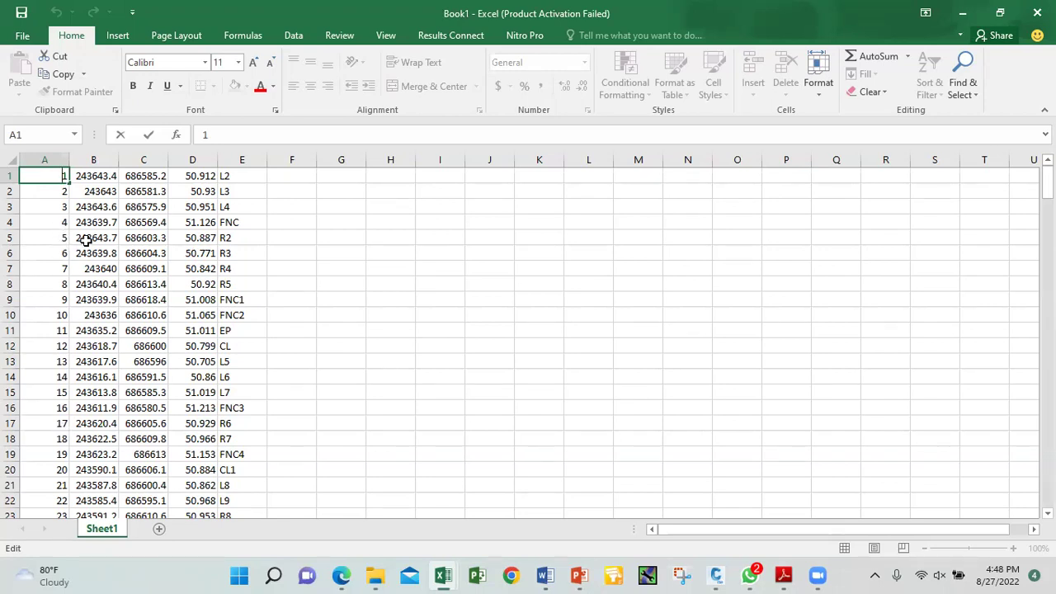
pyautogui.click(97, 178)
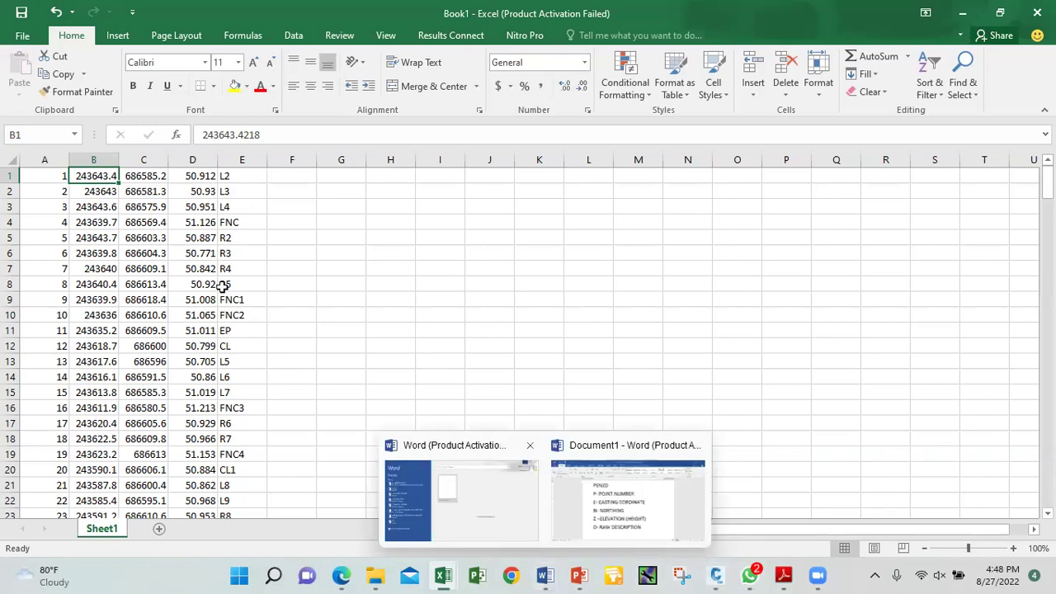
pyautogui.click(154, 178)
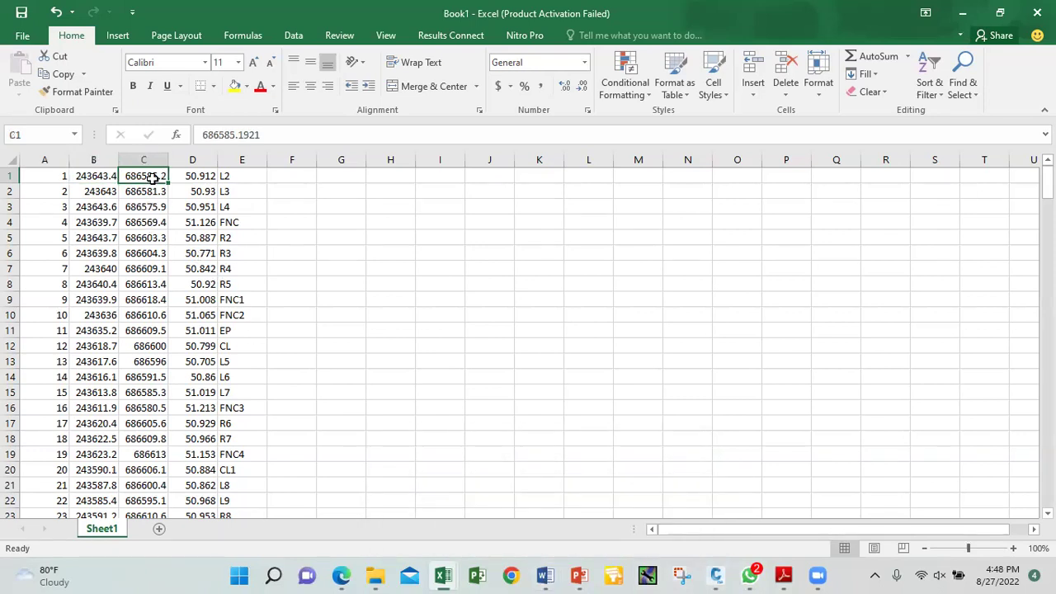
pyautogui.doubleClick(199, 176)
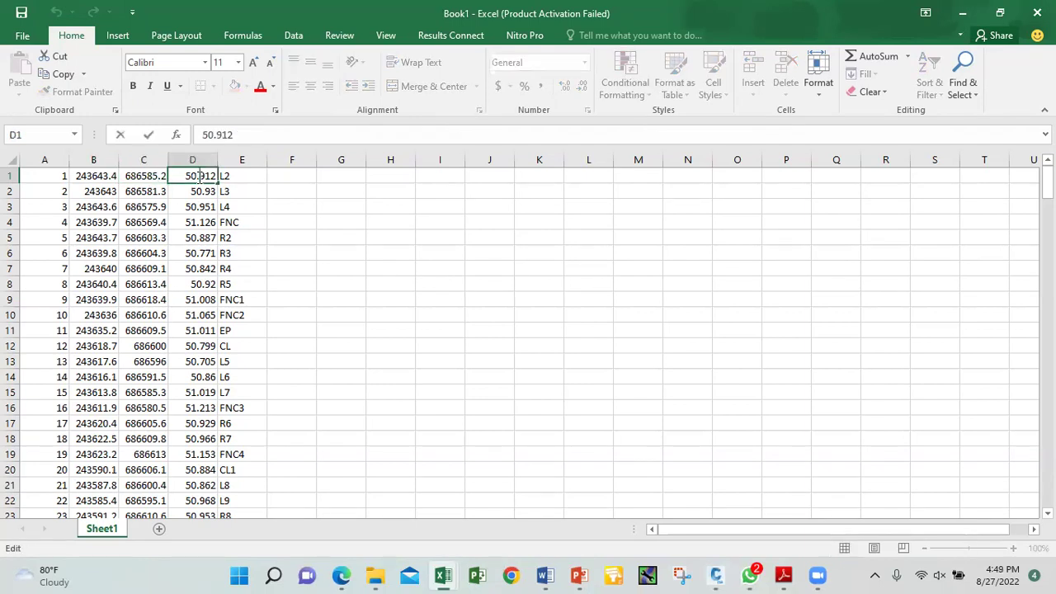
pyautogui.click(239, 178)
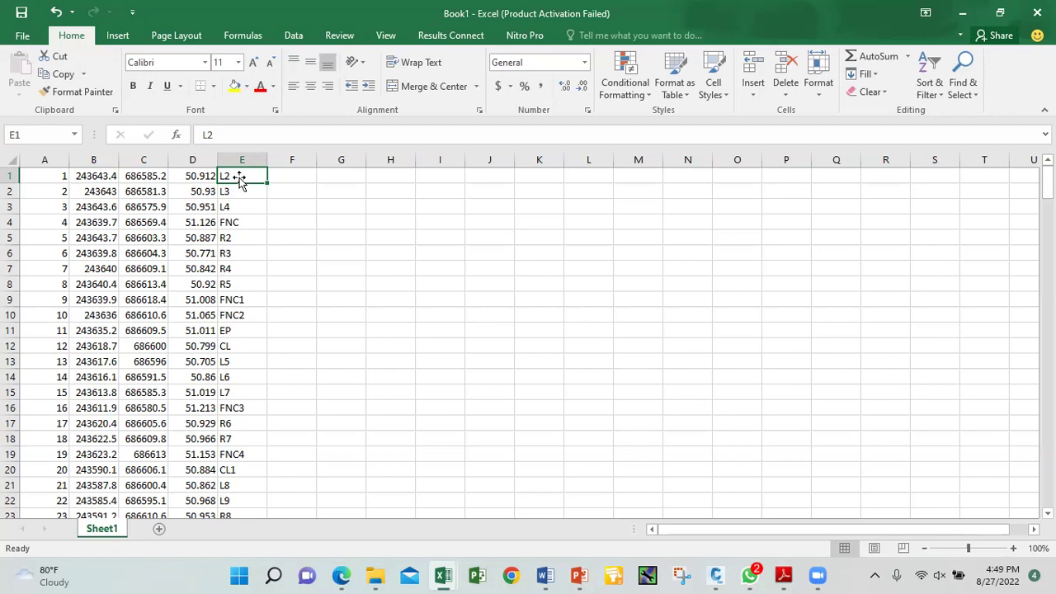
pyautogui.click(241, 302)
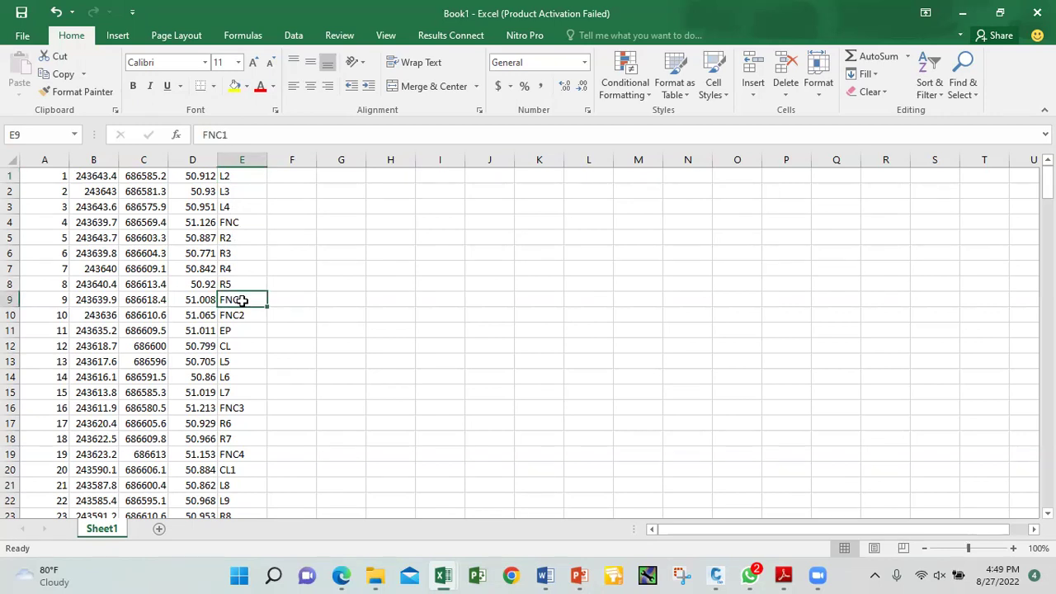
pyautogui.click(239, 331)
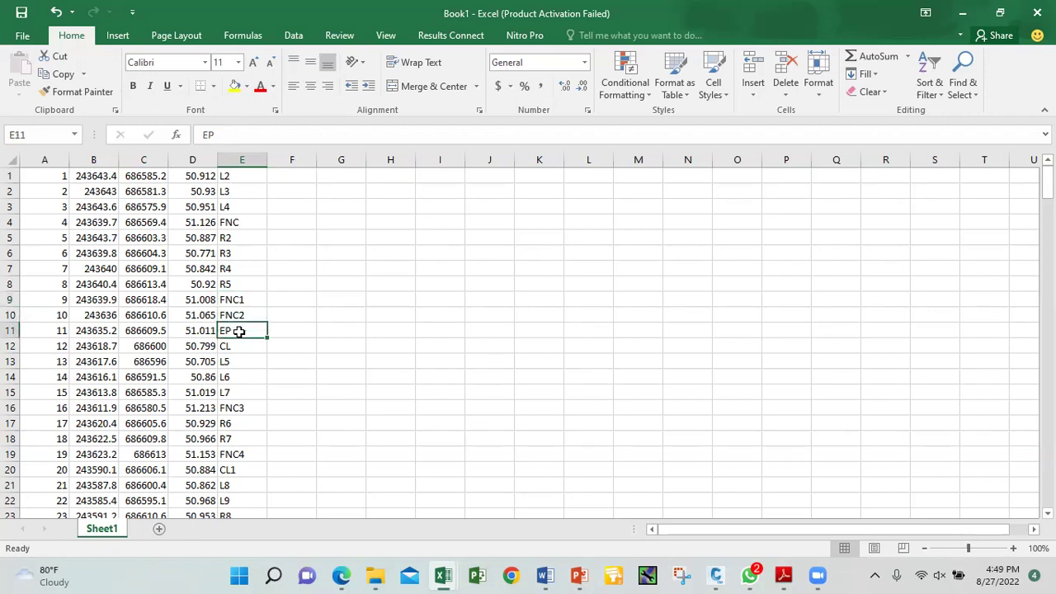
pyautogui.click(232, 346)
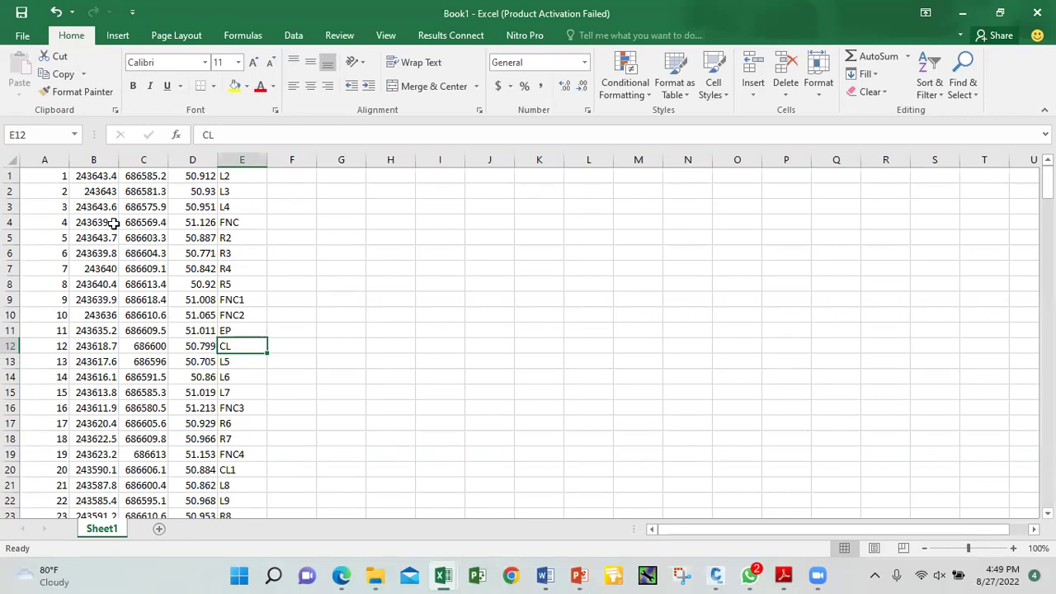
pyautogui.click(93, 190)
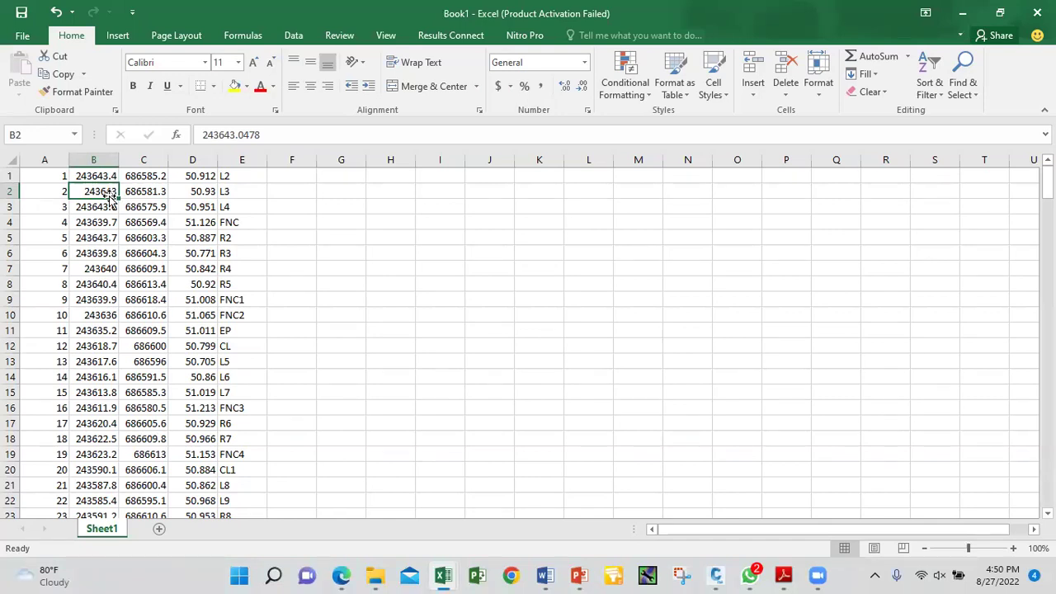
# Switch to the Word notes and add the line "CSV COMMA DILIMITED" below the PENZD list, leaving blank lines in between
pyautogui.moveTo(545, 575)
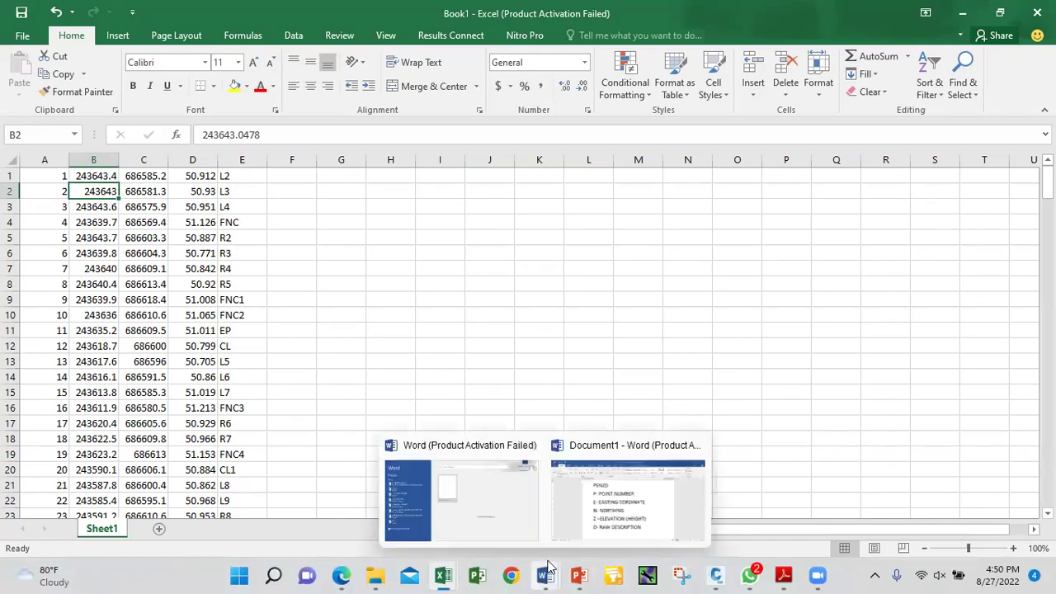
pyautogui.click(580, 520)
pyautogui.press('Return')
pyautogui.press('Return')
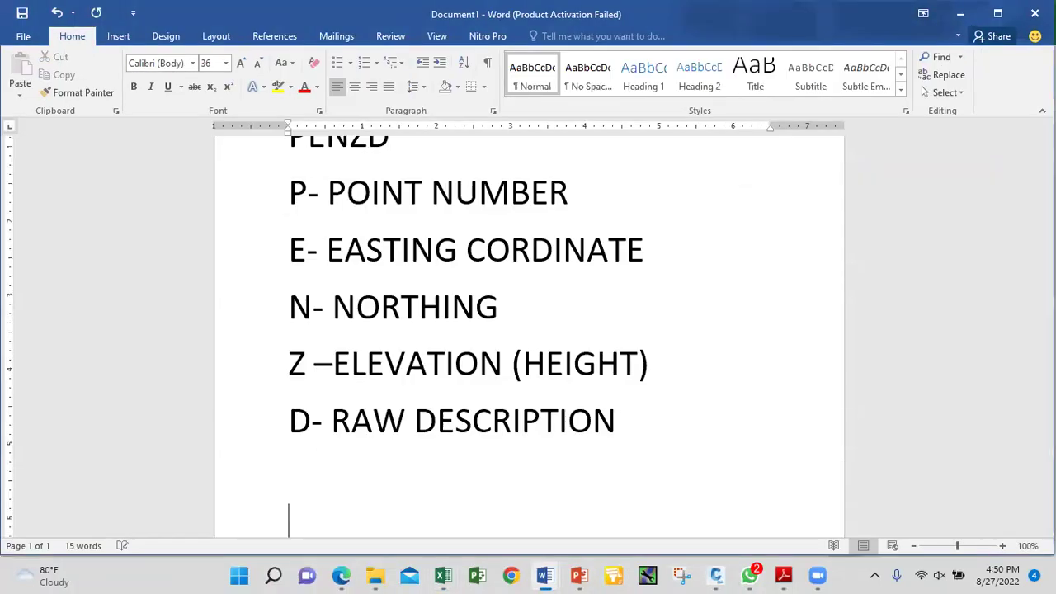
pyautogui.press('Return')
pyautogui.write('CSV COMMA DILIMITED')
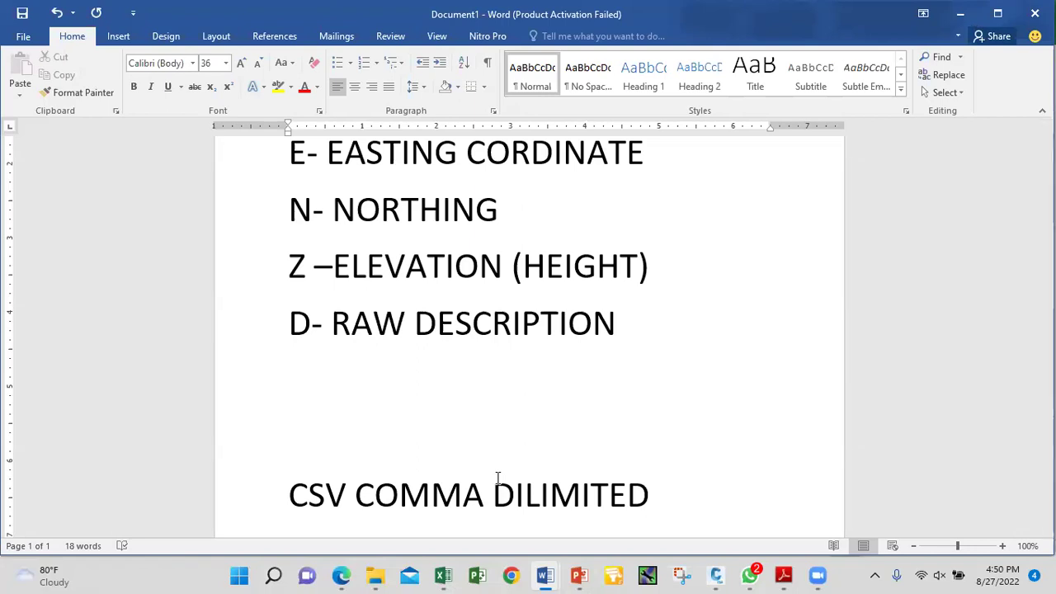
# Switch to Civil 3D to view the empty drawing, and return to the Excel point data workbook
pyautogui.moveTo(718, 575)
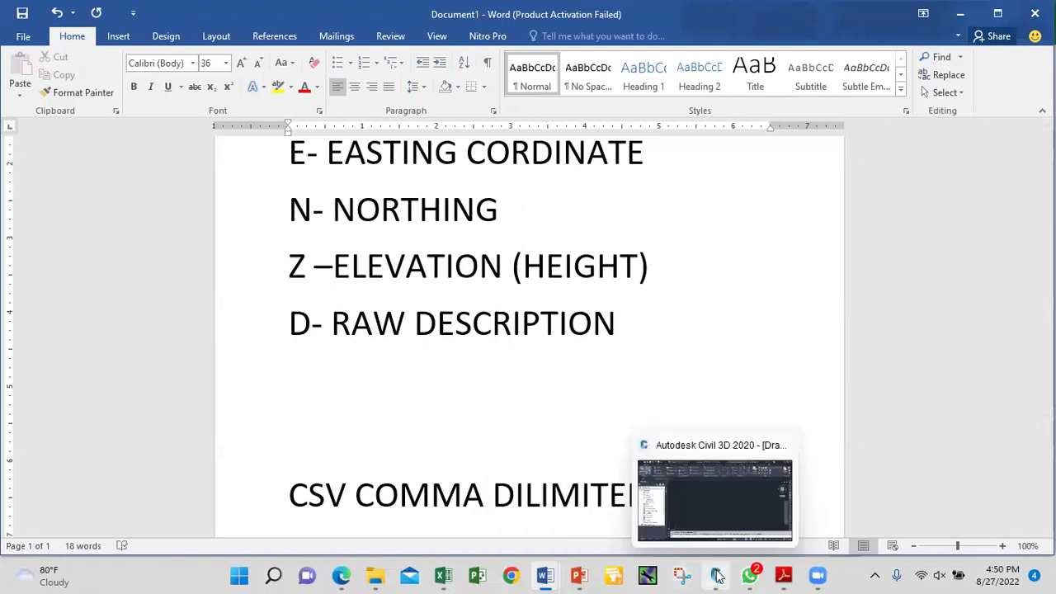
pyautogui.click(716, 509)
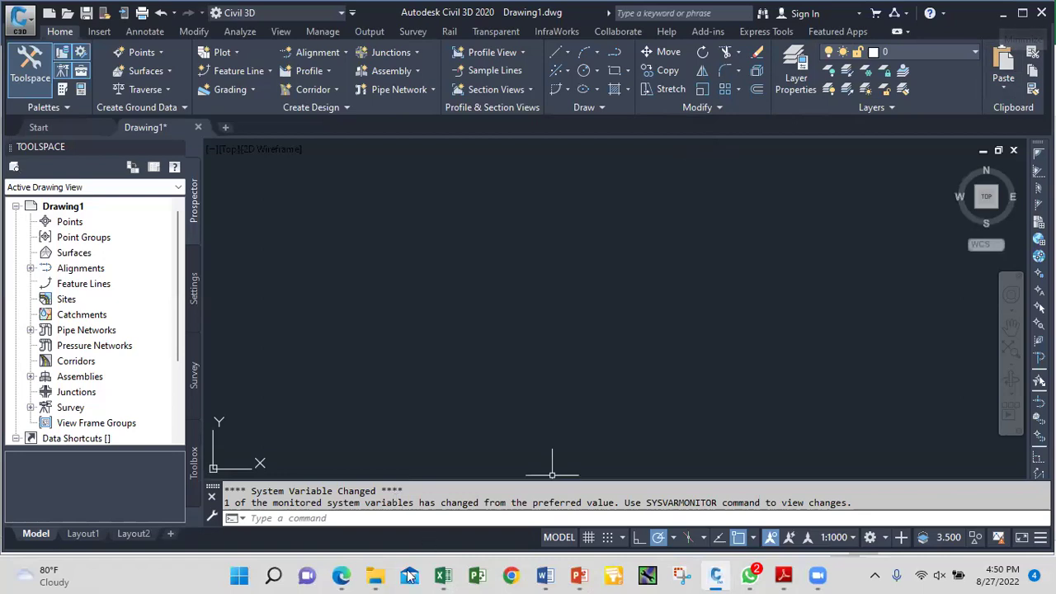
pyautogui.moveTo(448, 576)
pyautogui.click(516, 527)
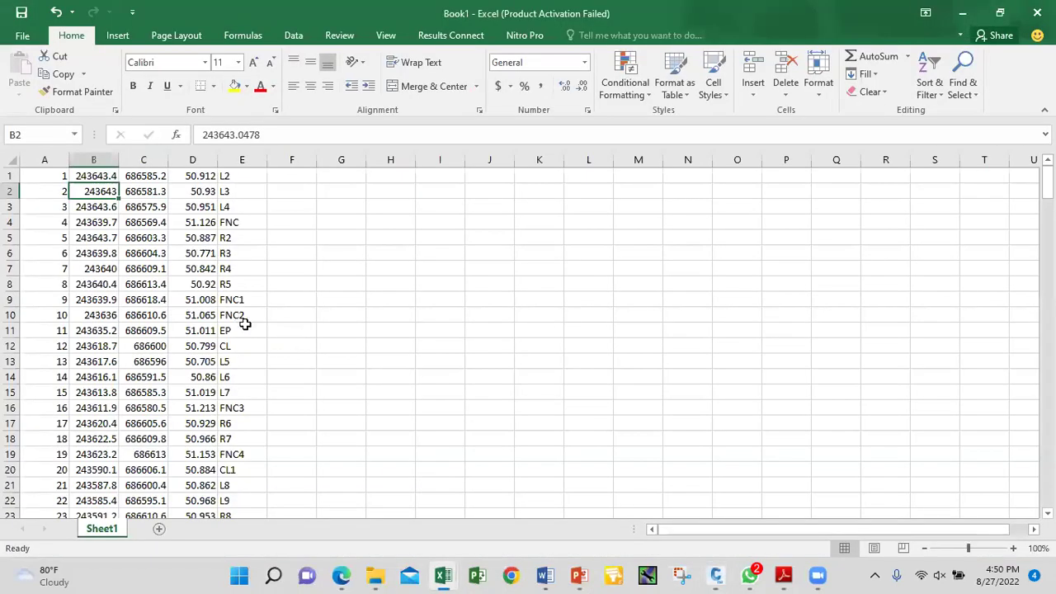
# Start saving the workbook as a new file on the Desktop and name it "ROAD TRAINING DAY 1"
pyautogui.click(23, 36)
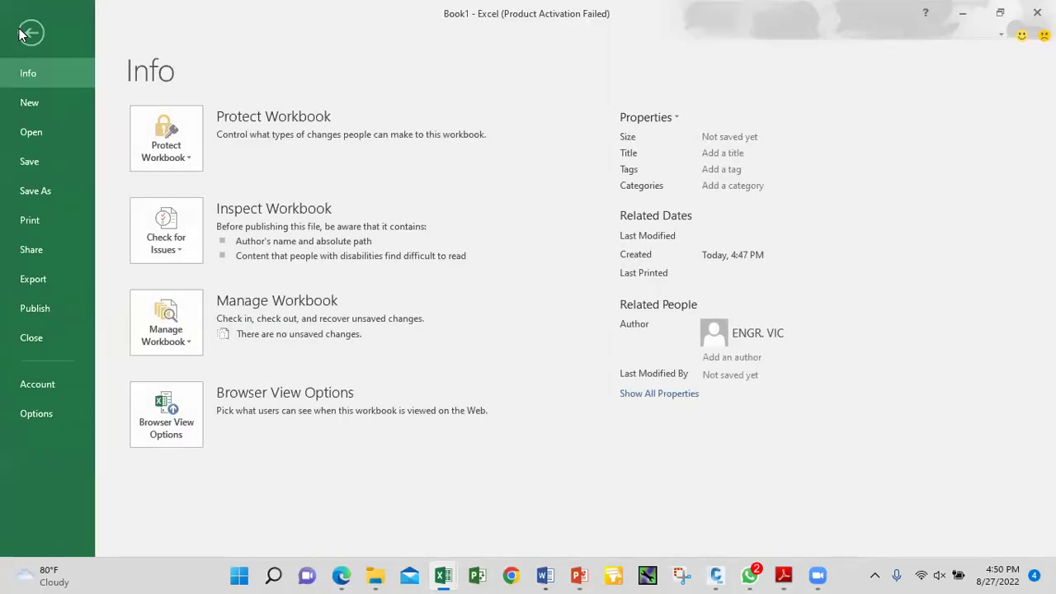
pyautogui.click(49, 191)
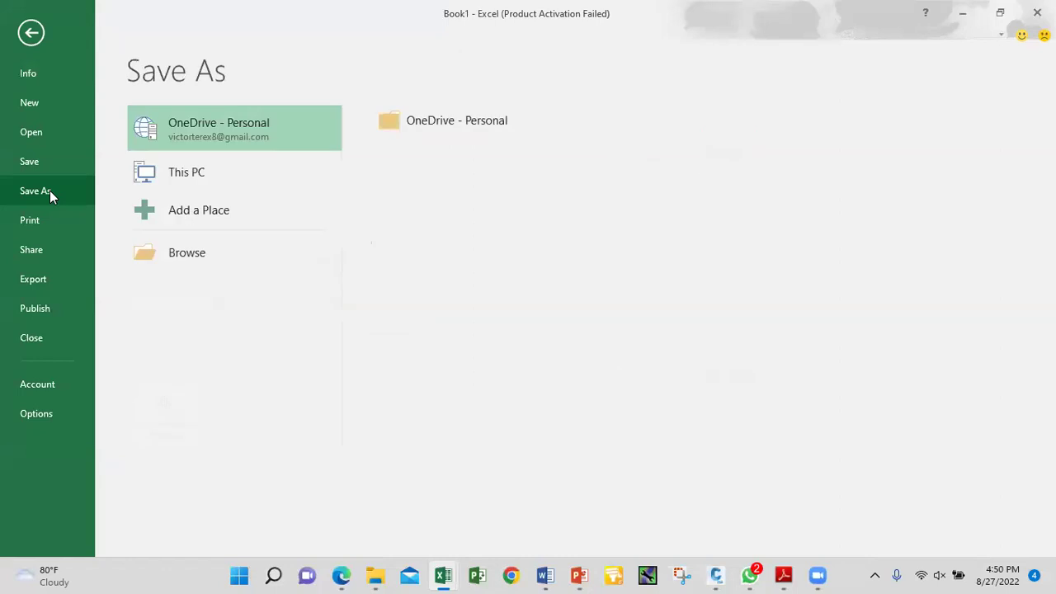
pyautogui.click(196, 258)
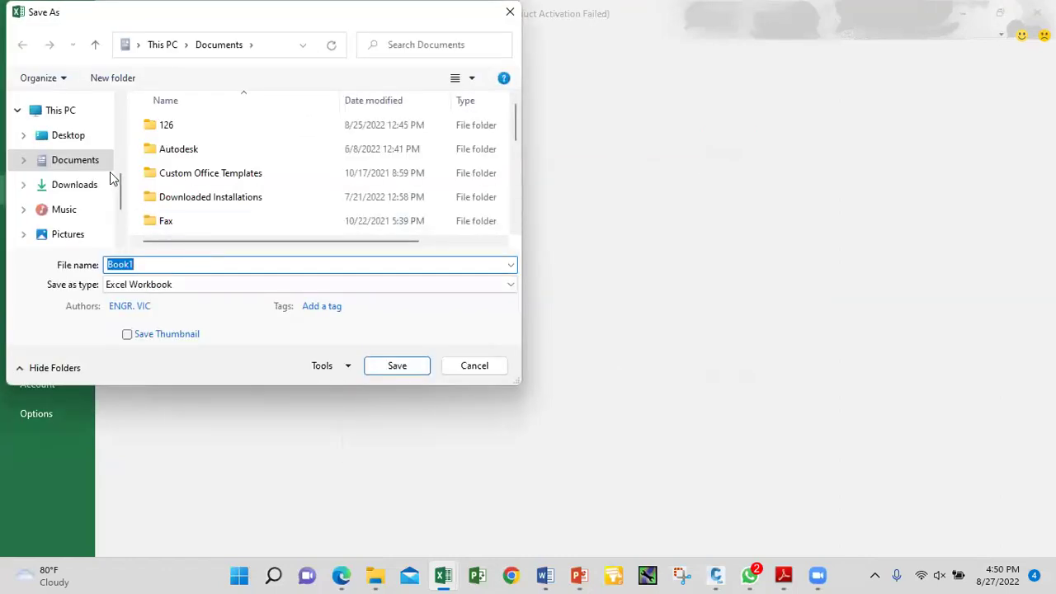
pyautogui.click(83, 139)
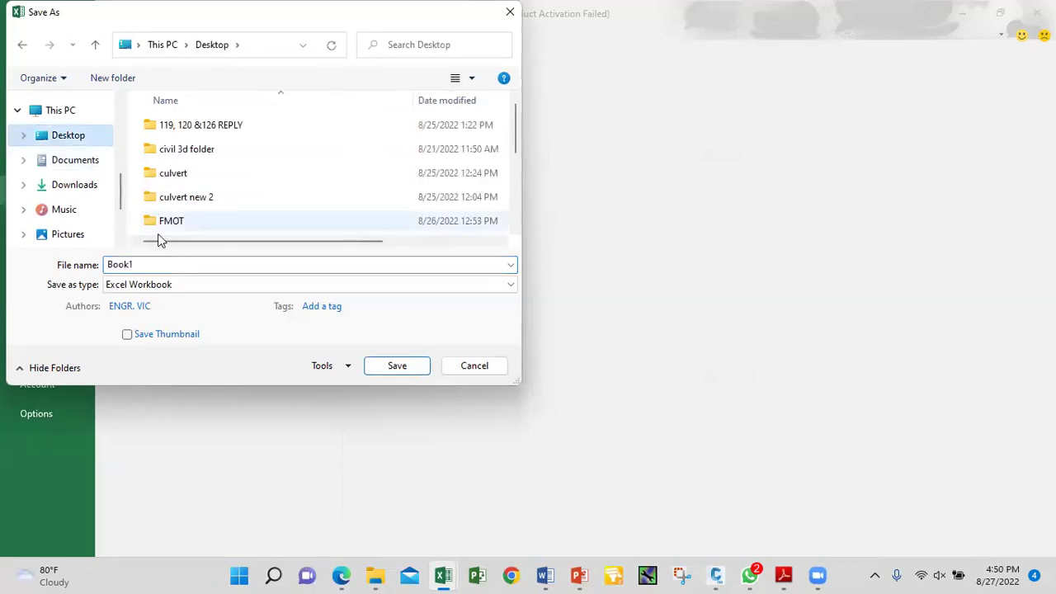
pyautogui.doubleClick(136, 264)
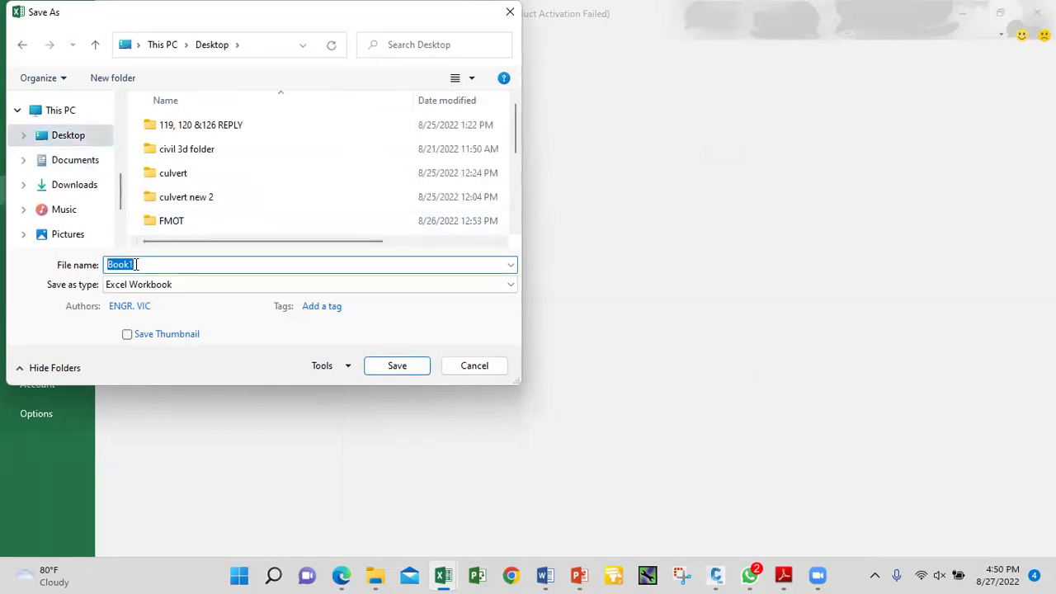
pyautogui.write('TRAINING DAY 1')
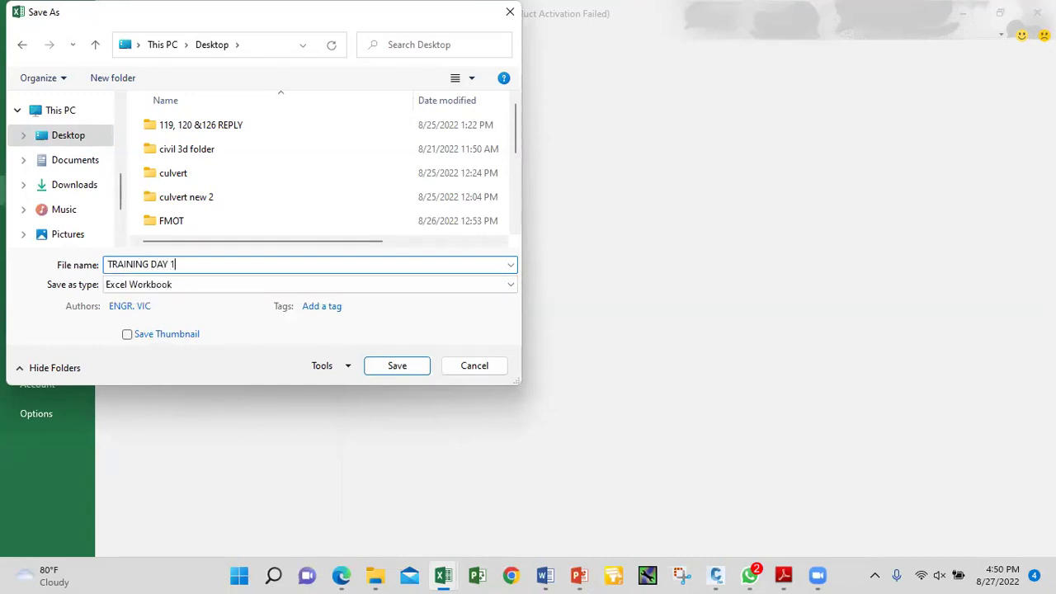
pyautogui.click(109, 265)
pyautogui.write('ROAD')
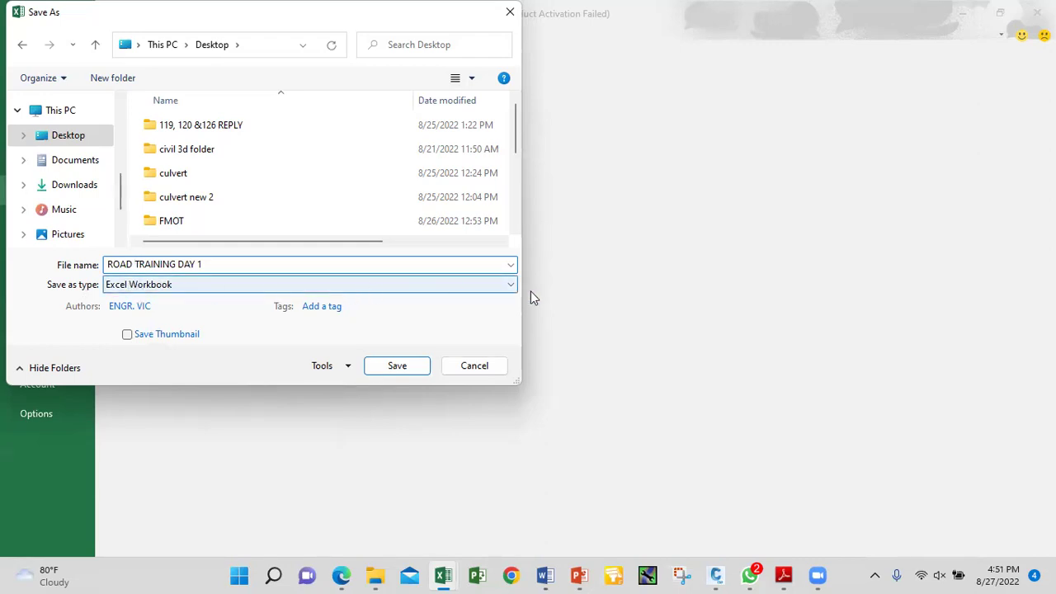
# Set the file type to CSV (Comma delimited) and save the file, agreeing to keep that format
pyautogui.click(486, 287)
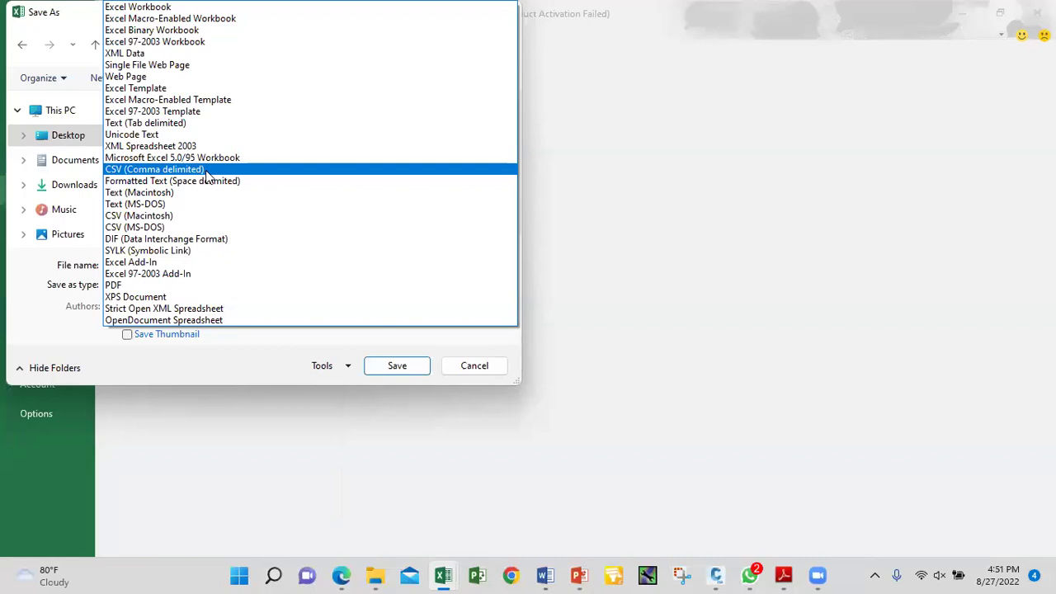
pyautogui.click(207, 170)
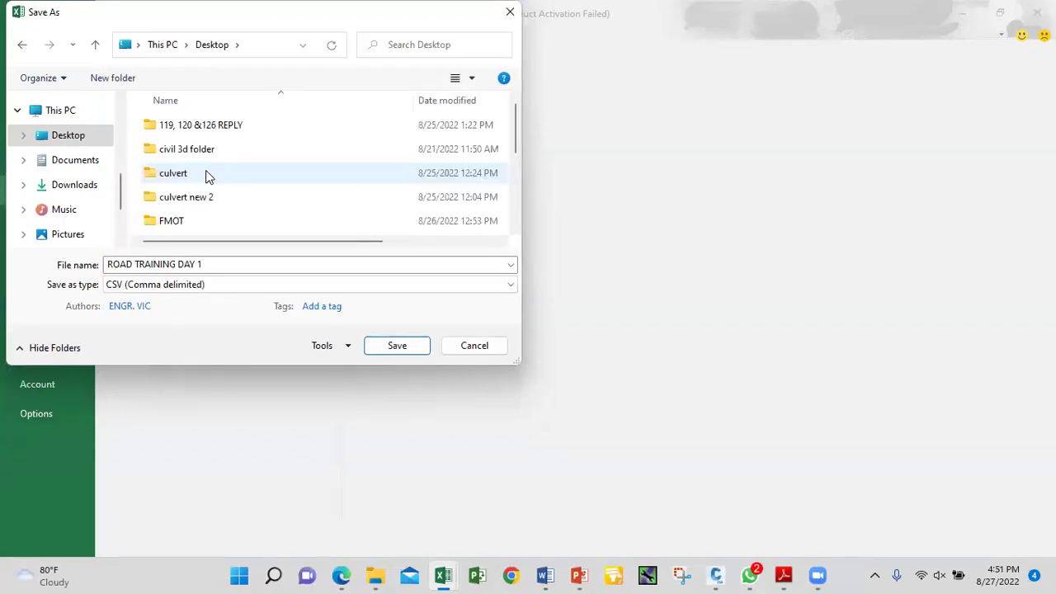
pyautogui.click(398, 345)
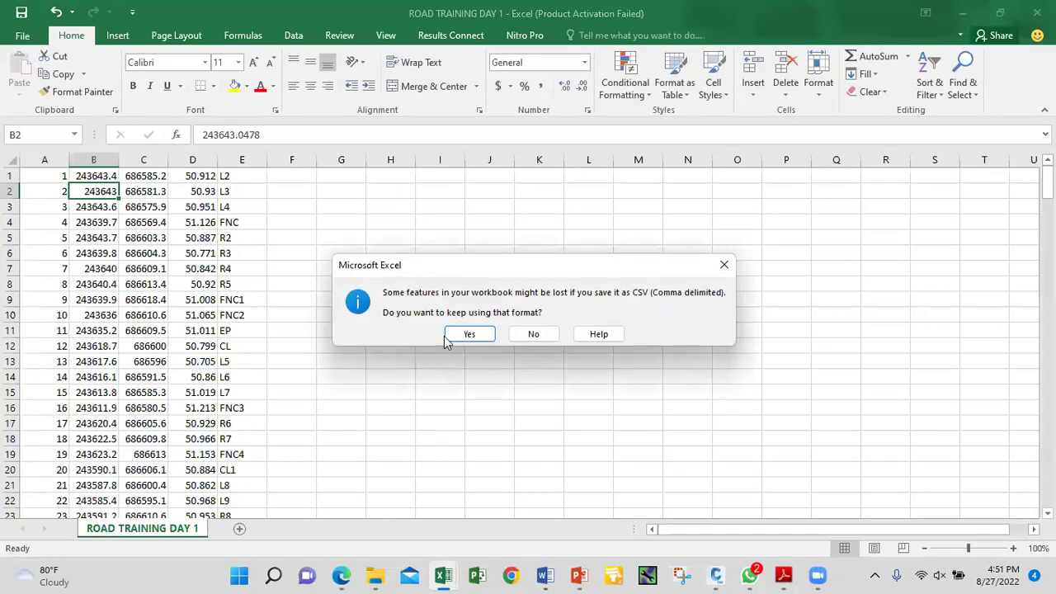
pyautogui.click(477, 335)
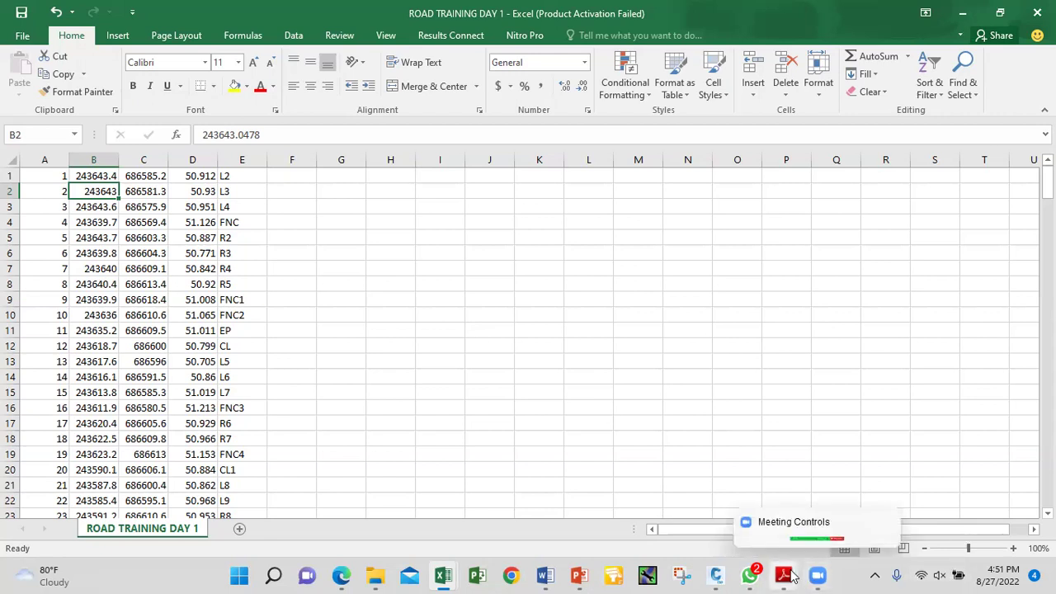
# Switch to the PowerPoint presentation on the Civil 3D interface and present the Points slide full screen, returning to the editing view
pyautogui.moveTo(579, 575)
pyautogui.click(591, 518)
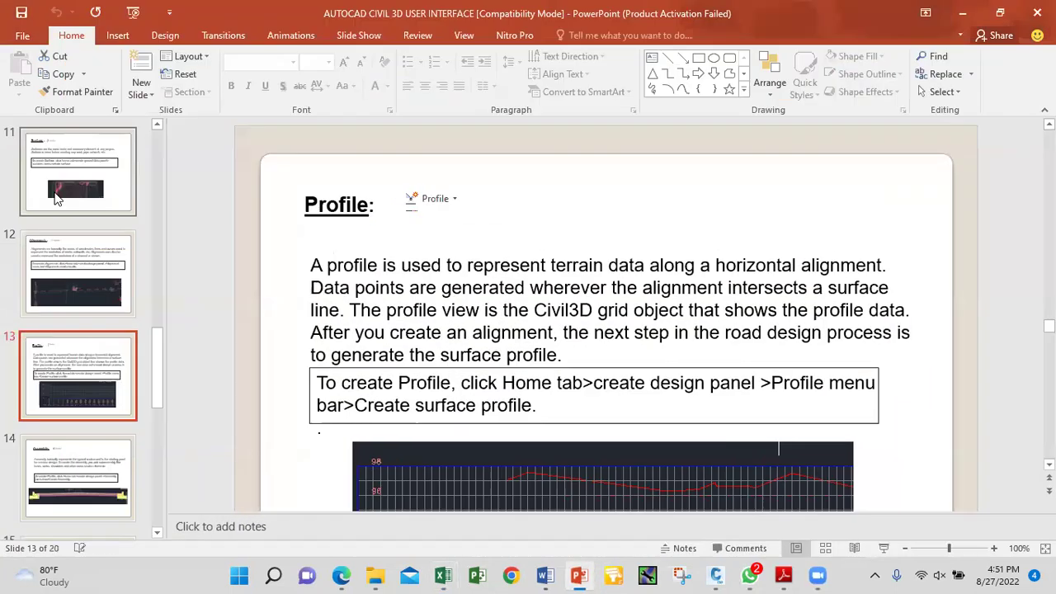
pyautogui.click(157, 124)
pyautogui.click(157, 124)
pyautogui.click(157, 123)
pyautogui.click(157, 124)
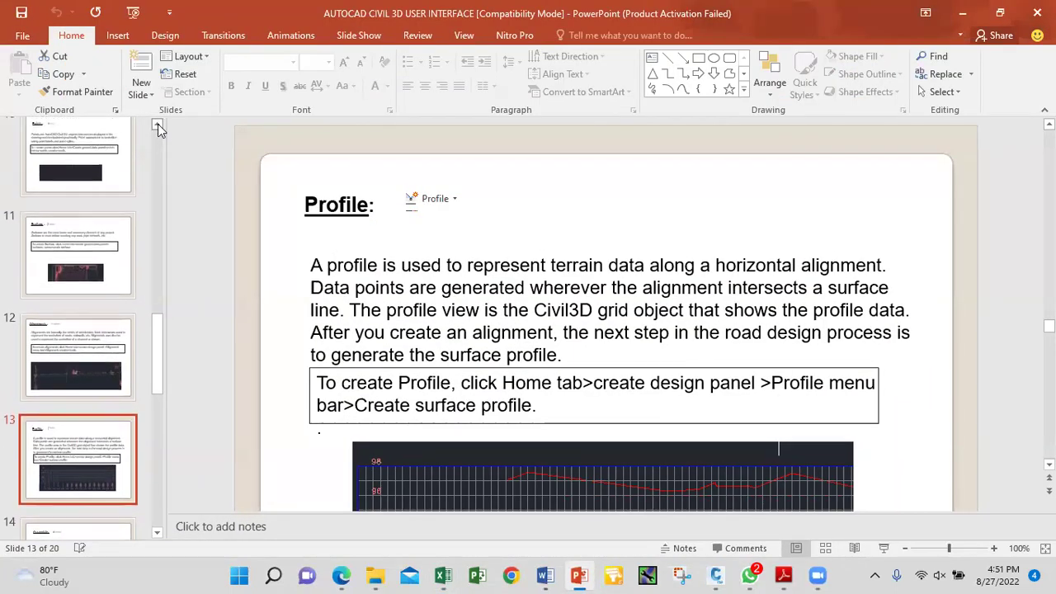
pyautogui.click(158, 124)
pyautogui.click(125, 156)
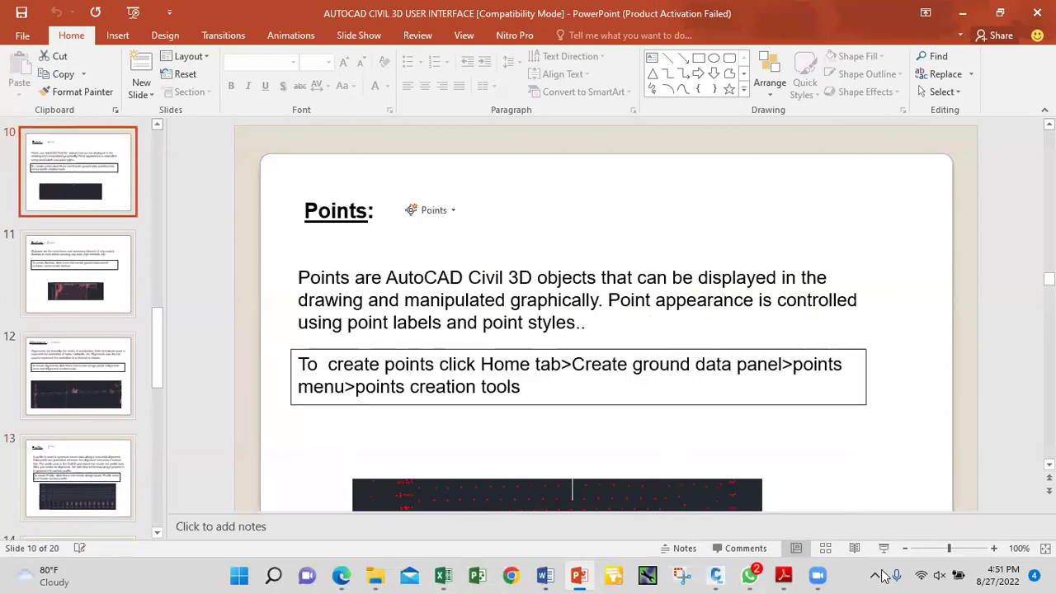
pyautogui.click(884, 549)
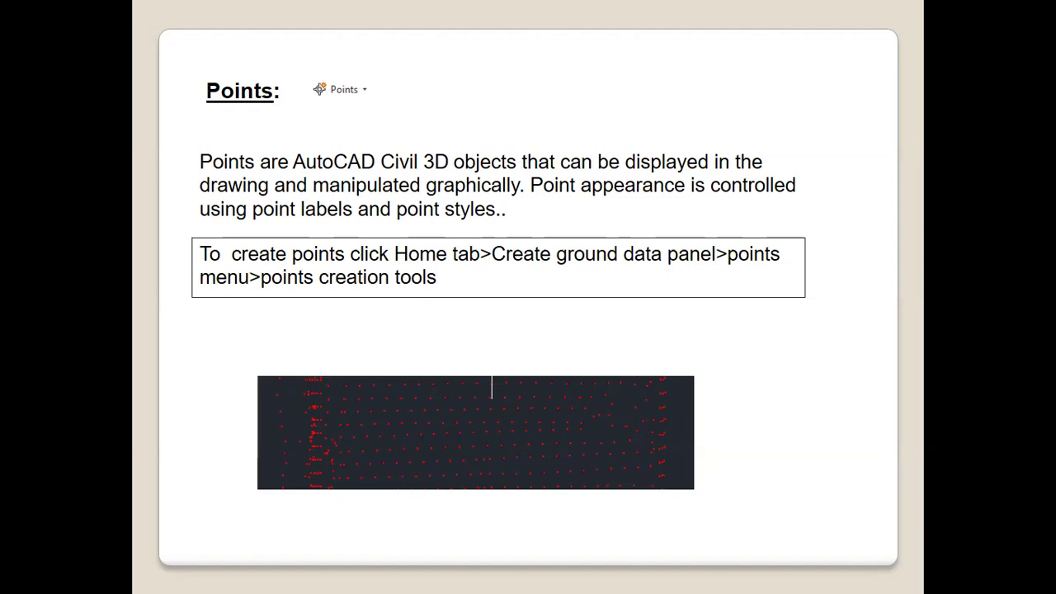
pyautogui.press('Escape')
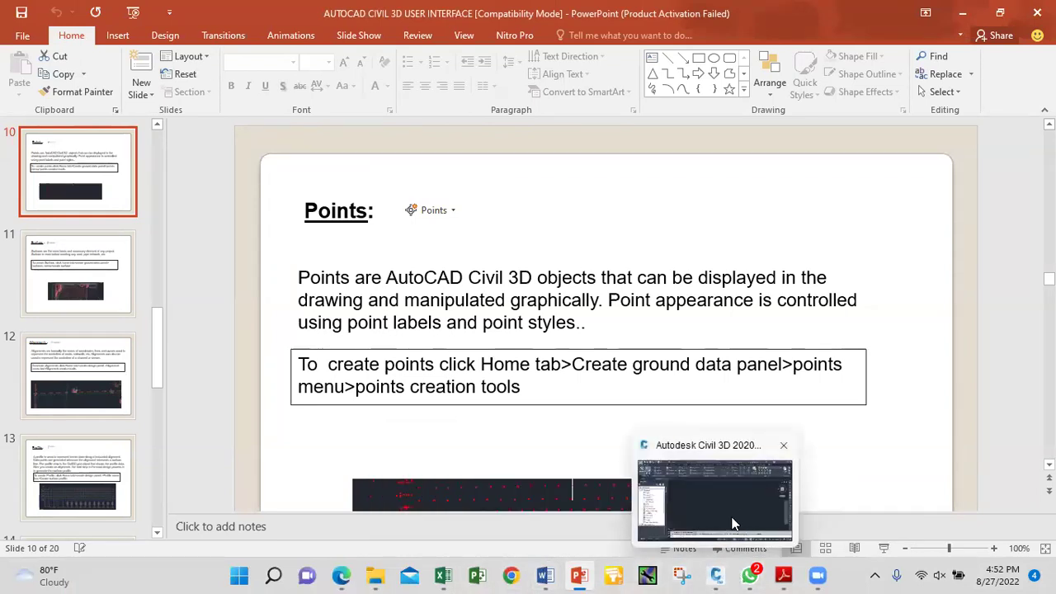
# Switch to Civil 3D, open the point creation tools and view the Import Points dialog, closing it without importing anything
pyautogui.click(734, 525)
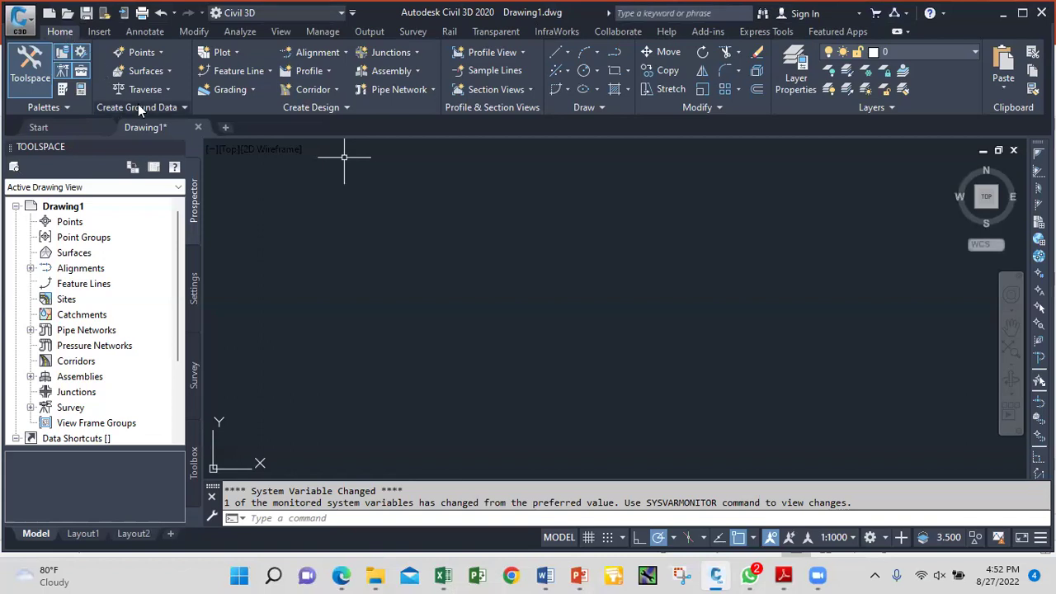
pyautogui.click(158, 53)
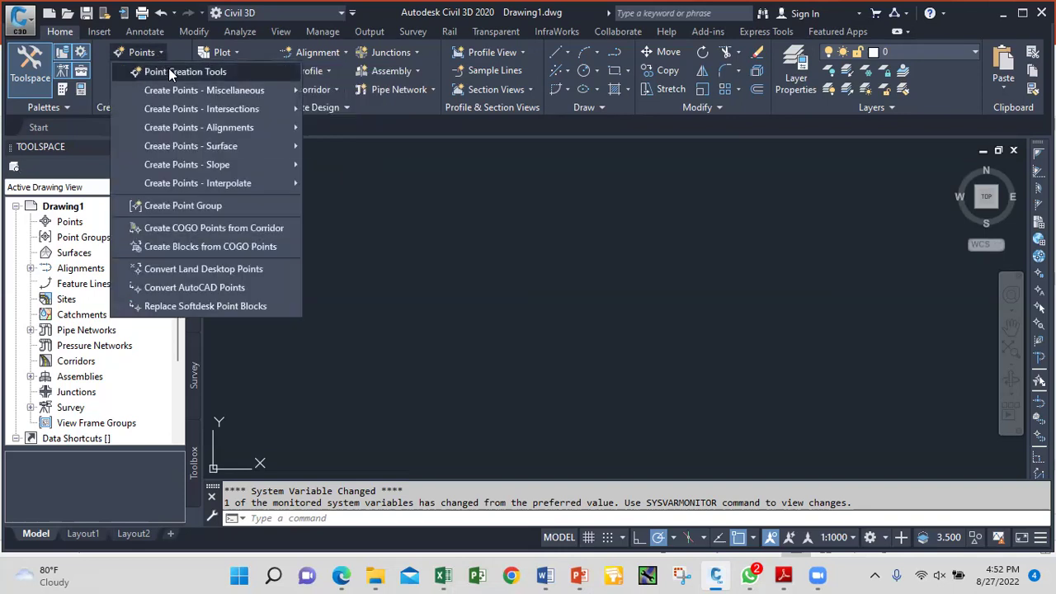
pyautogui.click(170, 72)
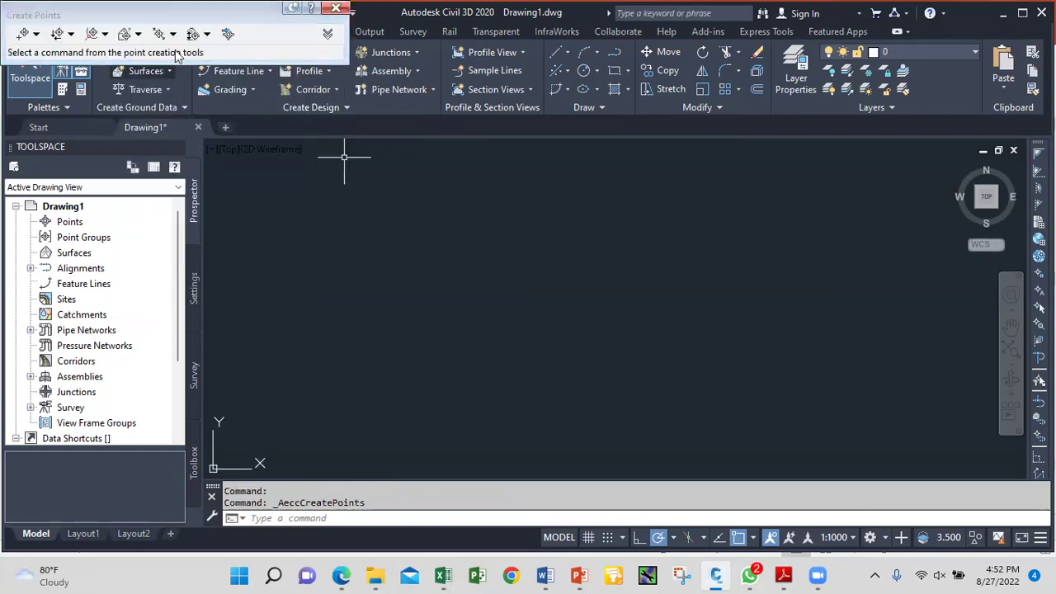
pyautogui.click(227, 36)
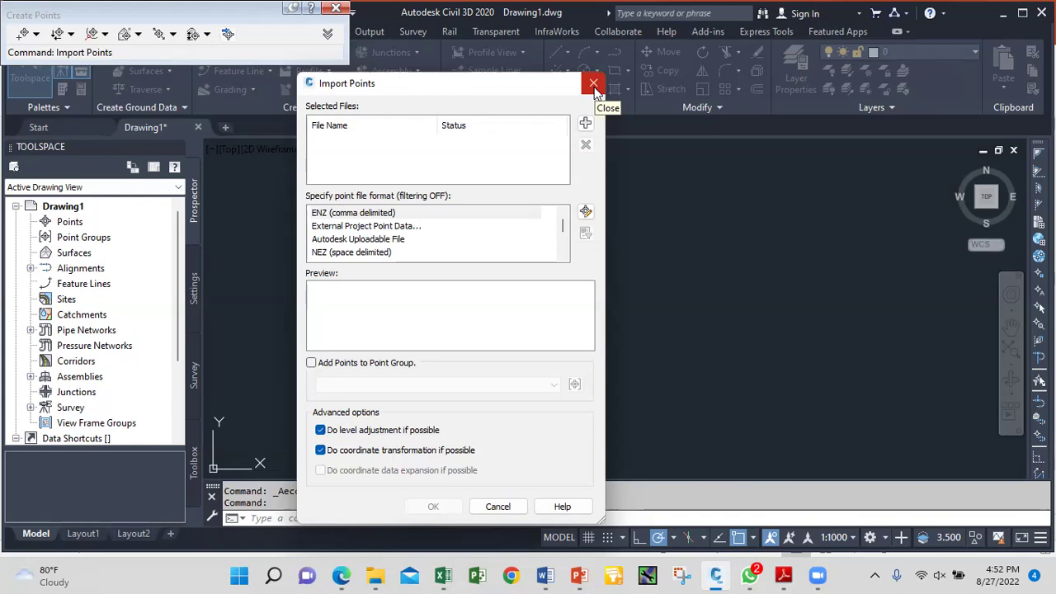
pyautogui.click(594, 84)
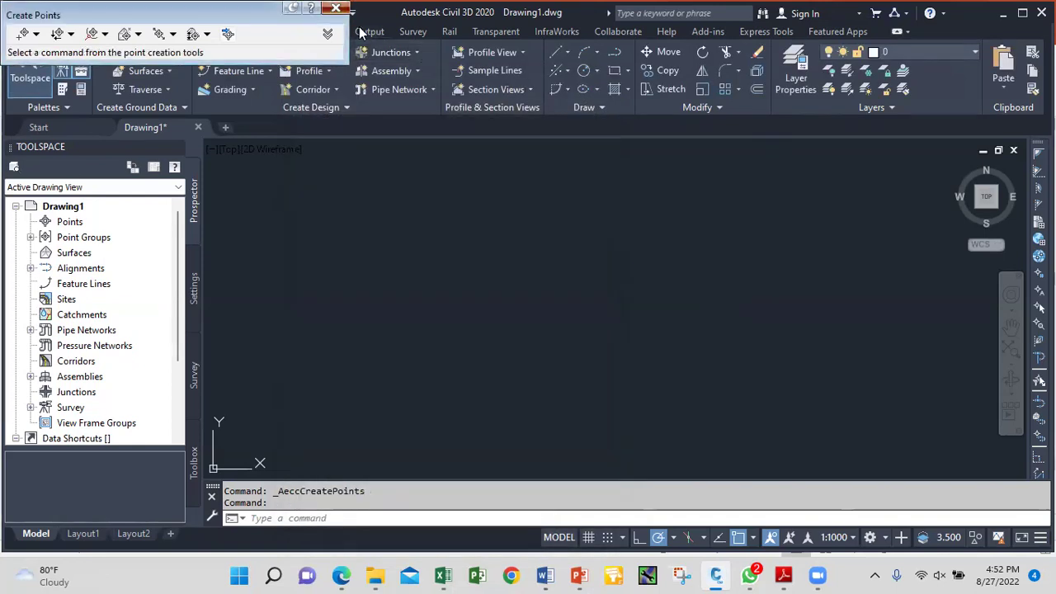
# Close the Create Points toolbar and place the Quick Access Toolbar below the ribbon
pyautogui.click(335, 9)
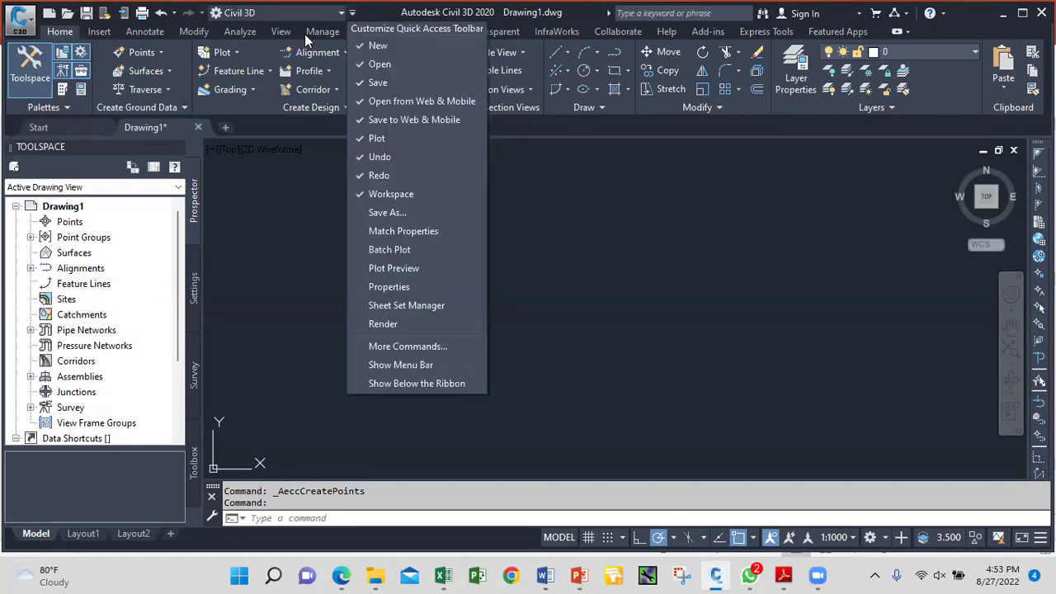
pyautogui.click(416, 383)
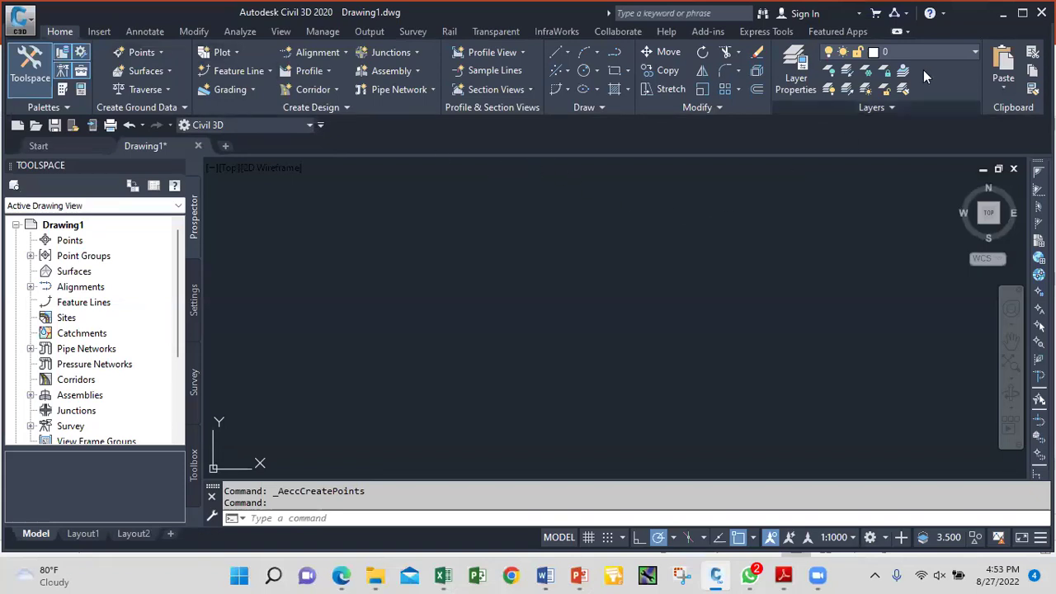
pyautogui.click(1003, 13)
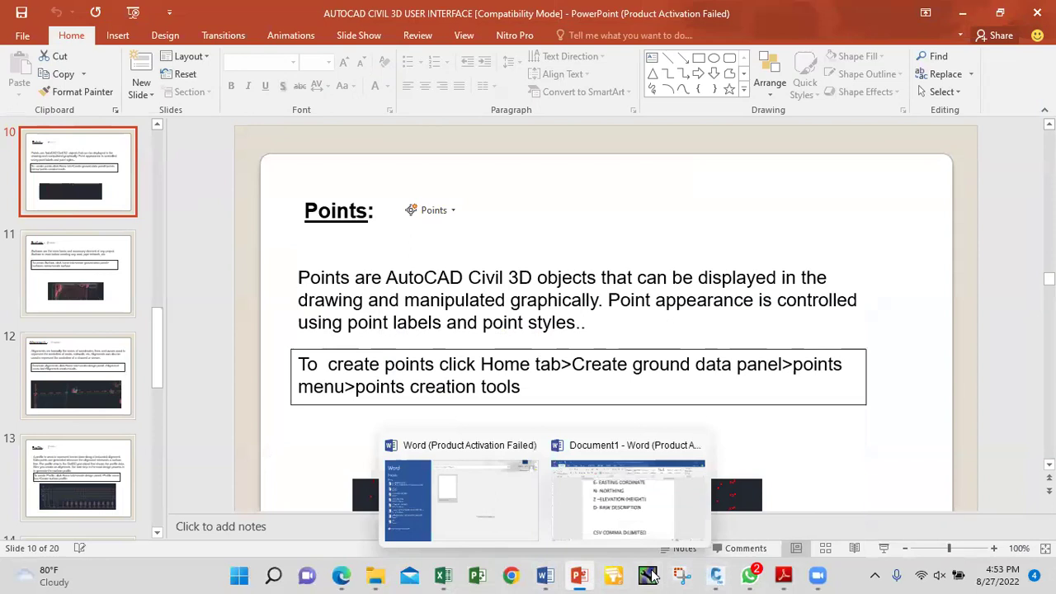
pyautogui.moveTo(715, 576)
pyautogui.click(736, 500)
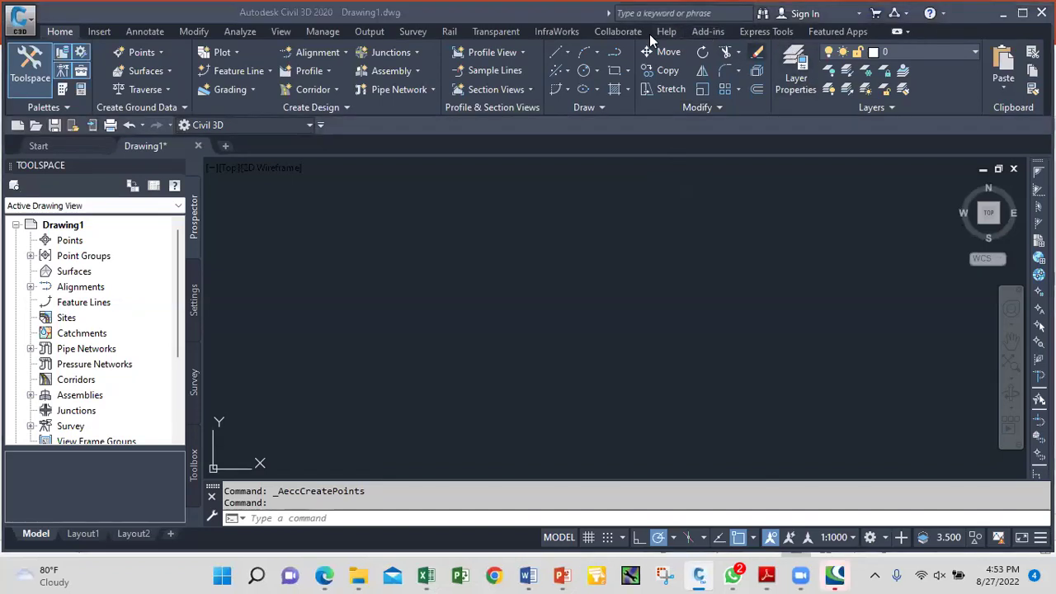
pyautogui.click(188, 14)
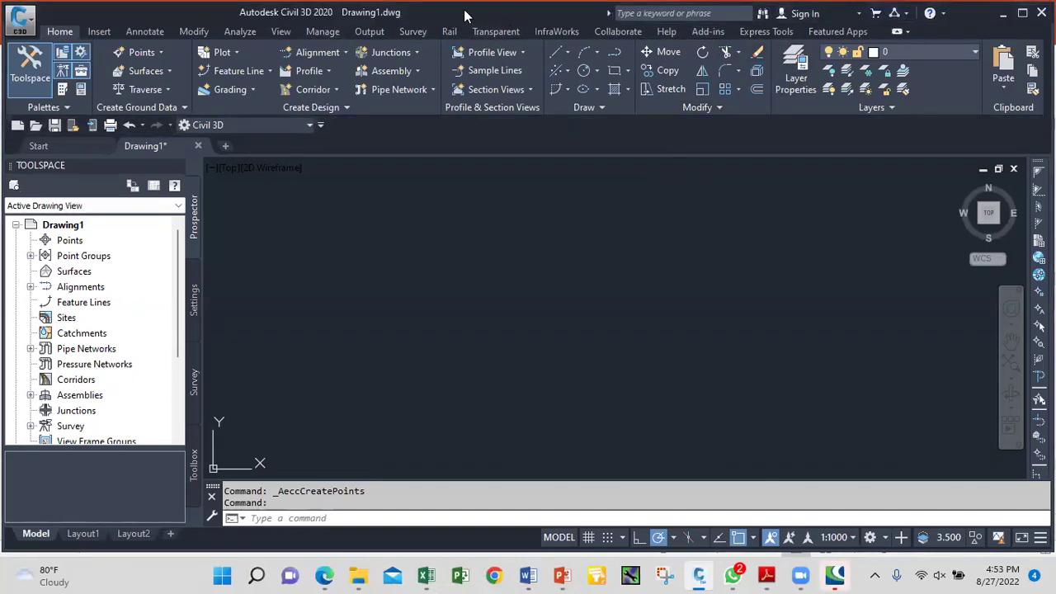
pyautogui.click(607, 14)
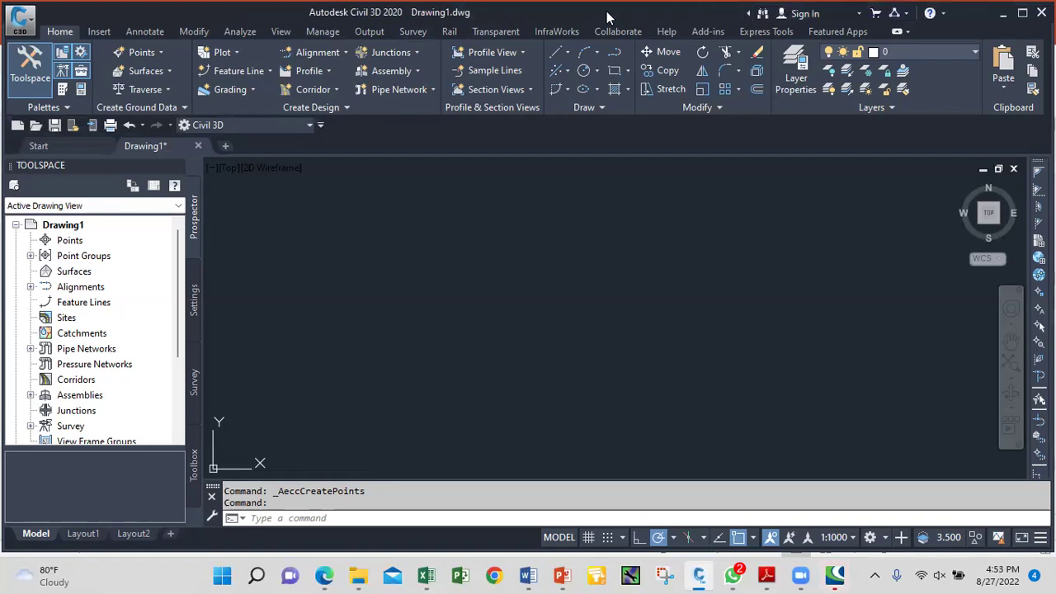
pyautogui.click(749, 14)
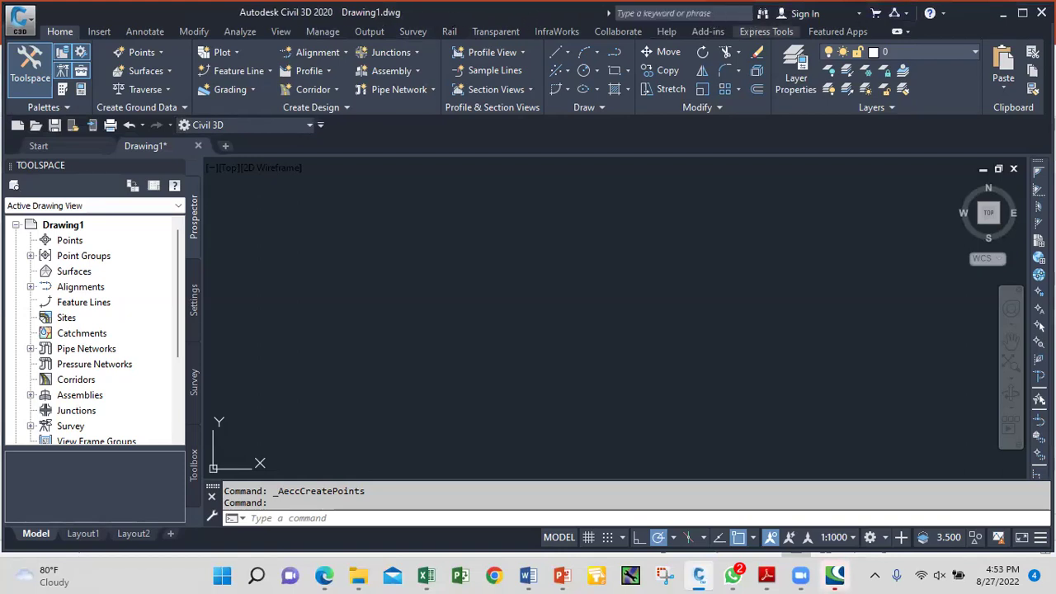
pyautogui.click(907, 33)
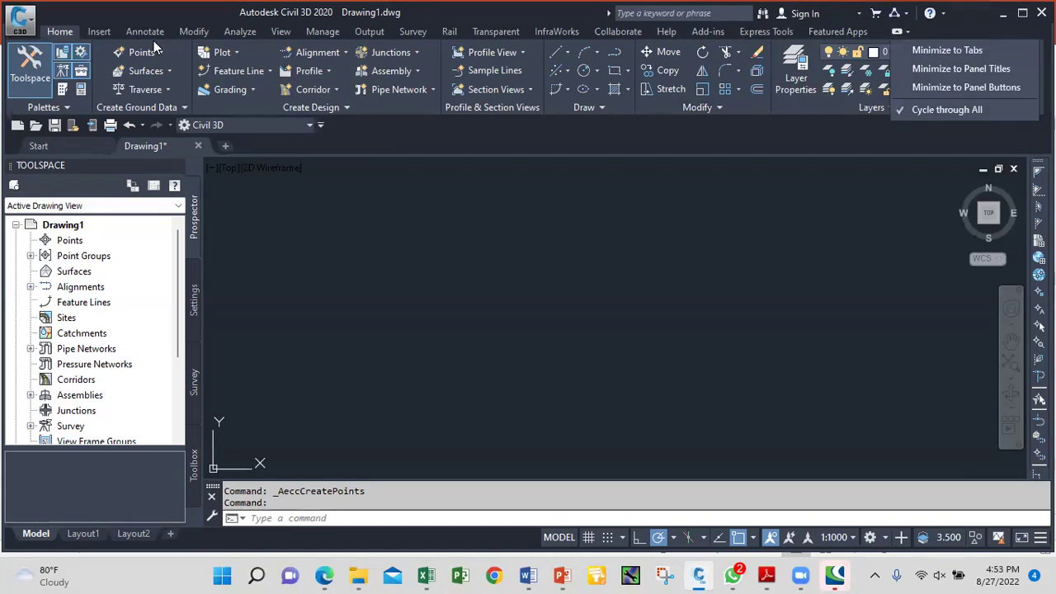
pyautogui.click(107, 33)
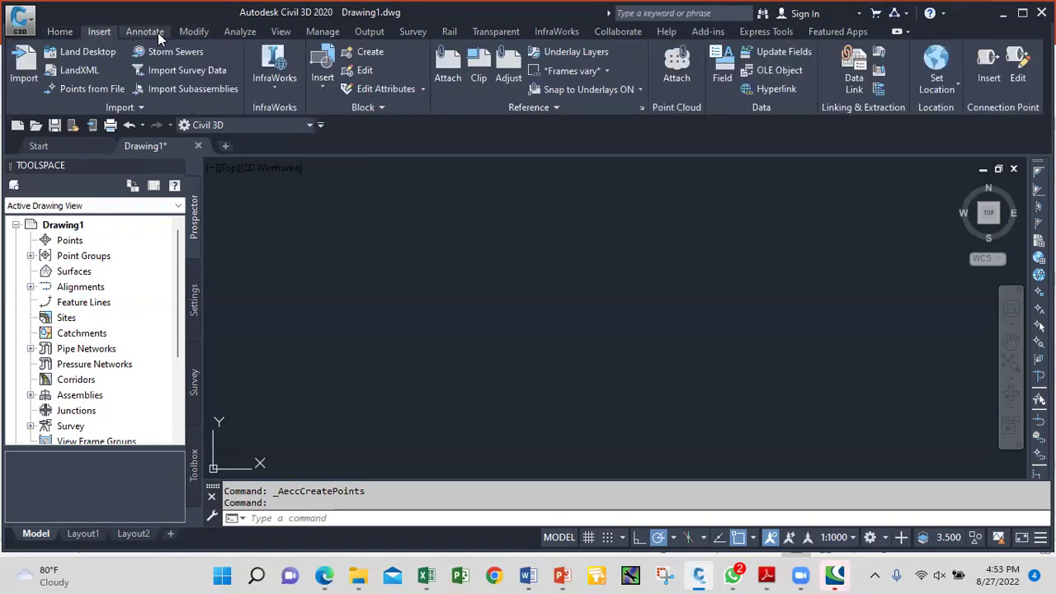
pyautogui.click(157, 32)
pyautogui.click(185, 32)
pyautogui.click(66, 32)
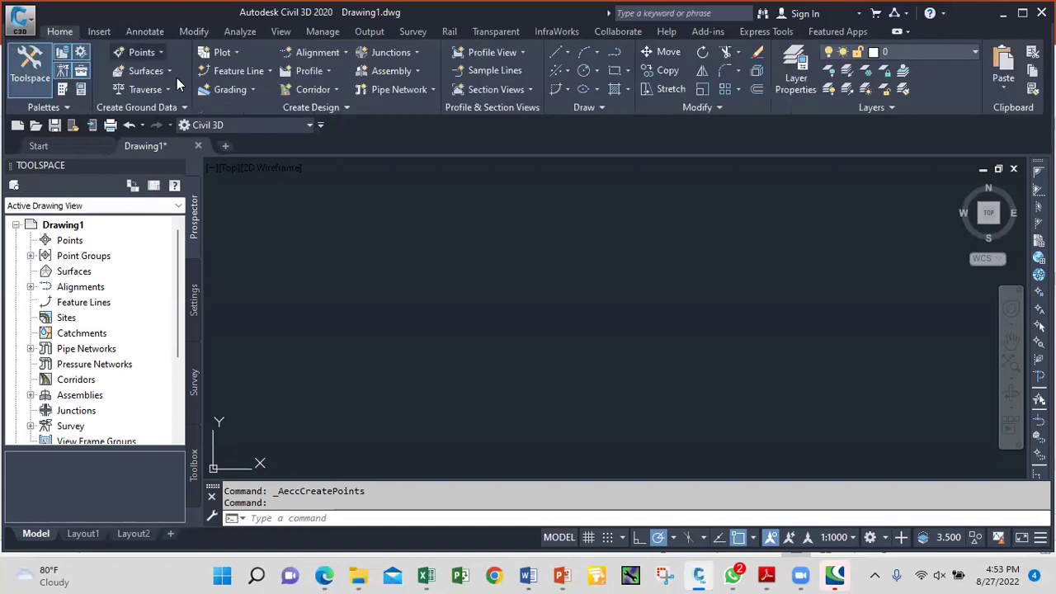
pyautogui.click(1003, 14)
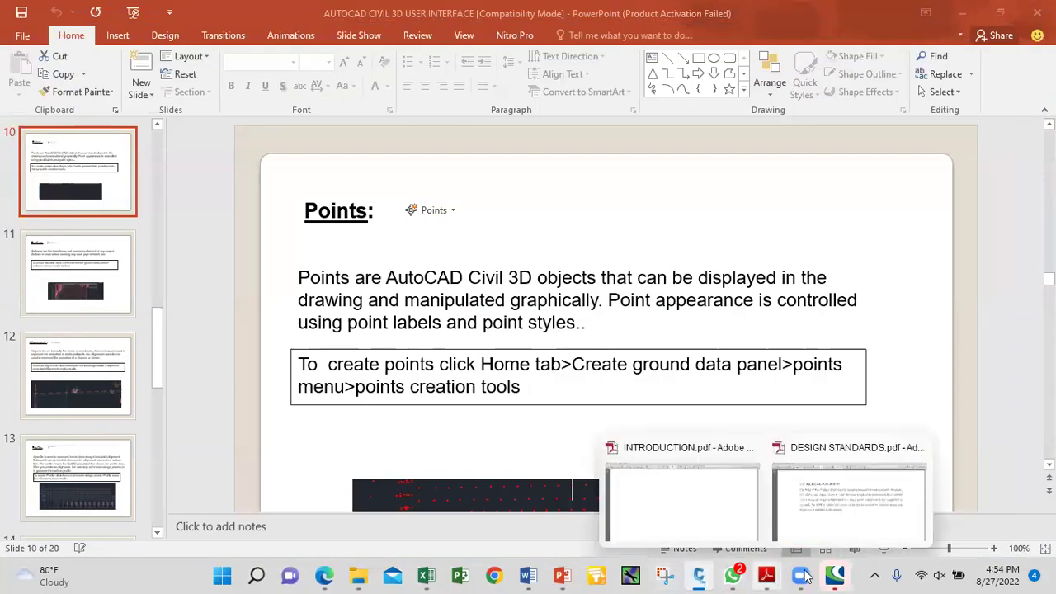
pyautogui.click(707, 511)
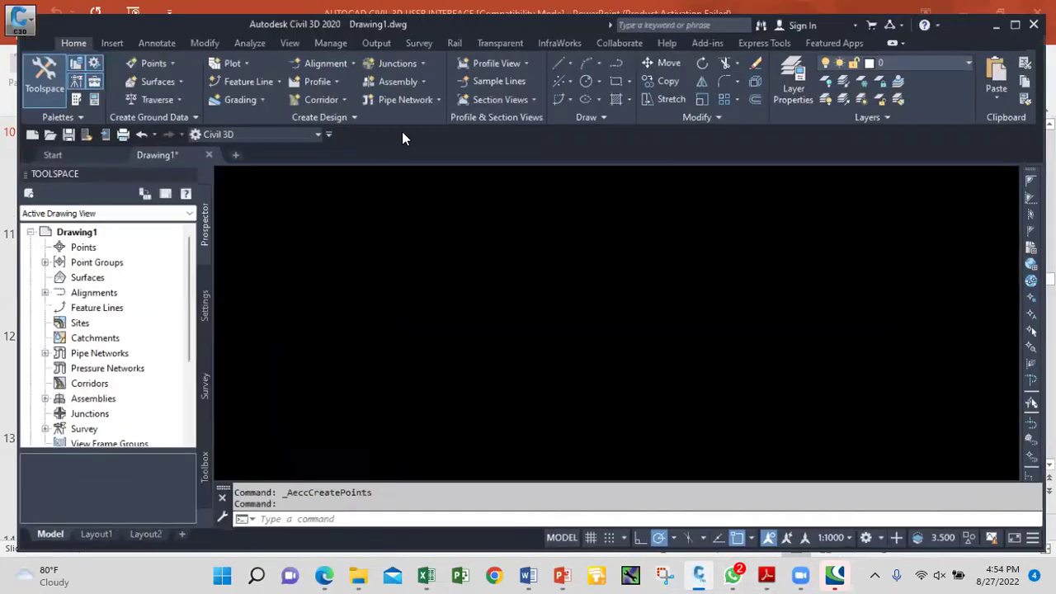
pyautogui.click(29, 16)
pyautogui.click(418, 253)
pyautogui.rightClick(464, 14)
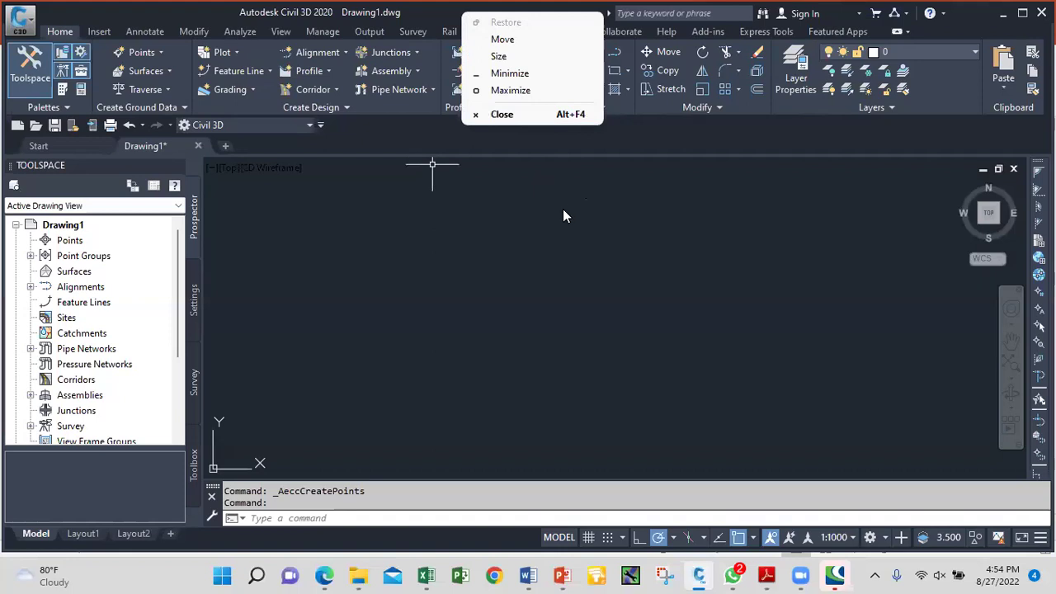
pyautogui.click(698, 236)
pyautogui.click(698, 236)
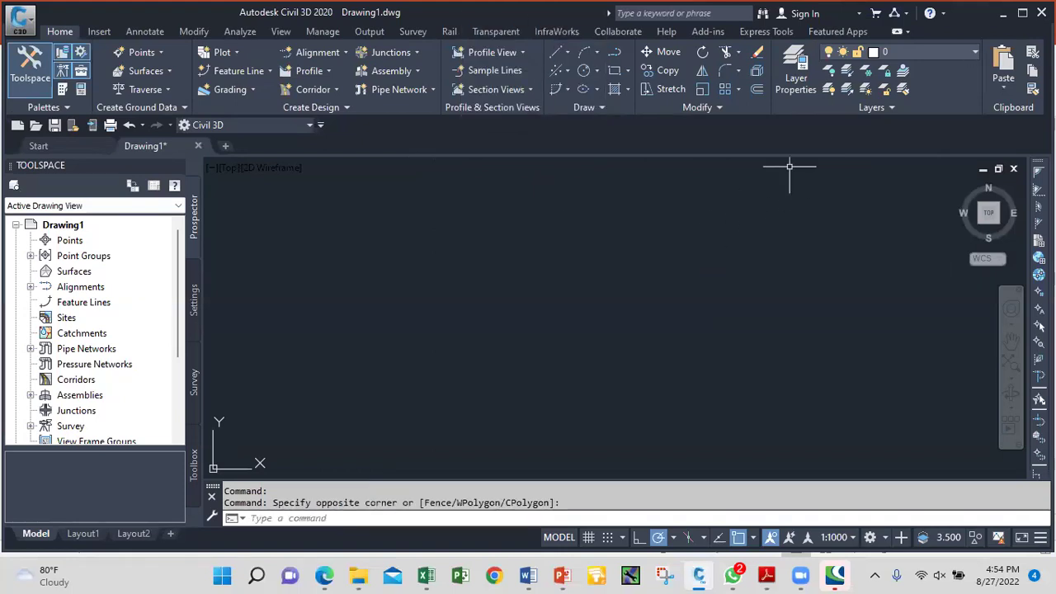
# Quit Civil 3D without saving the changes to Drawing1
pyautogui.click(1043, 13)
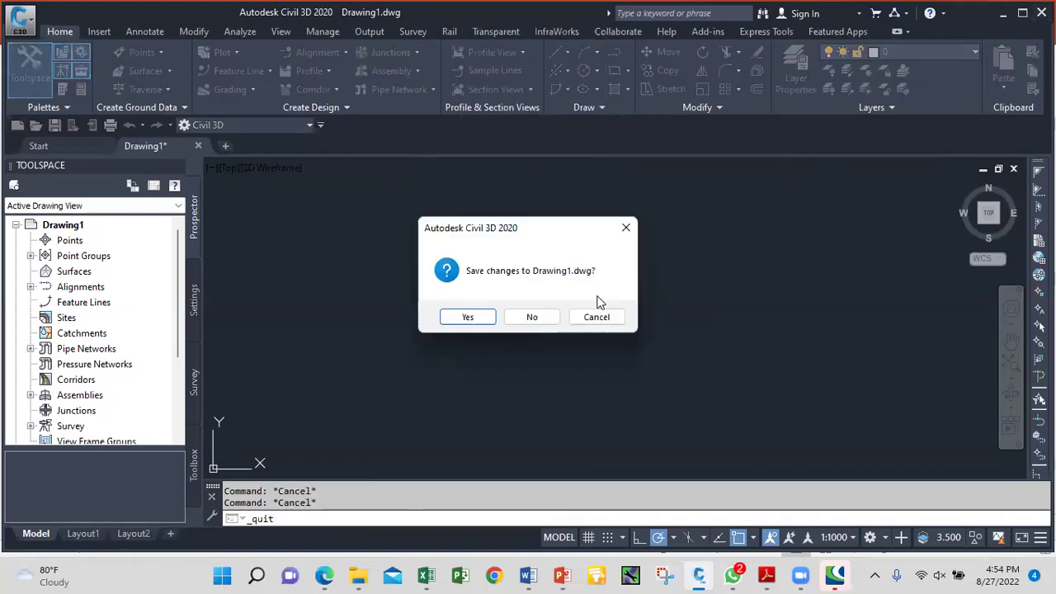
pyautogui.click(551, 318)
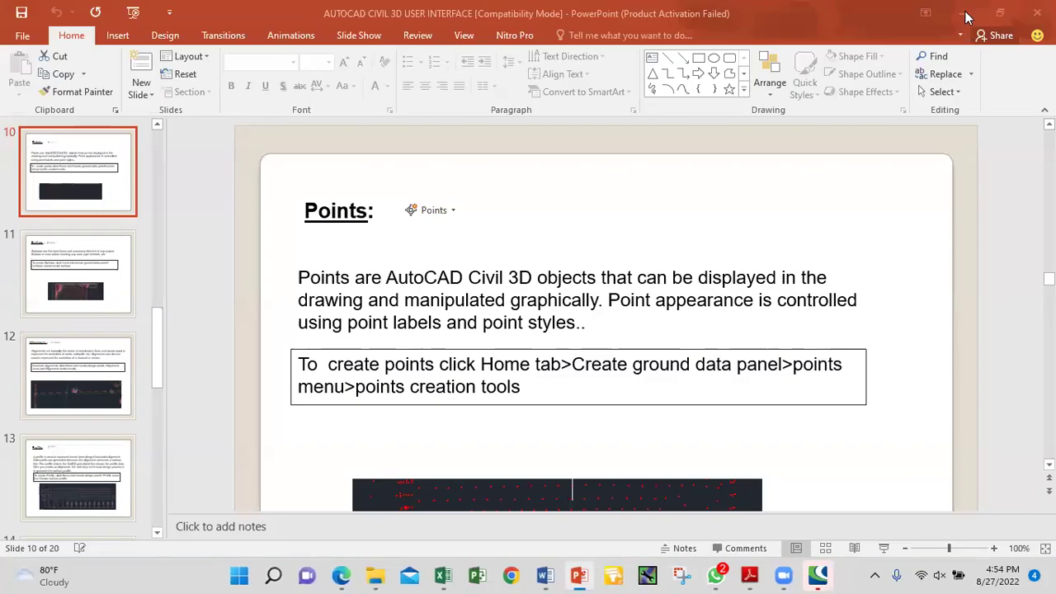
# Clear the desktop by minimizing the Office windows and closing the CONNECTION Client window, and launch Civil 3D again
pyautogui.click(964, 15)
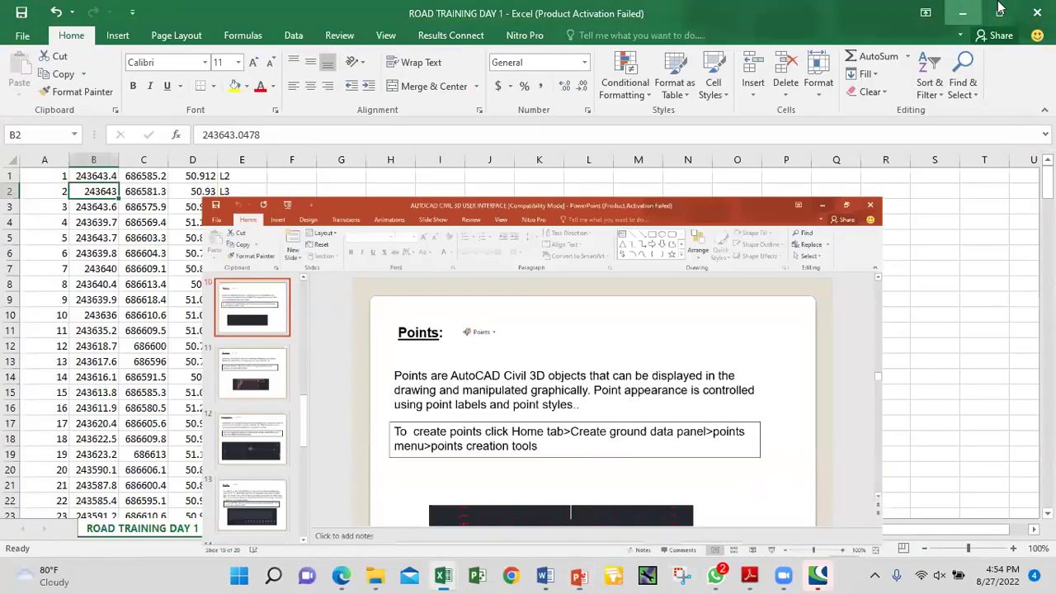
pyautogui.click(963, 13)
pyautogui.click(963, 14)
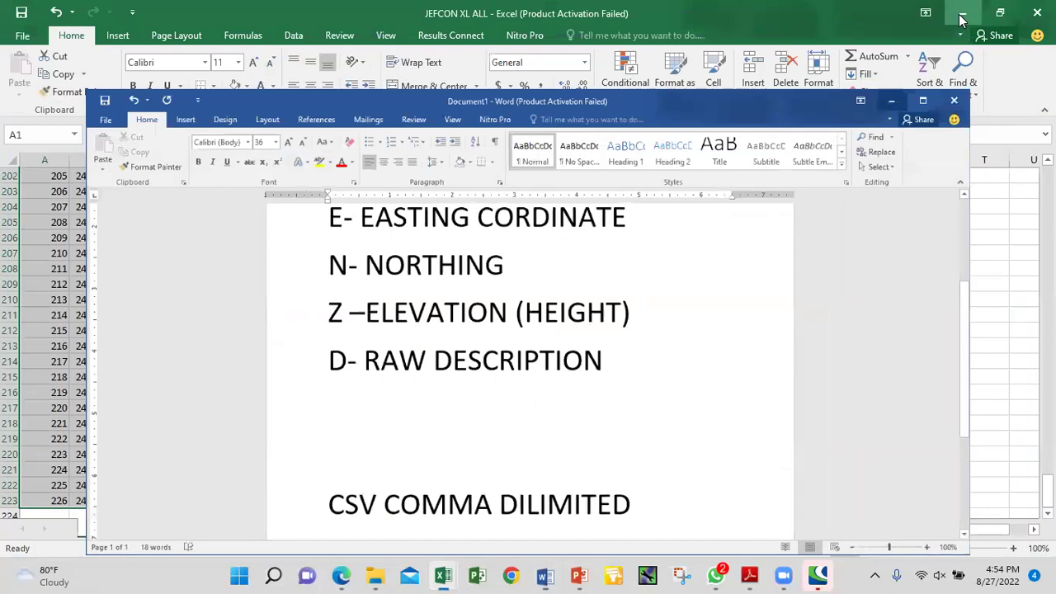
pyautogui.click(964, 13)
pyautogui.click(660, 39)
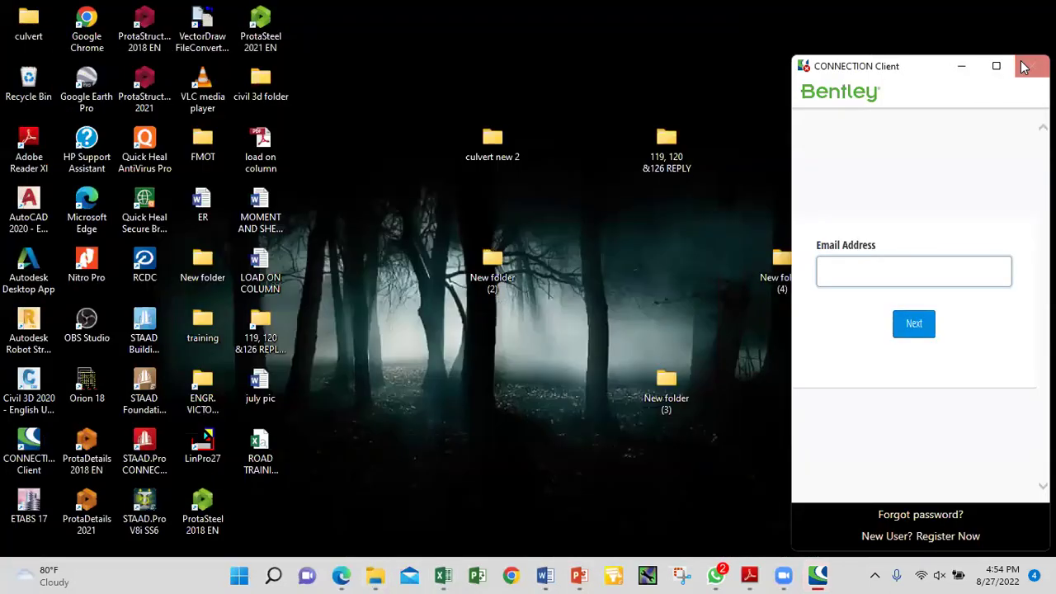
pyautogui.click(1032, 66)
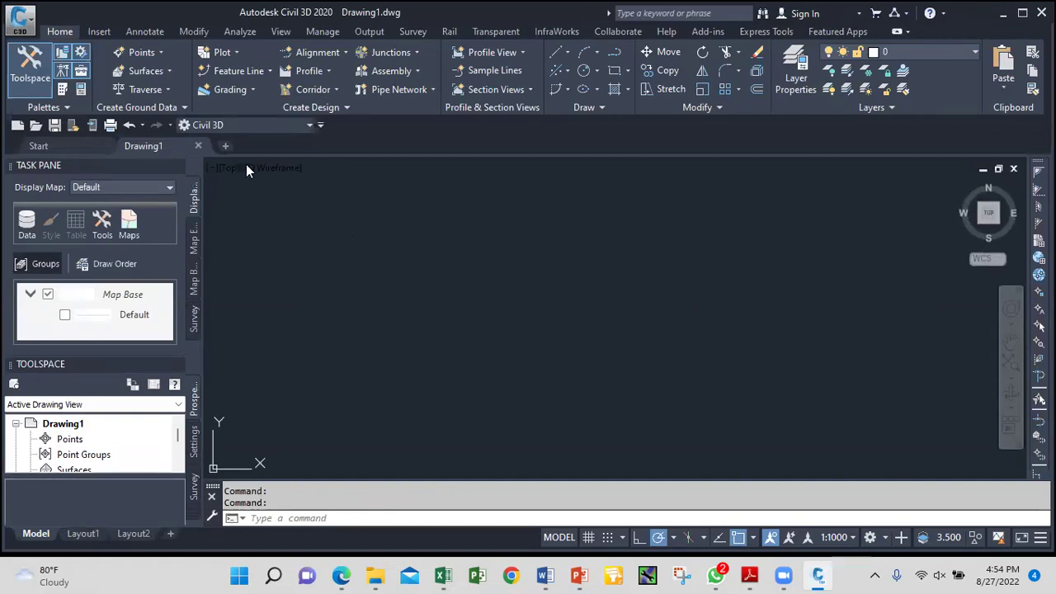
# Close the Task Pane and move the Civil 3D window slightly down on the desktop
pyautogui.click(176, 166)
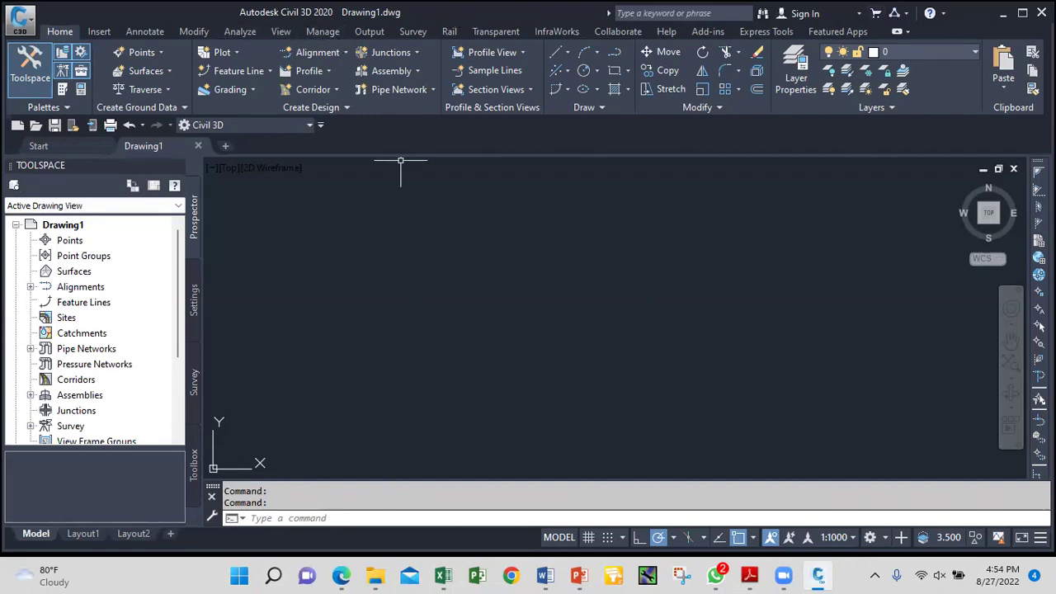
pyautogui.click(1022, 14)
pyautogui.moveTo(443, 8); pyautogui.dragTo(396, 33)
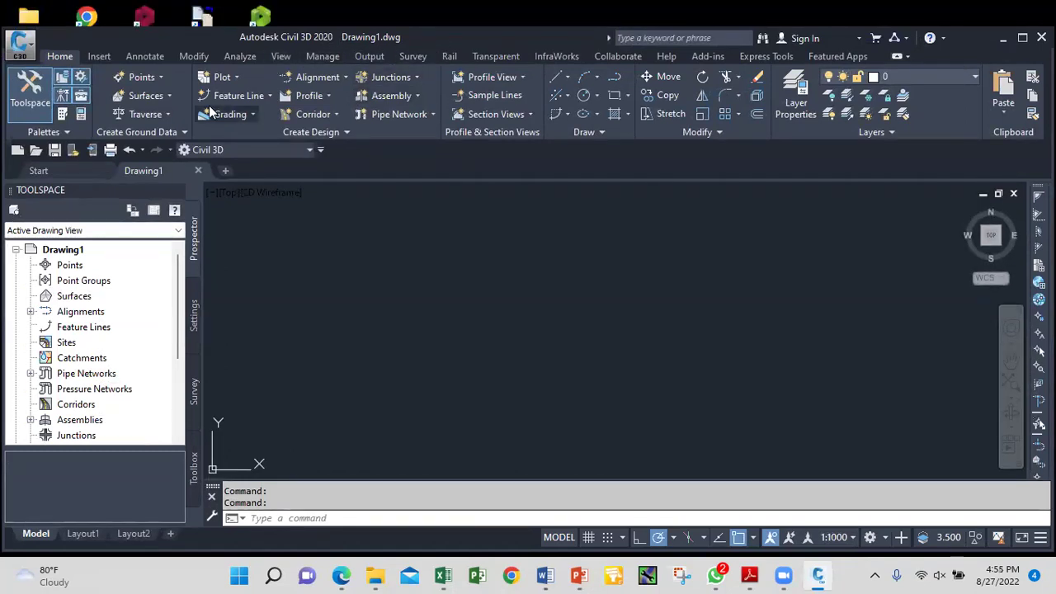
# Close Civil 3D and start it again from its desktop shortcut
pyautogui.click(154, 78)
pyautogui.click(74, 266)
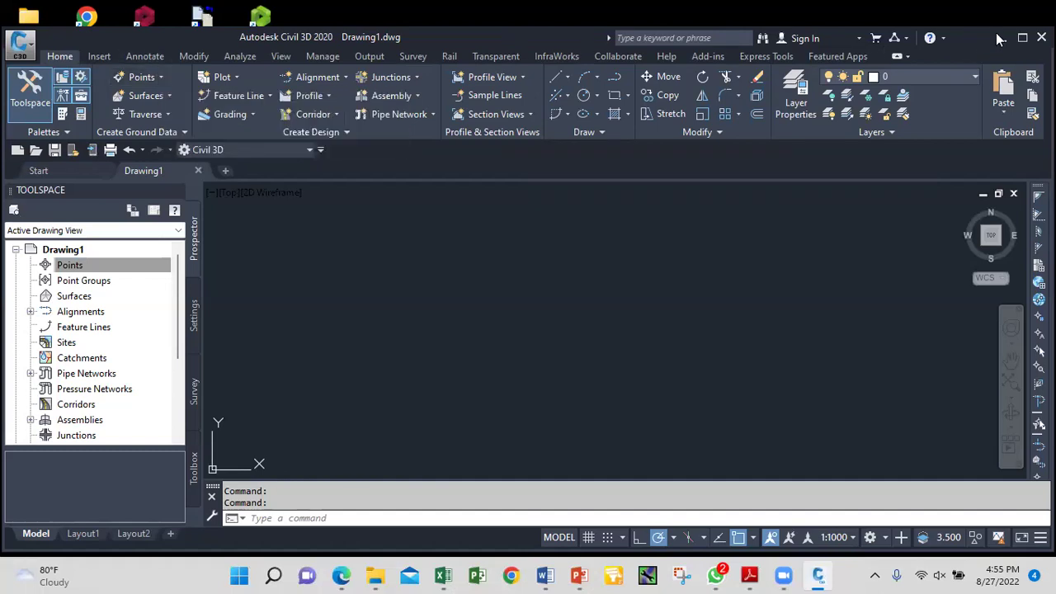
pyautogui.click(1023, 38)
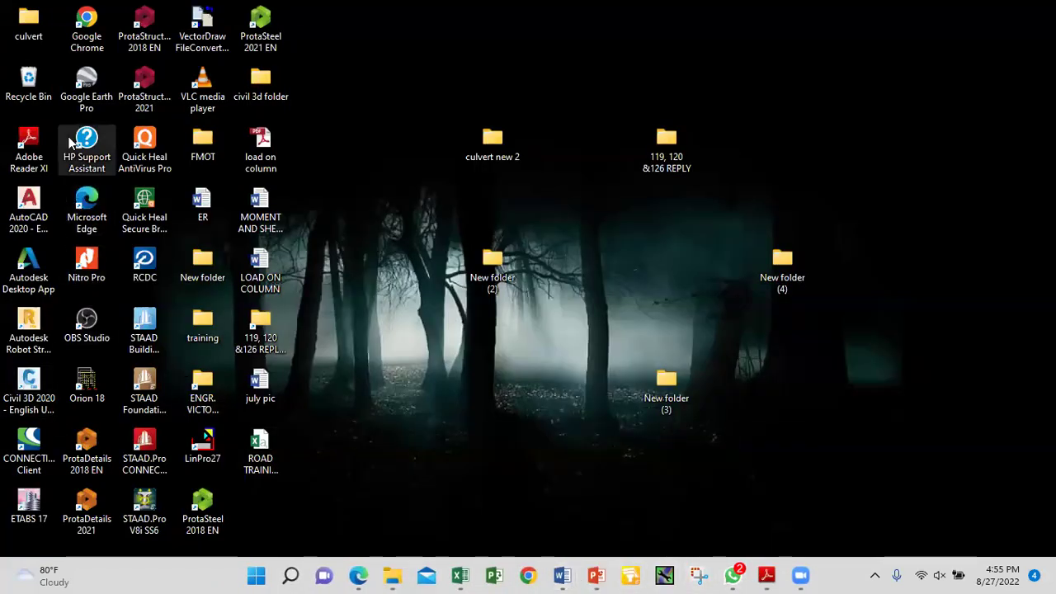
pyautogui.doubleClick(29, 404)
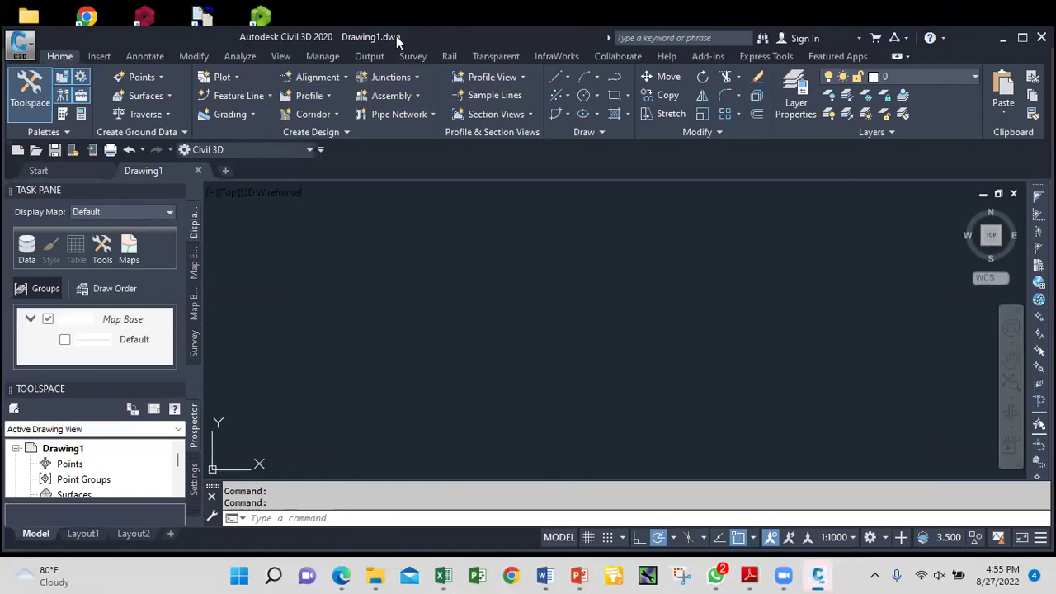
pyautogui.doubleClick(495, 33)
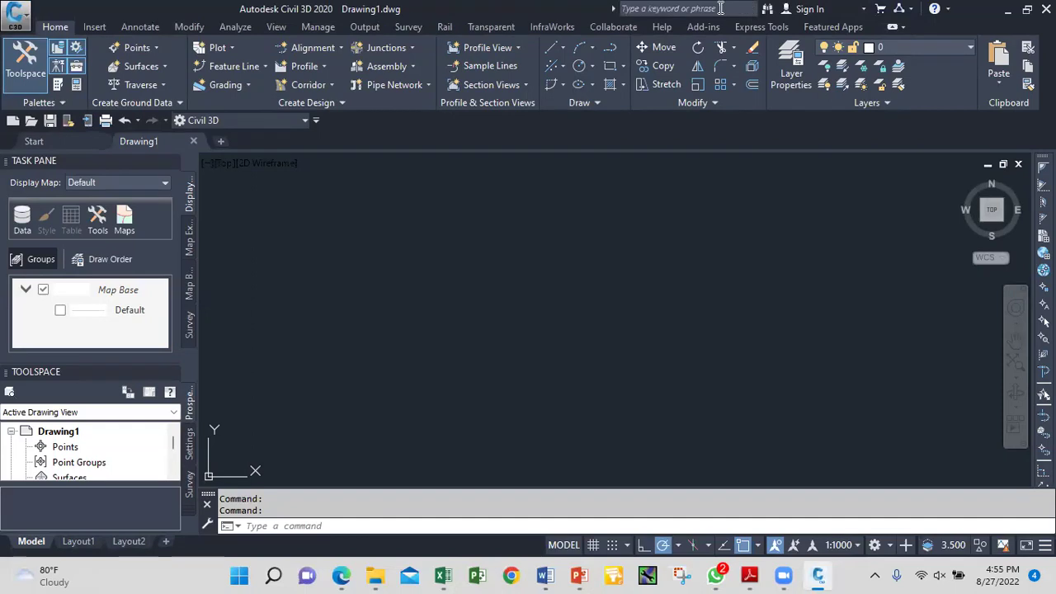
pyautogui.rightClick(226, 10)
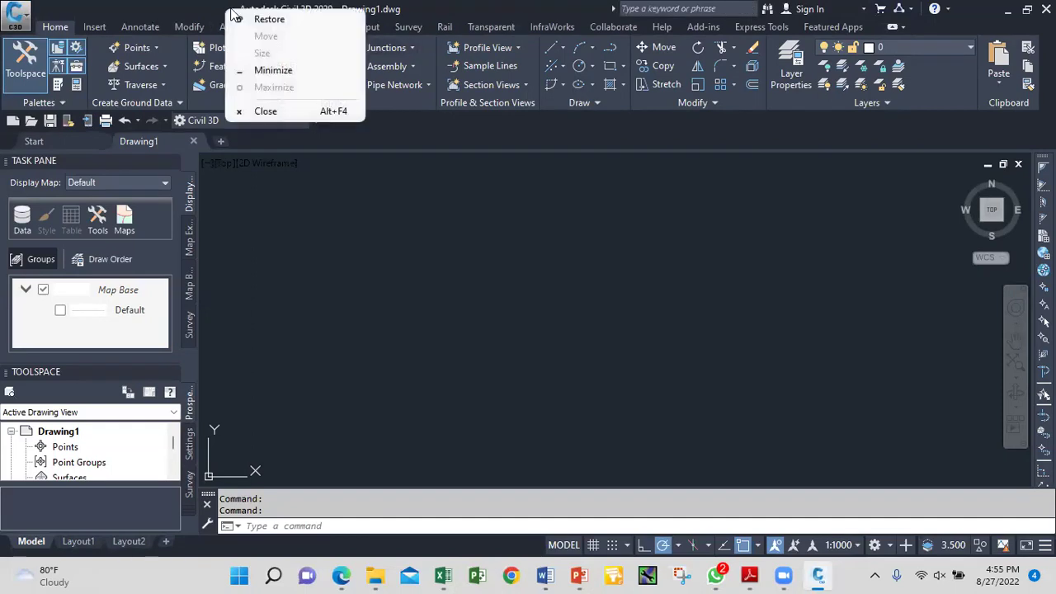
pyautogui.click(247, 18)
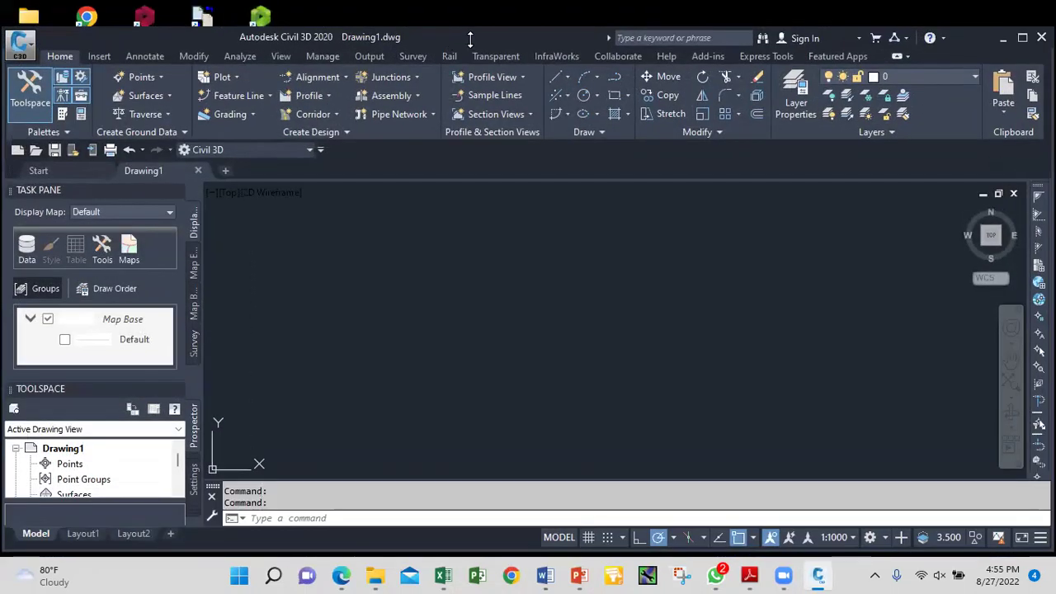
pyautogui.moveTo(483, 32); pyautogui.dragTo(465, 18)
pyautogui.rightClick(462, 23)
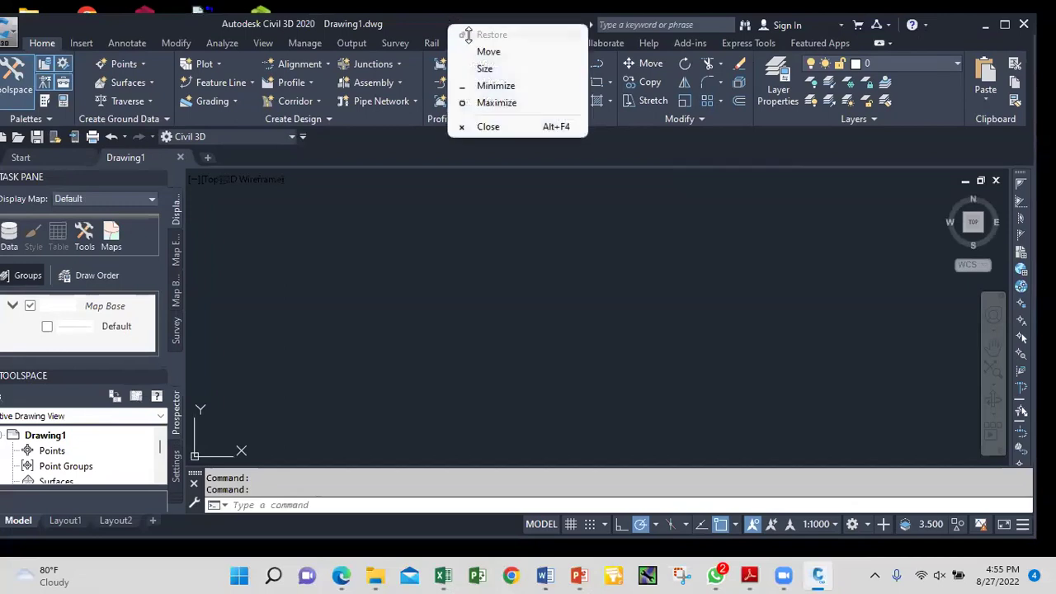
pyautogui.click(465, 236)
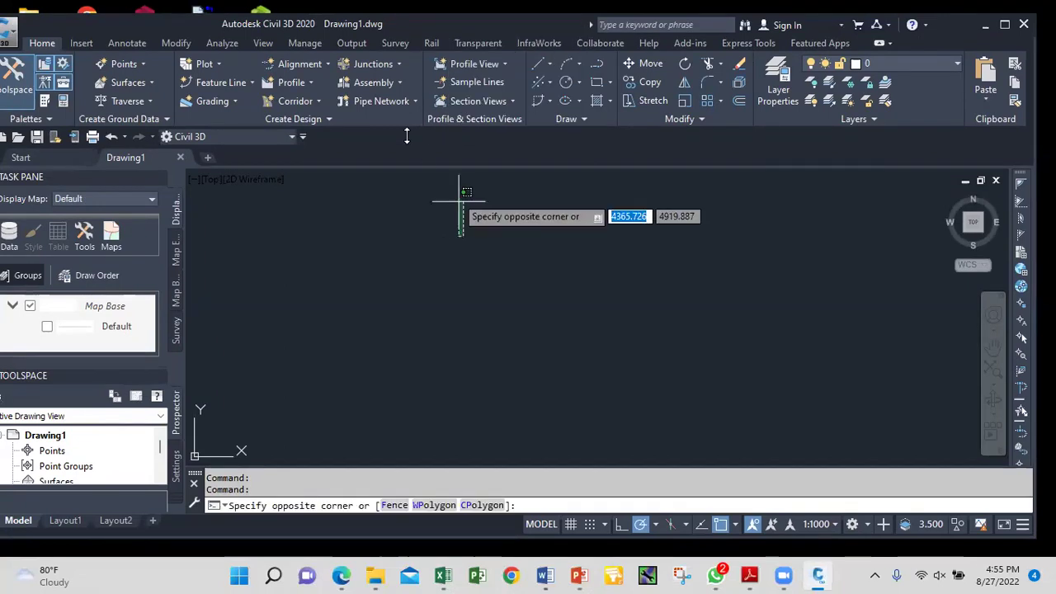
pyautogui.click(422, 231)
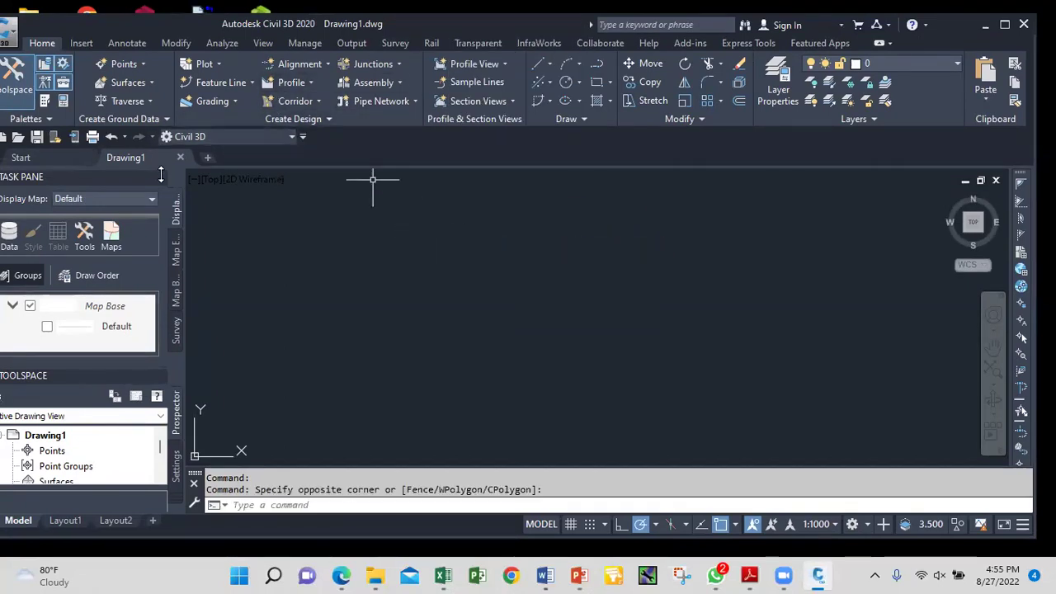
# Close the Task Pane and maximize the Civil 3D window
pyautogui.click(158, 179)
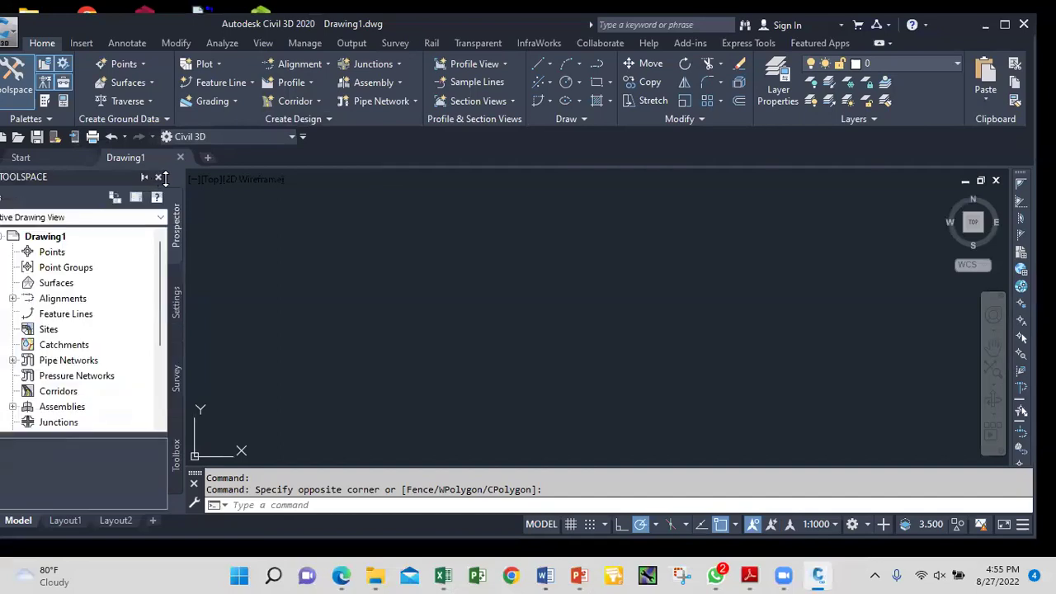
pyautogui.doubleClick(522, 23)
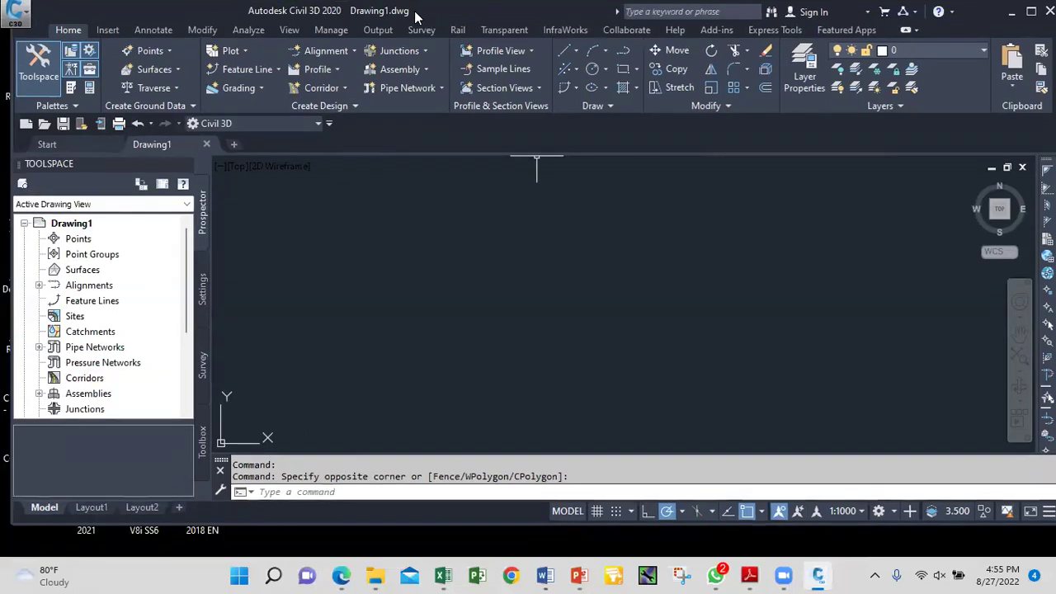
pyautogui.rightClick(425, 15)
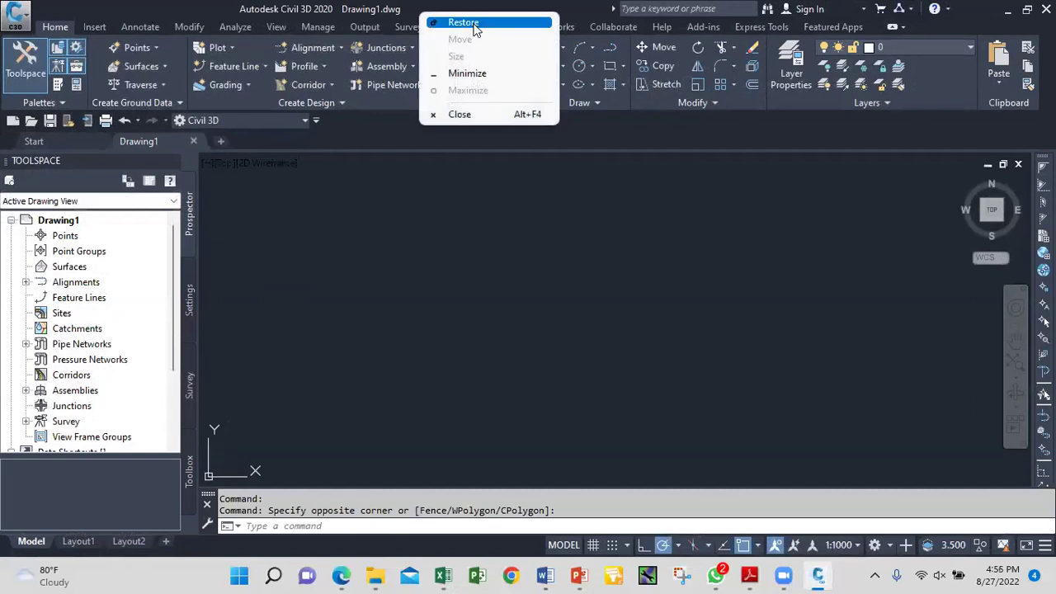
pyautogui.click(482, 158)
pyautogui.click(367, 201)
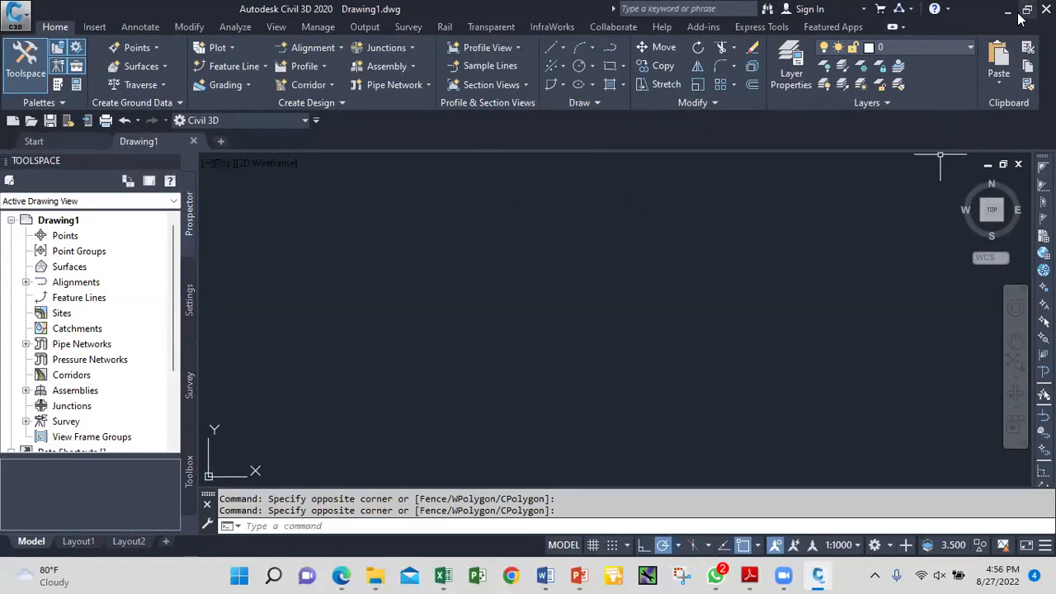
pyautogui.click(1005, 11)
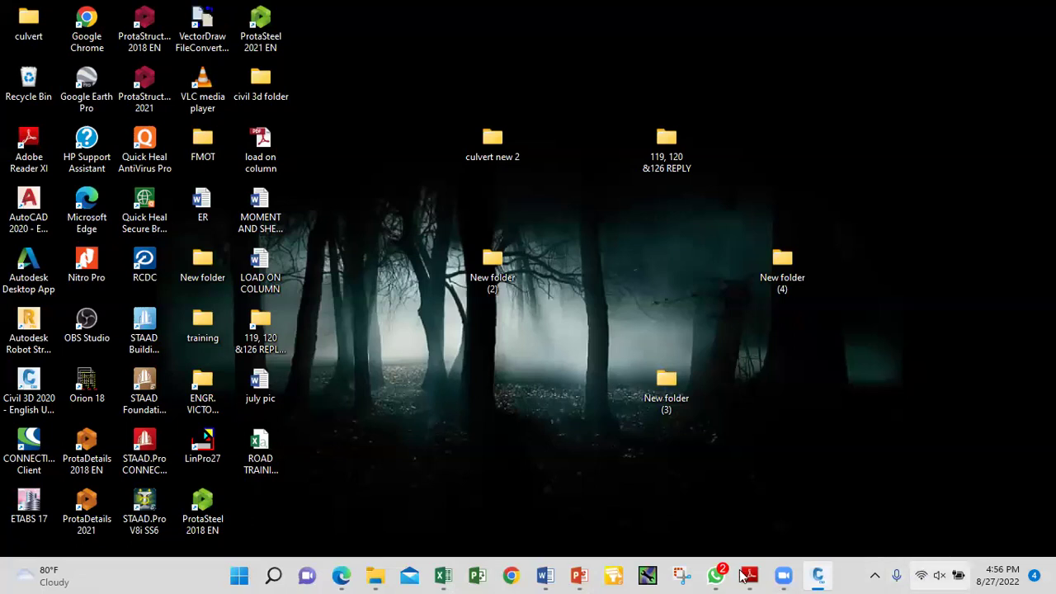
pyautogui.click(817, 576)
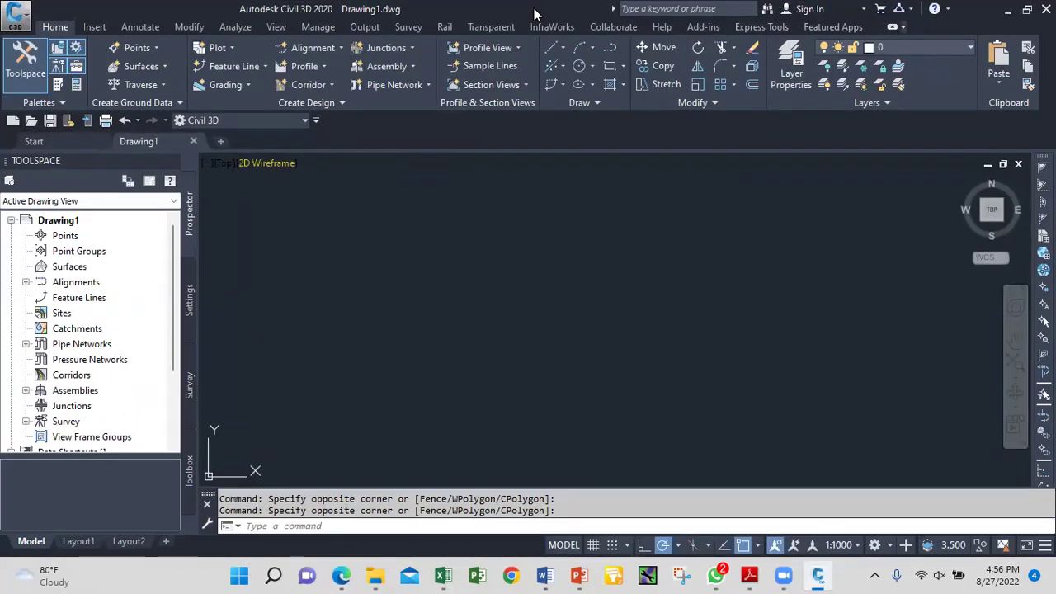
# Exit Civil 3D and relaunch it from the desktop
pyautogui.rightClick(534, 15)
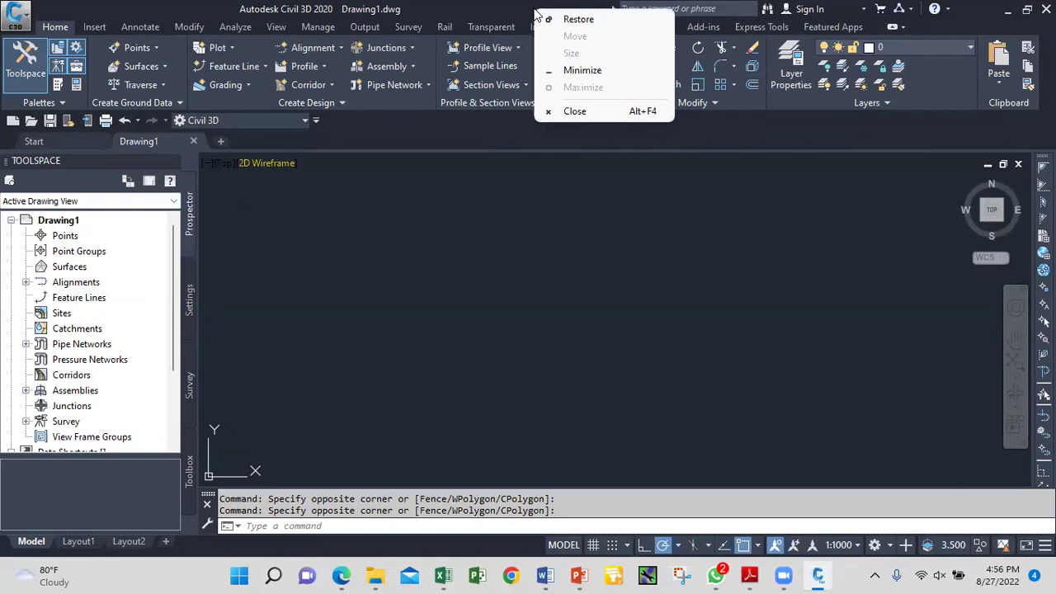
pyautogui.click(568, 113)
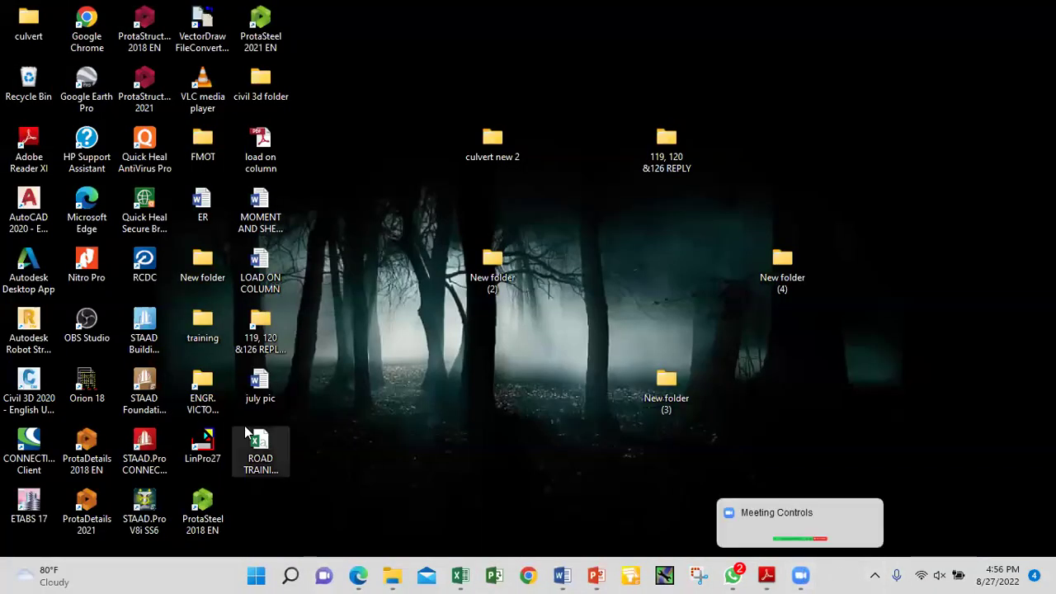
pyautogui.doubleClick(39, 385)
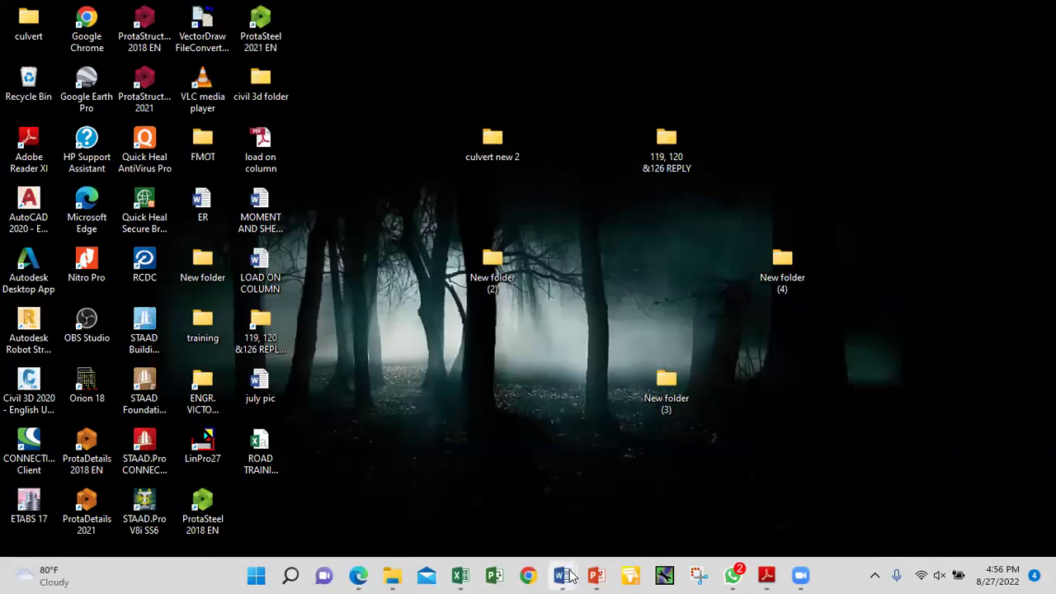
pyautogui.doubleClick(40, 386)
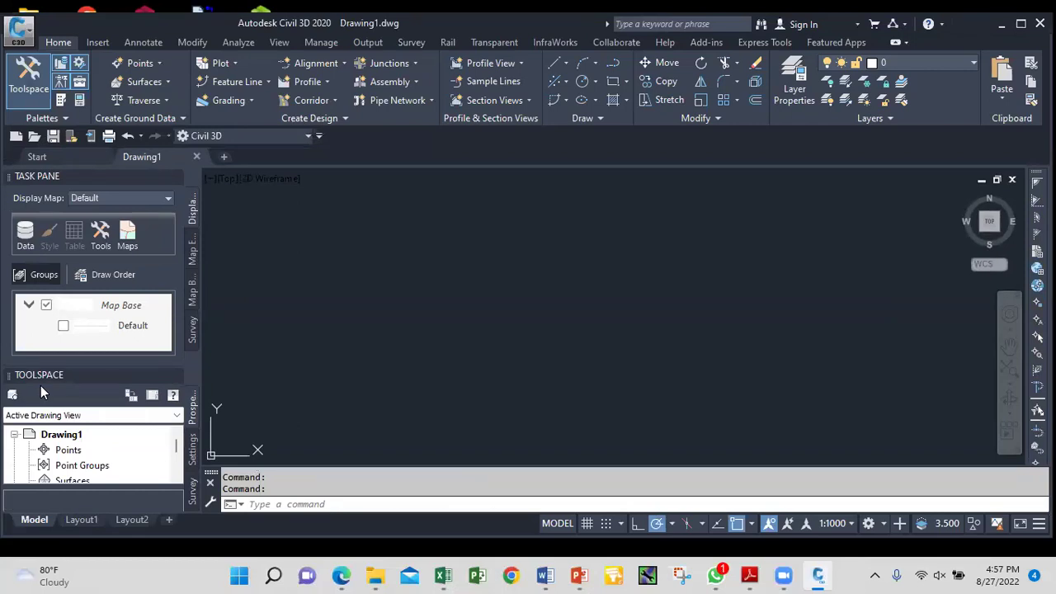
# Maximize the newly started Civil 3D window and close the Task Pane
pyautogui.click(1021, 23)
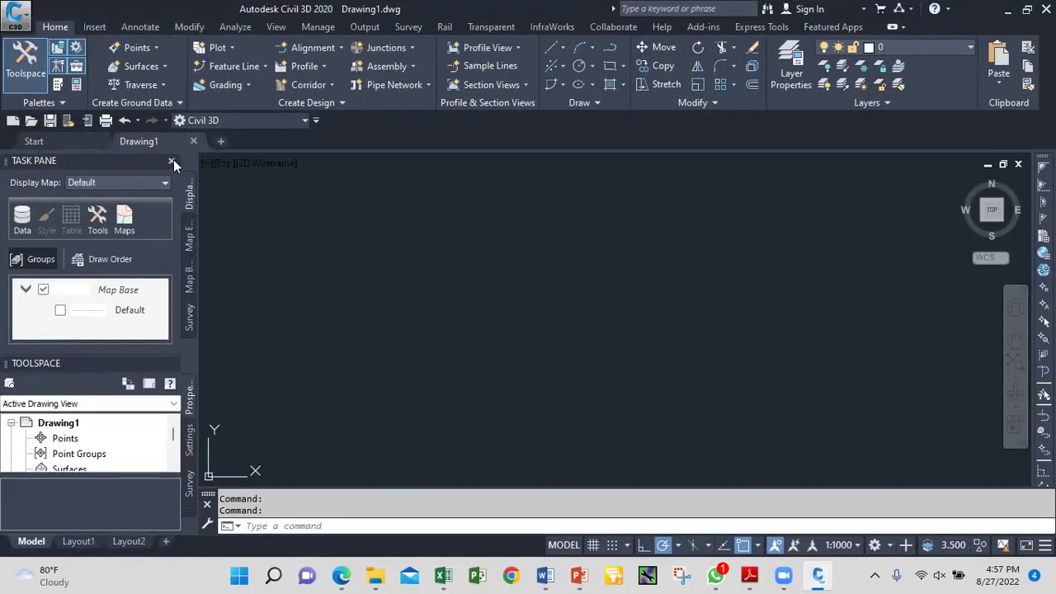
pyautogui.click(174, 157)
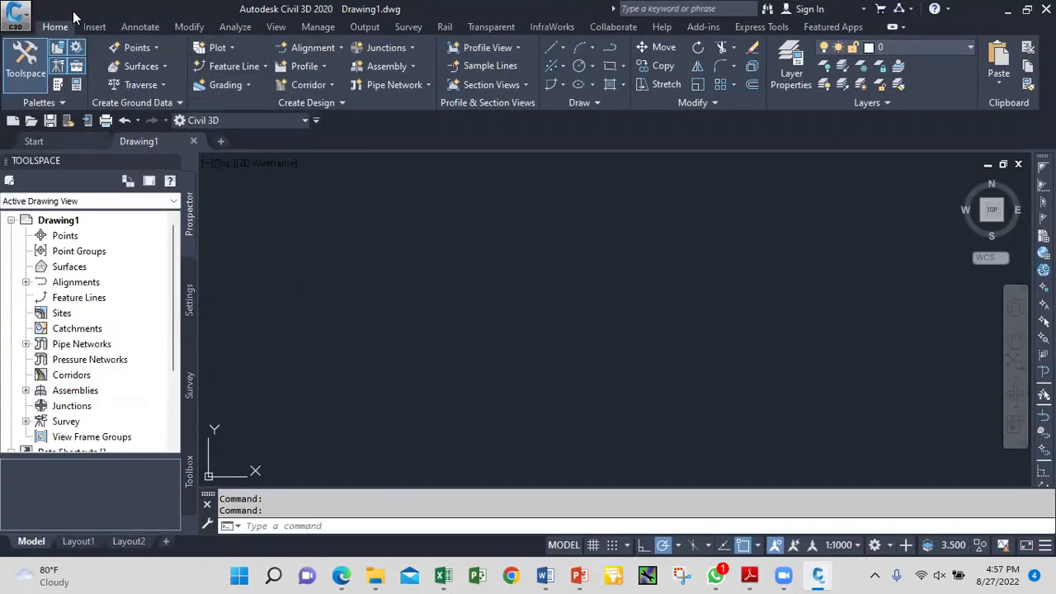
# Bring up the Import Points dialog through the Point Creation Tools and close it without importing anything
pyautogui.click(73, 237)
pyautogui.click(155, 45)
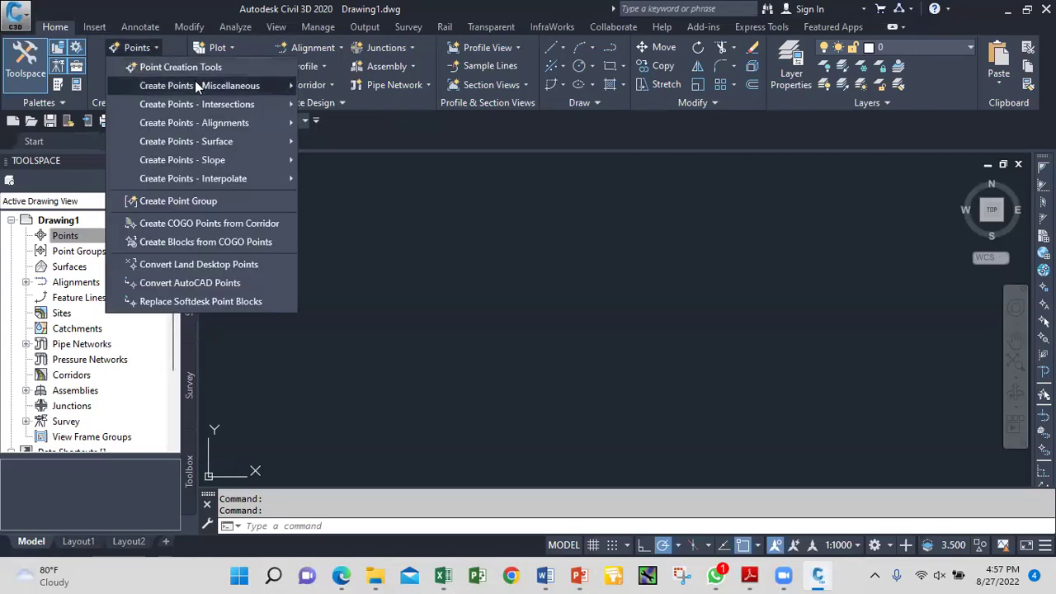
pyautogui.click(184, 64)
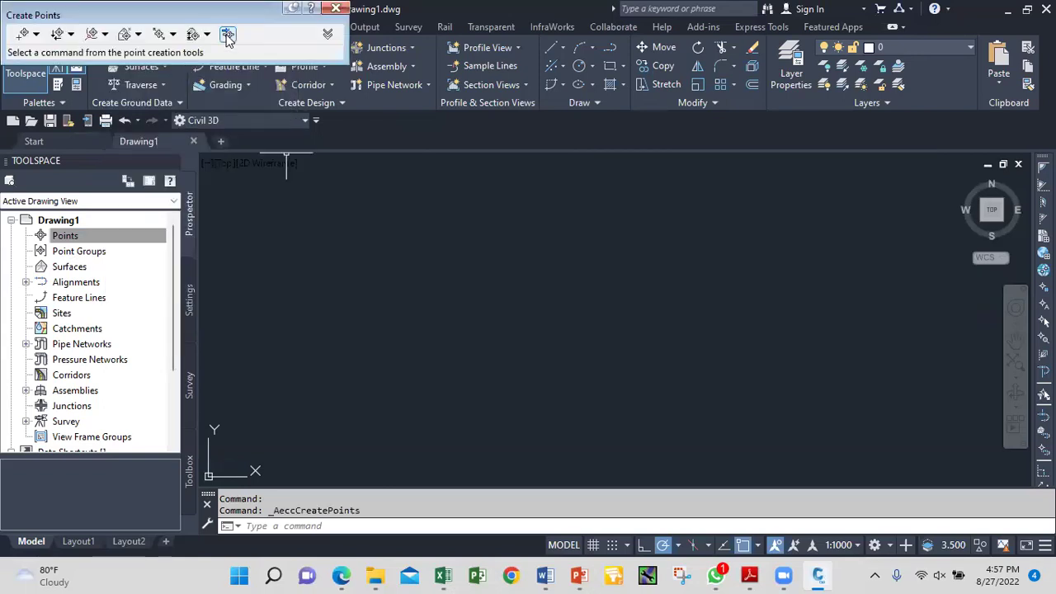
pyautogui.click(229, 33)
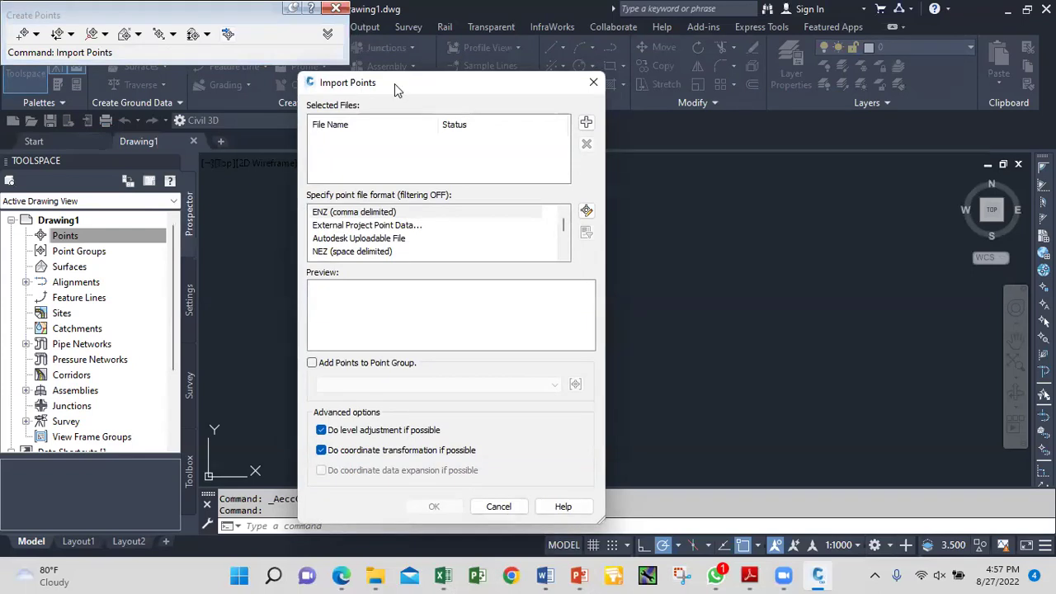
pyautogui.click(592, 84)
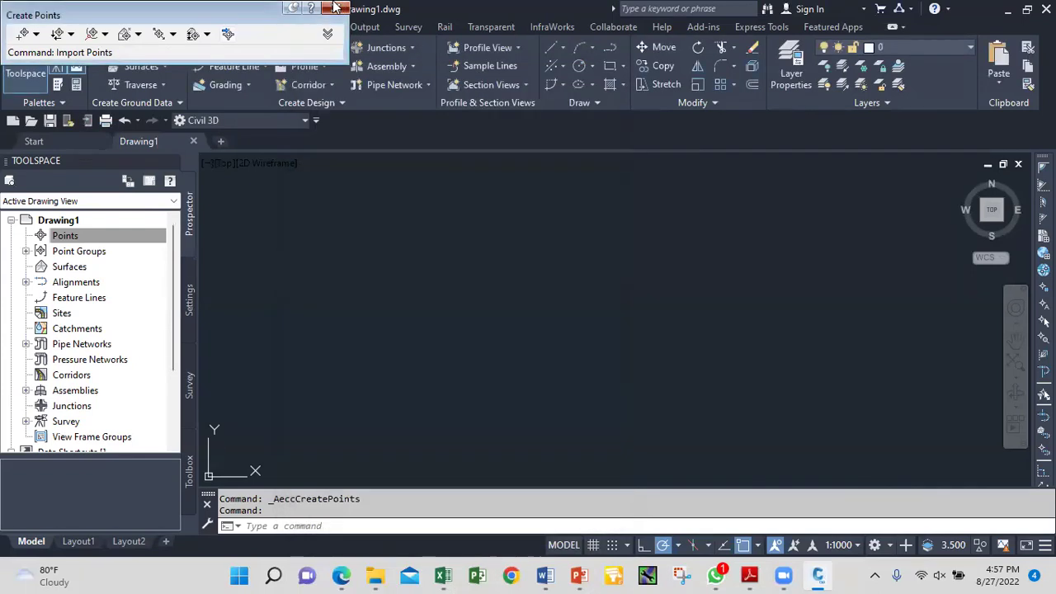
# Bring up Import Points from the Points collection of Drawing1, and dismiss both the dialog and the Create Points toolbar
pyautogui.click(99, 236)
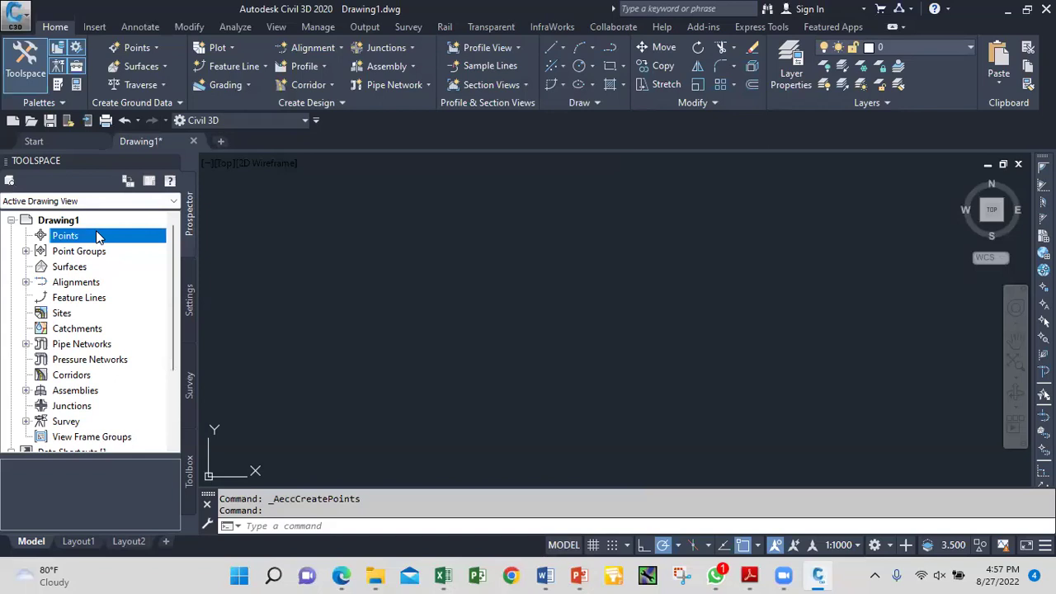
pyautogui.rightClick(96, 236)
pyautogui.click(80, 239)
pyautogui.rightClick(80, 237)
pyautogui.click(123, 243)
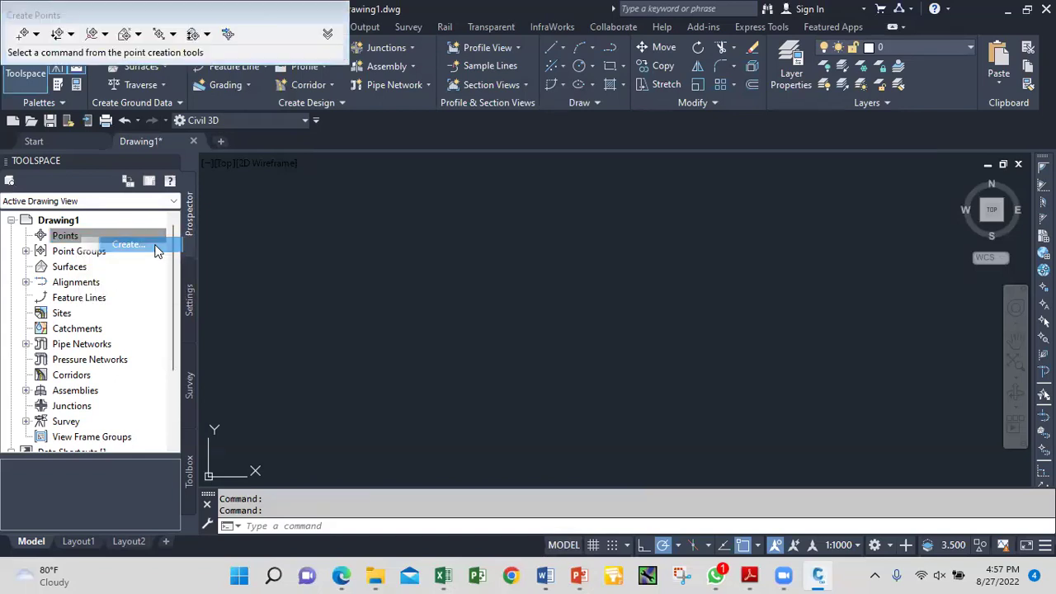
pyautogui.click(230, 34)
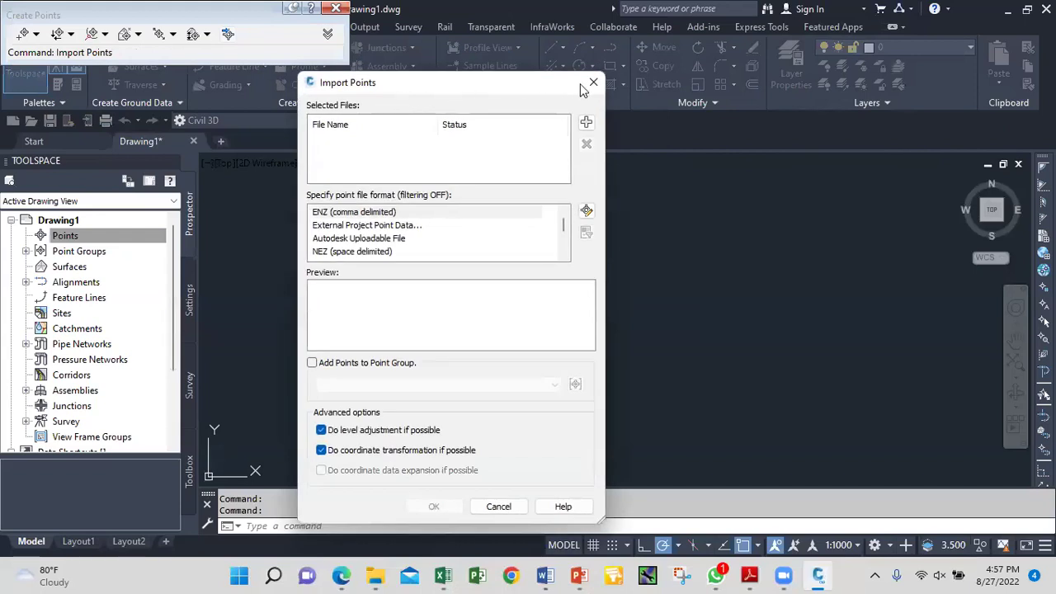
pyautogui.click(594, 83)
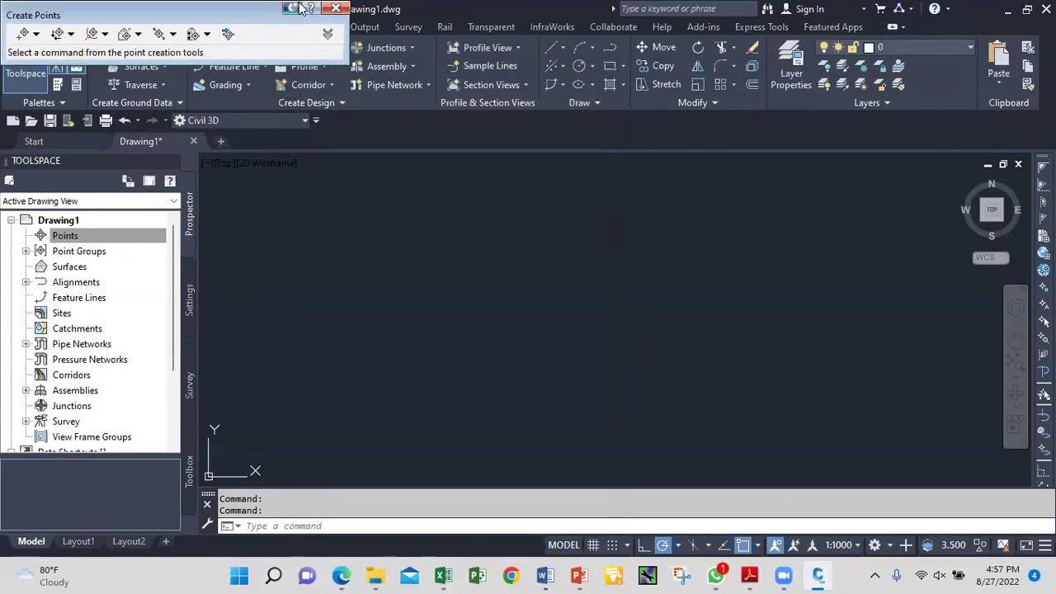
pyautogui.click(336, 8)
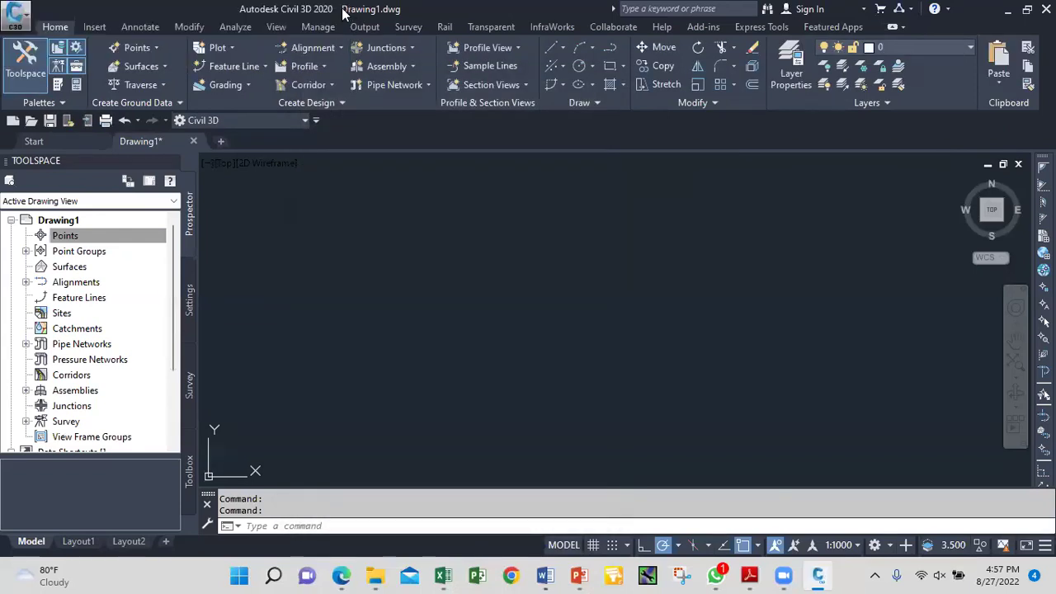
# Restore the maximized Civil 3D window to its smaller floating size
pyautogui.rightClick(150, 15)
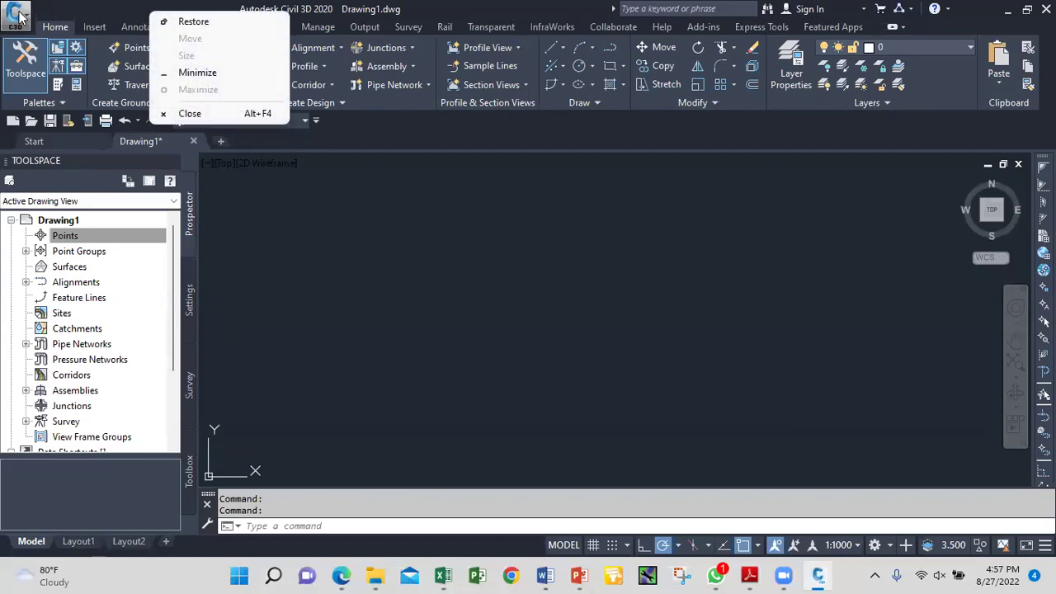
pyautogui.rightClick(424, 12)
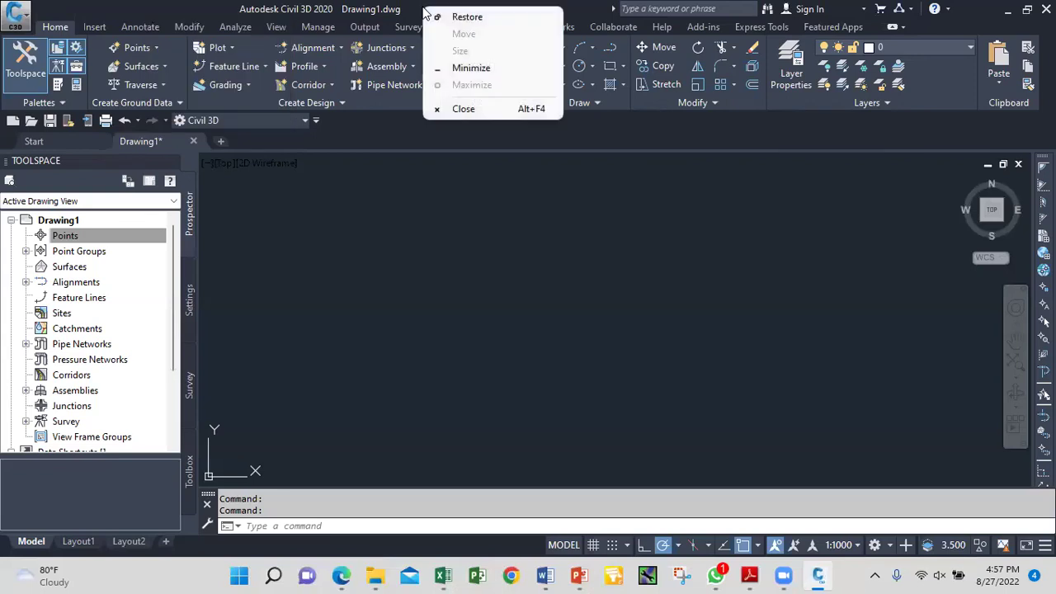
pyautogui.click(467, 16)
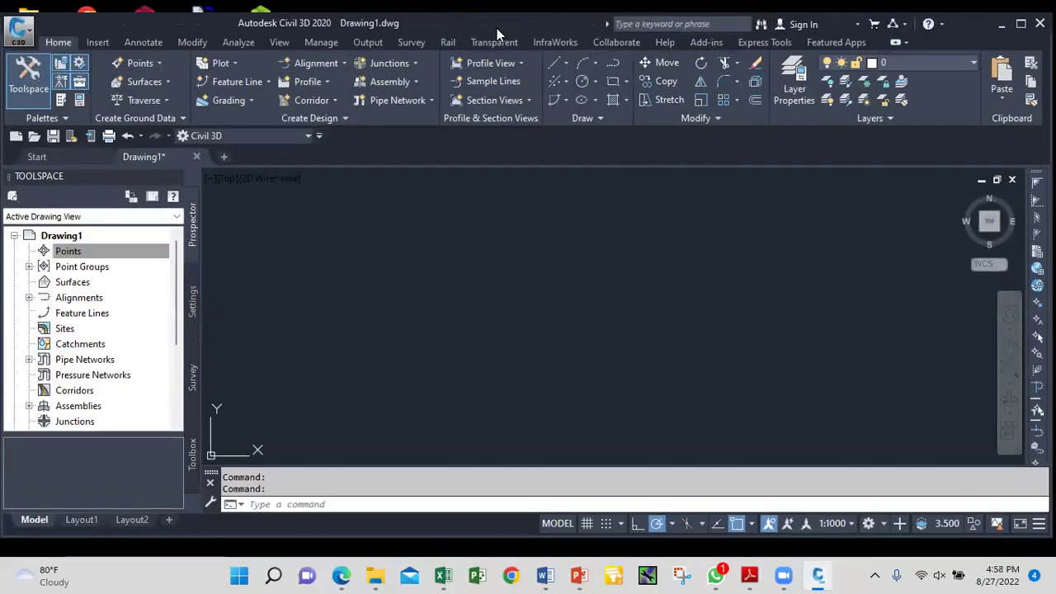
pyautogui.click(607, 23)
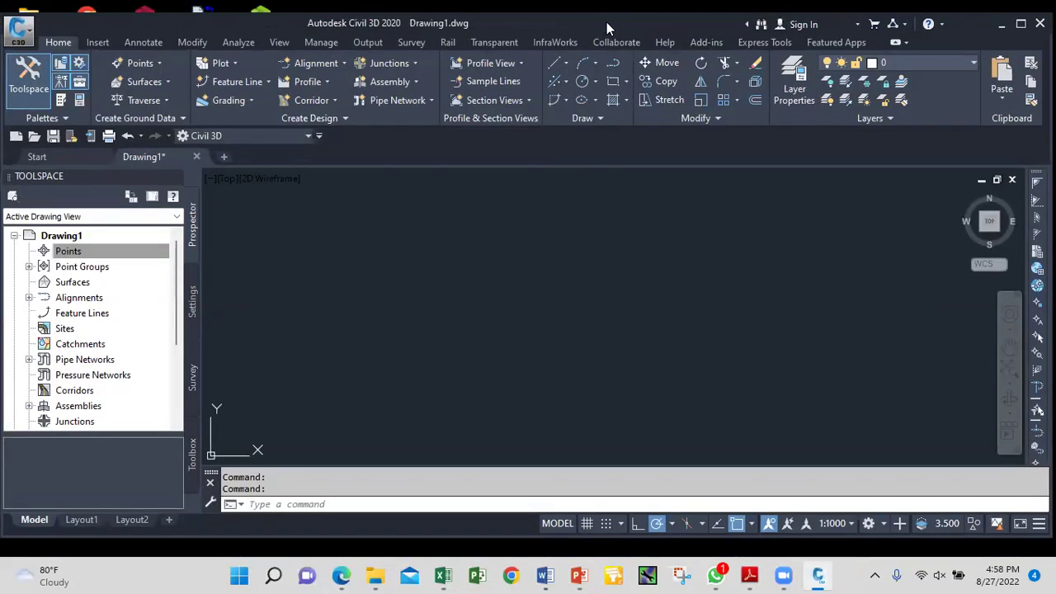
pyautogui.click(744, 25)
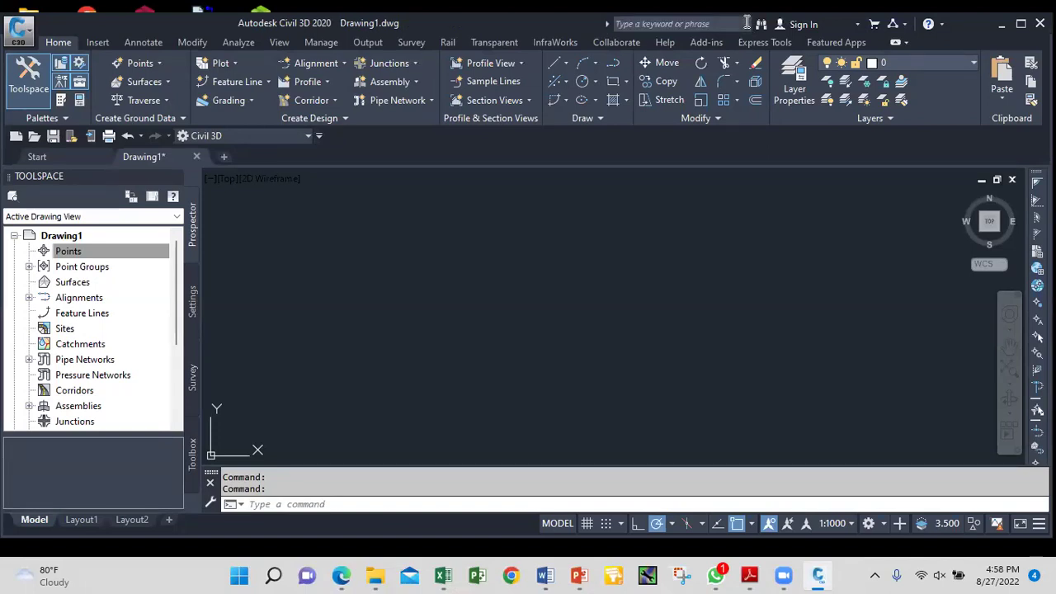
# Cycle the ribbon through its minimized display states to the panel-button view
pyautogui.click(896, 43)
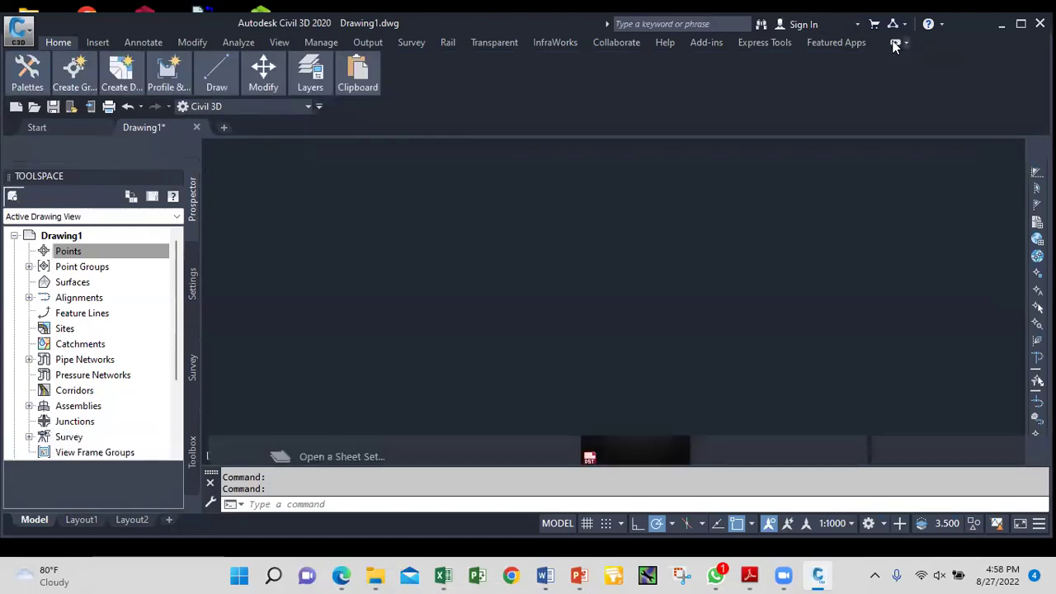
pyautogui.click(895, 43)
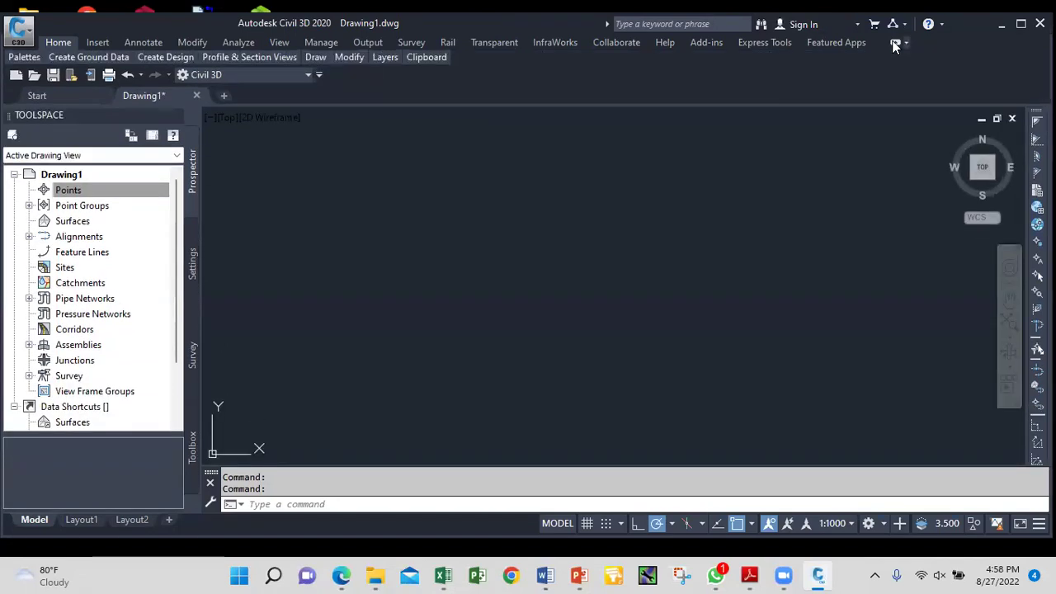
pyautogui.click(896, 43)
pyautogui.click(896, 43)
pyautogui.click(896, 43)
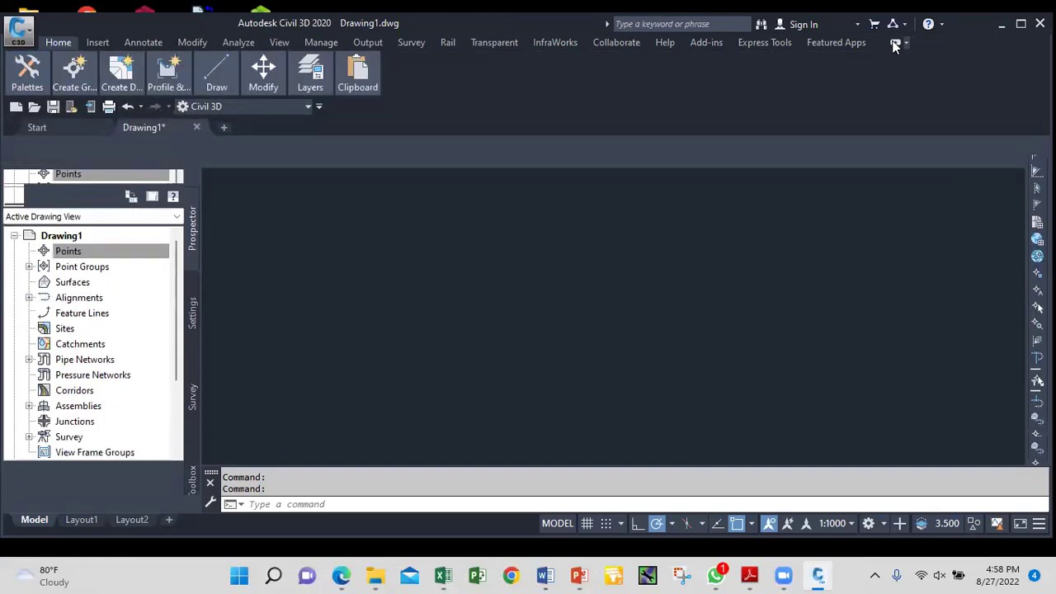
# Cycle the ribbon repeatedly through its minimized display states and bring it back to the full ribbon with all panels
pyautogui.click(895, 43)
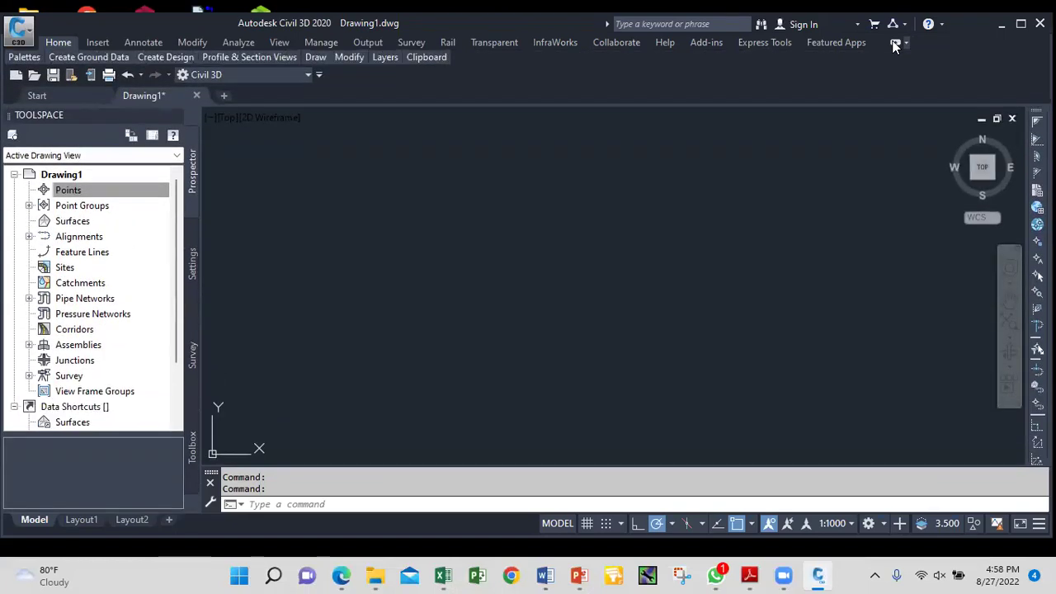
pyautogui.click(896, 43)
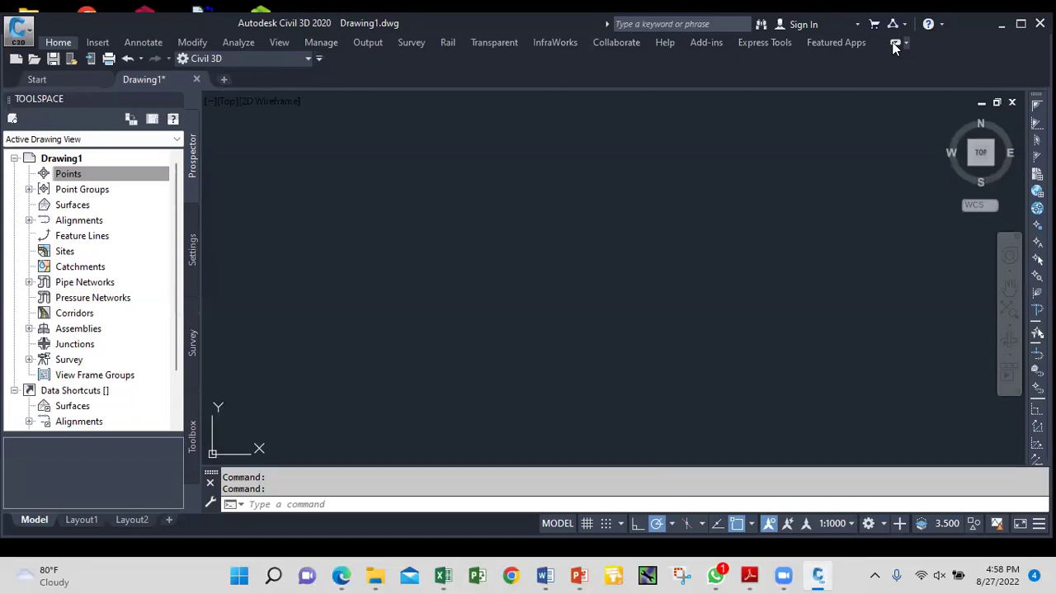
pyautogui.click(895, 43)
pyautogui.click(895, 43)
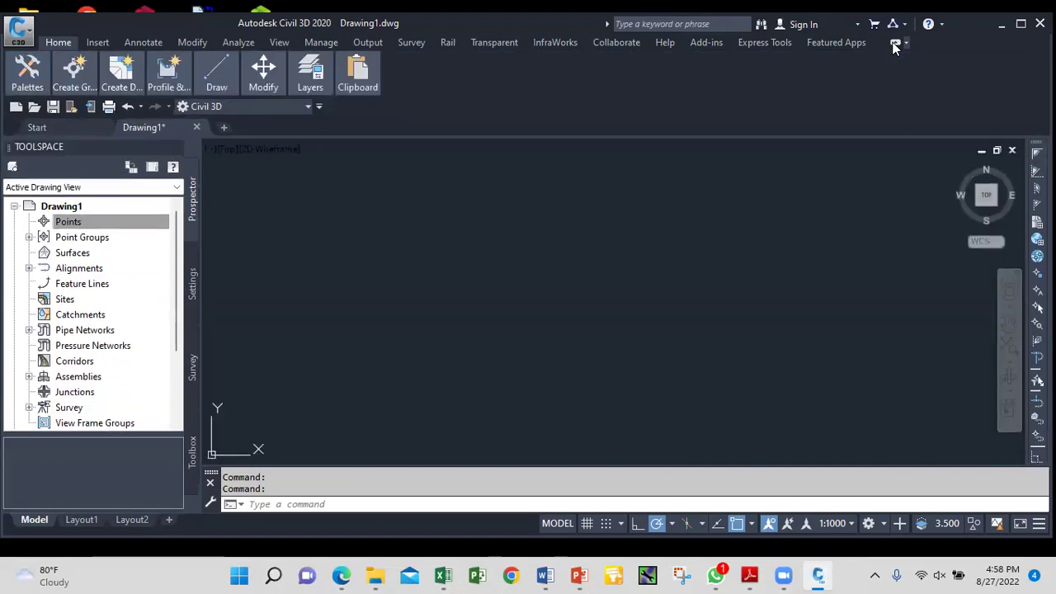
pyautogui.click(895, 43)
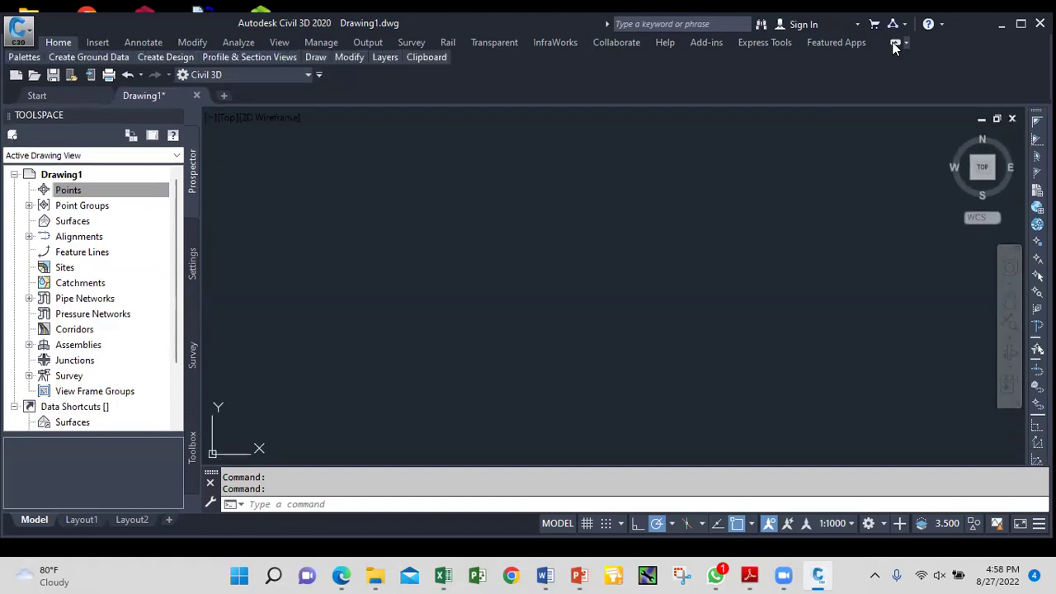
pyautogui.click(895, 43)
pyautogui.click(896, 43)
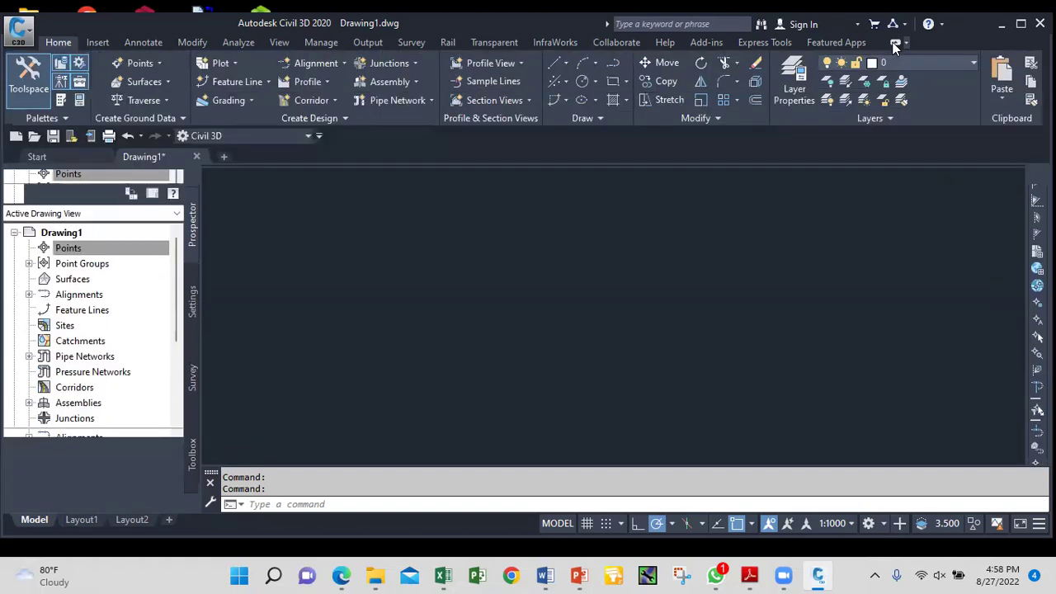
pyautogui.click(895, 43)
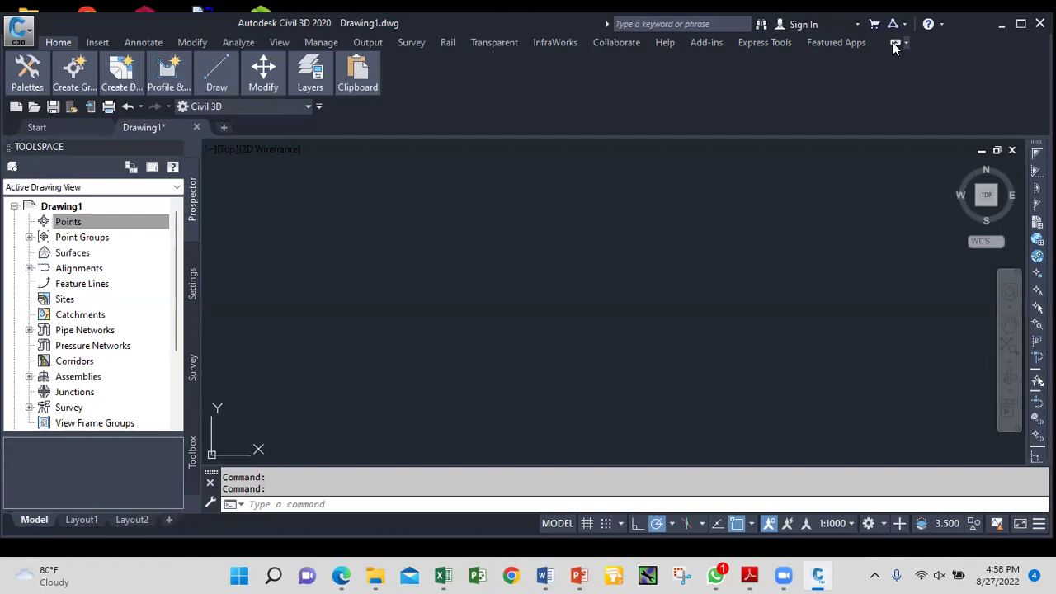
pyautogui.click(895, 42)
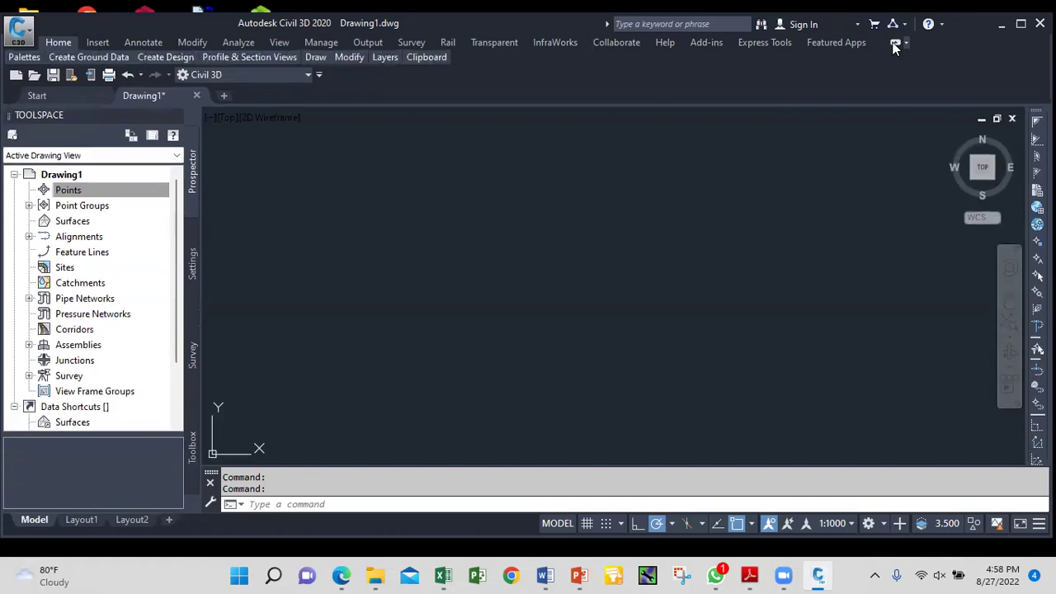
pyautogui.click(896, 43)
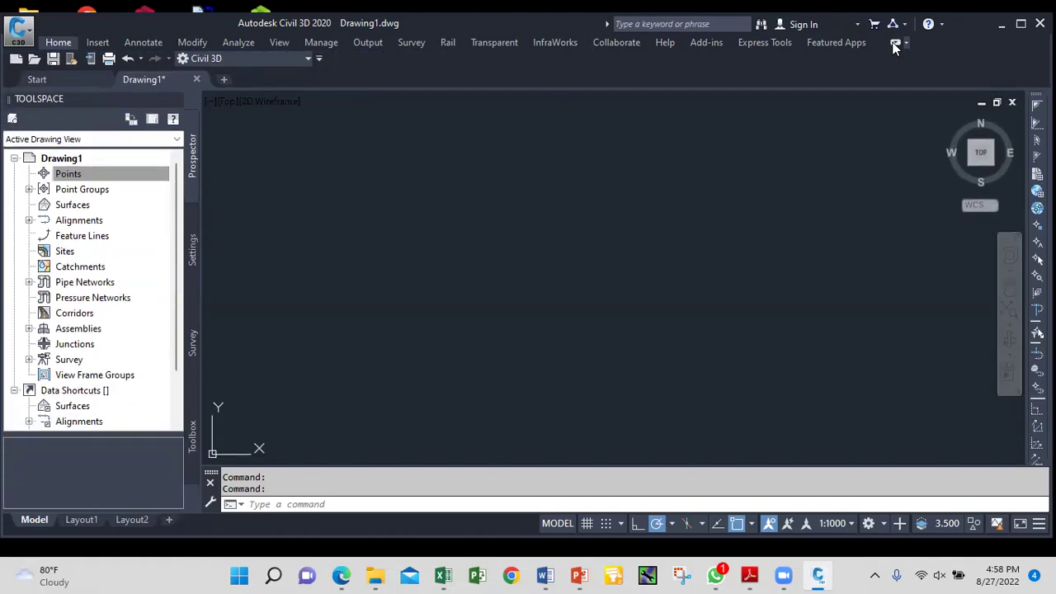
pyautogui.click(895, 43)
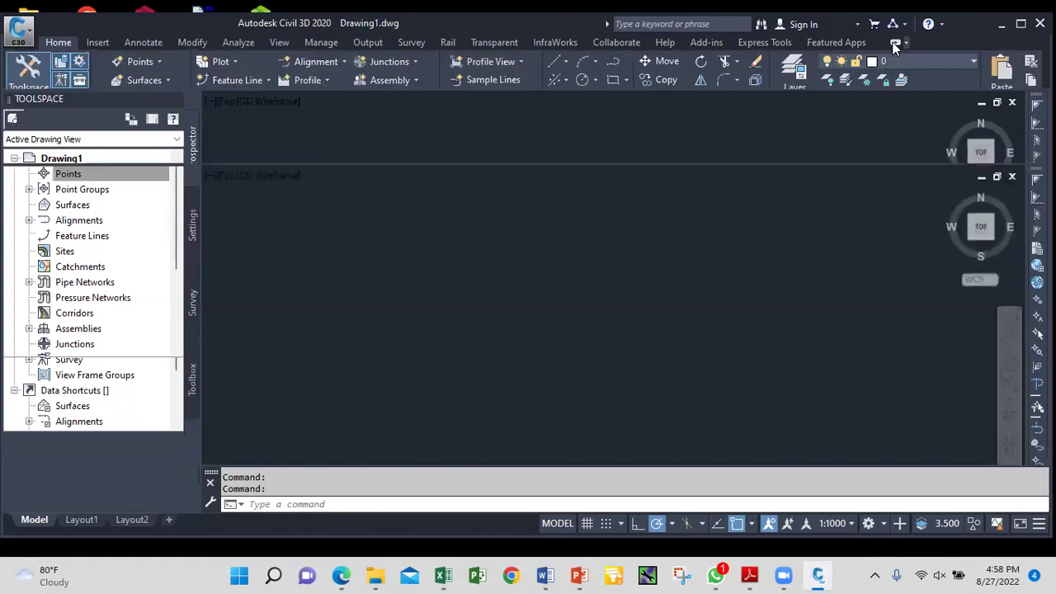
pyautogui.click(896, 43)
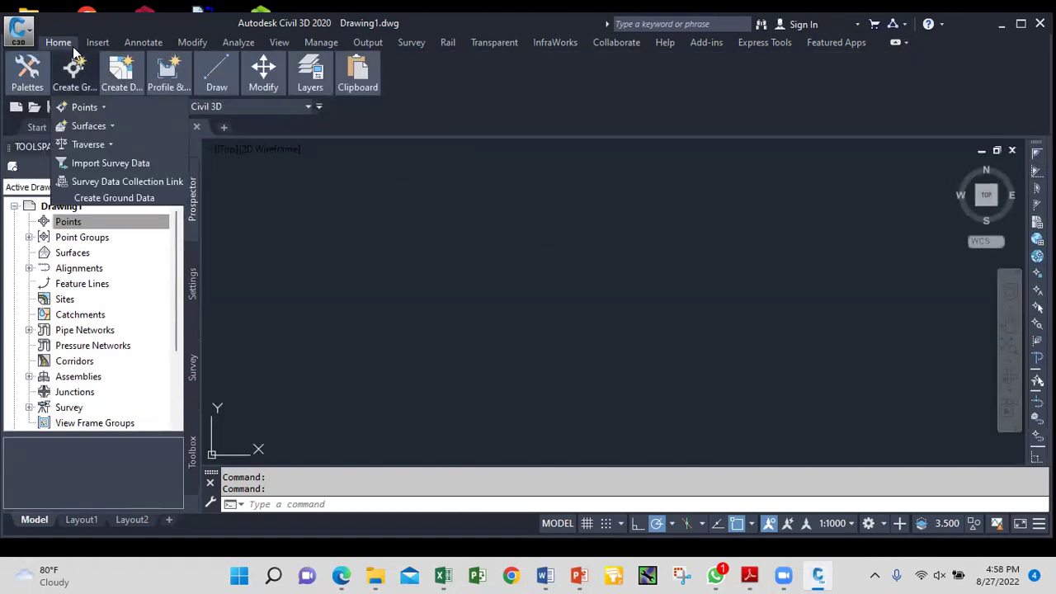
pyautogui.click(896, 42)
pyautogui.click(895, 43)
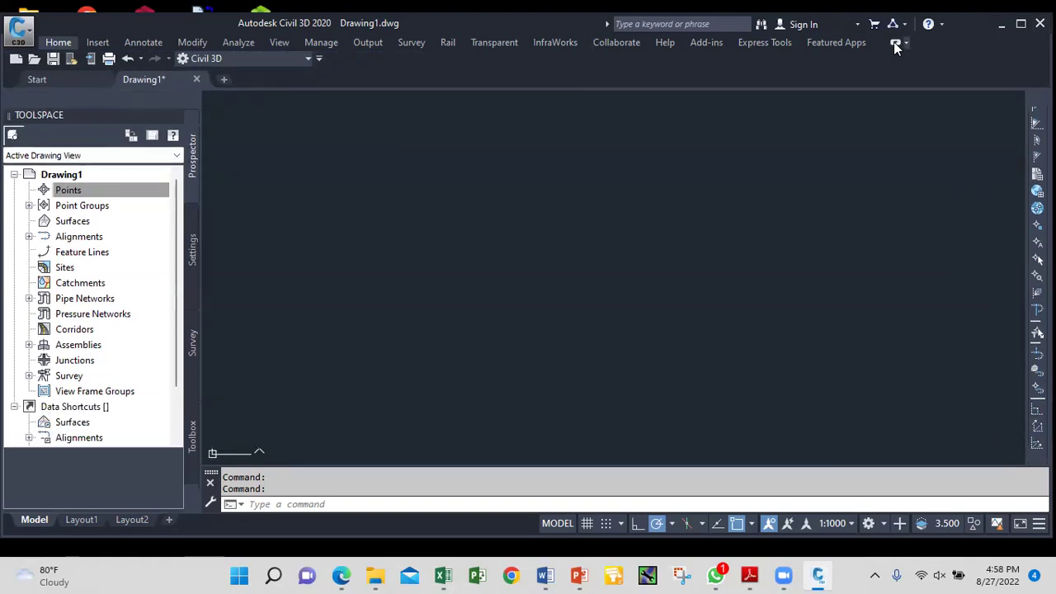
pyautogui.click(896, 43)
pyautogui.click(895, 43)
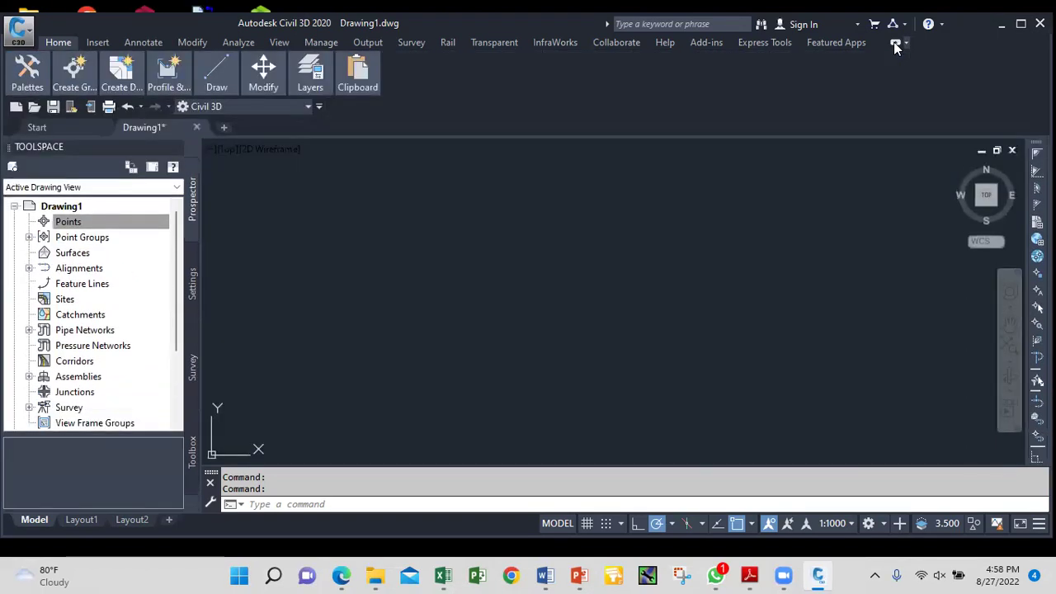
pyautogui.click(896, 43)
pyautogui.click(895, 43)
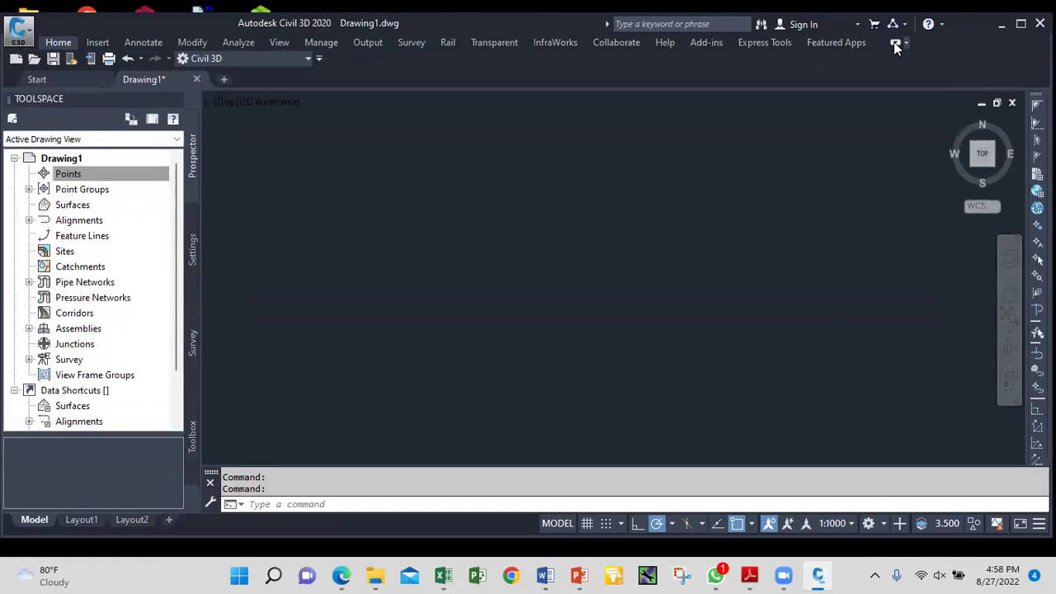
pyautogui.click(896, 43)
pyautogui.rightClick(897, 46)
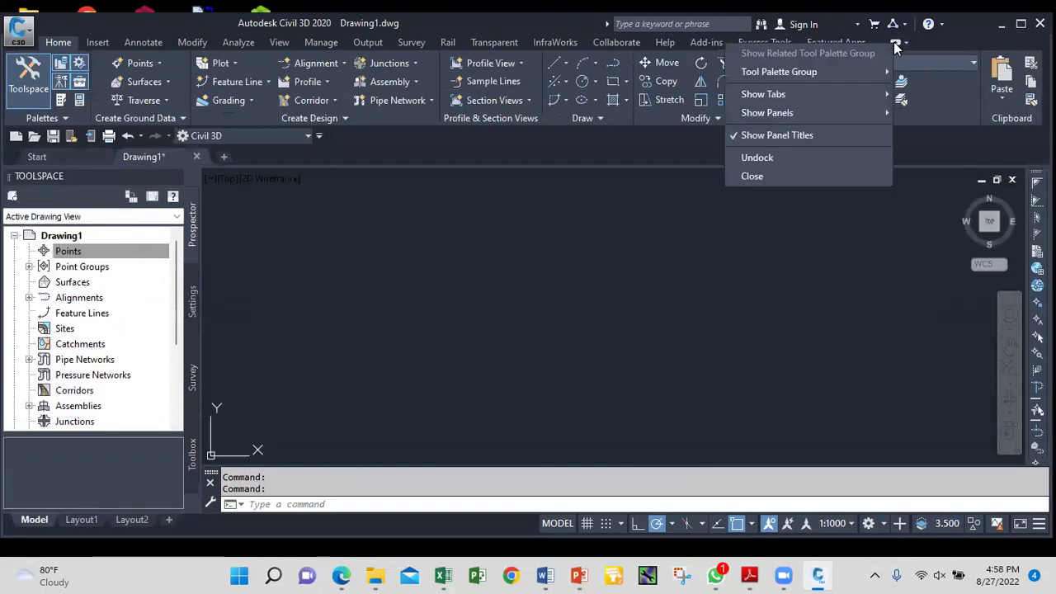
pyautogui.click(897, 281)
pyautogui.click(707, 262)
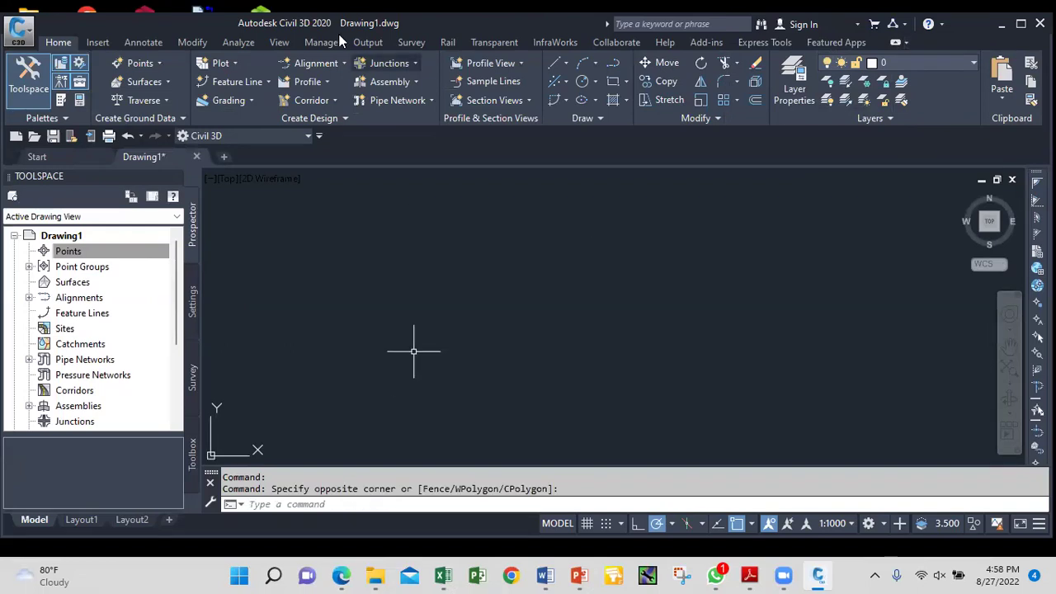
# Turn on the classic menu bar display, switching it off and on again once
pyautogui.click(319, 137)
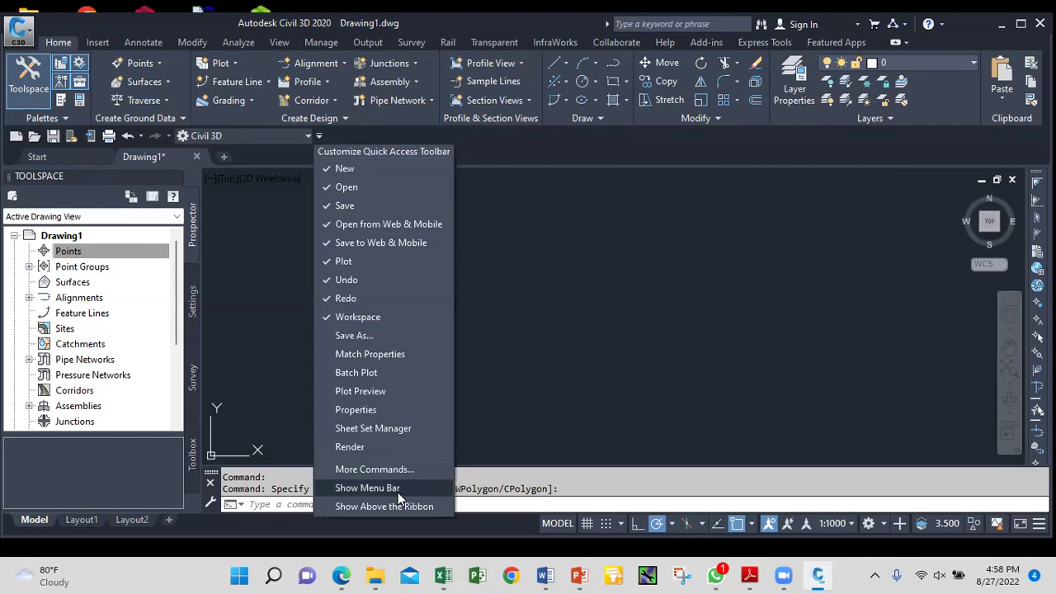
pyautogui.click(367, 488)
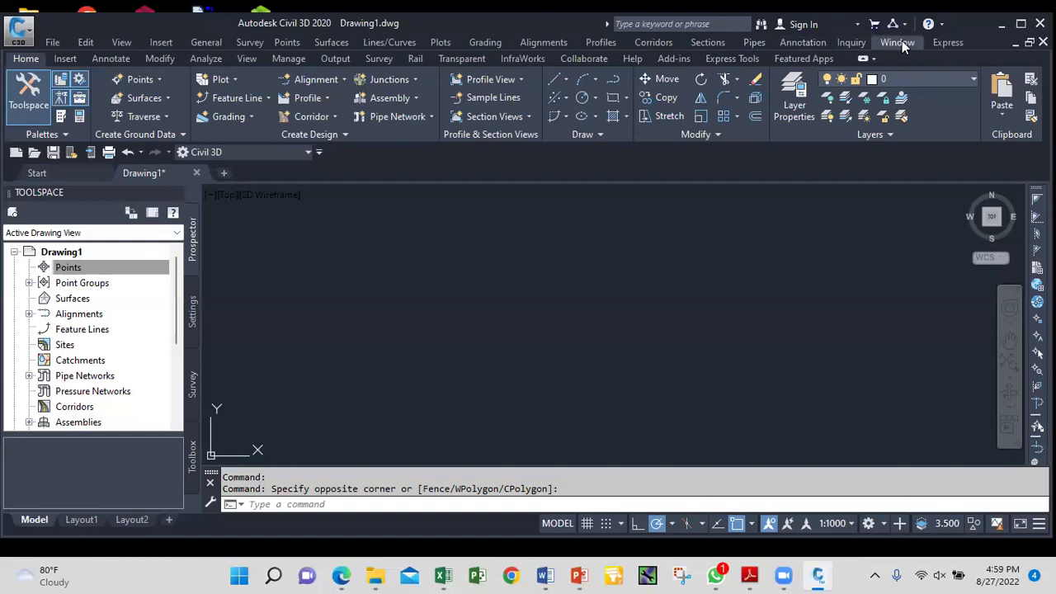
pyautogui.click(319, 151)
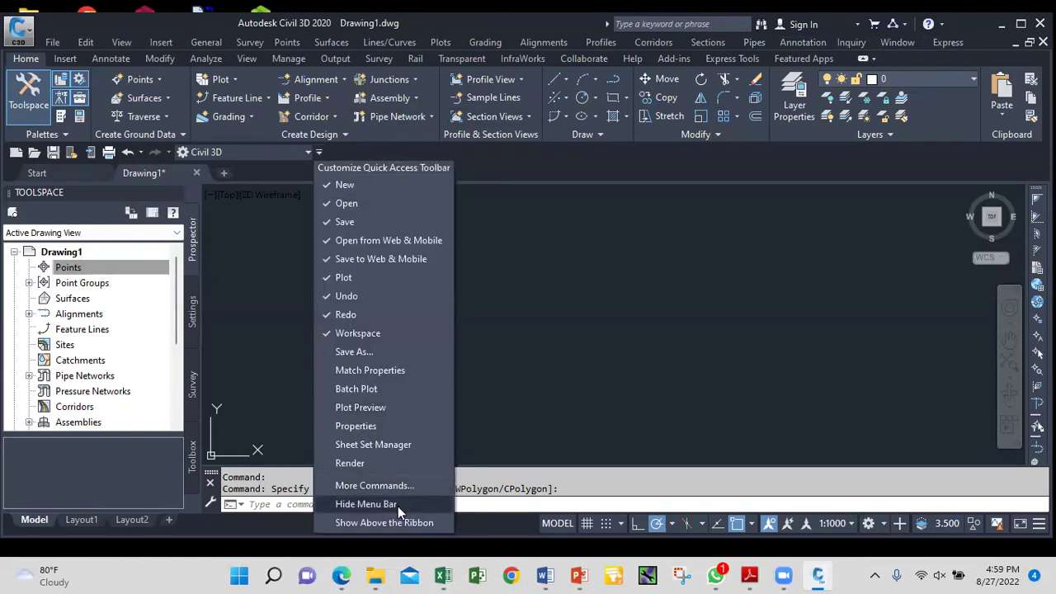
pyautogui.click(398, 506)
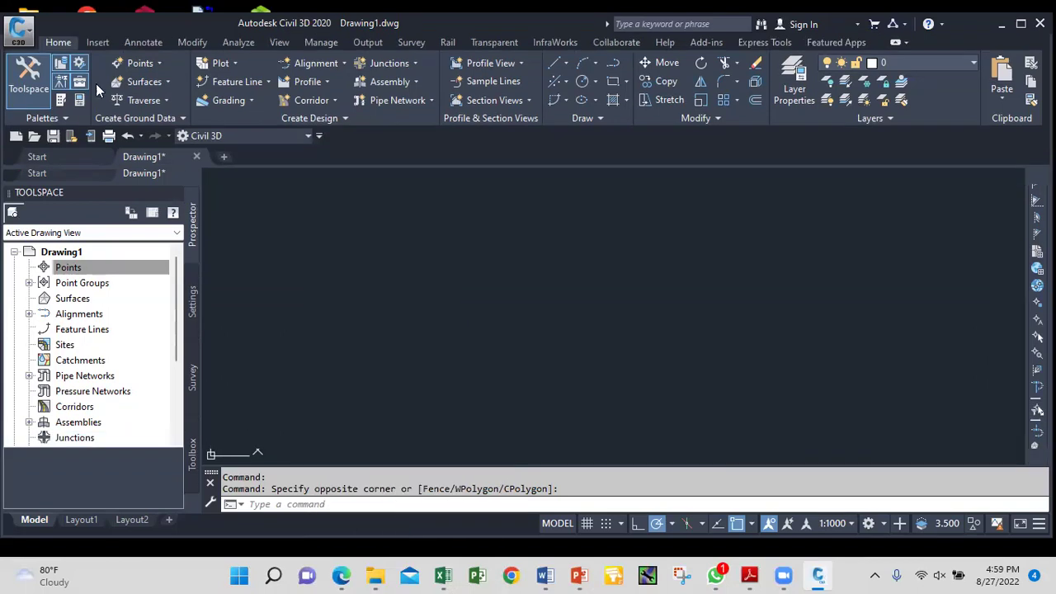
pyautogui.click(318, 137)
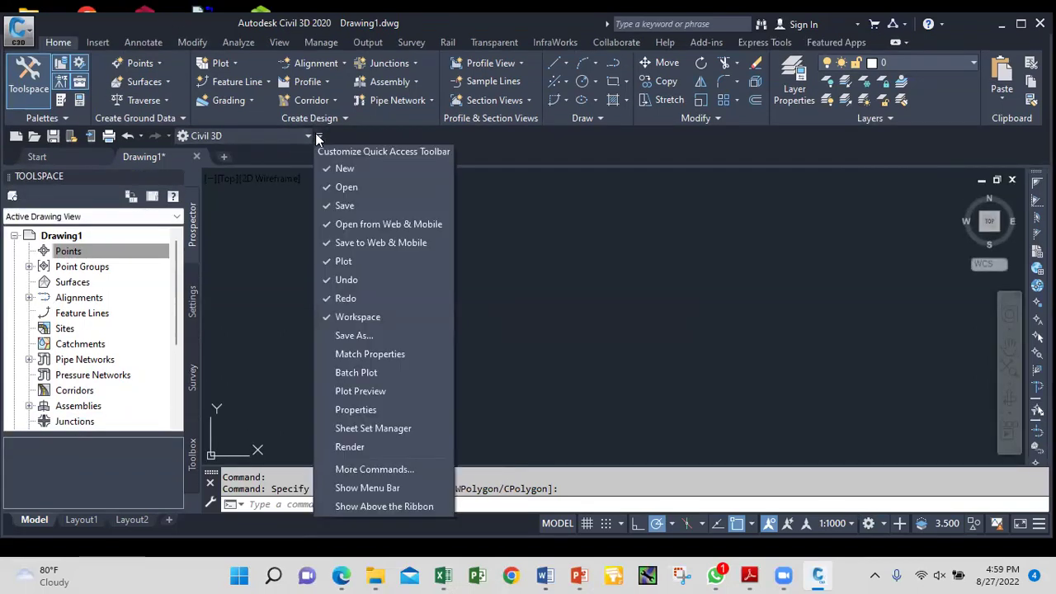
pyautogui.click(367, 488)
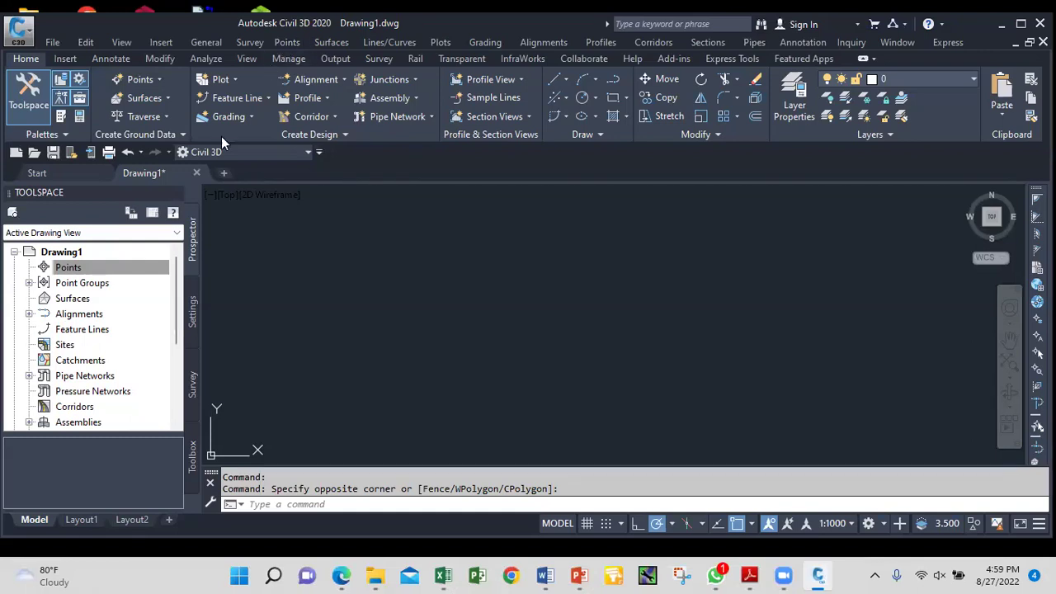
# Bring up Import Points through the Point Creation Tools, and dismiss both the dialog and the Create Points toolbar without importing
pyautogui.click(156, 80)
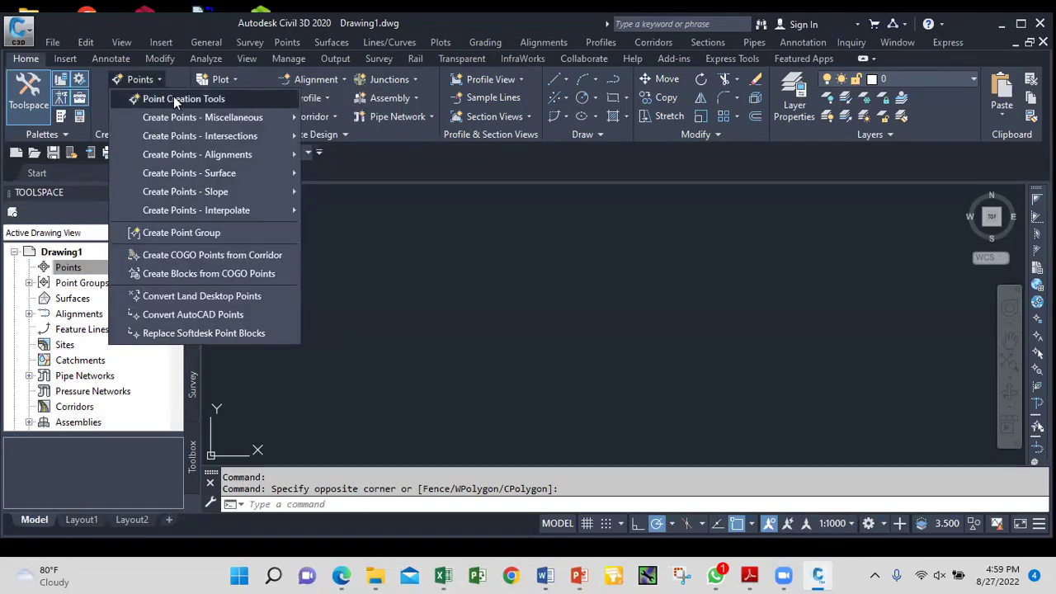
pyautogui.click(173, 98)
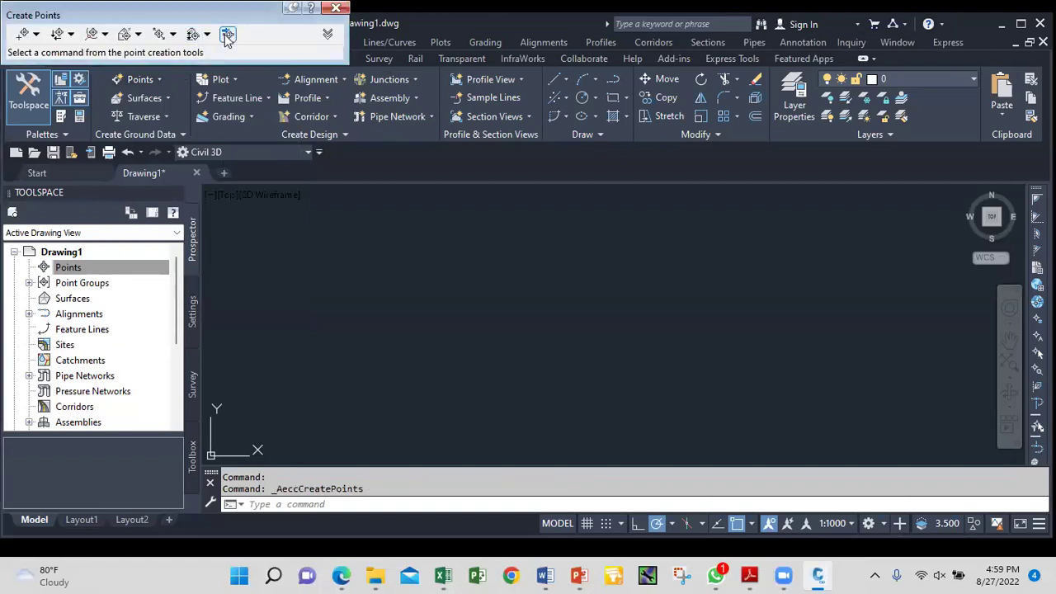
pyautogui.click(228, 35)
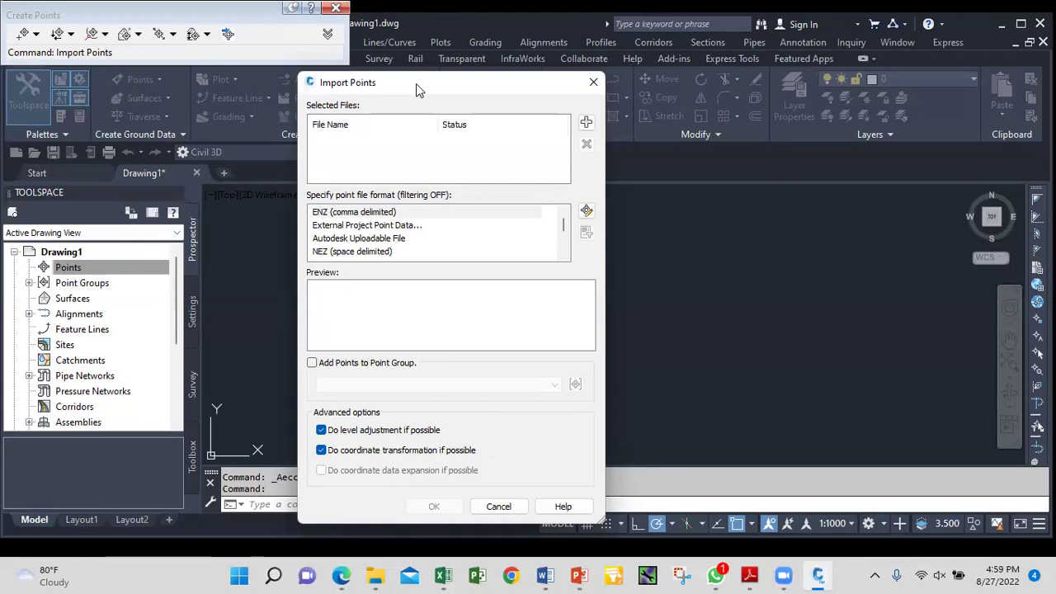
pyautogui.click(593, 81)
pyautogui.click(337, 8)
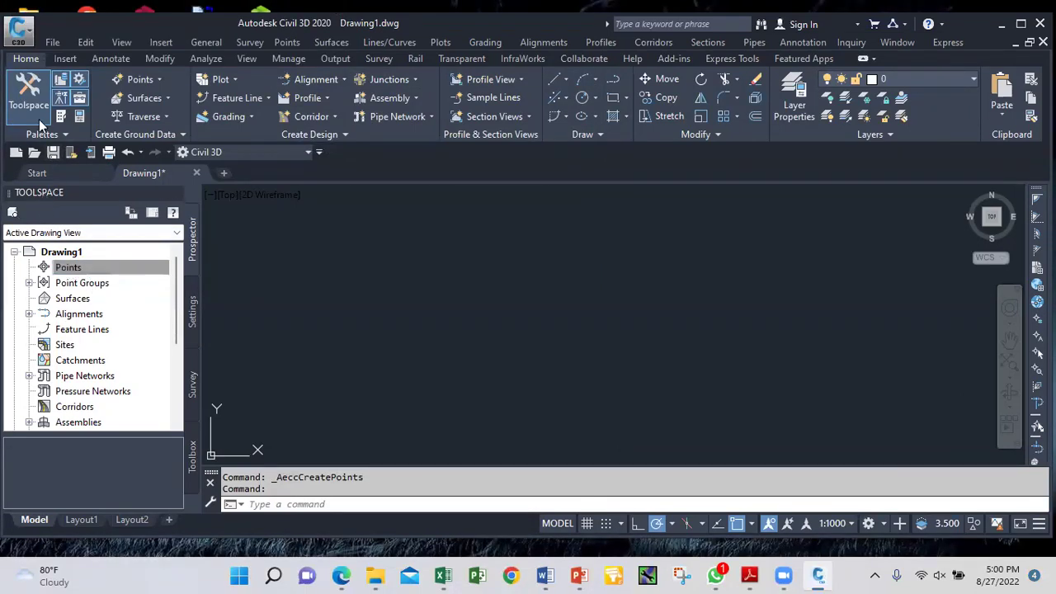
# Hide and redisplay the Toolspace, and view Import Points via Create on Drawing1's Points collection, closing the dialog and toolbar without importing
pyautogui.click(30, 103)
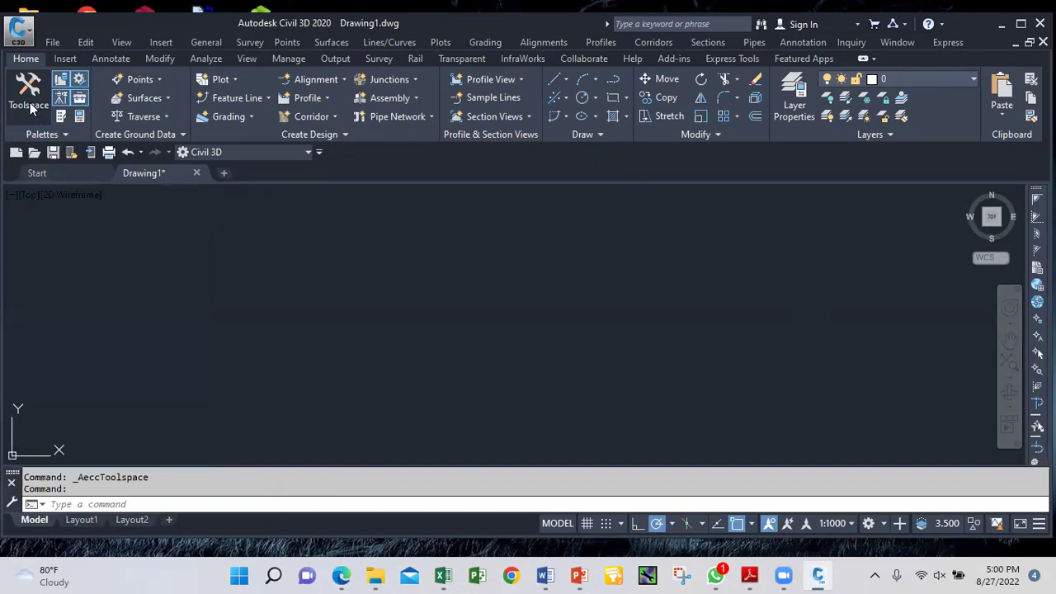
pyautogui.click(30, 103)
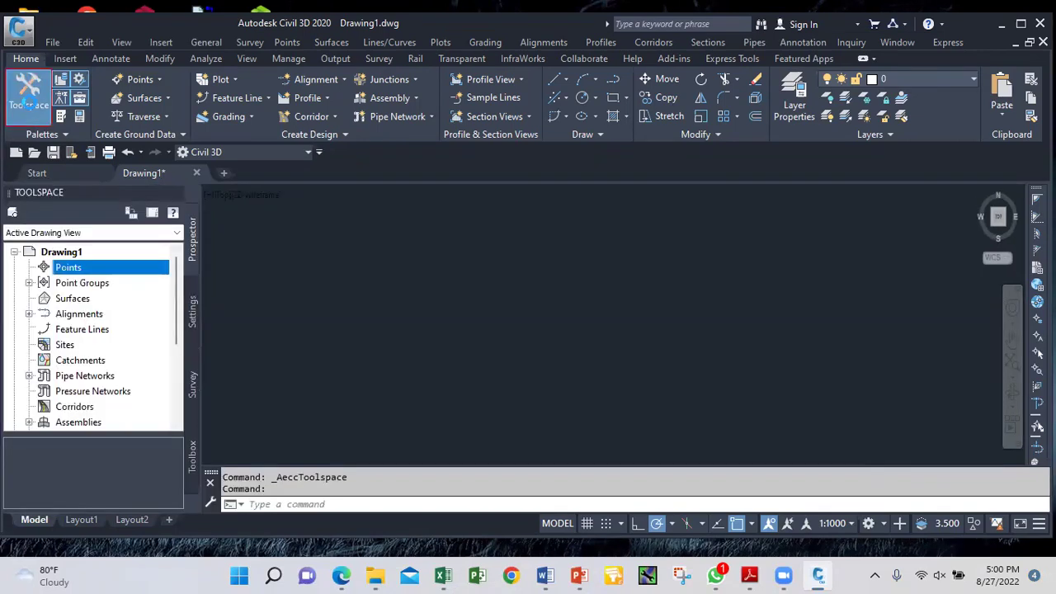
pyautogui.rightClick(82, 269)
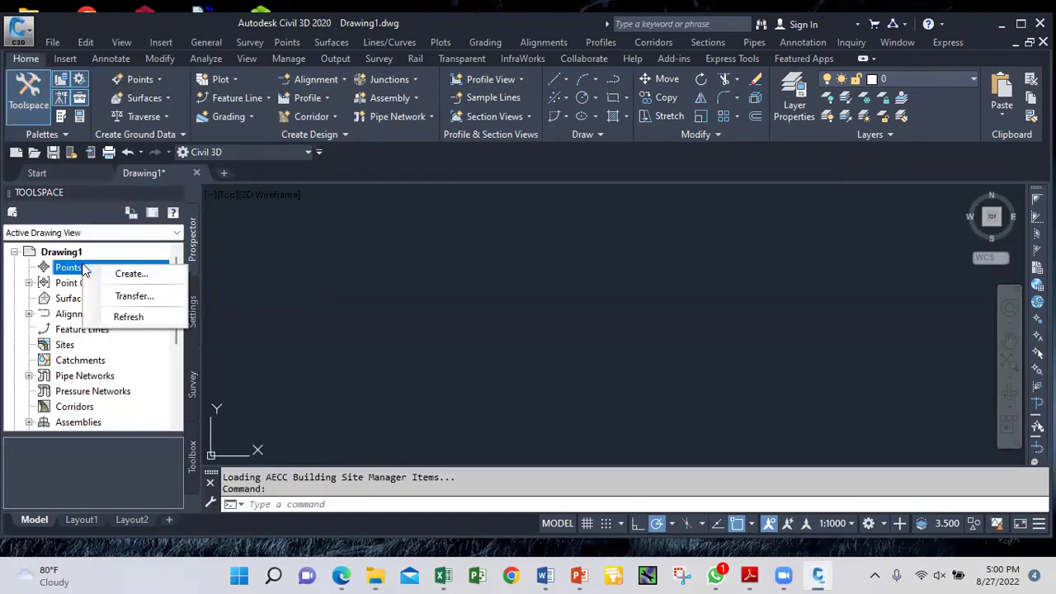
pyautogui.click(127, 277)
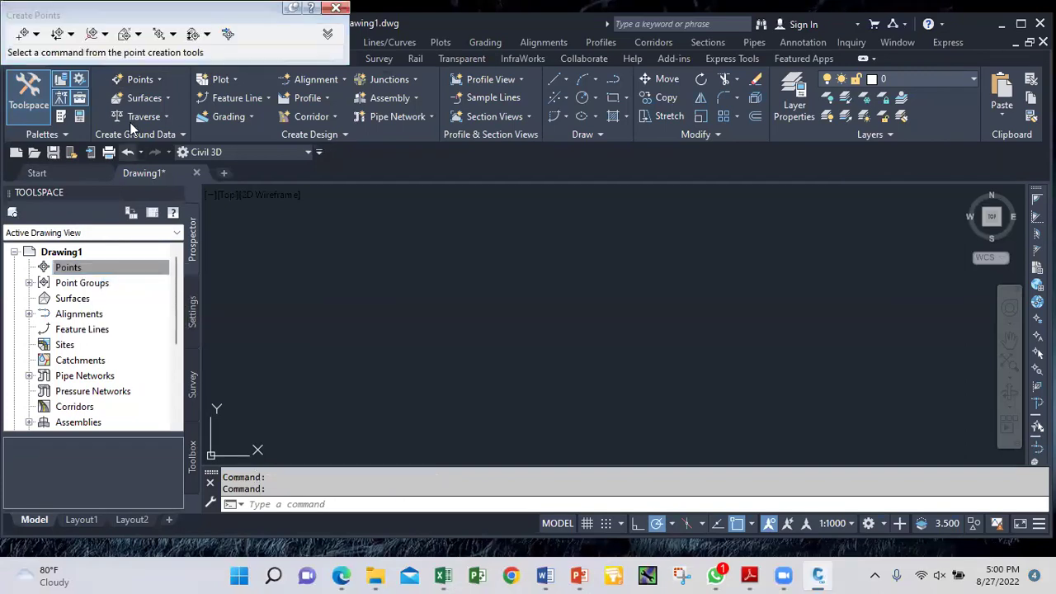
pyautogui.click(228, 34)
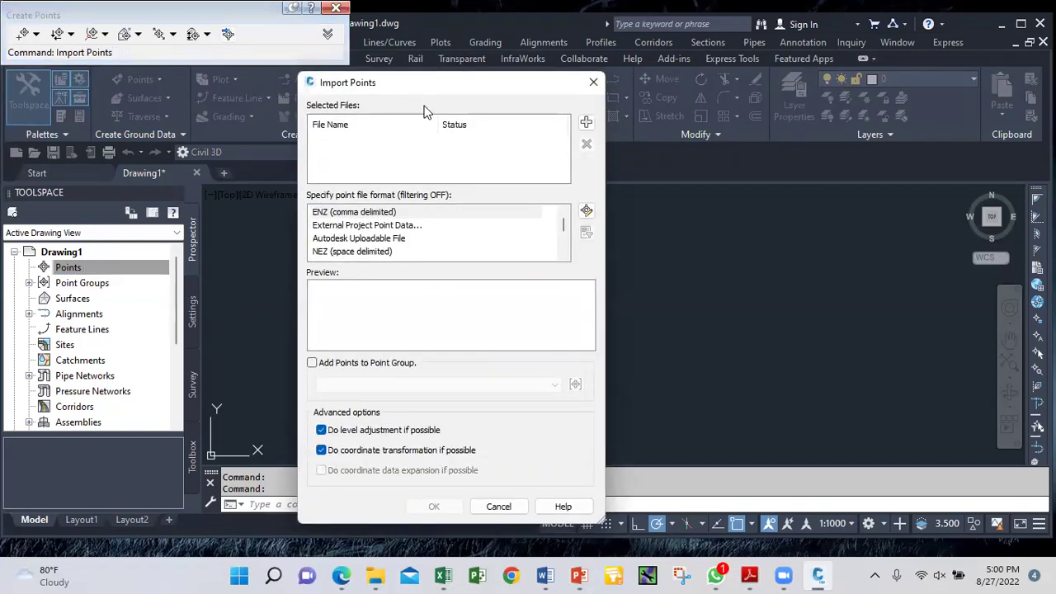
pyautogui.click(594, 82)
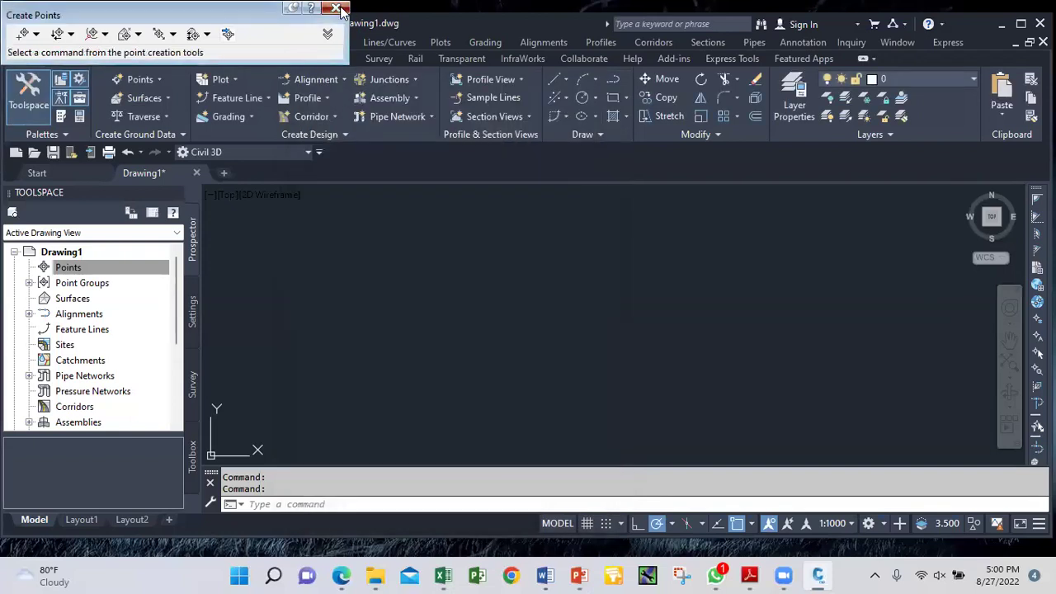
pyautogui.click(334, 8)
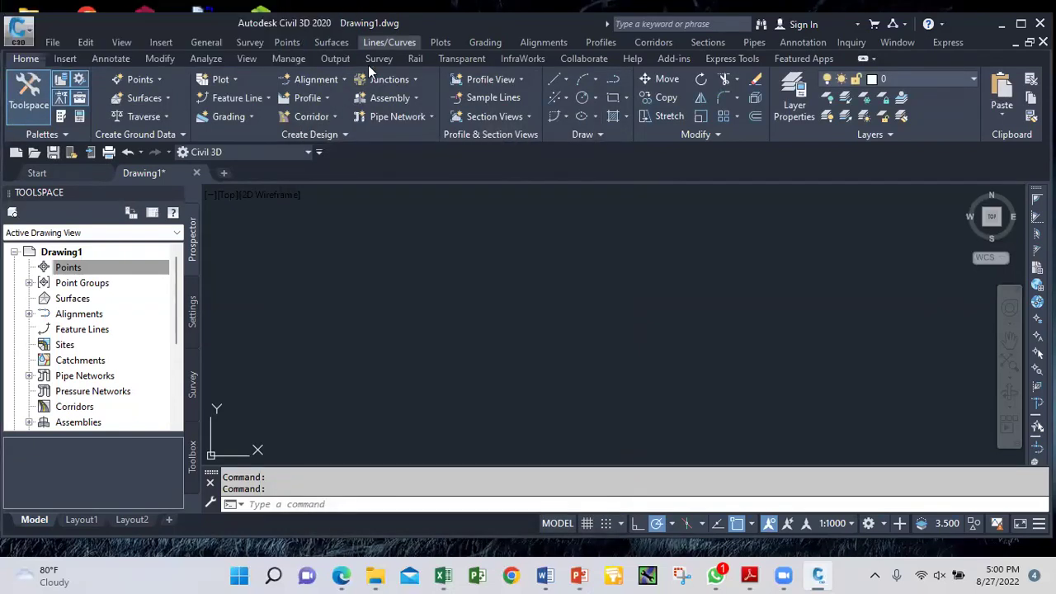
# Bring up the Import Points dialog with the Import/Export Points command and close it without selecting a file
pyautogui.click(290, 43)
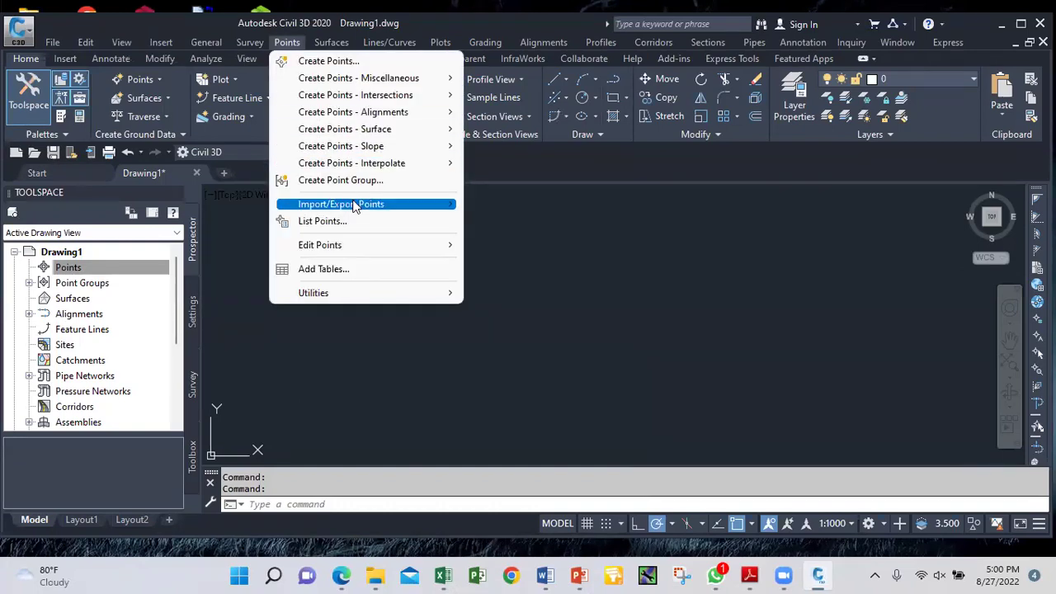
pyautogui.moveTo(387, 209)
pyautogui.click(529, 204)
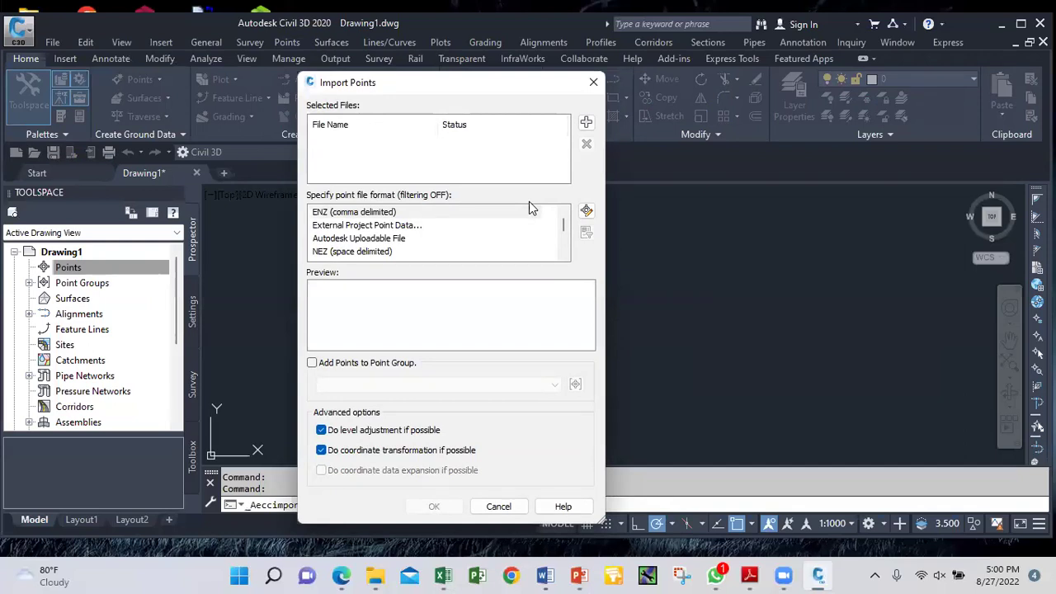
pyautogui.click(593, 82)
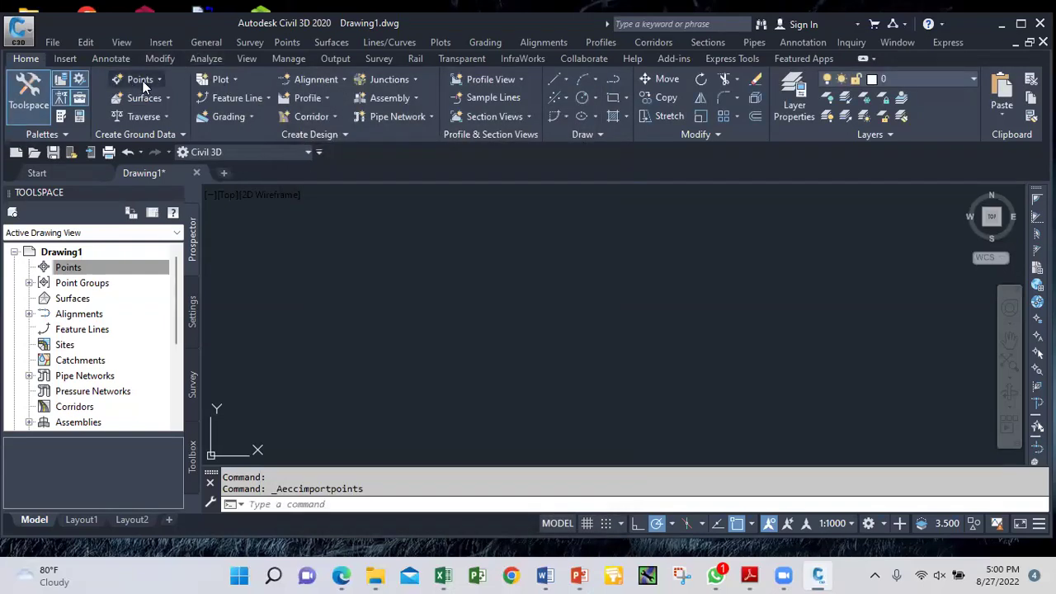
# Bring up Import Points again through the Point Creation Tools, and dismiss the dialog and the Create Points toolbar without importing
pyautogui.click(156, 82)
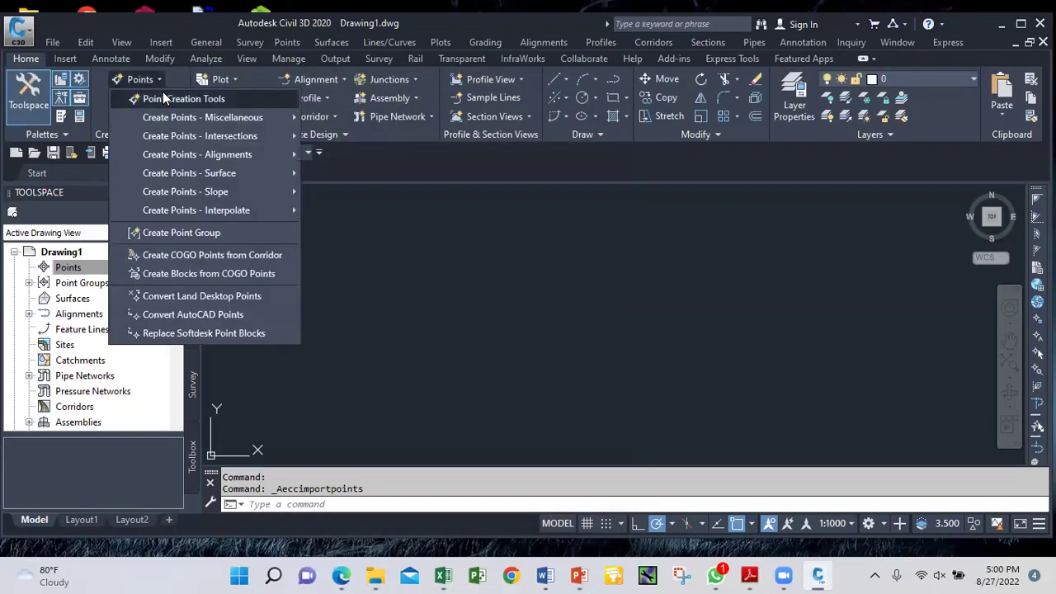
pyautogui.click(169, 99)
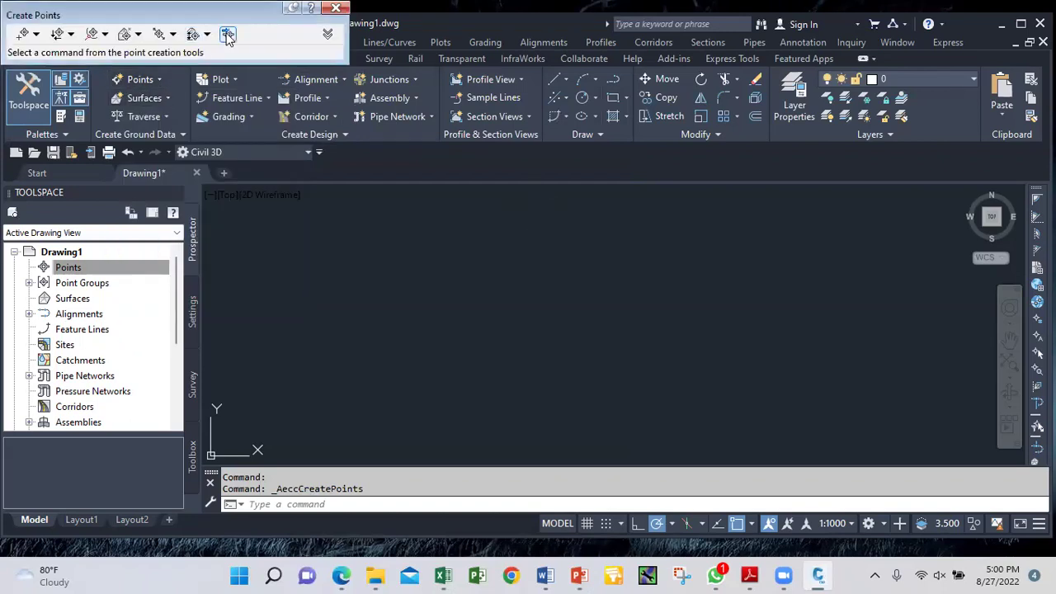
pyautogui.click(228, 35)
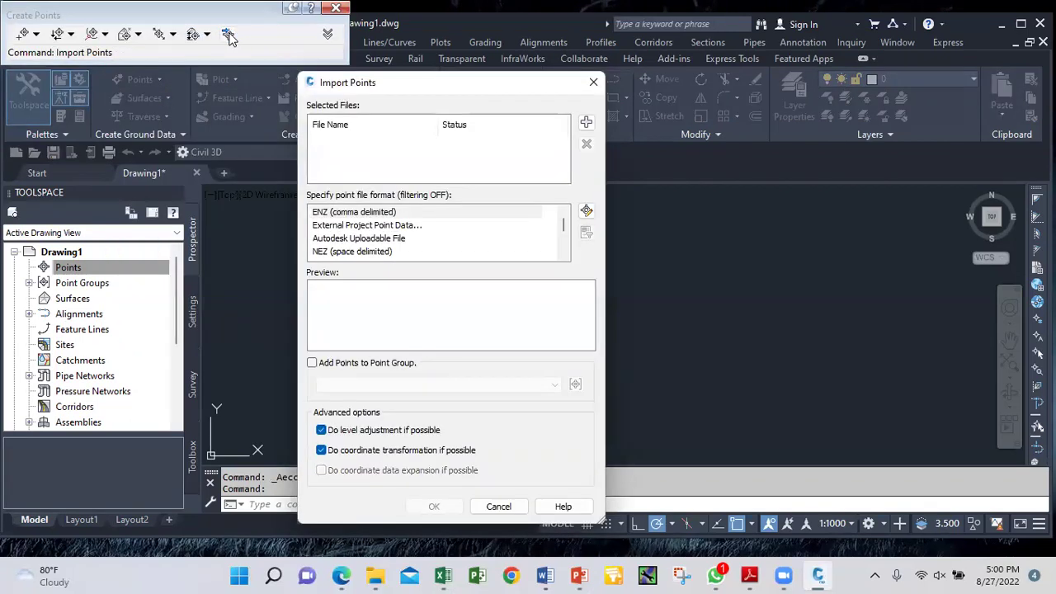
pyautogui.click(594, 81)
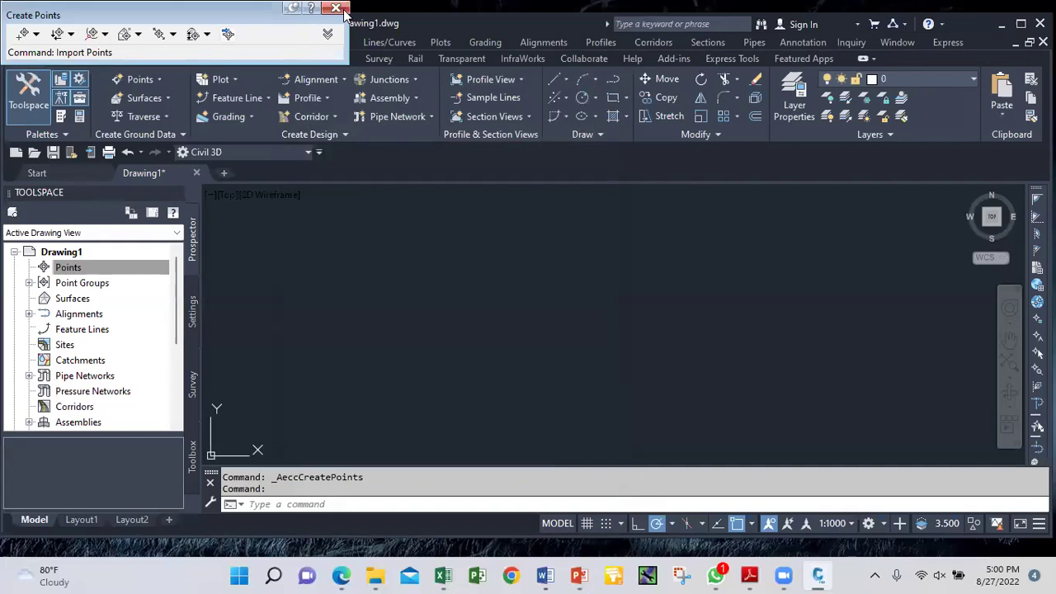
pyautogui.click(336, 8)
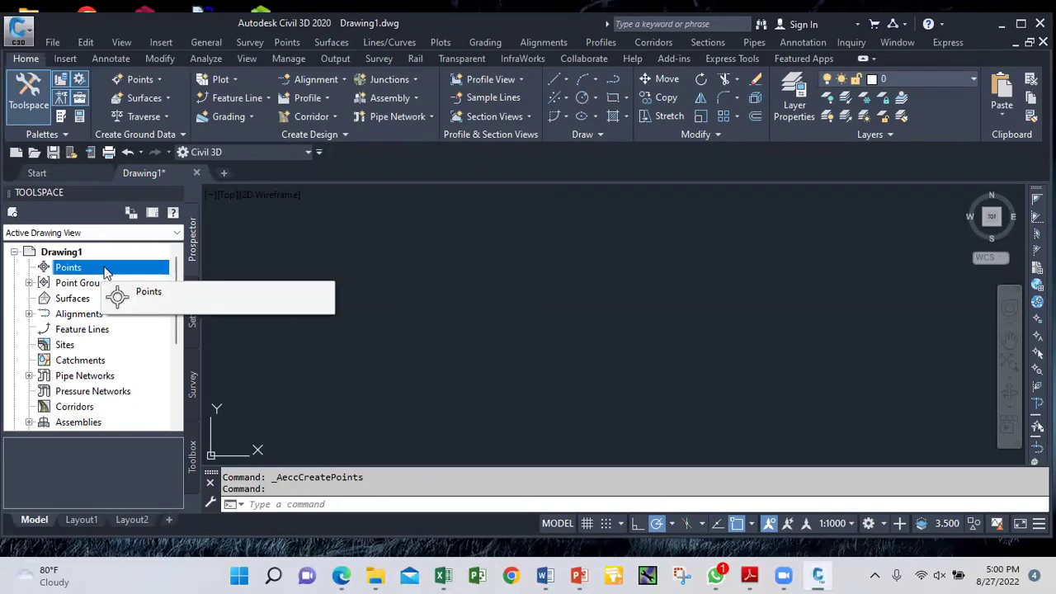
# View Import Points once more via Create on Drawing1's Points collection, closing the dialog and toolbar without selecting a file
pyautogui.rightClick(102, 273)
pyautogui.click(142, 281)
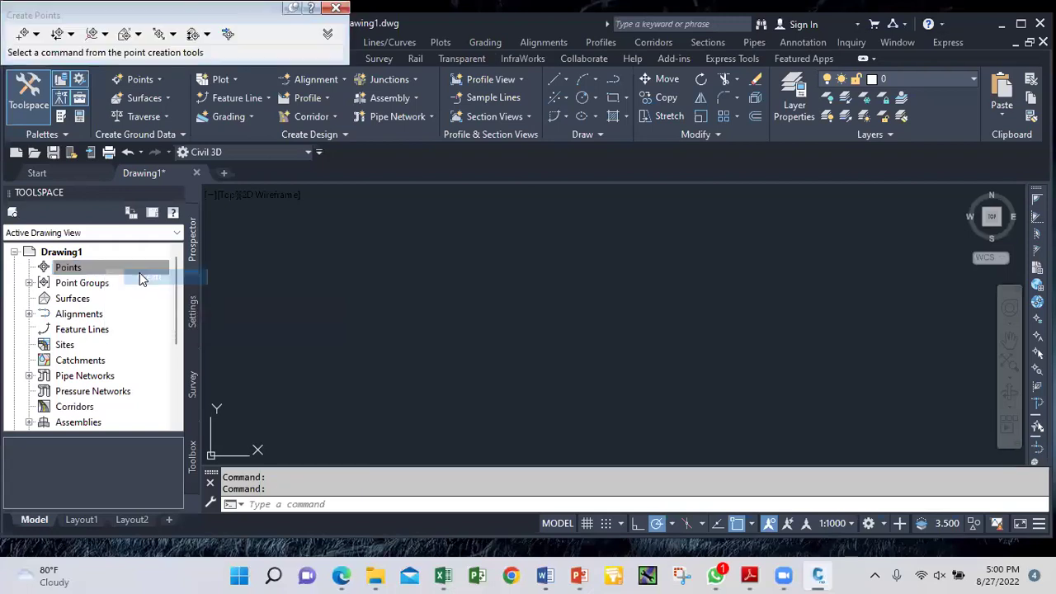
pyautogui.click(230, 32)
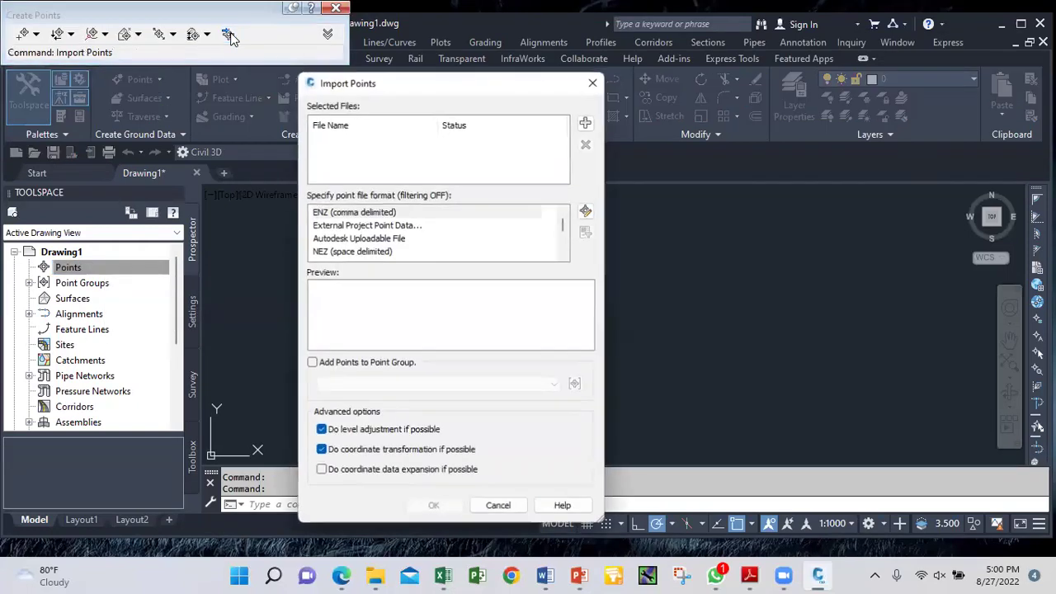
pyautogui.click(594, 80)
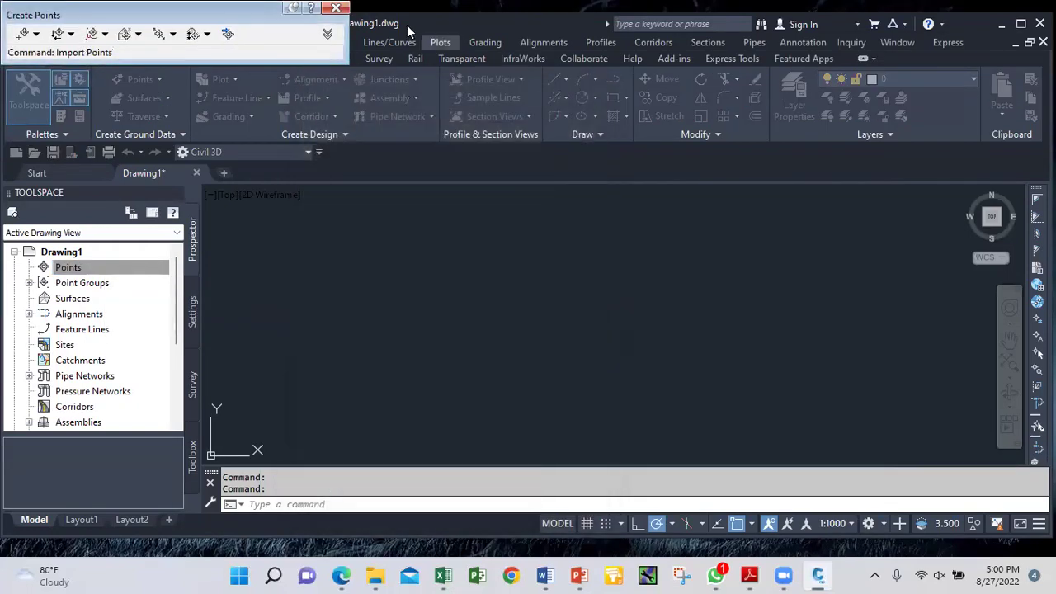
pyautogui.click(336, 7)
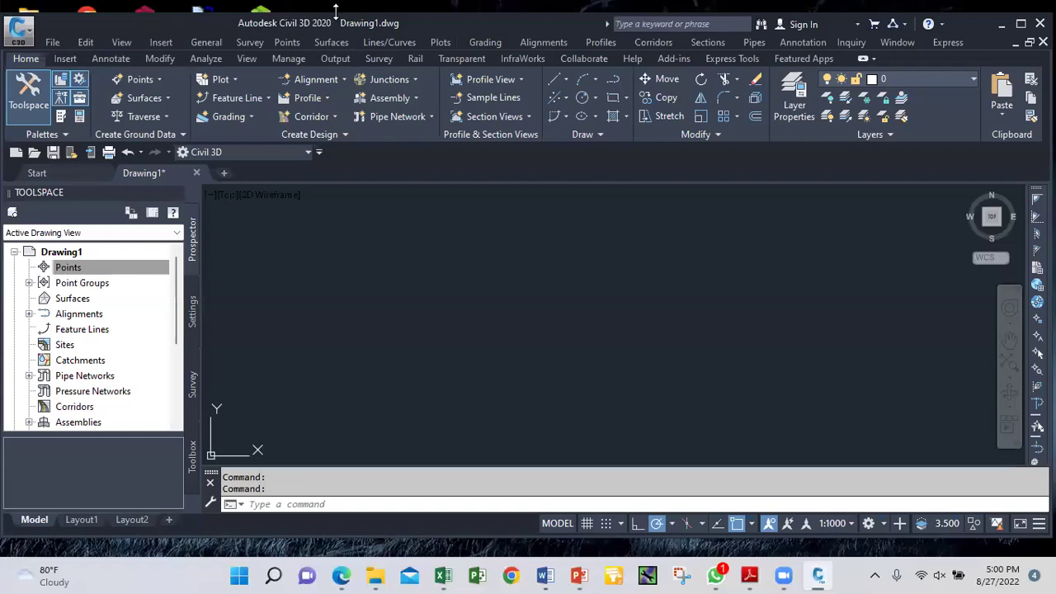
# Start Import Points with the Import/Export Points command, and browse the Desktop for a source file with All Files shown
pyautogui.click(289, 46)
pyautogui.moveTo(359, 207)
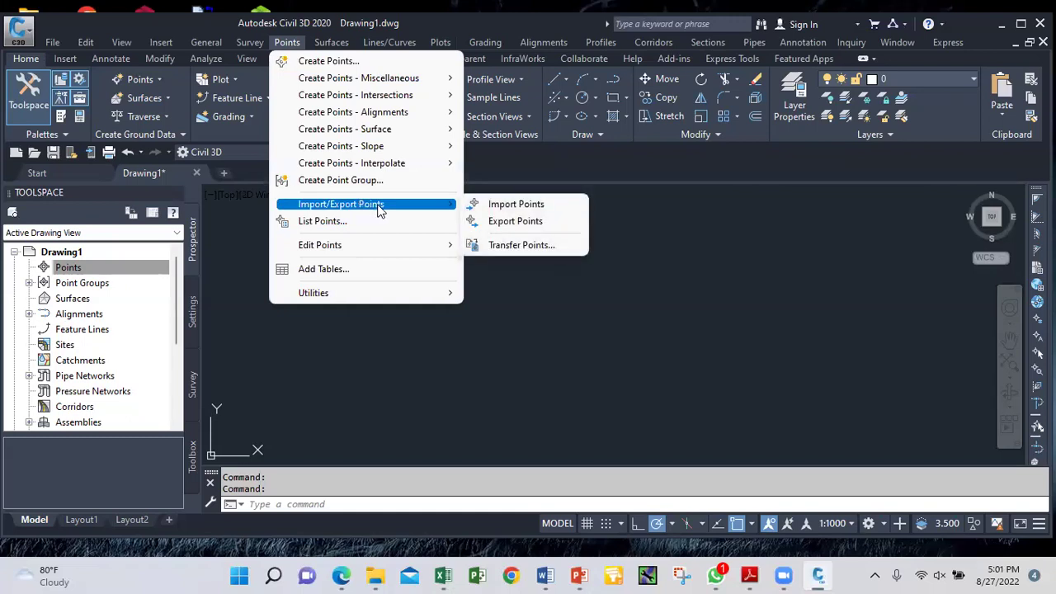
pyautogui.click(499, 207)
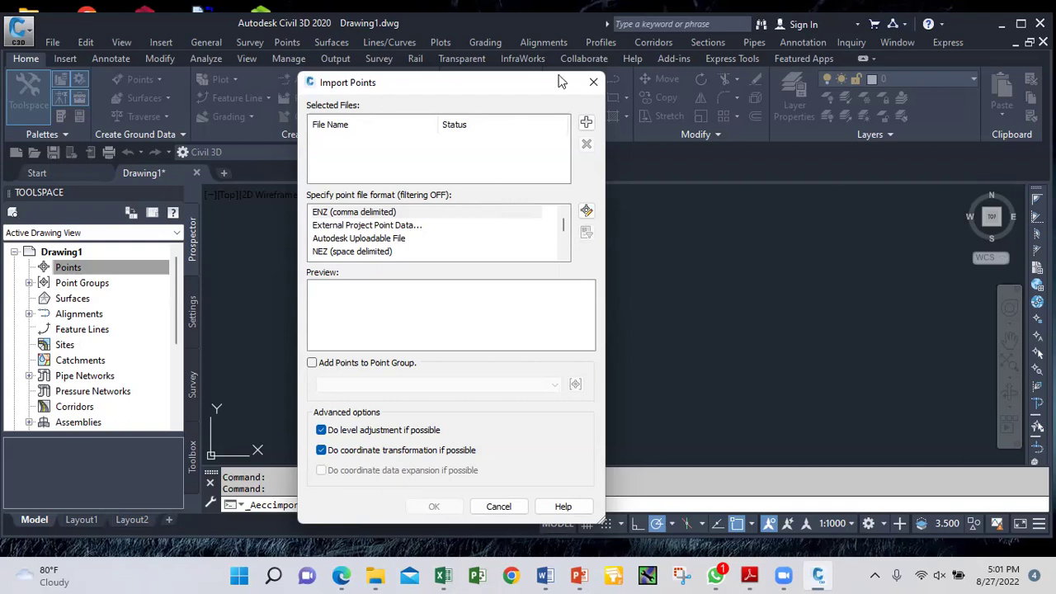
pyautogui.click(586, 123)
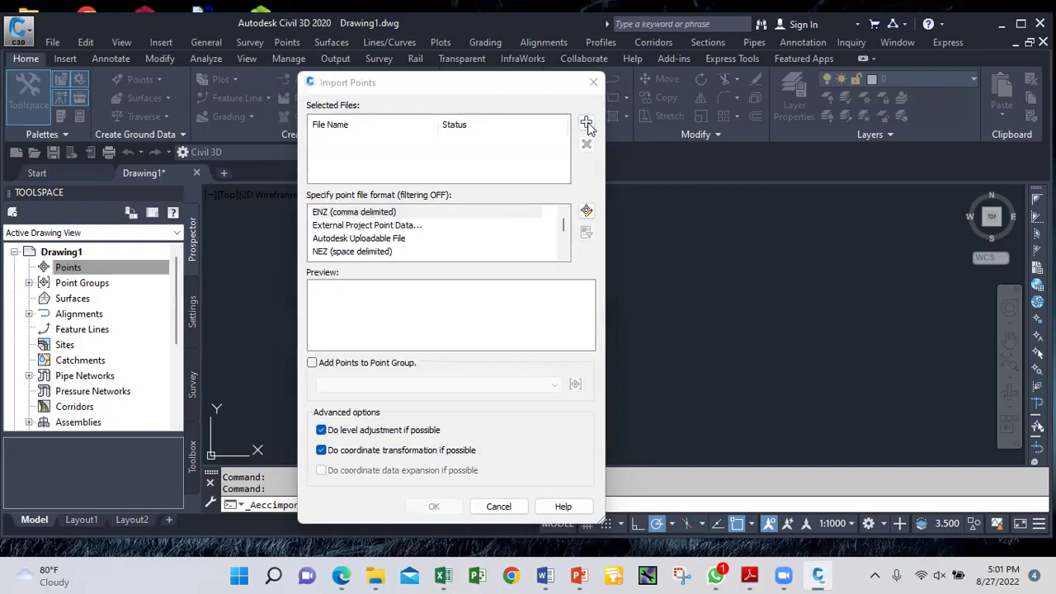
pyautogui.scroll(-1, 517, 248)
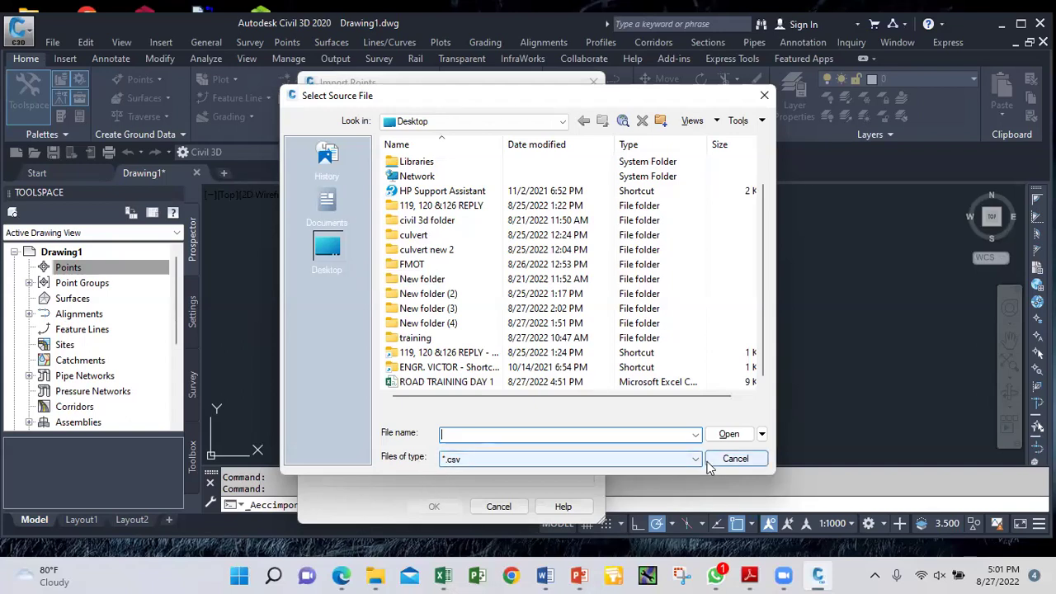
pyautogui.click(642, 460)
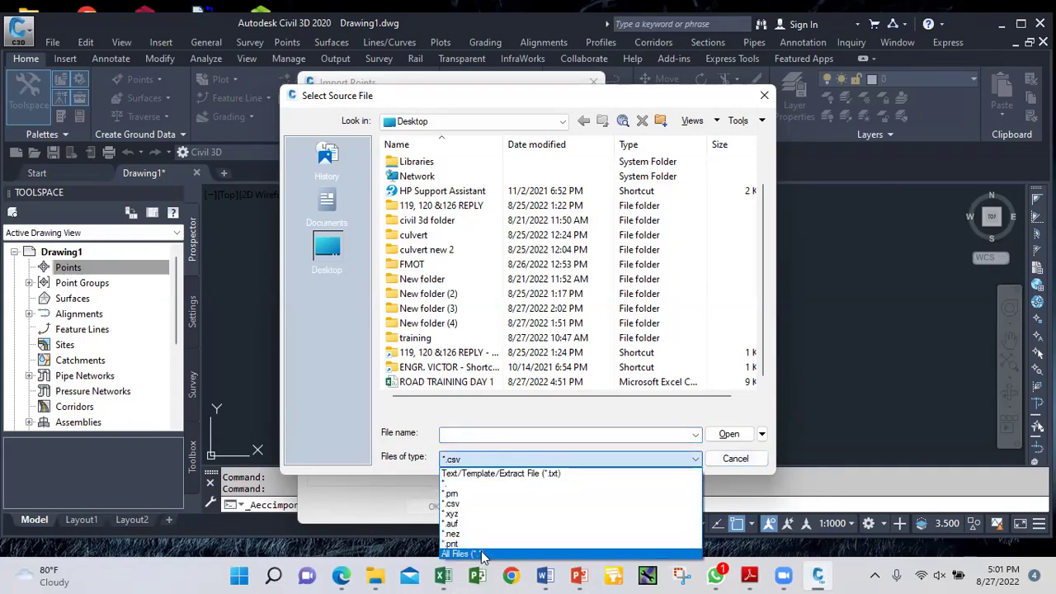
pyautogui.click(483, 554)
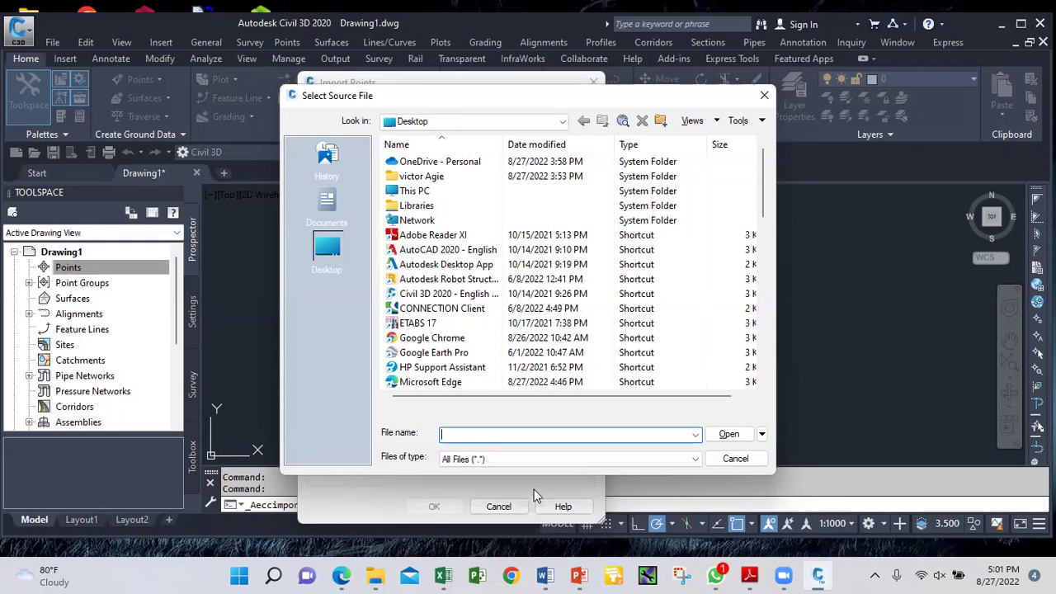
# Try to add the *.csv file ROAD TRAINING DAY 1 as the import source, and dismiss Import Points
pyautogui.click(682, 459)
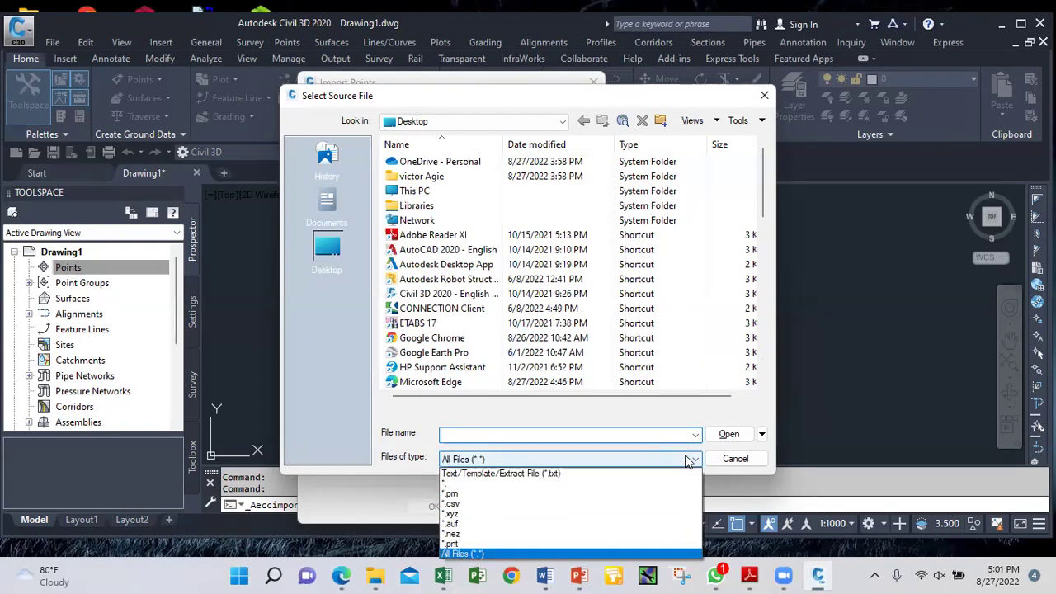
pyautogui.click(509, 506)
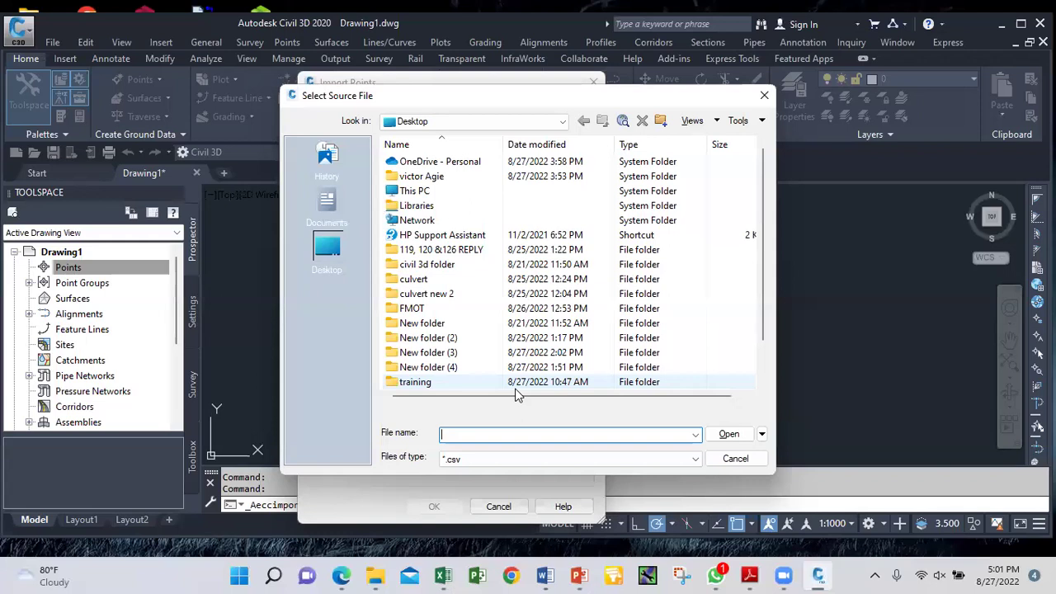
pyautogui.scroll(-1, 517, 391)
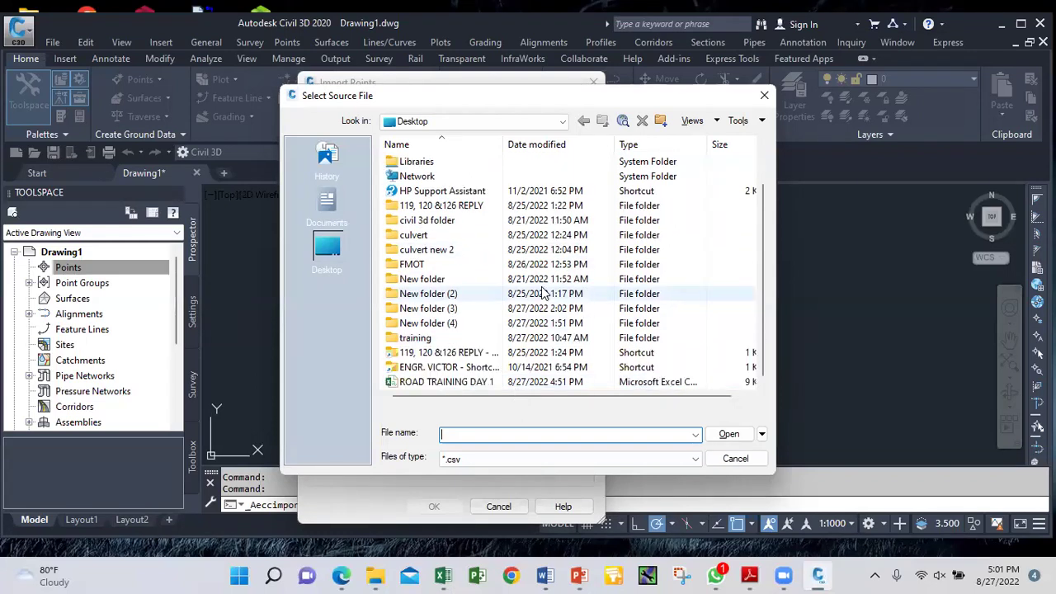
pyautogui.click(459, 385)
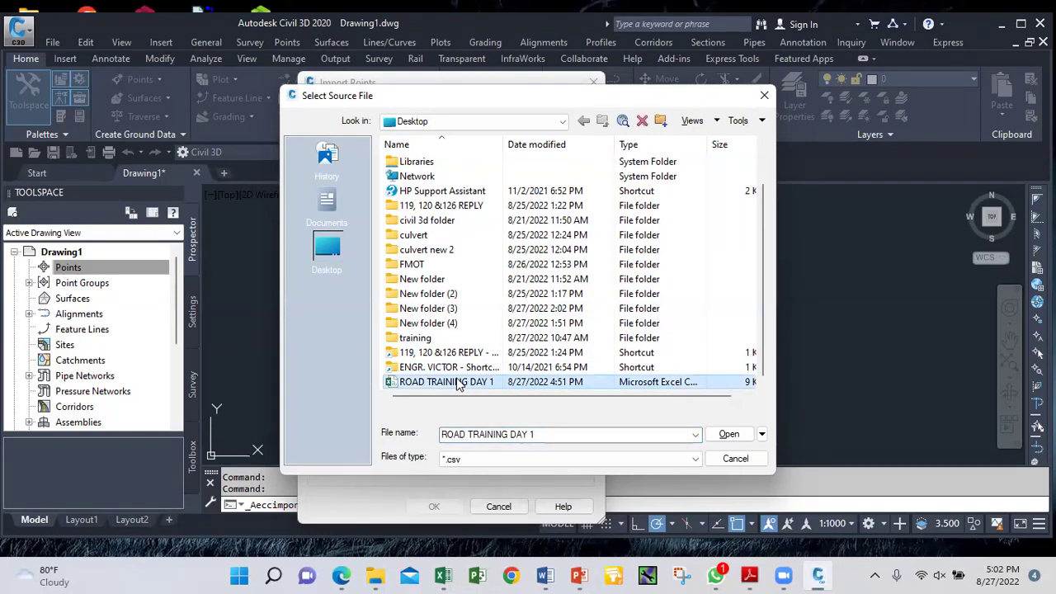
pyautogui.click(730, 435)
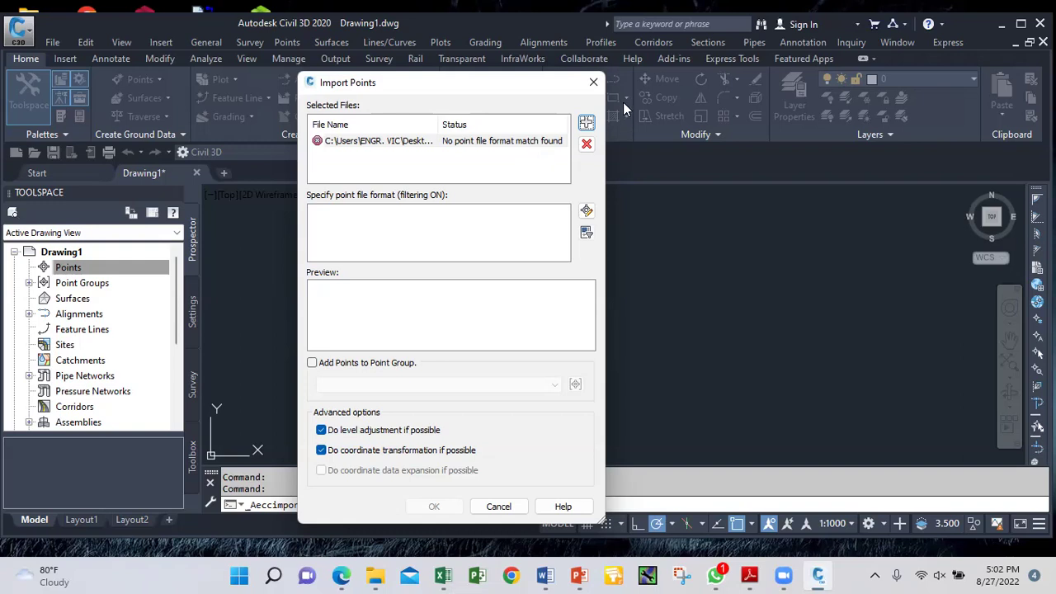
pyautogui.click(593, 83)
# Switch to the ROAD TRAINING DAY 1 workbook in Excel and examine the point data from the first to the last row
pyautogui.moveTo(443, 575)
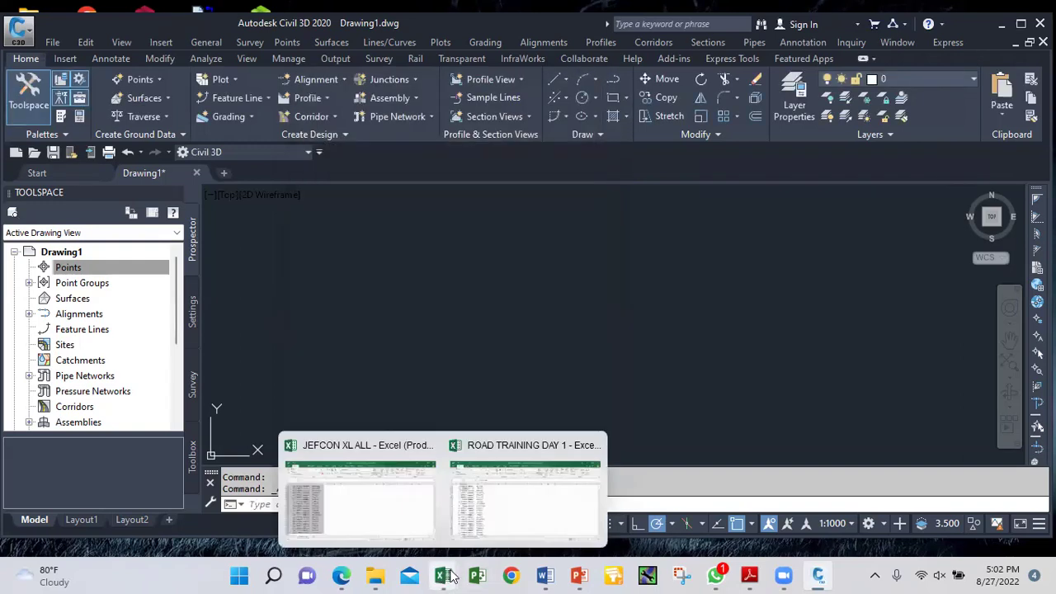
pyautogui.click(509, 527)
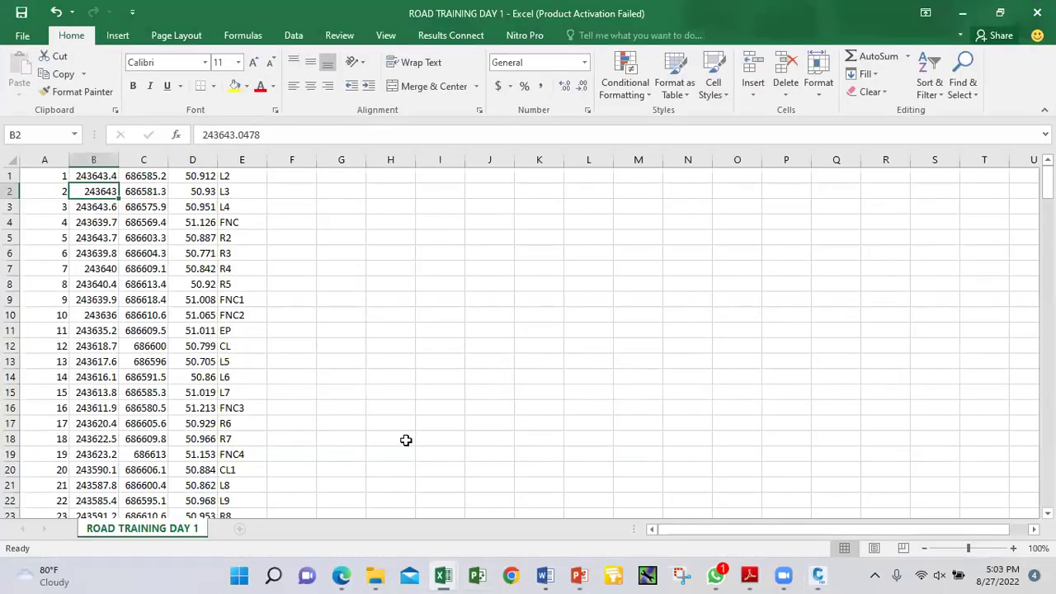
pyautogui.click(156, 177)
pyautogui.hotkey('ctrl', 'Down')
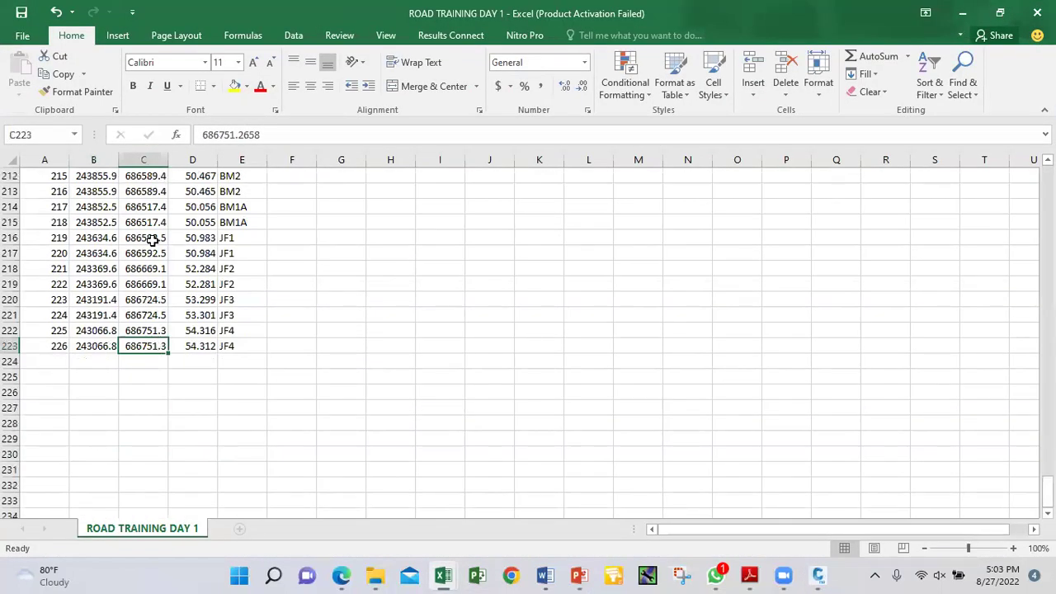
pyautogui.scroll(4, 153, 238)
pyautogui.scroll(20, 153, 238)
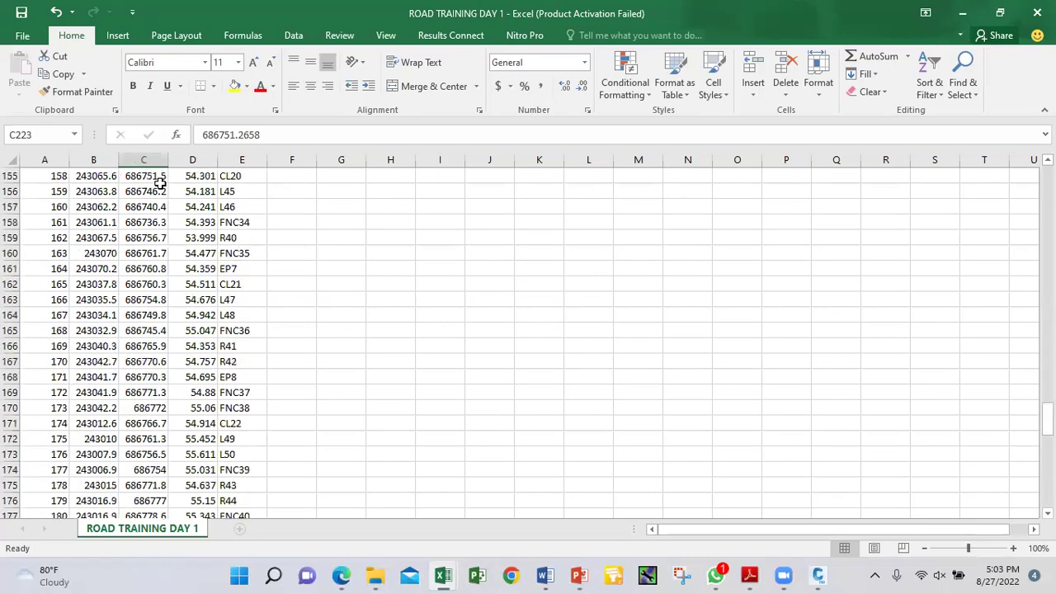
pyautogui.scroll(20, 156, 183)
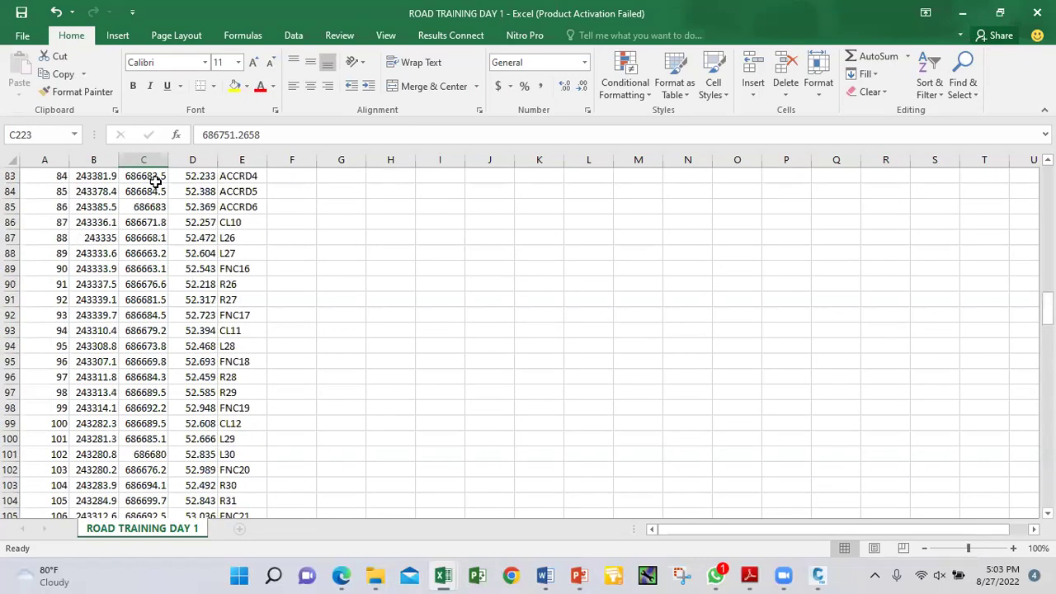
pyautogui.scroll(8, 155, 183)
pyautogui.moveTo(1046, 224); pyautogui.dragTo(1046, 184)
# Try a comma in place of the decimal point in cell C1's value, and restore the point
pyautogui.click(164, 177)
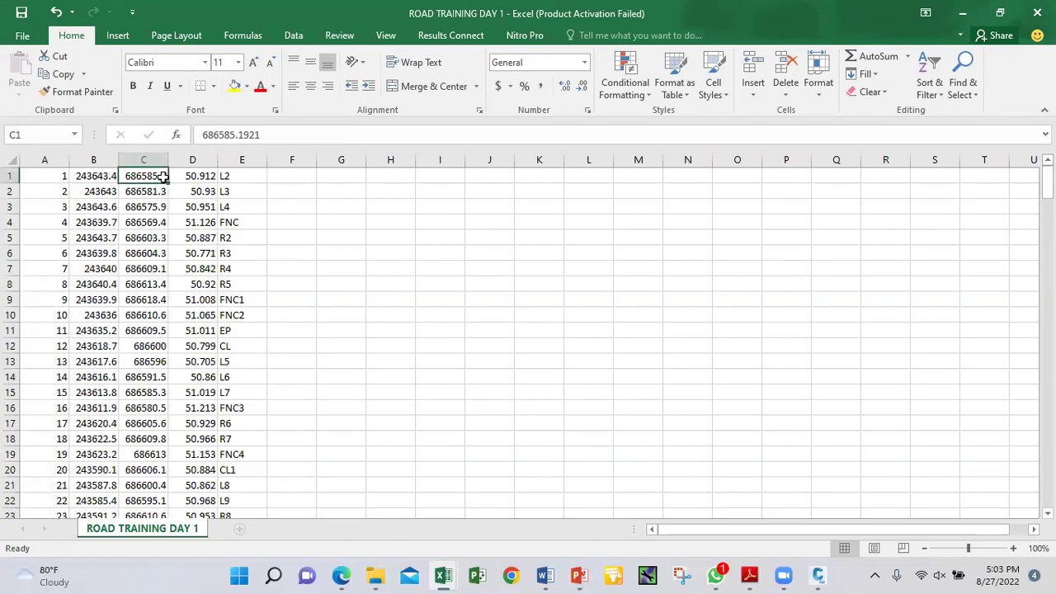
pyautogui.click(240, 134)
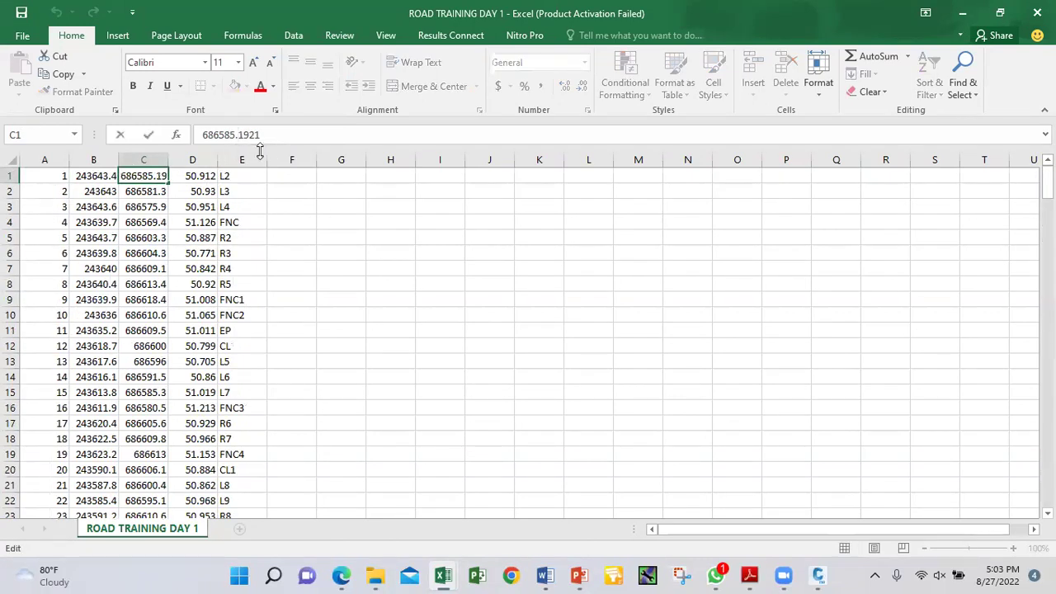
pyautogui.press('BackSpace')
pyautogui.write(',')
pyautogui.press('BackSpace')
pyautogui.write('.')
# Insert an entire blank row above the first row of point data
pyautogui.click(41, 178)
pyautogui.rightClick(43, 181)
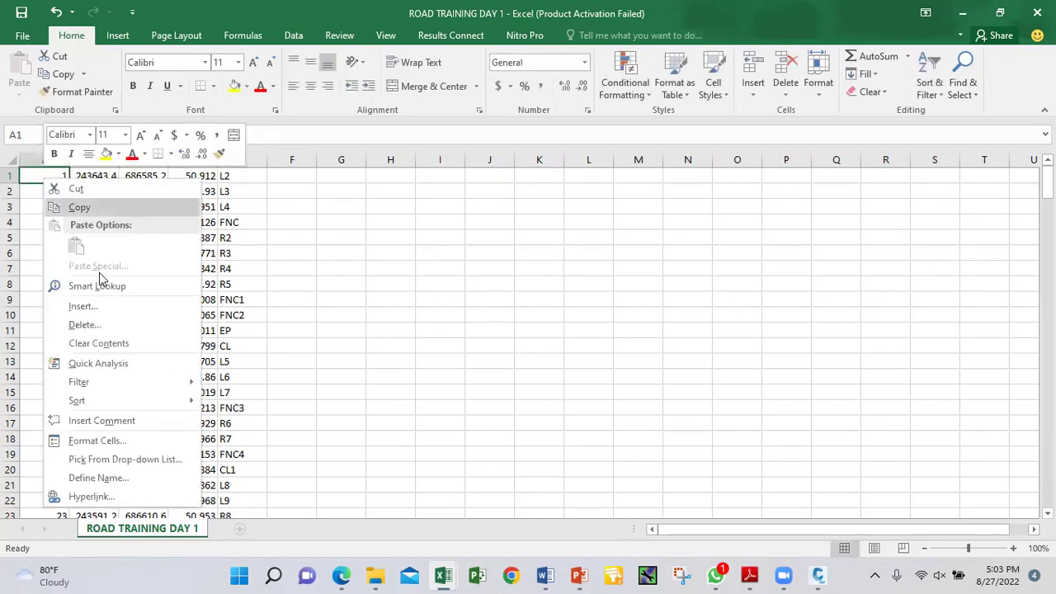
pyautogui.click(83, 306)
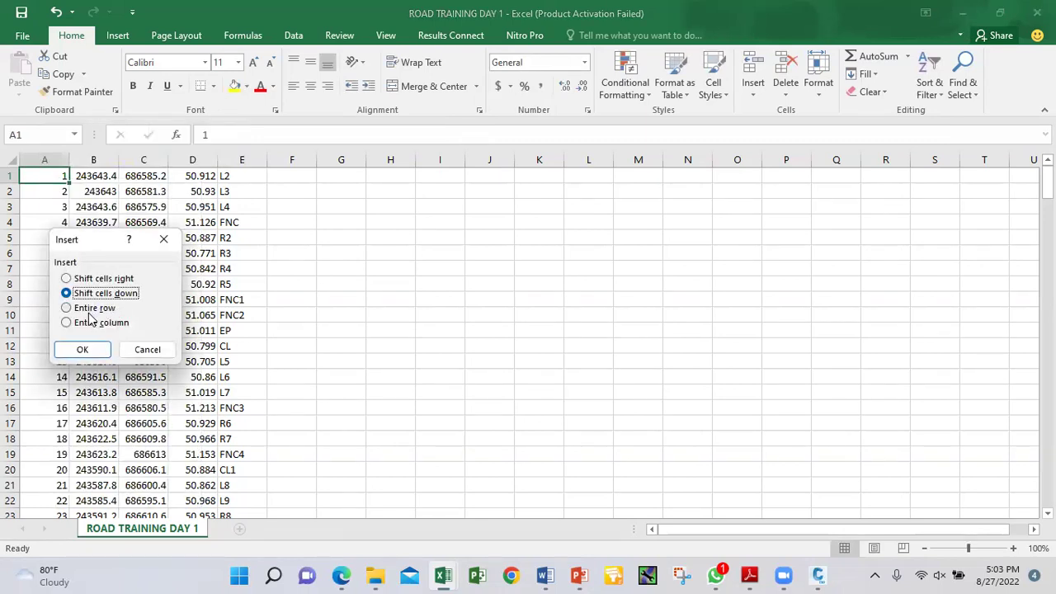
pyautogui.click(69, 309)
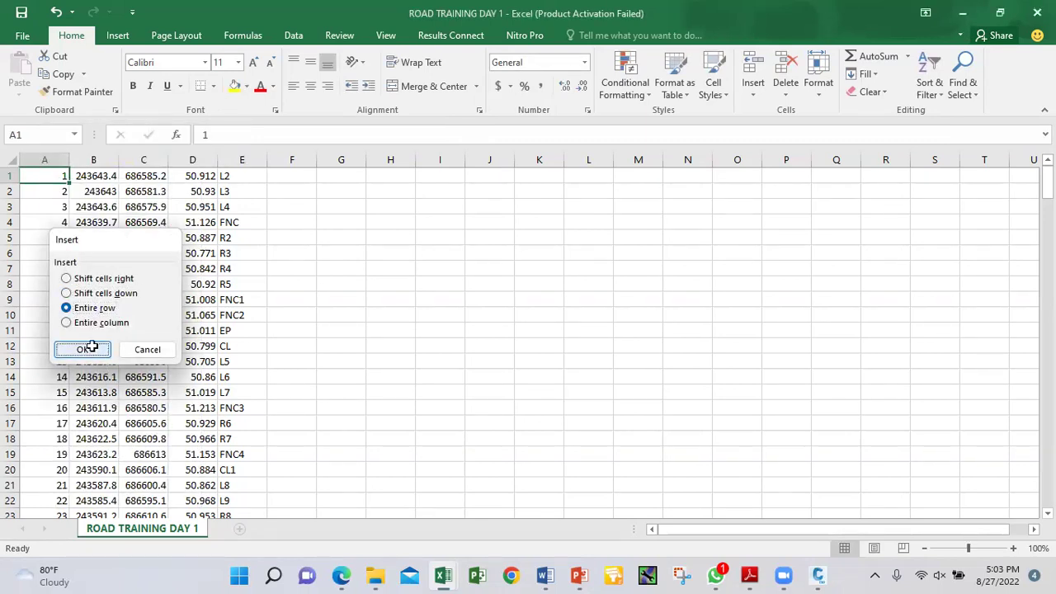
pyautogui.click(83, 350)
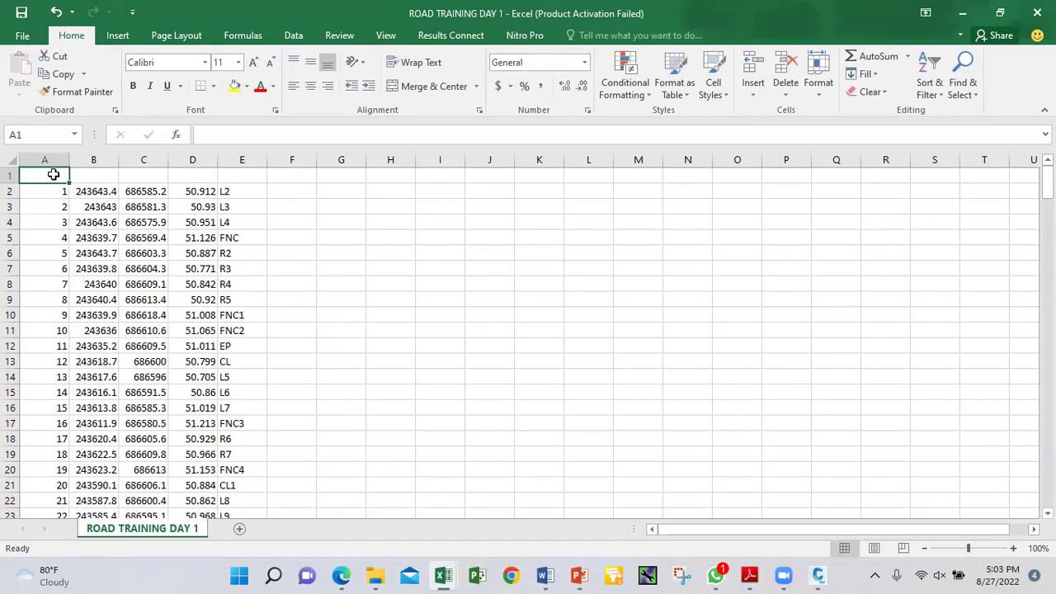
# Enter P as the heading of the point number column in cell A1
pyautogui.write('PIONY')
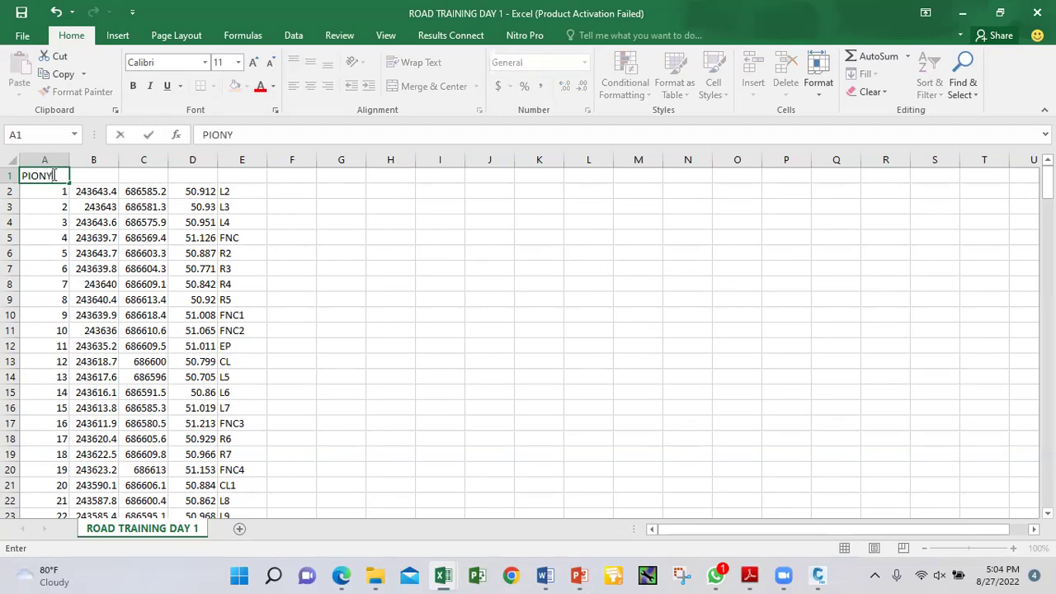
pyautogui.press('BackSpace')
pyautogui.press('BackSpace')
pyautogui.press('BackSpace')
pyautogui.press('BackSpace')
pyautogui.press('BackSpace')
pyautogui.write('P')
# Enter the column headings E, N, Z and D in cells B1 to E1
pyautogui.click(100, 175)
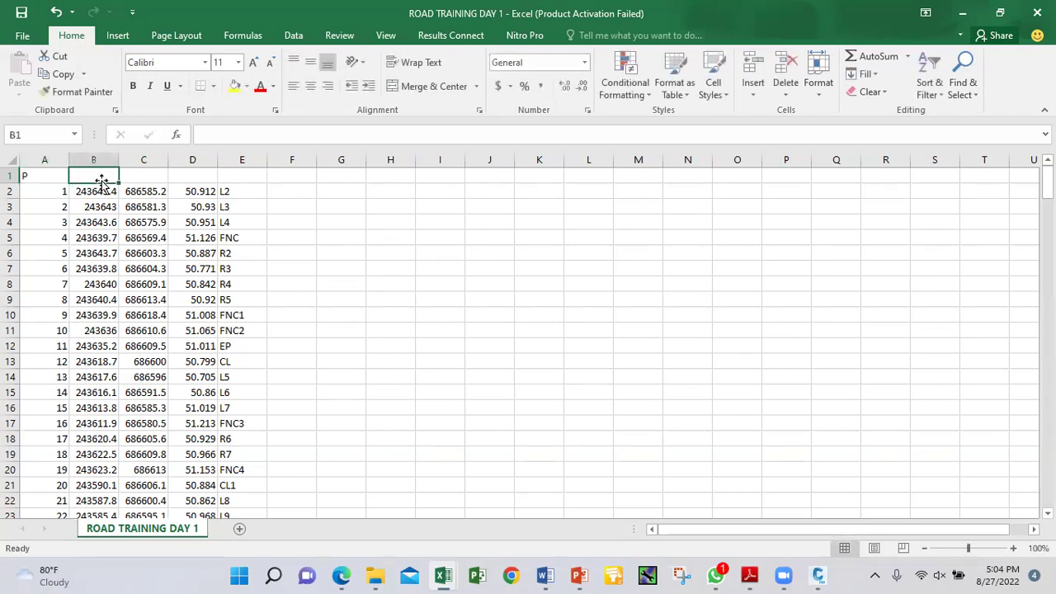
pyautogui.write('E')
pyautogui.click(135, 174)
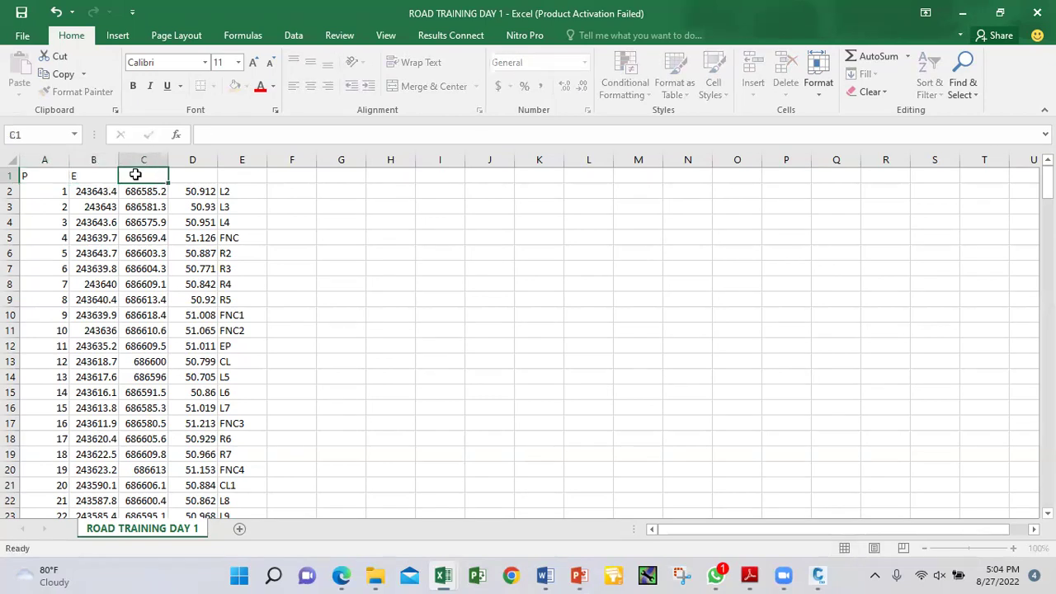
pyautogui.write('N')
pyautogui.click(180, 177)
pyautogui.write('Z')
pyautogui.click(238, 177)
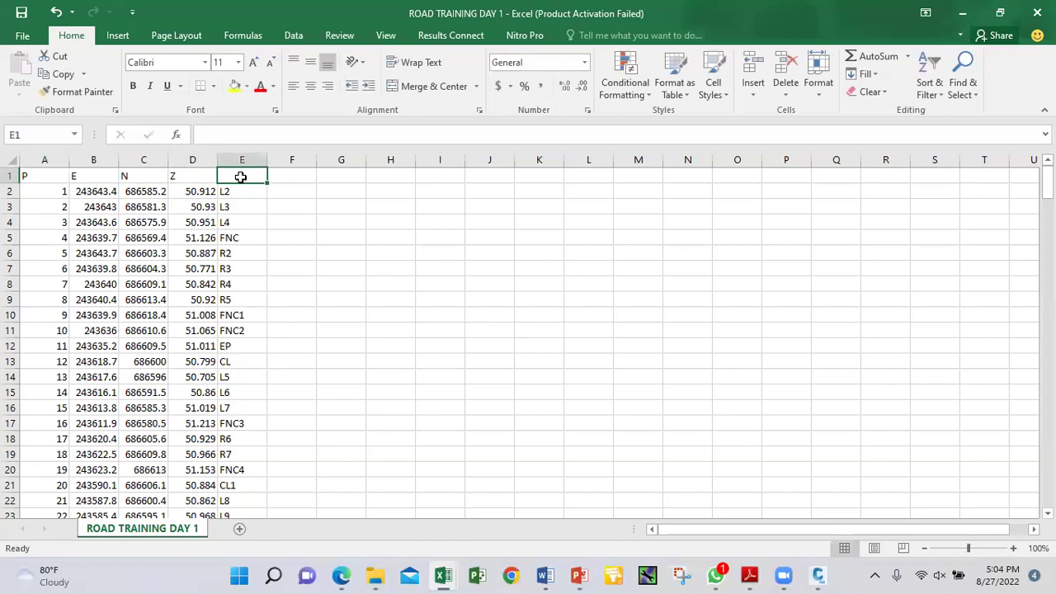
pyautogui.write('D')
# Expand the heading in cell A1 to PIONT NUMBER and widen column A to fit it
pyautogui.click(36, 174)
pyautogui.doubleClick(38, 175)
pyautogui.write('ION')
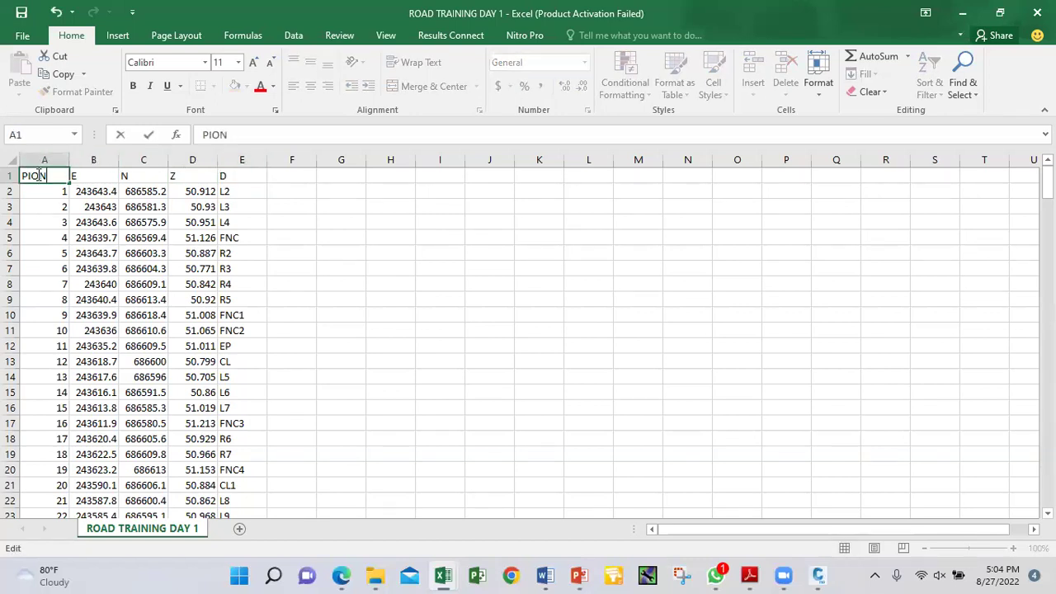
pyautogui.write('T NUMBER')
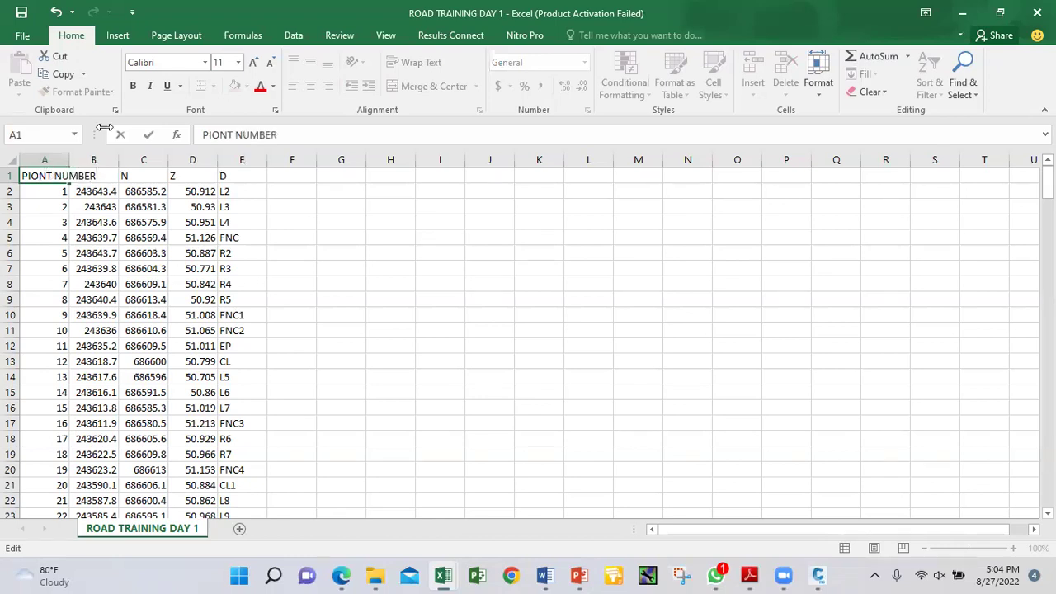
pyautogui.click(83, 223)
pyautogui.click(87, 248)
pyautogui.moveTo(69, 161); pyautogui.dragTo(110, 166)
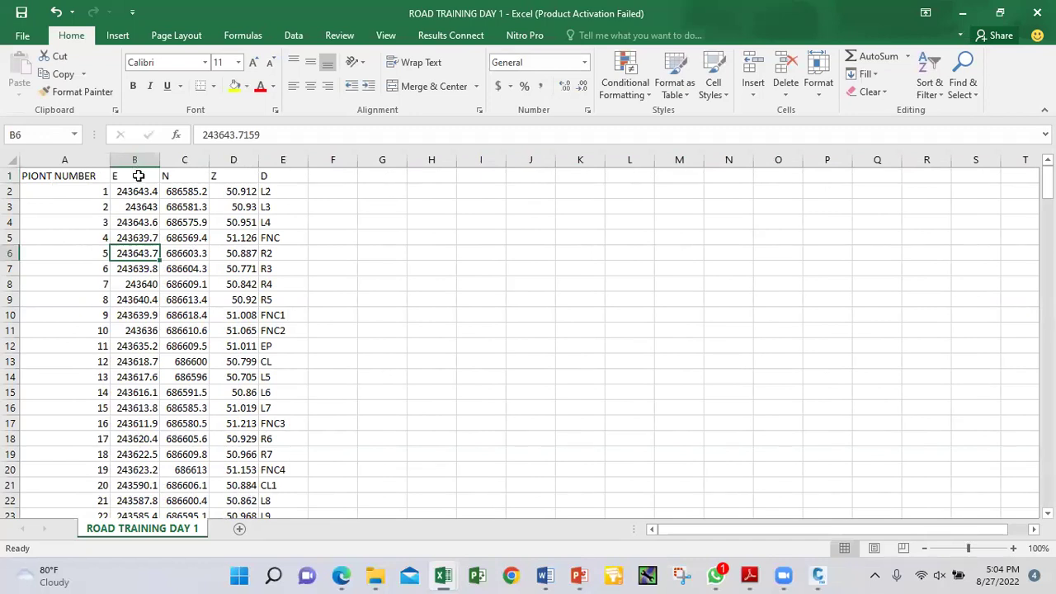
# Expand the headings in cells B1 and C1 to EASTING and NORTHING
pyautogui.click(139, 176)
pyautogui.doubleClick(140, 177)
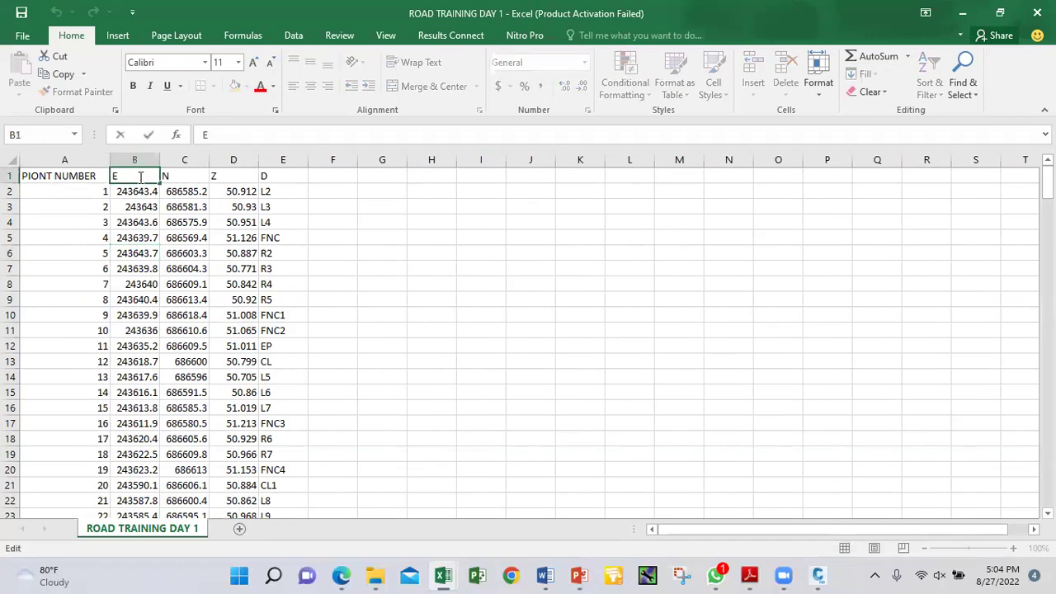
pyautogui.write('ASTING')
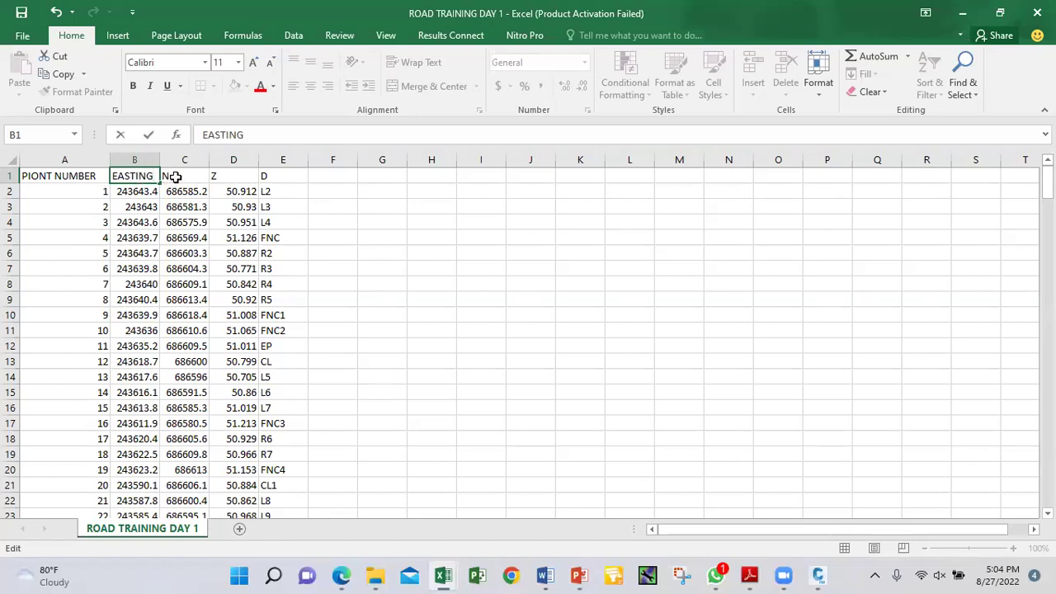
pyautogui.doubleClick(177, 176)
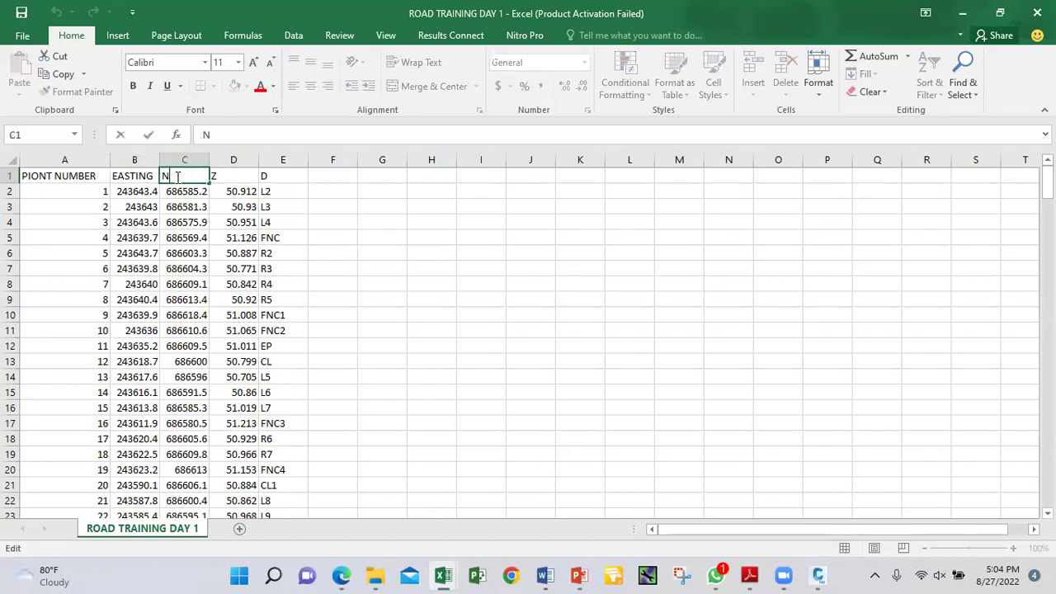
pyautogui.write('ORTHIM')
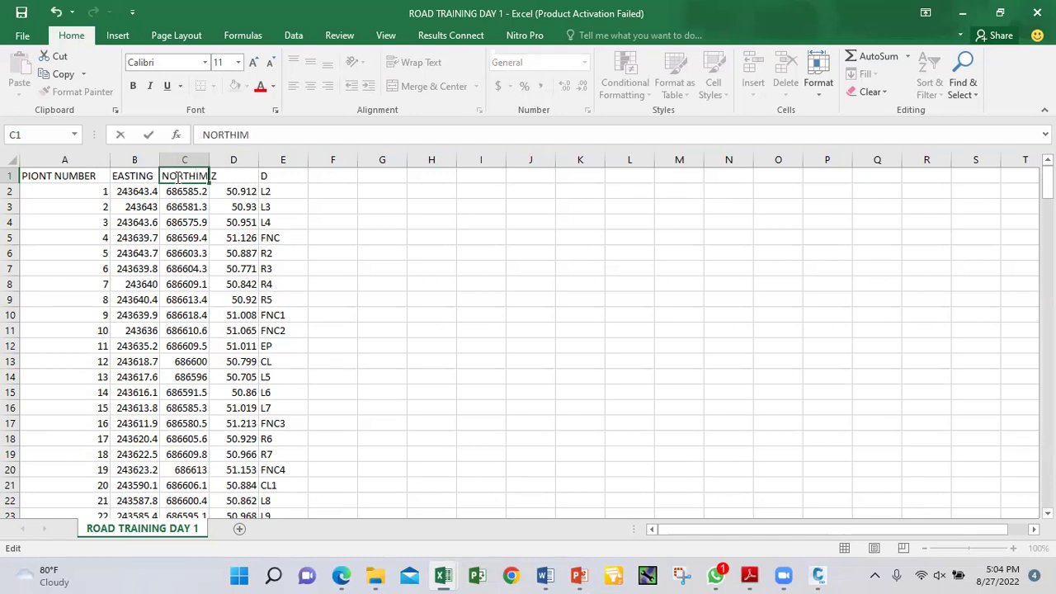
pyautogui.press('BackSpace')
pyautogui.write('NG')
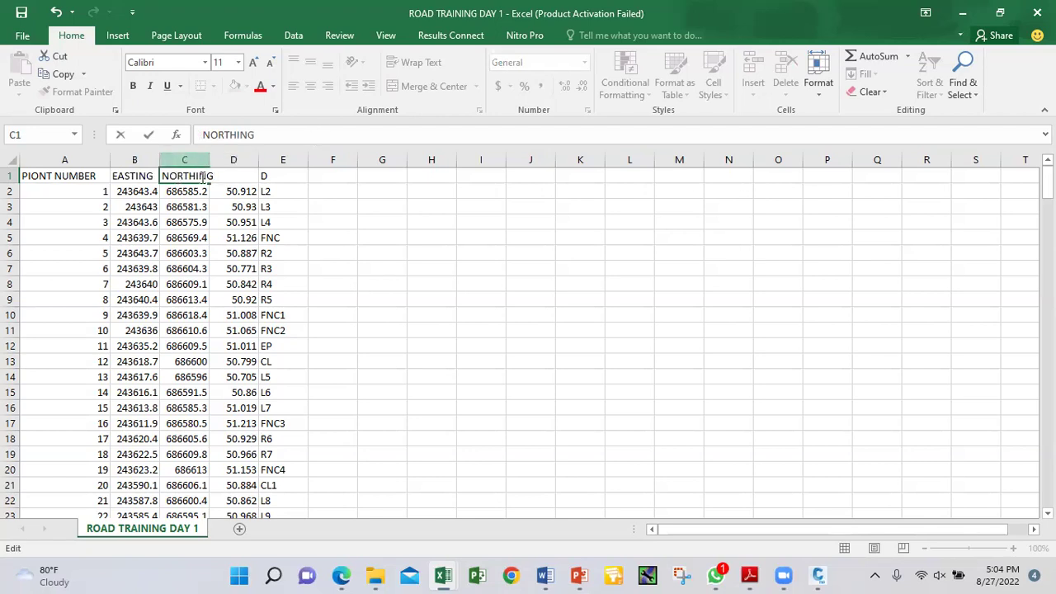
pyautogui.click(216, 206)
# Try wrapping the heading text in cell C1, undo it, and widen column C to fit the heading instead
pyautogui.click(189, 176)
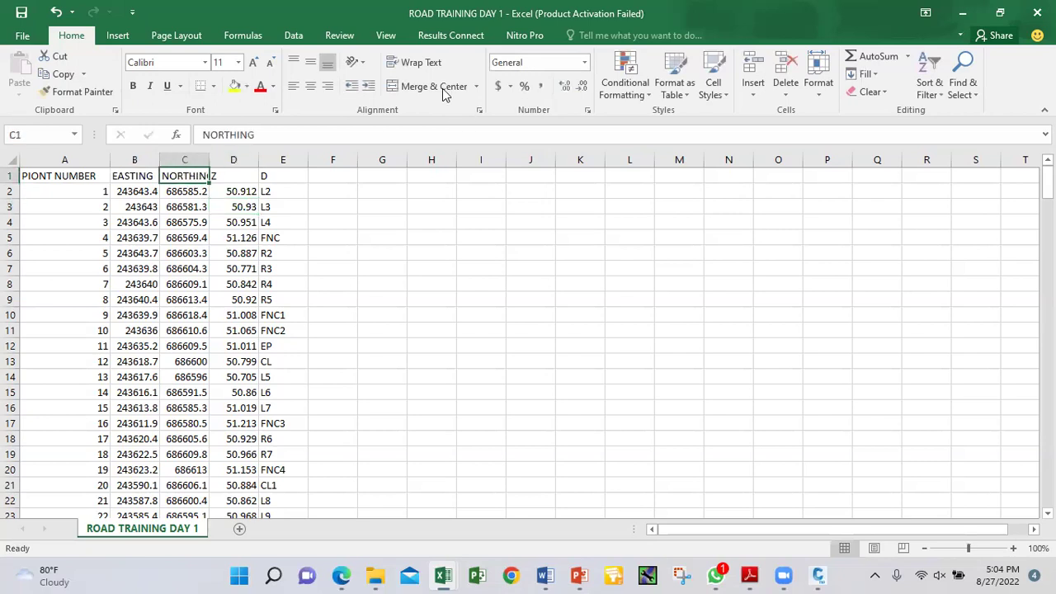
pyautogui.click(385, 68)
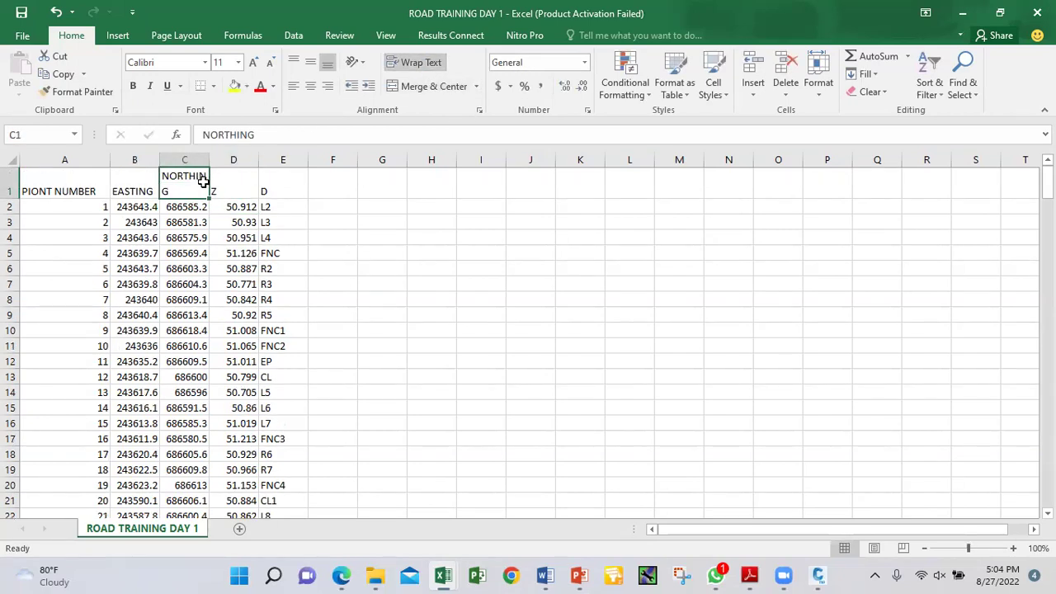
pyautogui.hotkey('ctrl', 'z')
pyautogui.moveTo(209, 160); pyautogui.dragTo(221, 160)
# Replace the heading in cell D1 with ELEVATION and widen column D to fit it
pyautogui.click(242, 179)
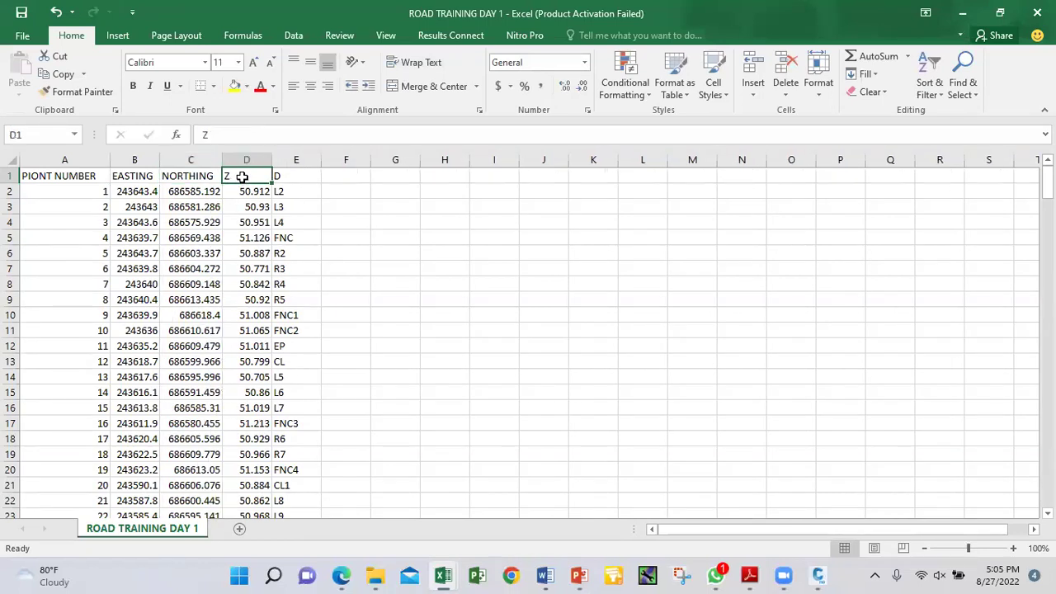
pyautogui.doubleClick(243, 176)
pyautogui.doubleClick(244, 177)
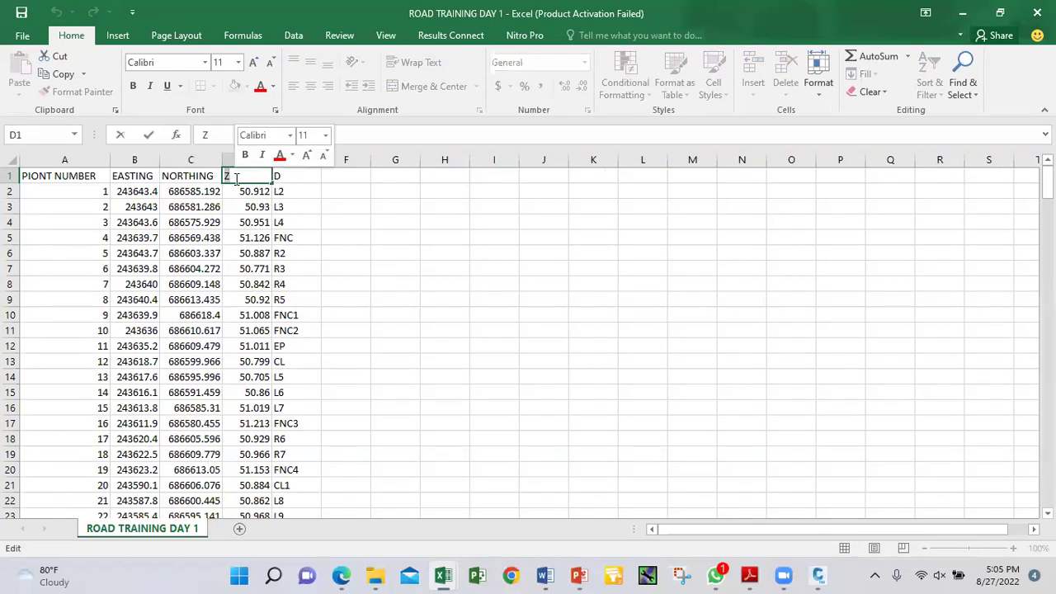
pyautogui.write('ELEVA')
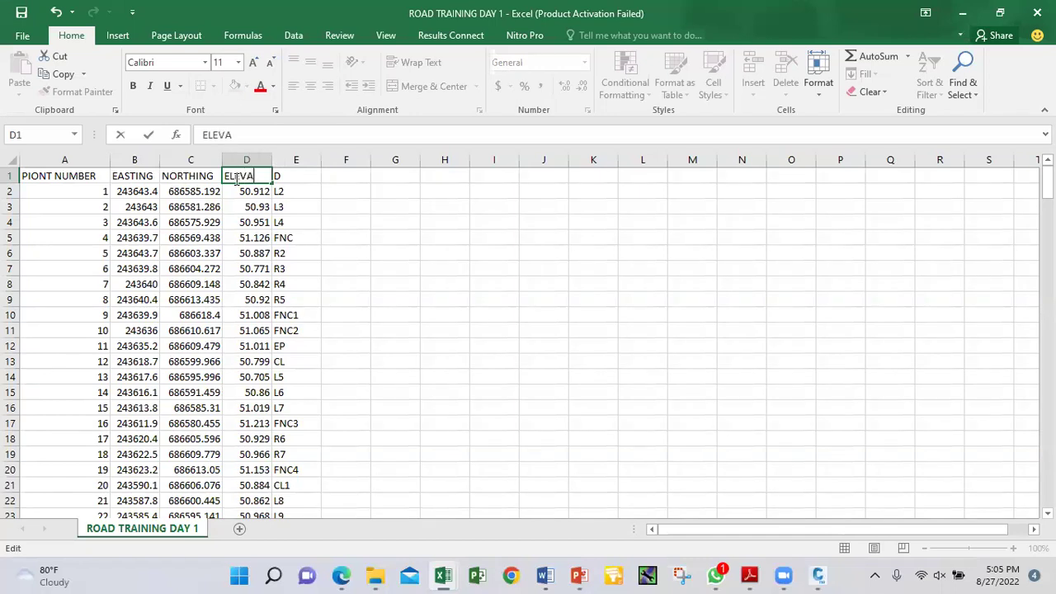
pyautogui.write('TION')
pyautogui.click(289, 227)
pyautogui.moveTo(273, 162)
pyautogui.mouseDown()
pyautogui.moveTo(287, 162)
pyautogui.moveTo(272, 179)
pyautogui.mouseUp()
# Replace the heading in cell E1 with DESCRIPTION and widen column E to fit it
pyautogui.click(316, 180)
pyautogui.doubleClick(316, 179)
pyautogui.write('DES')
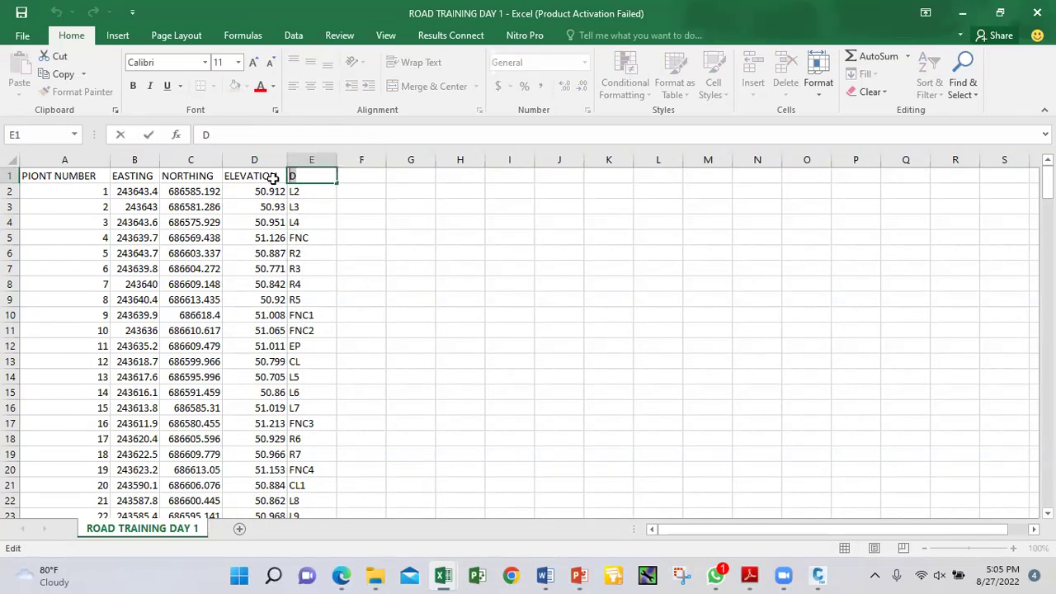
pyautogui.write('CRIPTION')
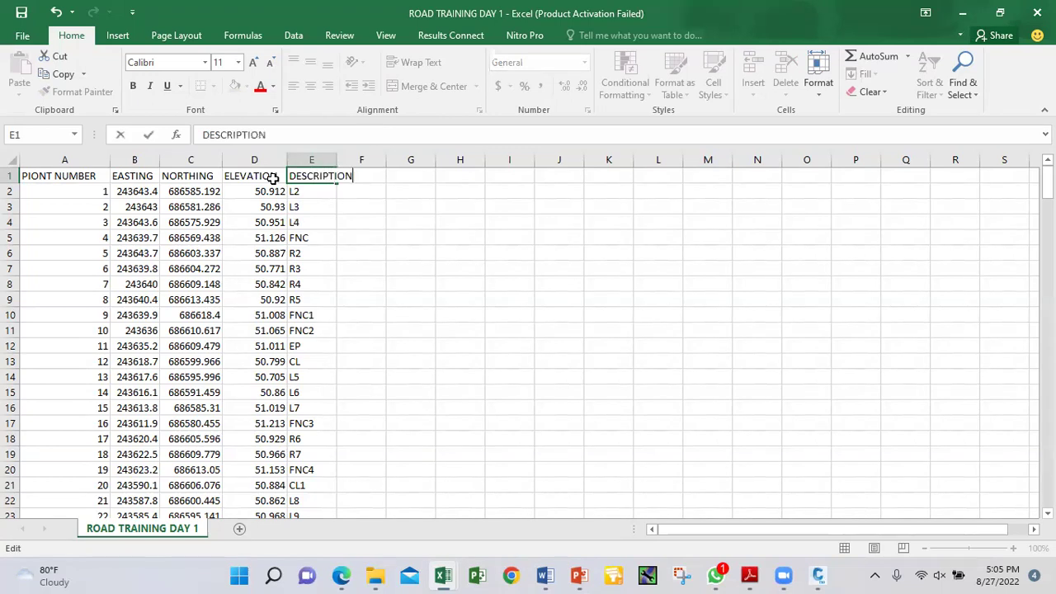
pyautogui.moveTo(356, 255); pyautogui.dragTo(356, 239)
pyautogui.moveTo(334, 163); pyautogui.dragTo(360, 163)
pyautogui.click(406, 204)
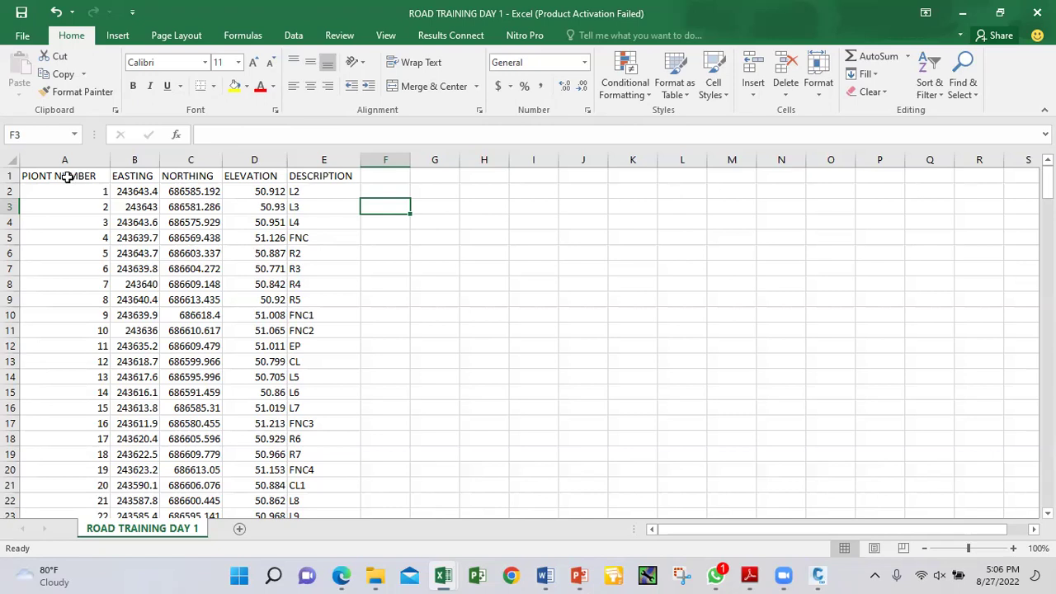
# Delete the entire heading row above the point data
pyautogui.click(11, 175)
pyautogui.rightClick(57, 181)
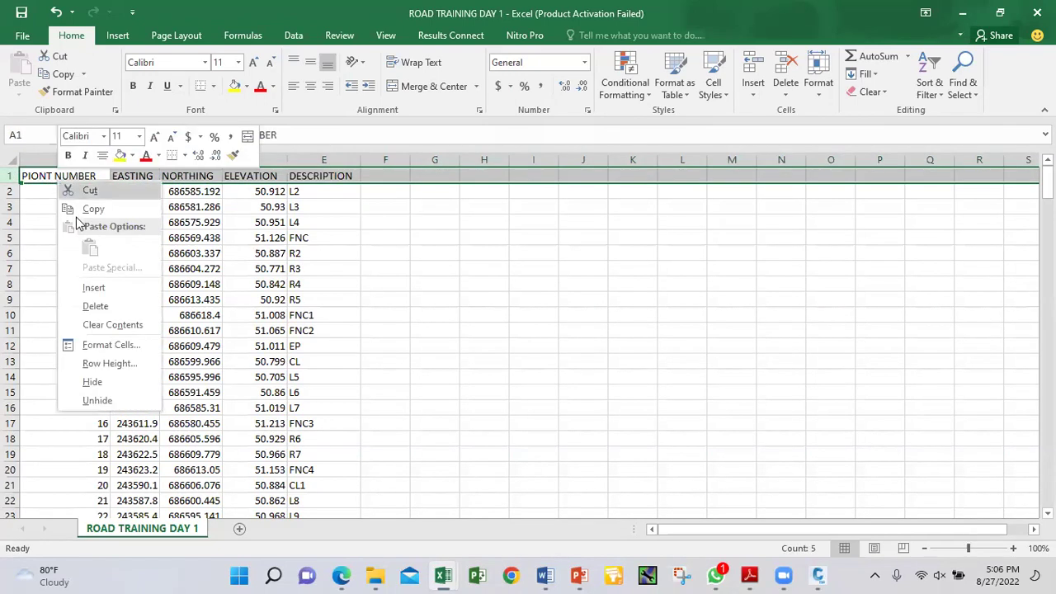
pyautogui.click(94, 305)
pyautogui.click(413, 284)
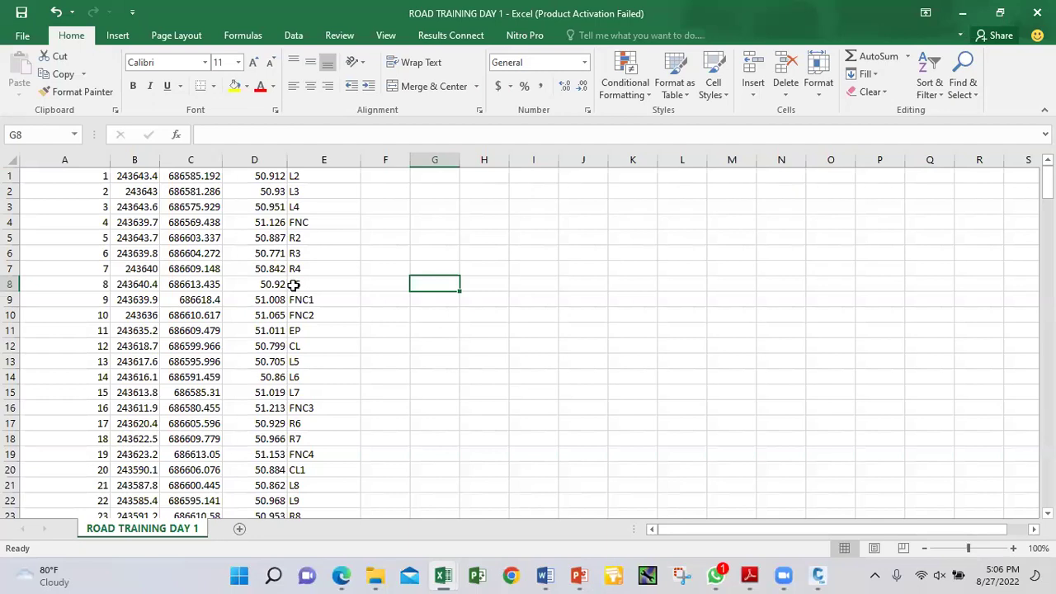
# Try a comma instead of the decimal point in the first point's northing in C1, and put the point back
pyautogui.doubleClick(200, 176)
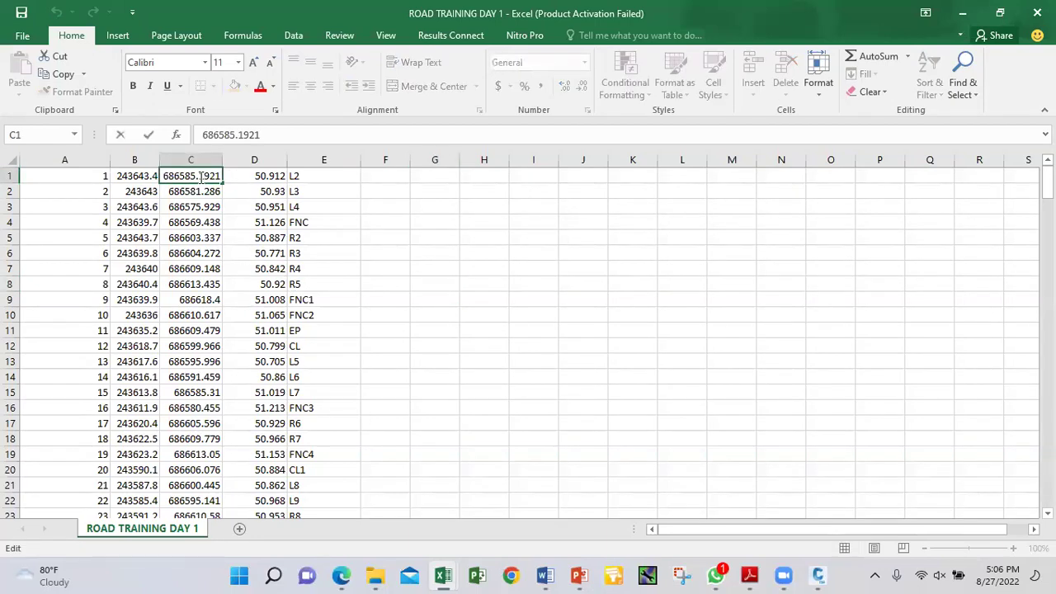
pyautogui.press('BackSpace')
pyautogui.write(',')
pyautogui.press('BackSpace')
pyautogui.write('.')
# Close the ROAD TRAINING DAY 1 workbook without saving the changes
pyautogui.click(1037, 12)
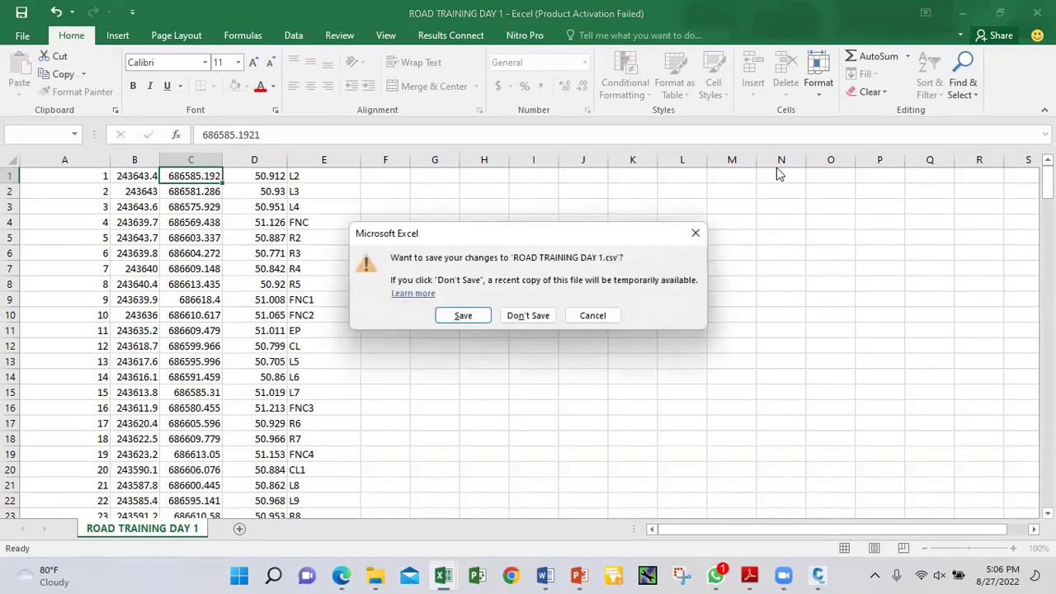
pyautogui.press('n')
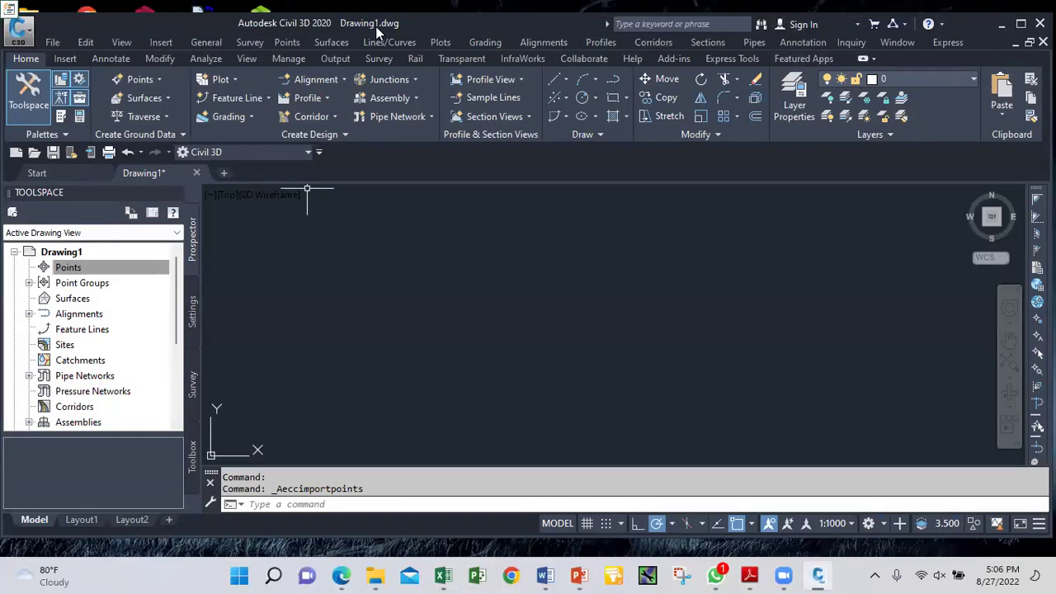
# Start Import Points from the point creation tools in Civil 3D and add the ROAD TRAINING DAY 1 CSV file from the Desktop
pyautogui.click(290, 46)
pyautogui.click(148, 81)
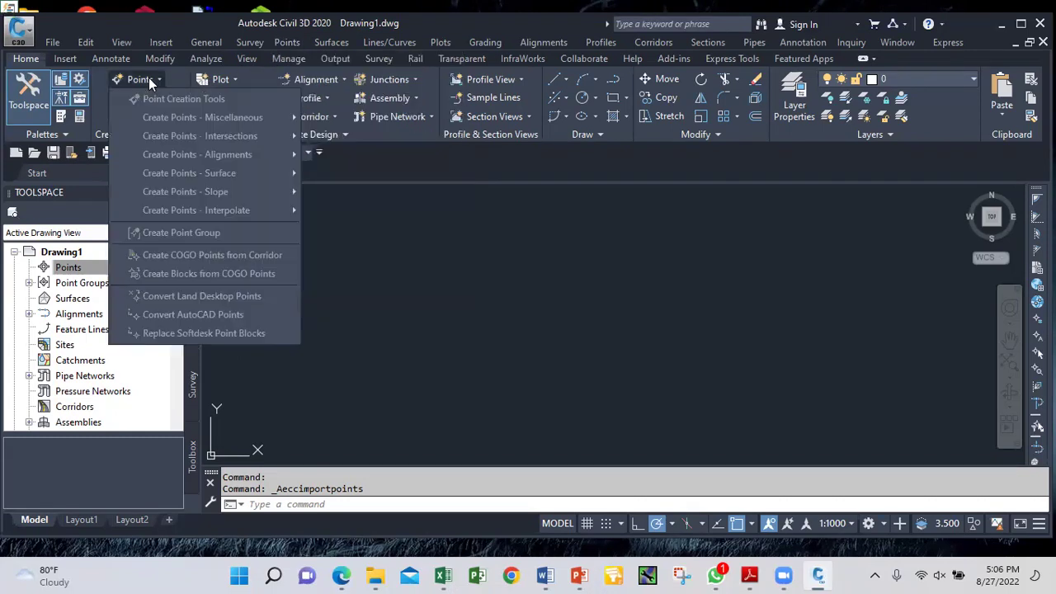
pyautogui.click(157, 99)
pyautogui.click(228, 34)
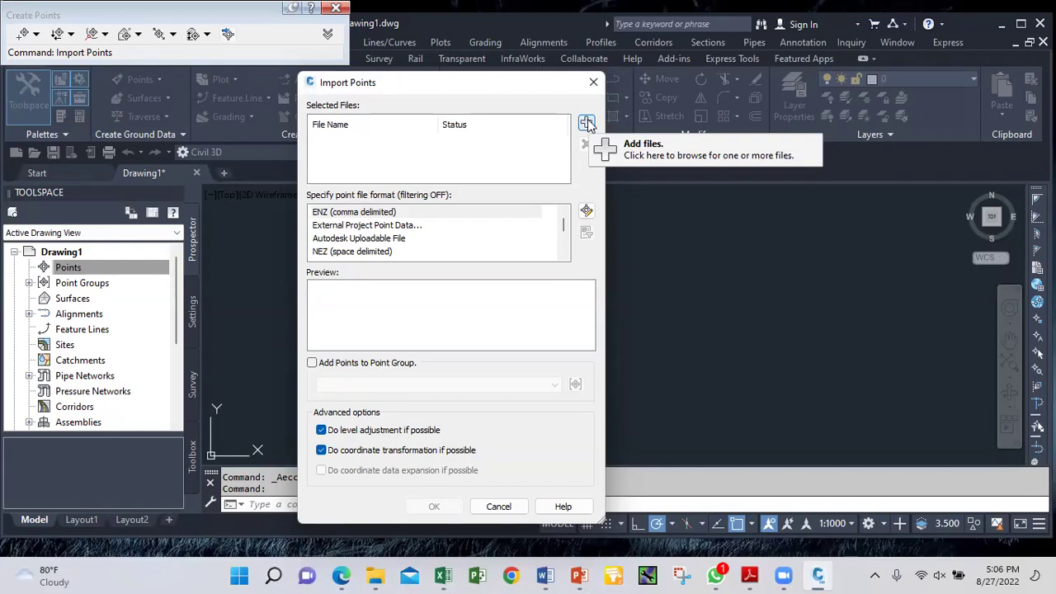
pyautogui.click(587, 123)
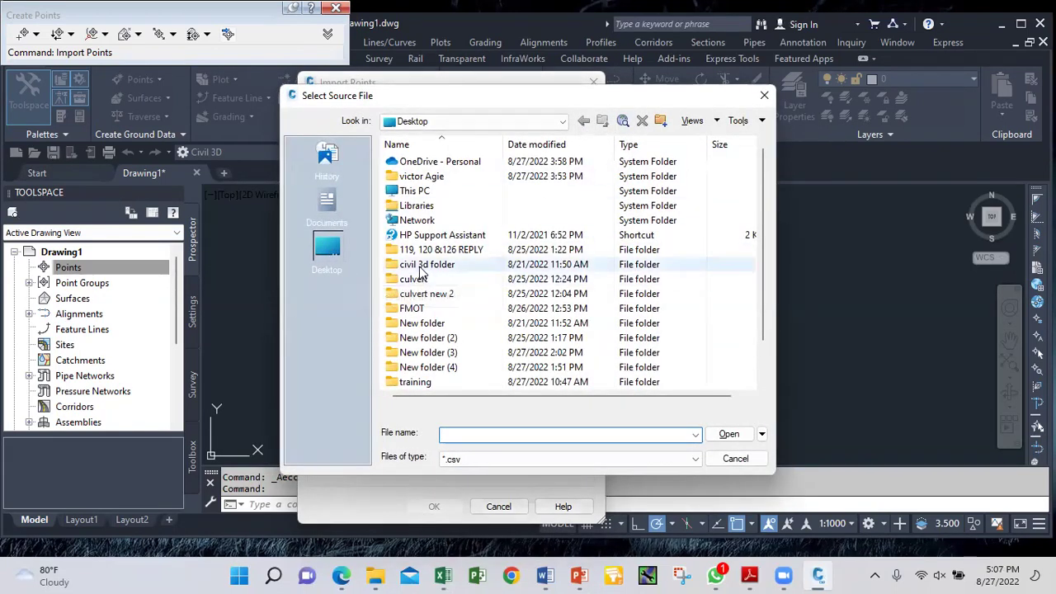
pyautogui.scroll(-1, 435, 246)
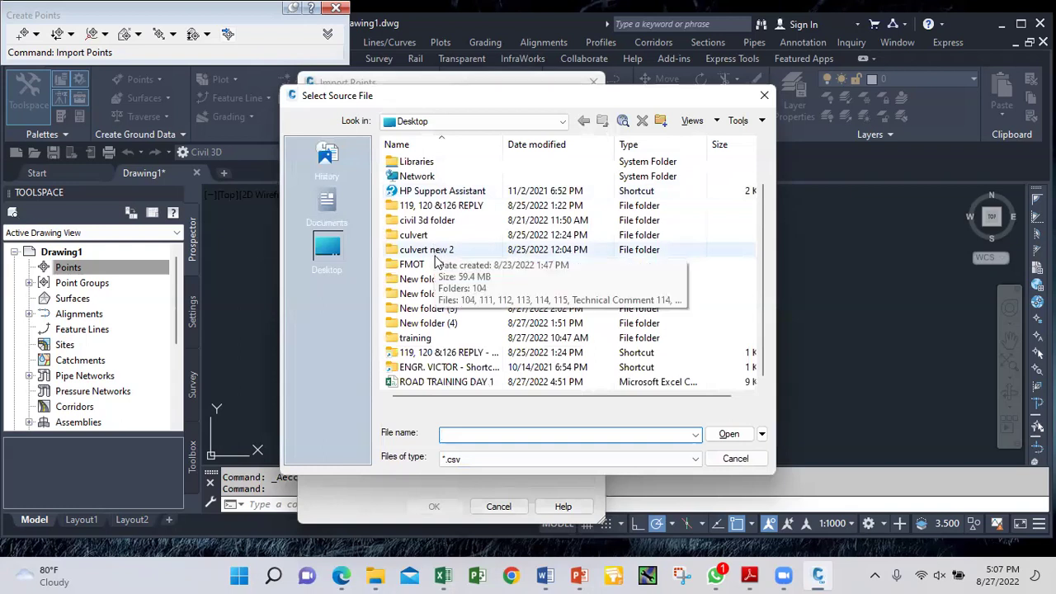
pyautogui.click(443, 383)
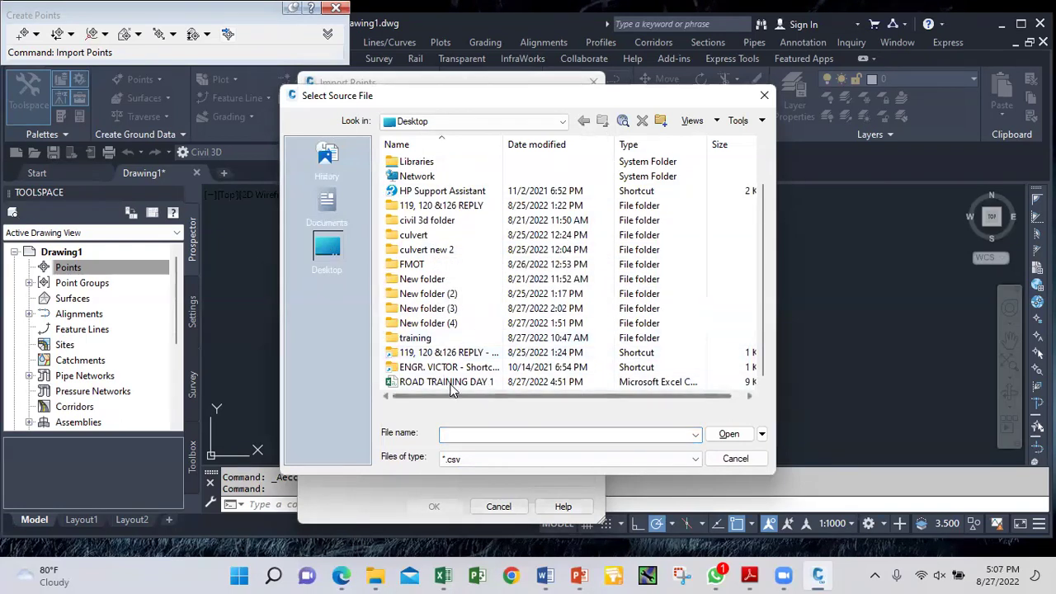
pyautogui.click(729, 434)
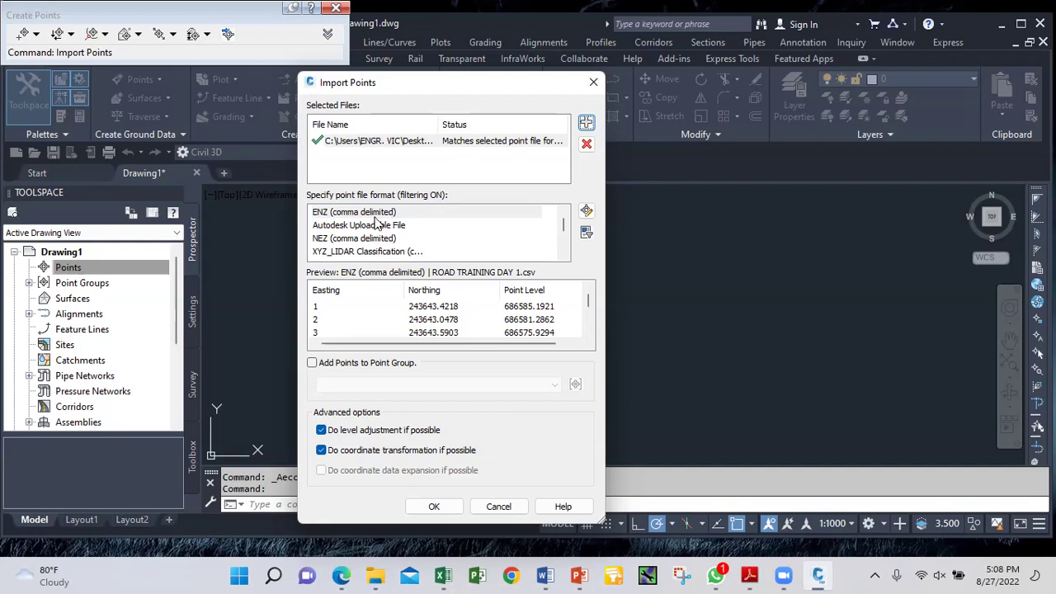
# Preview the file with the ENZ and NEZ comma delimited formats, and check the PENZD letter definitions in the Word document
pyautogui.click(347, 216)
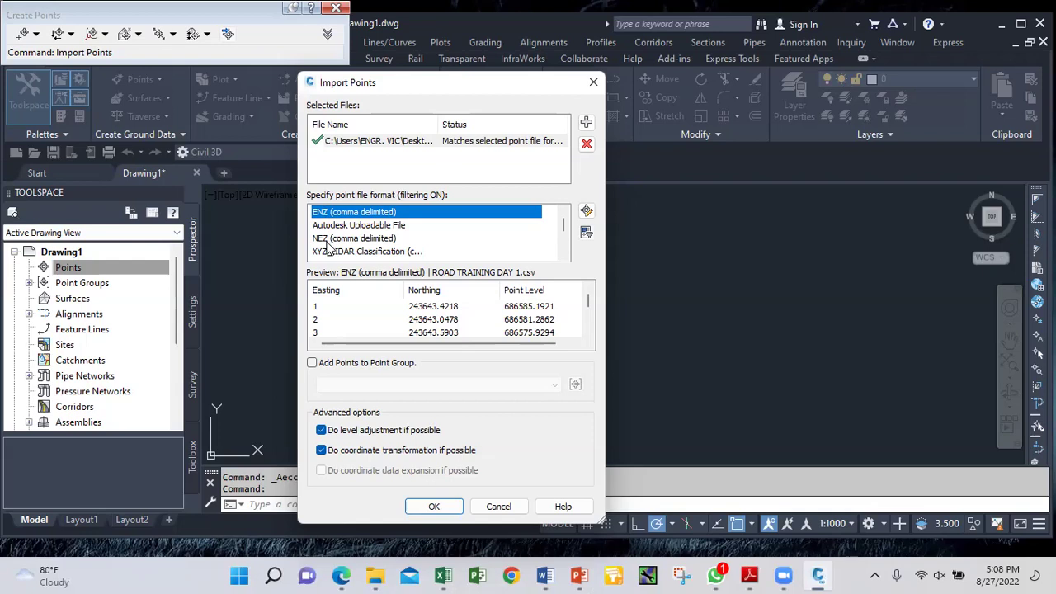
pyautogui.click(328, 241)
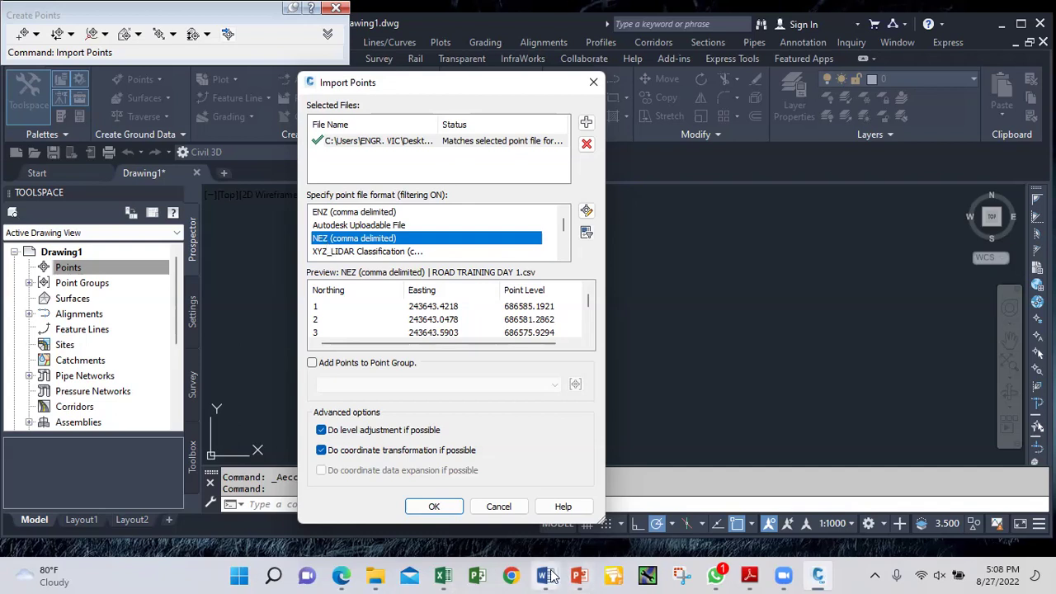
pyautogui.moveTo(546, 575)
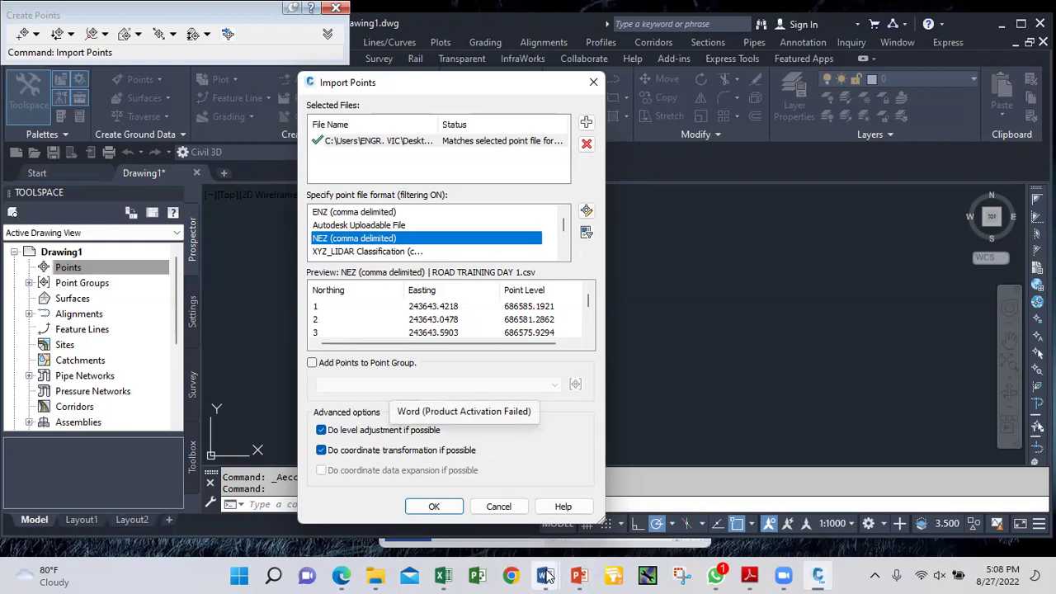
pyautogui.click(550, 403)
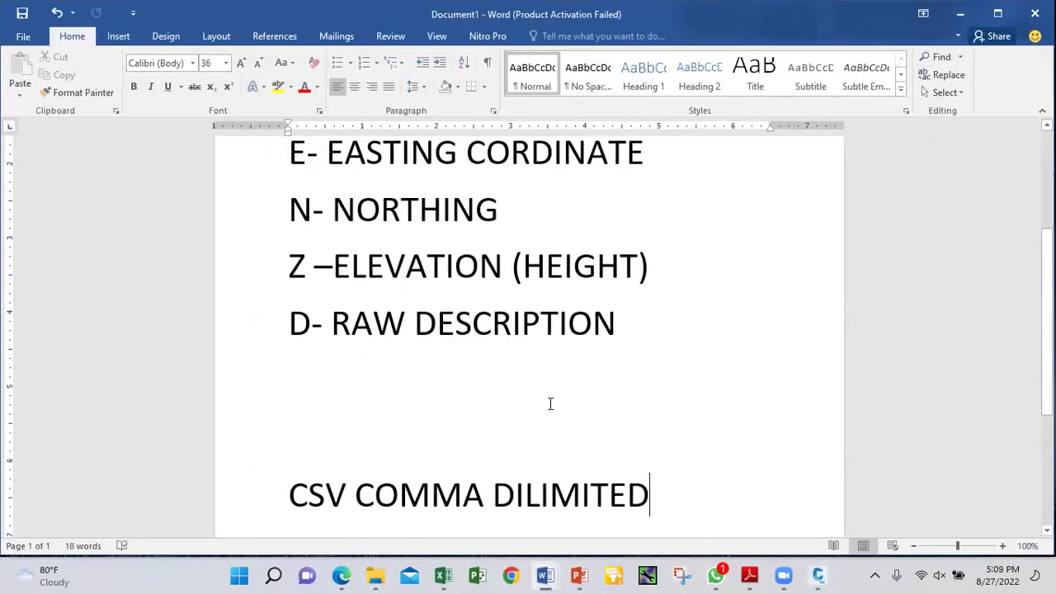
pyautogui.scroll(3, 550, 403)
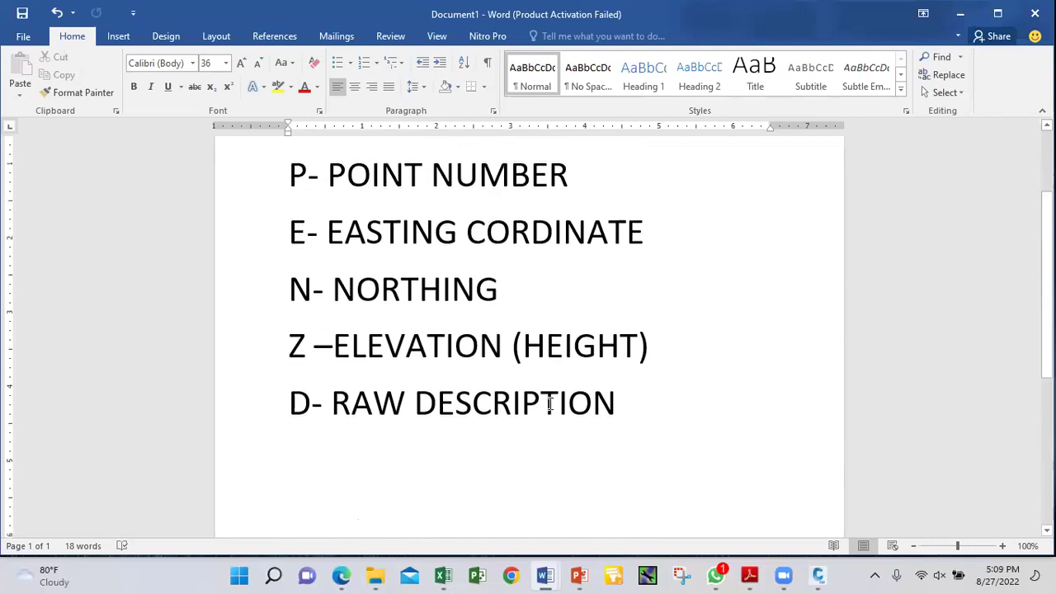
# Copy the PENZD heading onto a new second page below the CSV COMMA DILIMITED line
pyautogui.scroll(2, 550, 404)
pyautogui.moveTo(289, 222); pyautogui.dragTo(421, 226)
pyautogui.hotkey('ctrl', 'c')
pyautogui.scroll(-1, 421, 226)
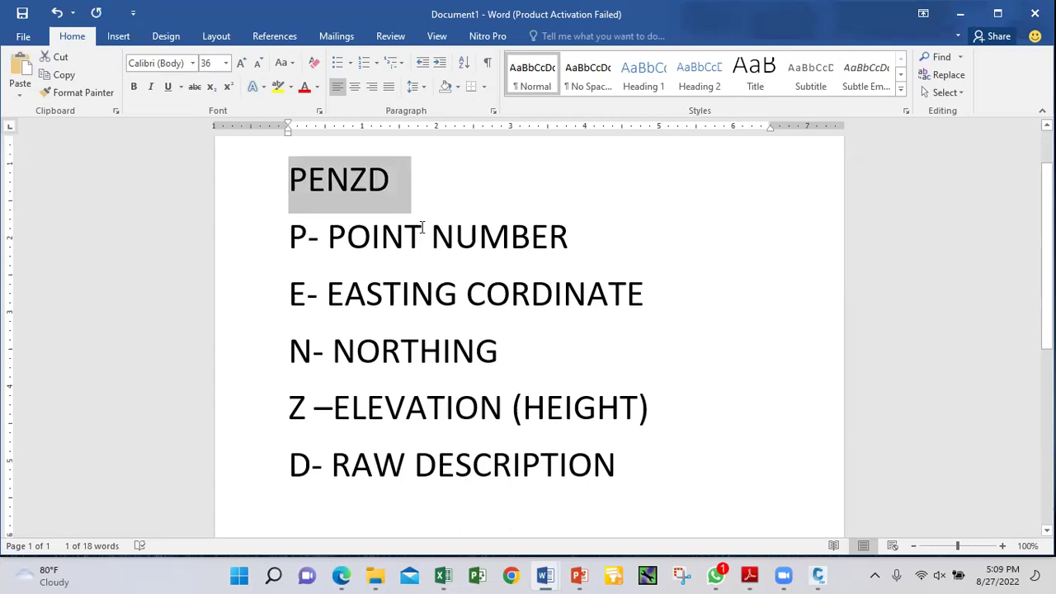
pyautogui.scroll(-5, 421, 226)
pyautogui.click(400, 262)
pyautogui.click(693, 271)
pyautogui.press('Return')
pyautogui.press('Return')
pyautogui.press('Return')
pyautogui.press('Return')
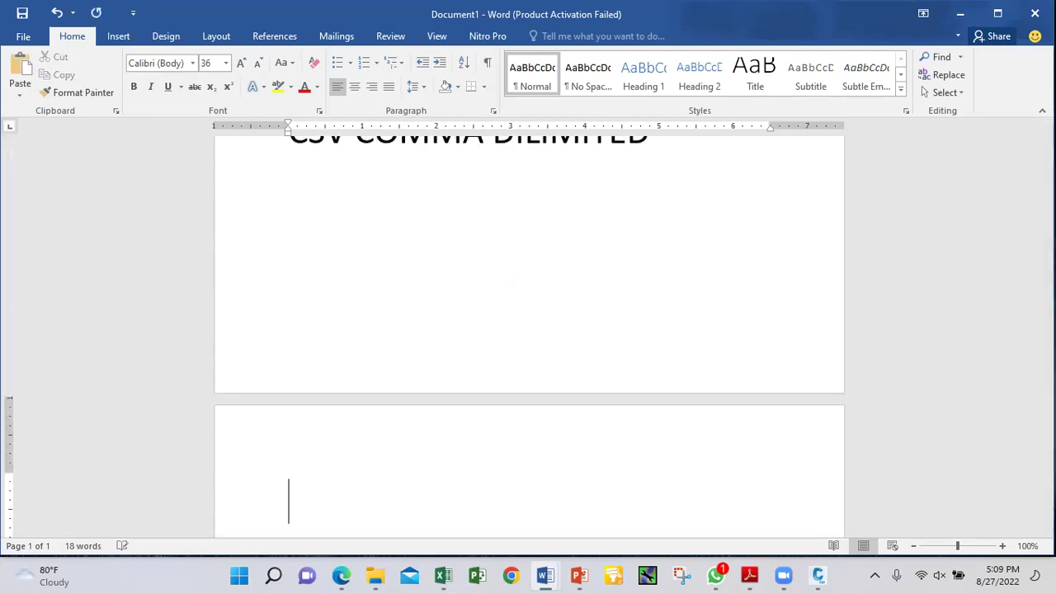
pyautogui.press('Return')
pyautogui.hotkey('ctrl', 'v')
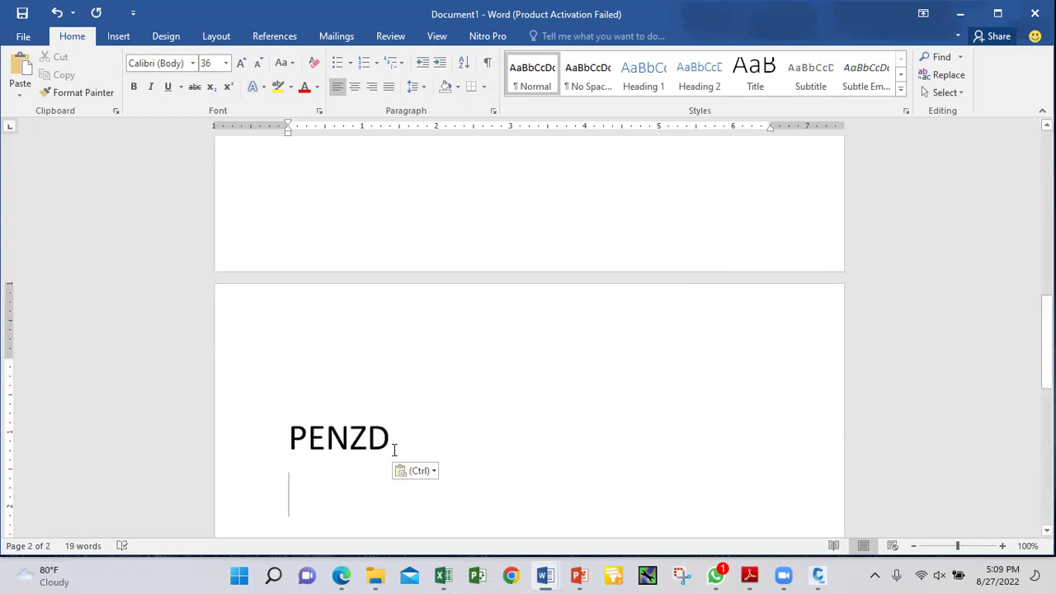
# Write PNEZD on the second page and delete the copied PENZD line above it
pyautogui.write('P')
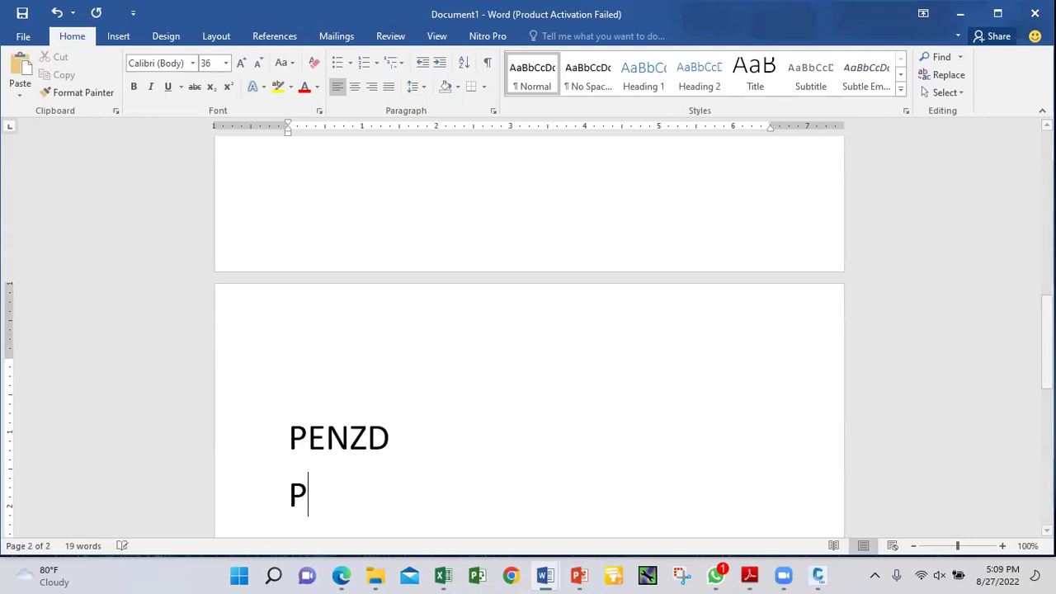
pyautogui.write('NEZD')
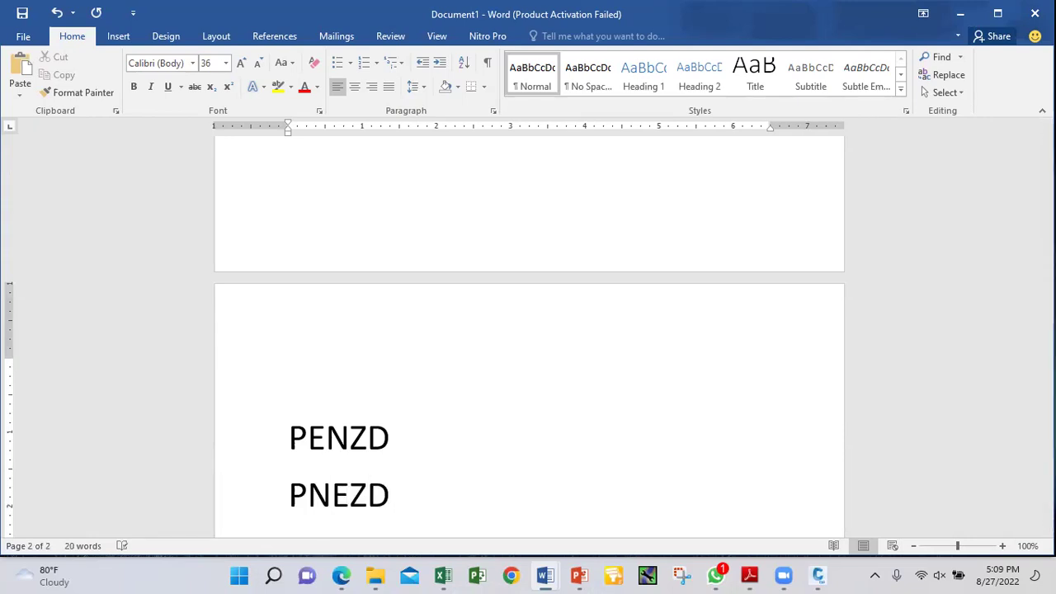
pyautogui.moveTo(401, 453); pyautogui.dragTo(271, 430)
pyautogui.press('Delete')
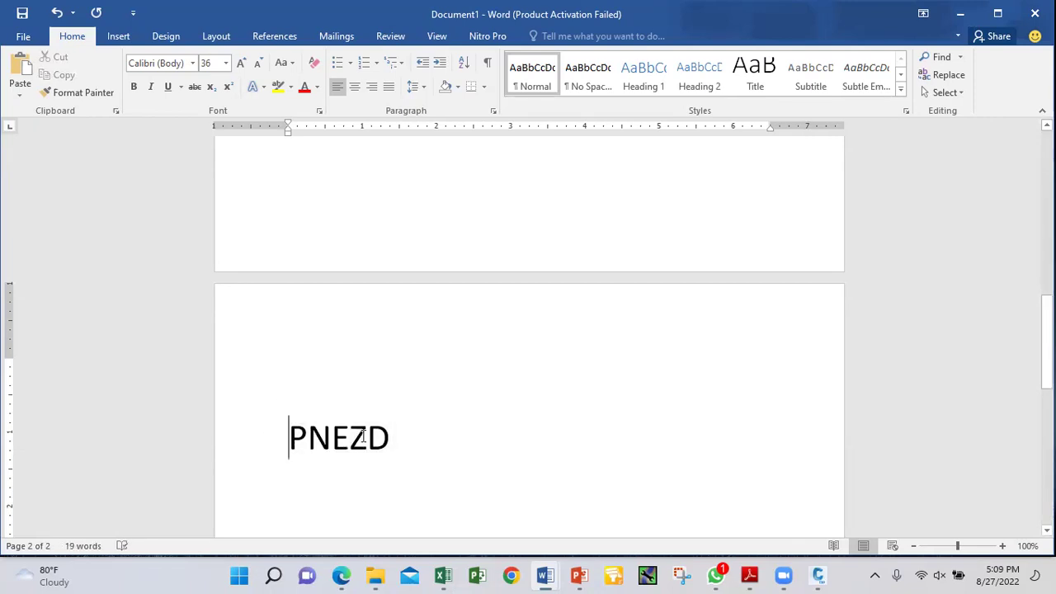
pyautogui.scroll(1, 354, 447)
pyautogui.scroll(4, 353, 447)
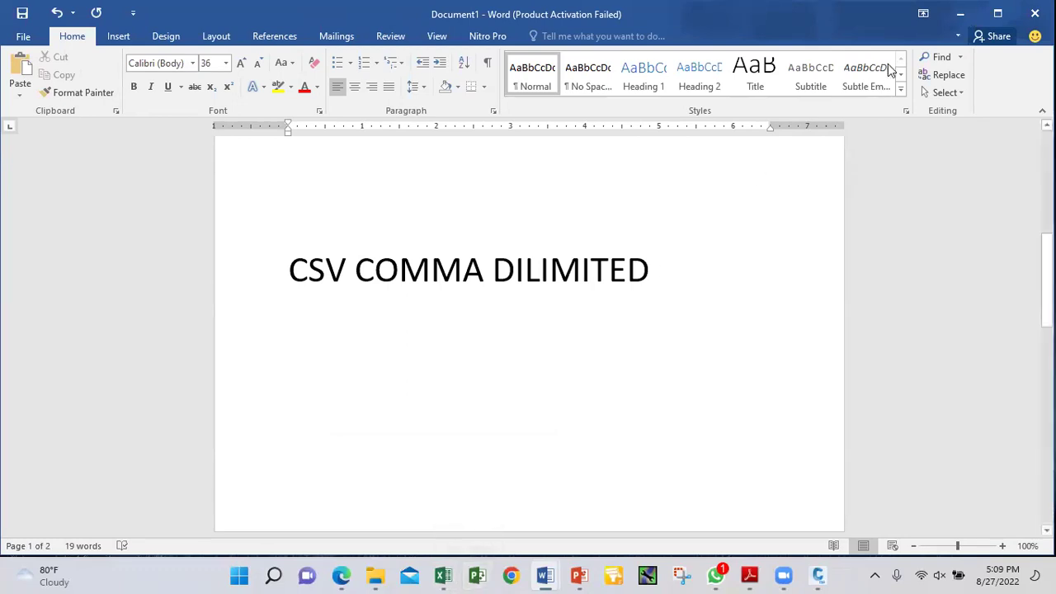
# Minimise Word and open the ROAD TRAINING DAY 1 CSV file from the Desktop in a maximised Excel window
pyautogui.click(961, 13)
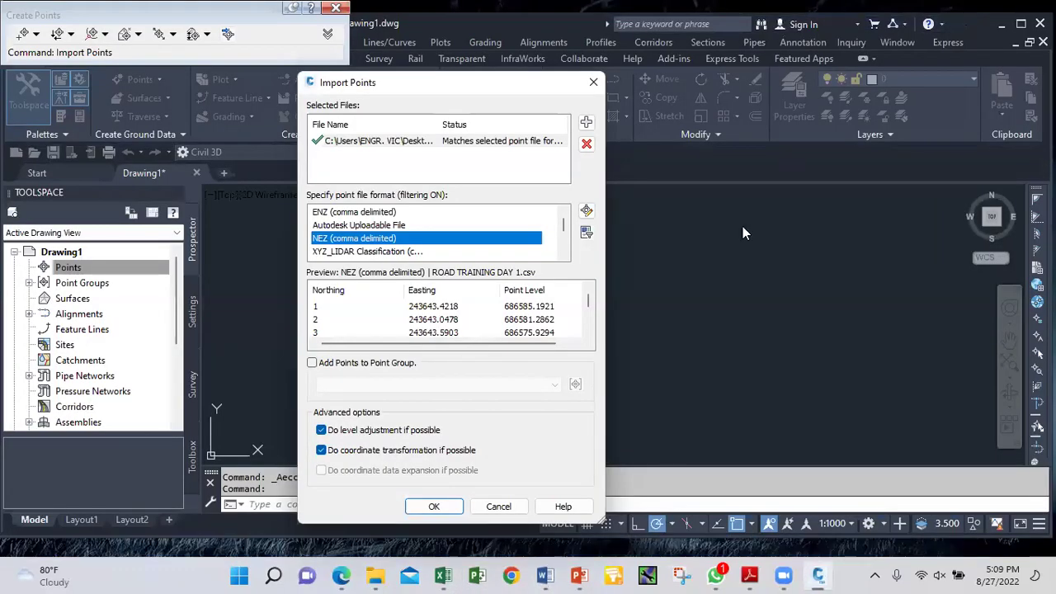
pyautogui.click(375, 575)
pyautogui.click(321, 515)
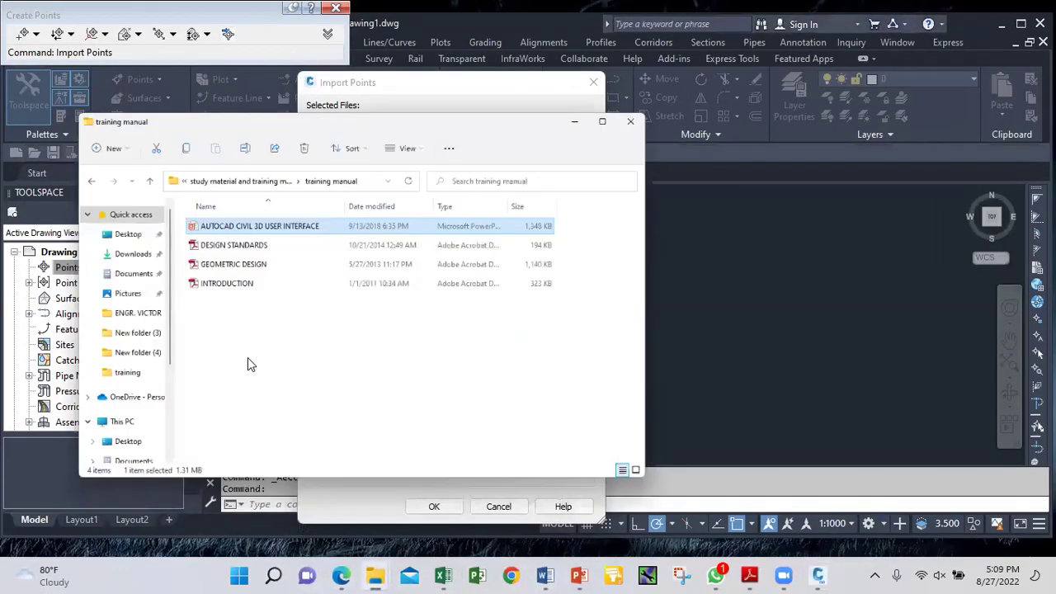
pyautogui.click(68, 413)
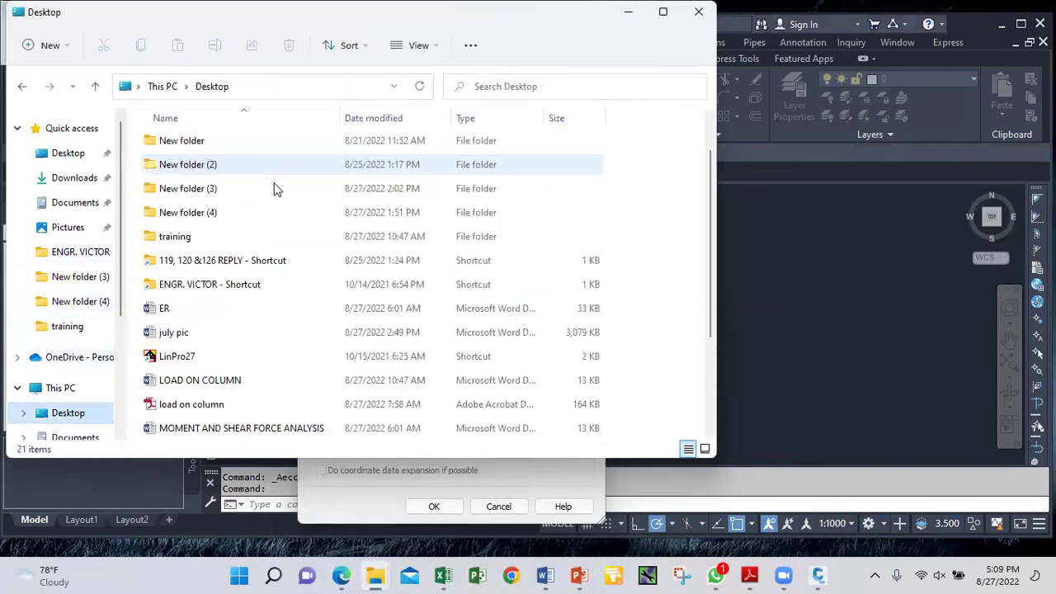
pyautogui.scroll(-2, 264, 289)
pyautogui.doubleClick(231, 430)
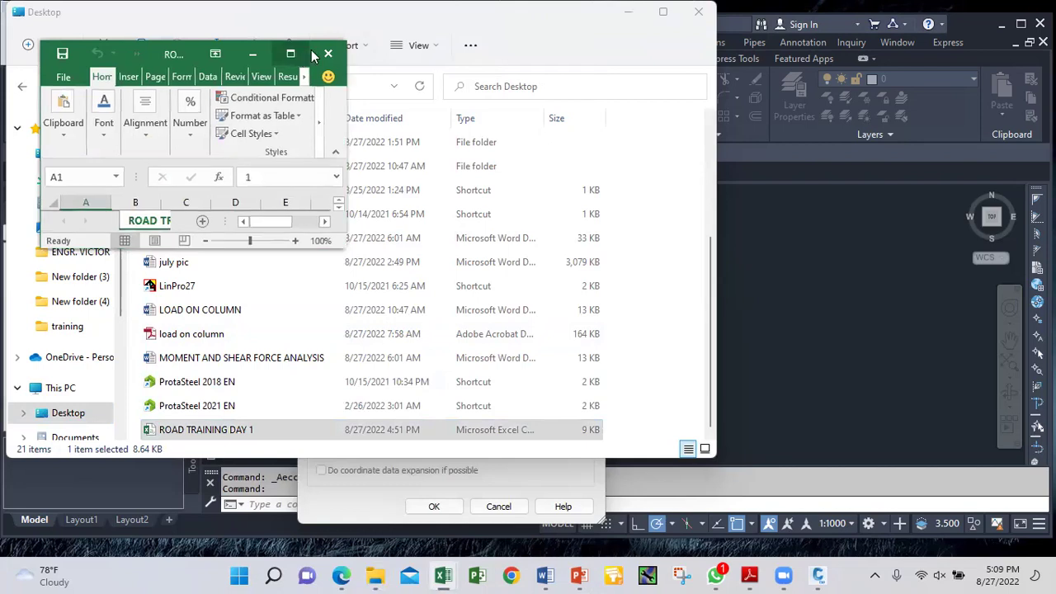
pyautogui.click(291, 54)
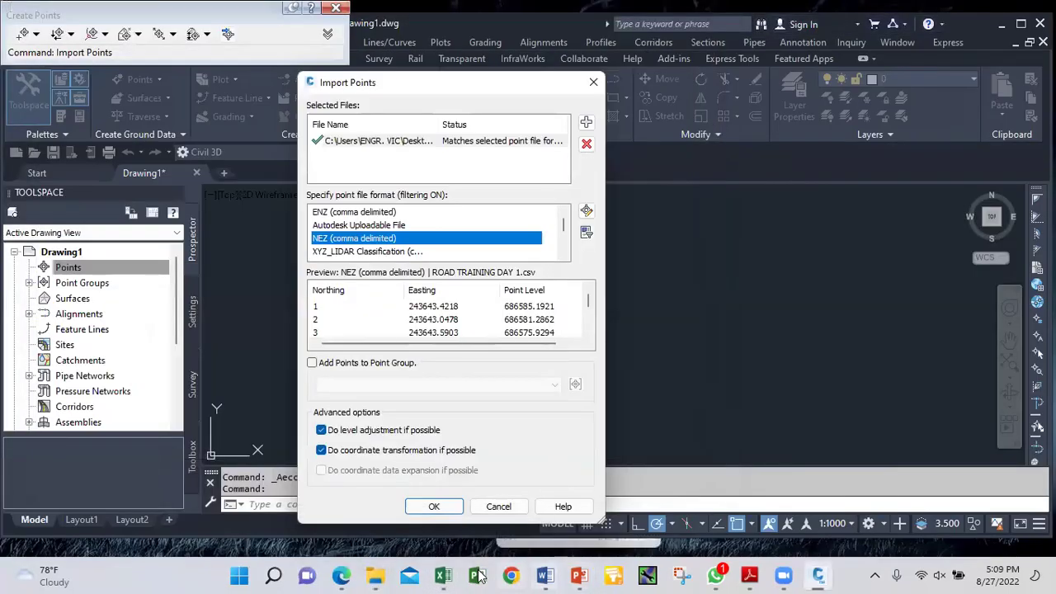
pyautogui.moveTo(443, 575)
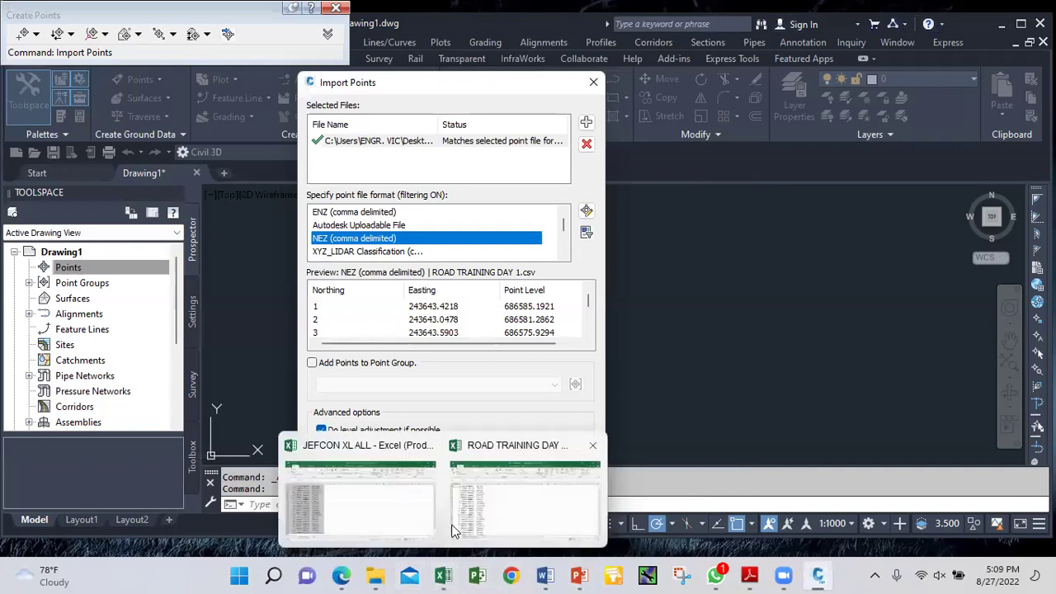
pyautogui.click(491, 510)
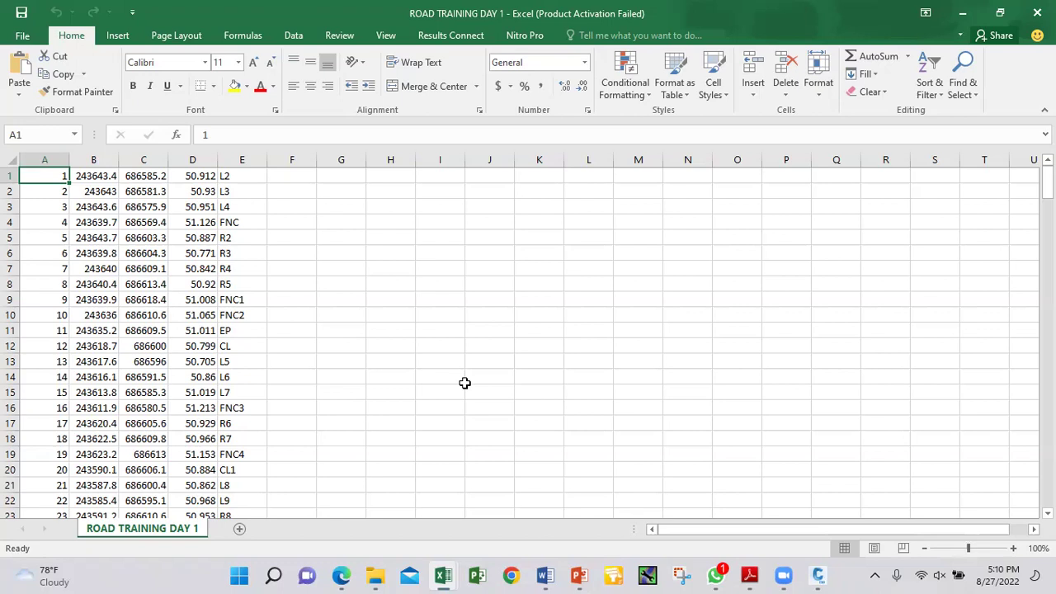
# Compare the full coordinate values of the first point in B1 and C1 to tell easting from northing
pyautogui.click(99, 189)
pyautogui.click(124, 178)
pyautogui.click(104, 175)
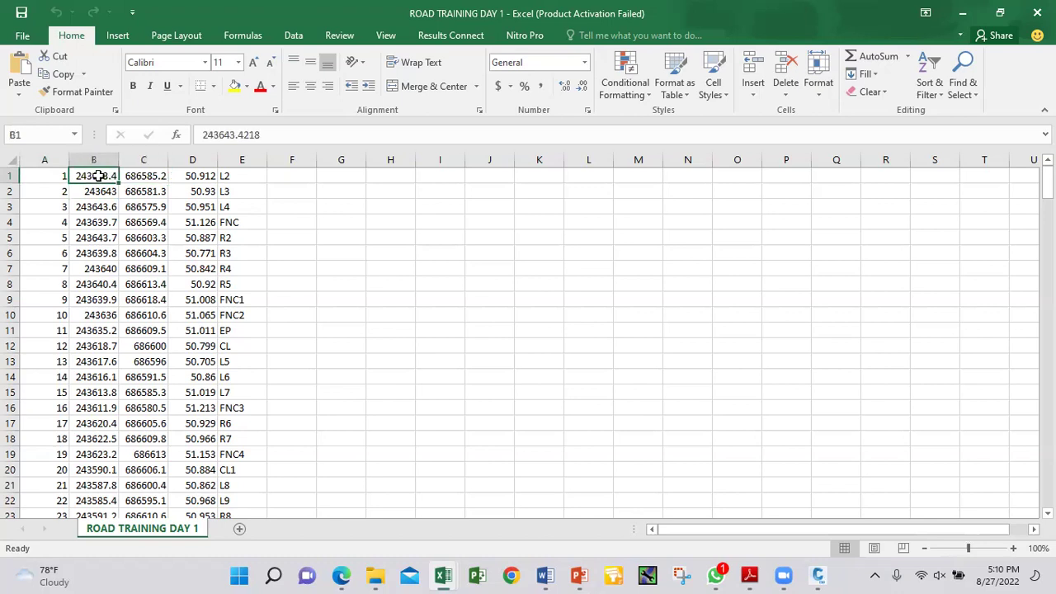
pyautogui.click(153, 176)
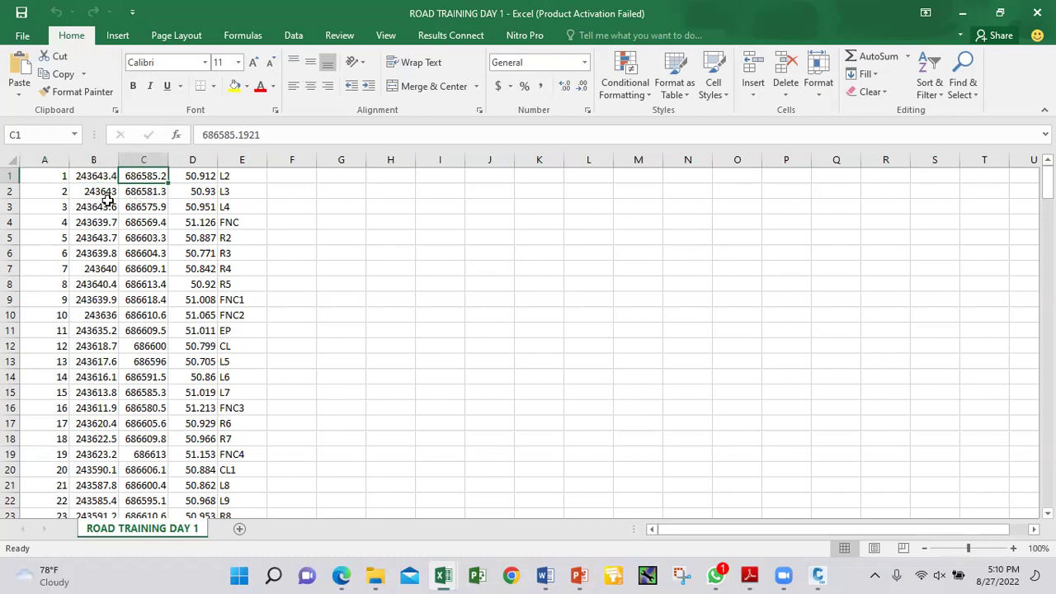
pyautogui.click(99, 175)
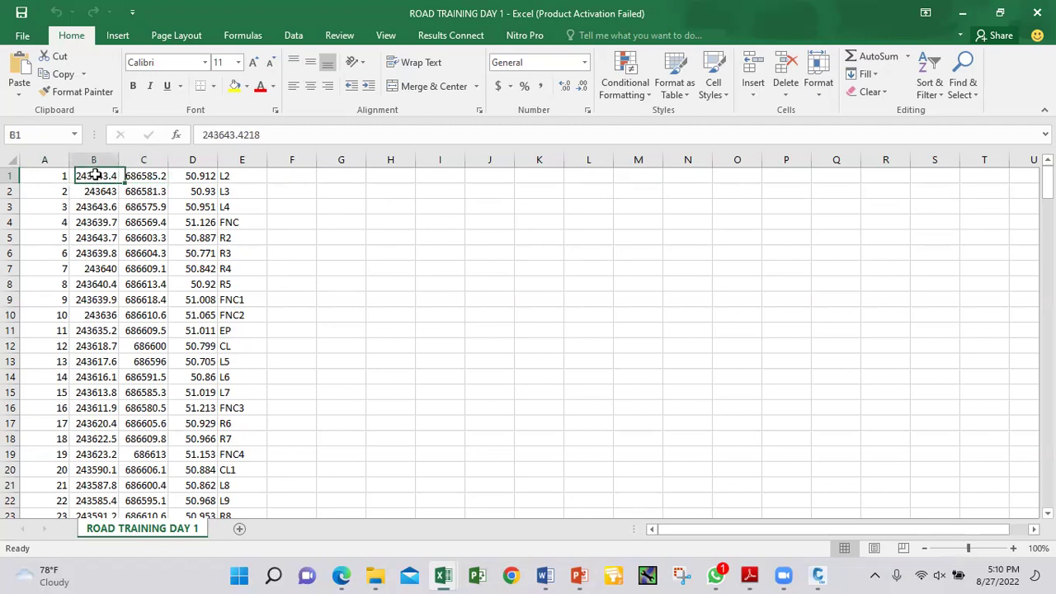
pyautogui.click(150, 179)
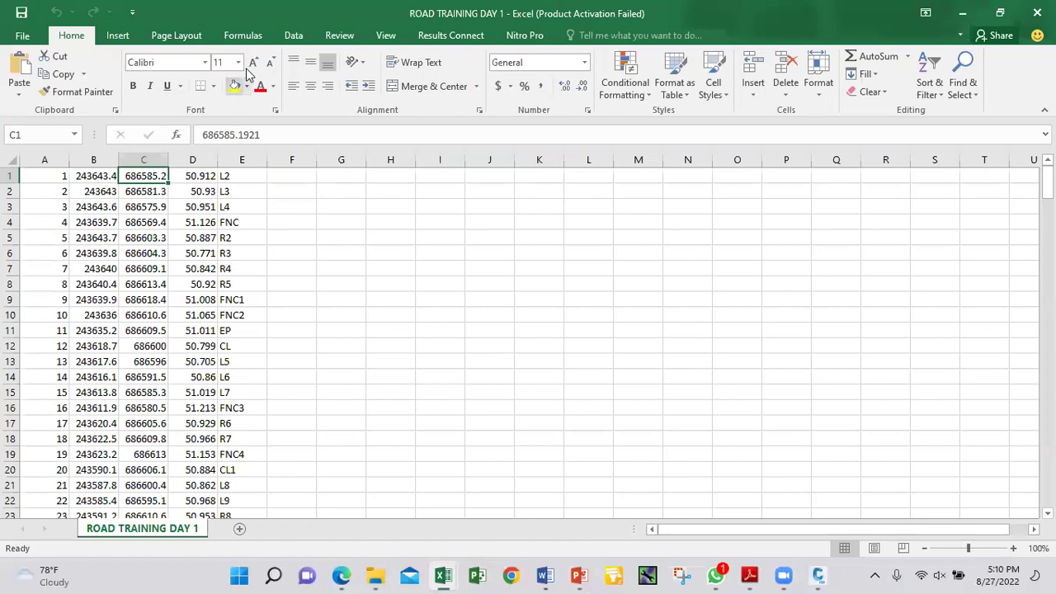
pyautogui.click(90, 176)
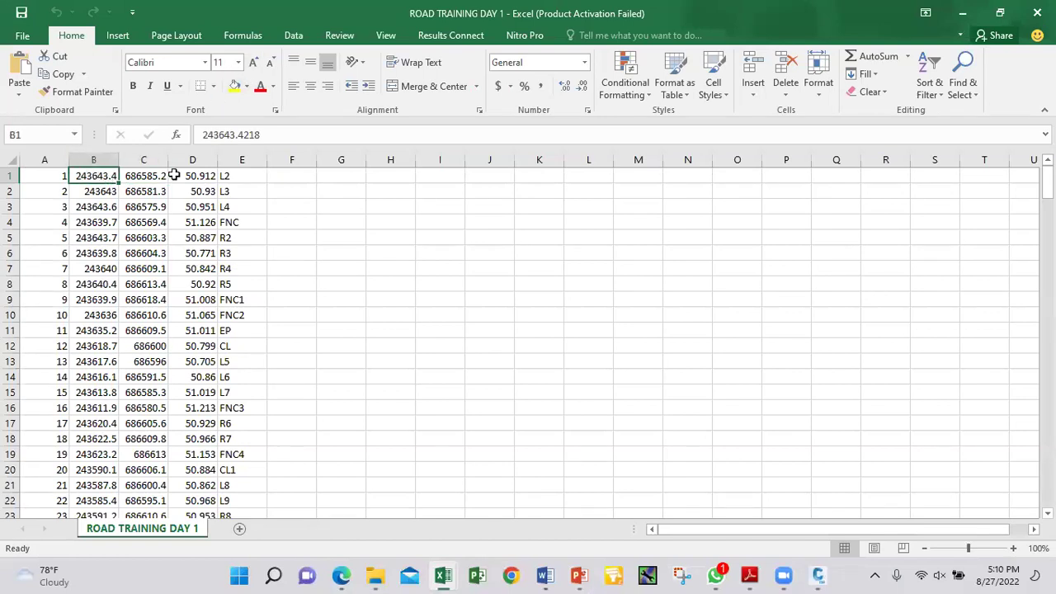
pyautogui.click(153, 179)
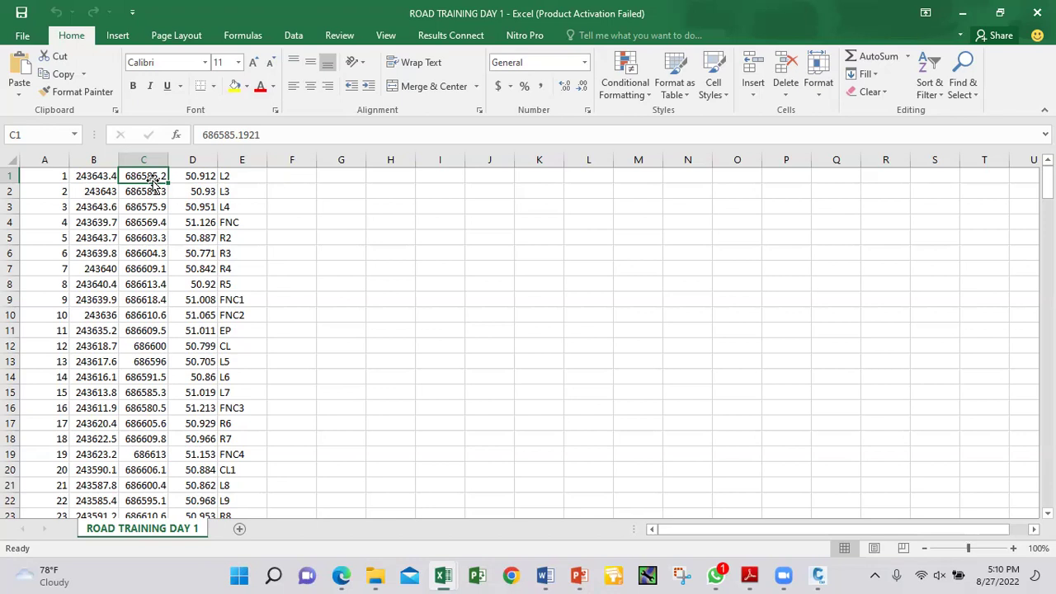
# Switch to the Word document and copy the PENZD heading onto a line below PNEZD on the second page
pyautogui.moveTo(545, 575)
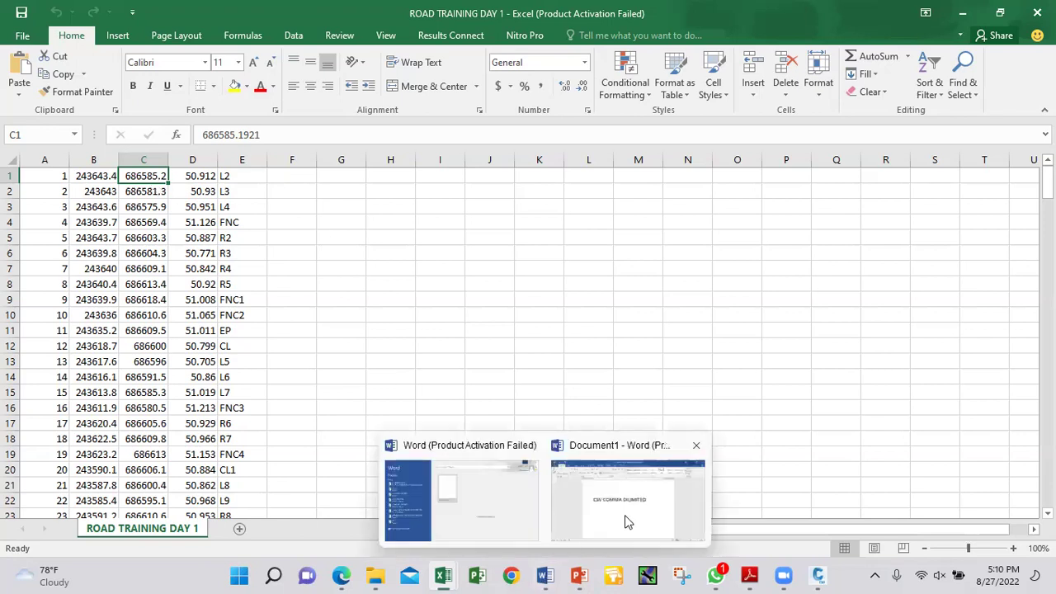
pyautogui.click(627, 523)
pyautogui.scroll(-10, 495, 419)
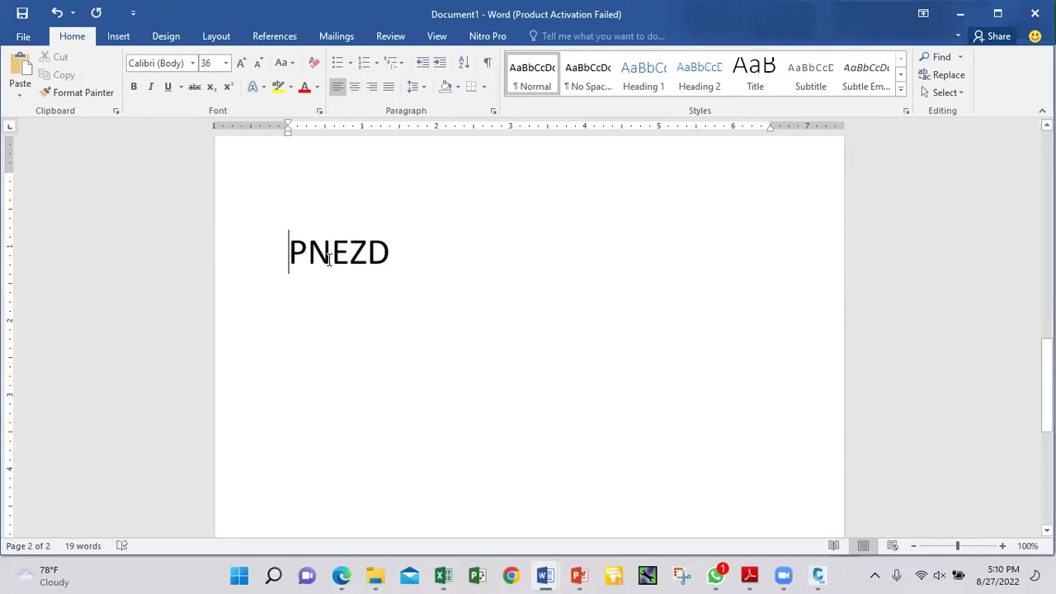
pyautogui.scroll(5, 335, 264)
pyautogui.scroll(10, 335, 369)
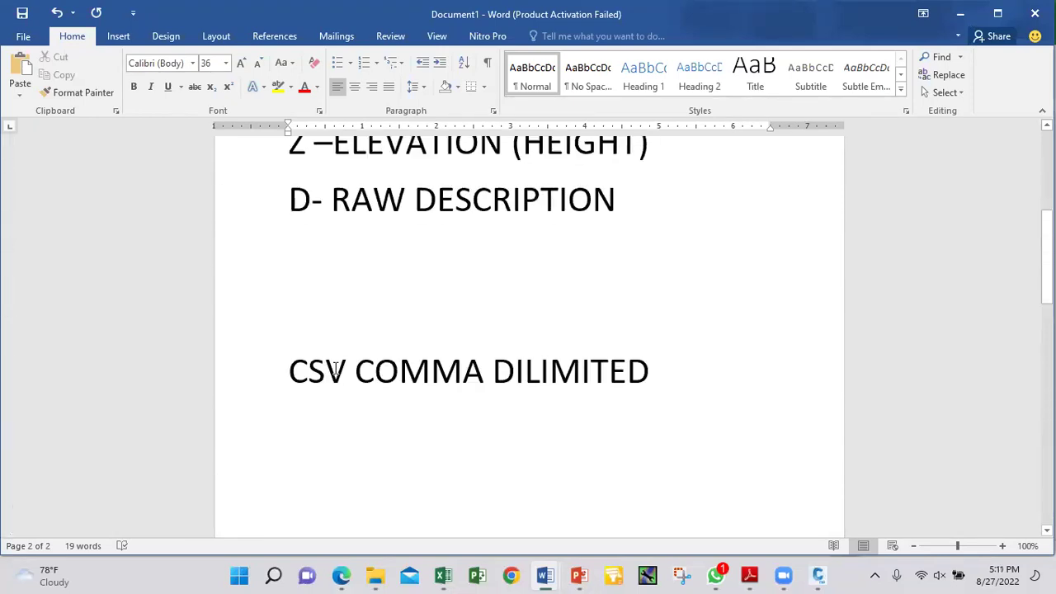
pyautogui.moveTo(286, 246); pyautogui.dragTo(444, 246)
pyautogui.hotkey('ctrl', 'c')
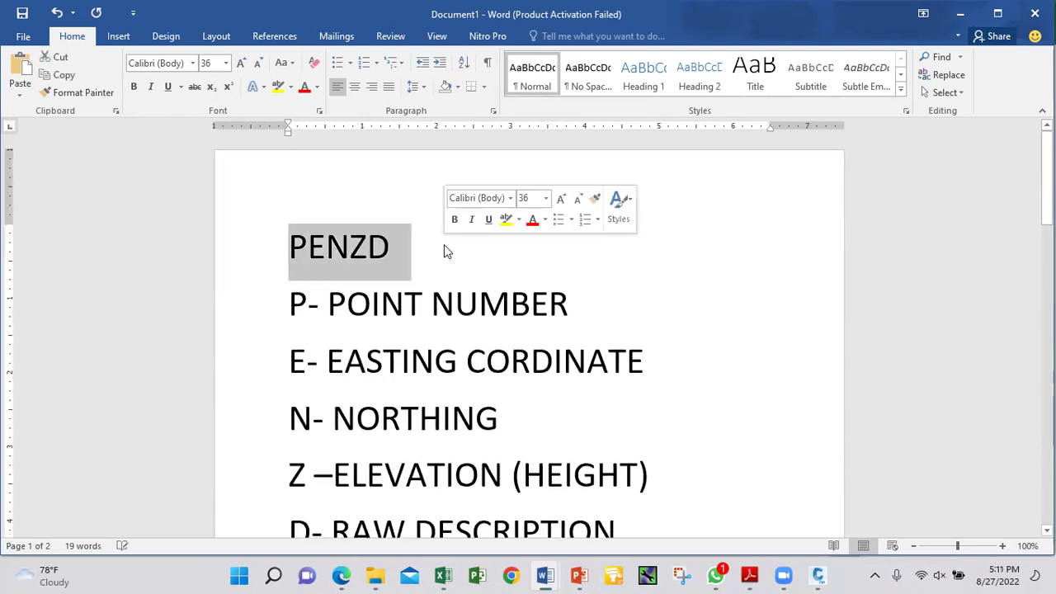
pyautogui.scroll(-5, 442, 280)
pyautogui.scroll(-8, 441, 286)
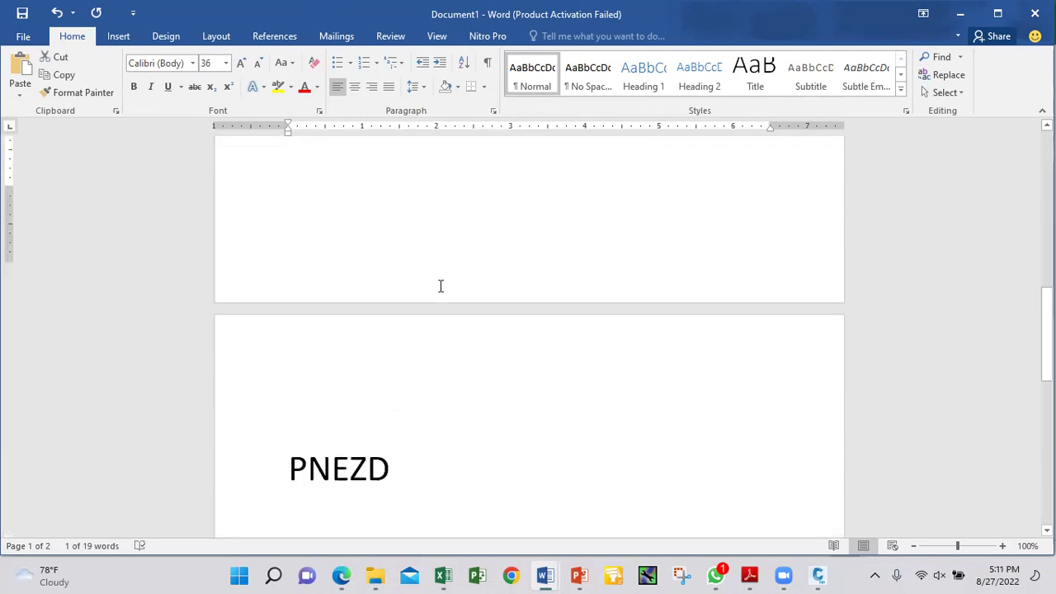
pyautogui.click(297, 429)
pyautogui.click(413, 370)
pyautogui.press('Return')
pyautogui.hotkey('ctrl', 'v')
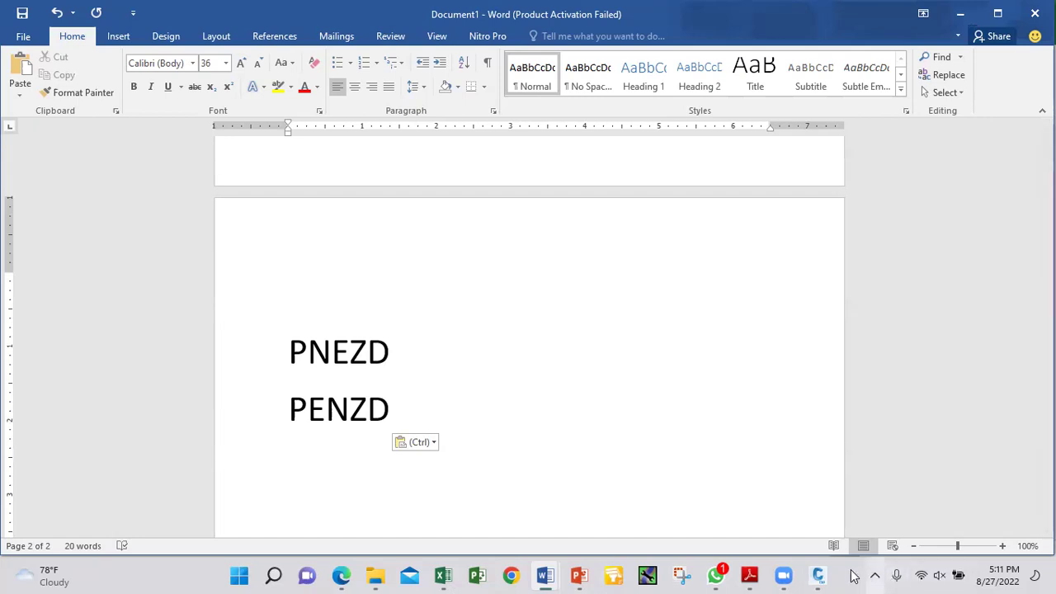
# Check the point file formats in Civil 3D's Import Points dialog and add ENZ and NEZ lines below PENZD in Word
pyautogui.hotkey('alt', 'Tab')
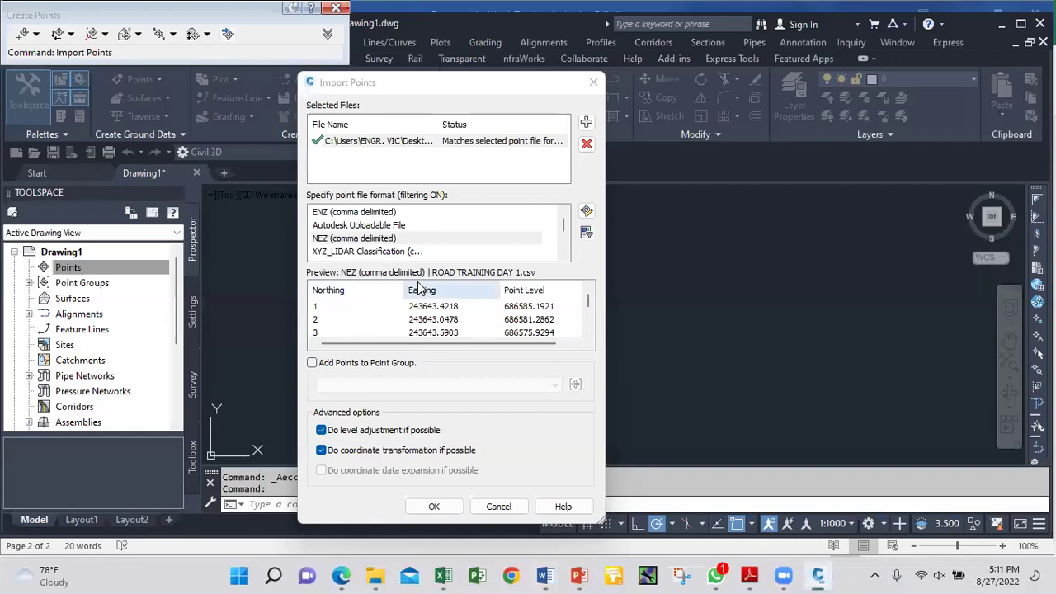
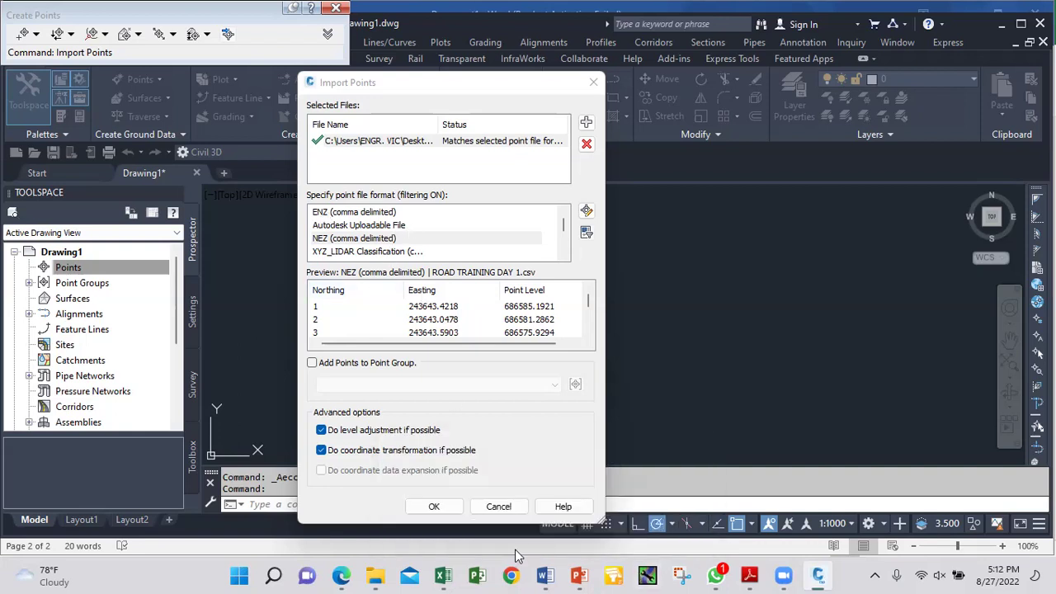
pyautogui.moveTo(444, 575)
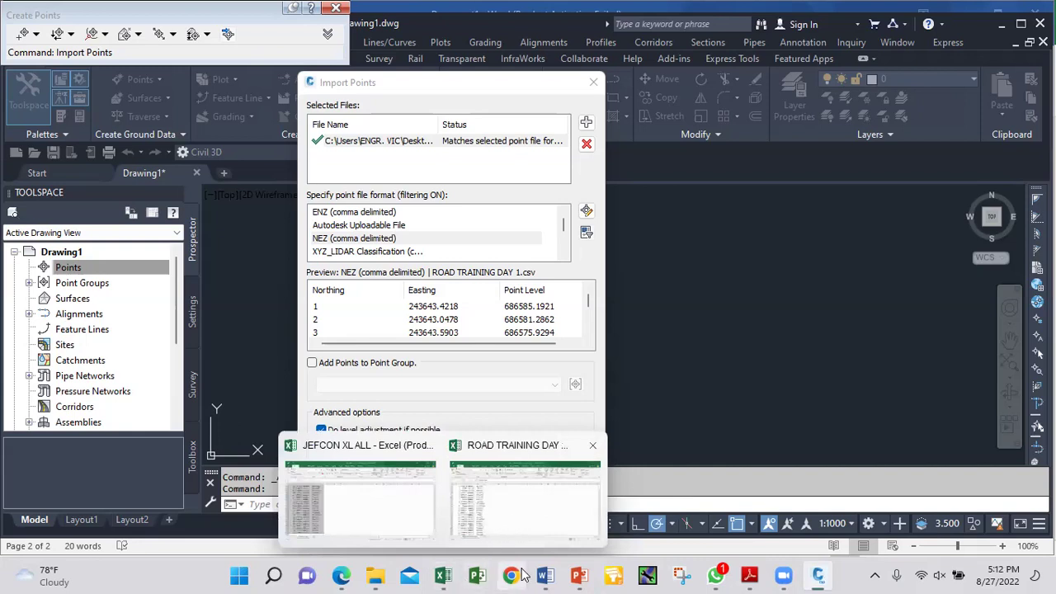
pyautogui.moveTo(544, 575)
pyautogui.click(591, 534)
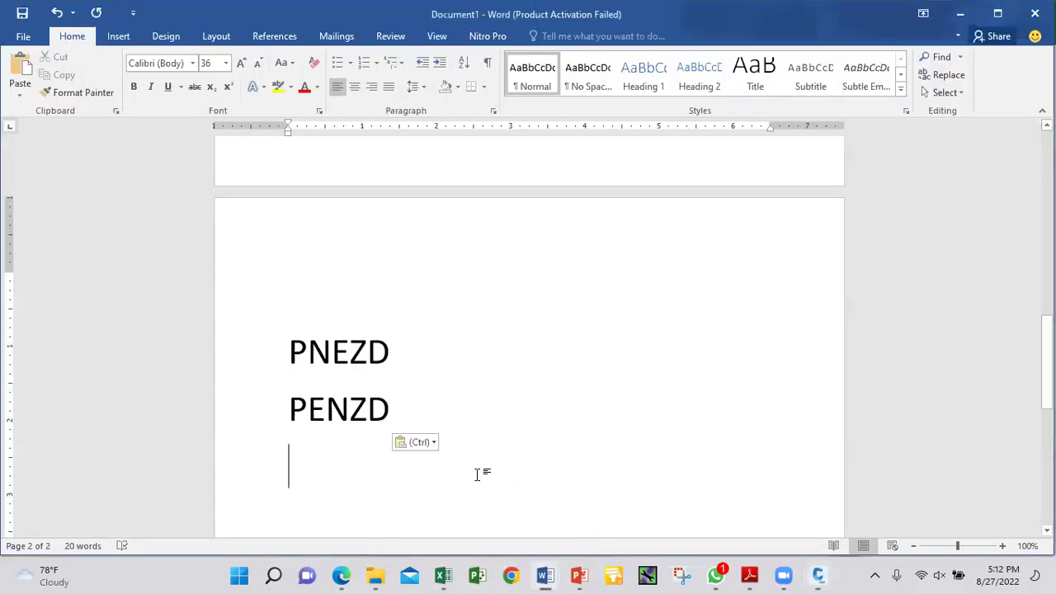
pyautogui.write('ENZ')
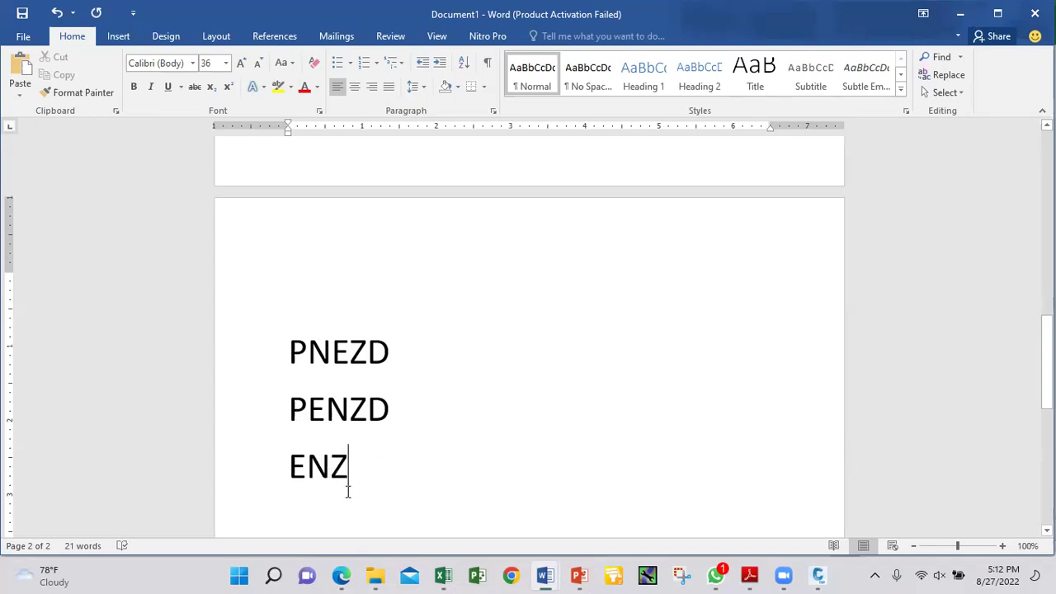
pyautogui.press('Return')
pyautogui.write('NEZ')
pyautogui.scroll(-2, 346, 459)
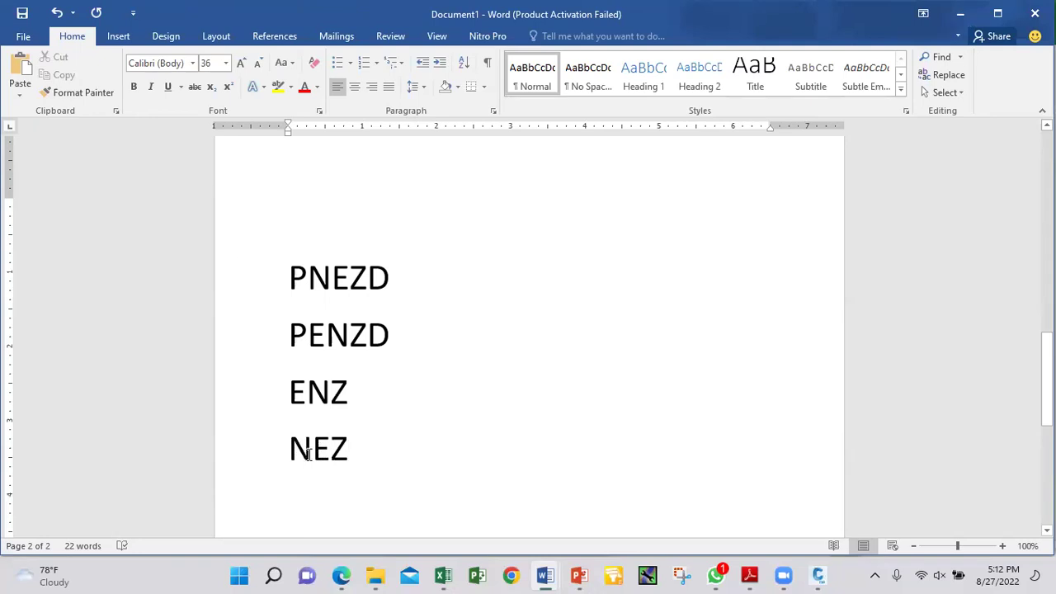
# Switch to the ROAD TRAINING DAY 1 workbook and copy its coordinate and elevation values in B1:D54 into a new blank workbook
pyautogui.moveTo(443, 575)
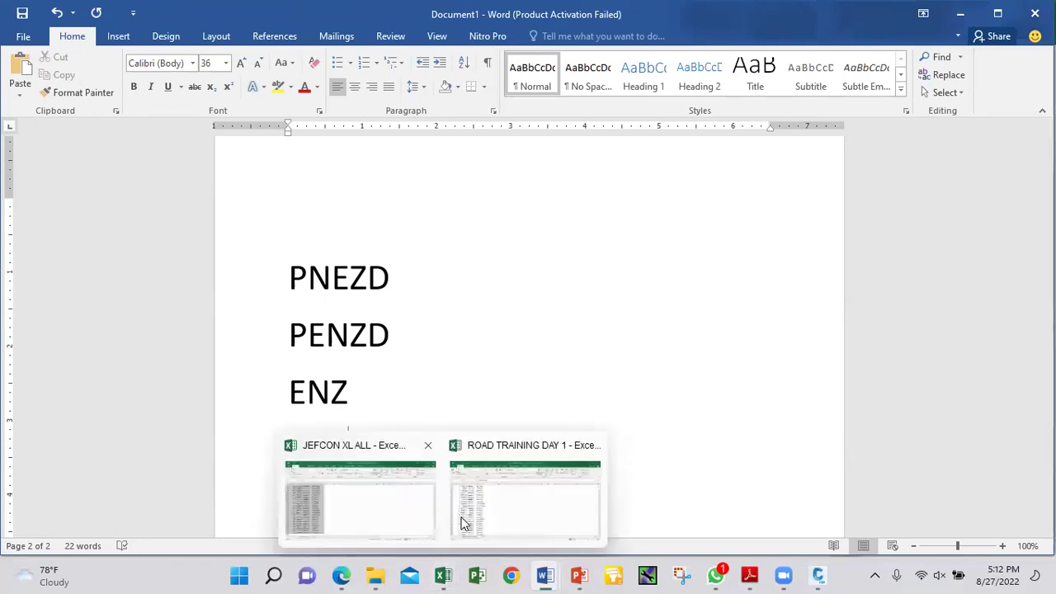
pyautogui.click(504, 516)
pyautogui.click(96, 176)
pyautogui.moveTo(119, 191); pyautogui.dragTo(178, 440)
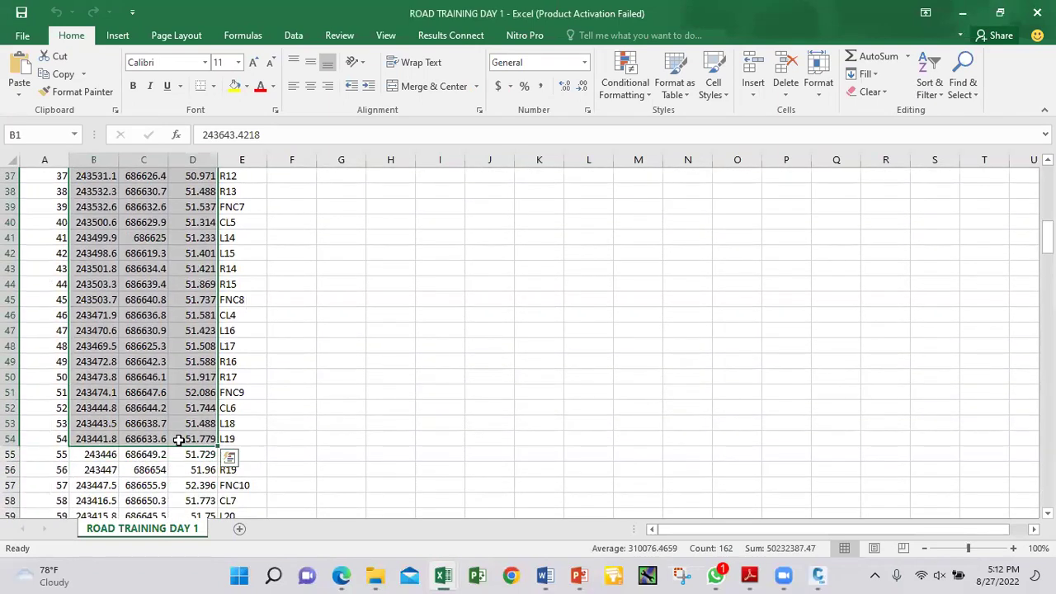
pyautogui.hotkey('ctrl', 'c')
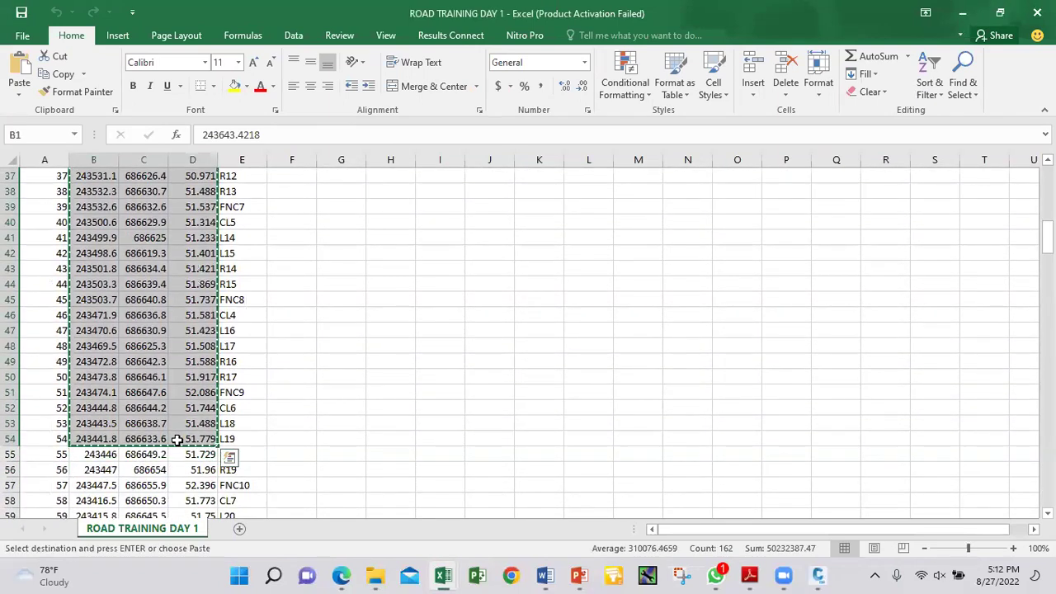
pyautogui.hotkey('ctrl', 'n')
pyautogui.hotkey('ctrl', 'v')
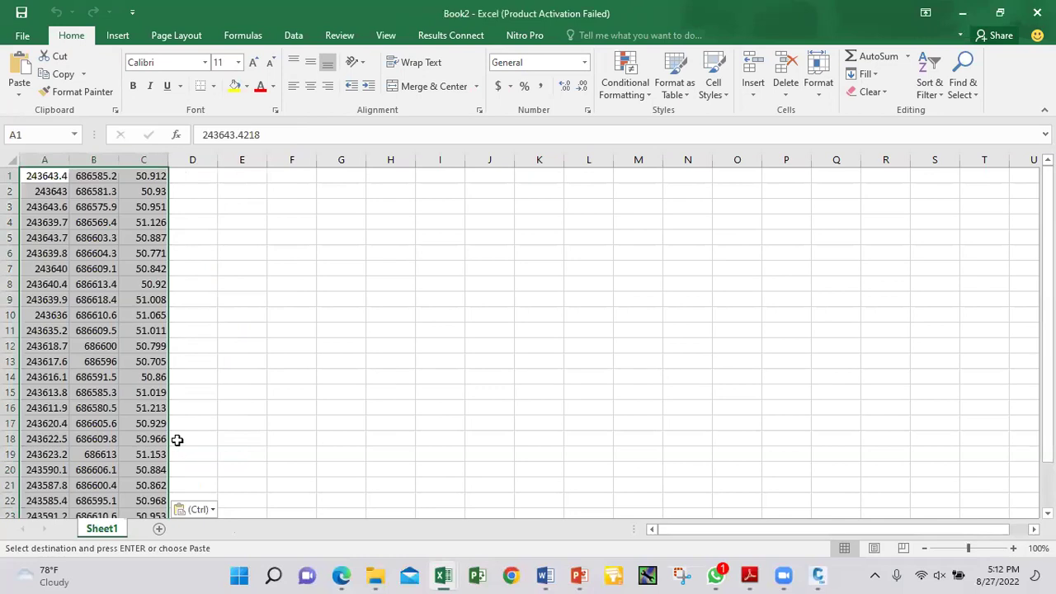
pyautogui.click(54, 190)
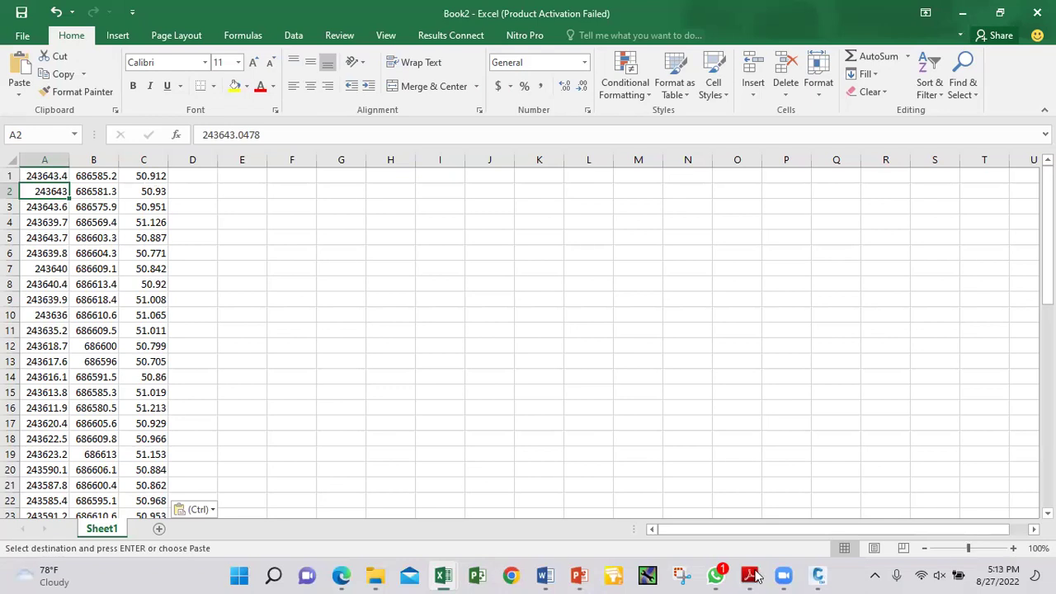
# Switch to Civil 3D and preview the ENZ and PENZ comma-delimited formats in the Import Points dialog
pyautogui.moveTo(818, 575)
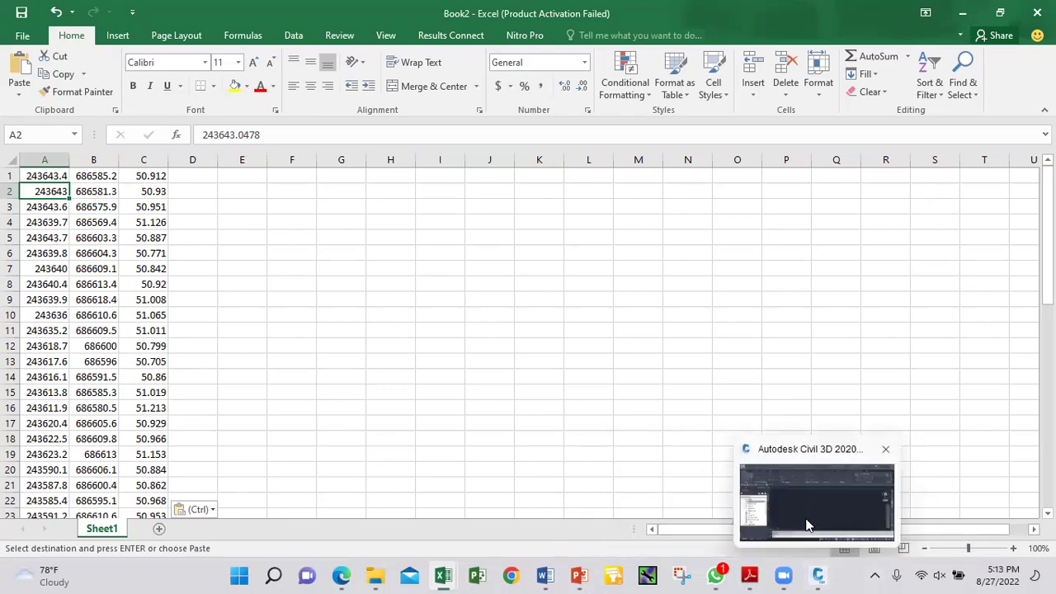
pyautogui.click(808, 526)
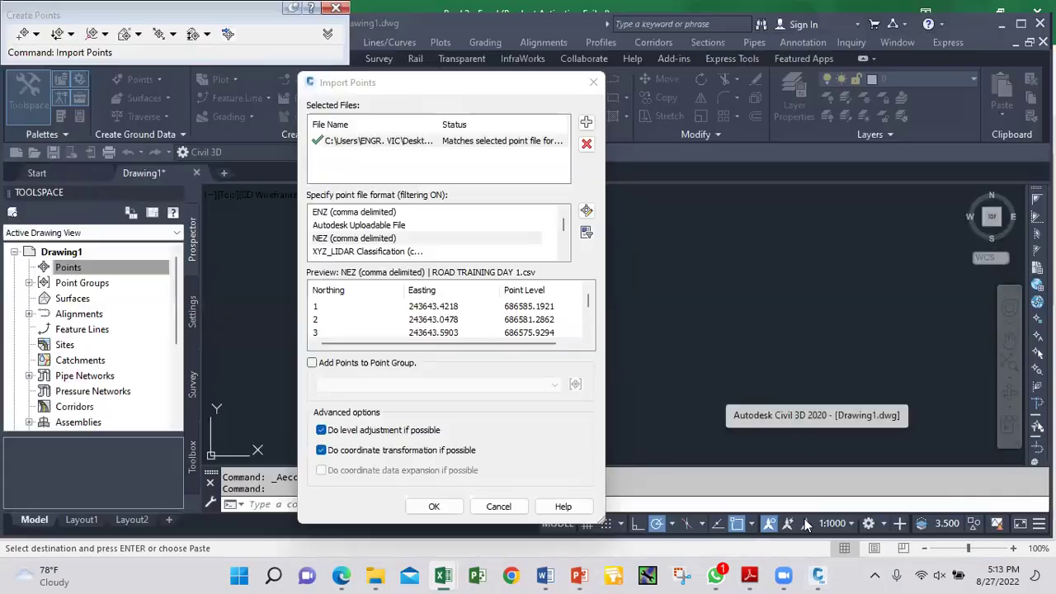
pyautogui.click(342, 213)
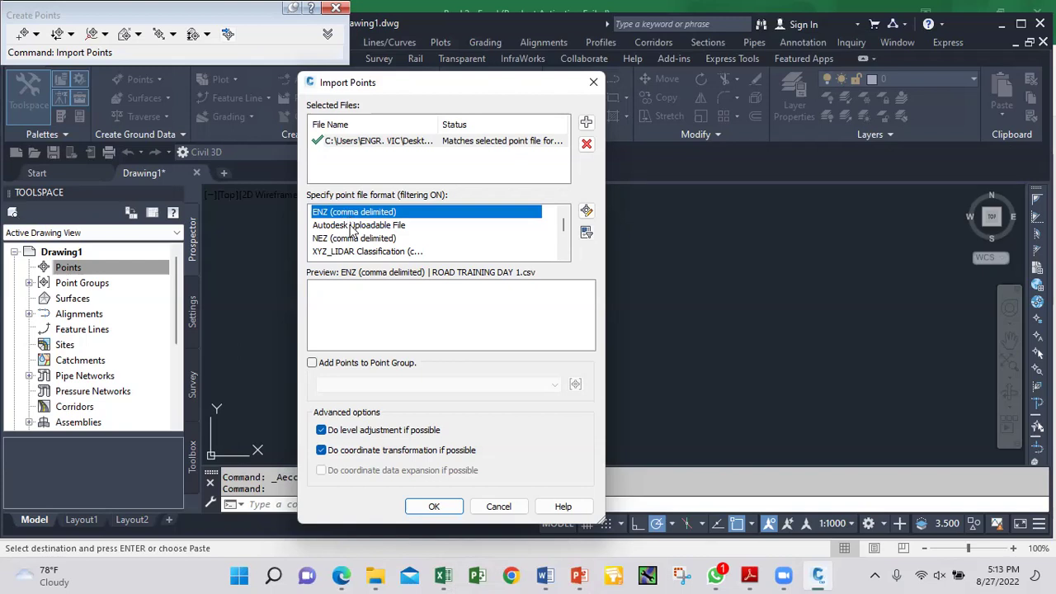
pyautogui.click(565, 255)
pyautogui.click(564, 255)
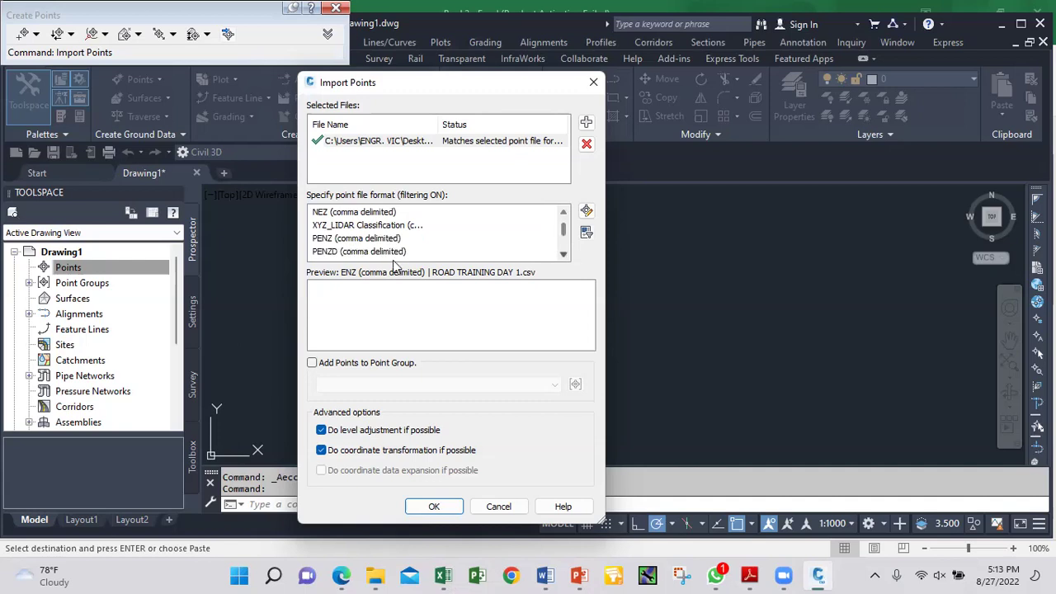
pyautogui.click(335, 238)
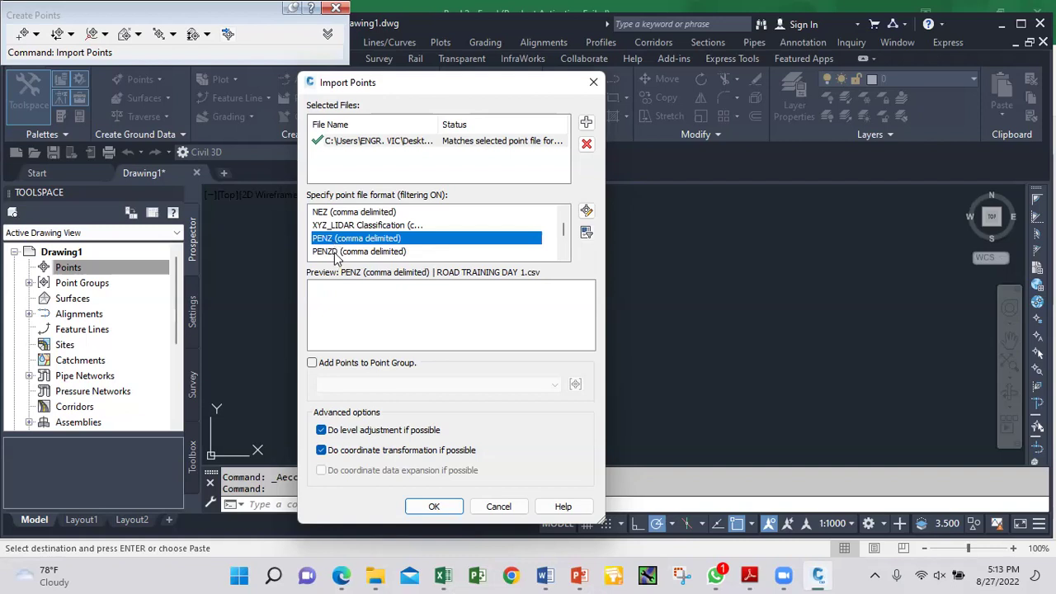
# Switch to the JEFCON XL ALL workbook and examine the column order in its first rows
pyautogui.moveTo(446, 575)
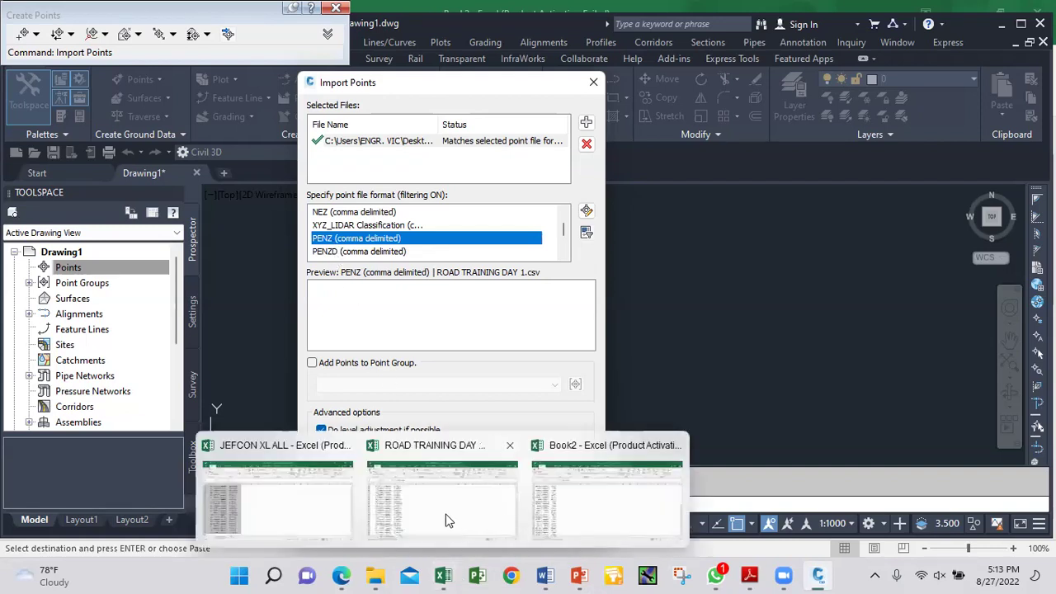
pyautogui.click(306, 493)
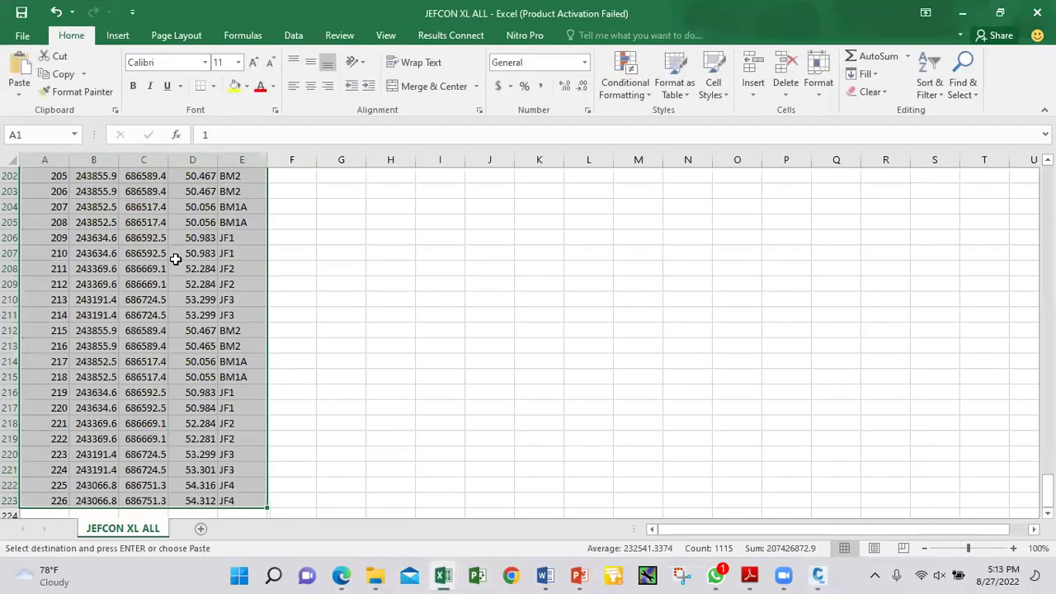
pyautogui.scroll(20, 176, 259)
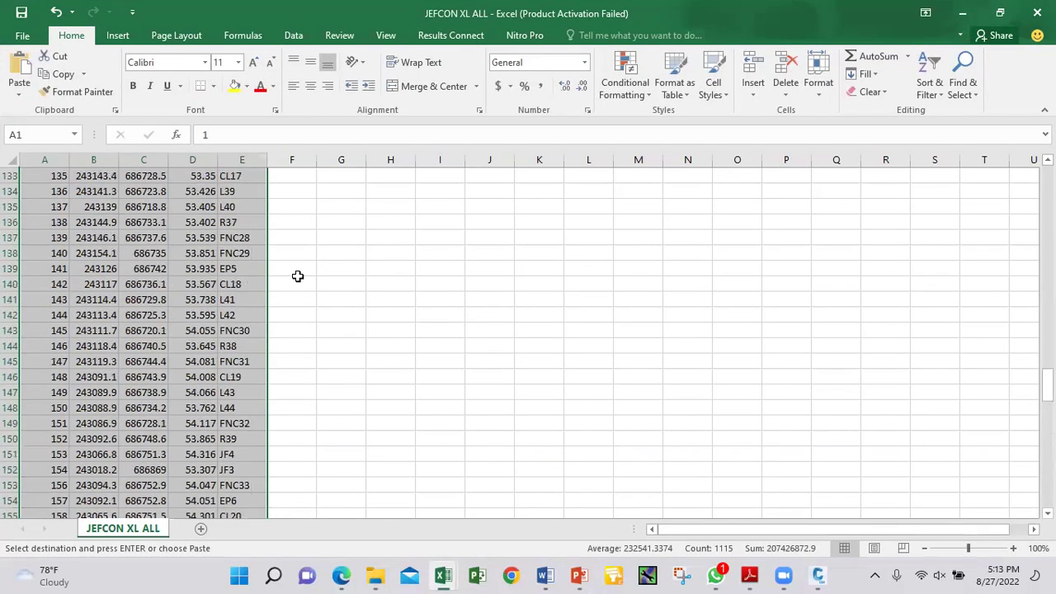
pyautogui.click(390, 284)
pyautogui.scroll(20, 132, 222)
pyautogui.scroll(11, 132, 222)
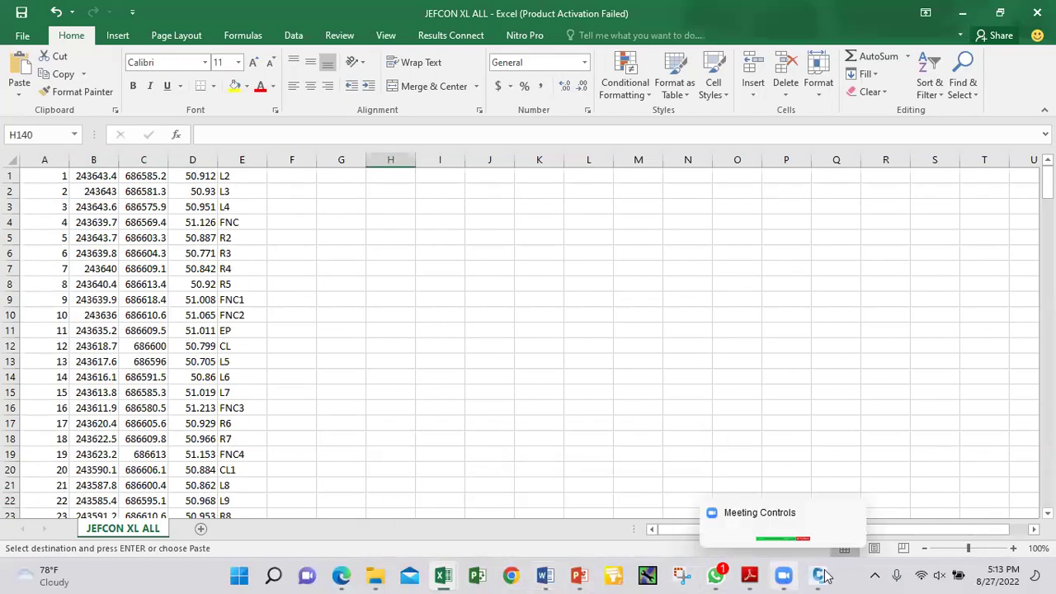
# Return to Civil 3D and go through the PENZD, PNE, PNEZ and PNEZD comma-delimited point file formats
pyautogui.moveTo(821, 575)
pyautogui.click(815, 505)
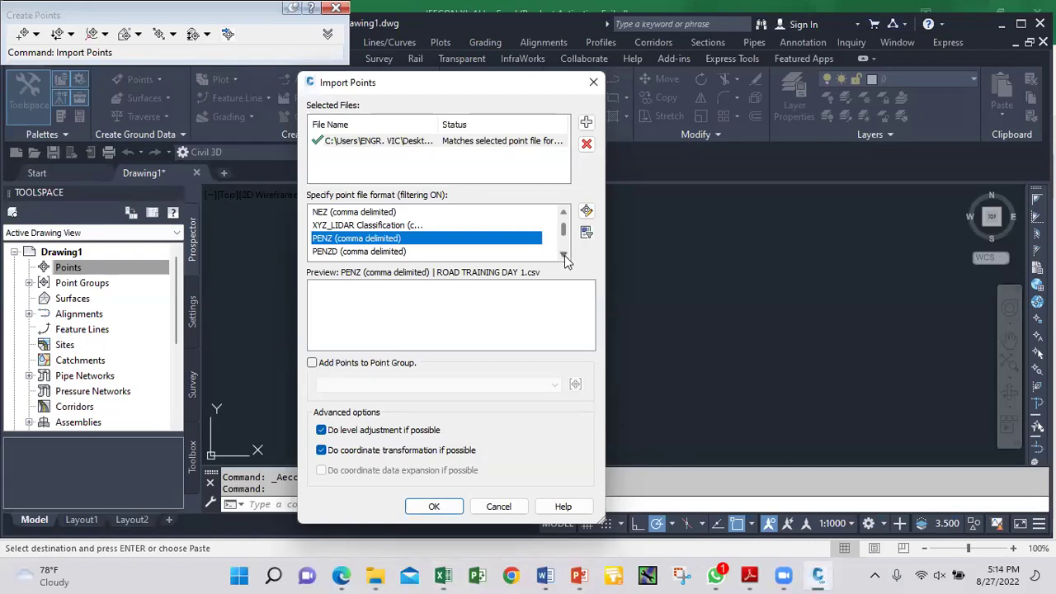
pyautogui.click(565, 256)
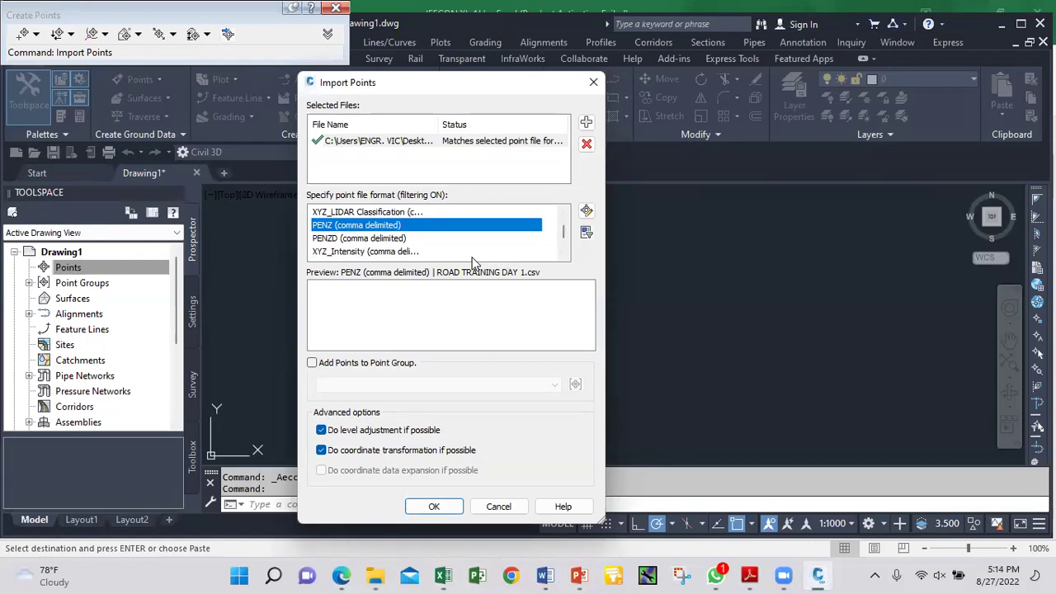
pyautogui.click(388, 240)
pyautogui.click(564, 256)
pyautogui.click(565, 256)
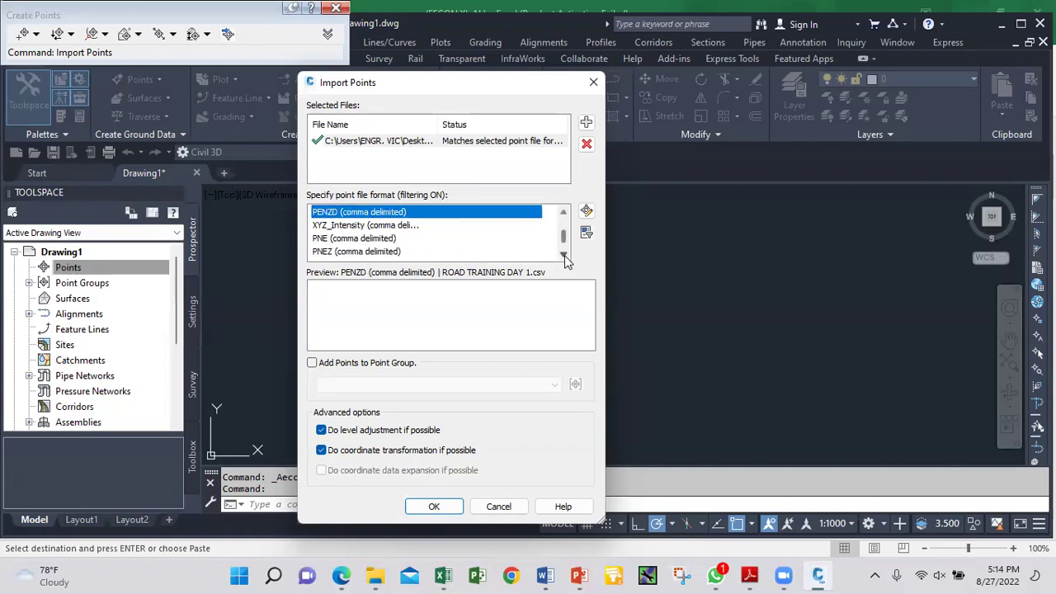
pyautogui.click(357, 239)
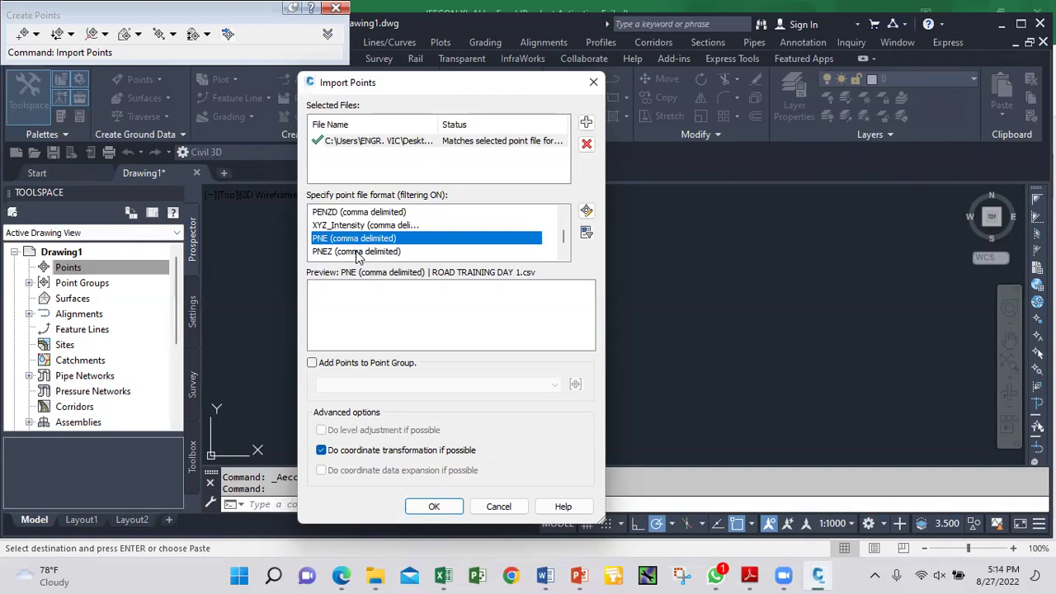
pyautogui.click(358, 252)
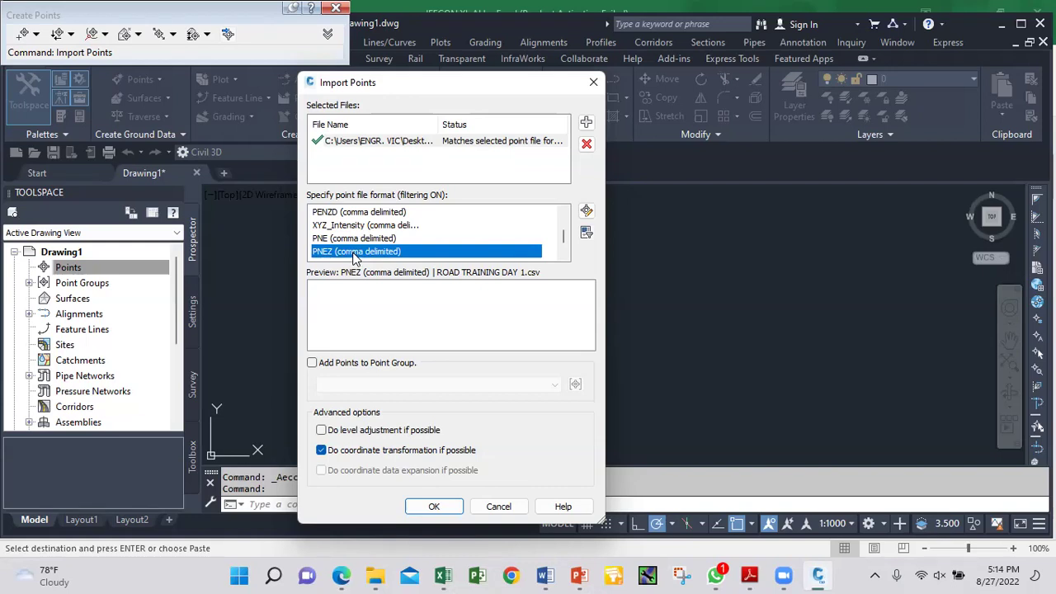
pyautogui.scroll(-1, 565, 247)
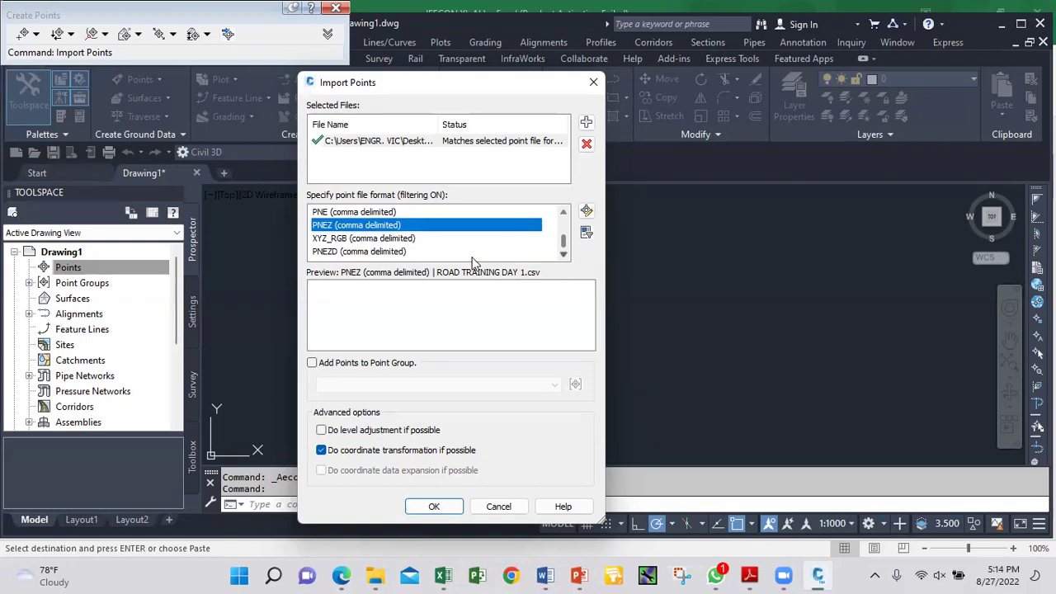
pyautogui.click(367, 252)
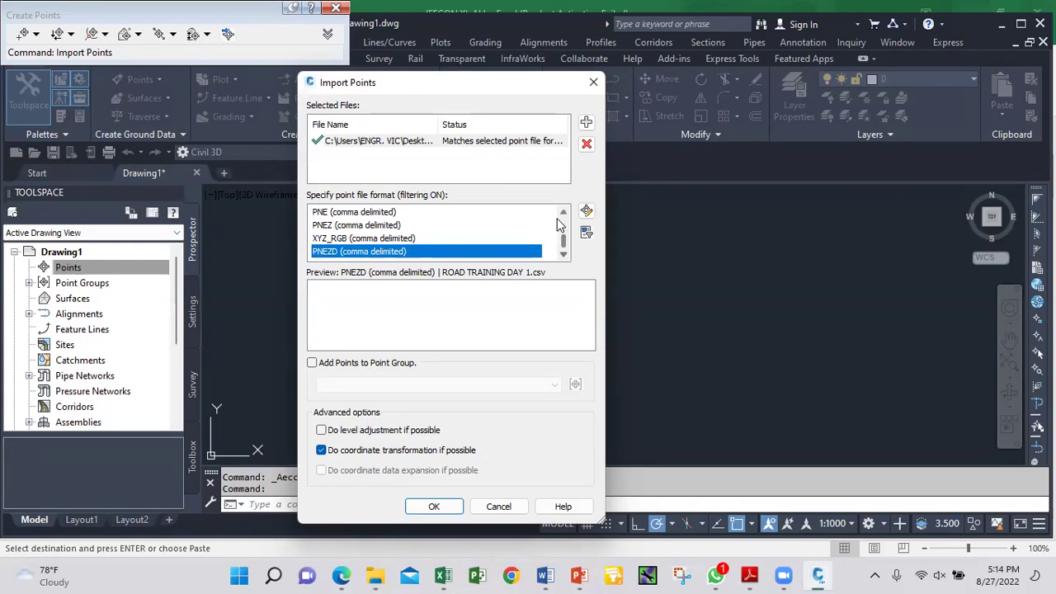
# Recheck the PENZD and ENZ comma-delimited formats, and close the Import Points dialog without importing
pyautogui.click(564, 212)
pyautogui.click(564, 212)
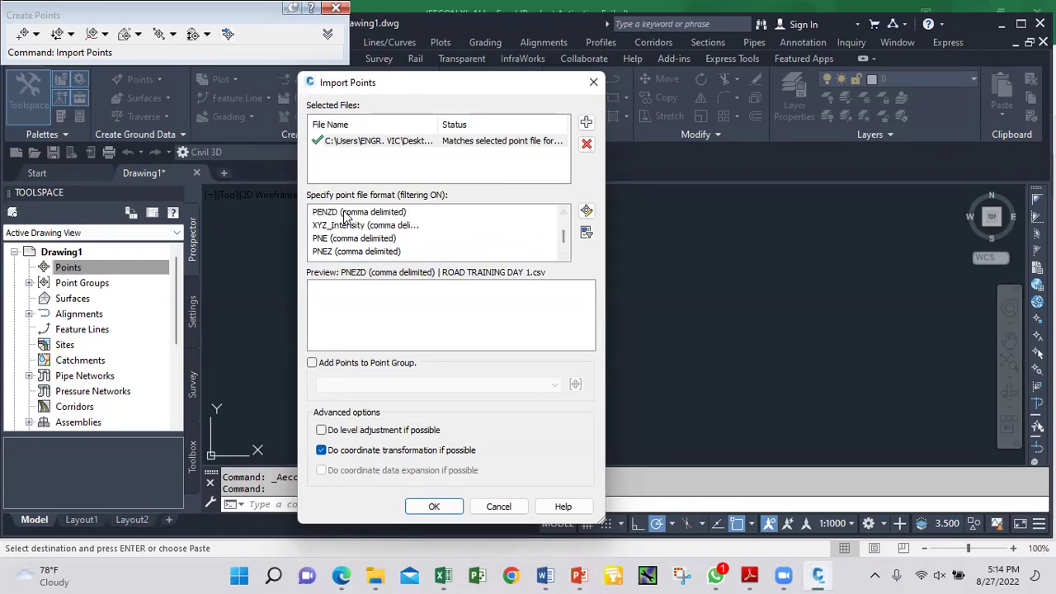
pyautogui.click(346, 213)
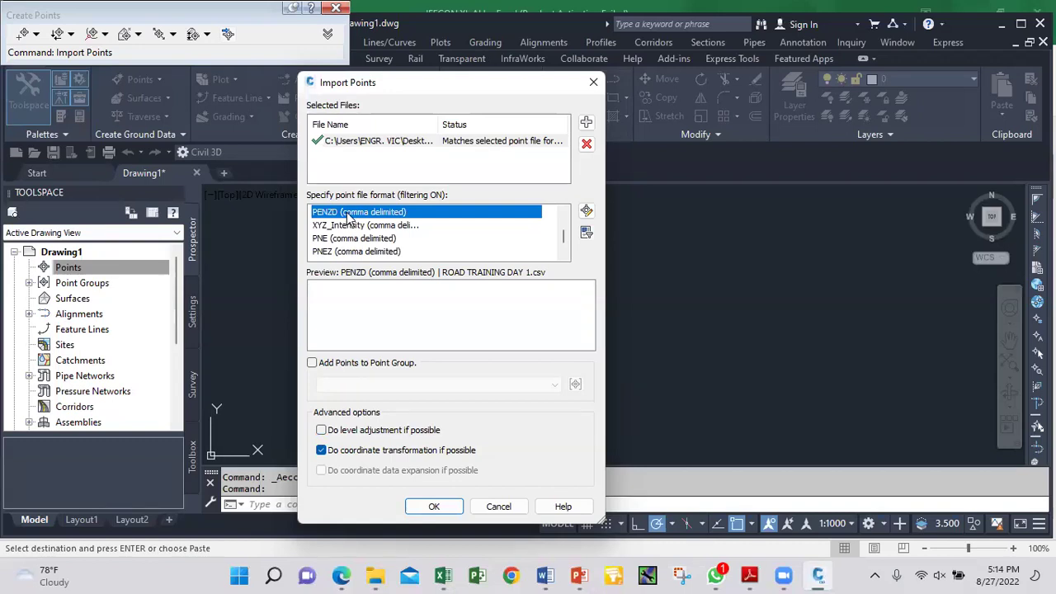
pyautogui.moveTo(494, 76); pyautogui.dragTo(448, 25)
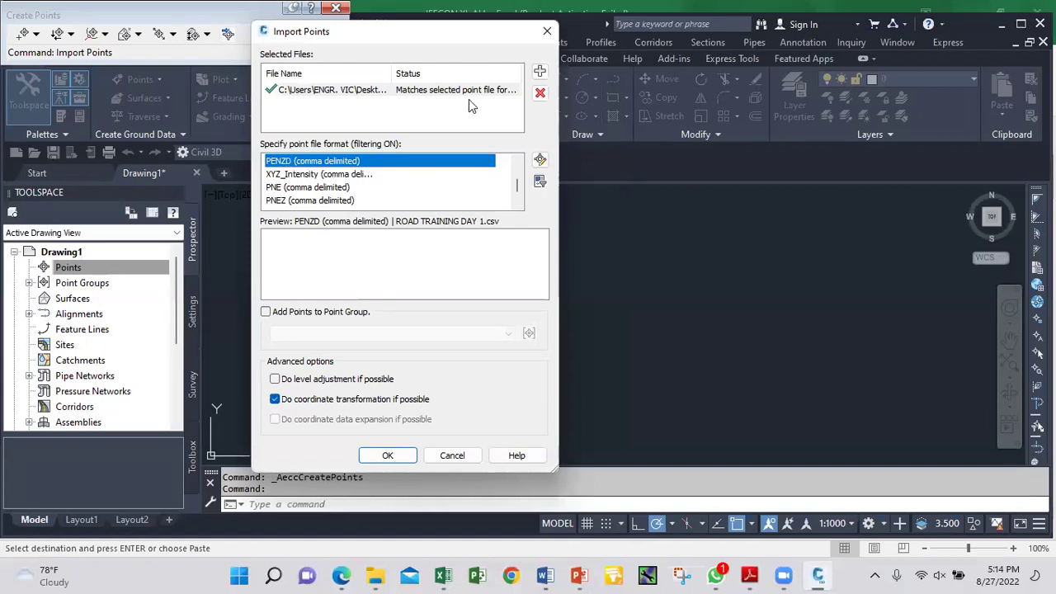
pyautogui.scroll(2, 335, 186)
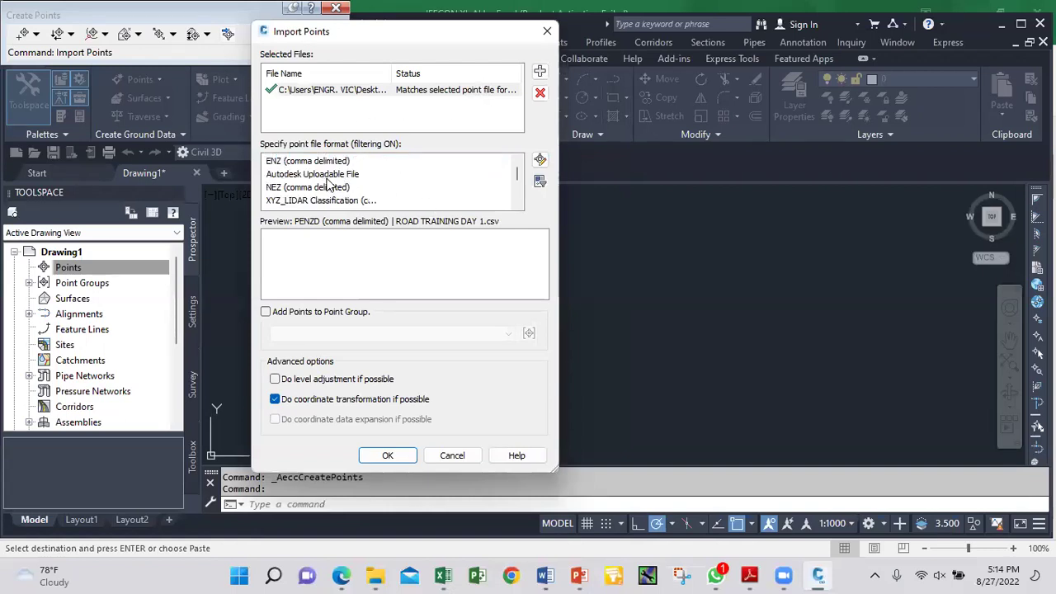
pyautogui.click(312, 163)
pyautogui.scroll(-1, 371, 191)
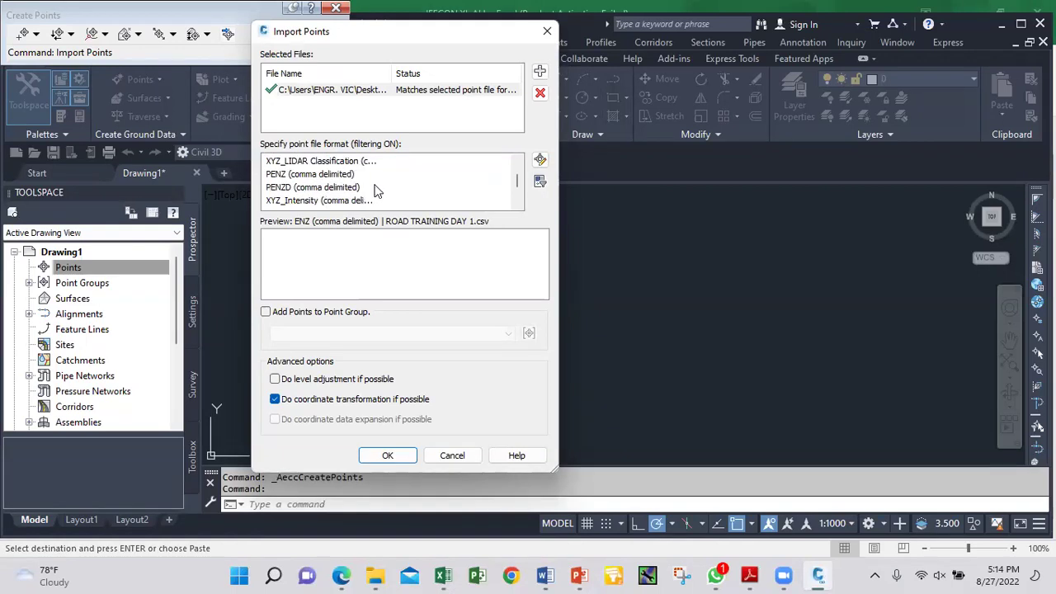
pyautogui.click(547, 31)
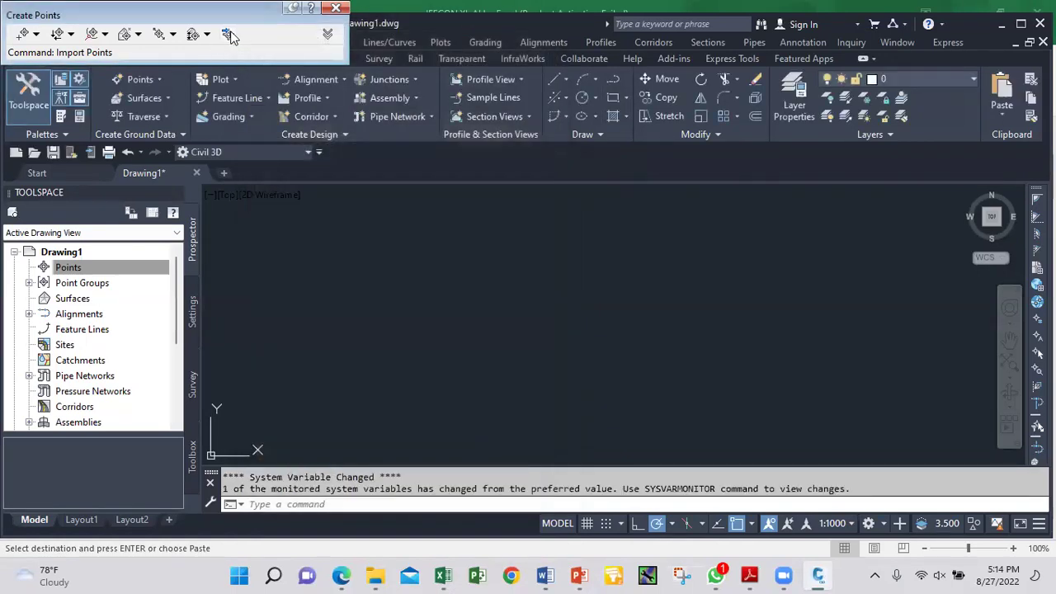
# Reopen Import Points and add the ROAD TRAINING DAY 1 CSV file from the Desktop as the source file
pyautogui.click(229, 36)
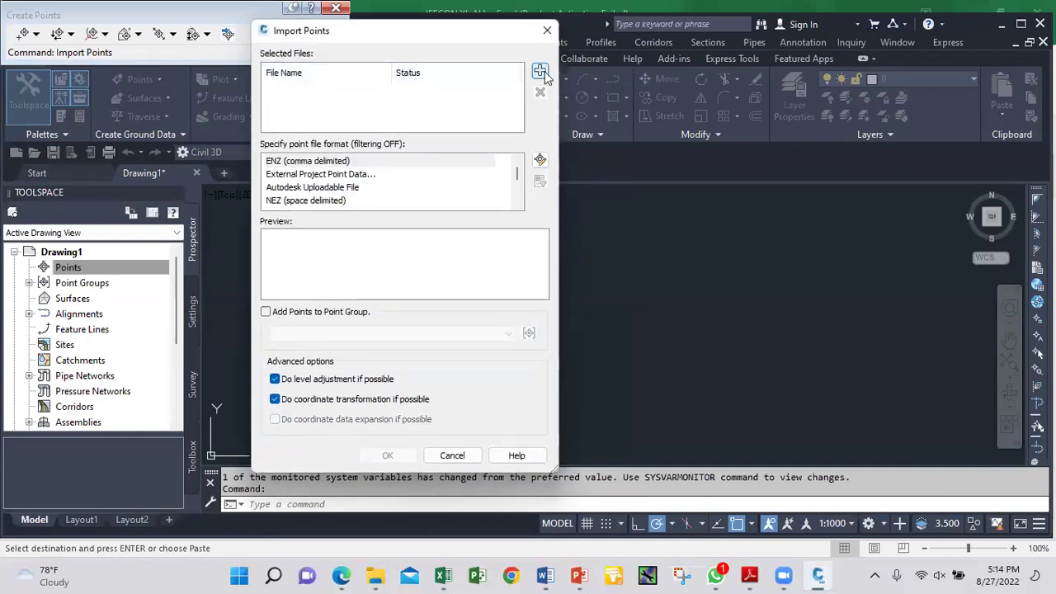
pyautogui.click(541, 73)
pyautogui.scroll(-1, 462, 347)
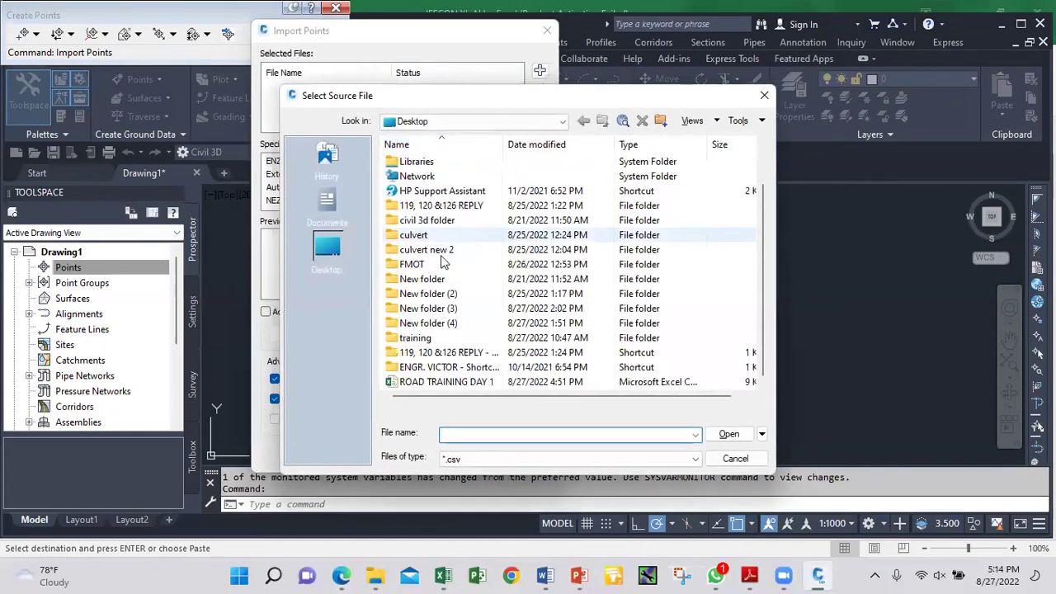
pyautogui.click(468, 382)
pyautogui.click(728, 434)
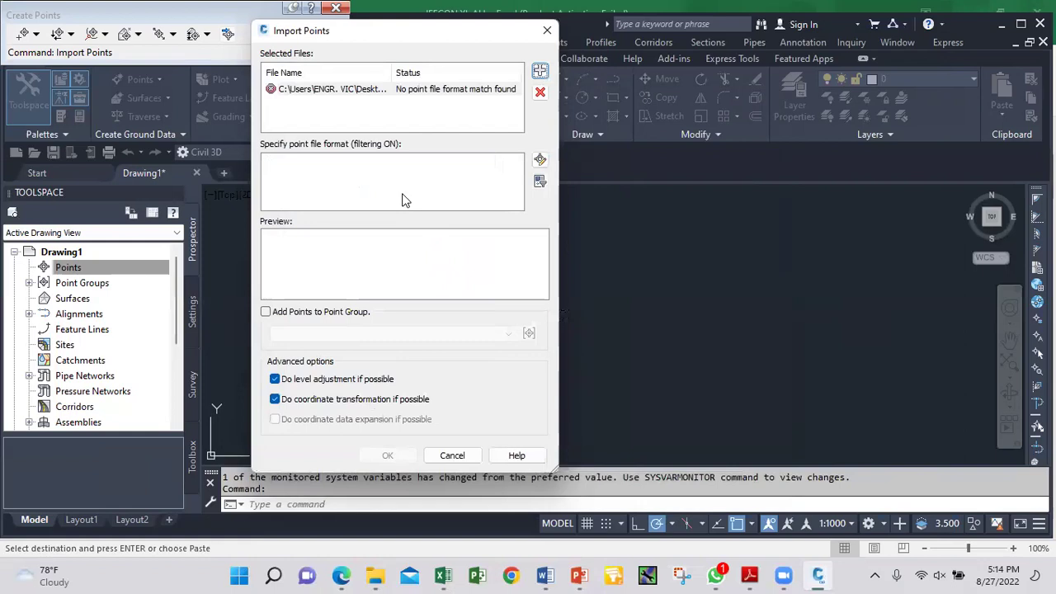
# Switch to the Book2 workbook in Excel and close it without saving
pyautogui.click(445, 576)
pyautogui.click(596, 509)
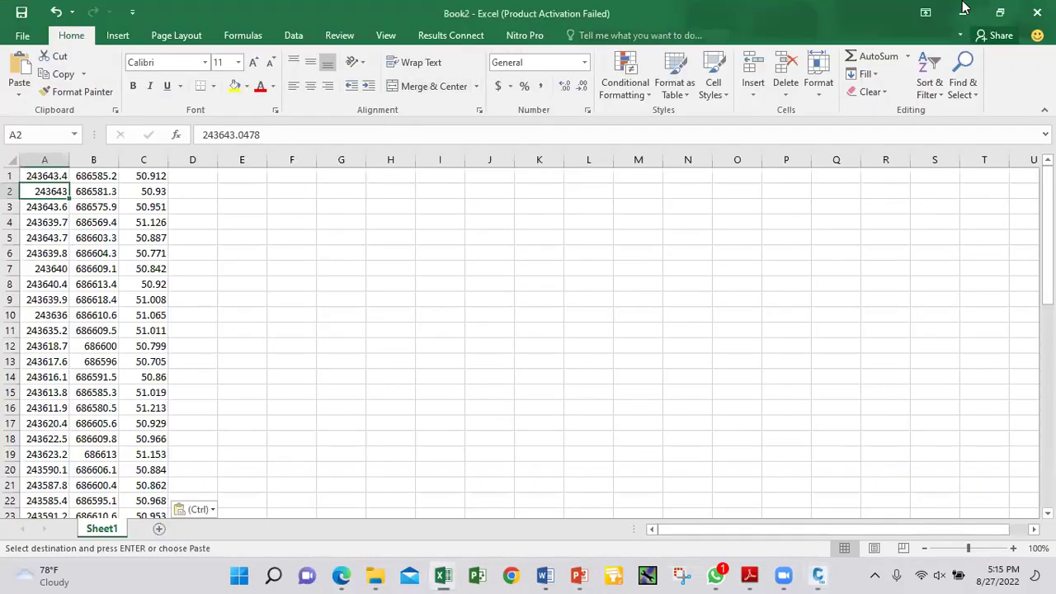
pyautogui.click(1037, 12)
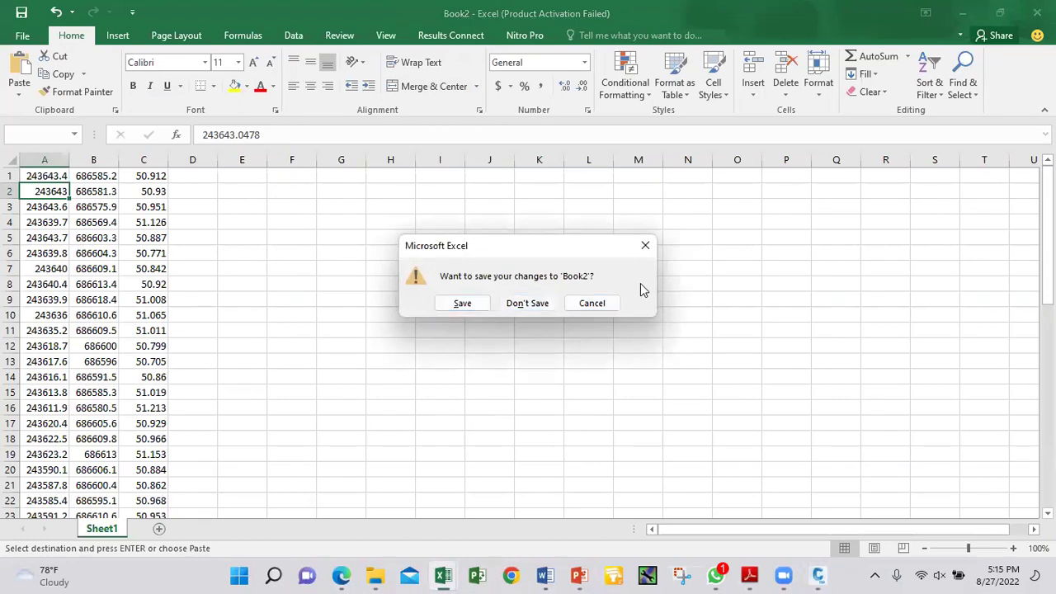
pyautogui.click(527, 303)
# Try to close the ROAD TRAINING DAY 1 workbook, dismiss the clipboard prompt, and switch back to Civil 3D
pyautogui.click(1037, 12)
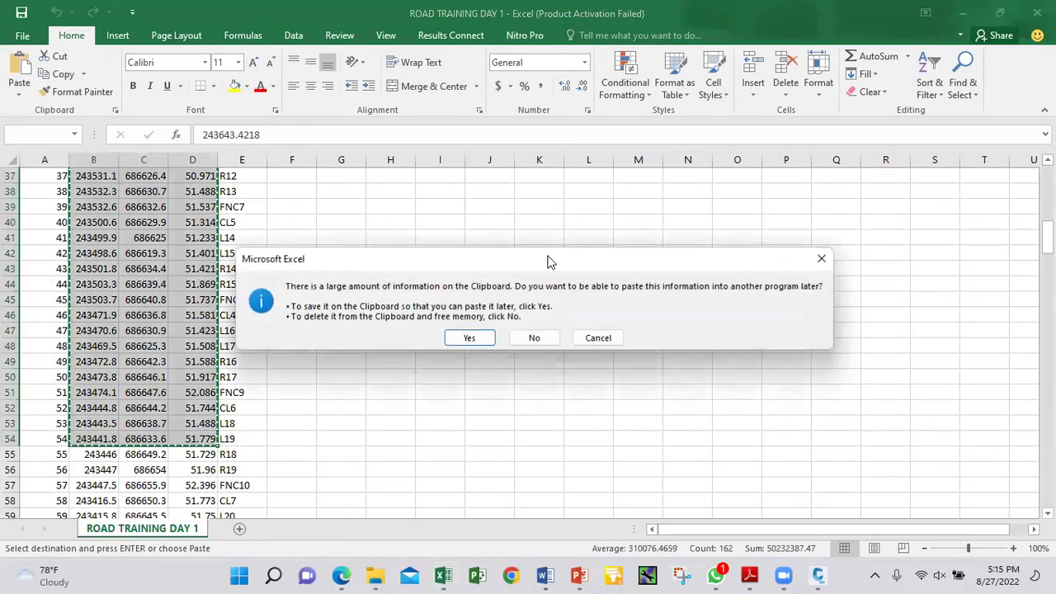
pyautogui.click(821, 259)
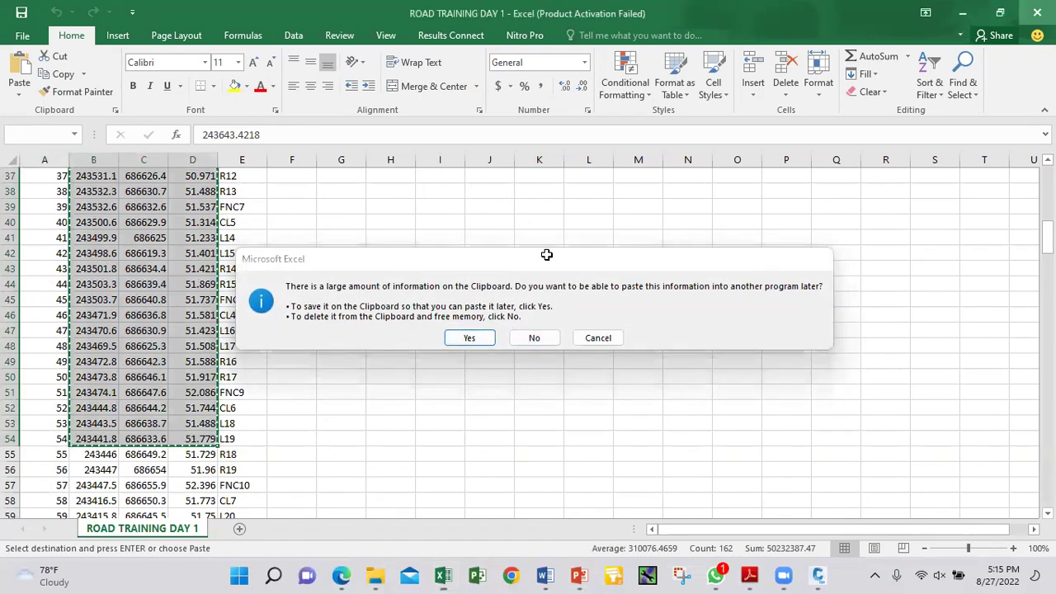
pyautogui.click(480, 237)
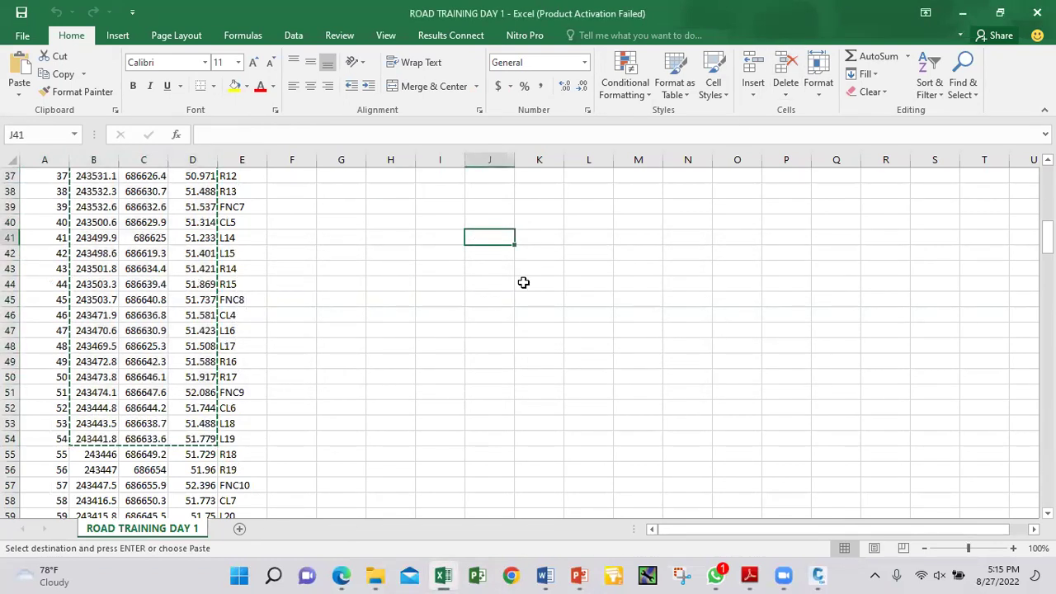
pyautogui.hotkey('alt', 'Tab')
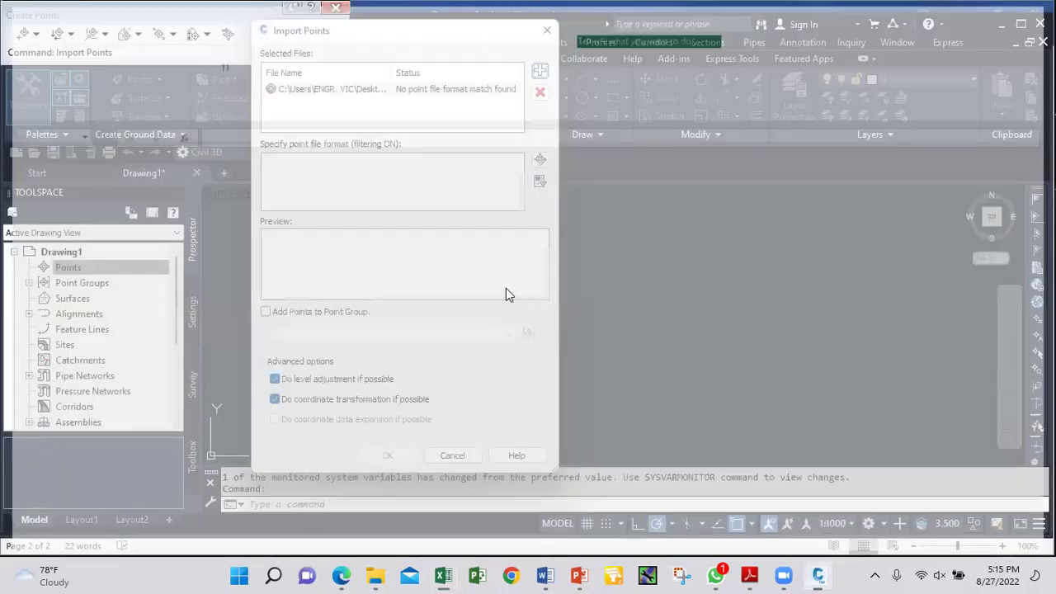
# Try to add the ROAD TRAINING DAY 1 CSV file again while the unmatched entry is still listed
pyautogui.click(540, 71)
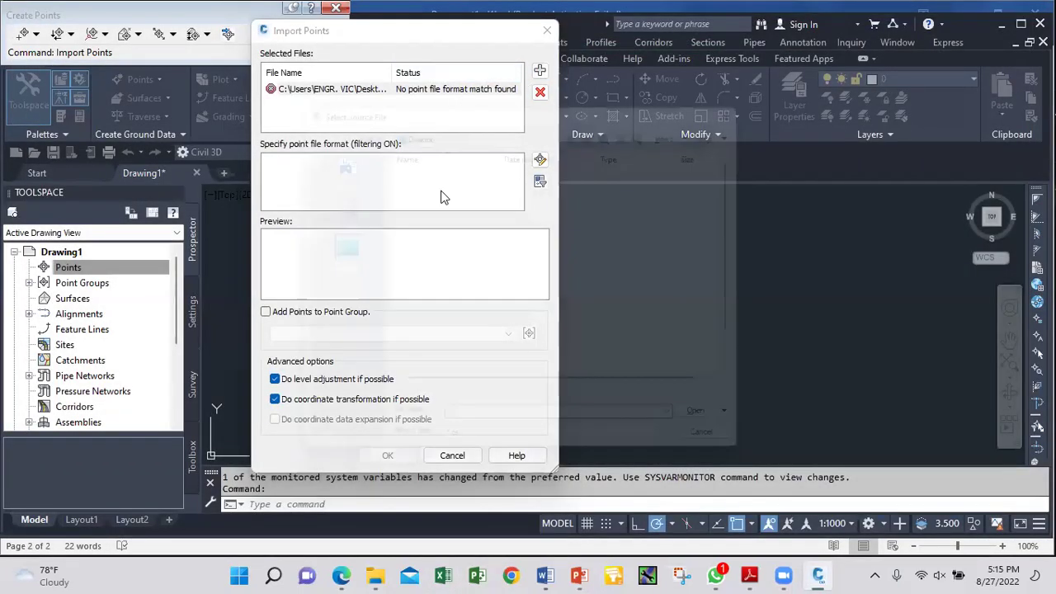
pyautogui.scroll(-1, 537, 314)
pyautogui.click(462, 382)
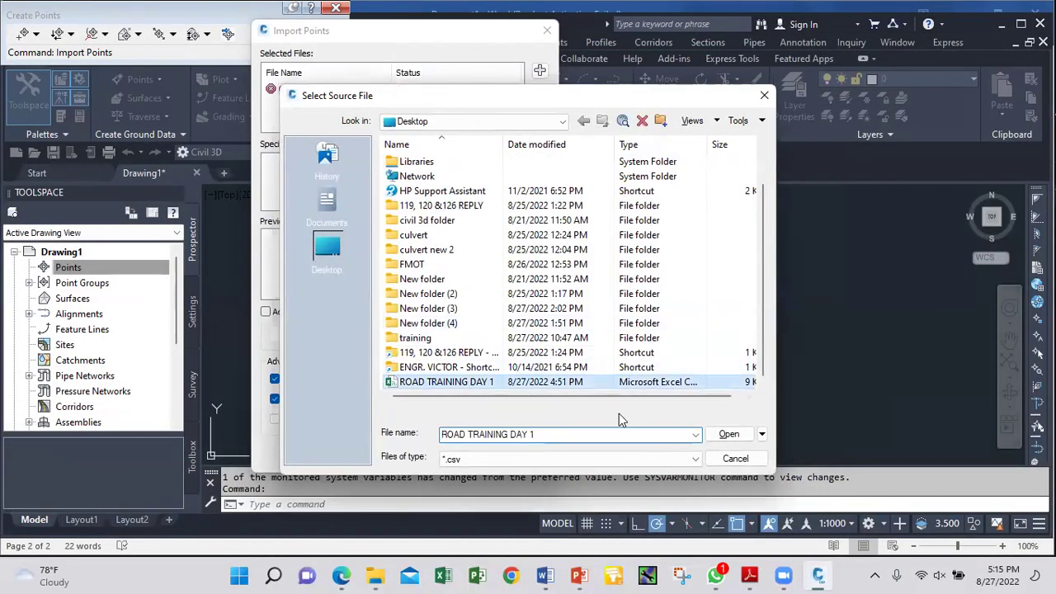
pyautogui.click(730, 435)
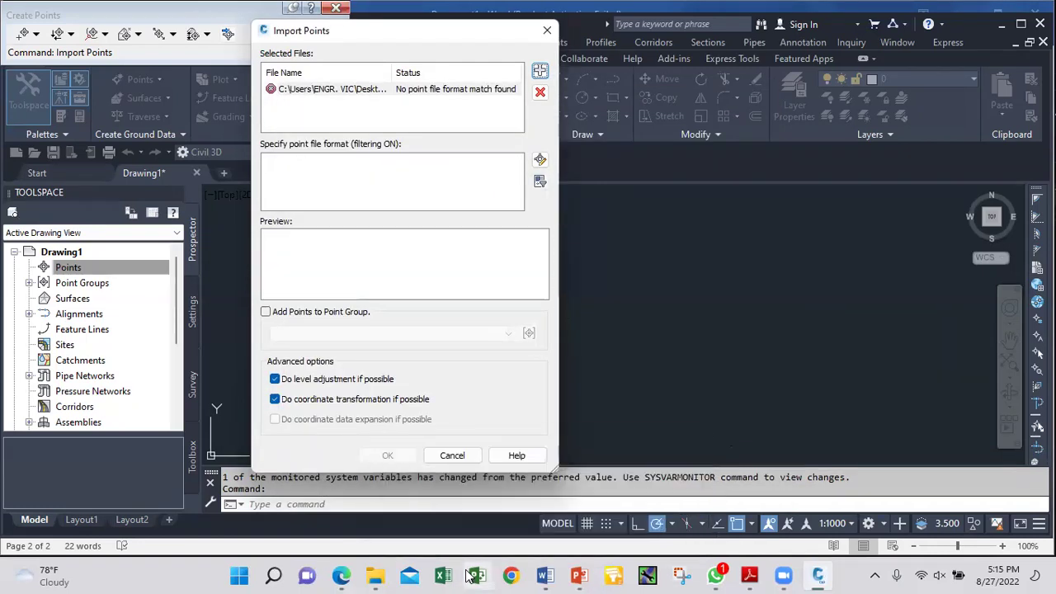
# Remove the unmatched source file from the import list and add the ROAD TRAINING DAY 1 CSV file from the Desktop again
pyautogui.click(539, 89)
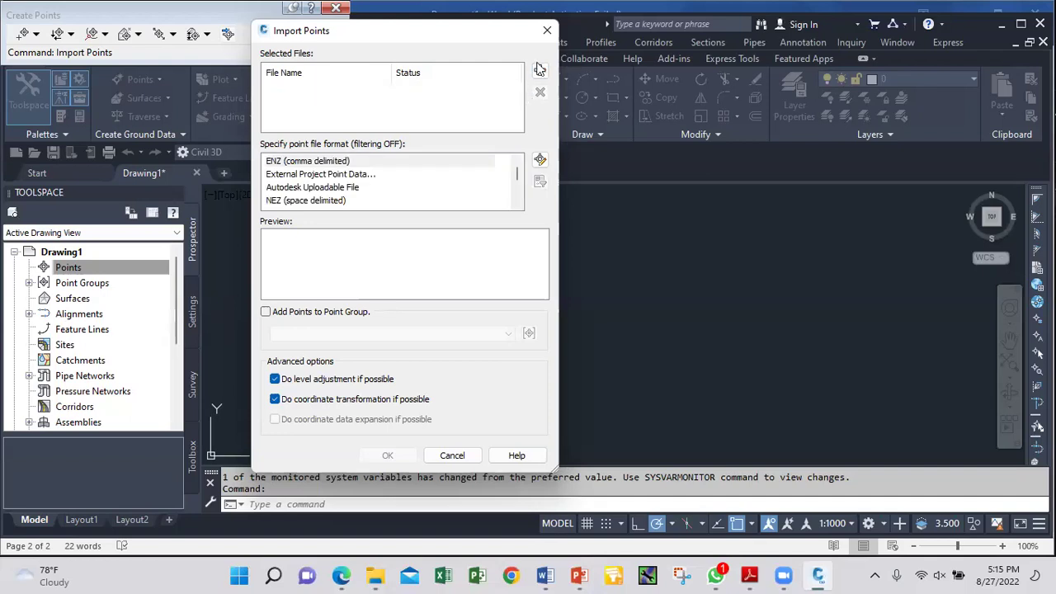
pyautogui.click(540, 72)
pyautogui.scroll(-1, 437, 280)
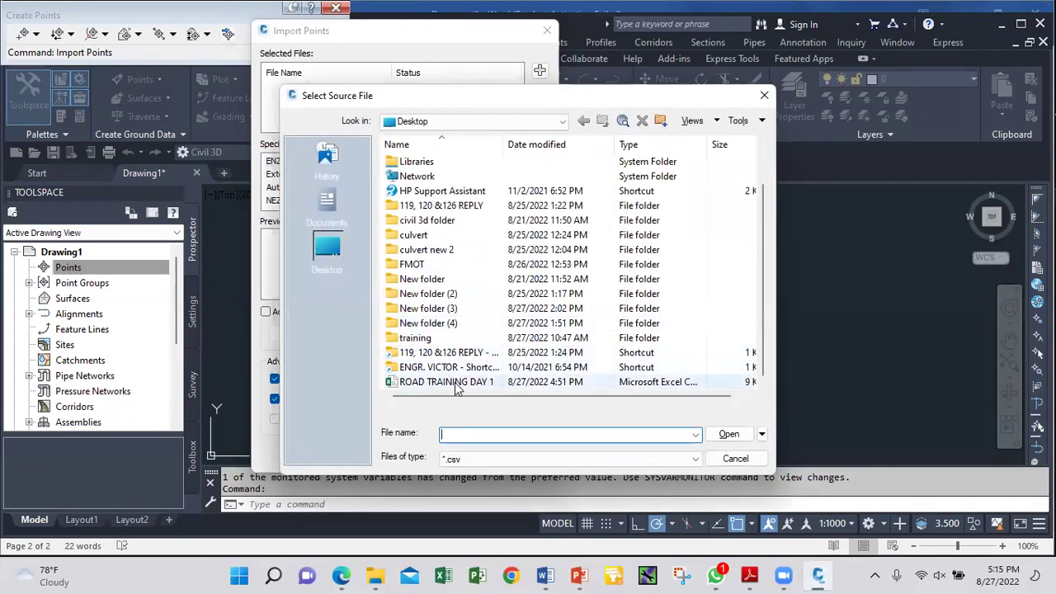
pyautogui.click(447, 381)
pyautogui.click(736, 437)
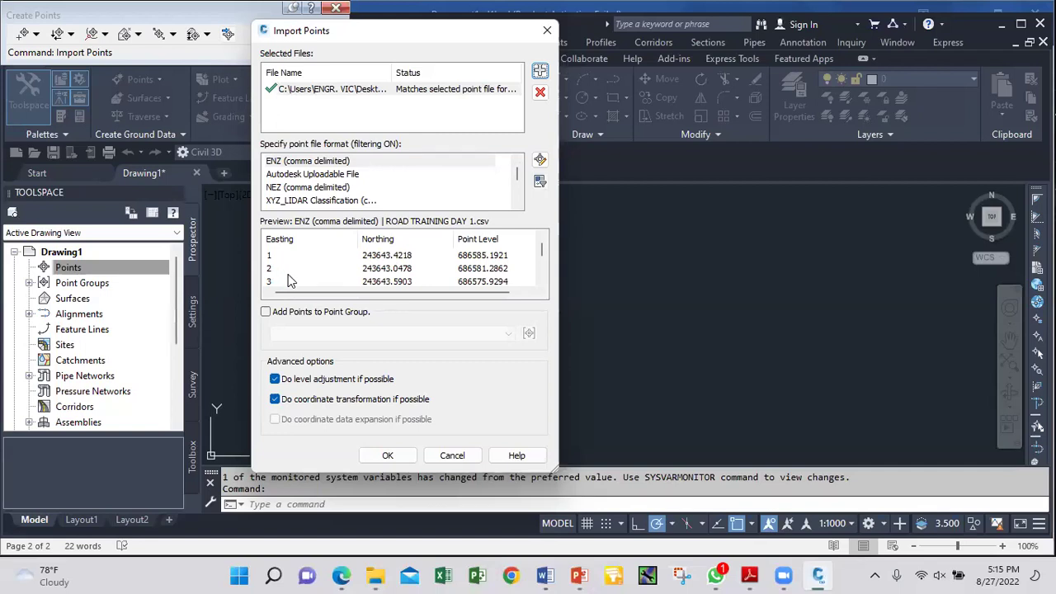
# Select the PENZD (comma delimited) point file format and check the preview columns across to the raw description
pyautogui.click(517, 205)
pyautogui.click(518, 205)
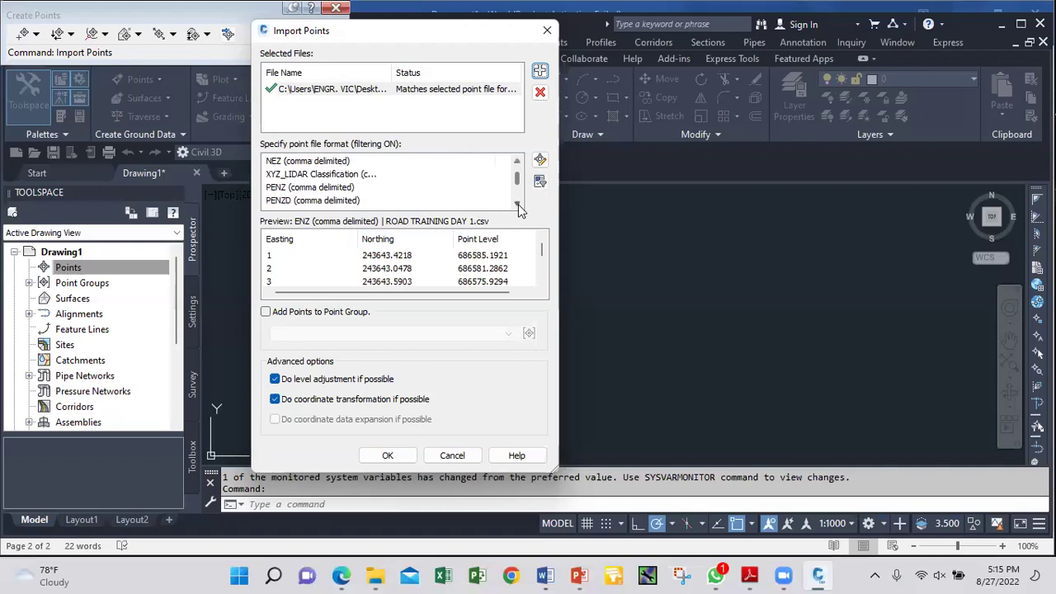
pyautogui.click(343, 201)
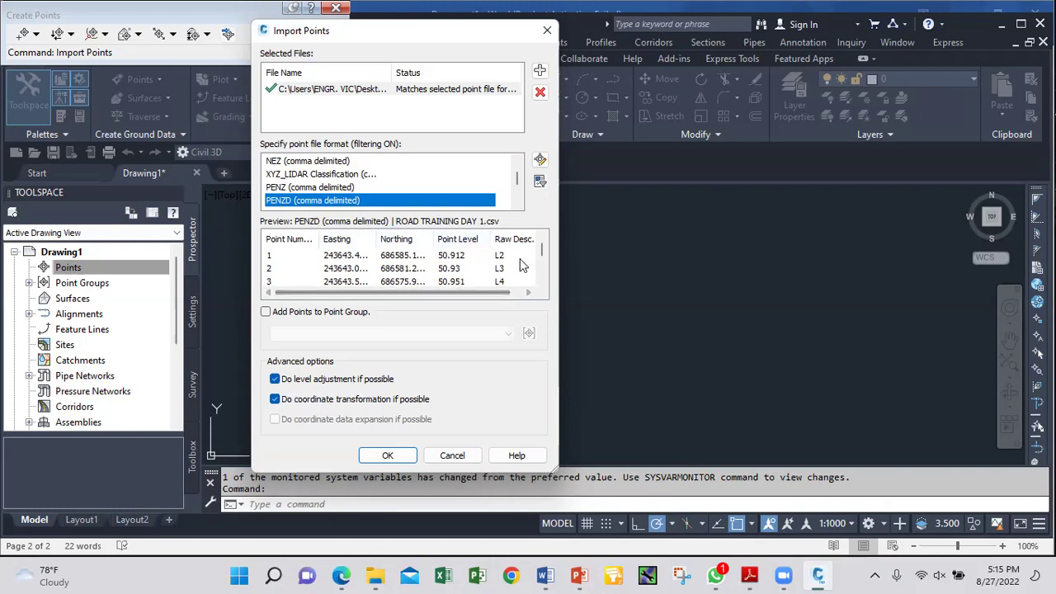
pyautogui.hscroll(1, 506, 290)
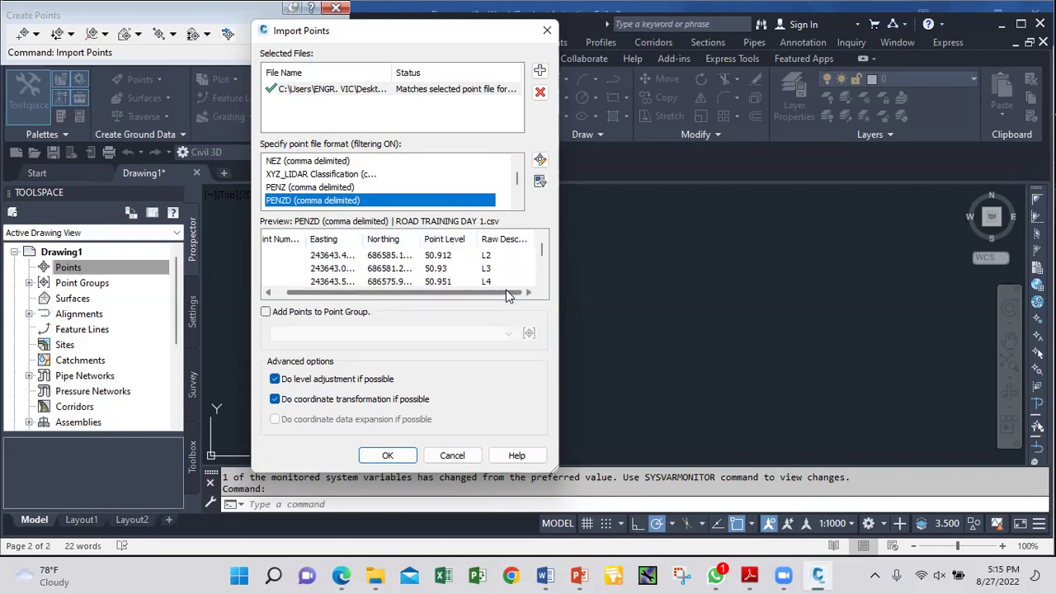
pyautogui.moveTo(506, 290); pyautogui.dragTo(445, 290)
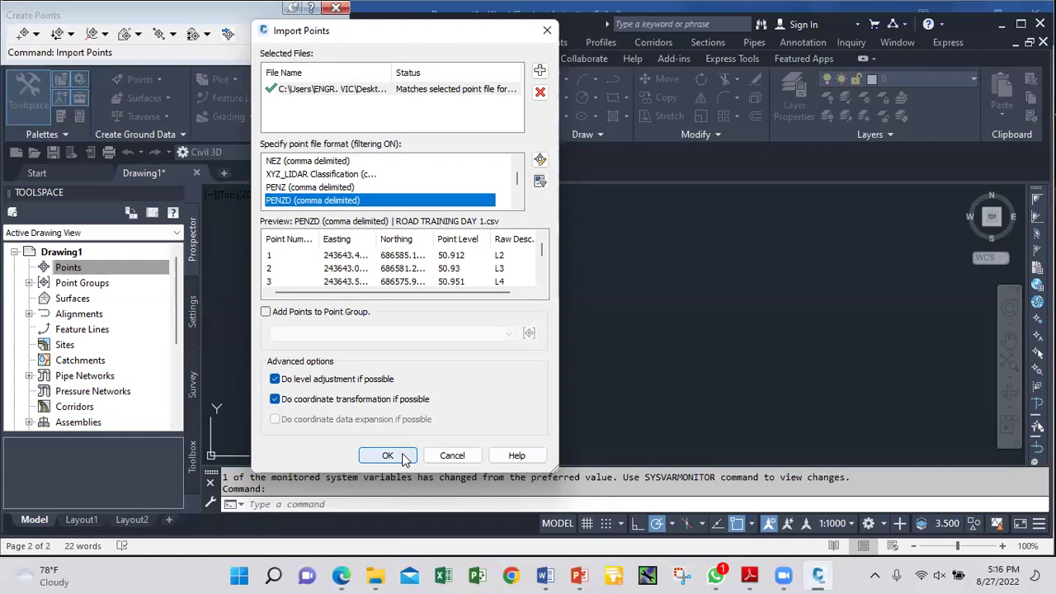
# Turn on adding the points to a point group, and dismiss the new group's name prompt without entering a name
pyautogui.click(266, 314)
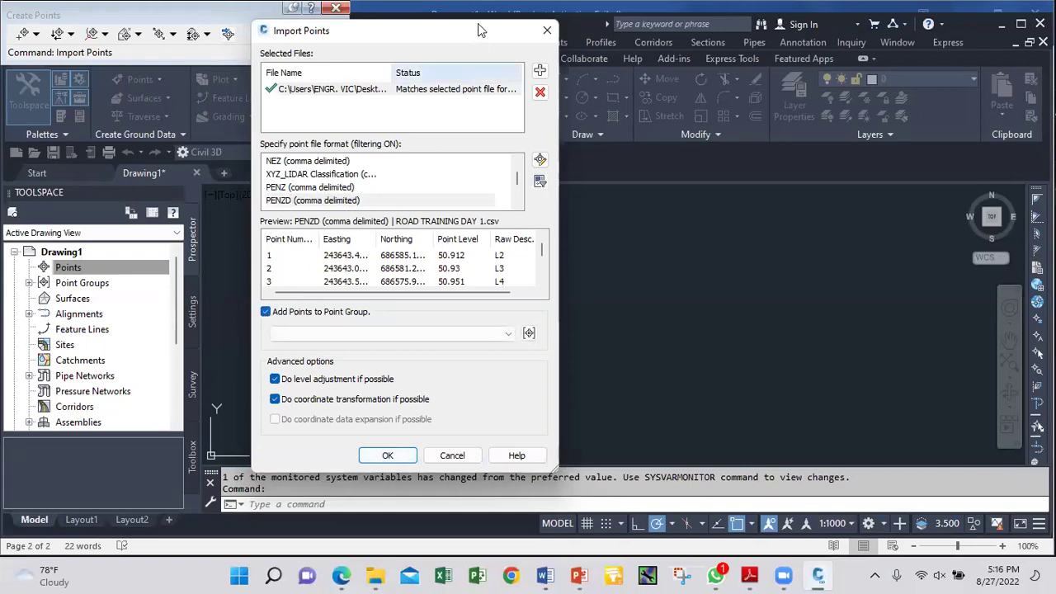
pyautogui.moveTo(470, 30); pyautogui.dragTo(433, 24)
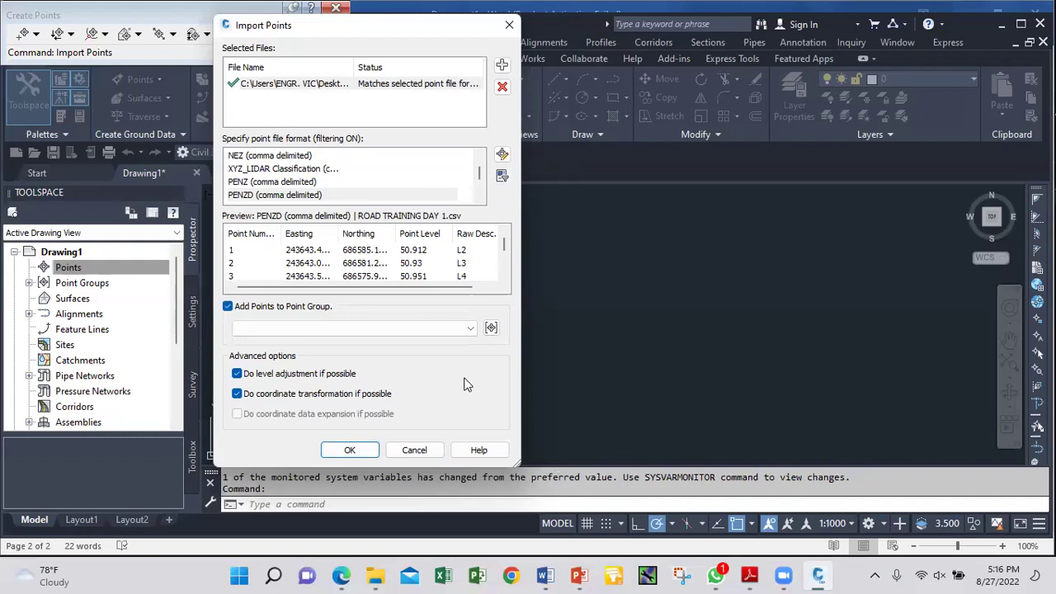
pyautogui.press('Tab')
pyautogui.press('space')
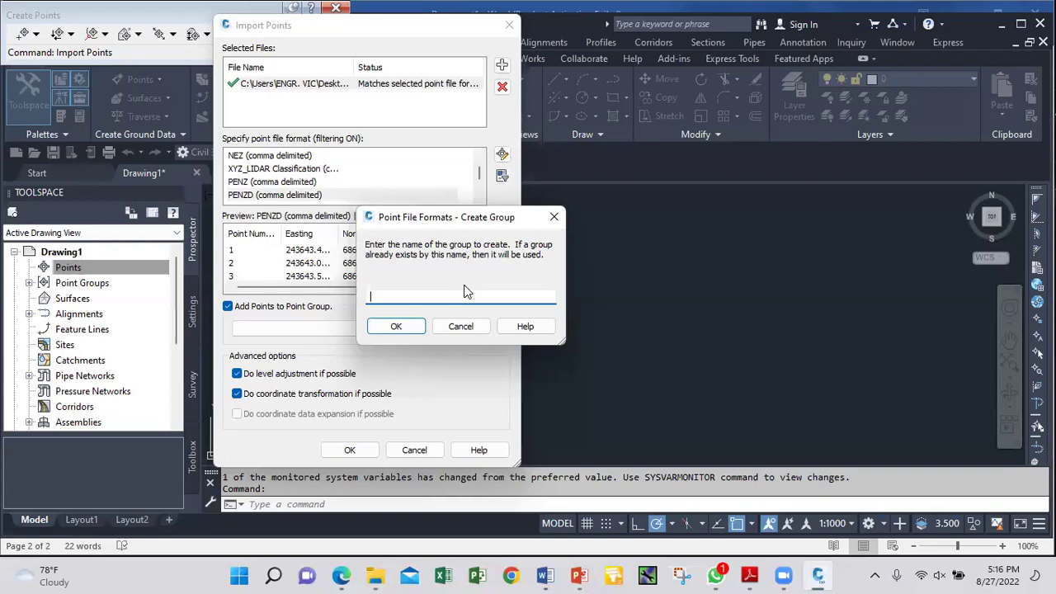
pyautogui.click(554, 217)
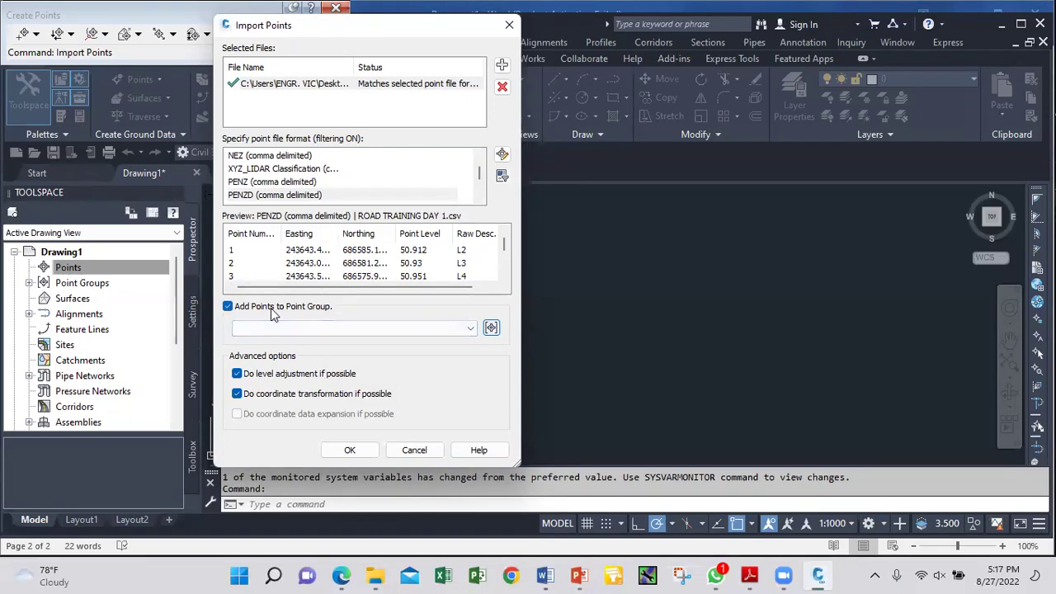
# Create a point group named ROAD TR 1 for the points, import them, and close the point creation tools
pyautogui.press('Tab')
pyautogui.press('space')
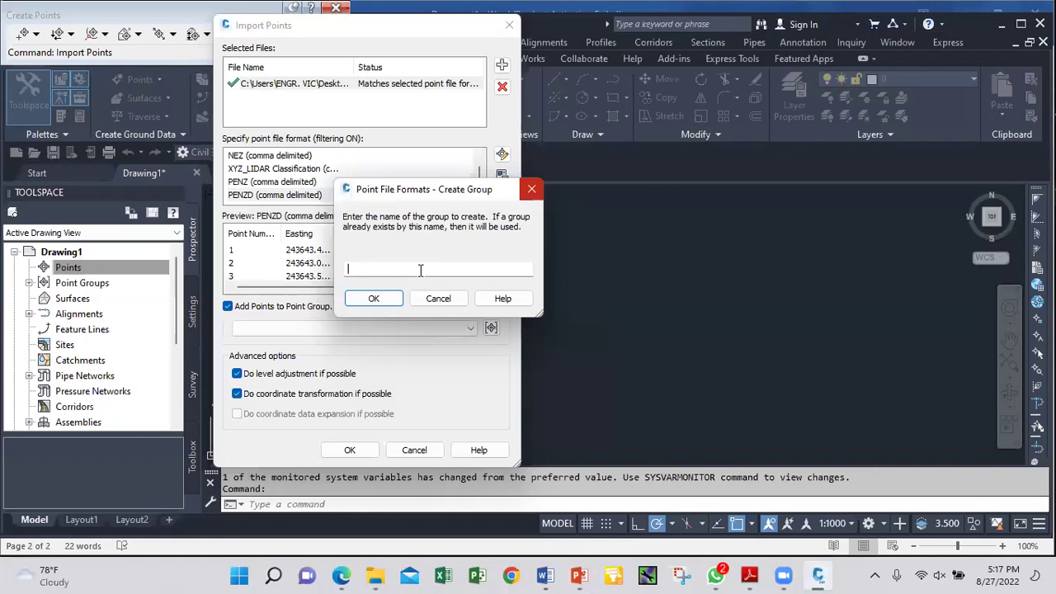
pyautogui.write('TRAINING')
pyautogui.press('BackSpace')
pyautogui.press('BackSpace')
pyautogui.press('BackSpace')
pyautogui.press('BackSpace')
pyautogui.press('BackSpace')
pyautogui.press('BackSpace')
pyautogui.press('BackSpace')
pyautogui.press('BackSpace')
pyautogui.press('BackSpace')
pyautogui.write('ROAD TR 1')
pyautogui.press('Return')
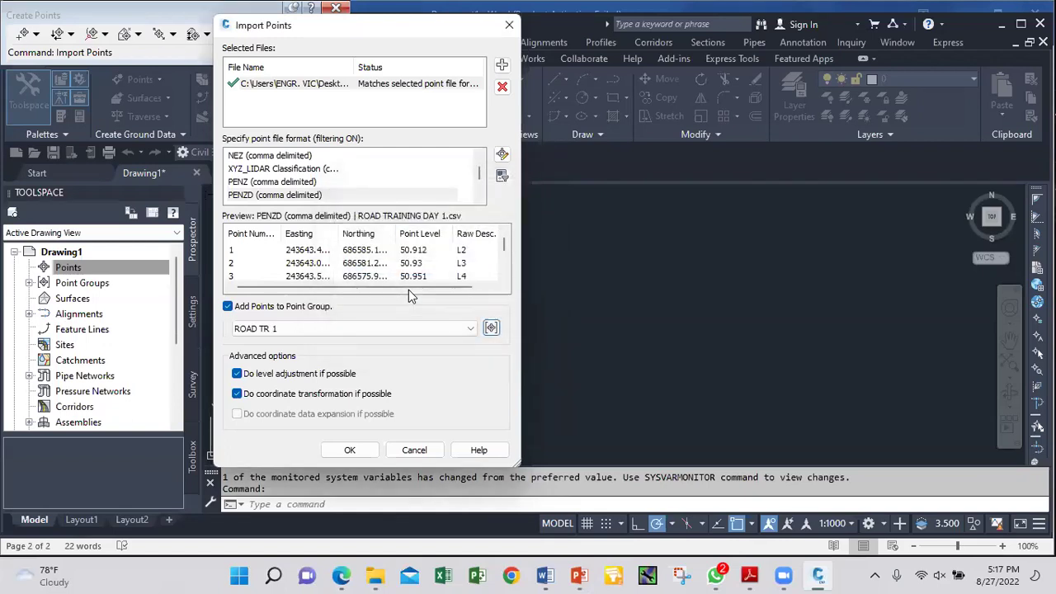
pyautogui.click(350, 449)
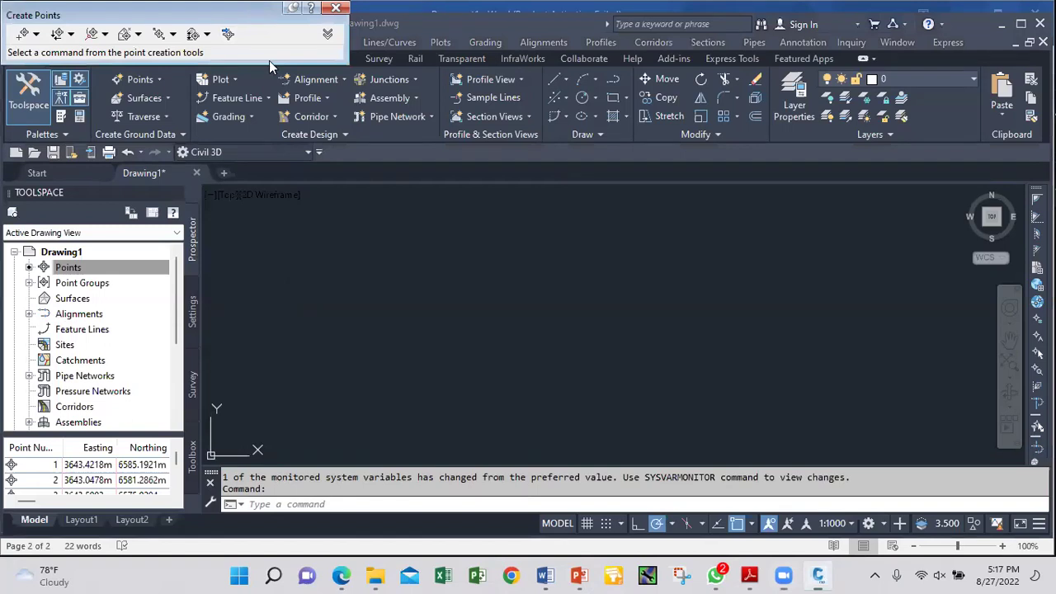
pyautogui.press('Escape')
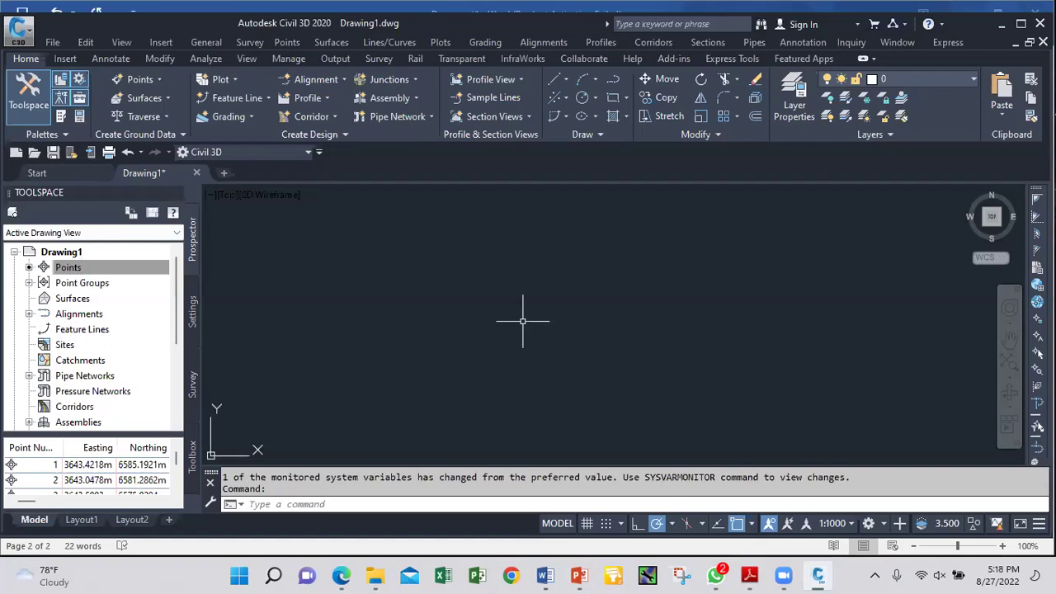
# Zoom to the drawing extents and examine the imported points and their labels along the road
pyautogui.write('Z')
pyautogui.press('Return')
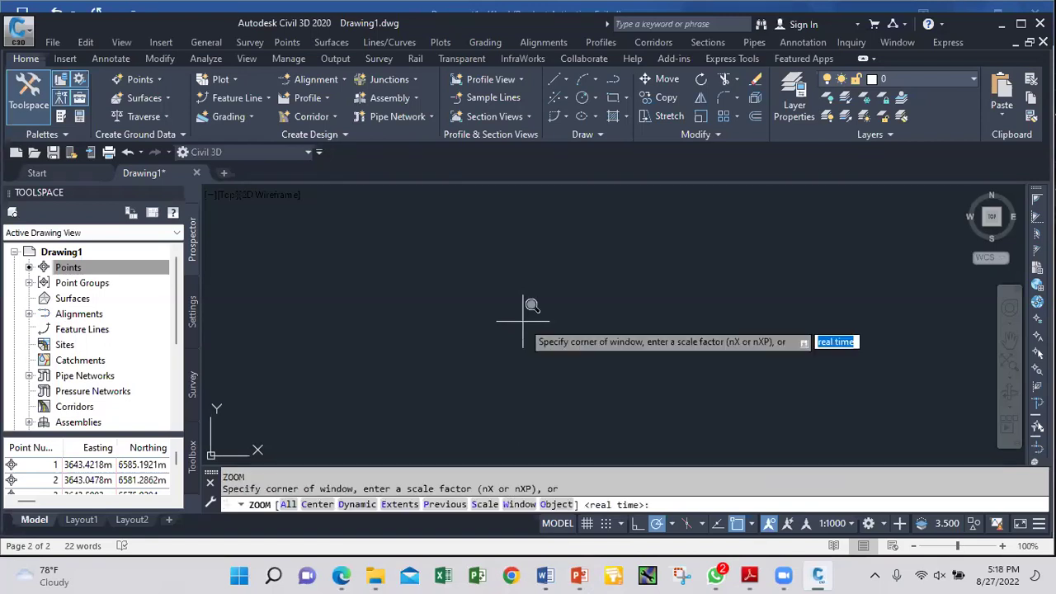
pyautogui.write('E')
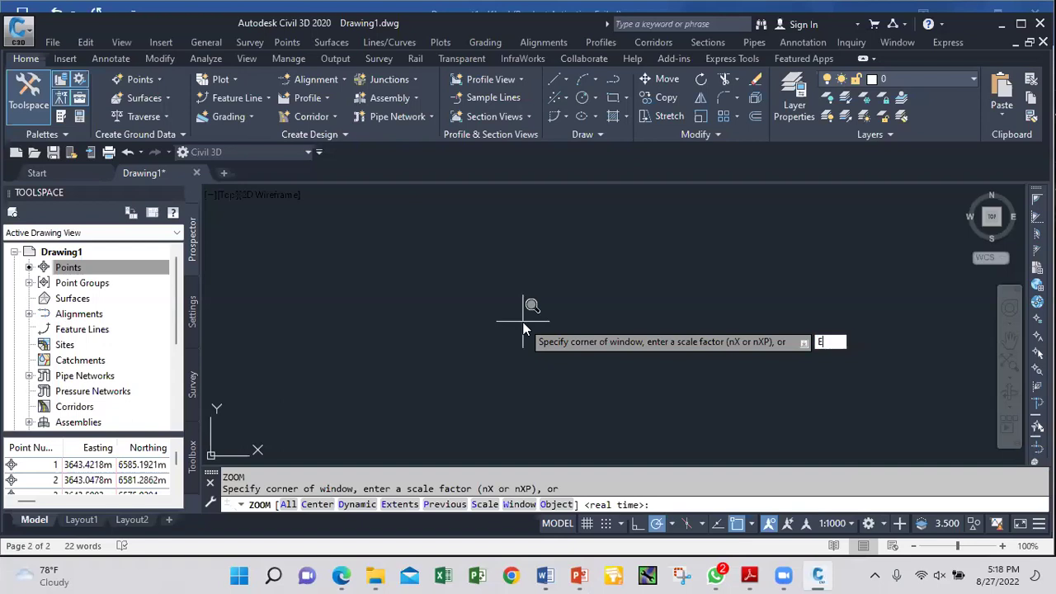
pyautogui.press('Return')
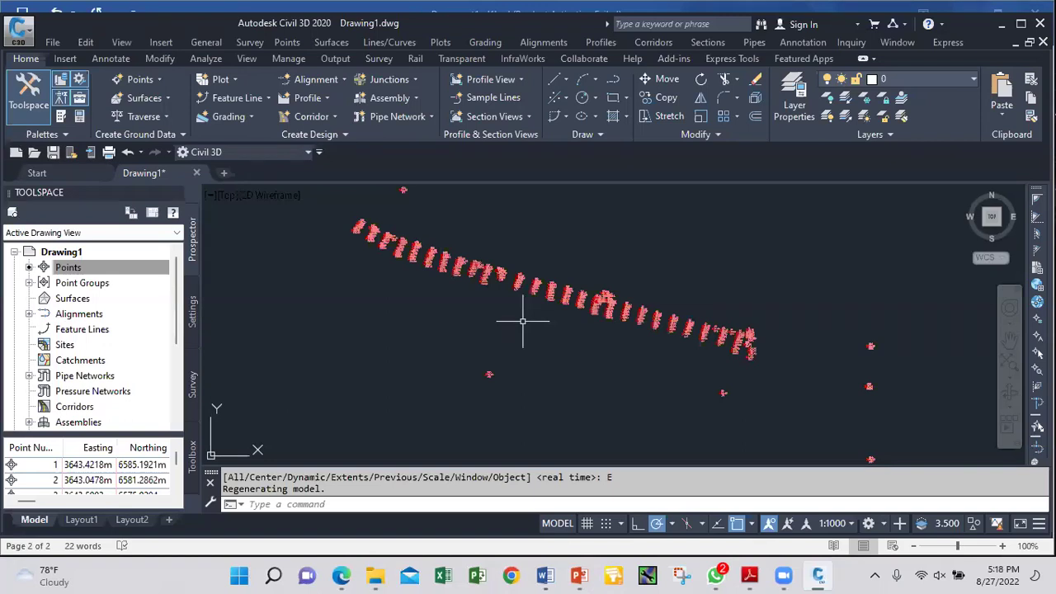
pyautogui.scroll(5, 372, 235)
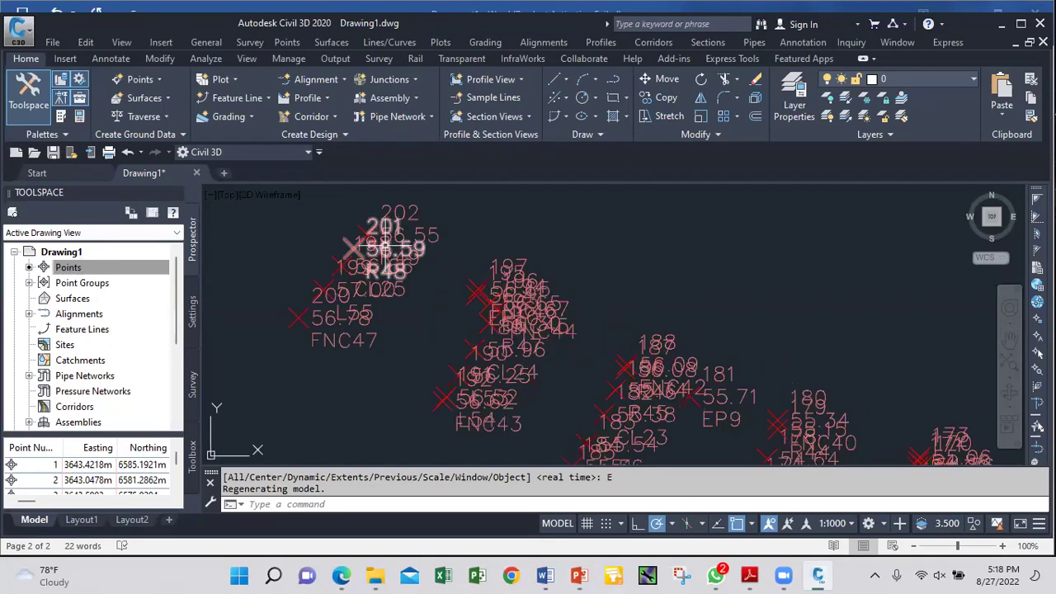
pyautogui.scroll(-5, 377, 272)
pyautogui.scroll(3, 413, 295)
pyautogui.scroll(-3, 421, 289)
pyautogui.scroll(-2, 419, 285)
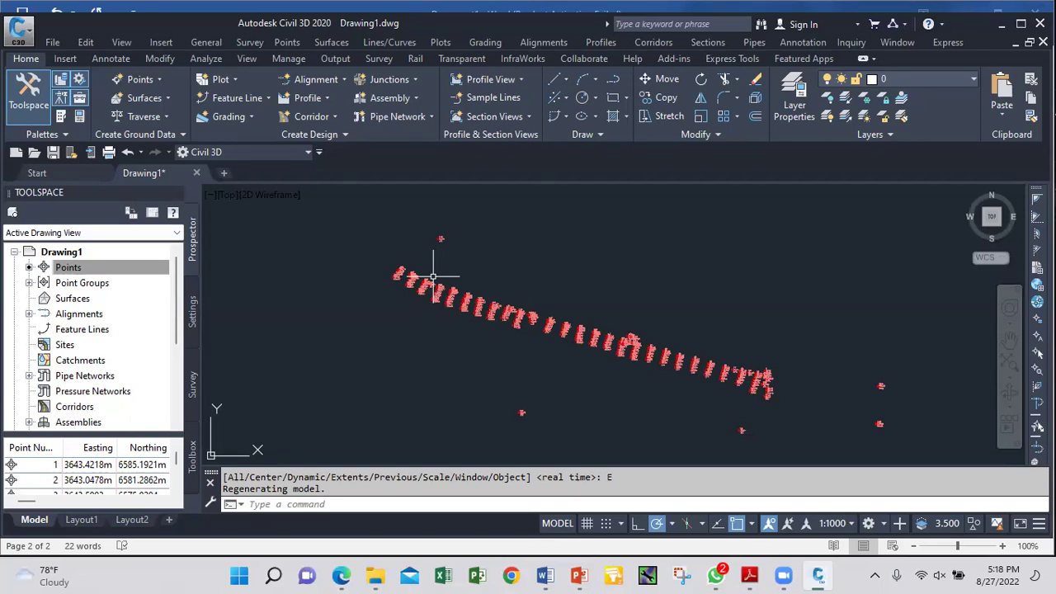
# Start a new drawing and open Import Points from the point creation tools
pyautogui.click(226, 175)
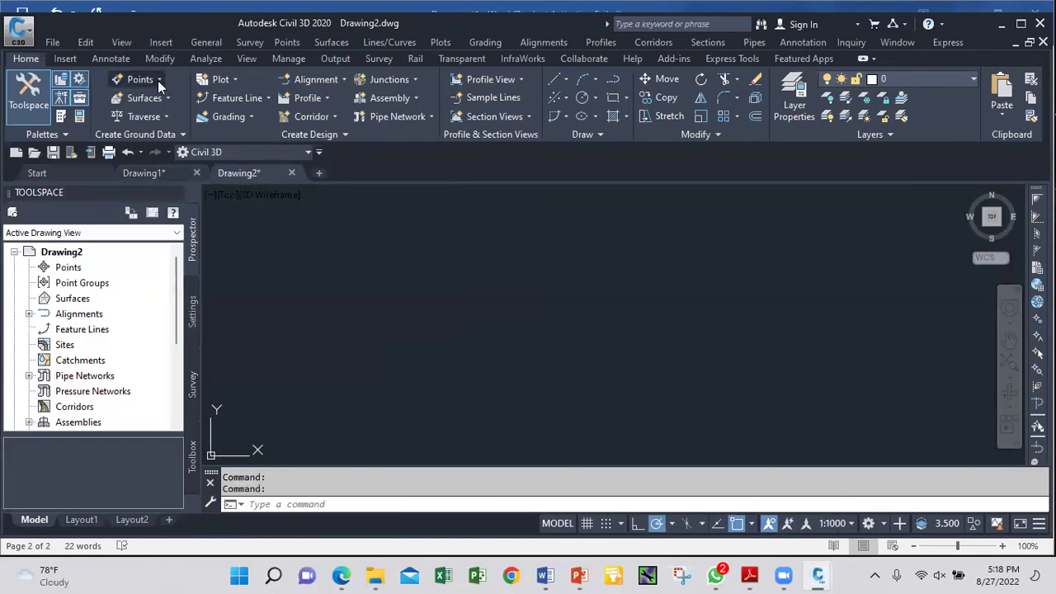
pyautogui.click(158, 80)
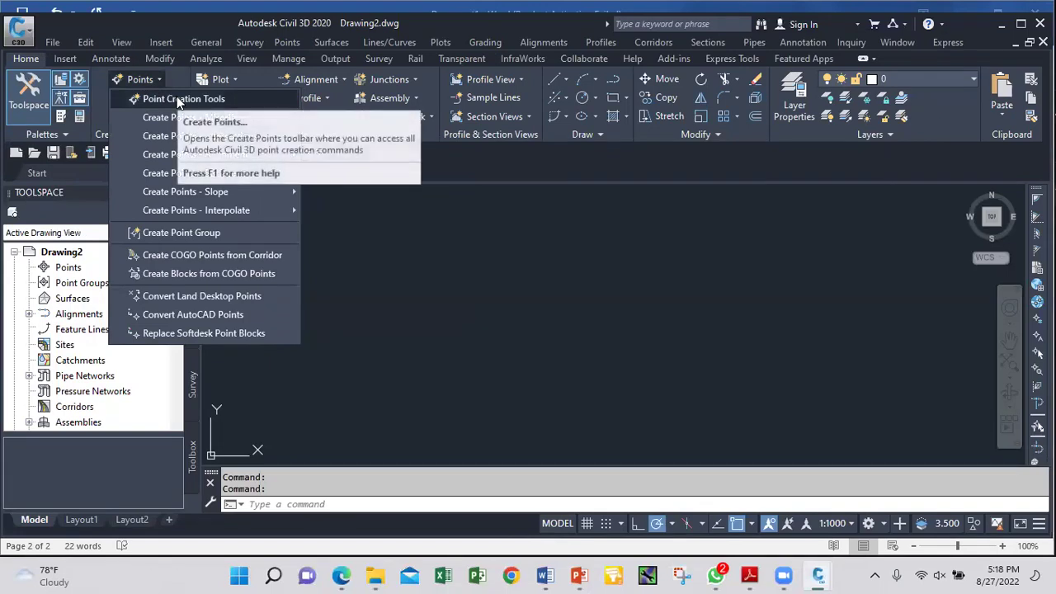
pyautogui.click(176, 99)
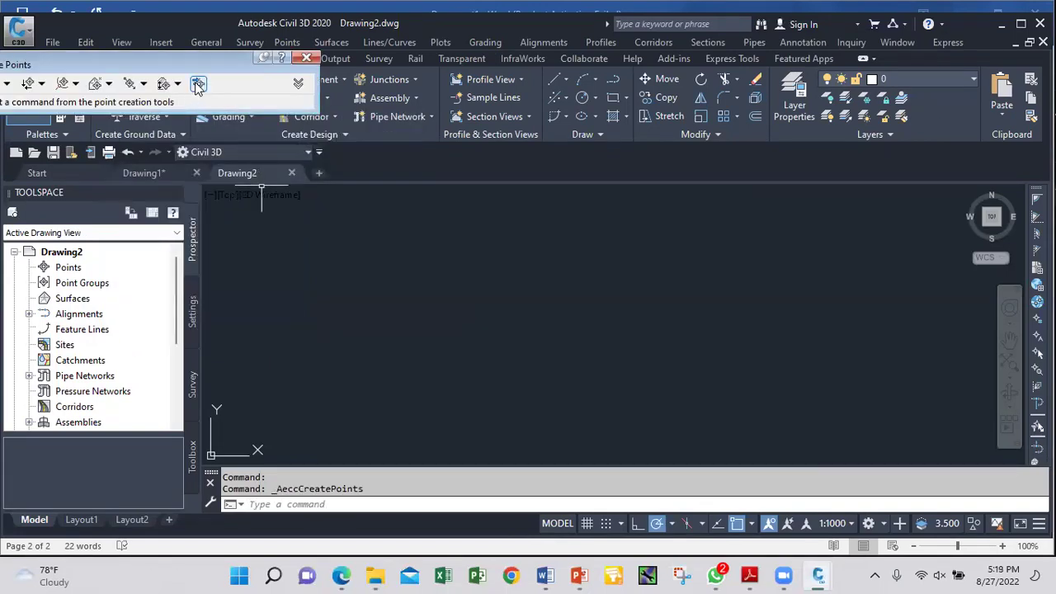
pyautogui.click(198, 83)
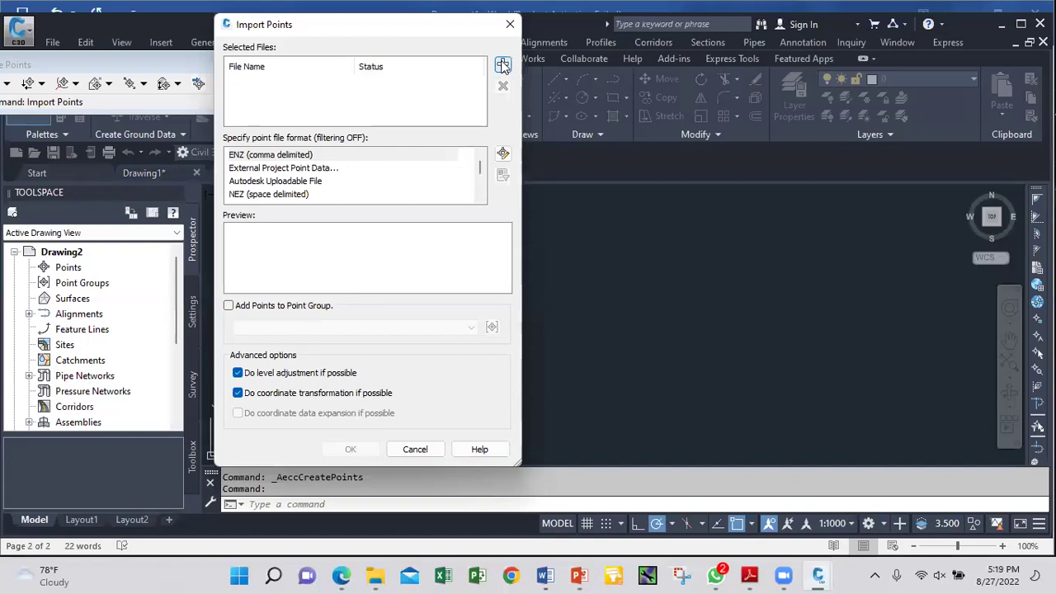
# Add the ROAD TRAINING DAY 1 CSV file from the Desktop as the source file for the new drawing
pyautogui.click(502, 66)
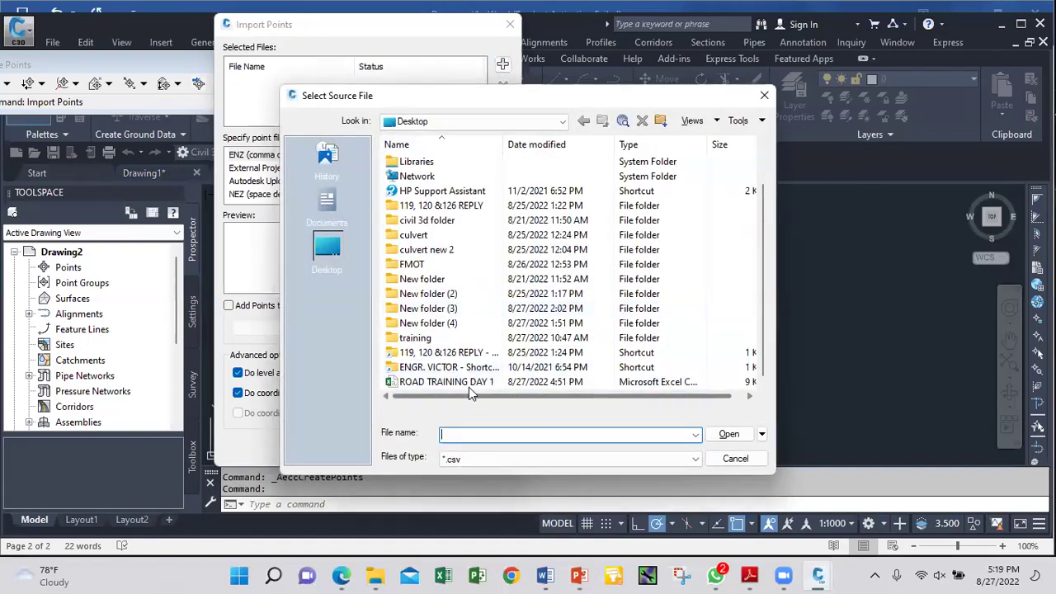
pyautogui.click(467, 384)
pyautogui.click(726, 435)
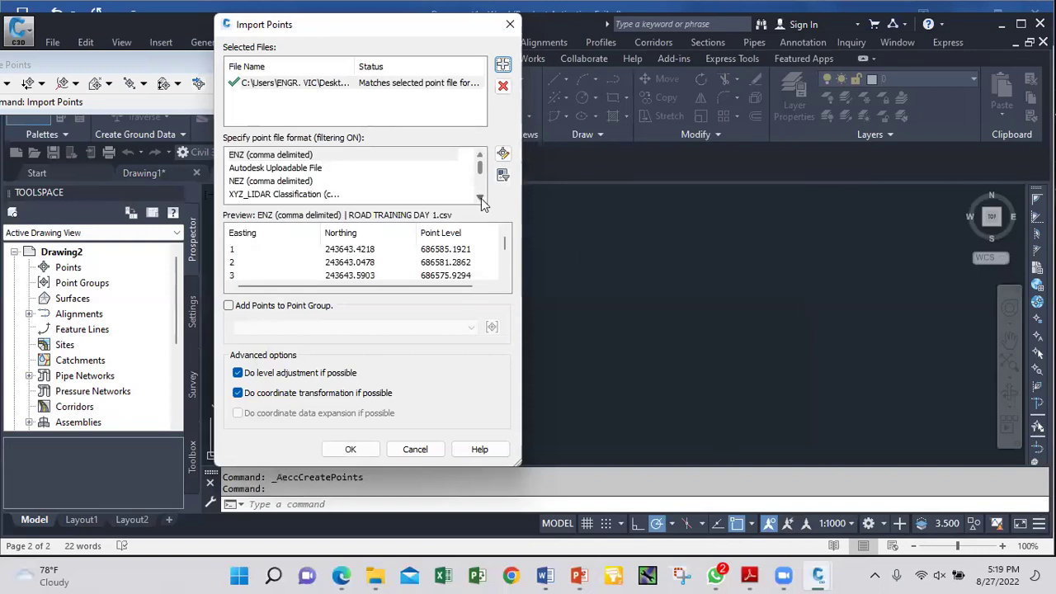
# Select the PNEZD (comma delimited) point file format for this import
pyautogui.click(481, 199)
pyautogui.click(481, 199)
pyautogui.click(481, 199)
pyautogui.click(481, 199)
pyautogui.click(481, 199)
pyautogui.click(481, 199)
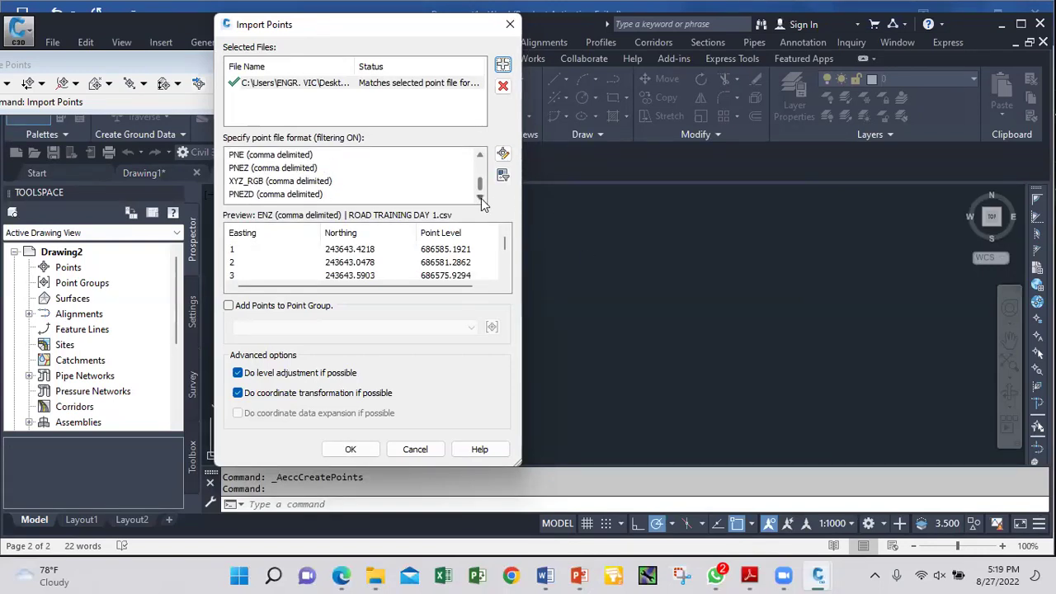
pyautogui.click(301, 195)
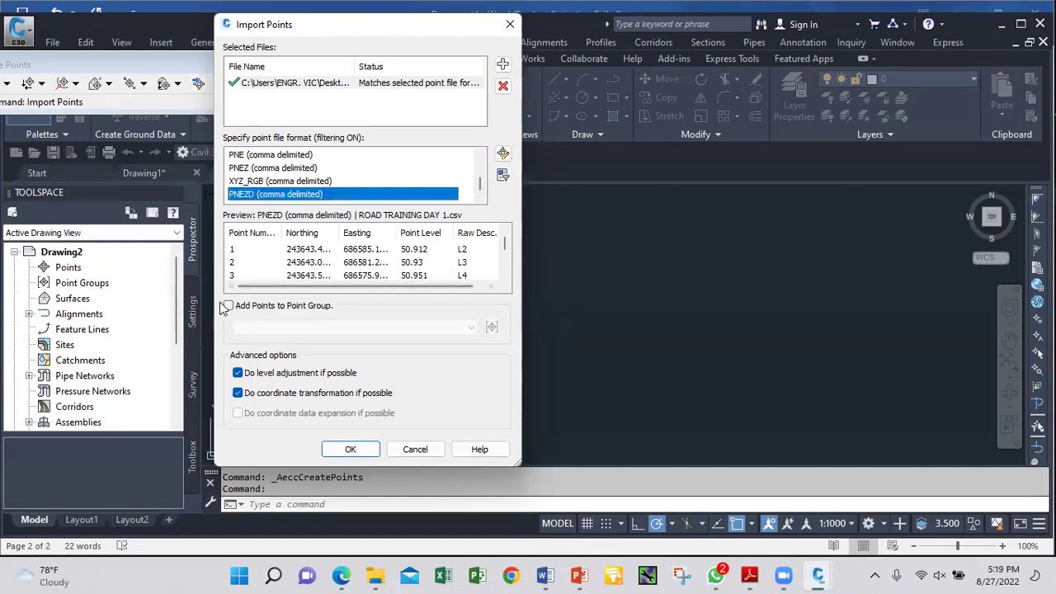
# Assign the points to a new point group named PO and import them into the drawing
pyautogui.click(229, 306)
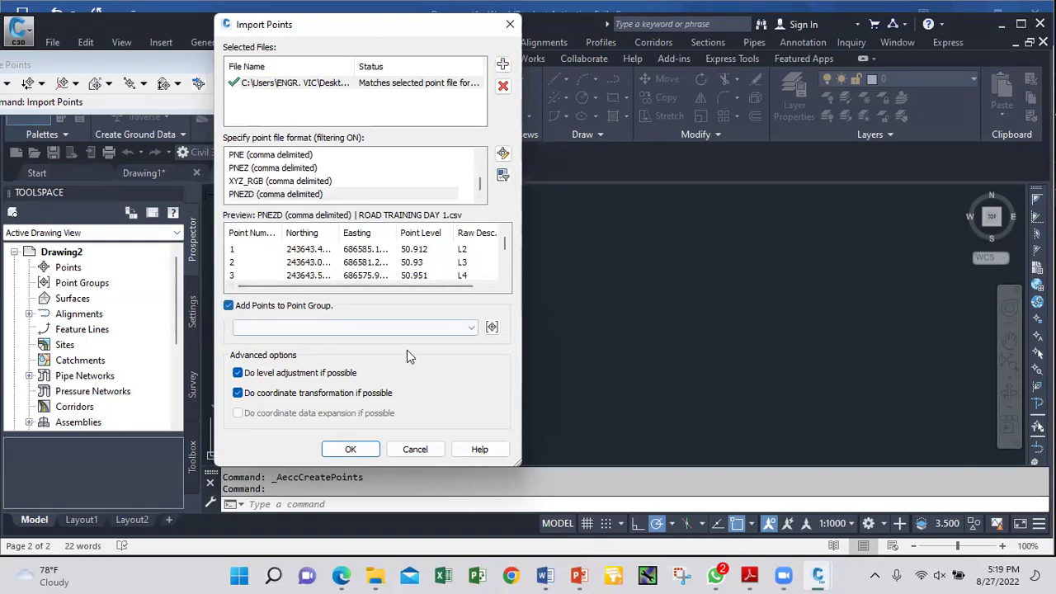
pyautogui.click(492, 326)
pyautogui.write('PO')
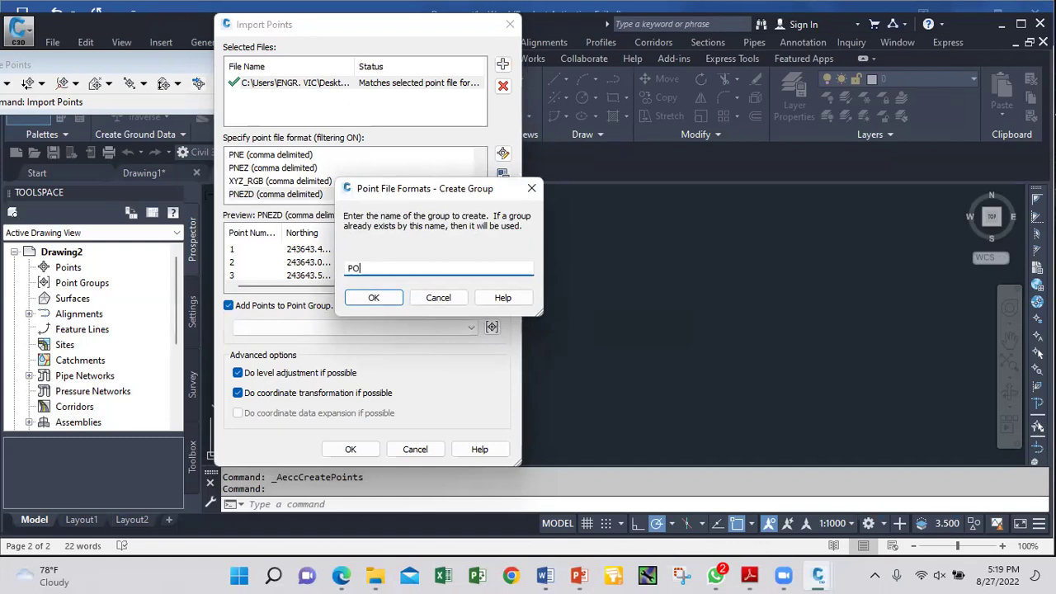
pyautogui.click(373, 298)
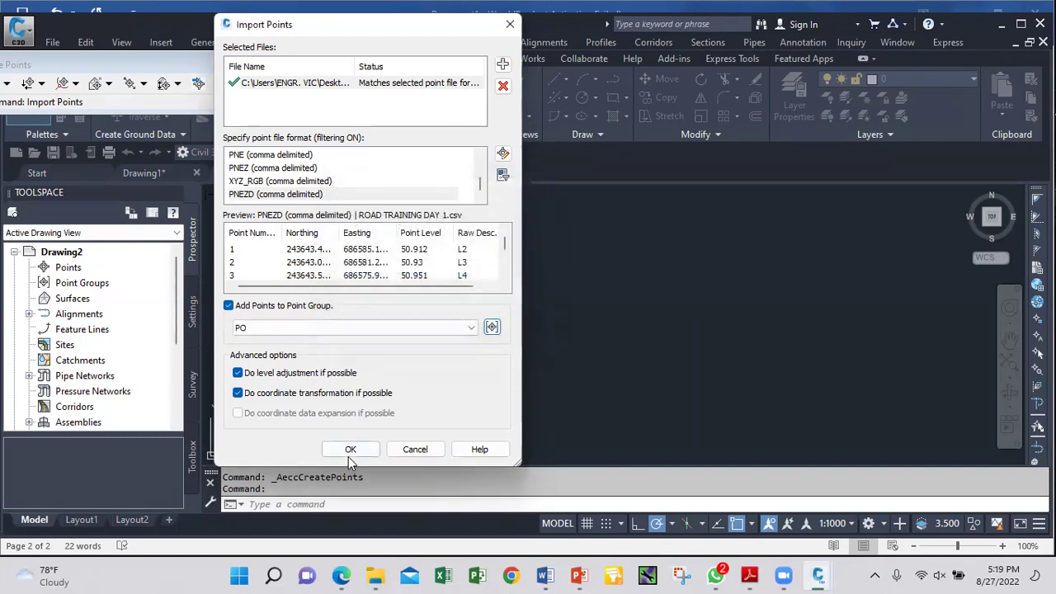
pyautogui.click(349, 449)
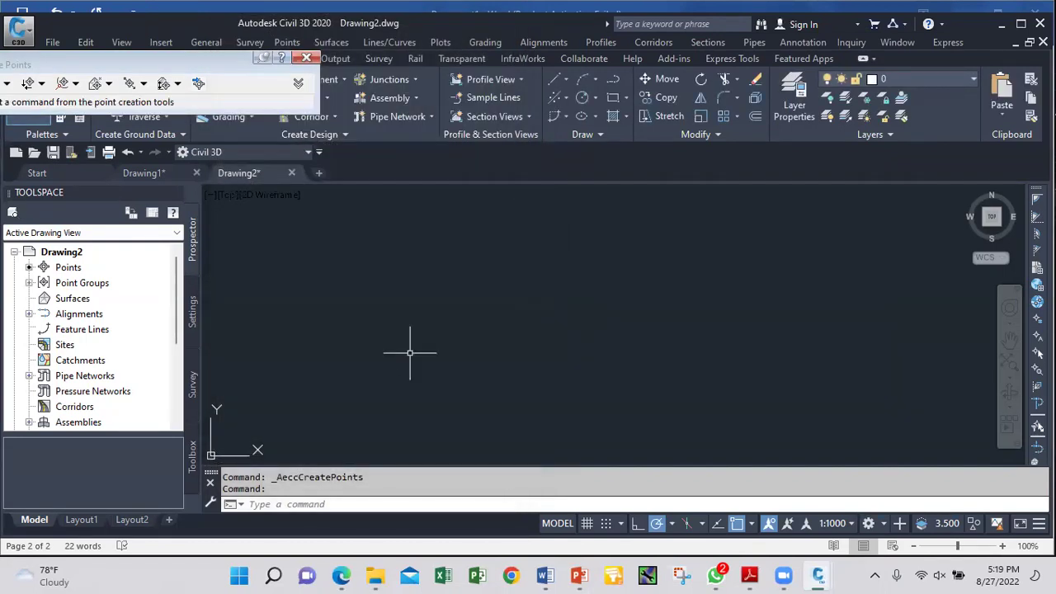
# Zoom to the drawing extents and examine the layout of the points imported with PNEZD
pyautogui.write('z')
pyautogui.press('Return')
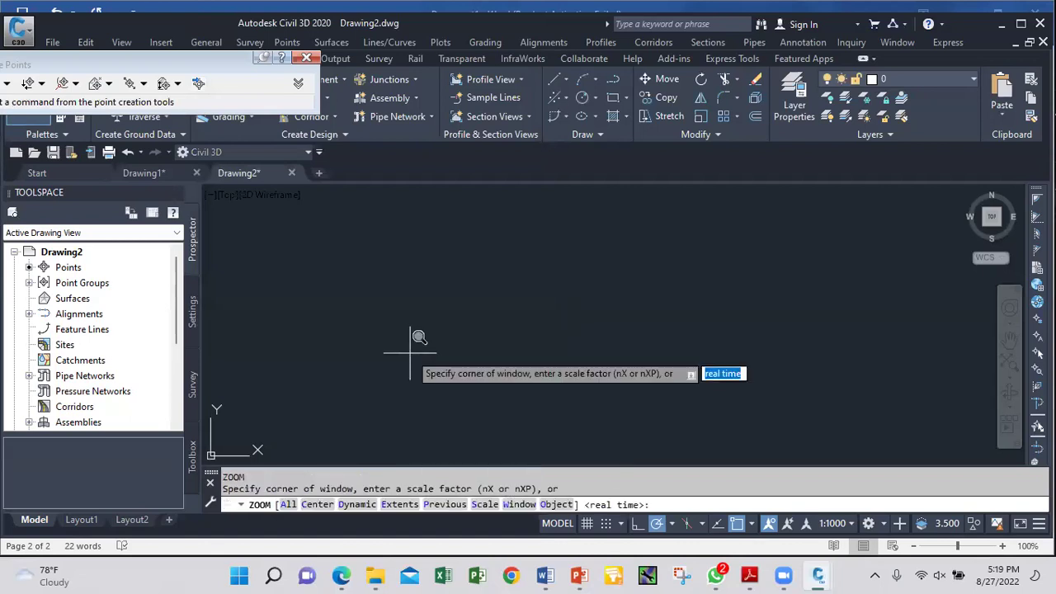
pyautogui.write('e')
pyautogui.press('Return')
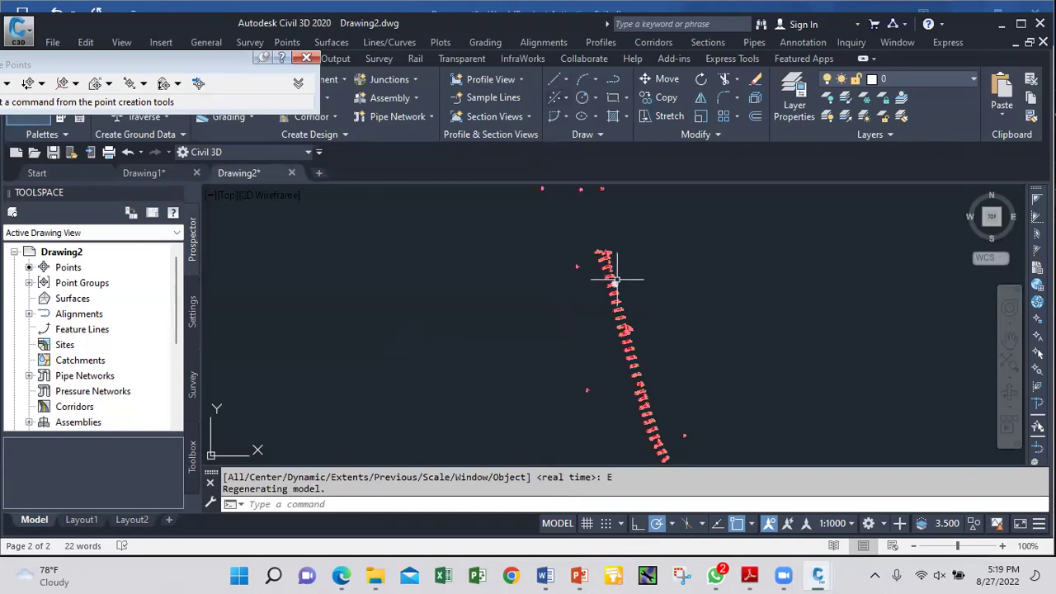
pyautogui.scroll(5, 610, 272)
pyautogui.scroll(-6, 595, 269)
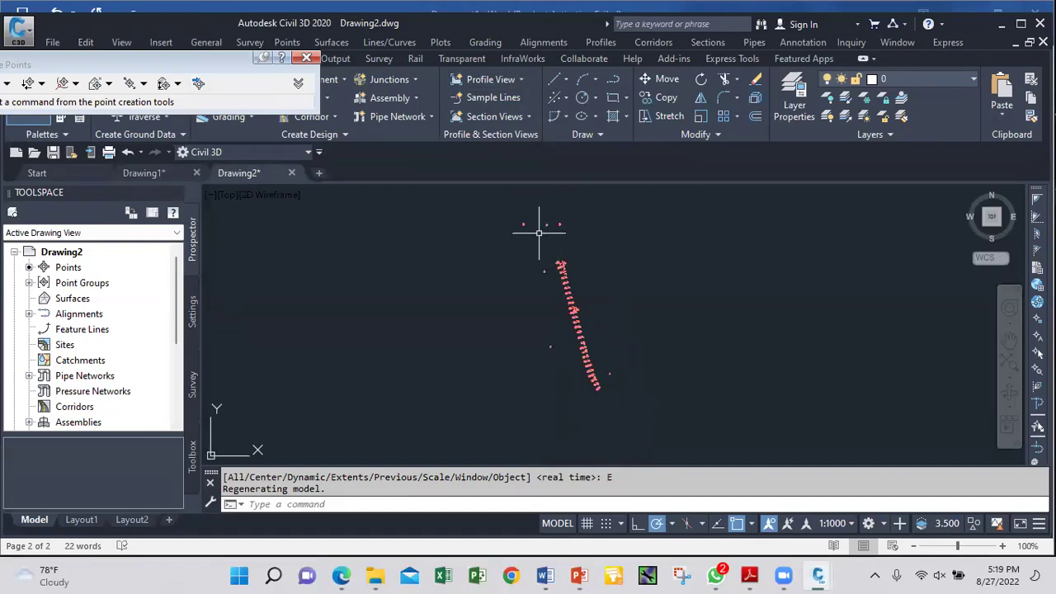
pyautogui.scroll(4, 563, 275)
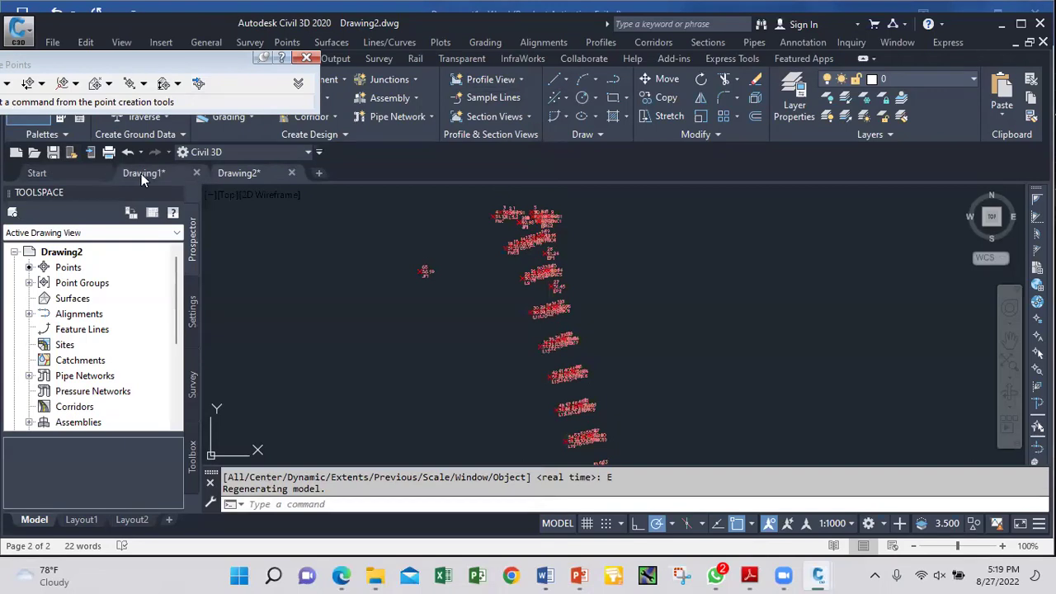
# Compare the orientation of the road points in Drawing1 with those in Drawing2
pyautogui.click(154, 173)
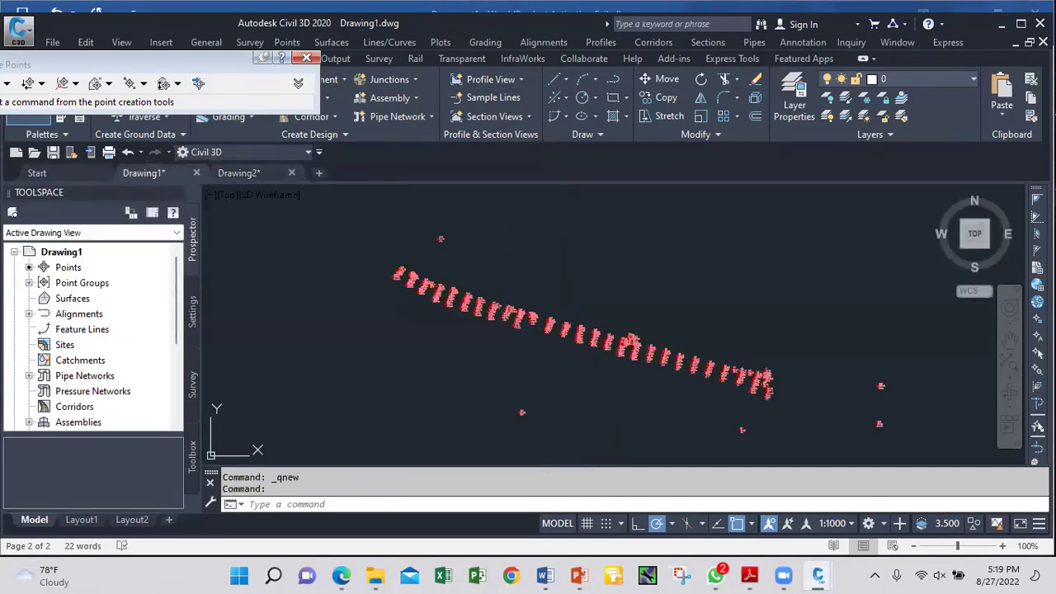
pyautogui.scroll(5, 342, 249)
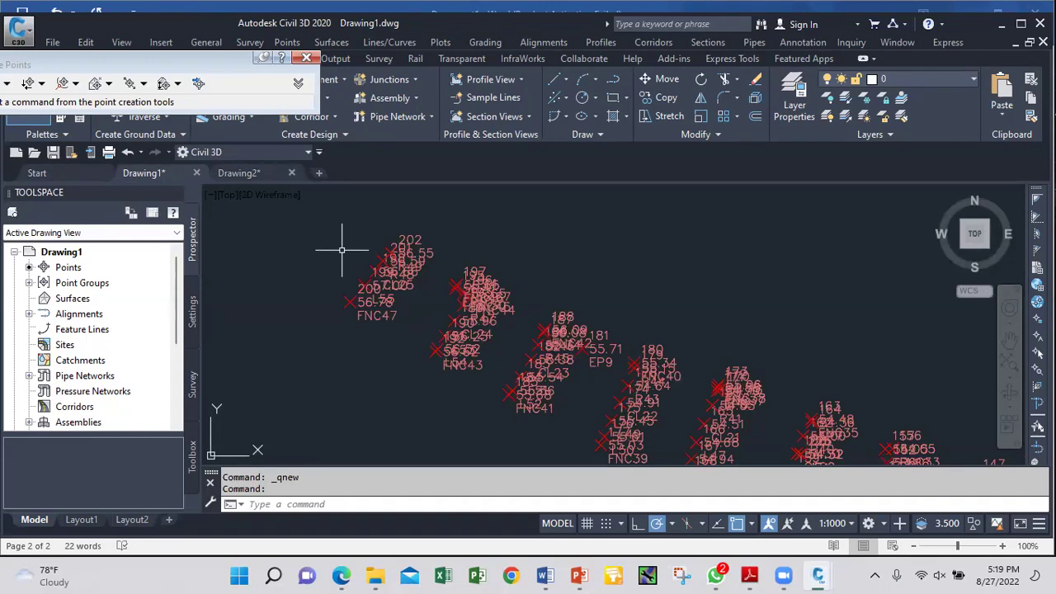
pyautogui.click(256, 172)
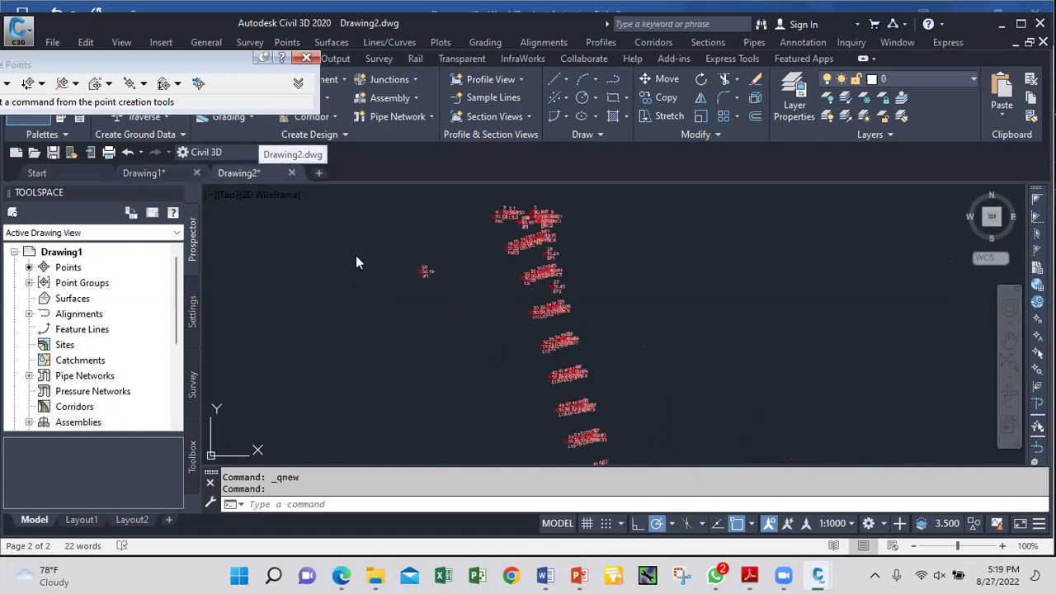
pyautogui.scroll(-4, 496, 240)
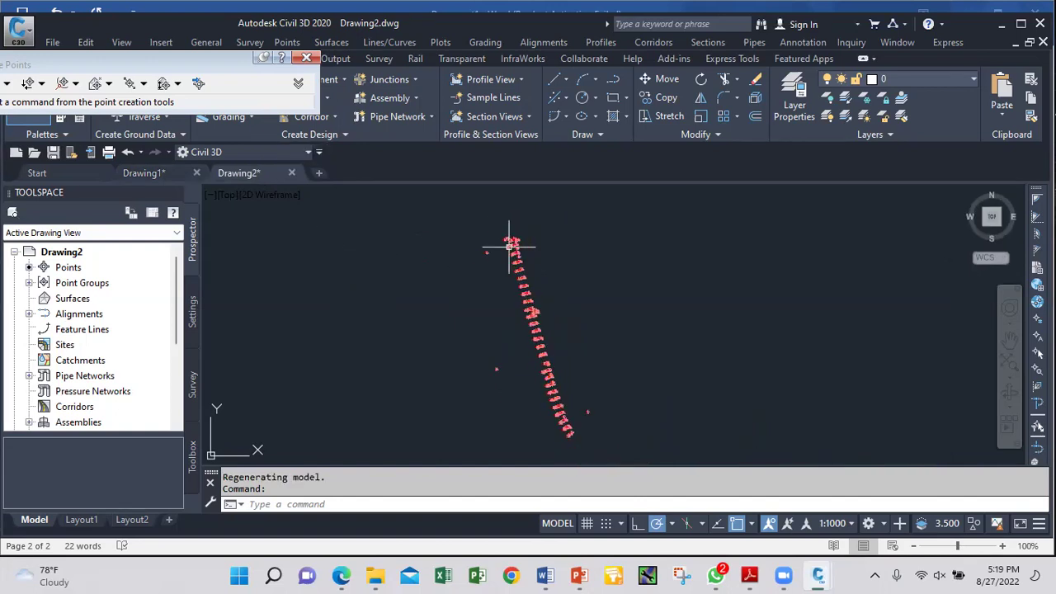
pyautogui.scroll(2, 516, 263)
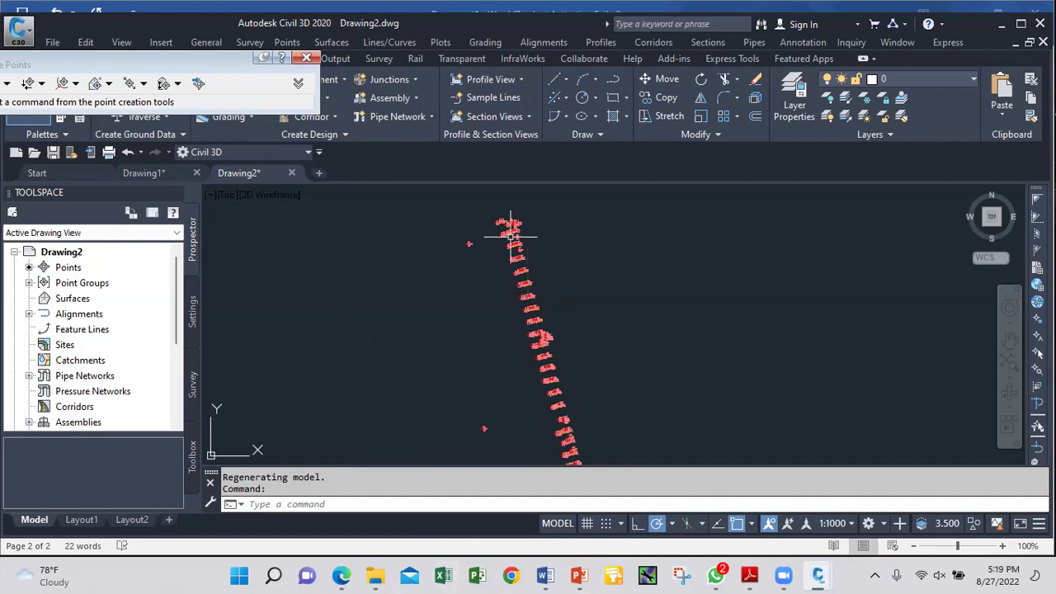
pyautogui.scroll(3, 512, 237)
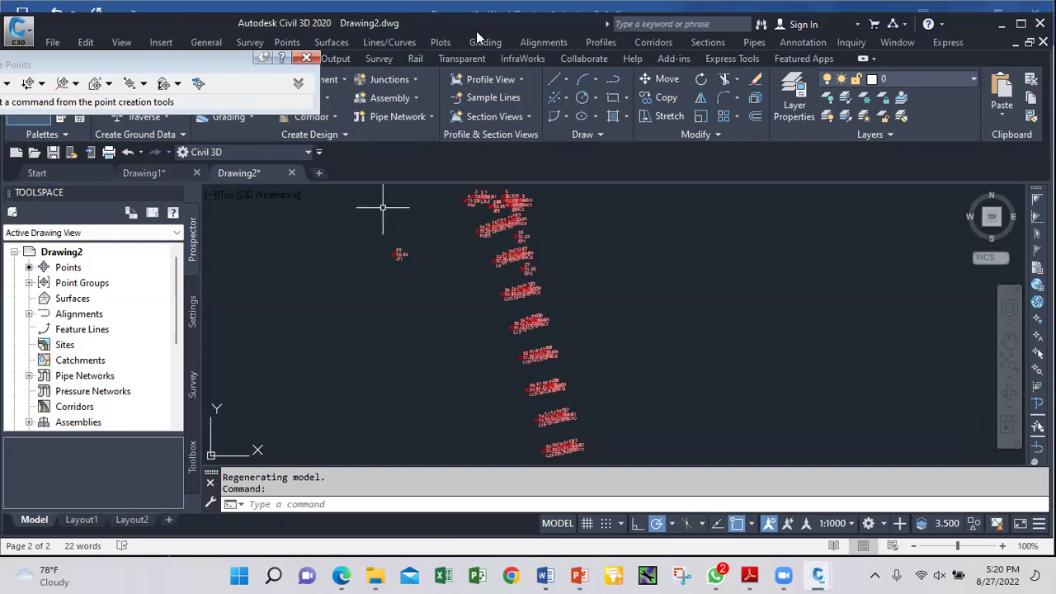
# Close the point creation tools and close Drawing2, returning to Drawing1
pyautogui.click(313, 58)
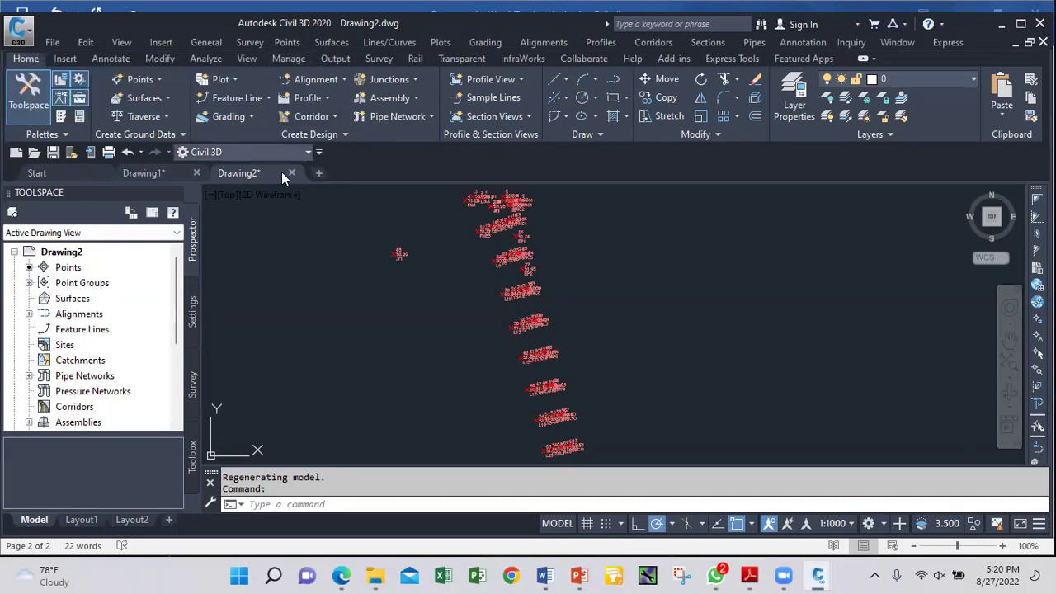
pyautogui.click(292, 172)
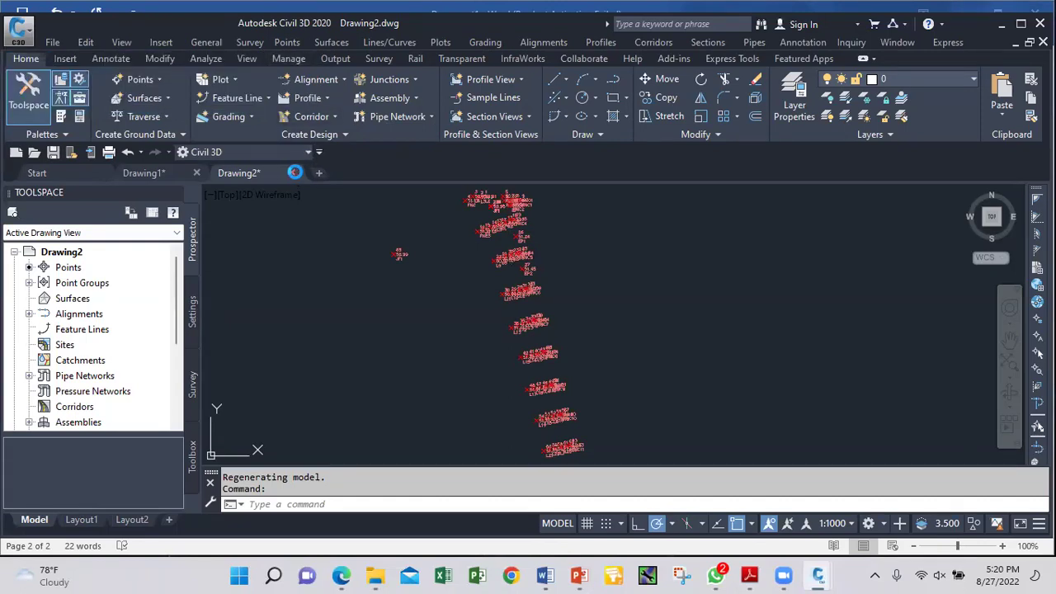
pyautogui.click(532, 312)
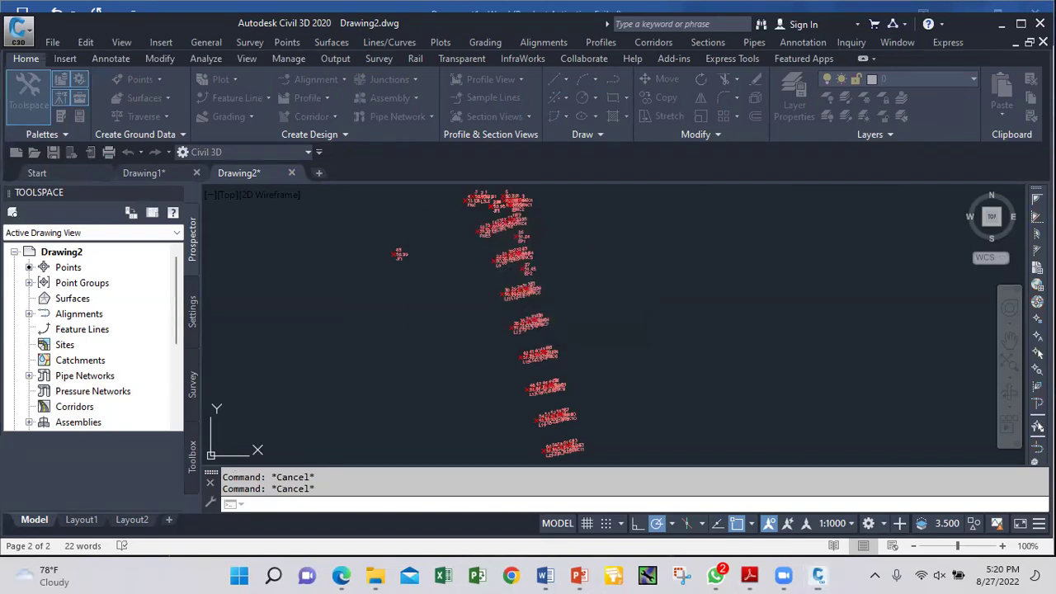
# Examine the point numbers, levels and descriptions at the upper end of the road in Drawing1
pyautogui.scroll(-8, 455, 279)
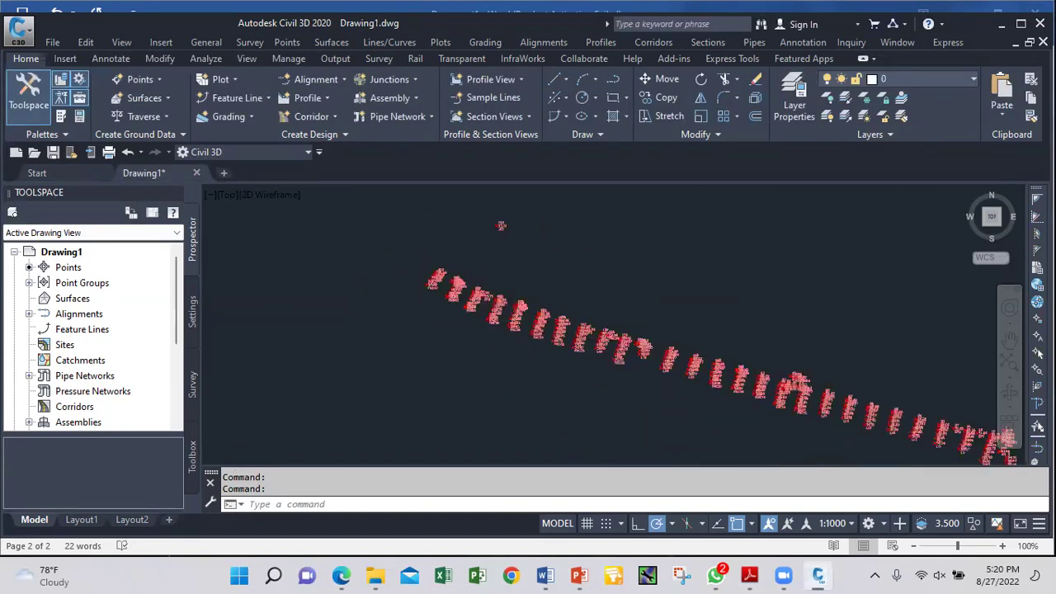
pyautogui.scroll(3, 512, 296)
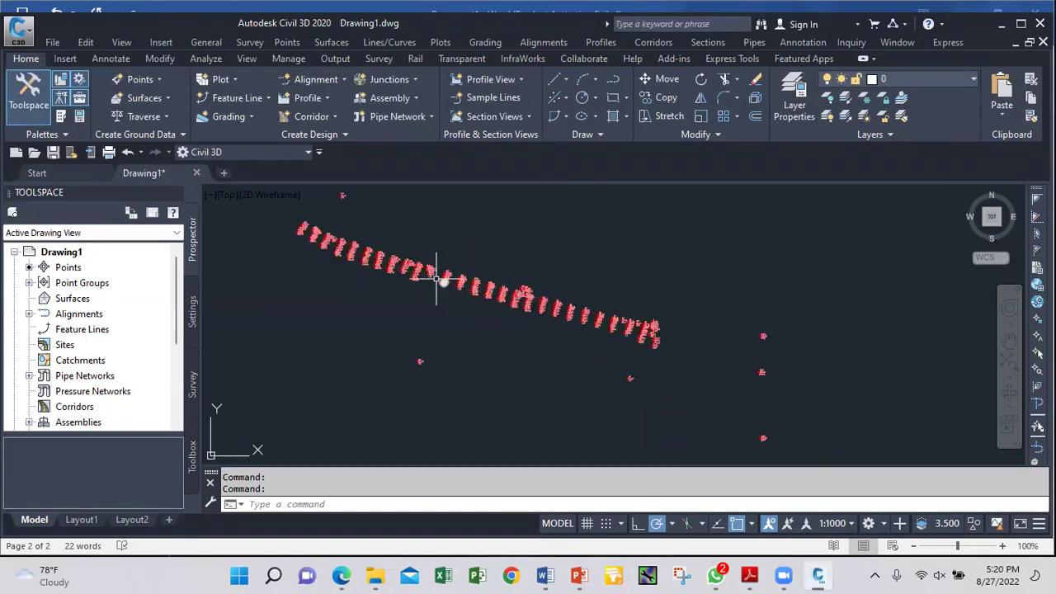
pyautogui.moveTo(333, 239)
pyautogui.scroll(-3, 479, 315)
pyautogui.scroll(5, 405, 281)
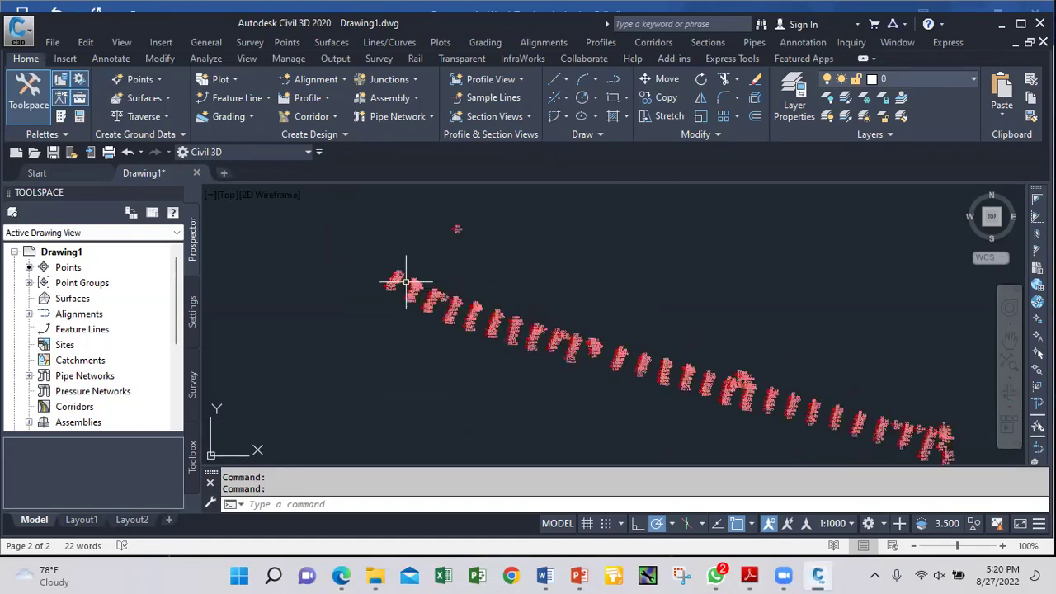
pyautogui.scroll(2, 369, 273)
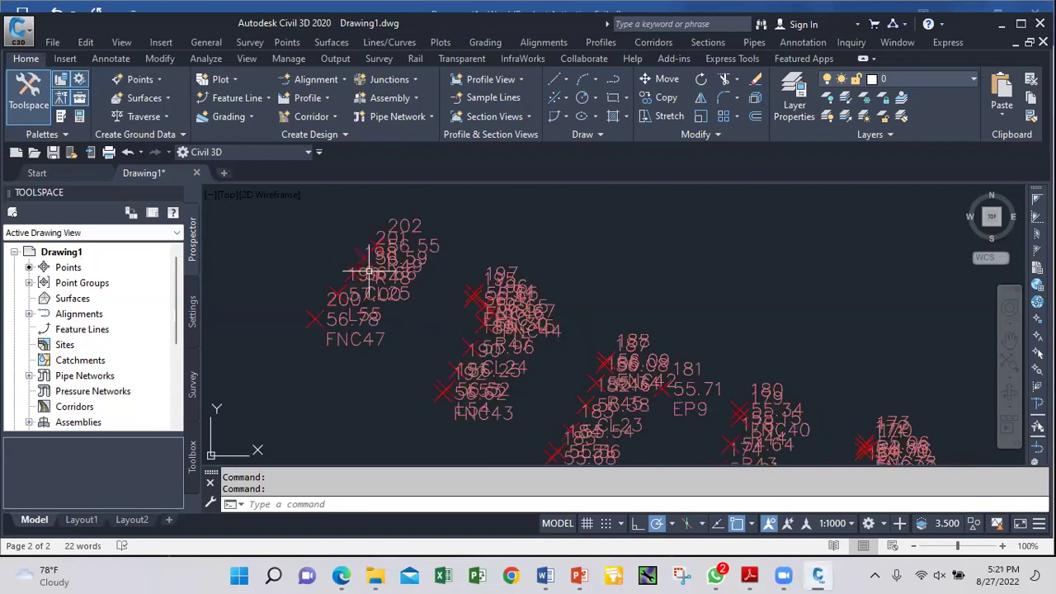
# Switch to the AUTOCAD CIVIL 3D USER INTERFACE presentation in PowerPoint at the Points slide
pyautogui.click(573, 524)
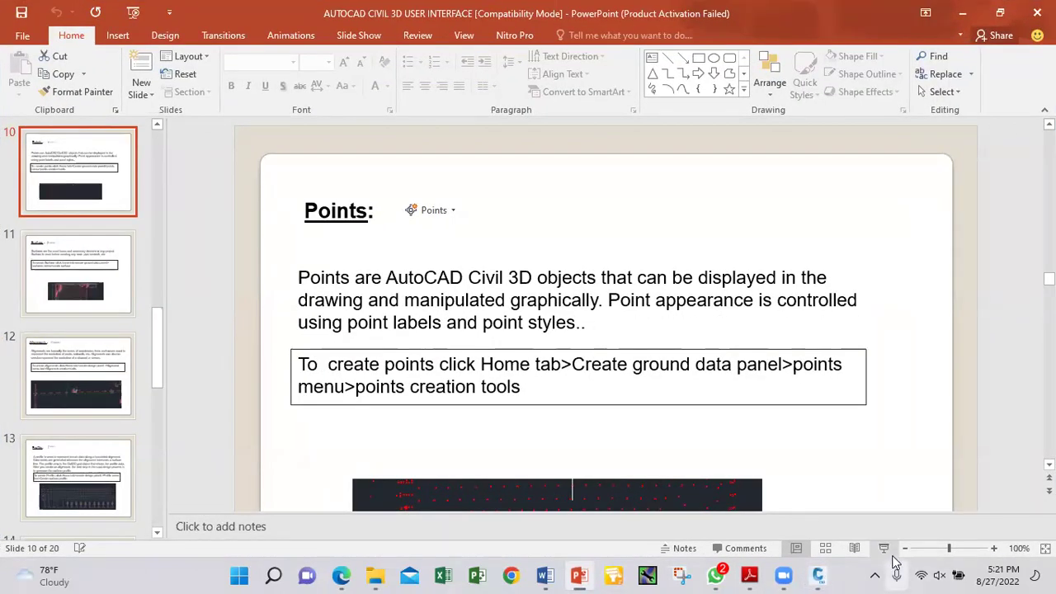
# View the Points slide as a full-screen slide show, end the show and switch to the Civil 3D drawing
pyautogui.click(884, 548)
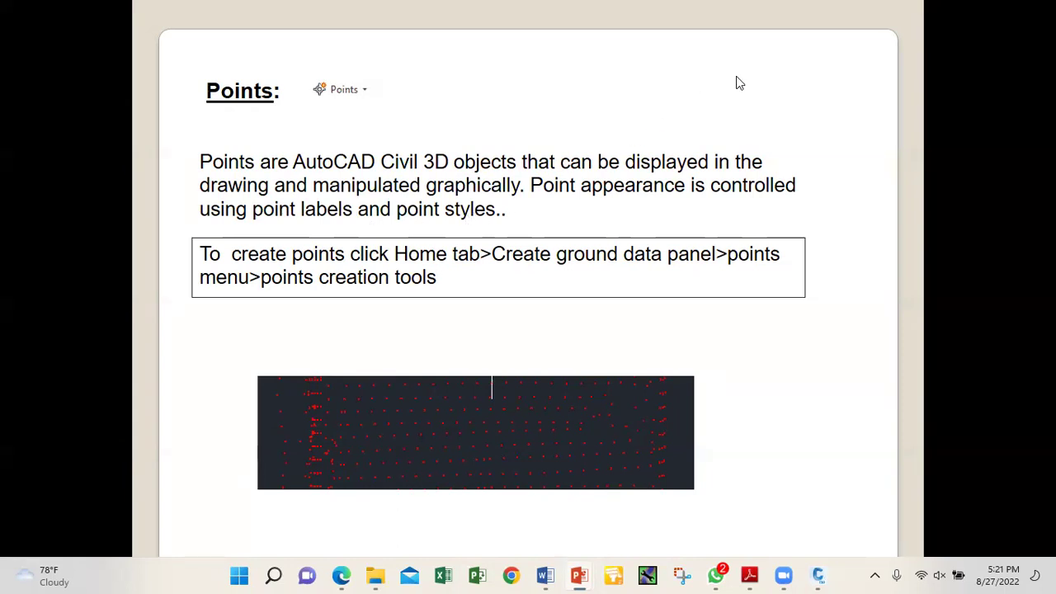
pyautogui.press('Escape')
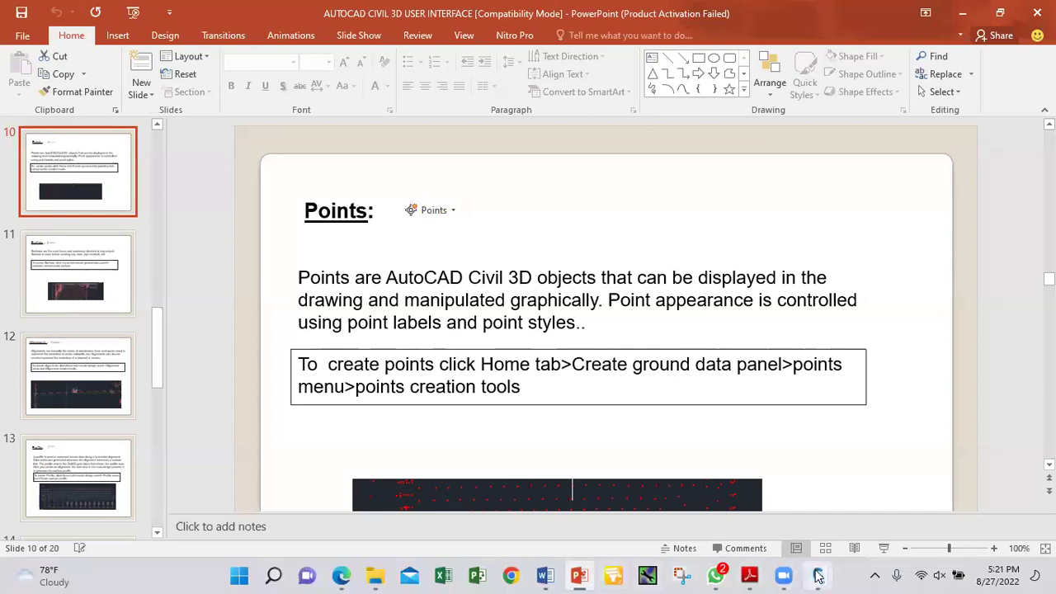
pyautogui.moveTo(818, 576)
pyautogui.click(802, 505)
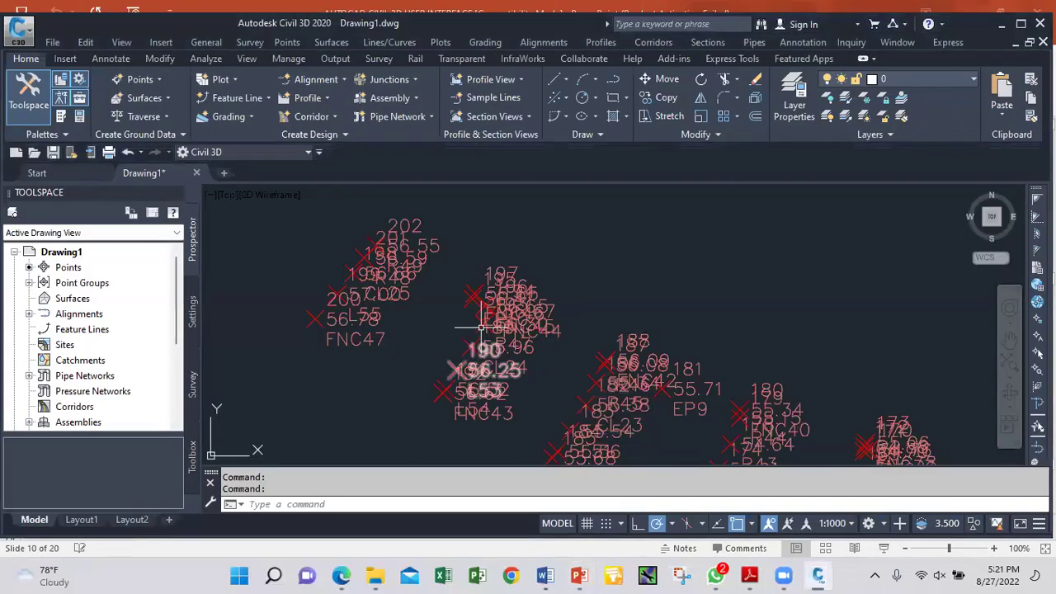
# Examine the survey points along the road and the number, elevation and description label of point 202
pyautogui.scroll(-3, 483, 333)
pyautogui.scroll(3, 435, 313)
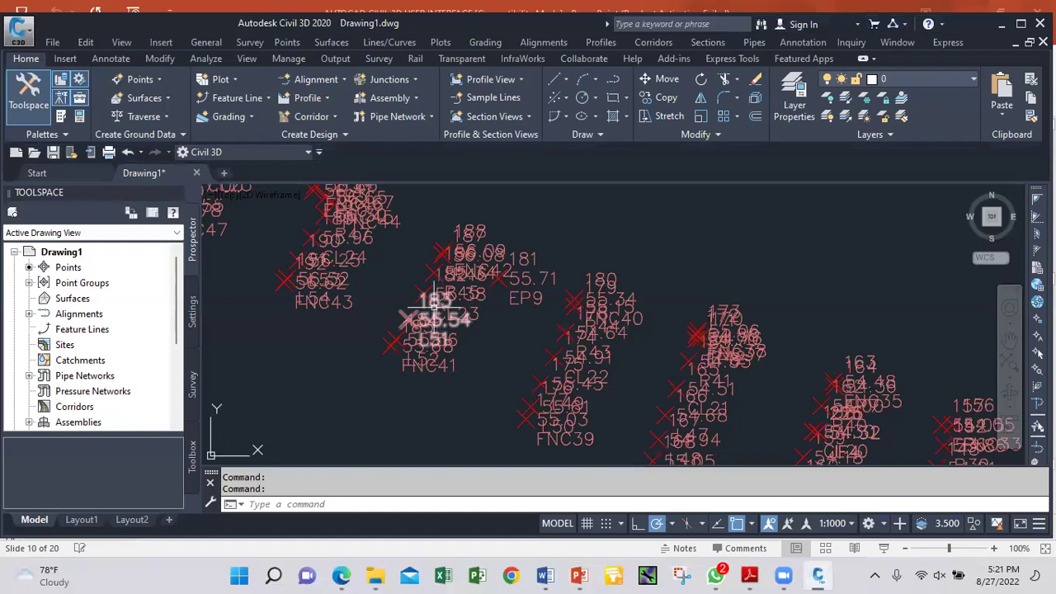
pyautogui.scroll(-5, 435, 308)
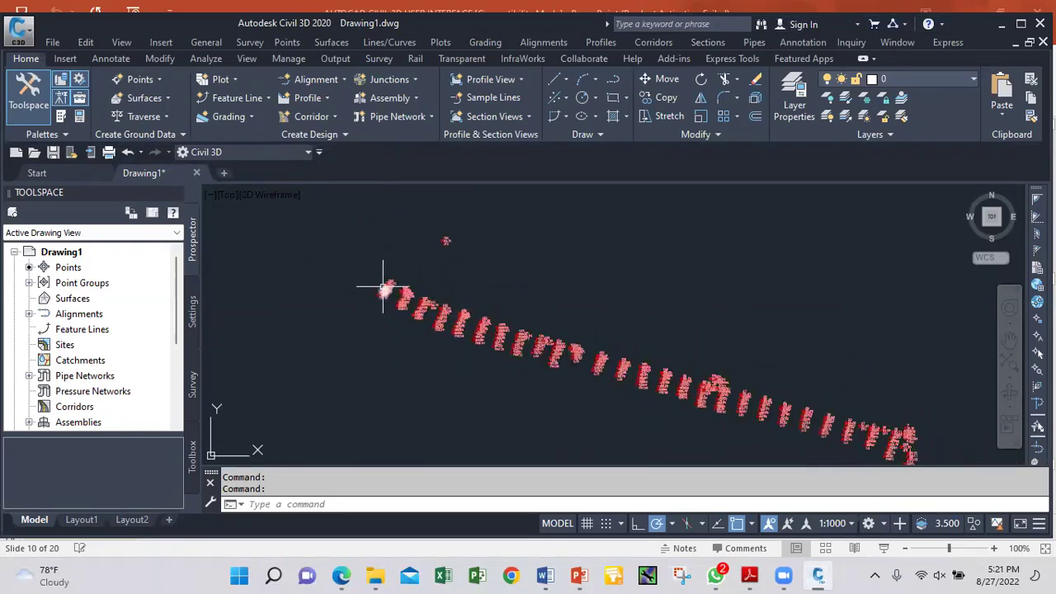
pyautogui.scroll(4, 382, 289)
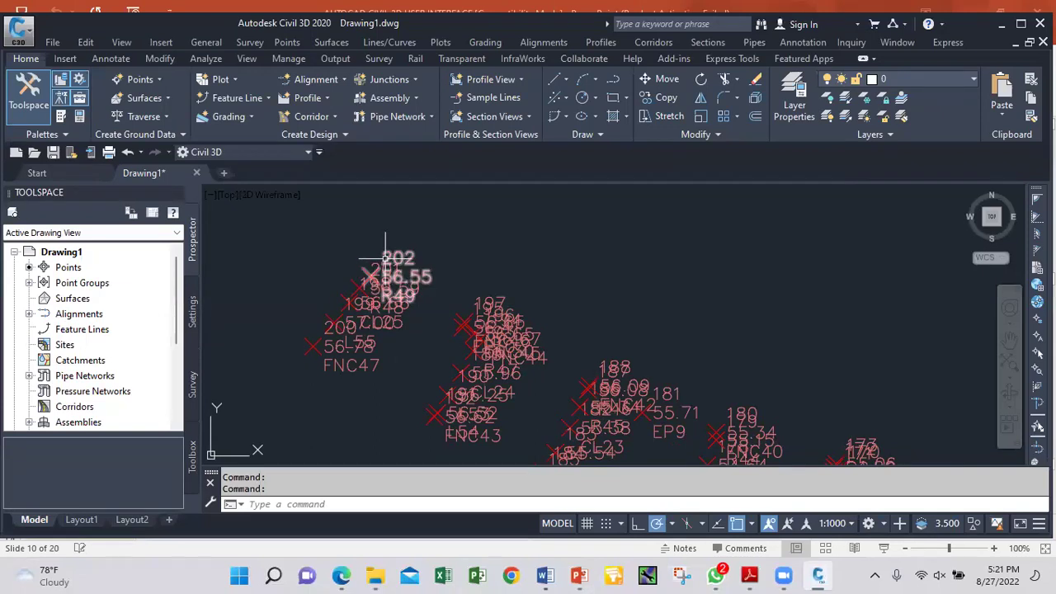
pyautogui.click(383, 258)
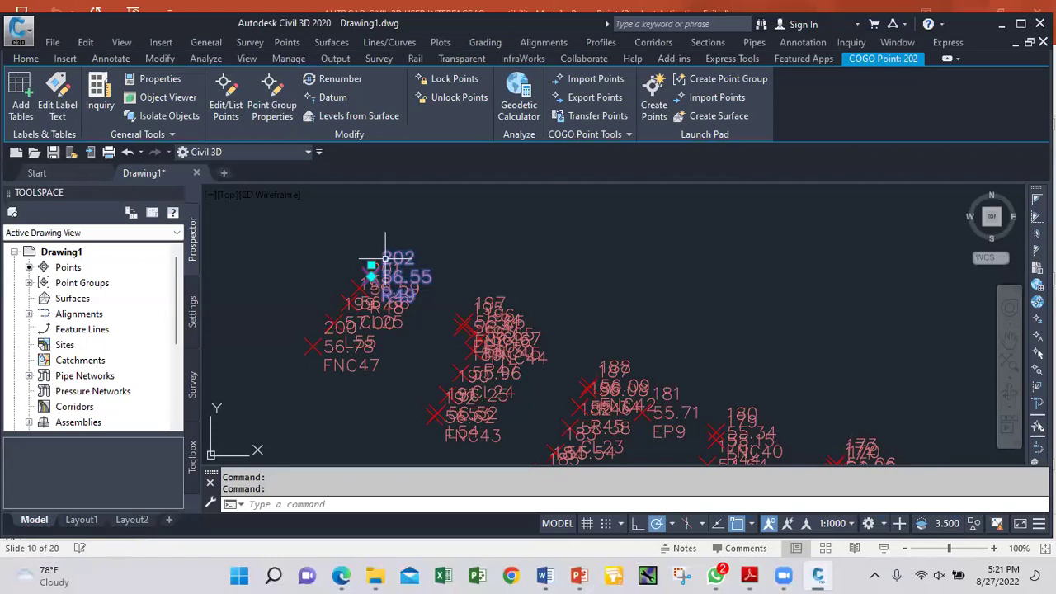
pyautogui.press('Escape')
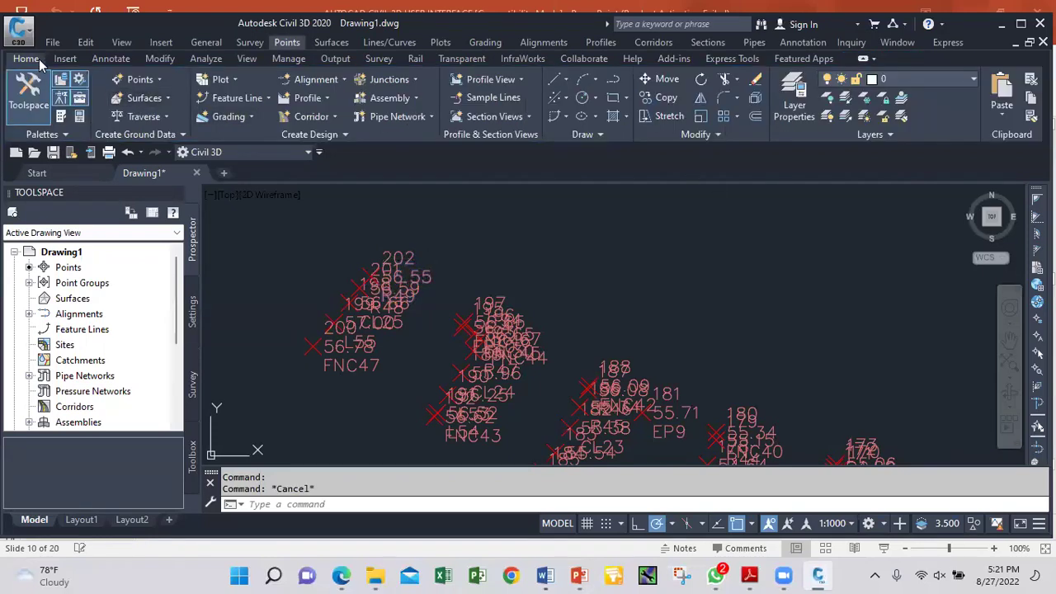
pyautogui.click(529, 257)
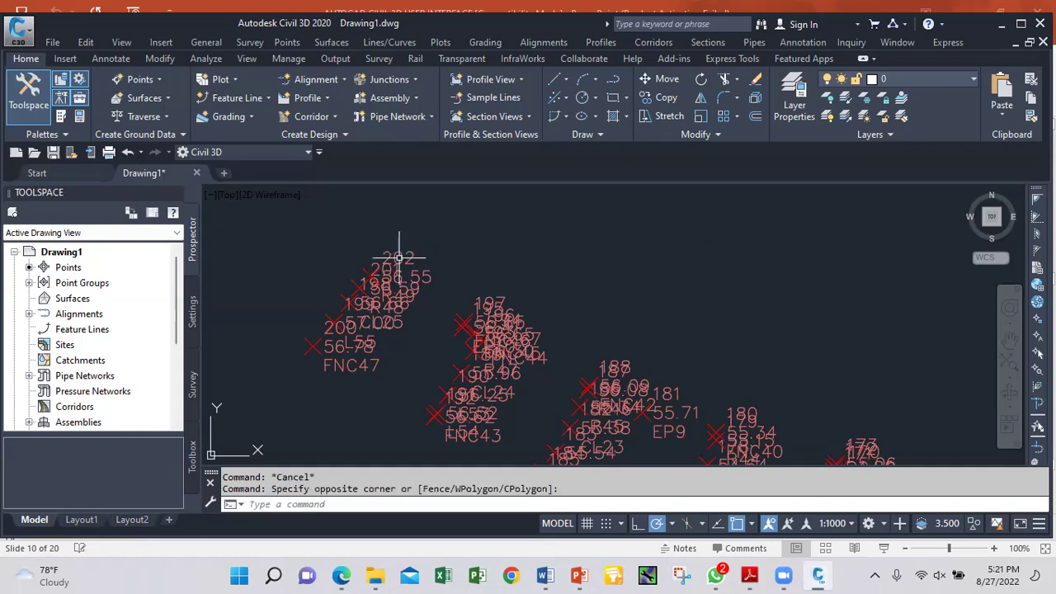
pyautogui.moveTo(393, 256)
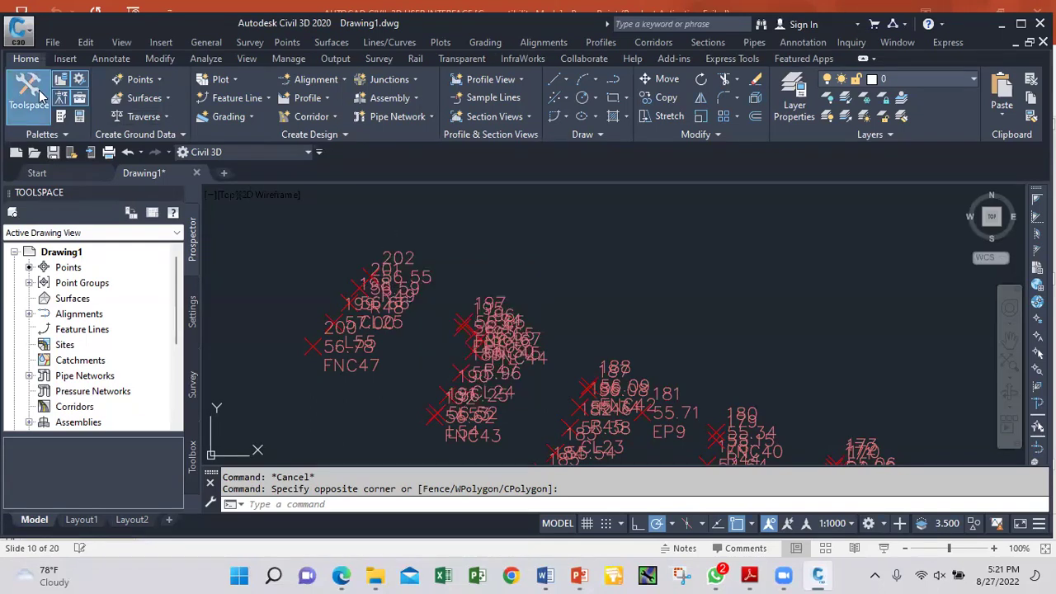
# Select point 202 and open the properties of its point group, ROAD TR 1
pyautogui.click(388, 262)
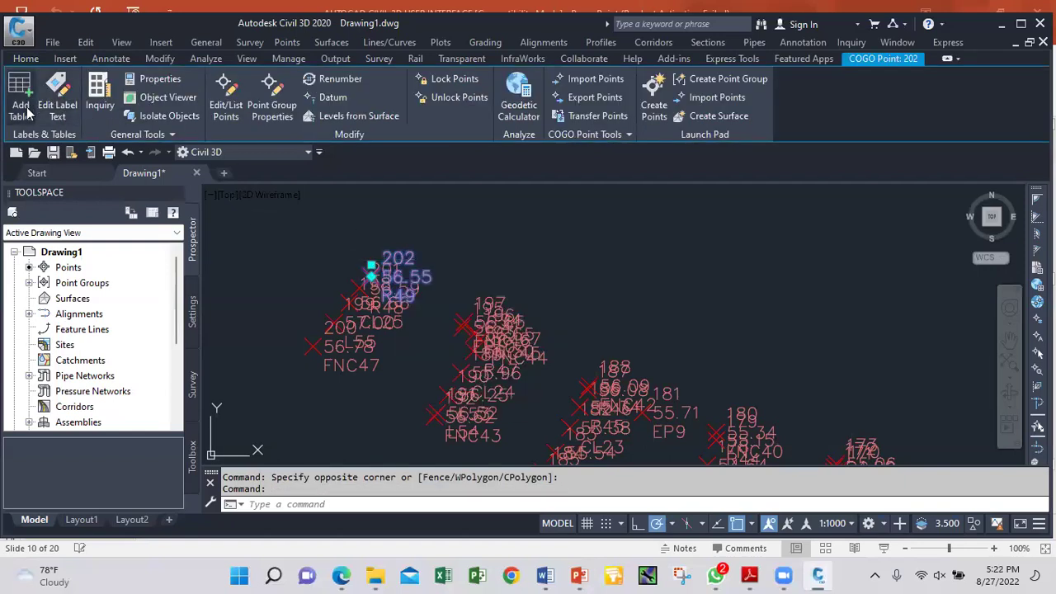
pyautogui.moveTo(399, 290)
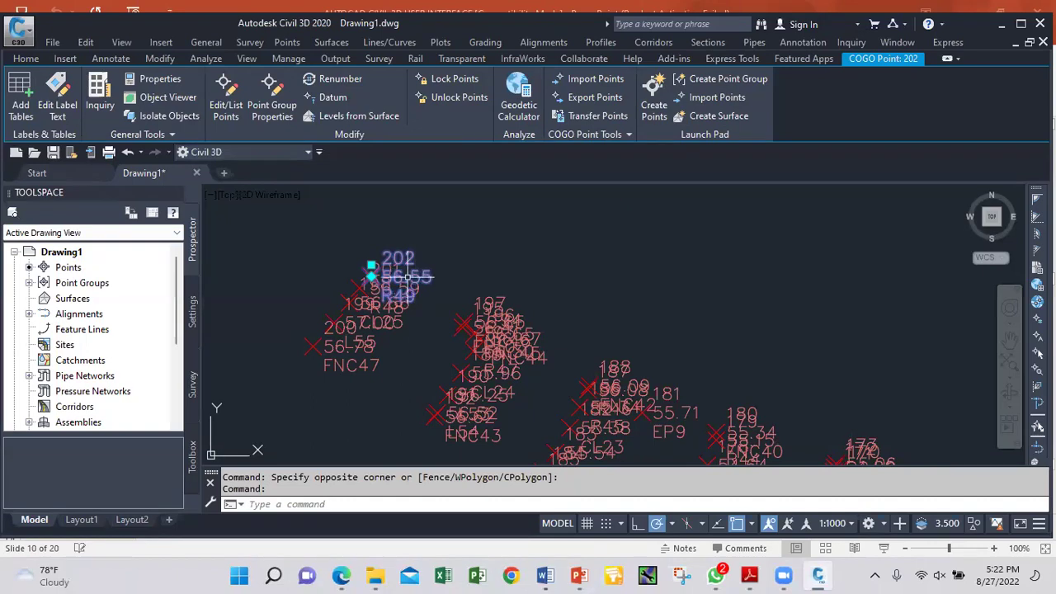
pyautogui.scroll(-2, 416, 277)
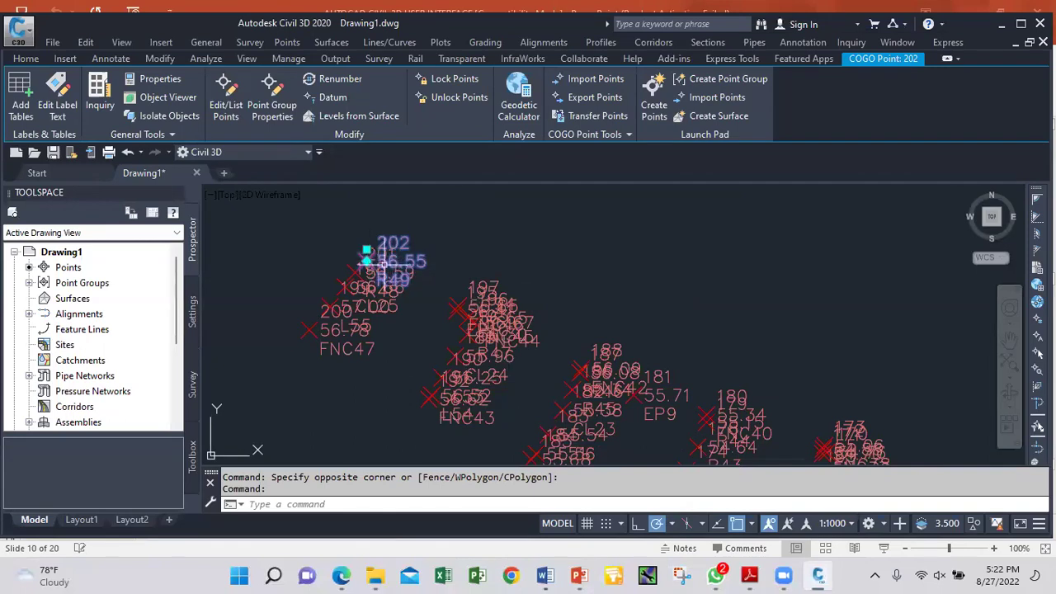
pyautogui.click(274, 116)
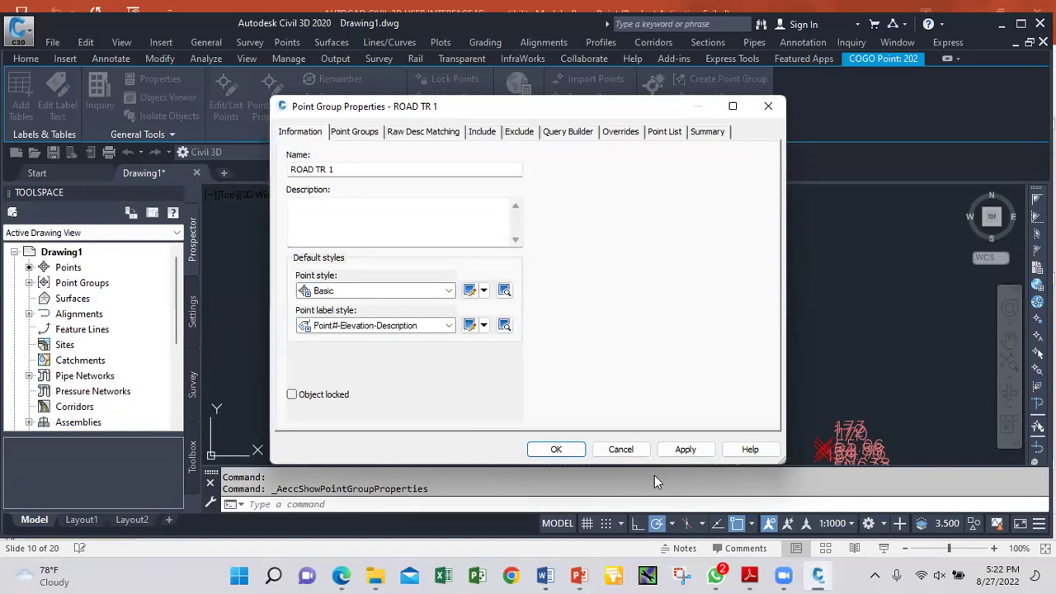
# Switch to PowerPoint to review the Points slide's text on labels and styles full screen, and return to Civil 3D
pyautogui.moveTo(578, 575)
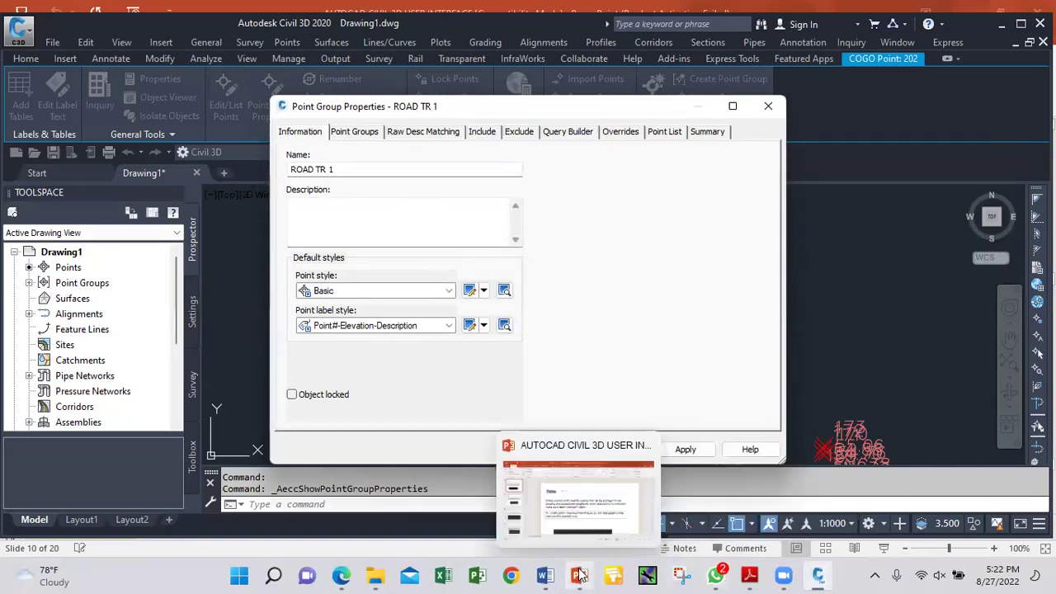
pyautogui.click(583, 505)
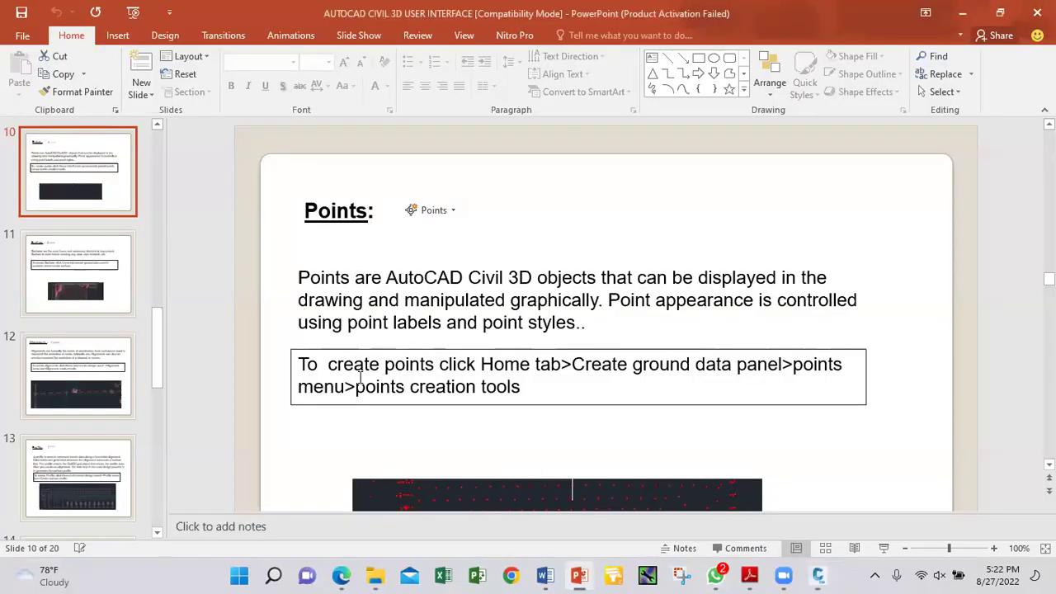
pyautogui.click(883, 551)
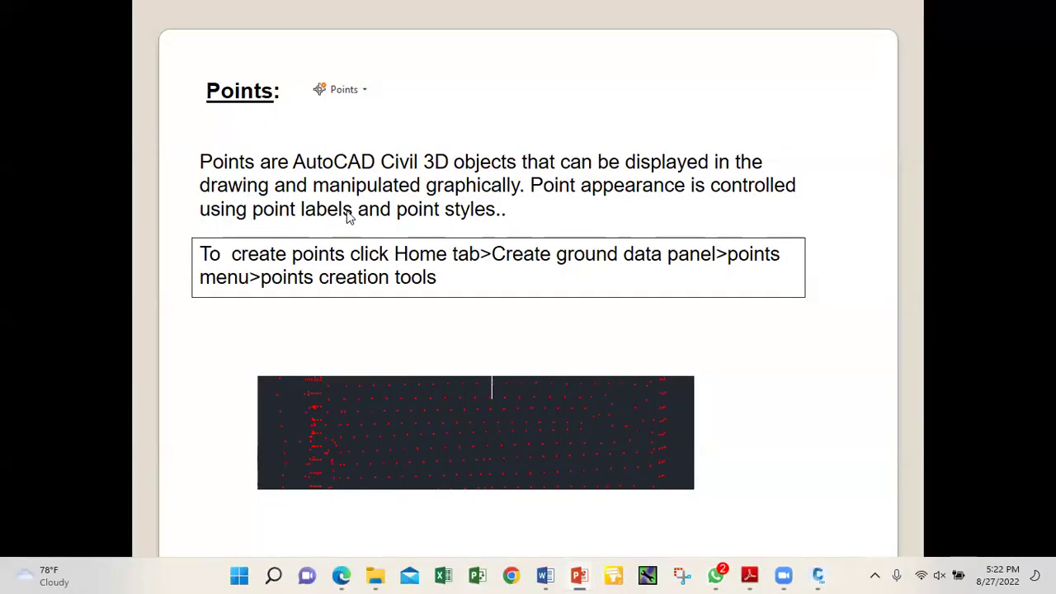
pyautogui.press('Escape')
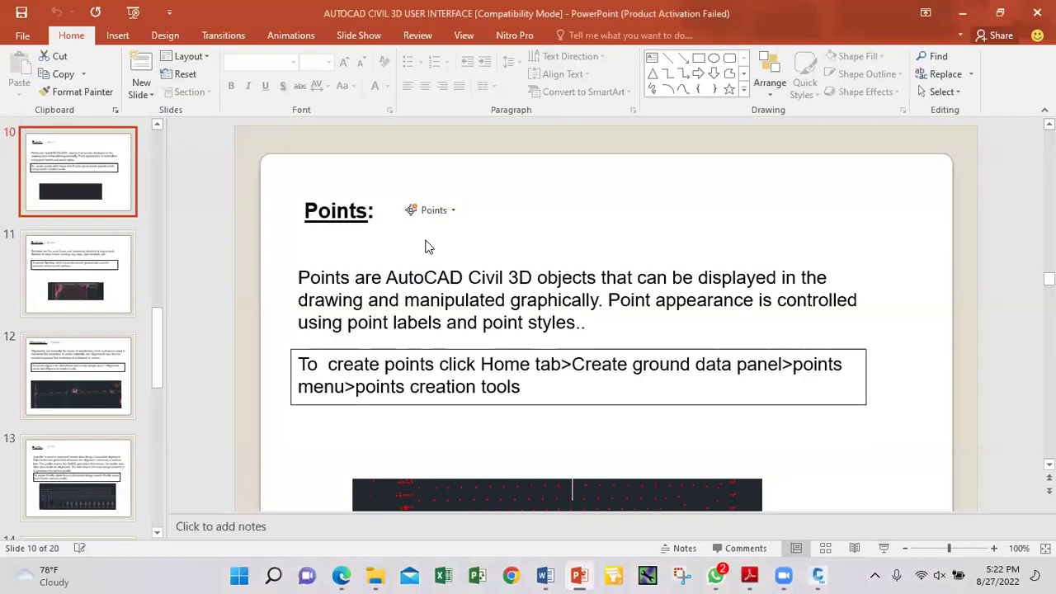
pyautogui.moveTo(813, 575)
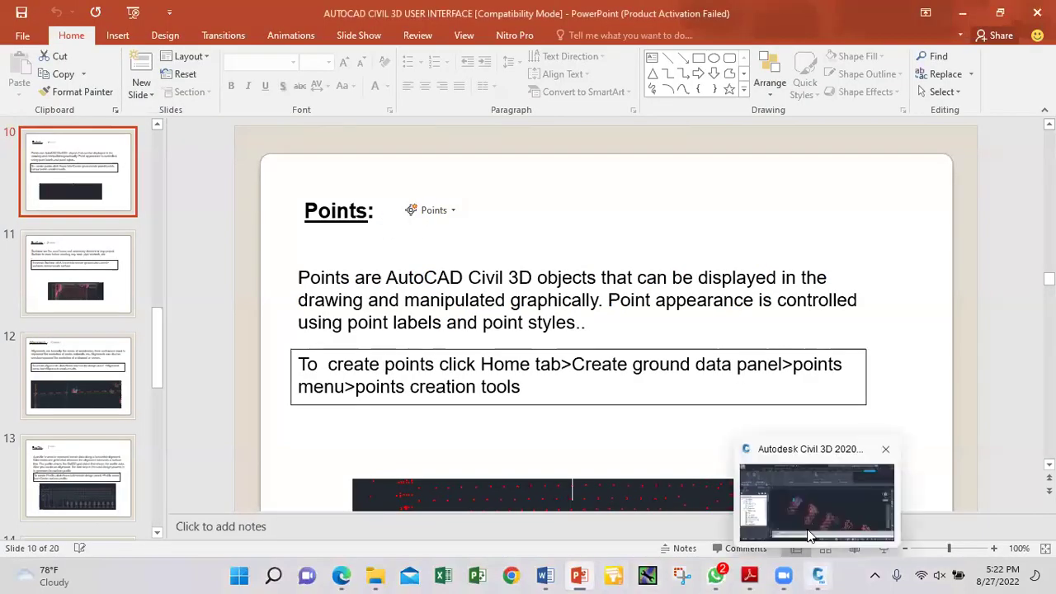
pyautogui.click(805, 502)
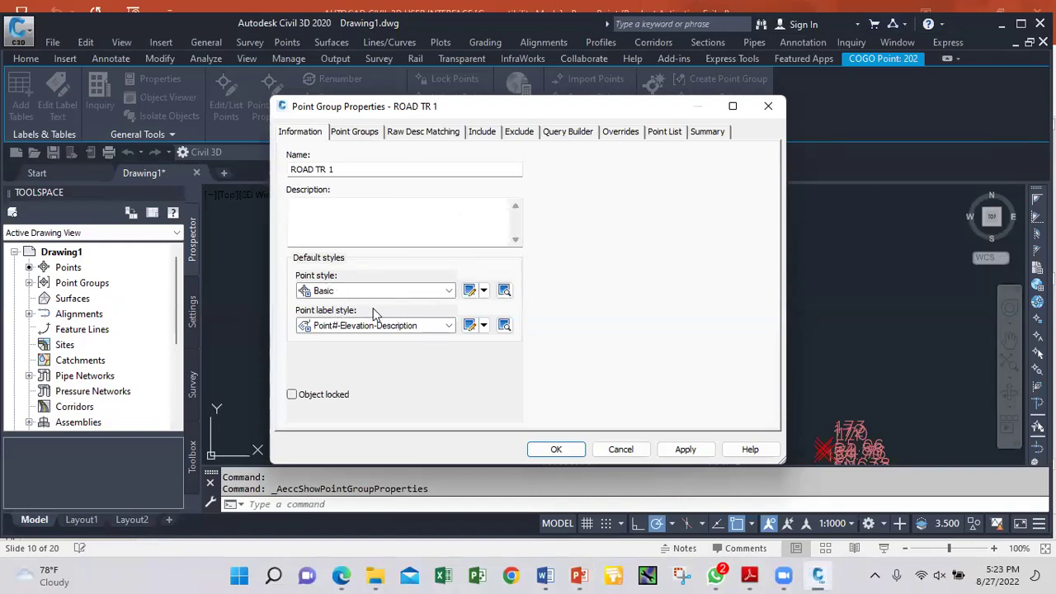
# Edit the Basic point style to add a circle to its custom marker and set the marker size to 0.5 mm
pyautogui.click(469, 291)
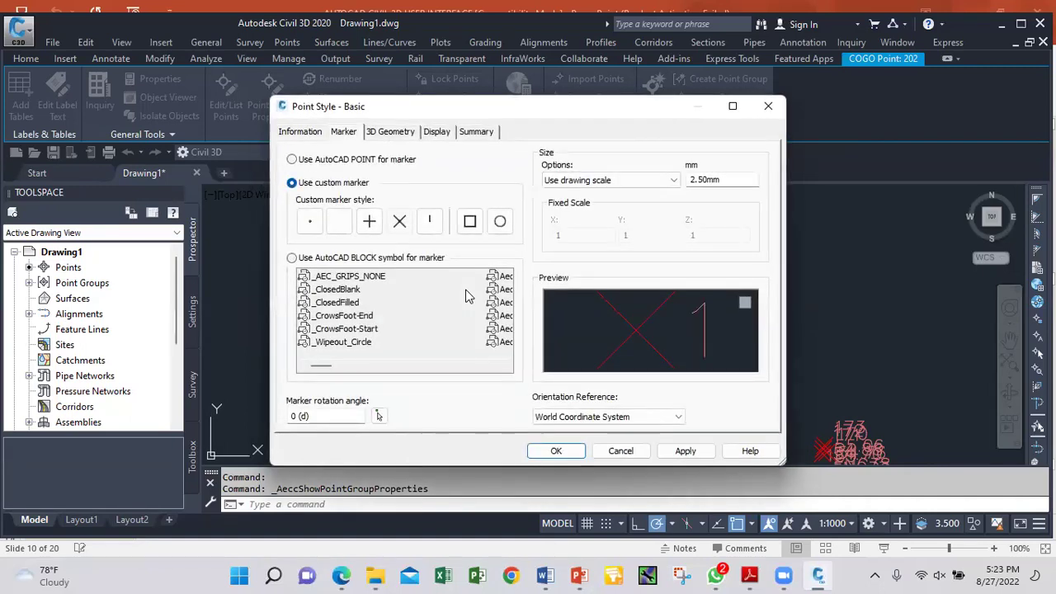
pyautogui.click(299, 134)
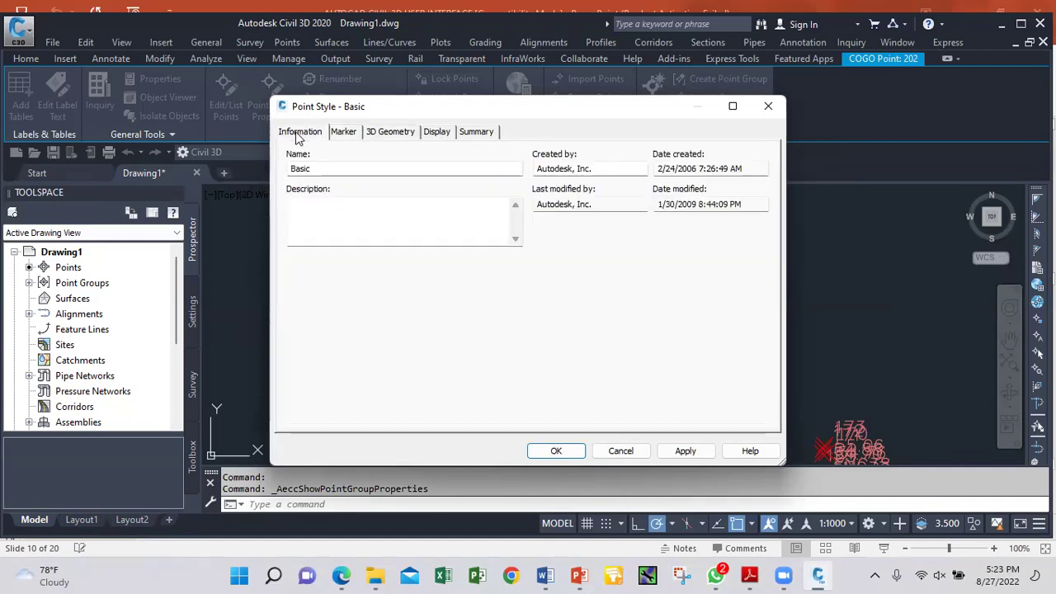
pyautogui.click(345, 134)
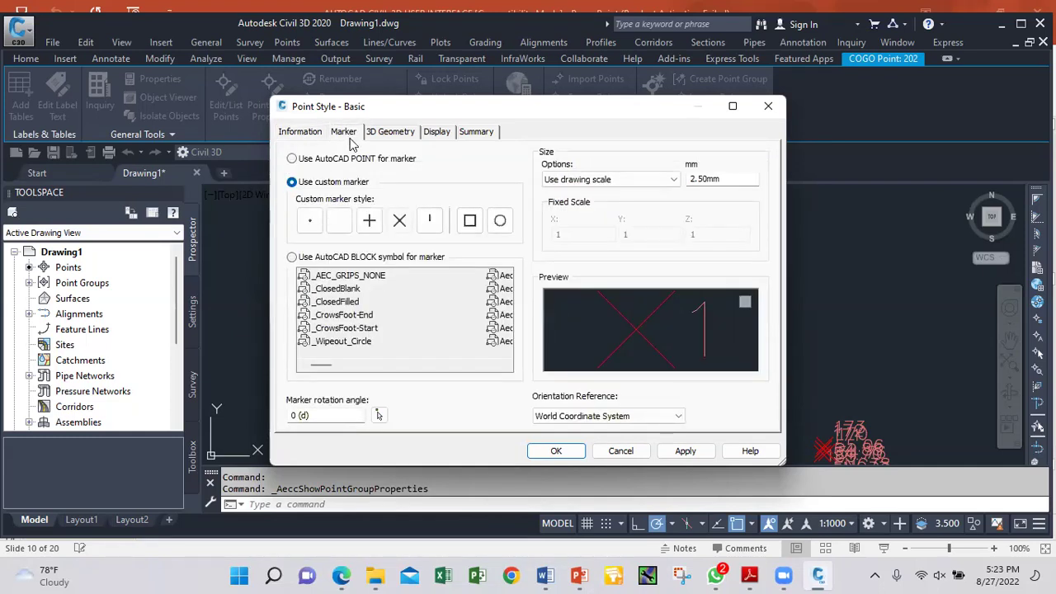
pyautogui.click(501, 221)
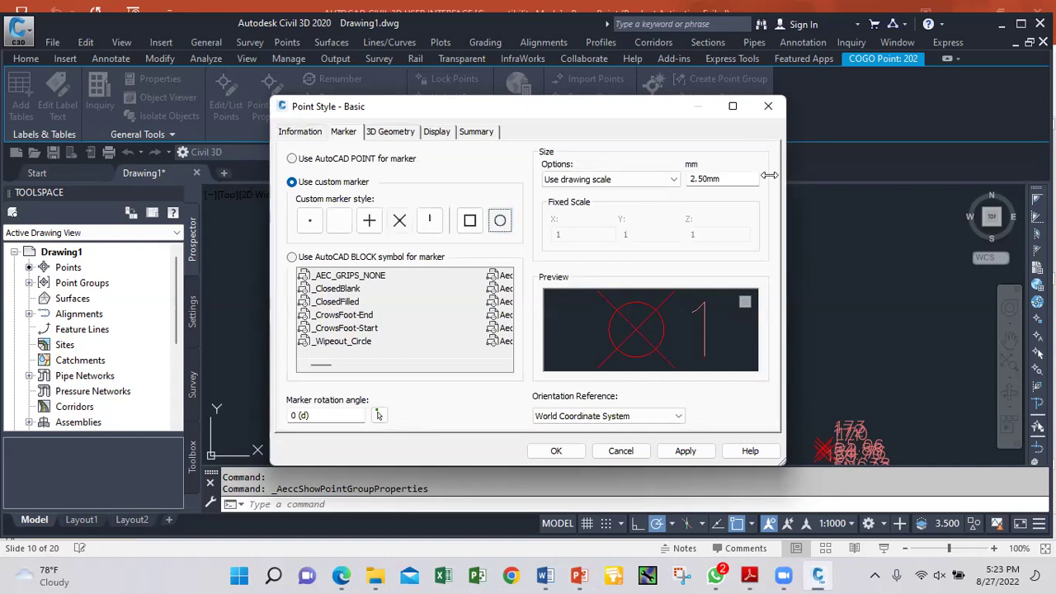
pyautogui.doubleClick(724, 179)
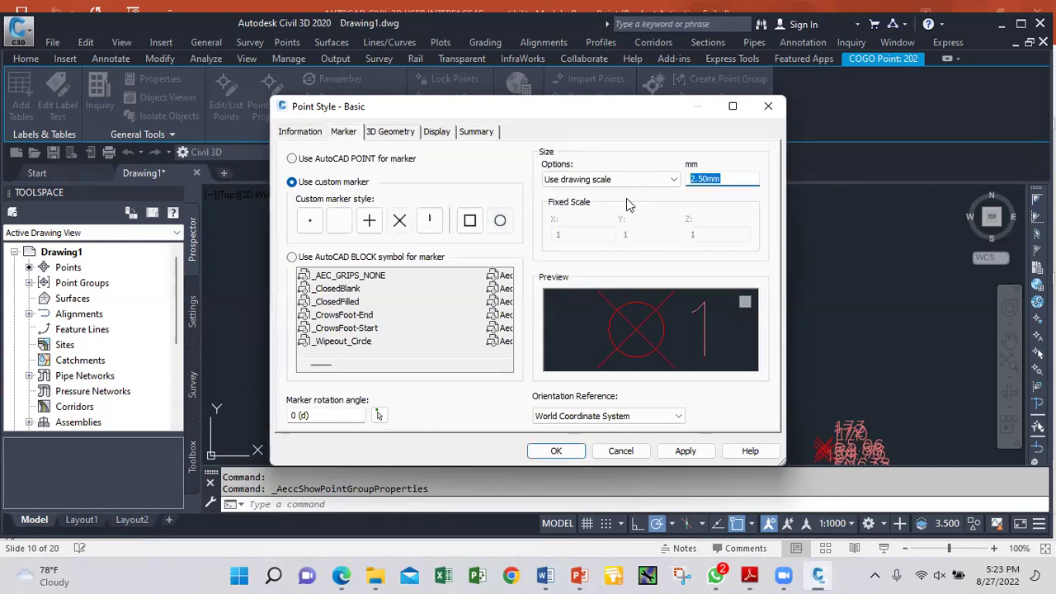
pyautogui.write('0.5')
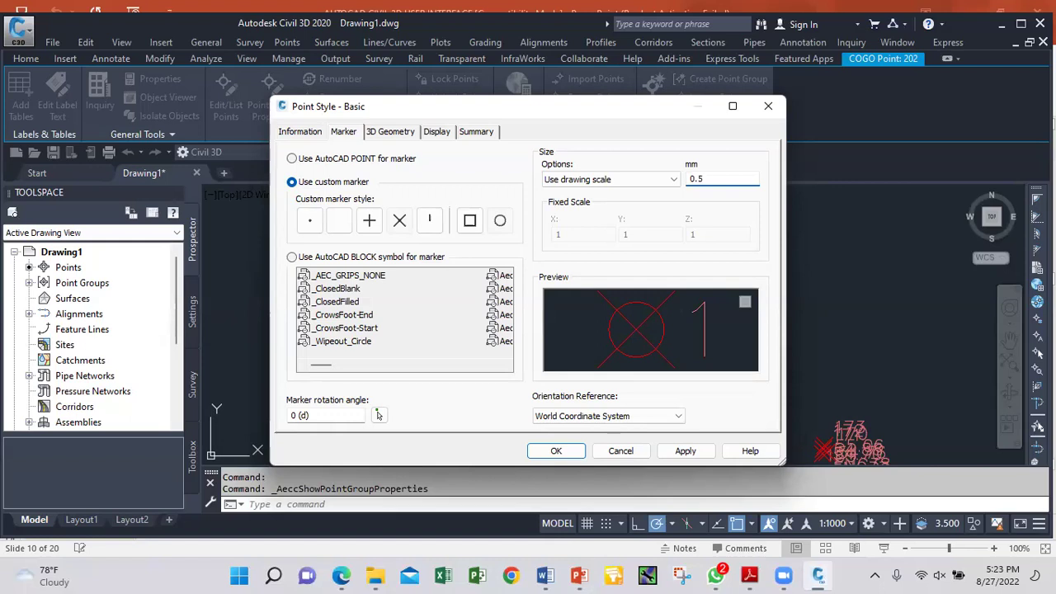
pyautogui.click(686, 451)
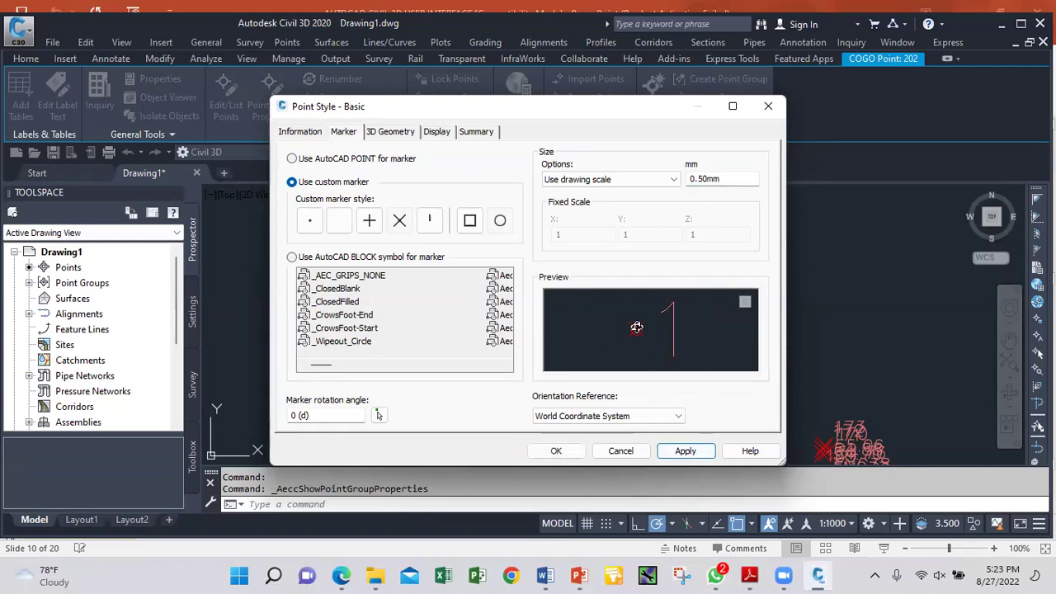
pyautogui.click(556, 452)
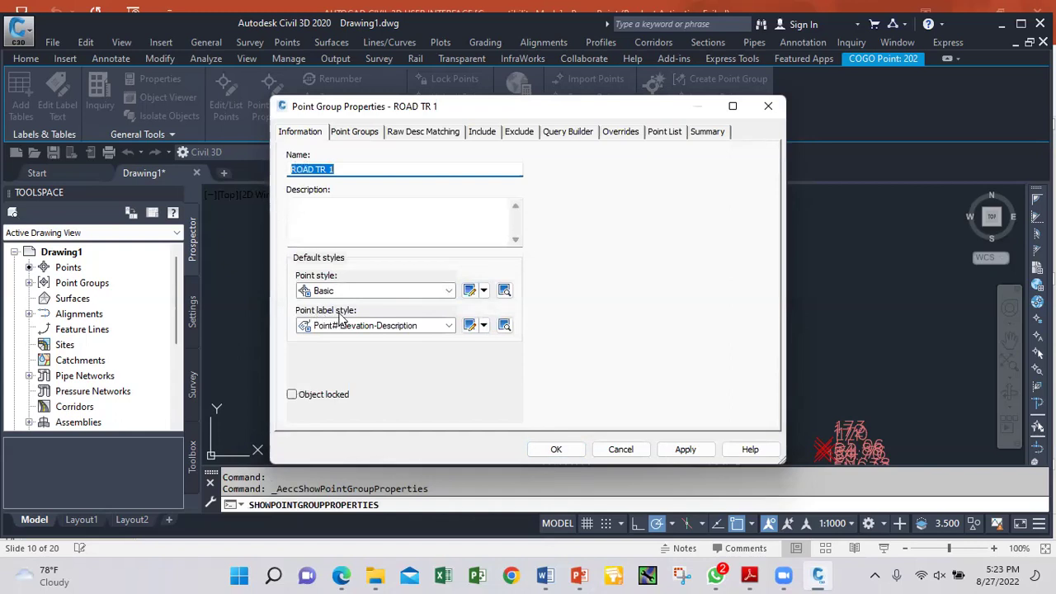
# Edit the group's Point#-Elevation-Description label style and set the Point Description component's text height to 0.5 mm
pyautogui.click(483, 325)
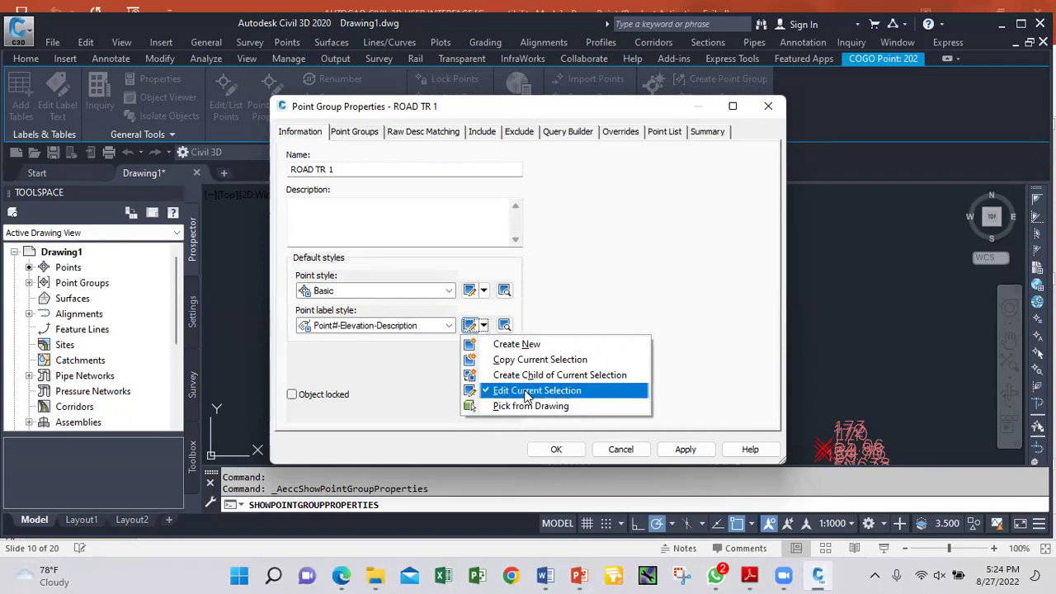
pyautogui.click(469, 326)
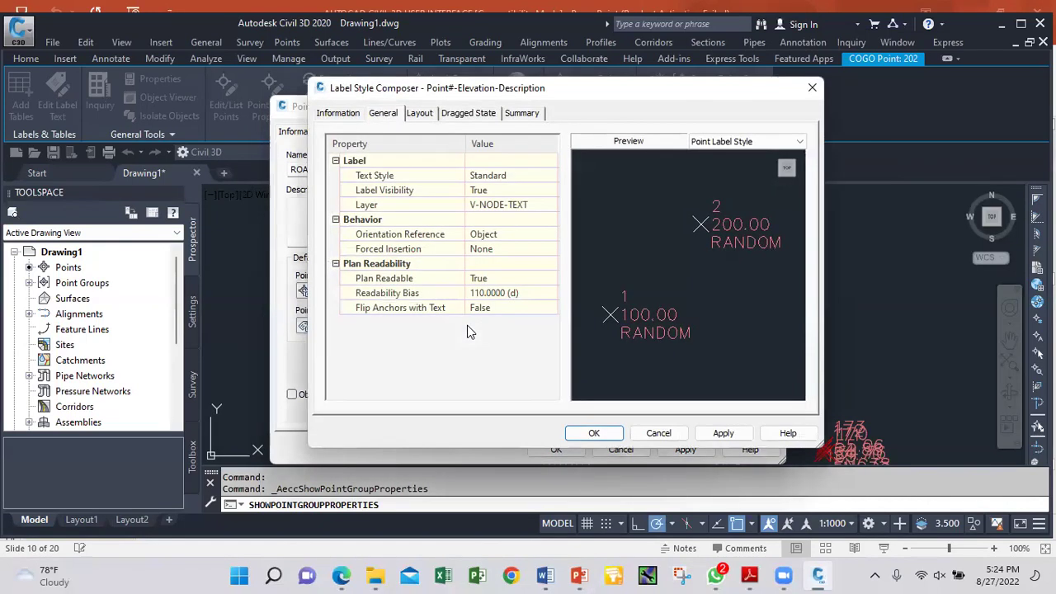
pyautogui.click(337, 113)
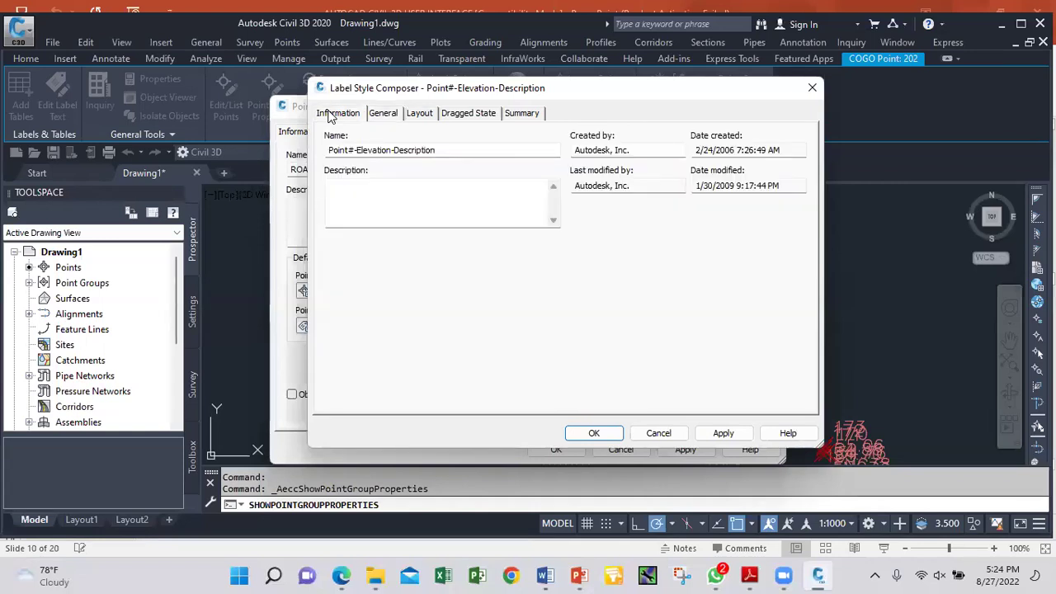
pyautogui.click(419, 114)
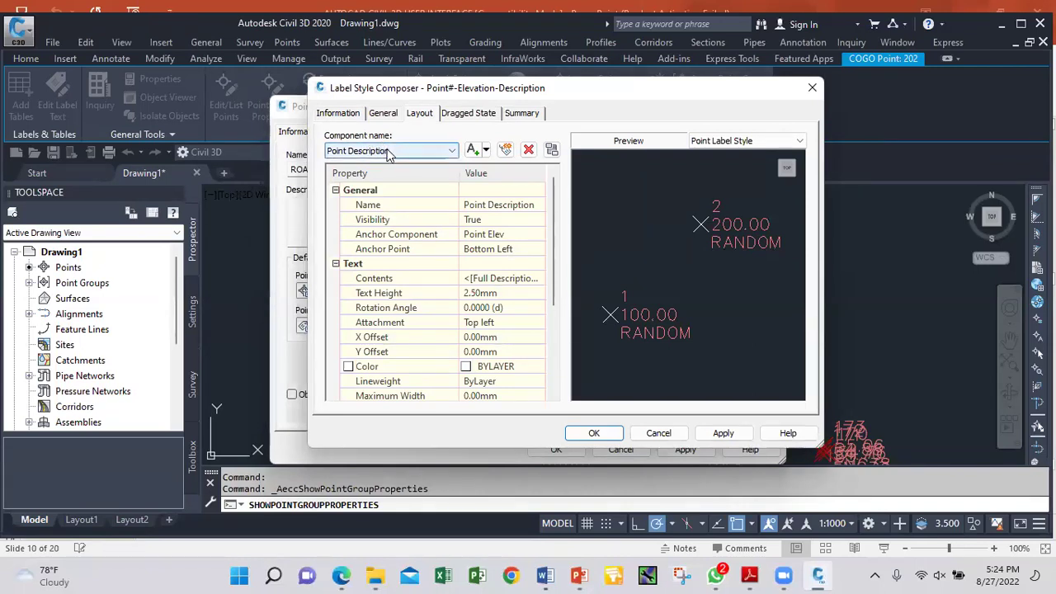
pyautogui.click(391, 154)
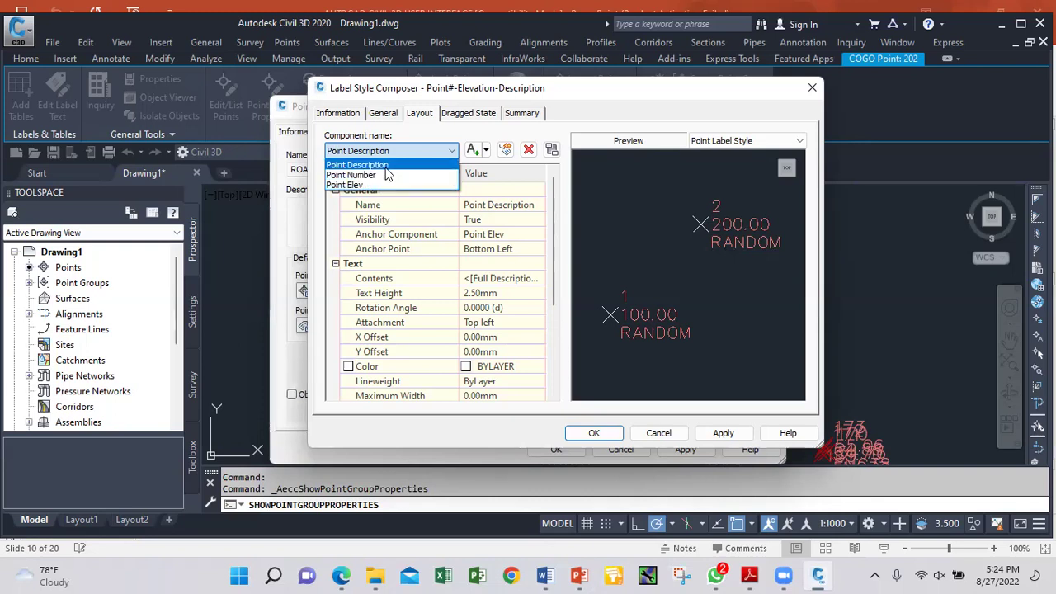
pyautogui.click(387, 166)
pyautogui.click(493, 294)
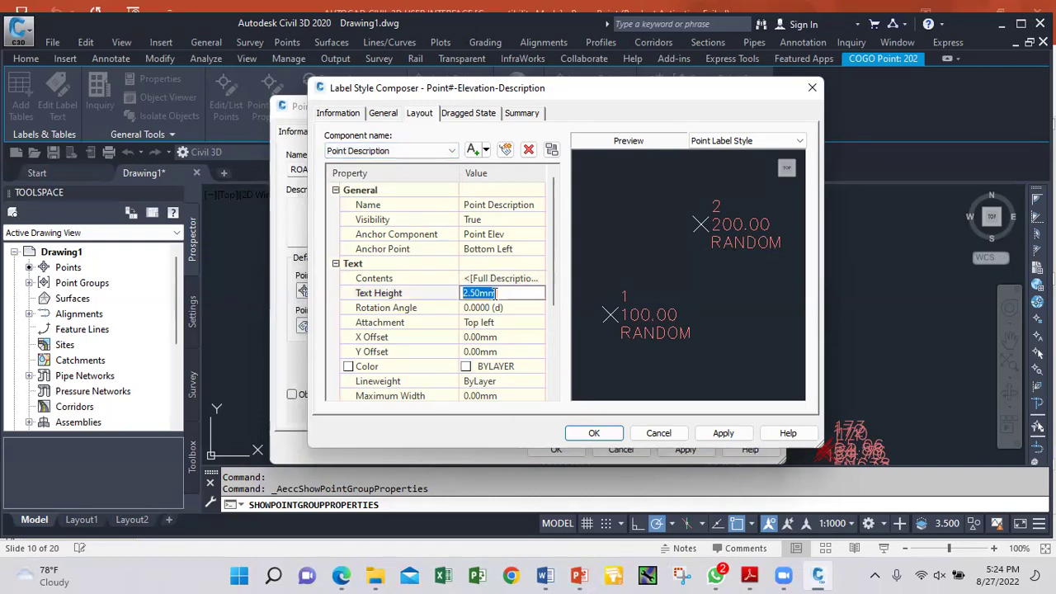
pyautogui.write('0.5')
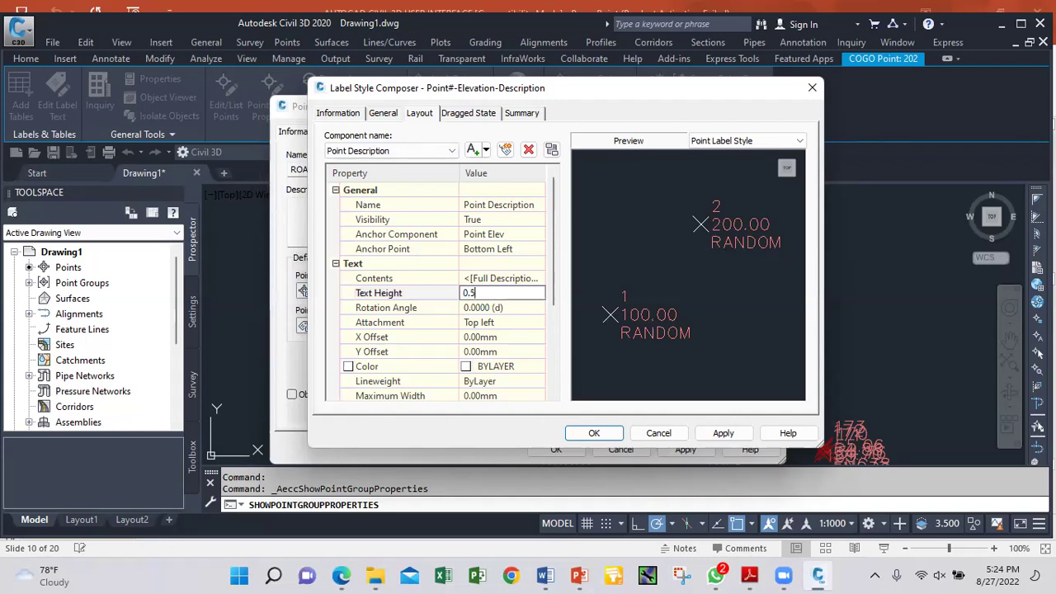
# Set the text height of the label style's Point Number component to 0.5 mm
pyautogui.click(452, 151)
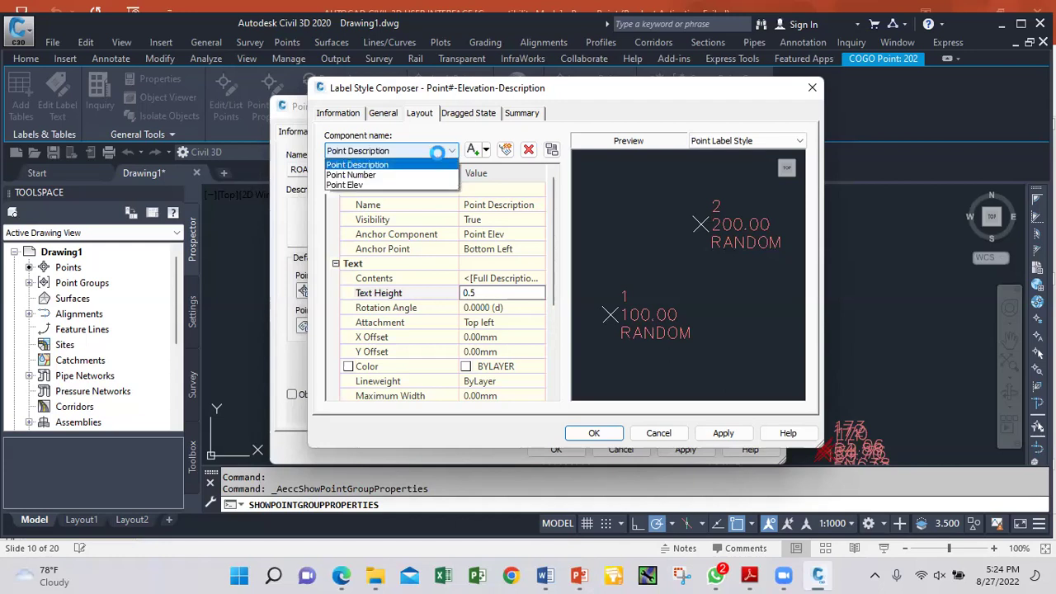
pyautogui.click(395, 174)
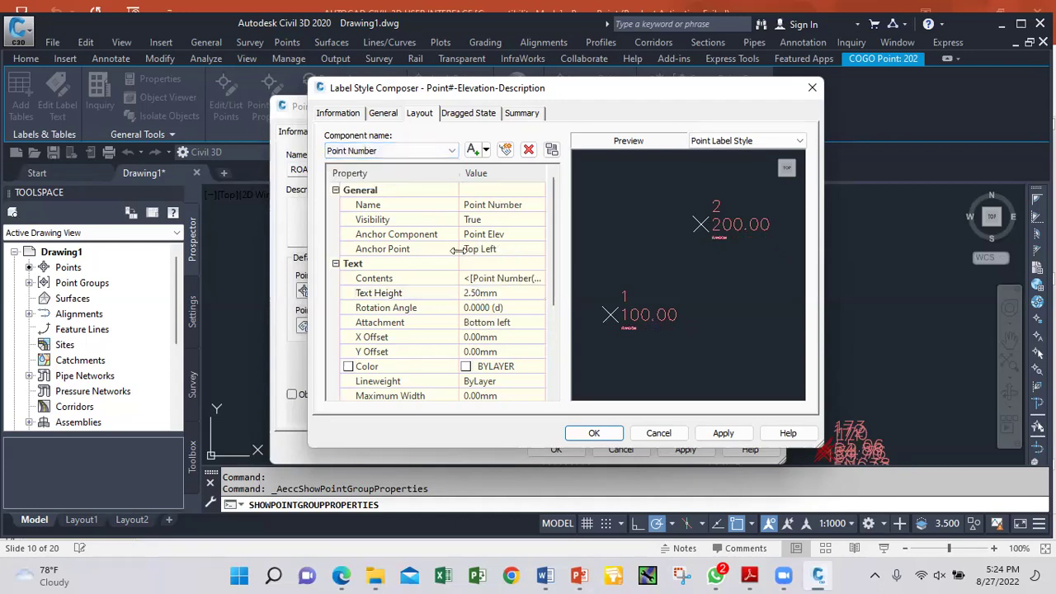
pyautogui.click(498, 293)
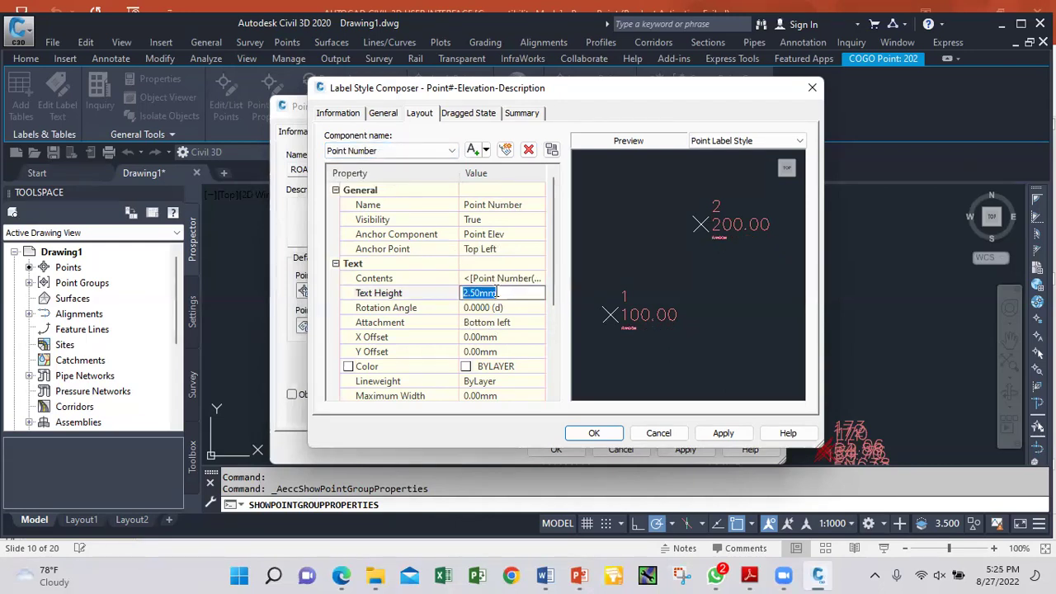
pyautogui.write('0.5')
# Set the Point Elev component's text height to 0.5 mm and apply the label style and ROAD TR 1 group changes
pyautogui.click(450, 151)
pyautogui.click(416, 184)
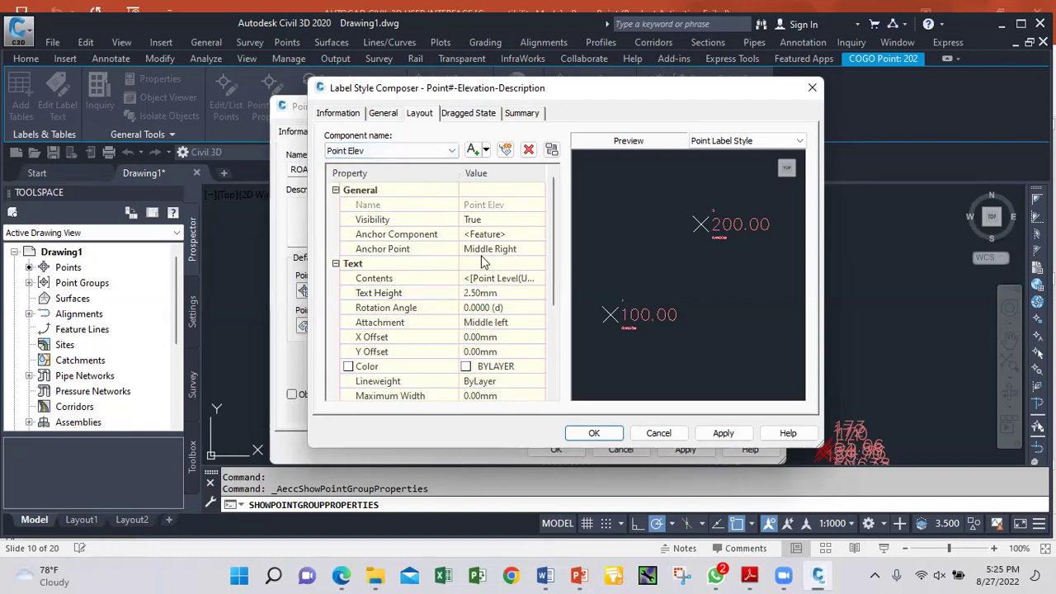
pyautogui.click(499, 293)
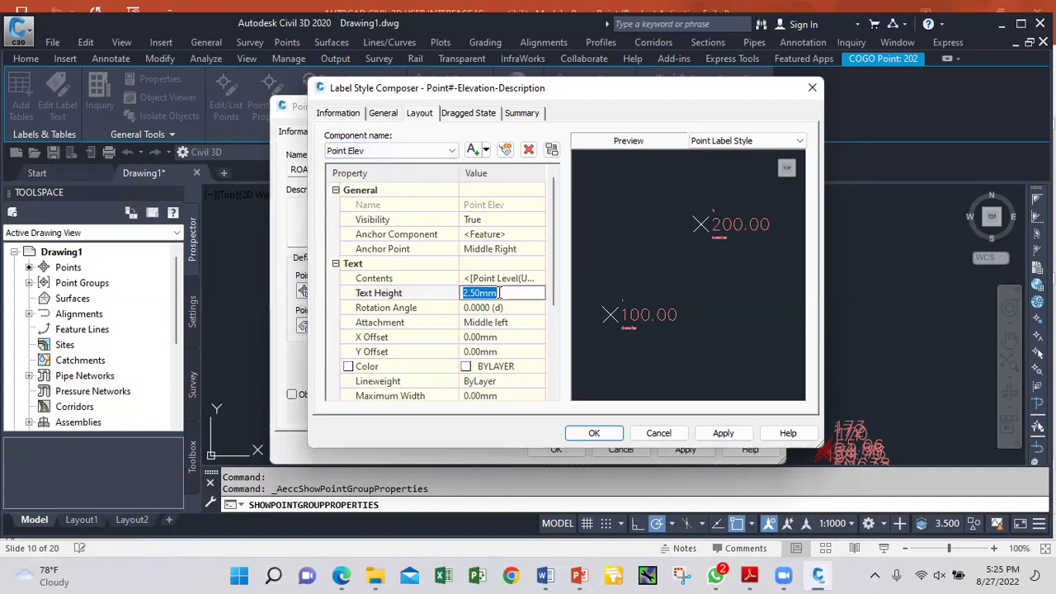
pyautogui.write('0.5')
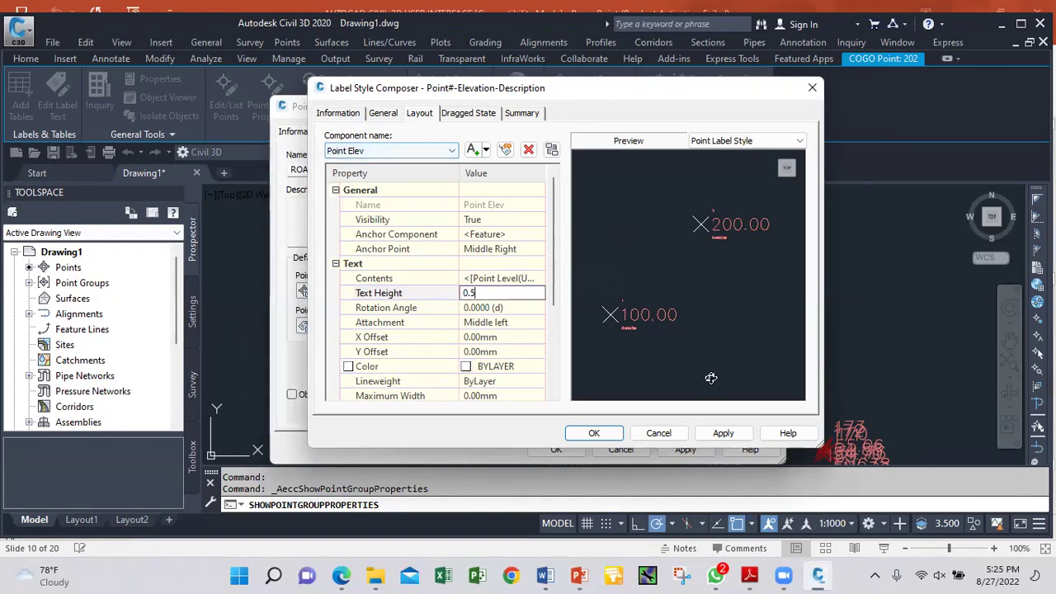
pyautogui.click(722, 434)
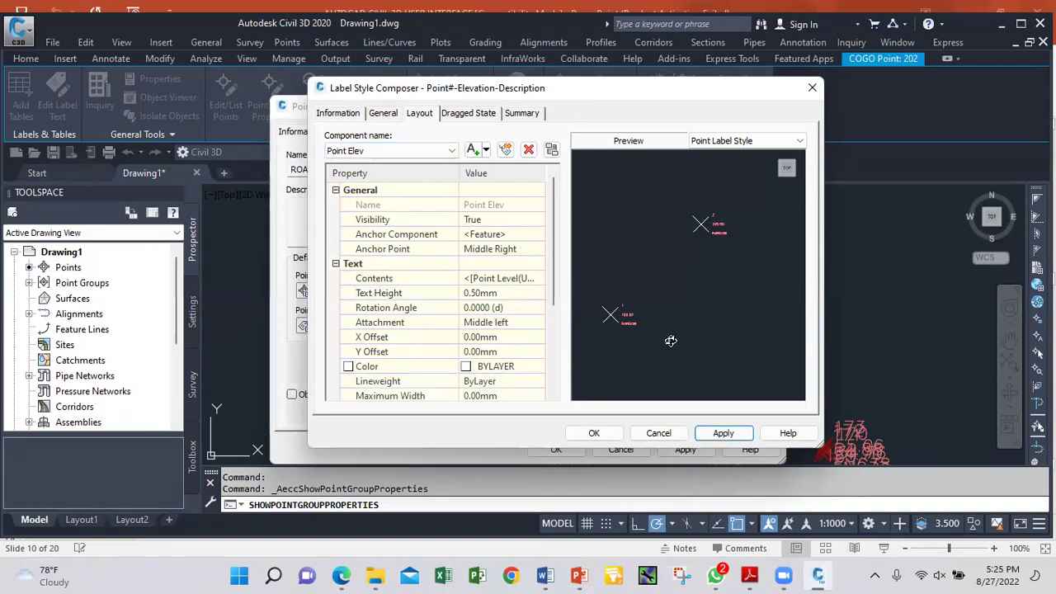
pyautogui.click(608, 432)
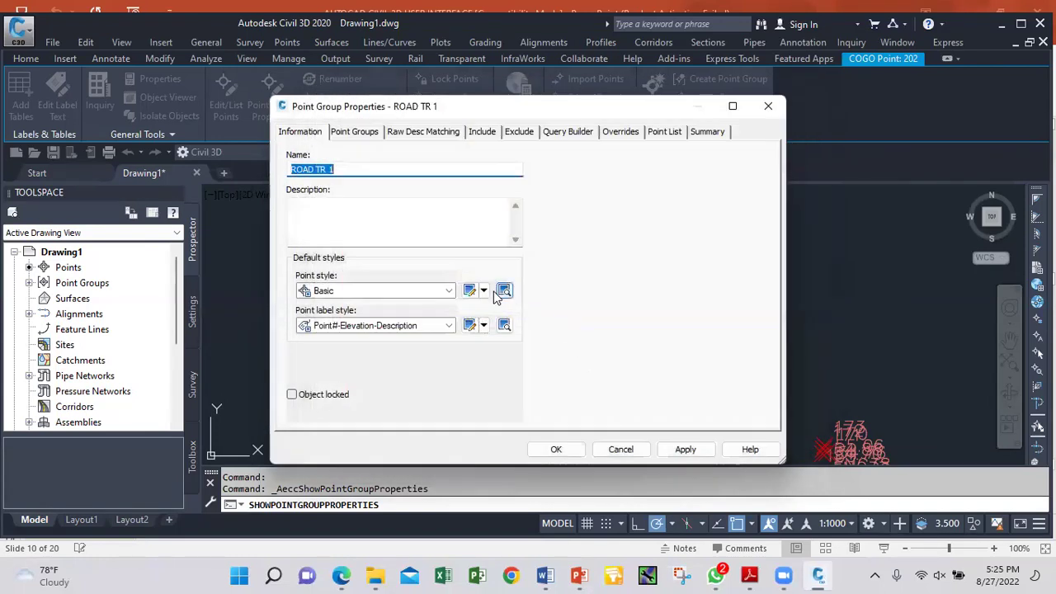
pyautogui.click(673, 455)
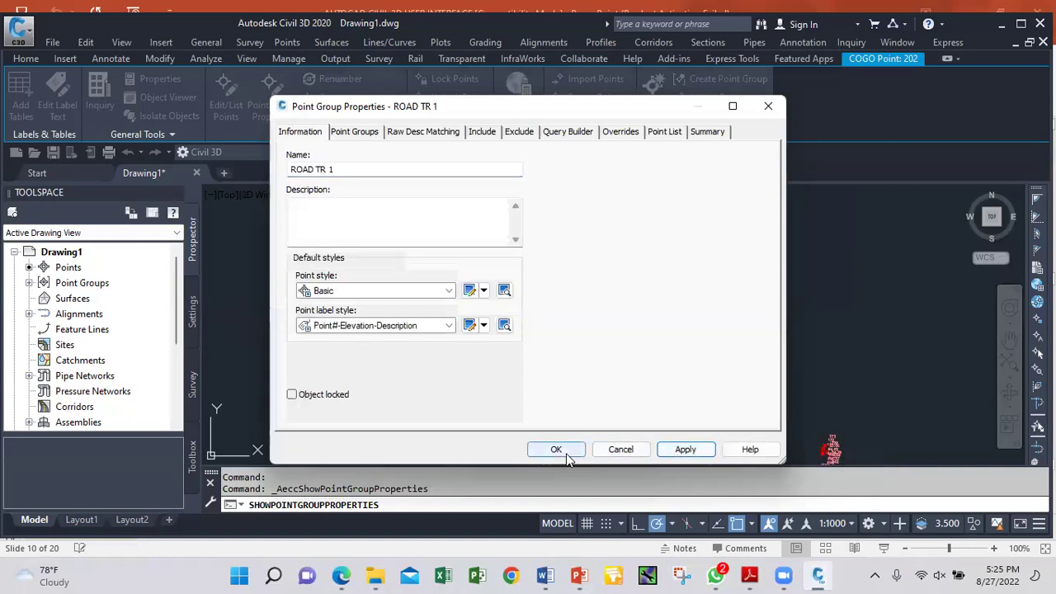
pyautogui.click(562, 451)
pyautogui.press('Escape')
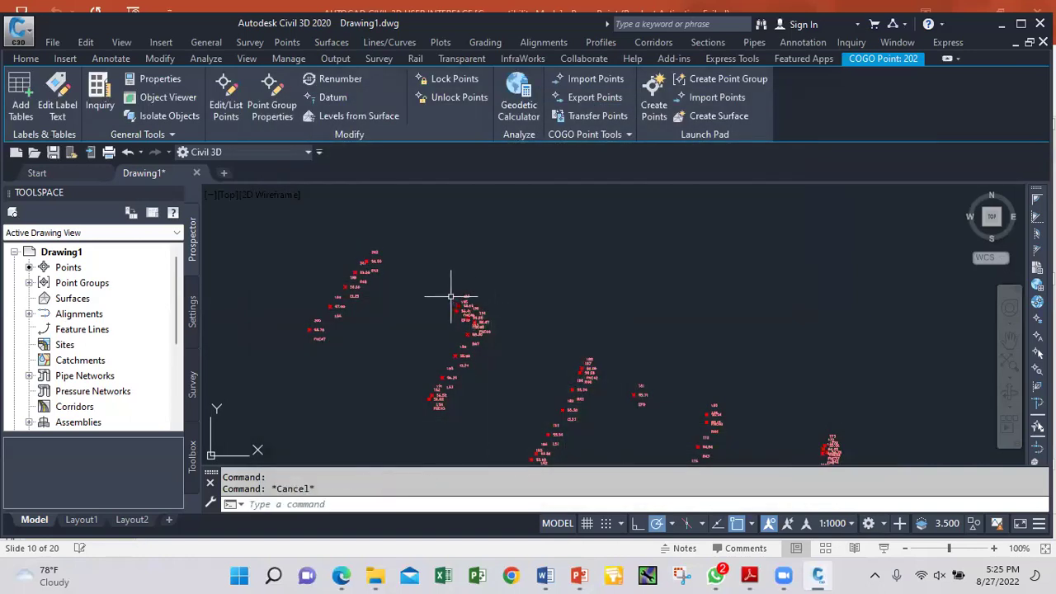
# Examine the resized point markers and labels close up and along the whole road
pyautogui.scroll(3, 395, 275)
pyautogui.scroll(3, 412, 307)
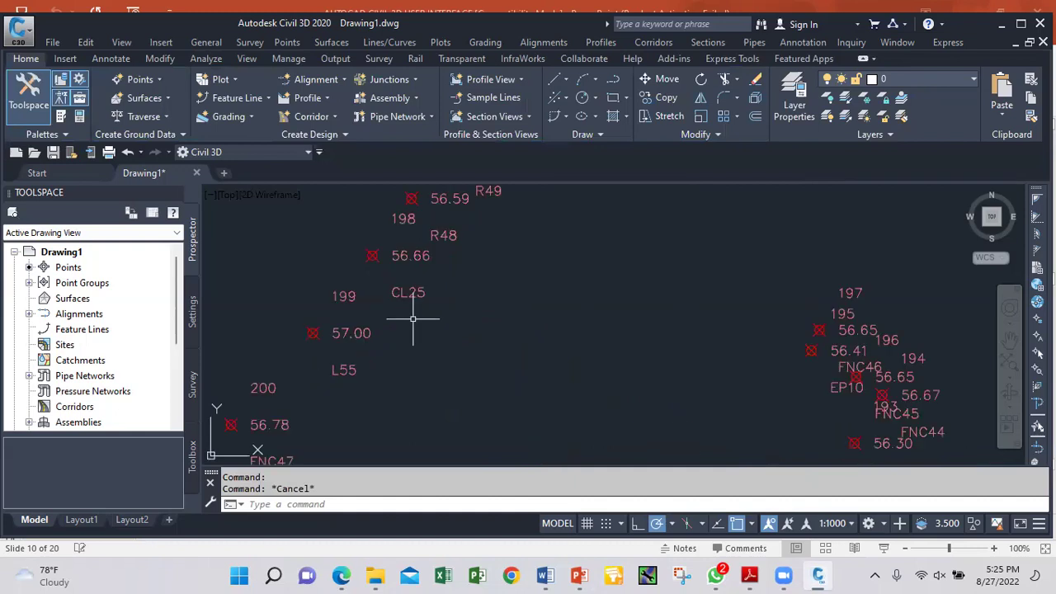
pyautogui.scroll(-3, 396, 319)
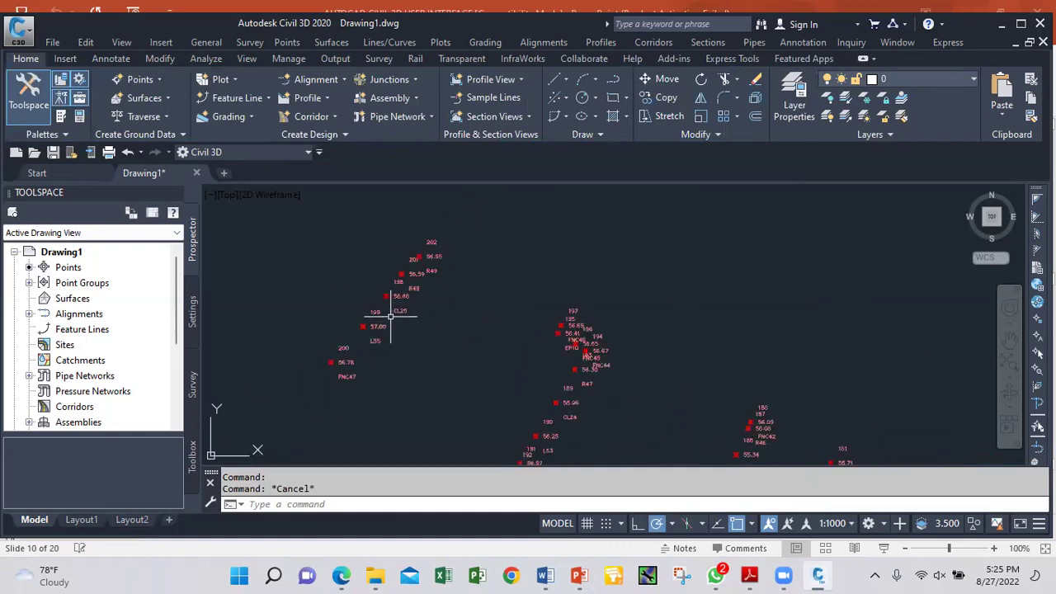
pyautogui.scroll(-5, 385, 316)
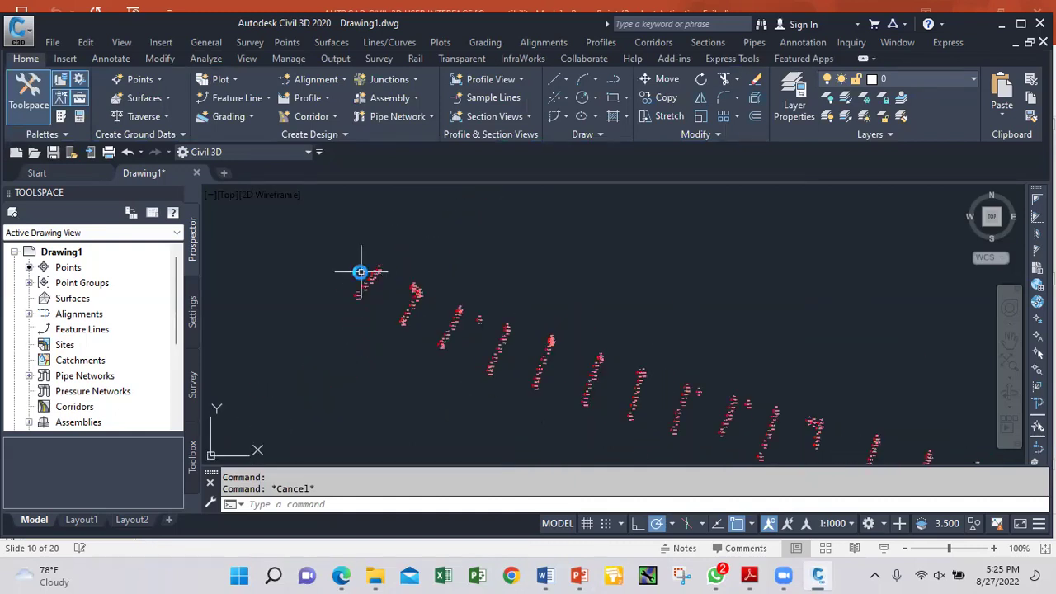
pyautogui.scroll(1, 378, 311)
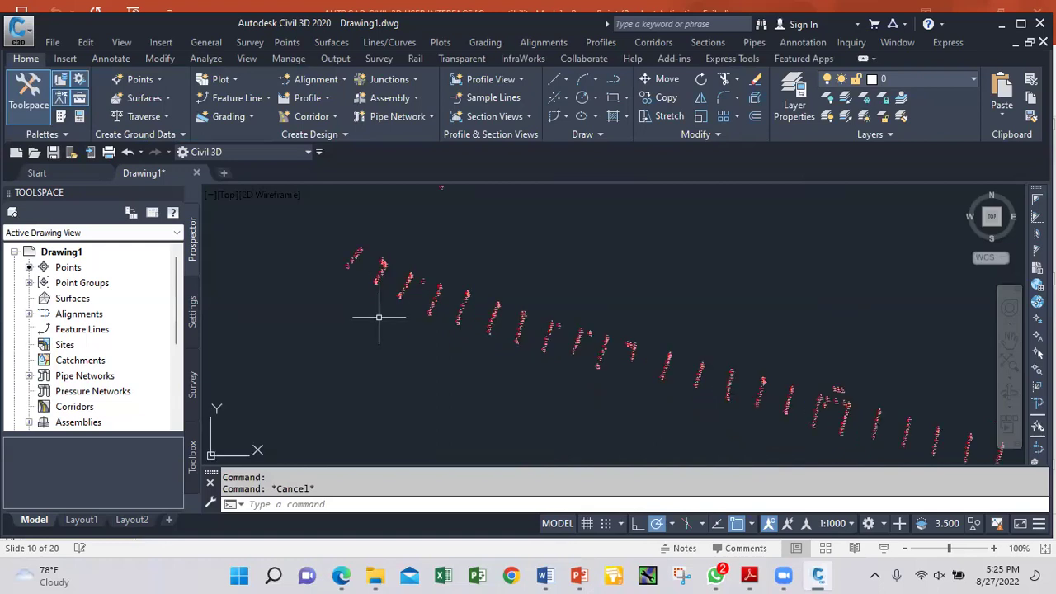
pyautogui.scroll(-2, 371, 324)
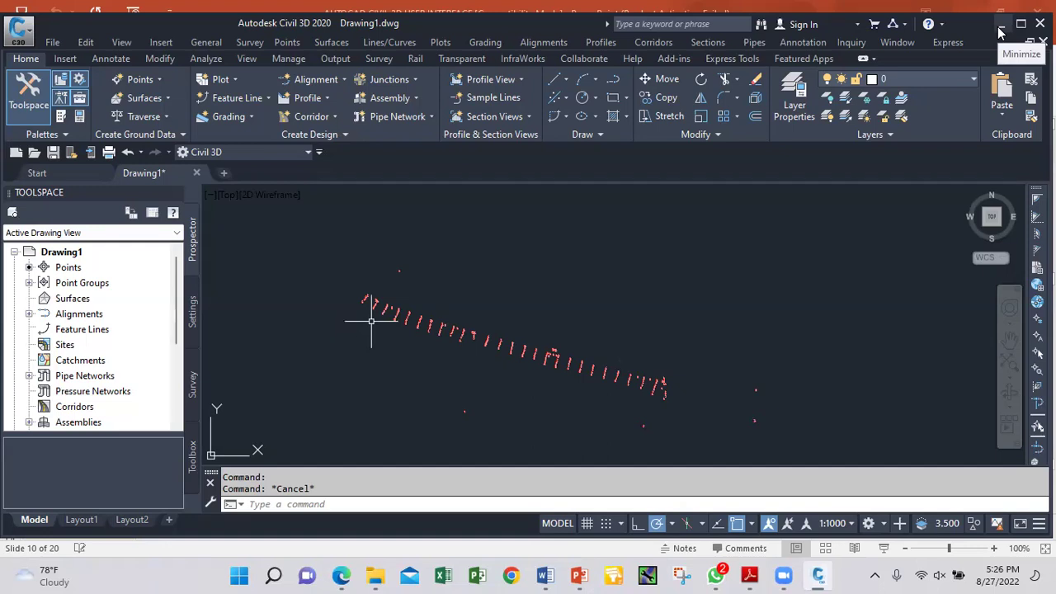
# Switch to the desktop and open the ROAD TRAINING DAY 1 workbook in a maximized Excel window
pyautogui.click(1000, 32)
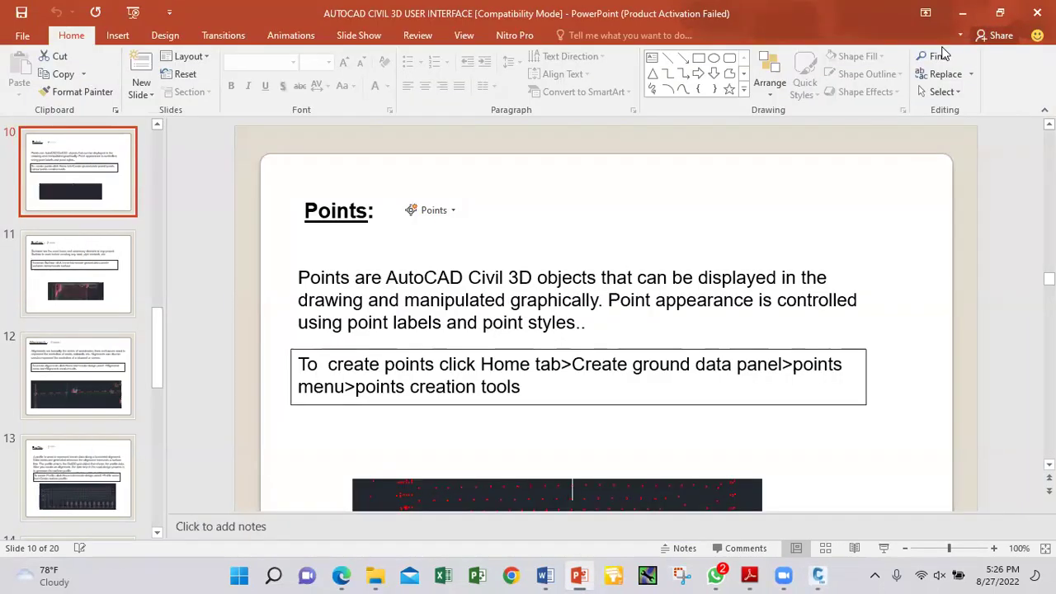
pyautogui.click(962, 13)
pyautogui.click(962, 13)
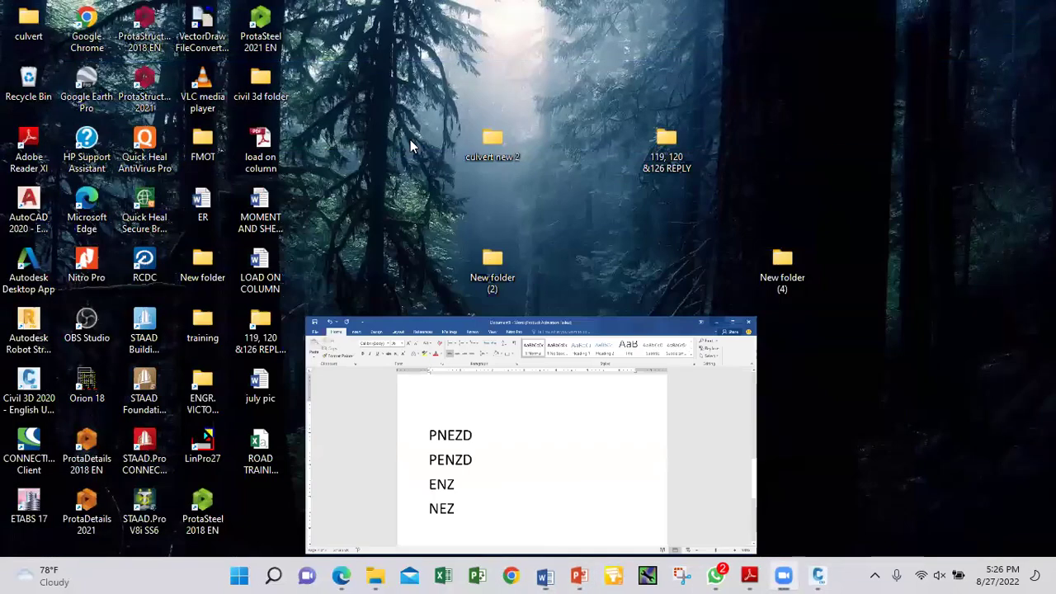
pyautogui.doubleClick(278, 447)
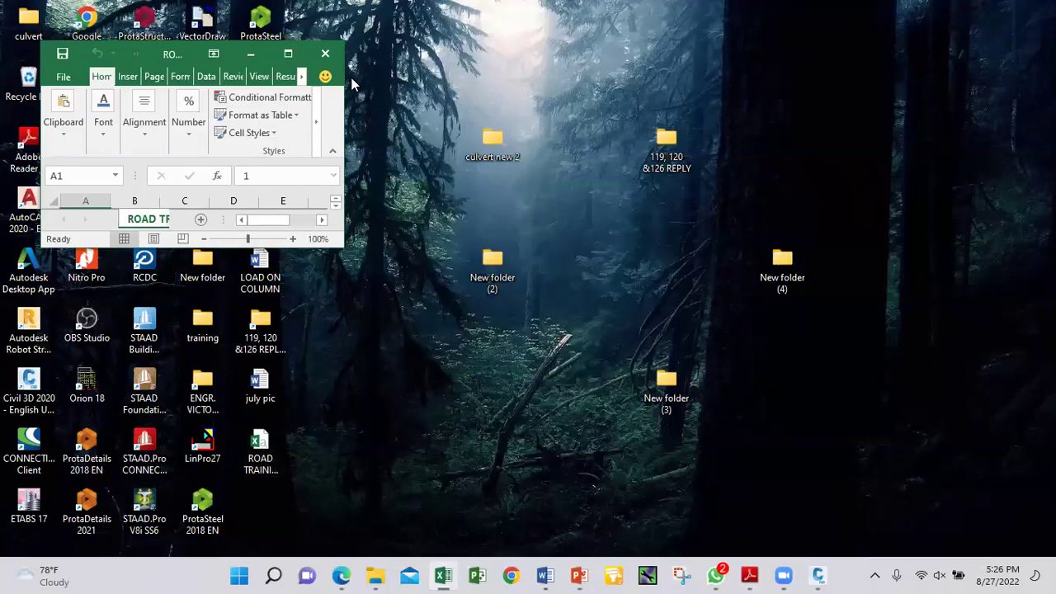
pyautogui.click(369, 9)
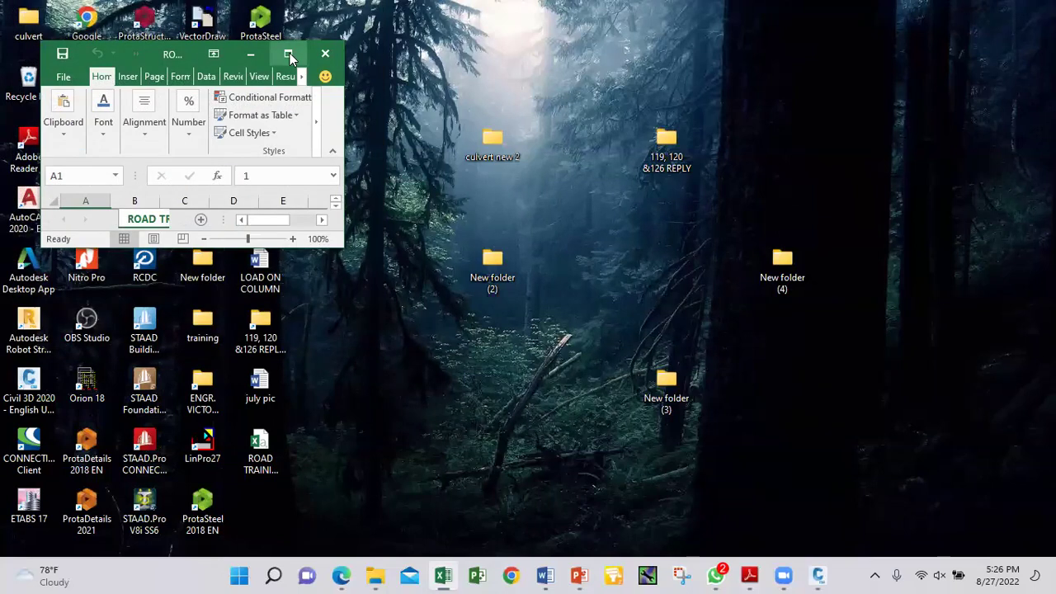
pyautogui.click(288, 54)
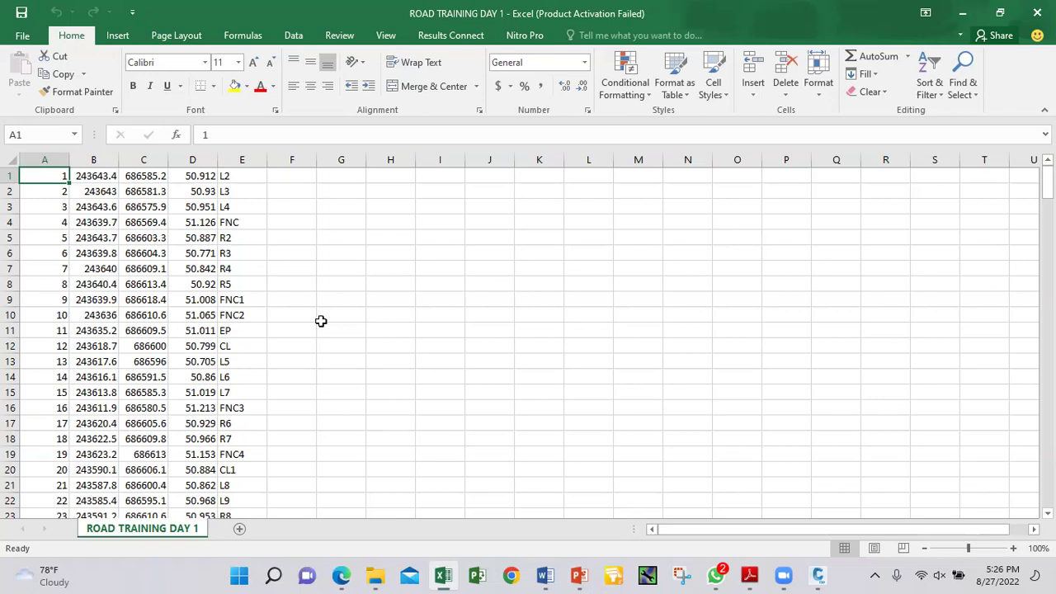
# Add filters to the full range of survey point data in columns A to E
pyautogui.hotkey('ctrl', 'shift', 'End')
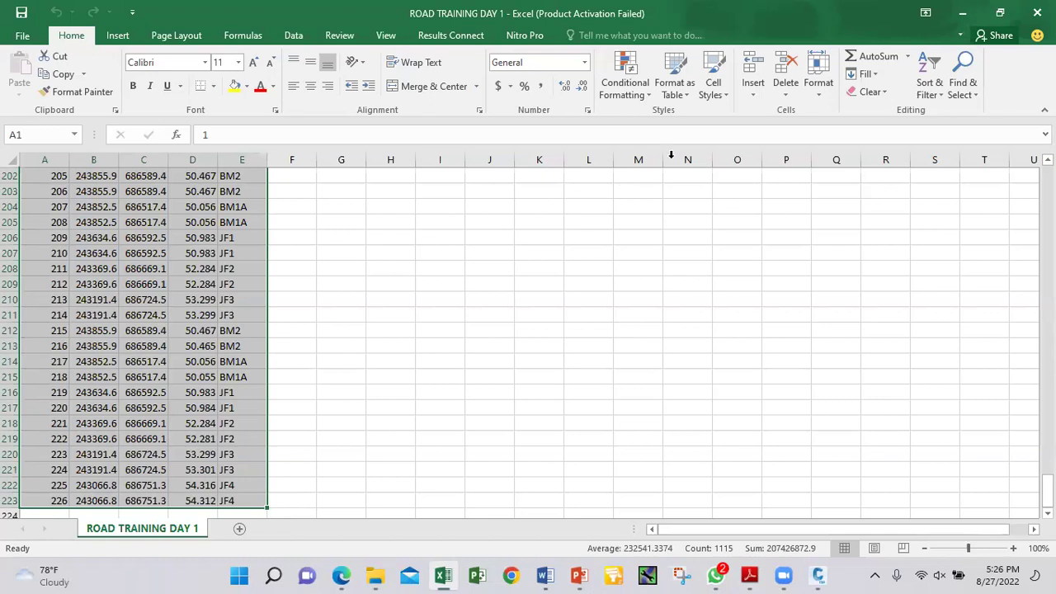
pyautogui.click(936, 95)
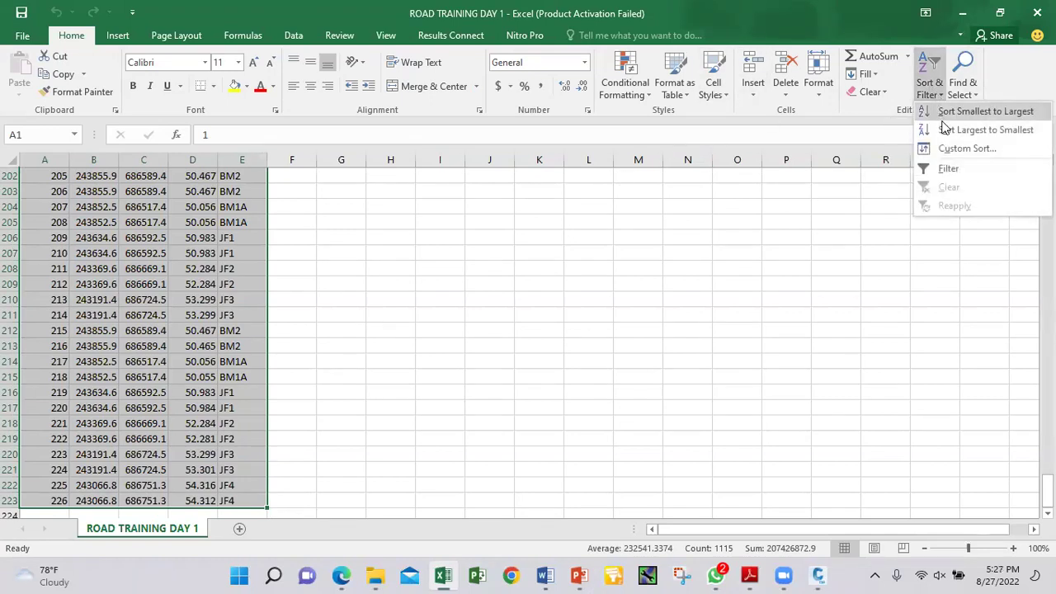
pyautogui.click(949, 170)
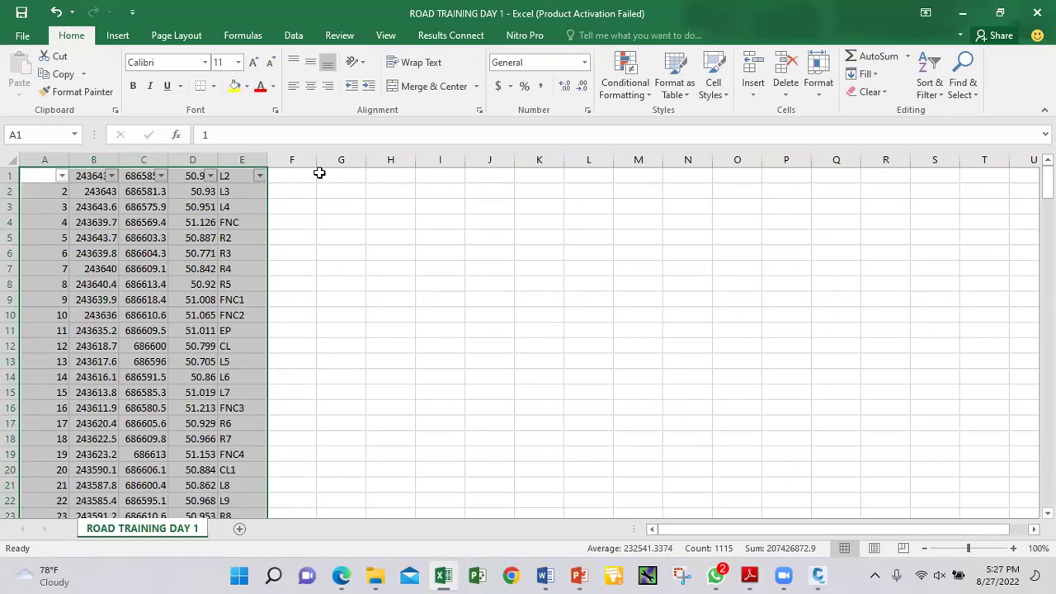
pyautogui.click(310, 219)
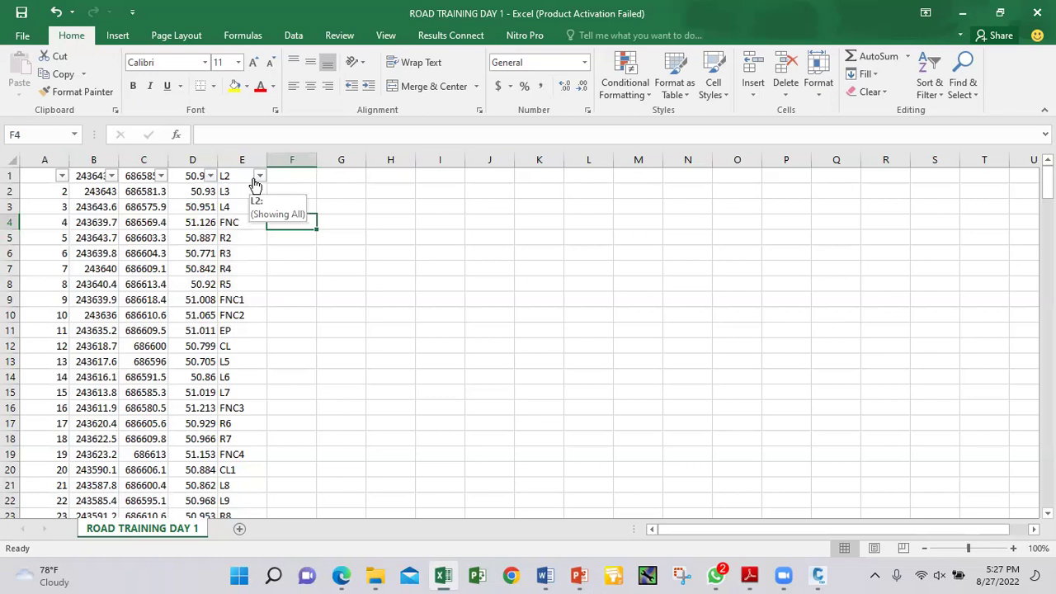
# In the filter for the description codes in column E, deselect all values and include CL, CL1 and CL10 to CL15
pyautogui.click(260, 176)
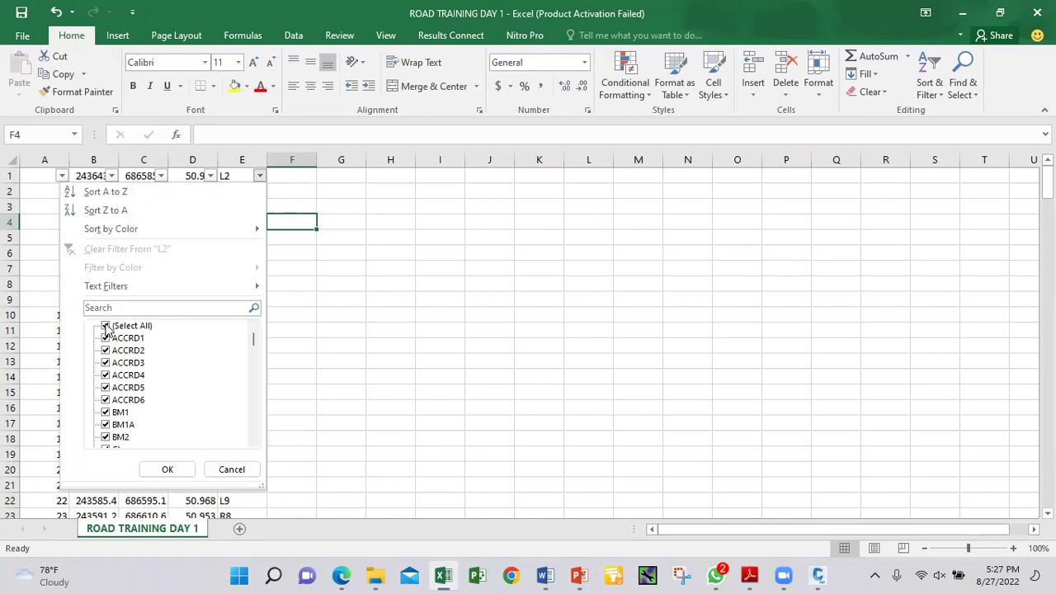
pyautogui.click(106, 327)
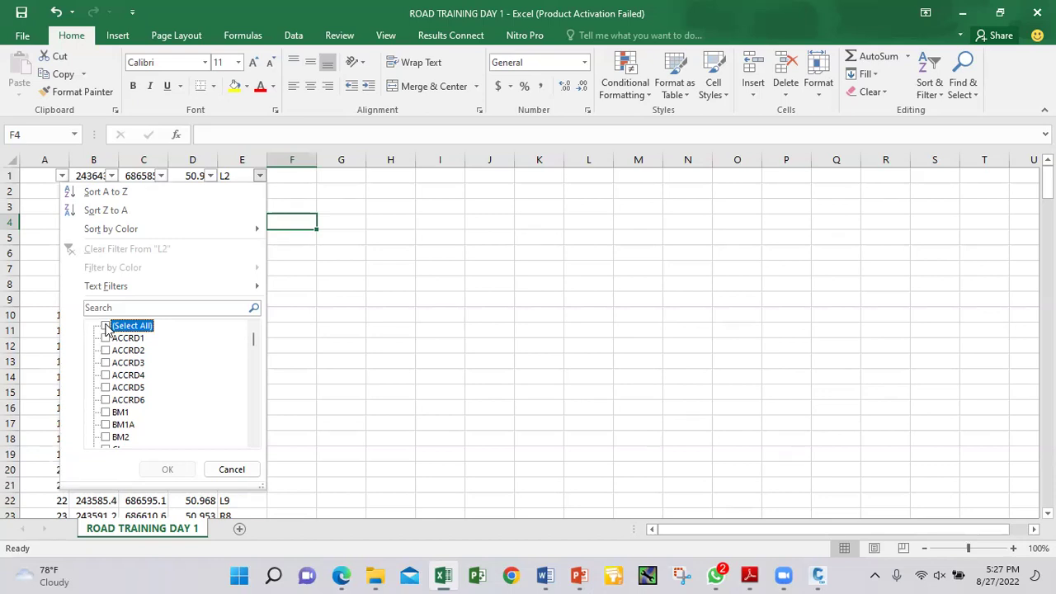
pyautogui.click(255, 444)
pyautogui.click(255, 444)
pyautogui.click(255, 444)
pyautogui.click(255, 444)
pyautogui.click(255, 444)
pyautogui.click(255, 444)
pyautogui.click(106, 339)
pyautogui.click(106, 351)
pyautogui.click(106, 363)
pyautogui.click(105, 375)
pyautogui.click(106, 388)
pyautogui.click(106, 412)
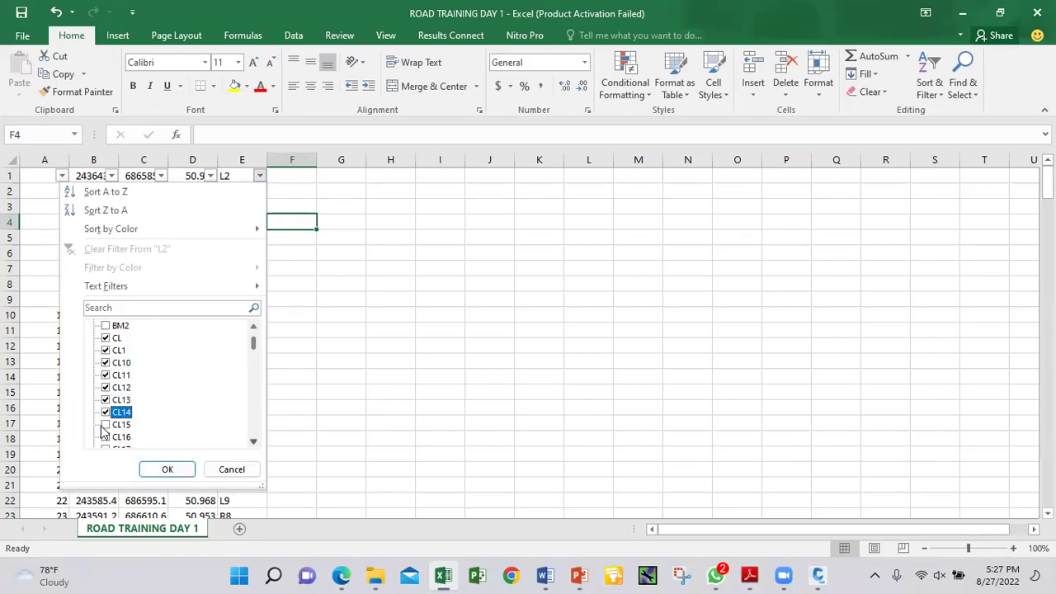
pyautogui.click(106, 424)
# Include CL16 to CL19, CL2 and CL20 to CL22 in the description code filter of column E
pyautogui.click(254, 442)
pyautogui.click(253, 442)
pyautogui.click(106, 399)
pyautogui.click(106, 411)
pyautogui.click(106, 424)
pyautogui.click(106, 436)
pyautogui.click(253, 442)
pyautogui.click(253, 442)
pyautogui.click(254, 443)
pyautogui.click(254, 443)
pyautogui.click(111, 401)
pyautogui.click(106, 412)
pyautogui.click(106, 424)
pyautogui.click(105, 438)
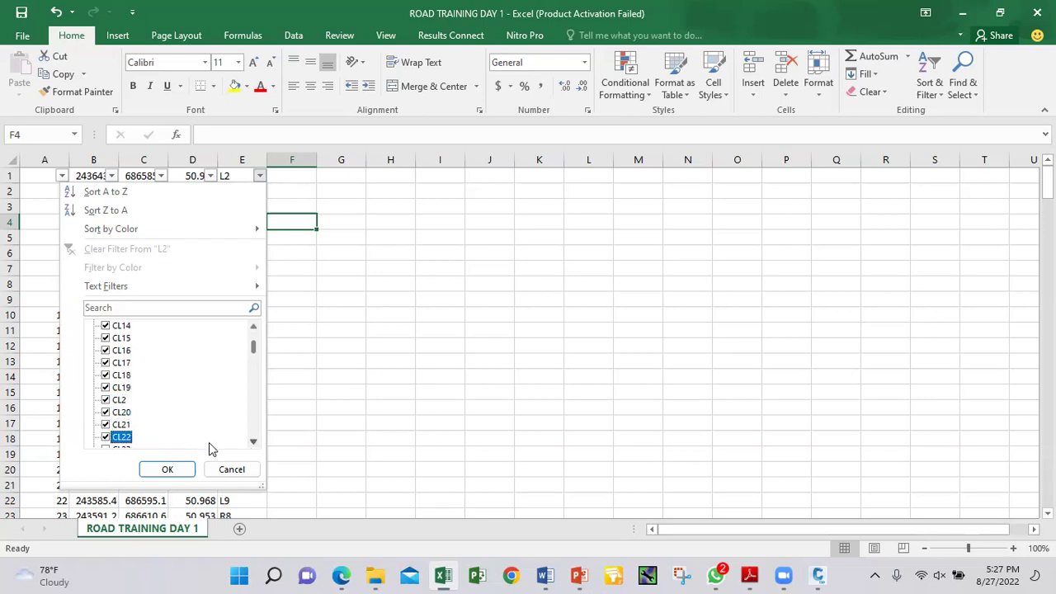
# Include CL23 to CL25, CL3 and CL4 in the column E filter
pyautogui.click(254, 442)
pyautogui.click(253, 442)
pyautogui.click(253, 443)
pyautogui.click(253, 443)
pyautogui.click(253, 442)
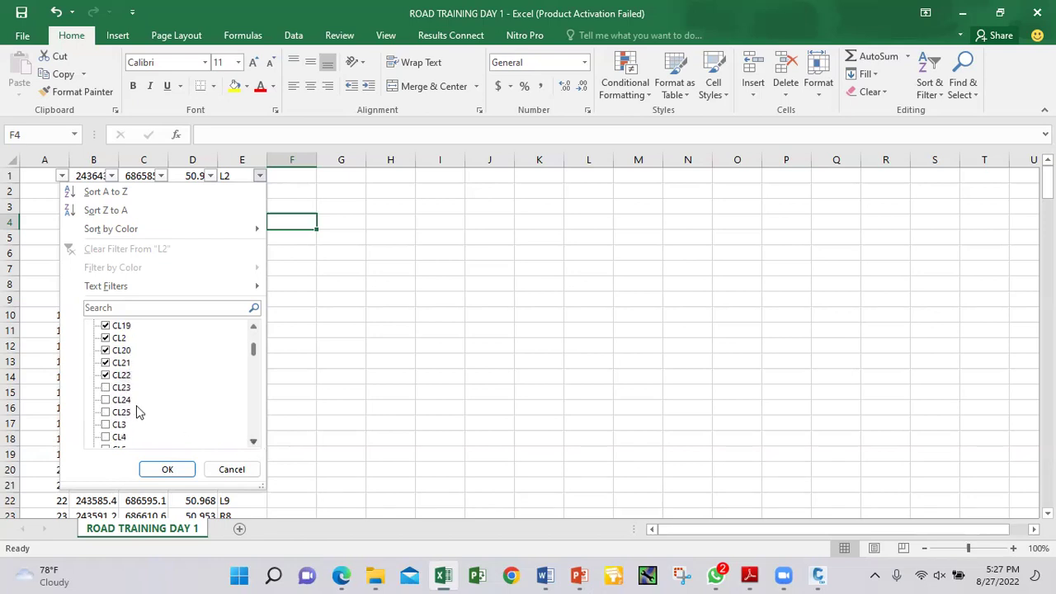
pyautogui.click(106, 387)
pyautogui.click(105, 399)
pyautogui.click(105, 411)
pyautogui.click(106, 424)
pyautogui.click(106, 436)
# Include CL5 to CL9 in the column E filter, apply it and look over the filtered rows
pyautogui.click(254, 442)
pyautogui.click(254, 442)
pyautogui.click(253, 442)
pyautogui.click(105, 399)
pyautogui.click(106, 412)
pyautogui.click(105, 425)
pyautogui.click(106, 436)
pyautogui.click(253, 442)
pyautogui.click(254, 442)
pyautogui.click(253, 442)
pyautogui.click(107, 413)
pyautogui.click(168, 469)
pyautogui.scroll(-4, 229, 402)
pyautogui.scroll(2, 229, 402)
pyautogui.scroll(2, 229, 402)
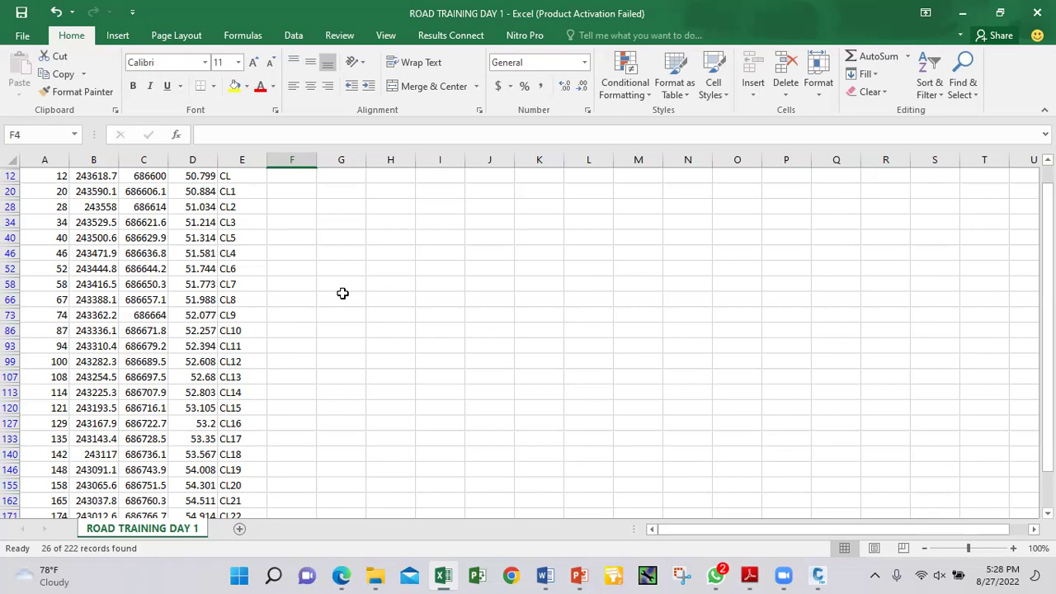
# Switch to Civil 3D to view the survey points along the road, and return to the ROAD TRAINING DAY 1 workbook in Excel
pyautogui.moveTo(820, 575)
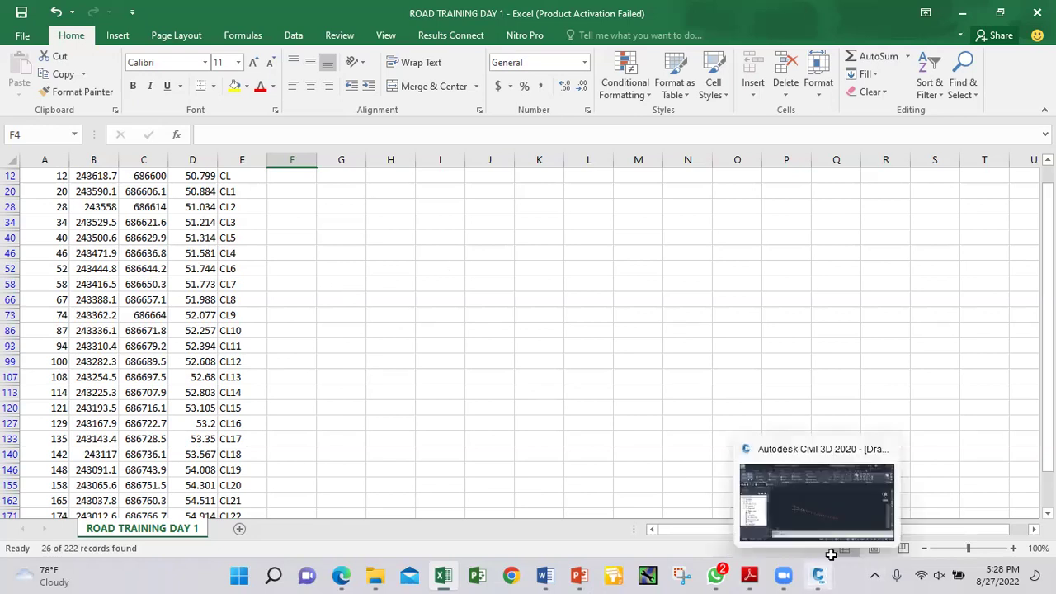
pyautogui.click(820, 493)
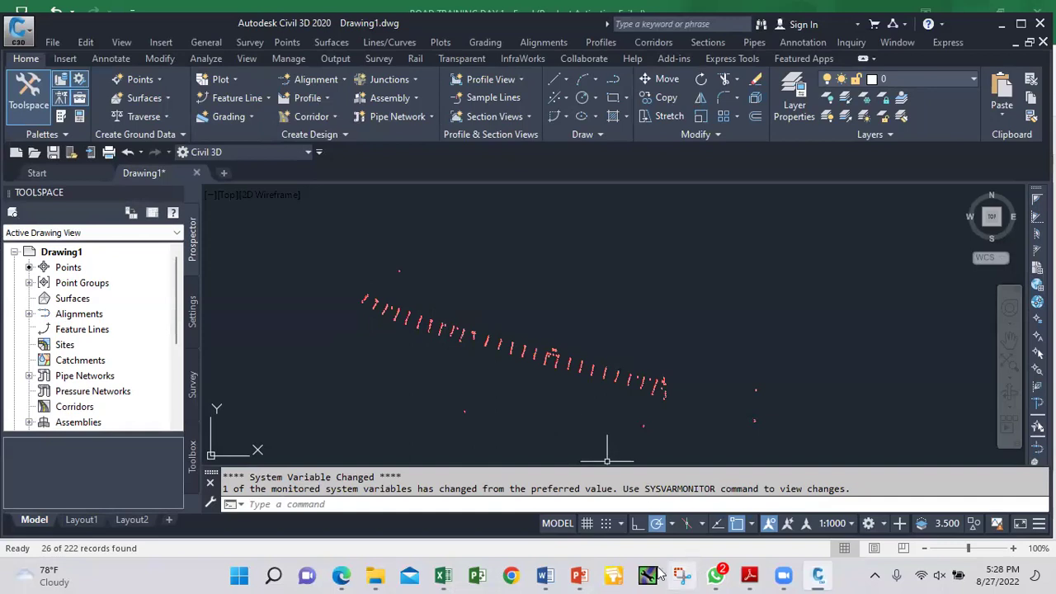
pyautogui.moveTo(445, 575)
pyautogui.click(453, 520)
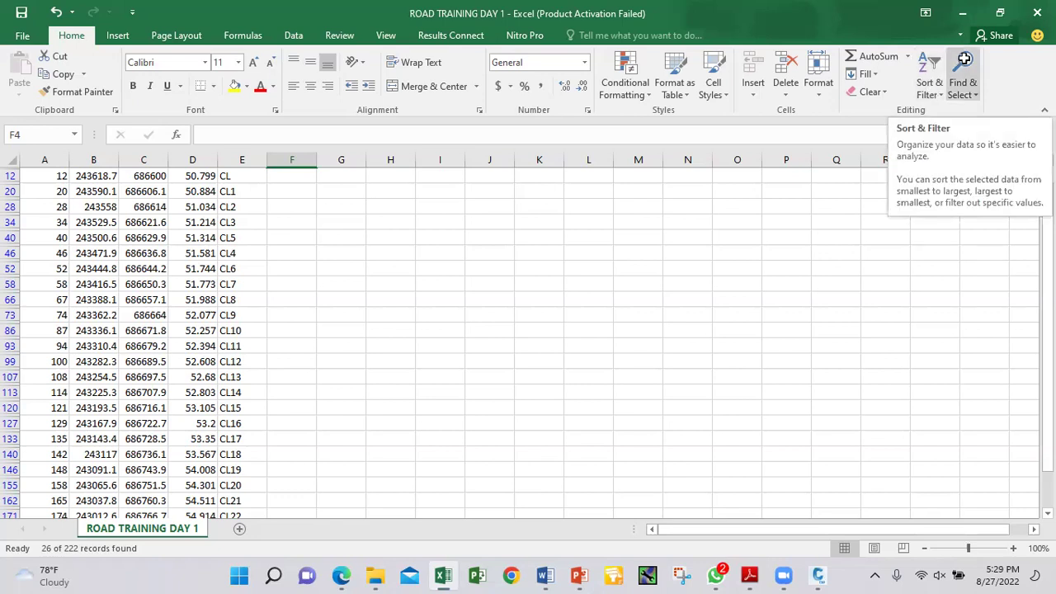
# Copy the entire filtered sheet and paste it into a new blank workbook
pyautogui.hotkey('ctrl', 'a')
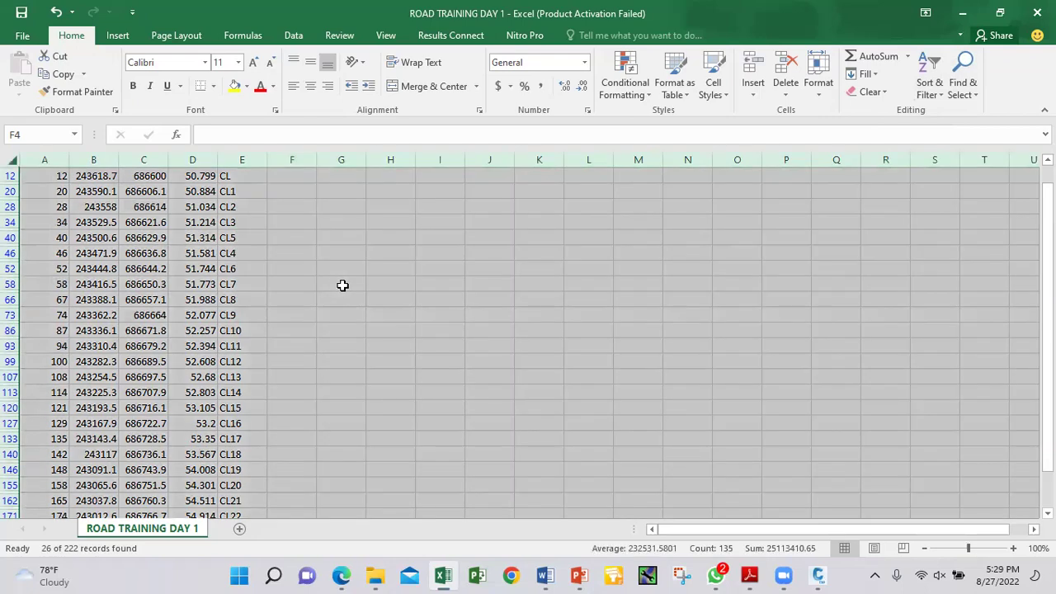
pyautogui.hotkey('ctrl', 'c')
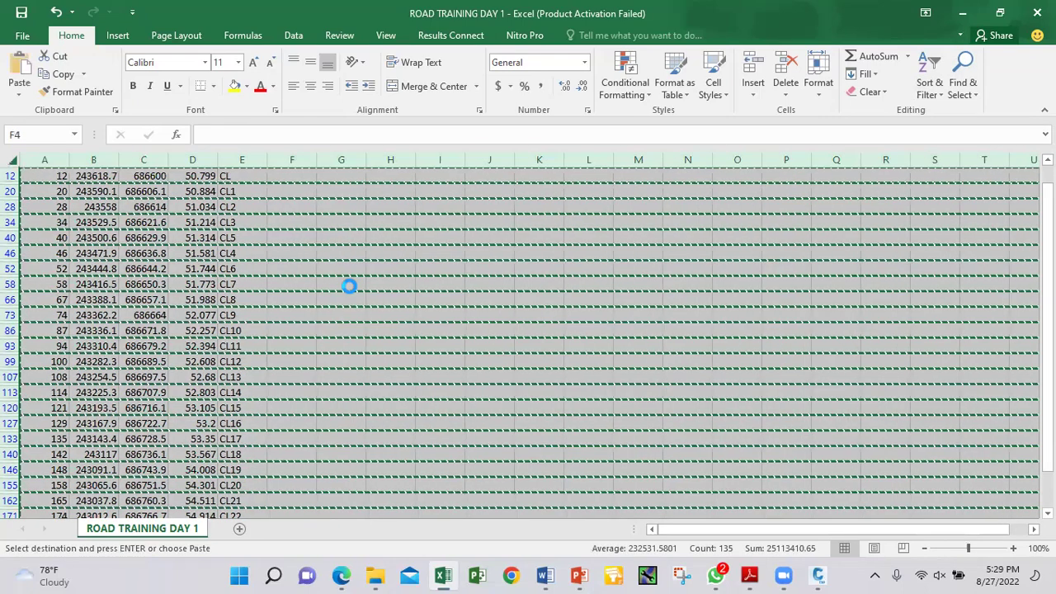
pyautogui.hotkey('ctrl', 'n')
pyautogui.hotkey('ctrl', 'v')
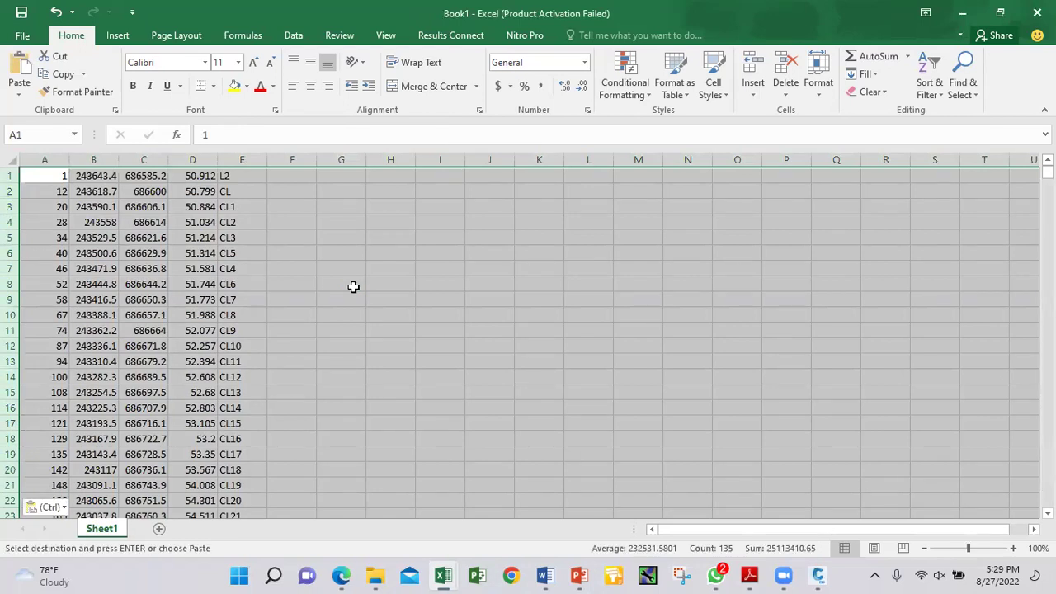
pyautogui.click(353, 286)
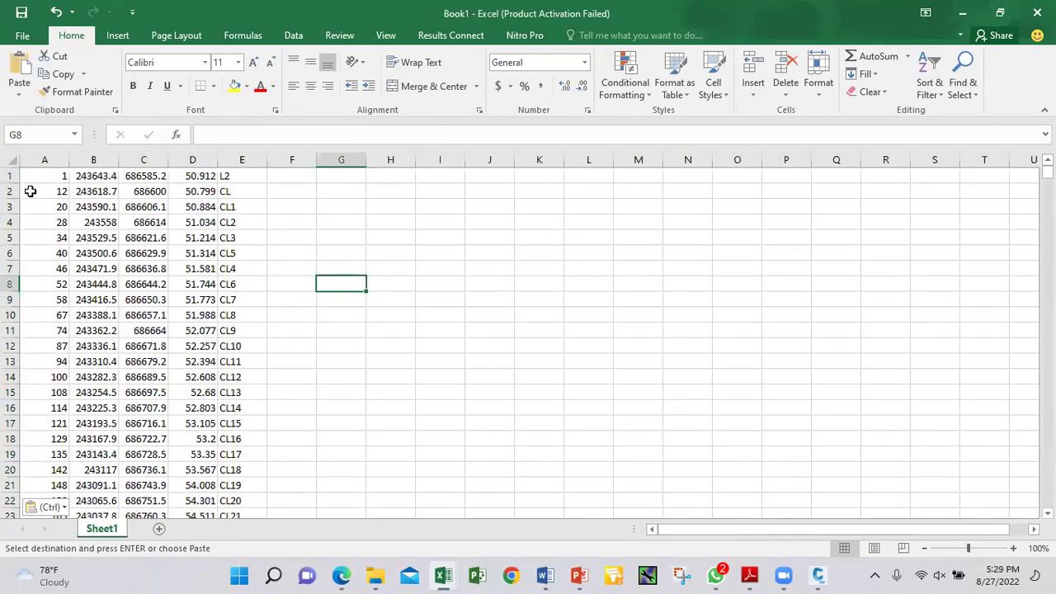
# Start saving the new workbook to the Desktop, with CSV (Comma delimited) as the file type
pyautogui.click(25, 35)
pyautogui.click(46, 193)
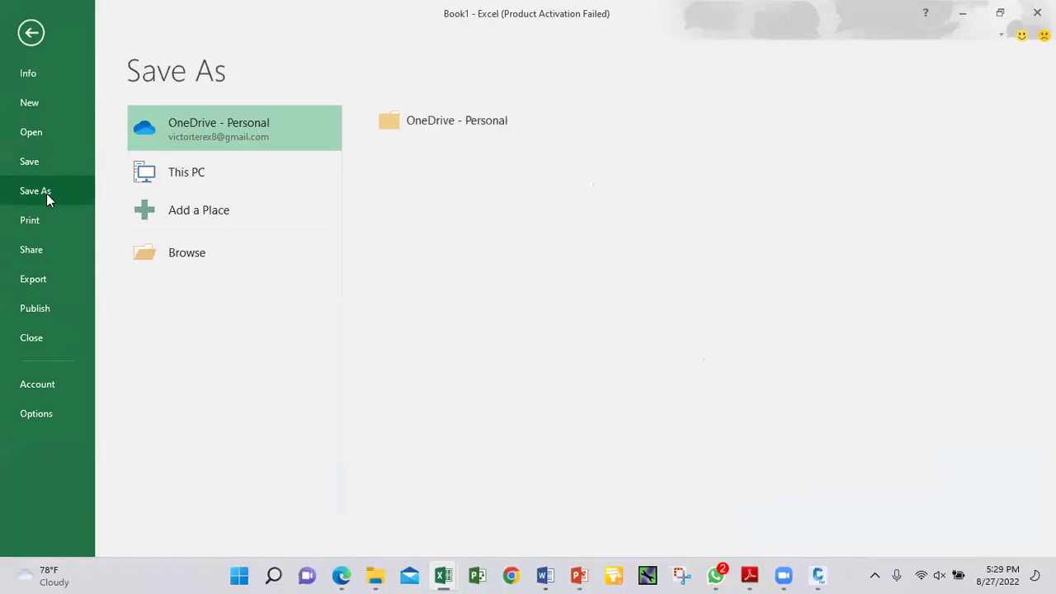
pyautogui.click(174, 250)
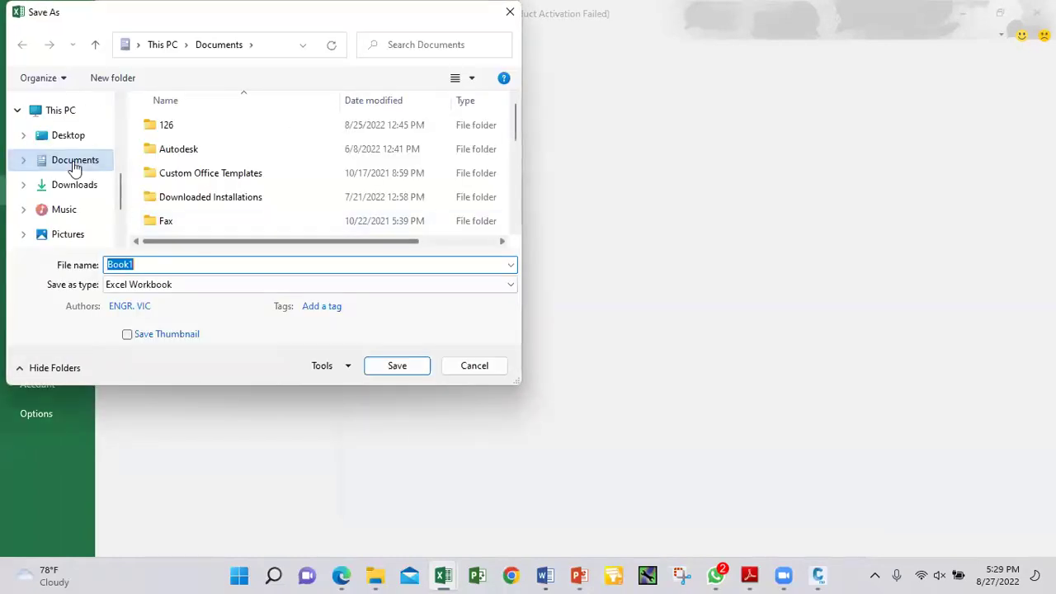
pyautogui.click(90, 138)
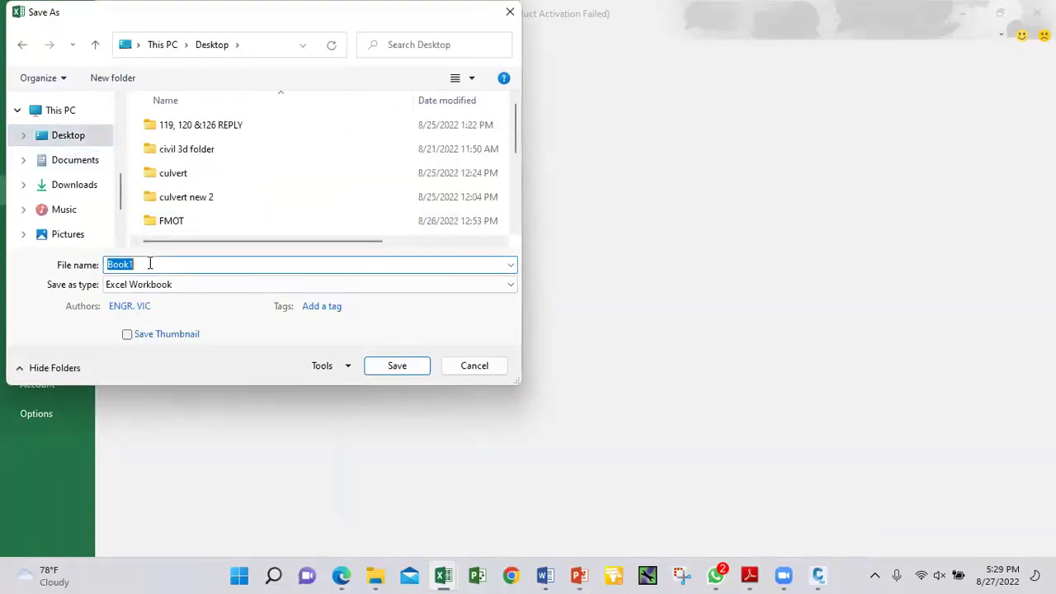
pyautogui.scroll(-3, 514, 230)
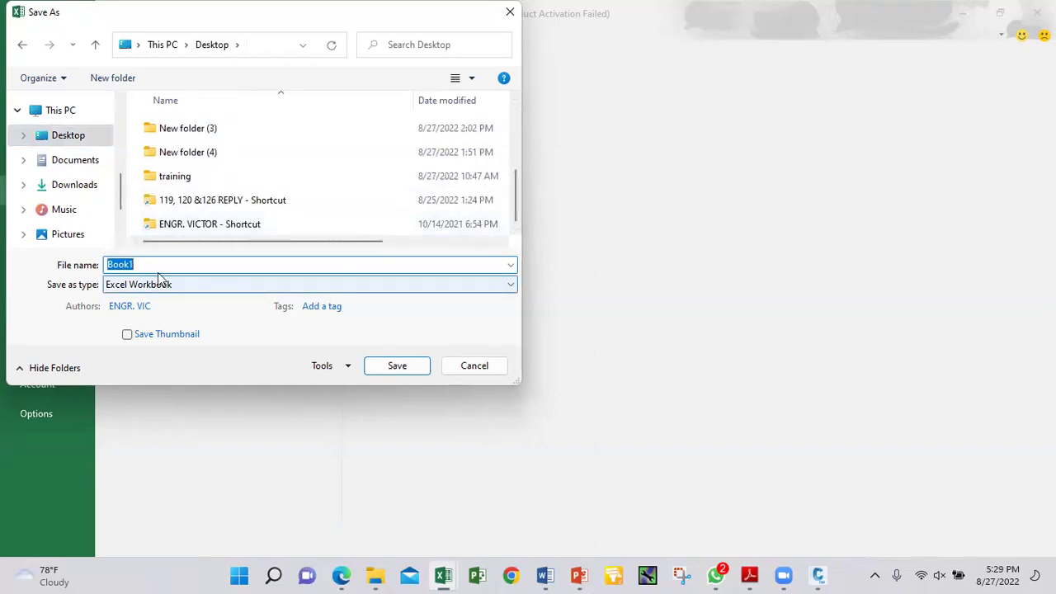
pyautogui.click(509, 286)
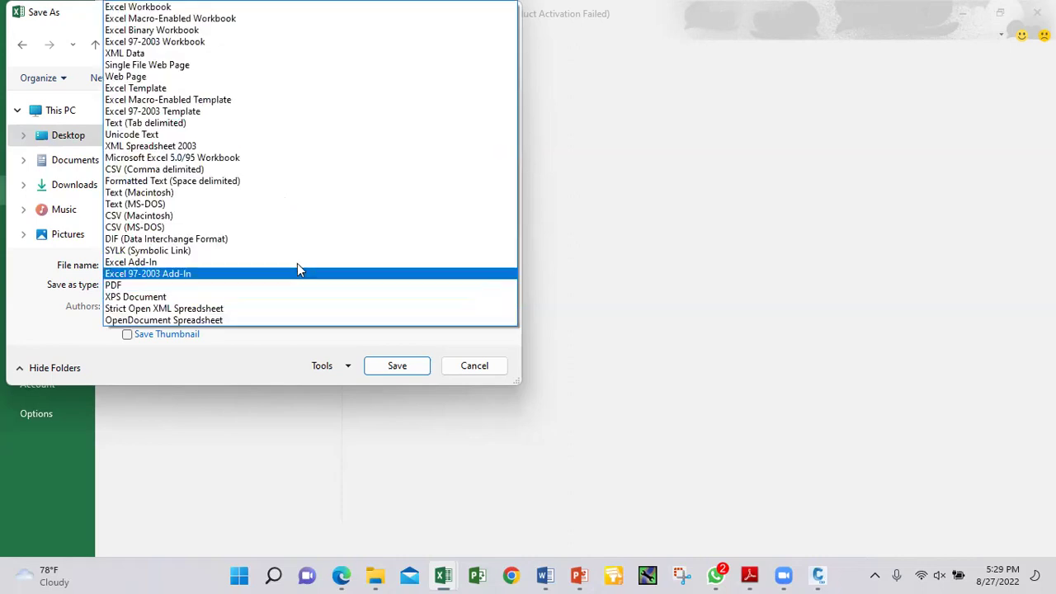
pyautogui.click(165, 169)
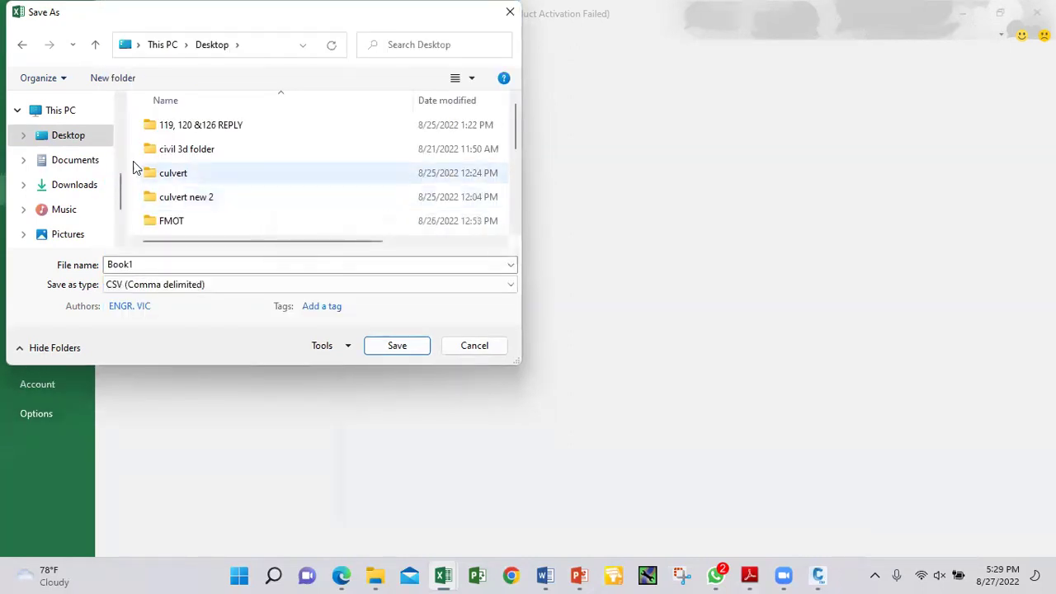
# Name the file ROAD TRAINING DAY CL DATA, based on the existing ROAD TRAINING DAY 1 file name, and save it as CSV
pyautogui.scroll(-5, 519, 203)
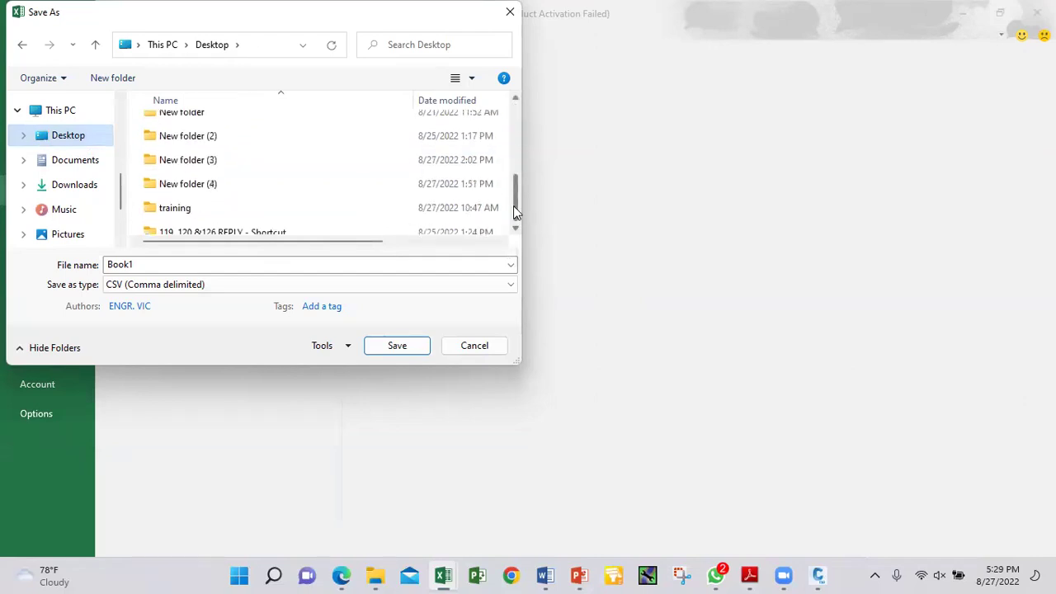
pyautogui.click(239, 226)
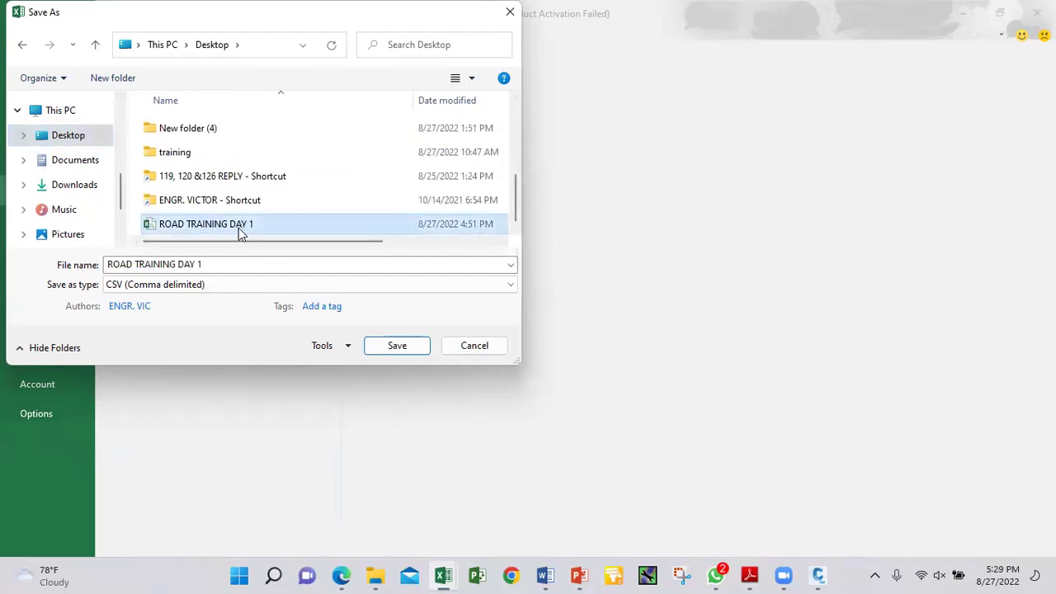
pyautogui.click(209, 267)
pyautogui.doubleClick(210, 268)
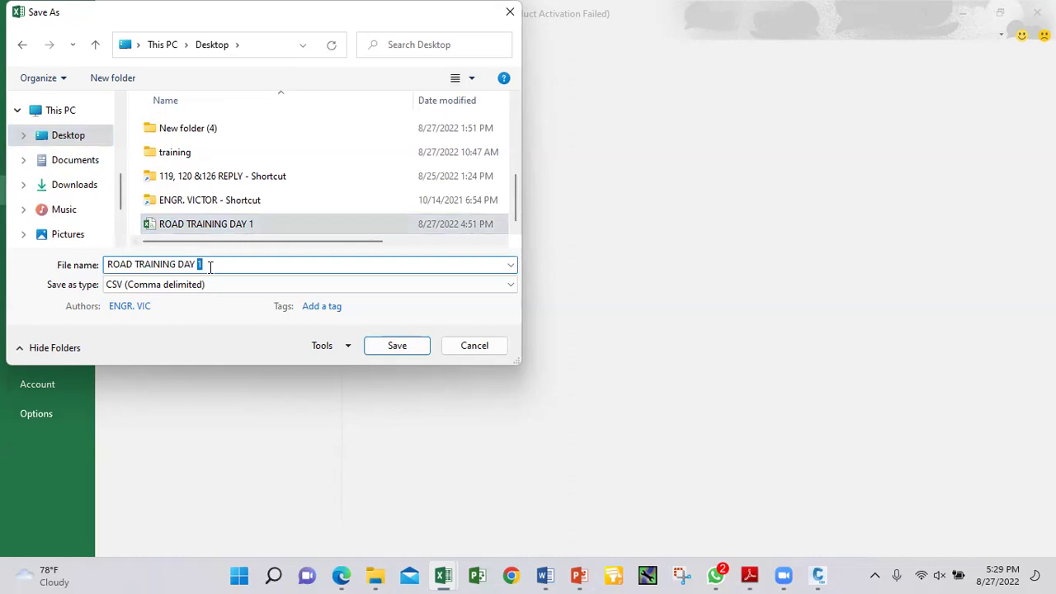
pyautogui.write('CL DATA')
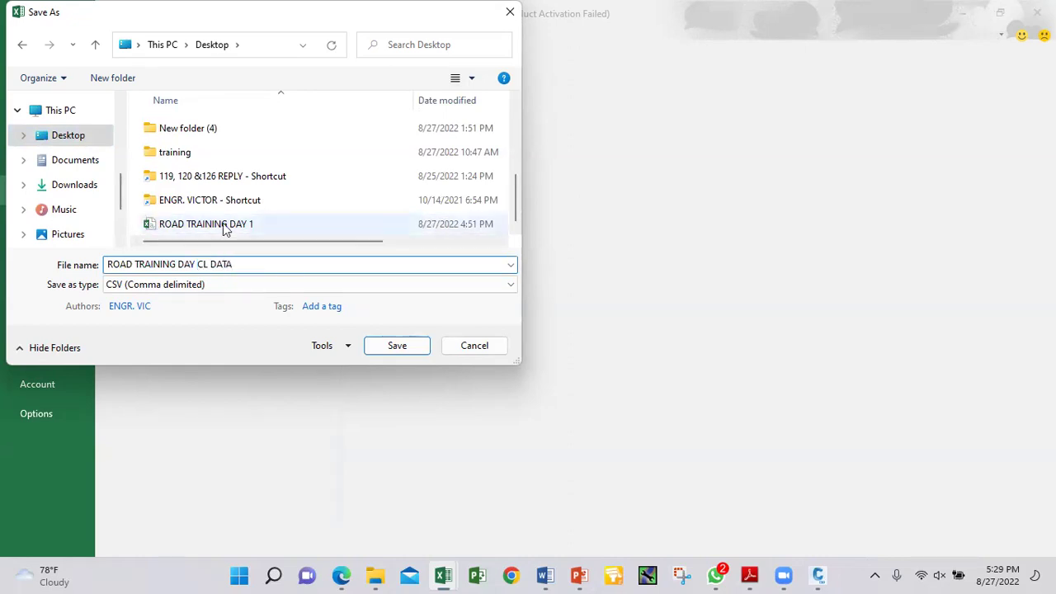
pyautogui.scroll(4, 248, 207)
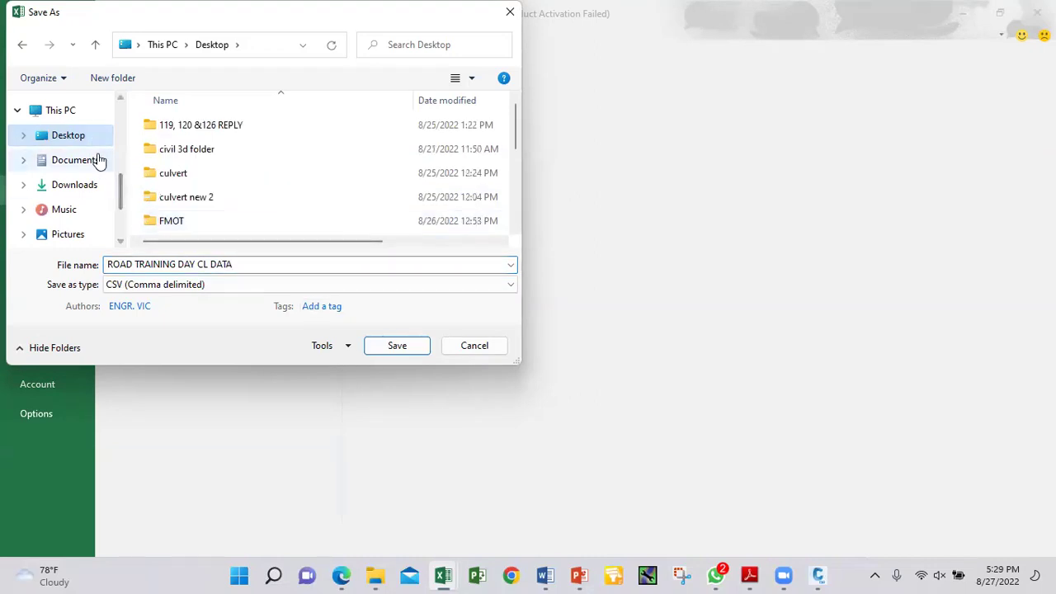
pyautogui.click(374, 345)
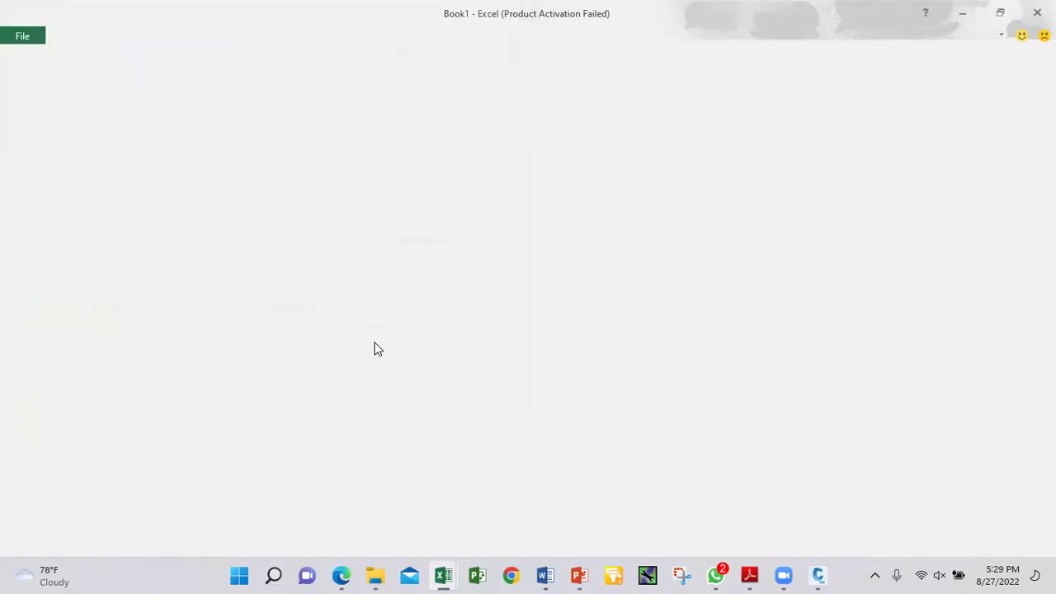
pyautogui.click(467, 332)
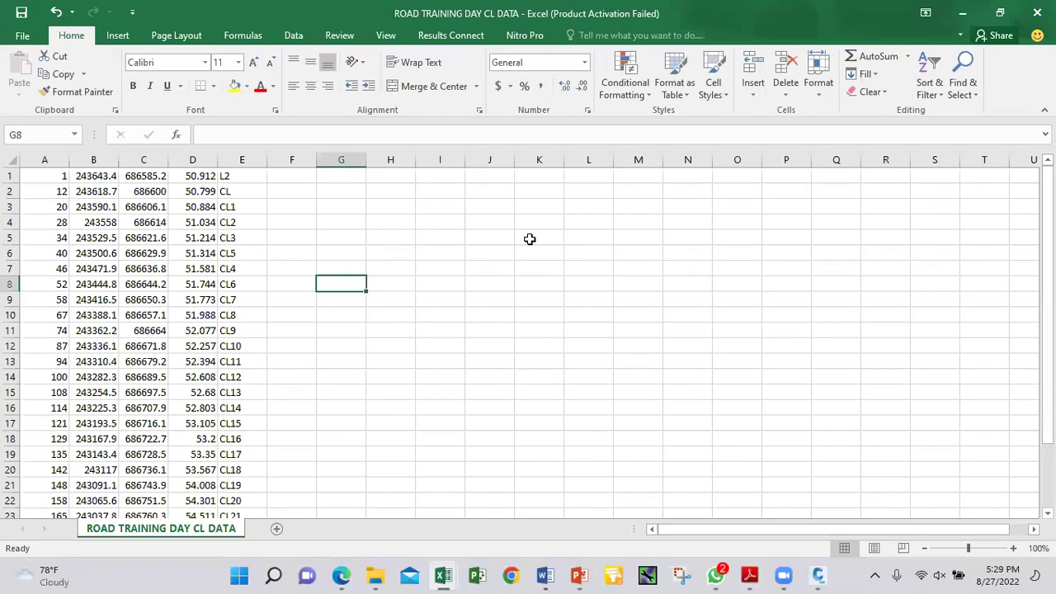
# Return to the ROAD TRAINING DAY 1 workbook and deselect all values in the column E filter
pyautogui.moveTo(447, 576)
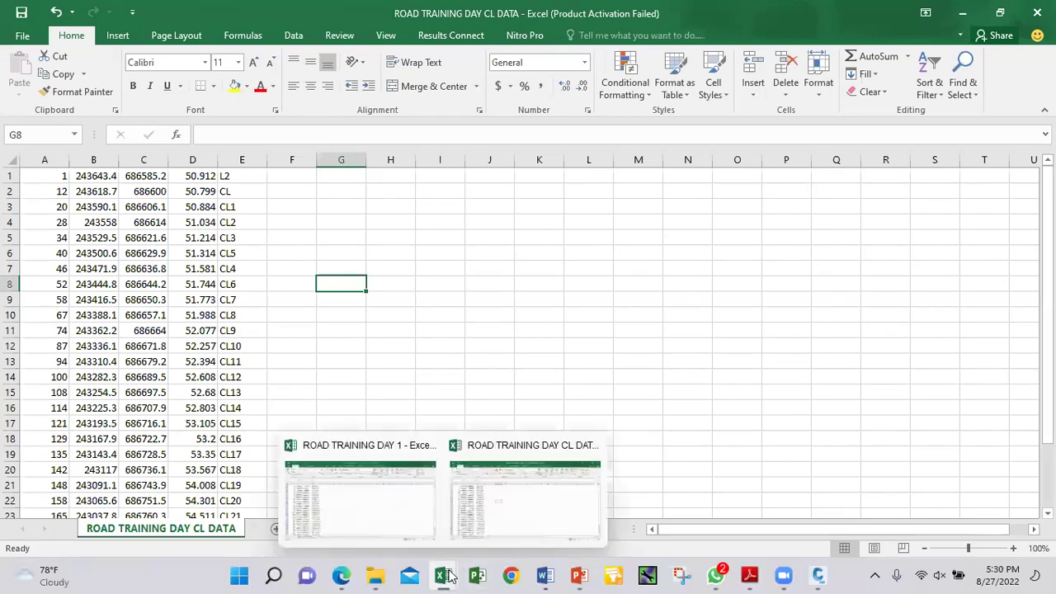
pyautogui.click(392, 518)
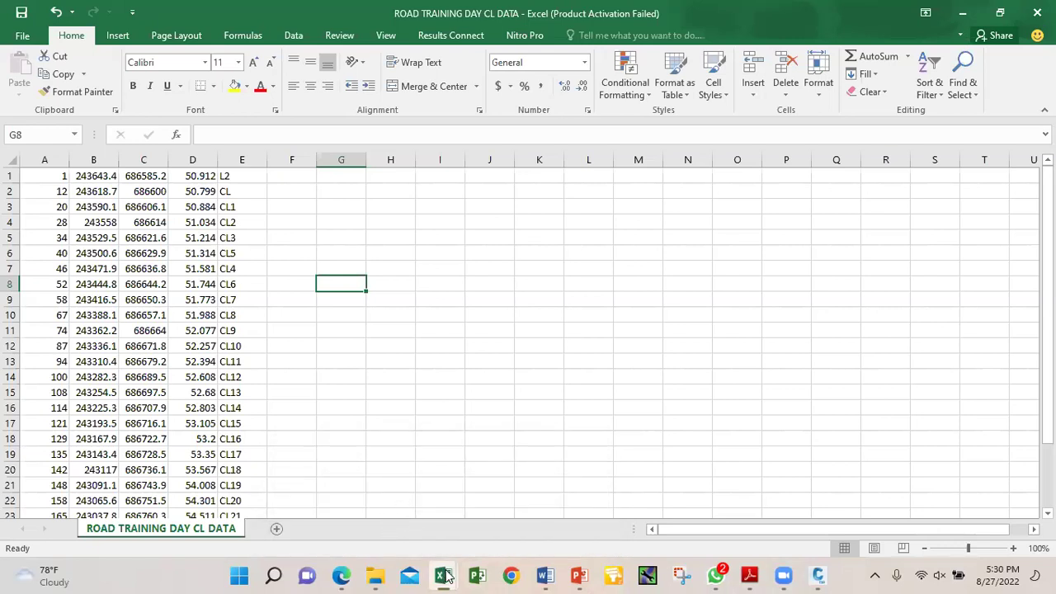
pyautogui.moveTo(446, 576)
pyautogui.click(371, 521)
pyautogui.scroll(1, 227, 331)
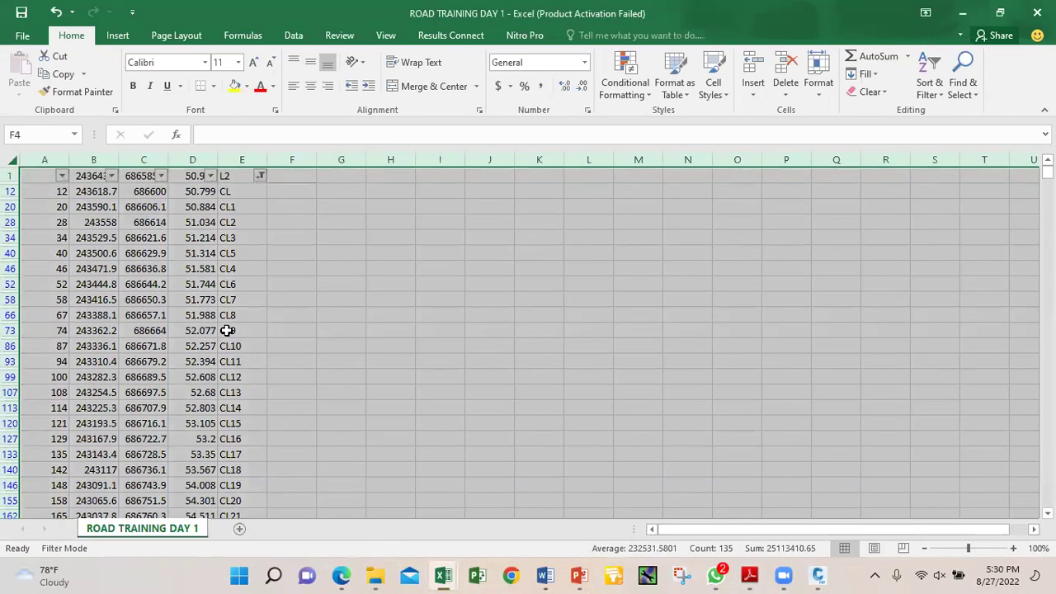
pyautogui.click(259, 176)
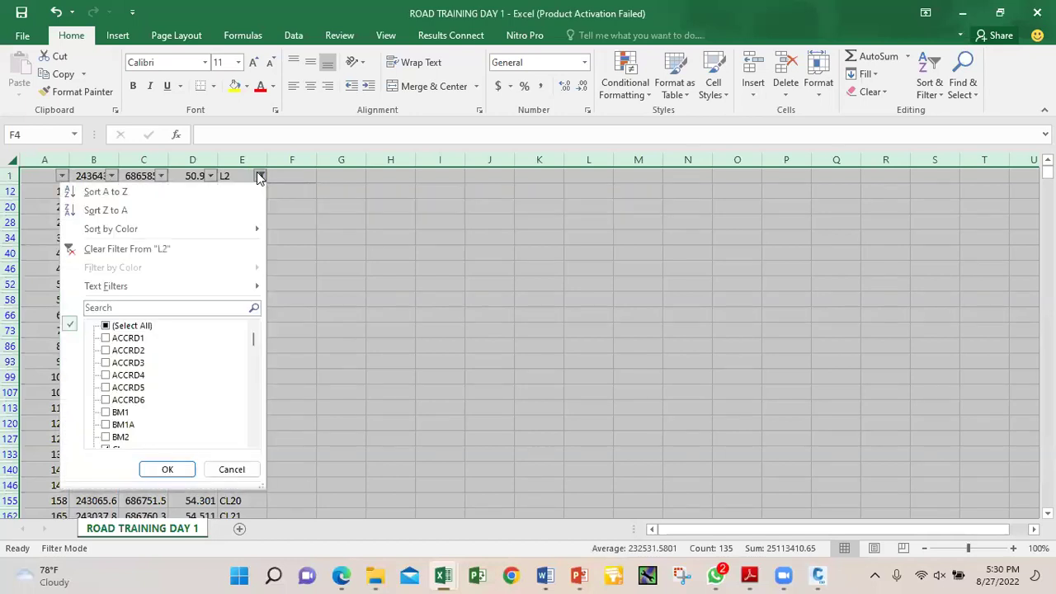
pyautogui.click(106, 326)
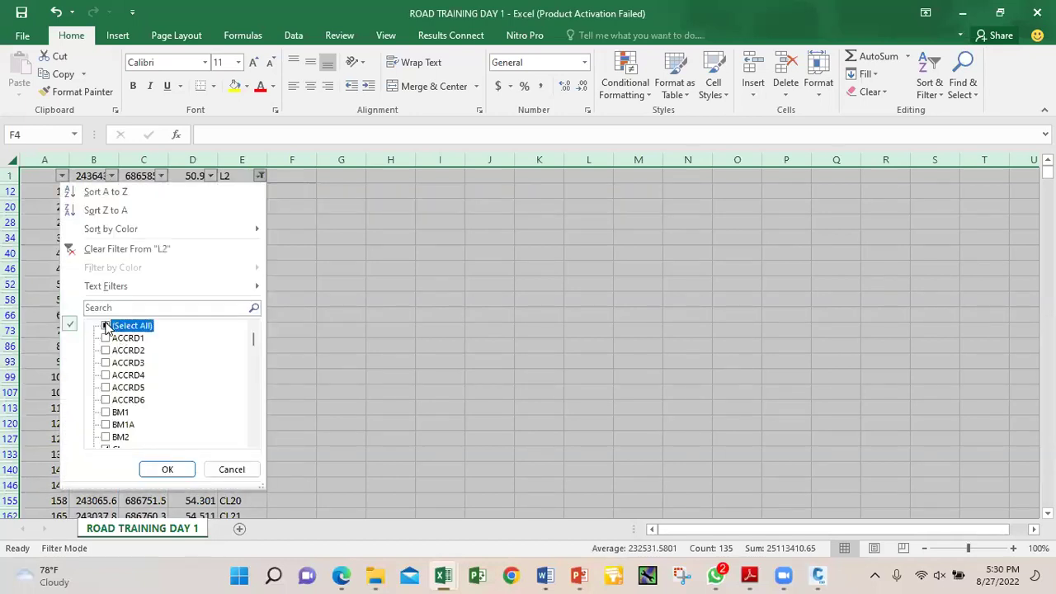
pyautogui.click(105, 326)
# Include EP, EP1, EP10, EP2 and EP3 in the column E filter
pyautogui.scroll(-3, 139, 397)
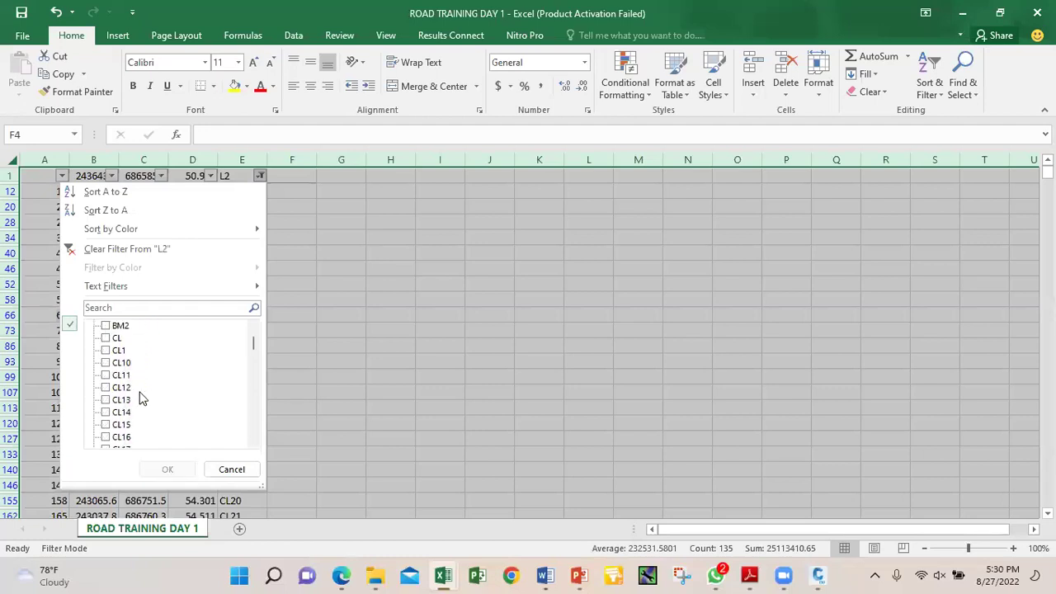
pyautogui.scroll(-4, 139, 399)
pyautogui.scroll(-4, 140, 399)
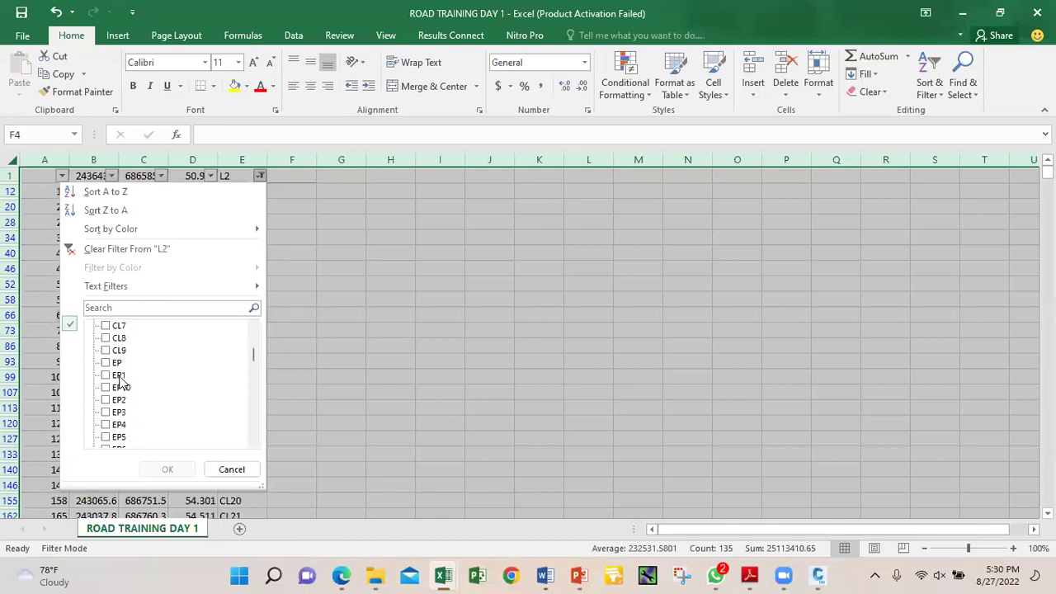
pyautogui.click(105, 364)
pyautogui.click(105, 376)
pyautogui.click(106, 388)
pyautogui.click(106, 400)
pyautogui.click(106, 412)
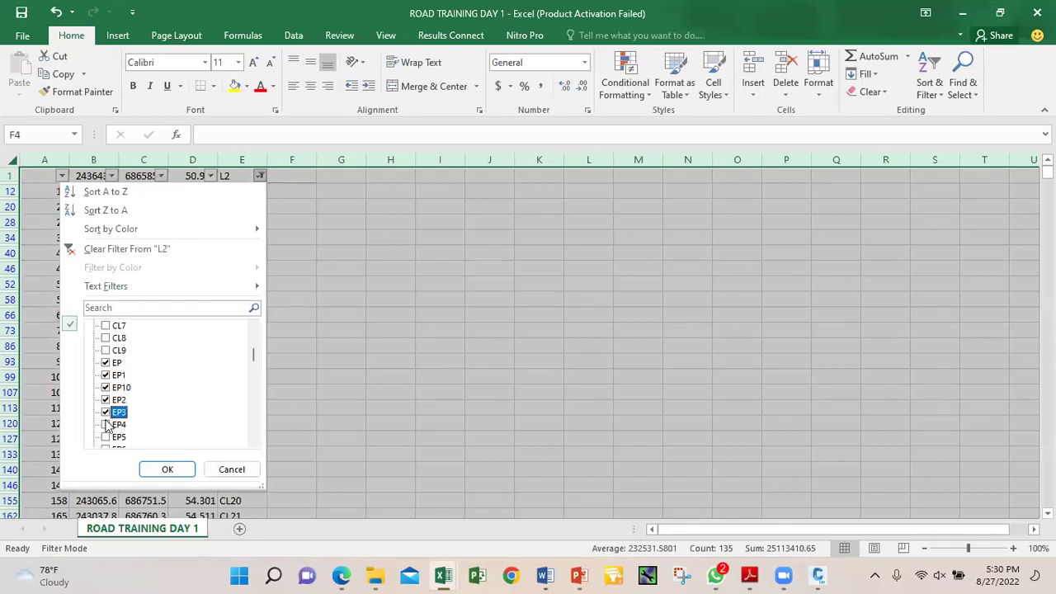
# Include EP4 to EP9 in the column E filter and apply it
pyautogui.scroll(-1, 107, 416)
pyautogui.click(106, 388)
pyautogui.click(105, 400)
pyautogui.click(106, 400)
pyautogui.scroll(-1, 106, 388)
pyautogui.click(105, 387)
pyautogui.scroll(-1, 106, 371)
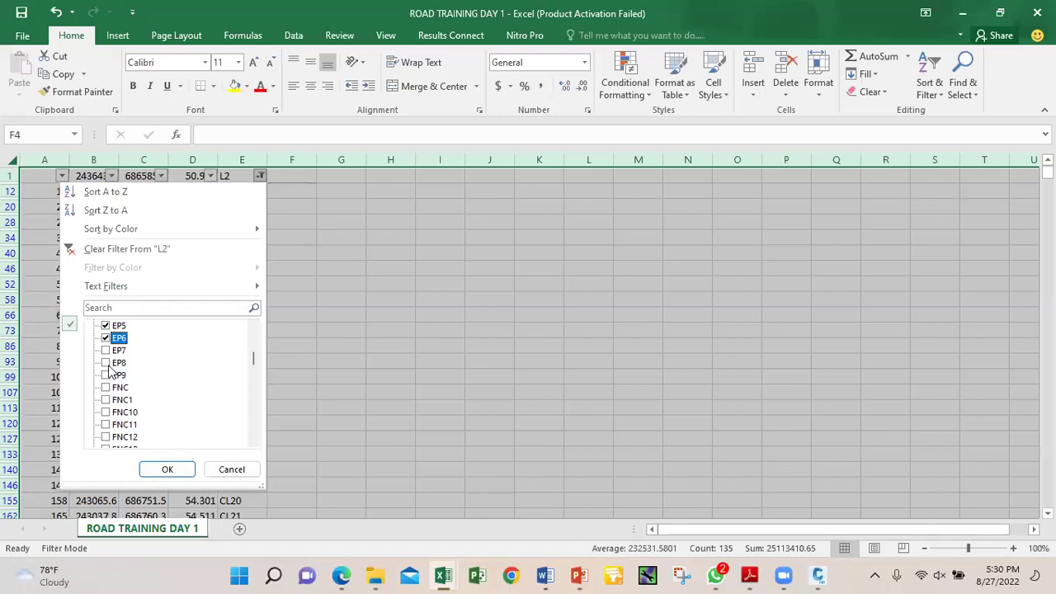
pyautogui.click(106, 363)
pyautogui.click(106, 351)
pyautogui.click(105, 376)
pyautogui.click(168, 469)
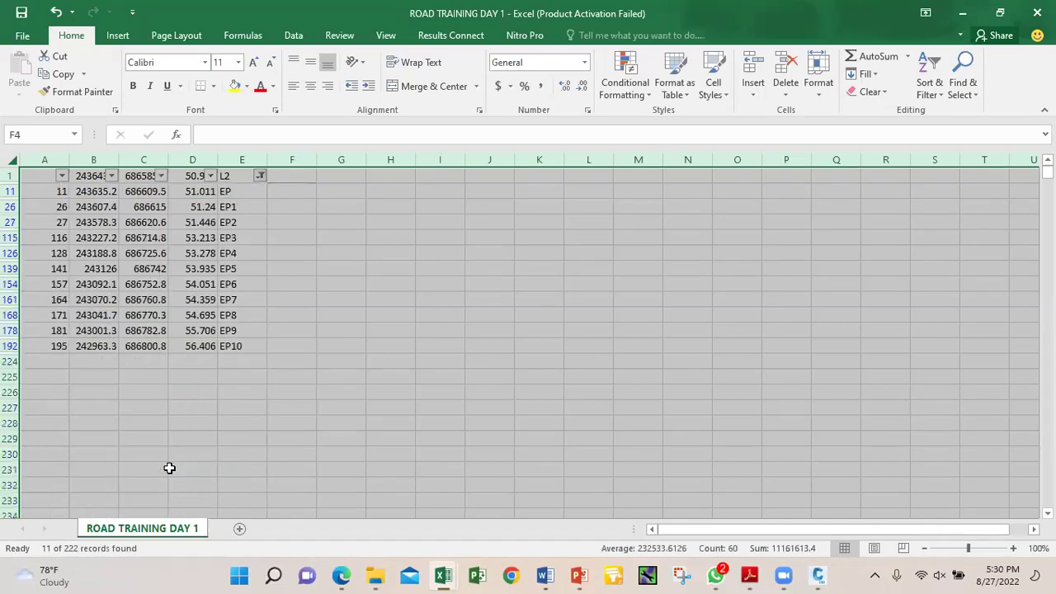
# Copy the whole filtered sheet with the EP points into a new blank workbook
pyautogui.click(274, 345)
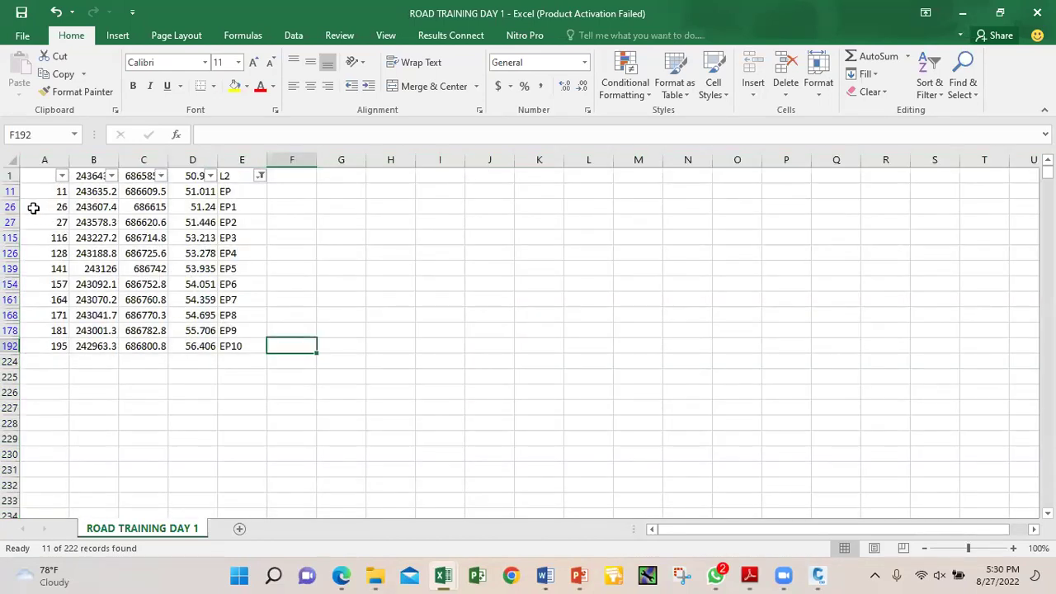
pyautogui.hotkey('ctrl', 'a')
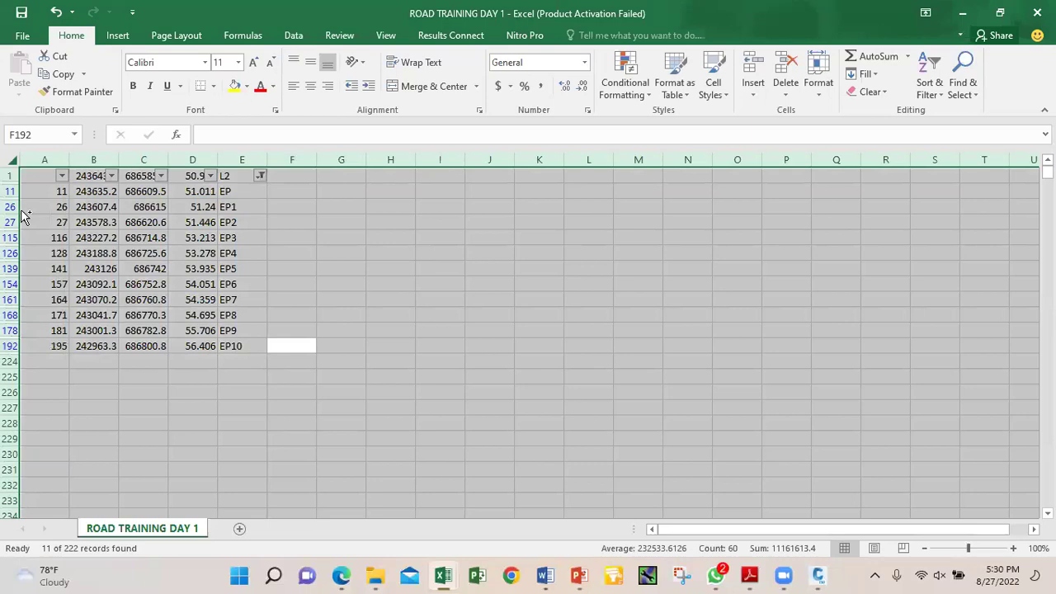
pyautogui.hotkey('ctrl', 'c')
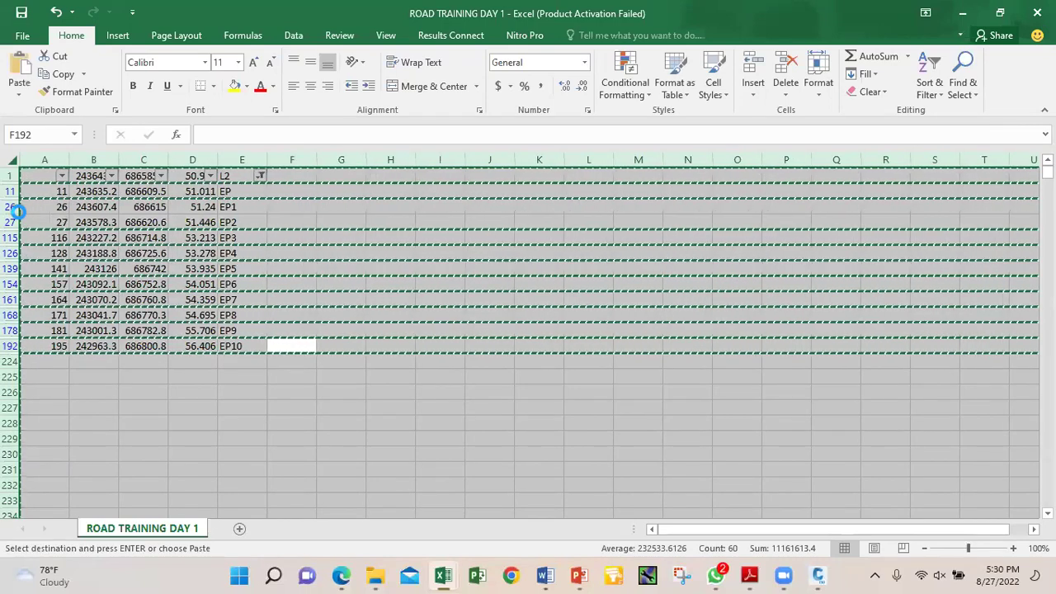
pyautogui.hotkey('ctrl', 'n')
pyautogui.hotkey('ctrl', 'v')
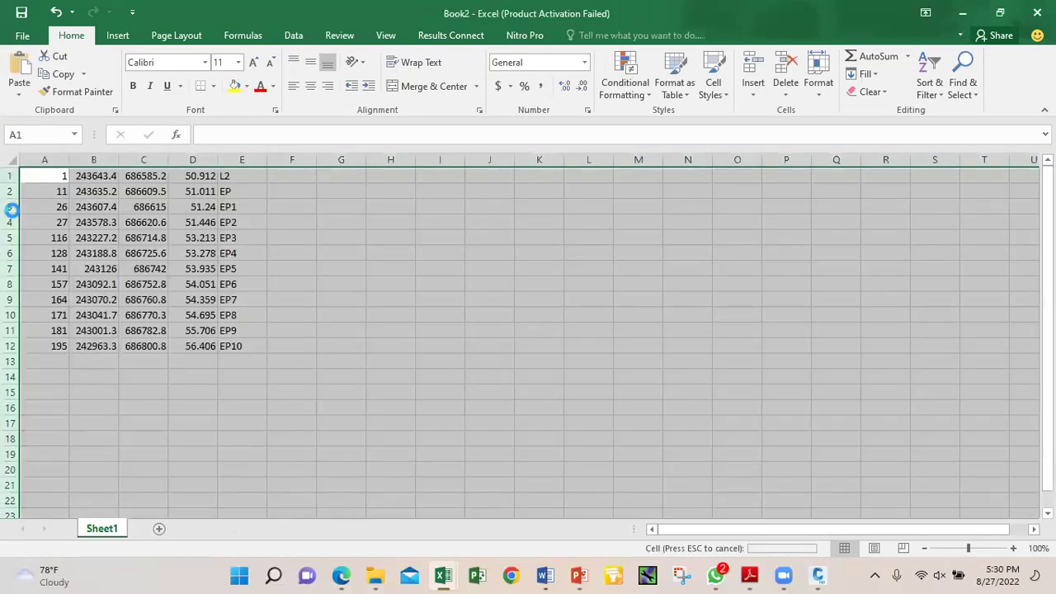
pyautogui.click(283, 302)
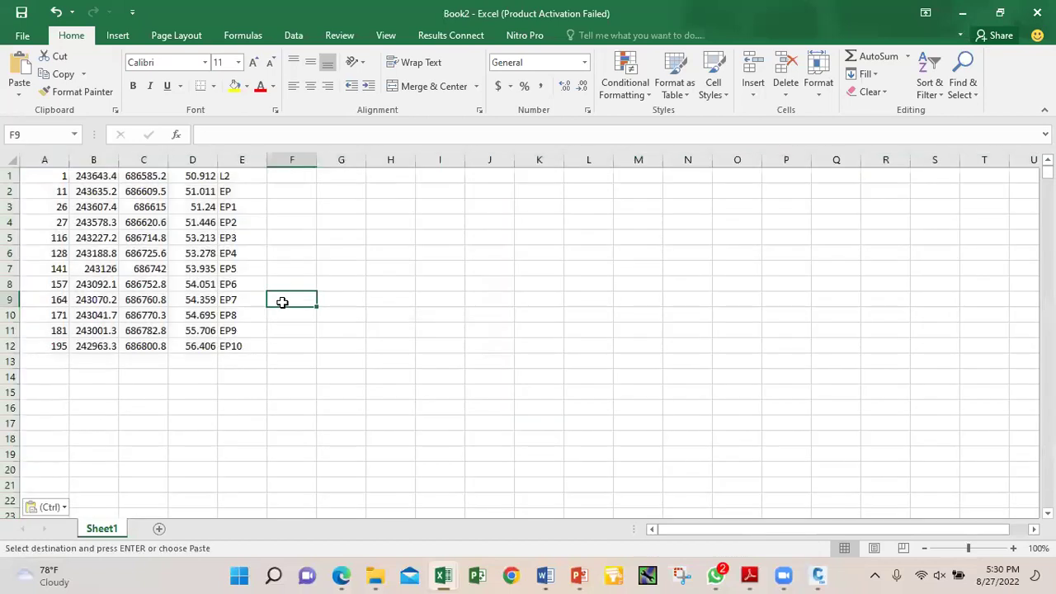
# Begin saving the new workbook to the Desktop with CSV (Comma delimited) as the file type
pyautogui.click(25, 36)
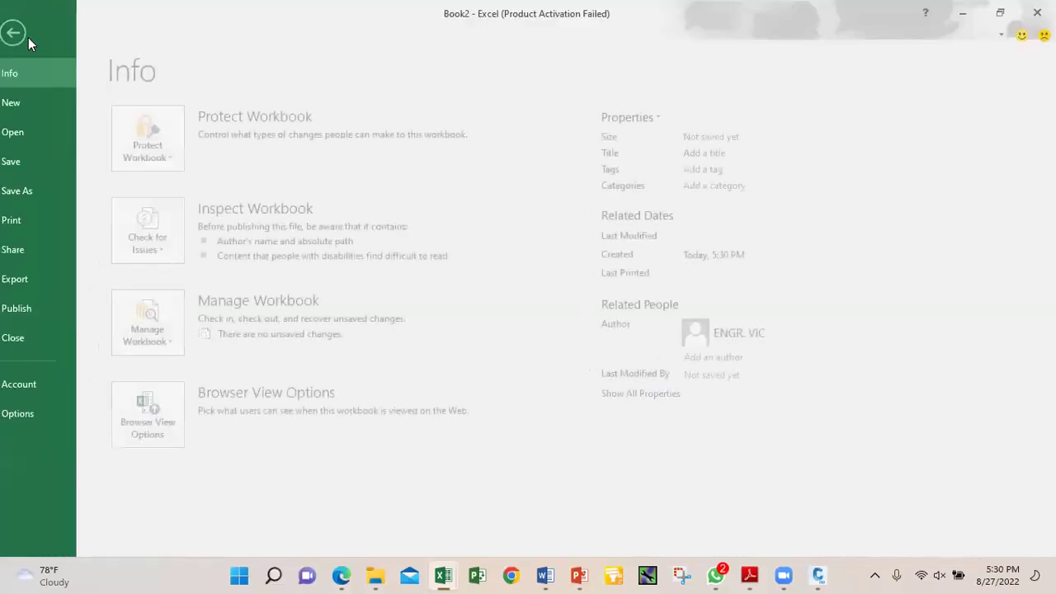
pyautogui.click(57, 191)
pyautogui.click(206, 252)
pyautogui.click(69, 135)
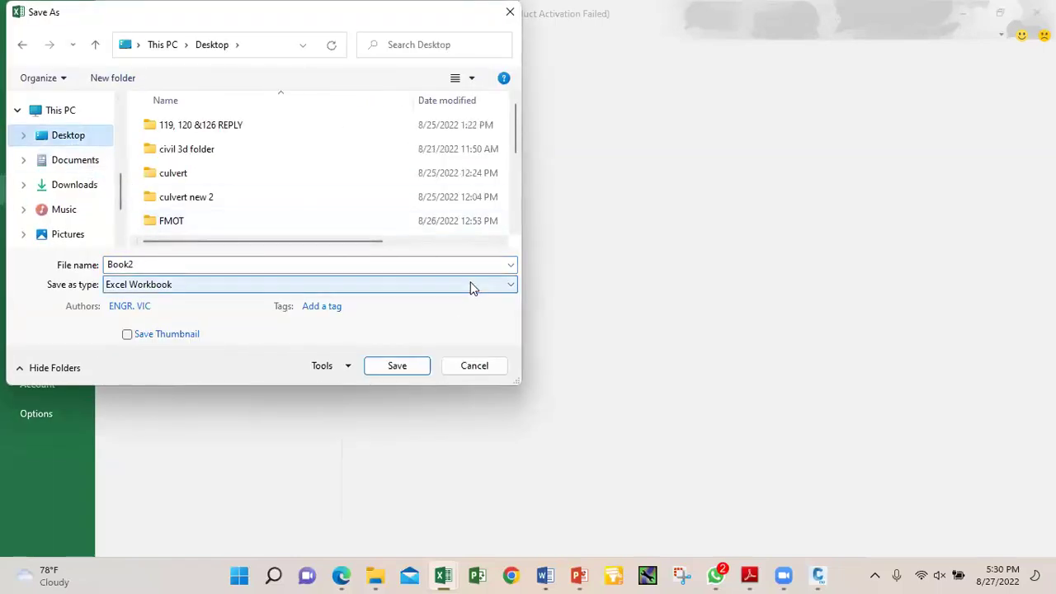
pyautogui.click(441, 285)
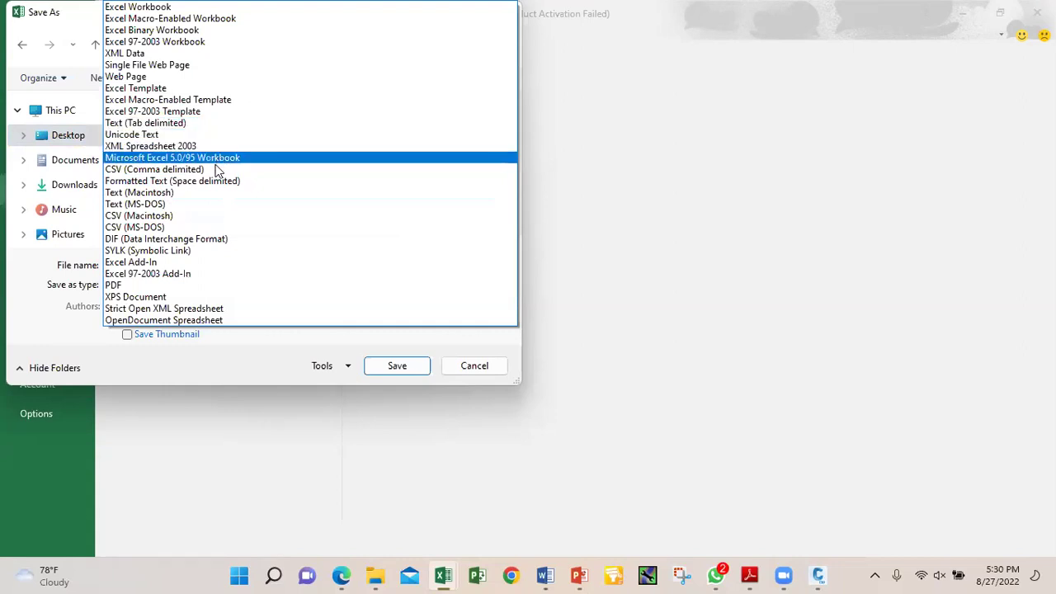
pyautogui.click(281, 170)
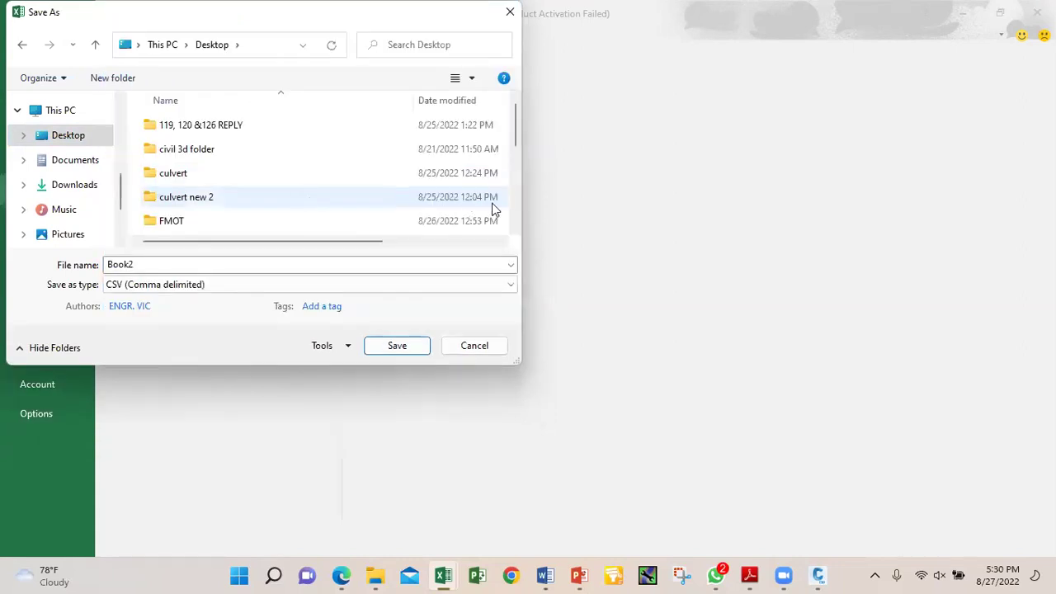
# Name the file ROAD TRAINING DAY EP DATA, based on the existing CL DATA file name, and save it, keeping the CSV format
pyautogui.scroll(-1, 513, 222)
pyautogui.scroll(-1, 513, 222)
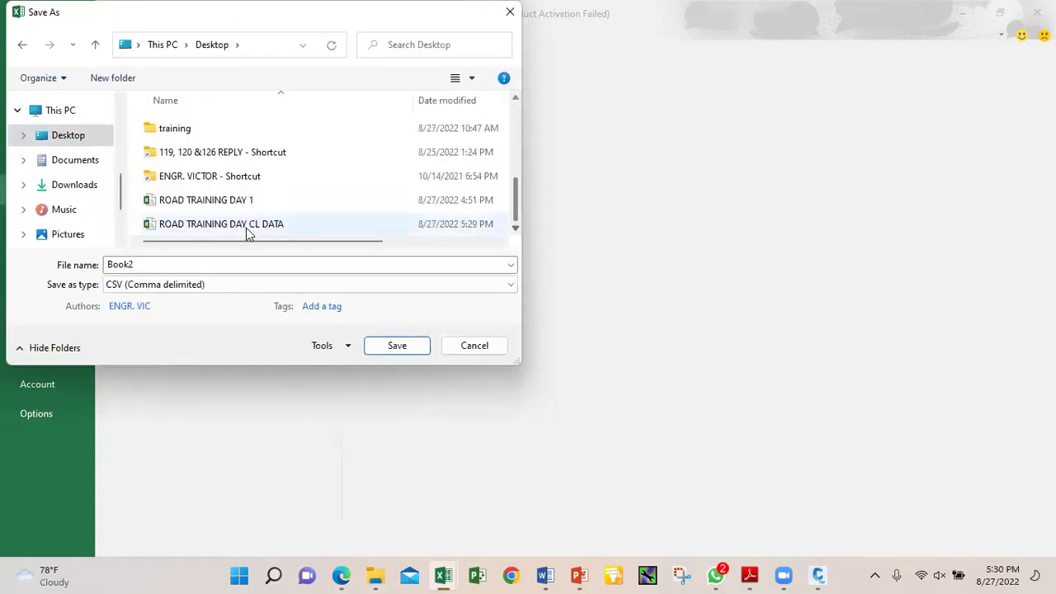
pyautogui.click(237, 229)
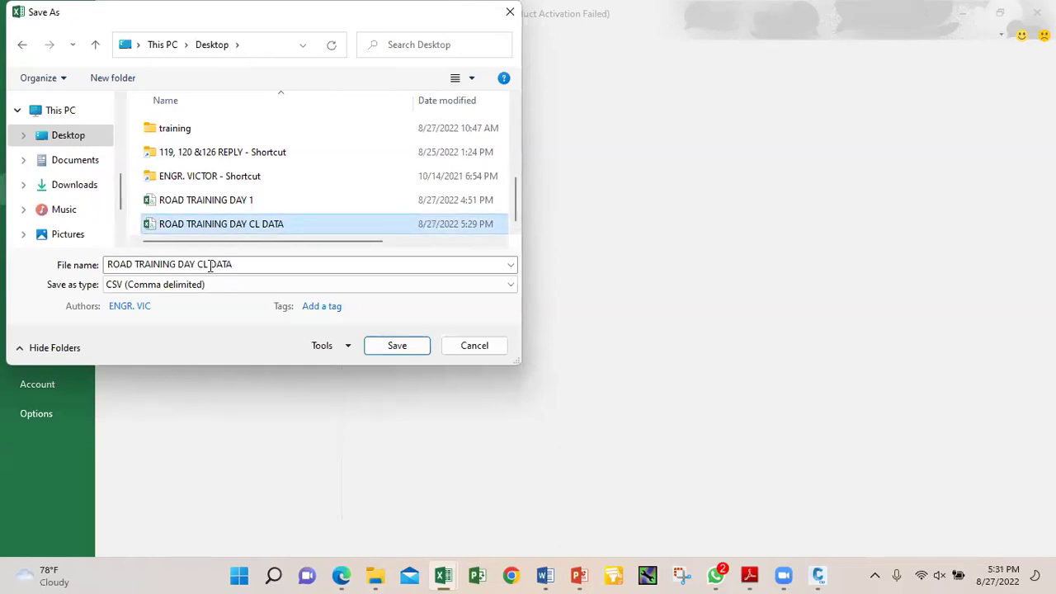
pyautogui.click(208, 264)
pyautogui.click(208, 264)
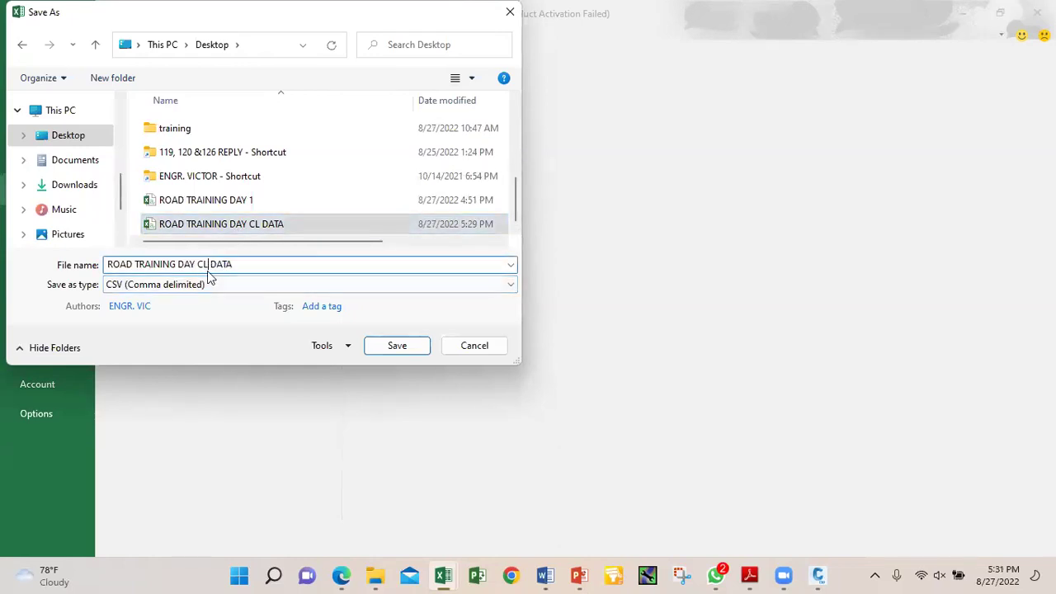
pyautogui.press('BackSpace')
pyautogui.press('BackSpace')
pyautogui.press('BackSpace')
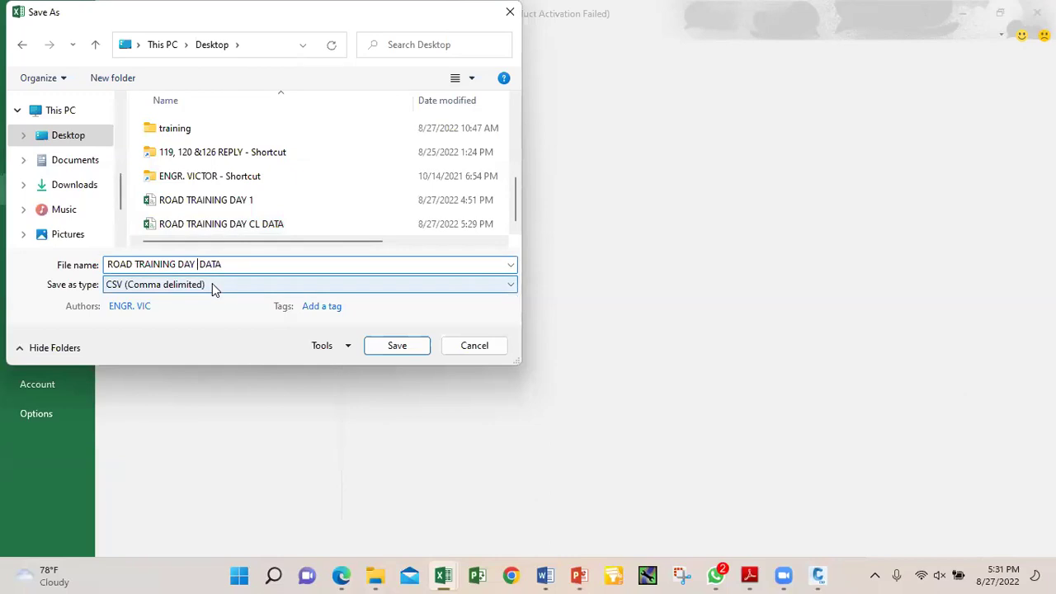
pyautogui.write('EP')
pyautogui.click(202, 264)
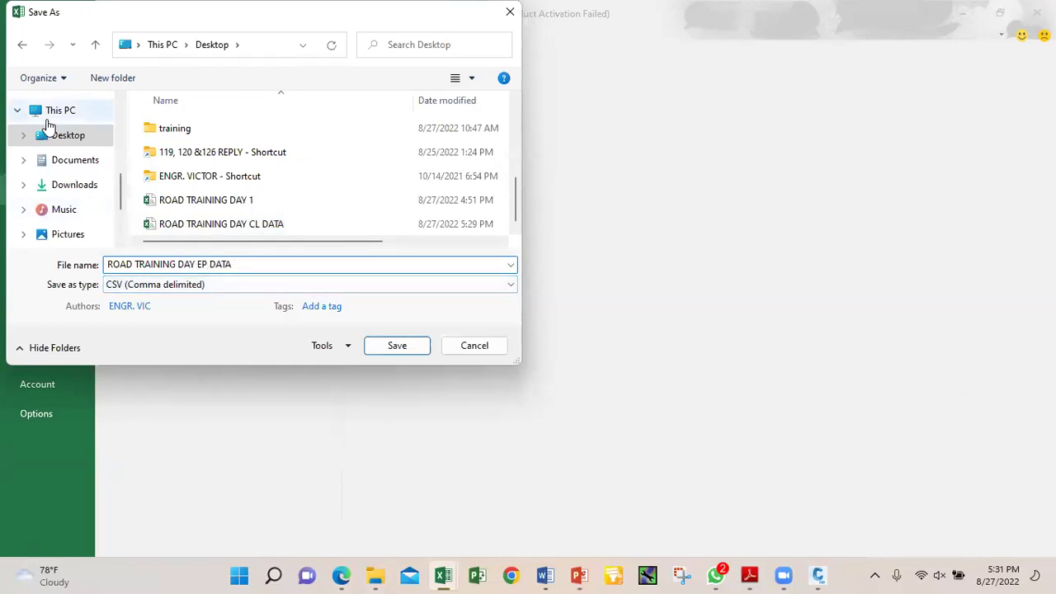
pyautogui.click(69, 137)
pyautogui.click(397, 348)
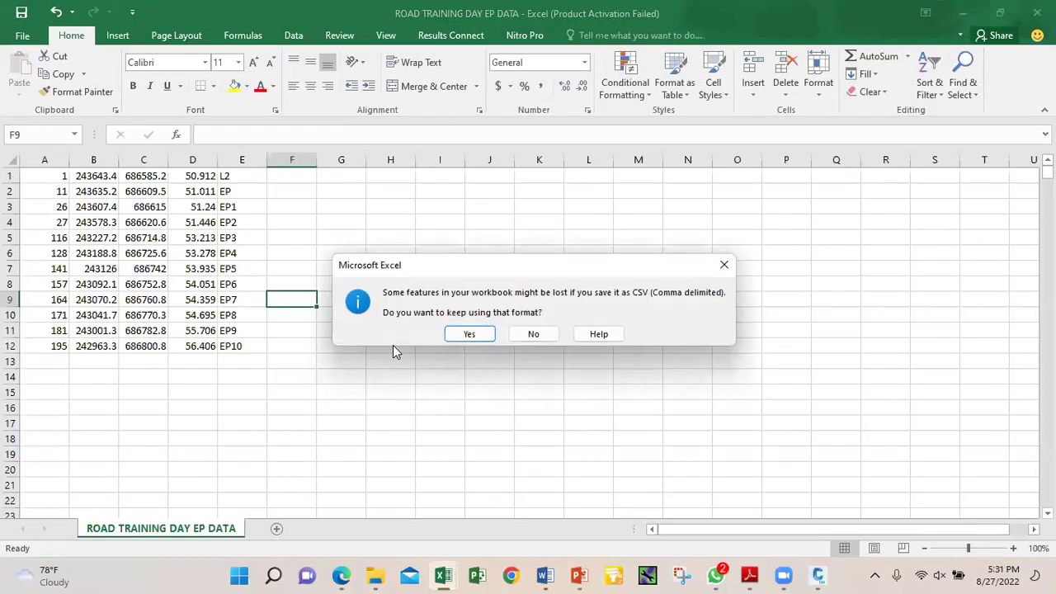
pyautogui.click(462, 333)
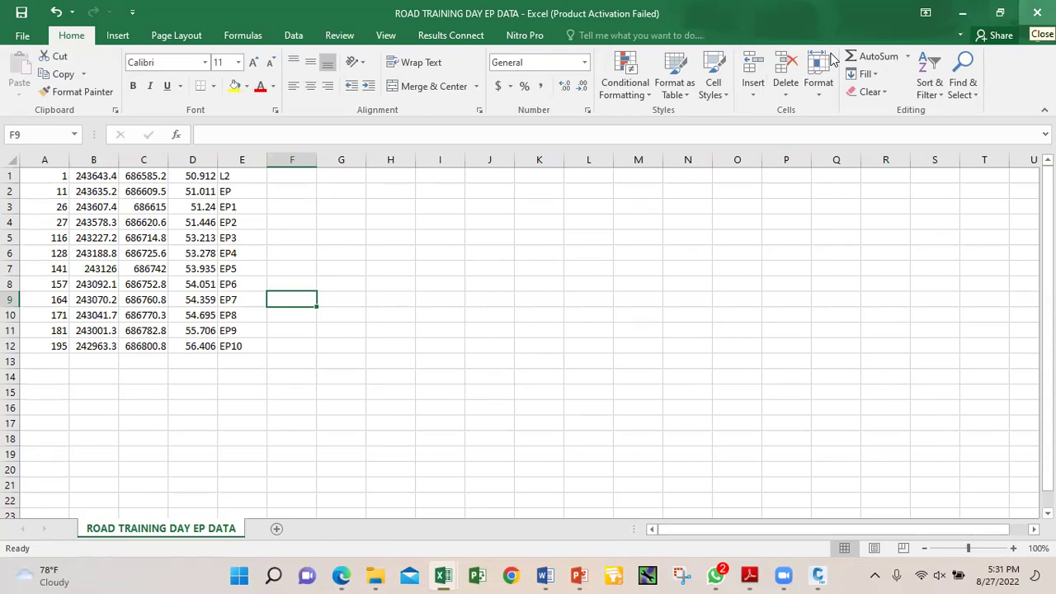
# Close the EP DATA, ROAD TRAINING DAY 1 and CL DATA workbooks without saving changes
pyautogui.hotkey('ctrl', 'w')
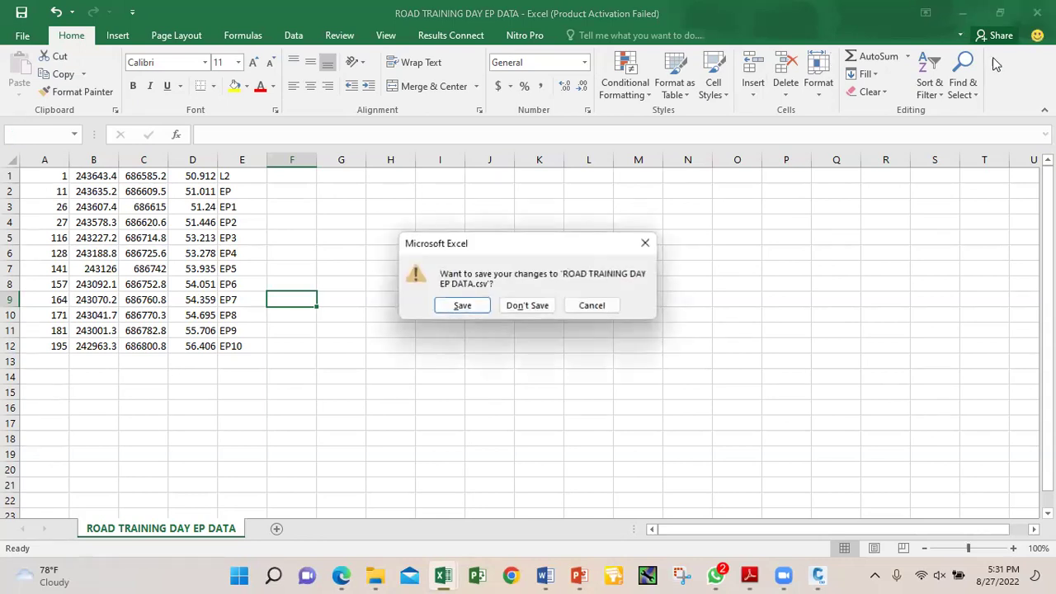
pyautogui.click(539, 304)
pyautogui.hotkey('ctrl', 'w')
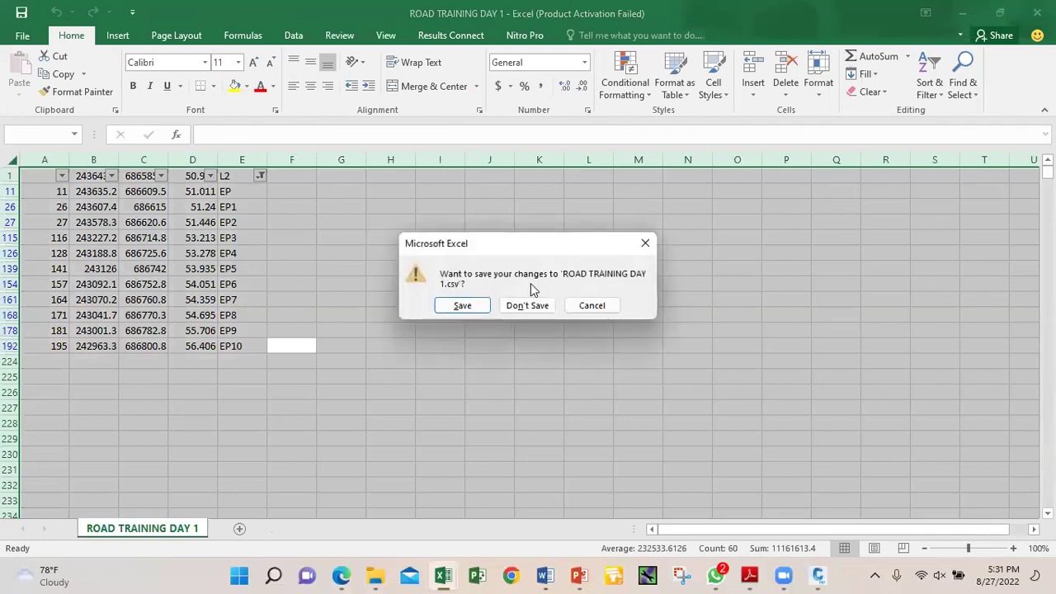
pyautogui.click(538, 305)
pyautogui.hotkey('ctrl', 'w')
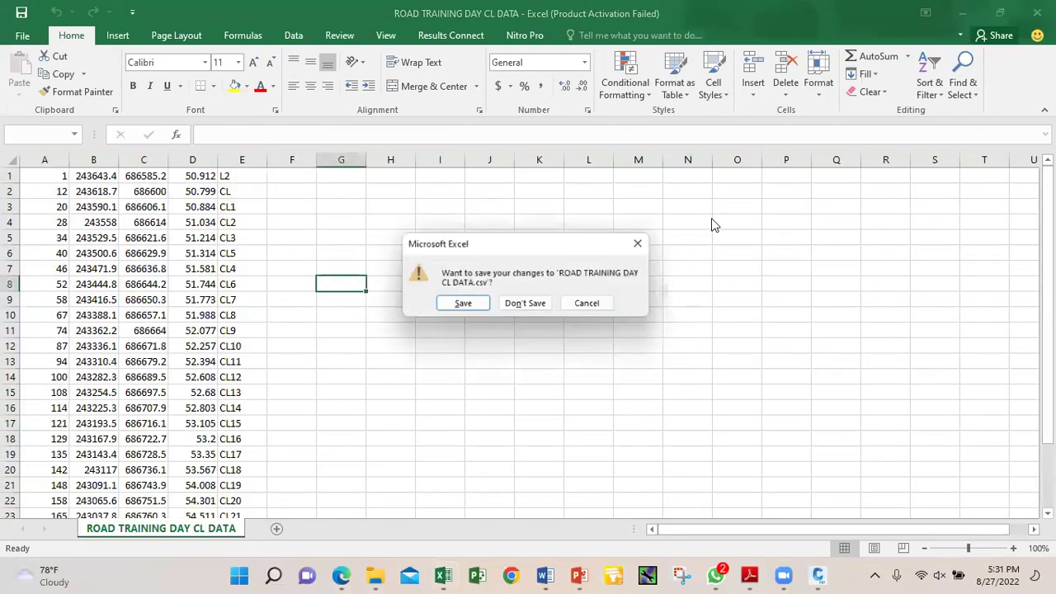
pyautogui.click(540, 305)
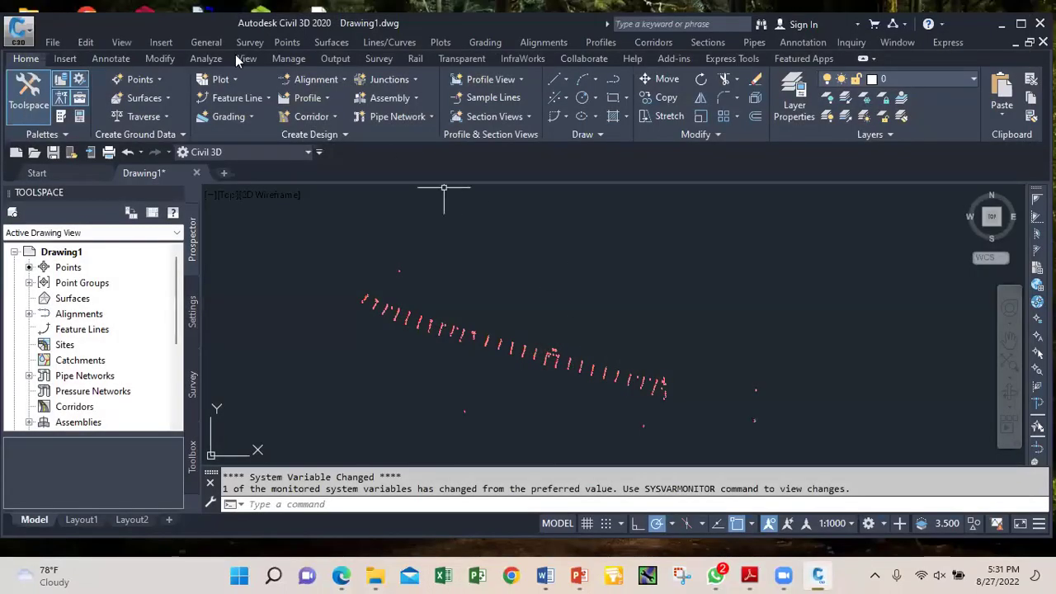
# In Civil 3D, start a point import with the point creation tools and add ROAD TRAINING DAY CL DATA from the Desktop as source file
pyautogui.click(158, 79)
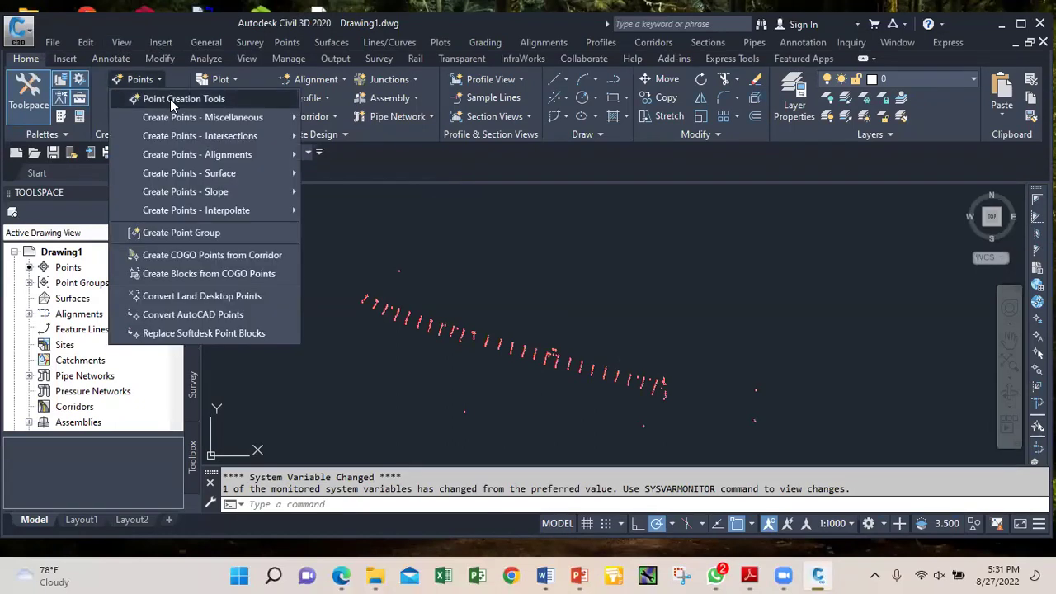
pyautogui.click(173, 99)
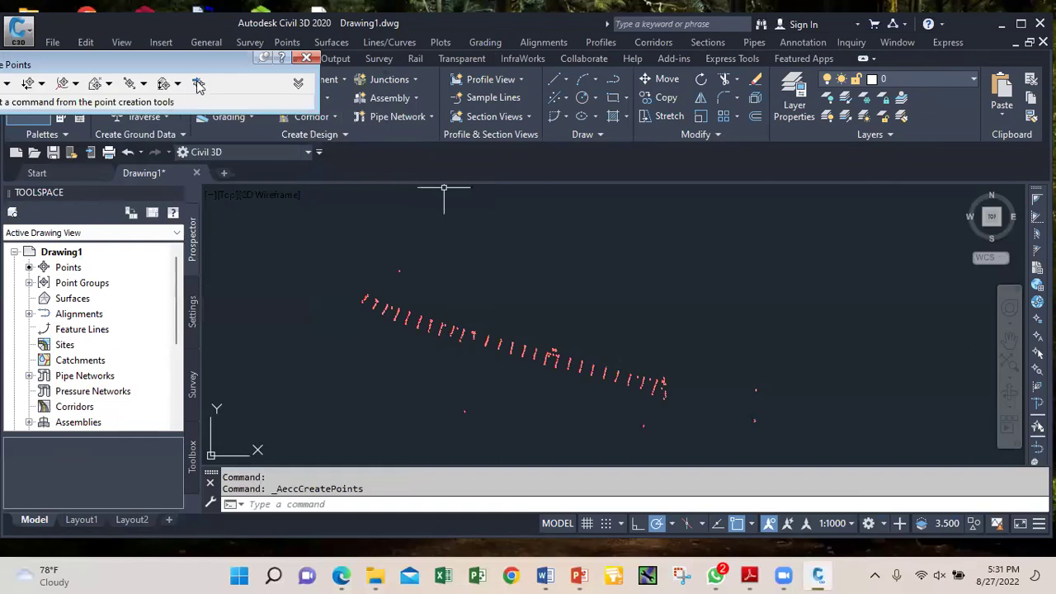
pyautogui.click(199, 86)
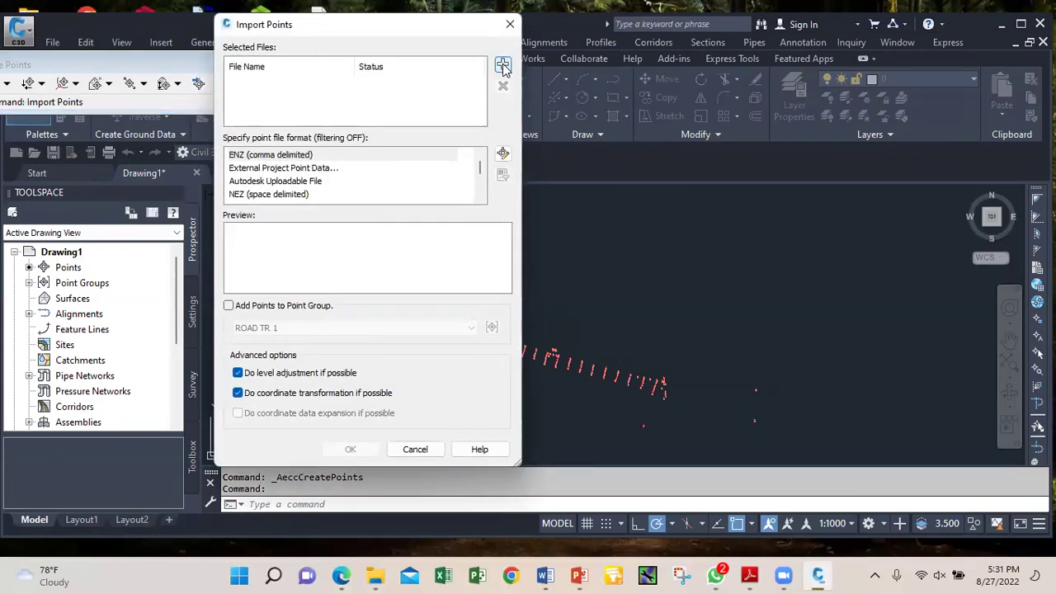
pyautogui.click(503, 65)
pyautogui.scroll(-2, 467, 300)
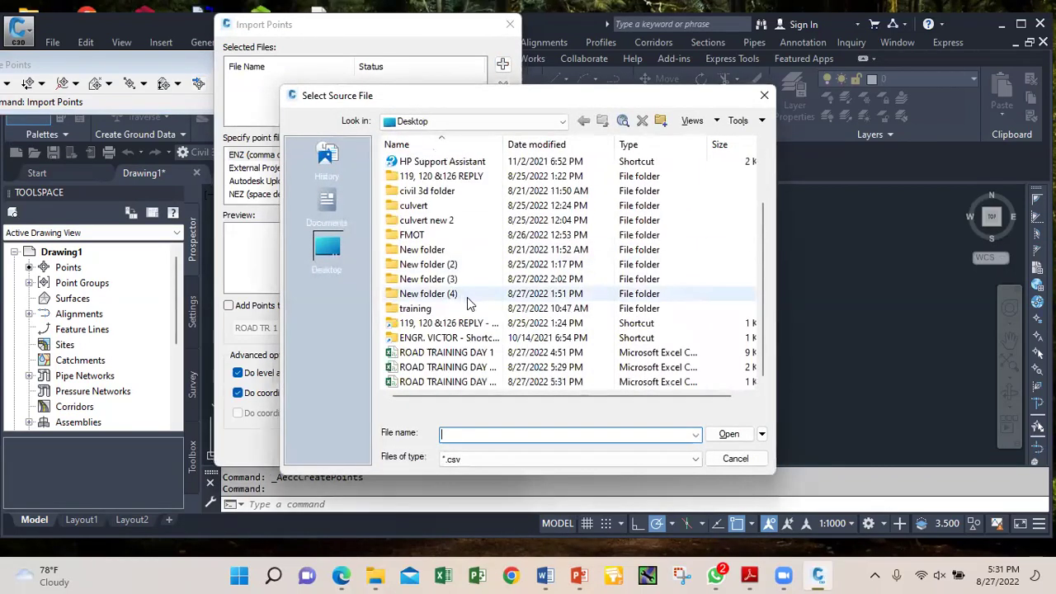
pyautogui.click(490, 368)
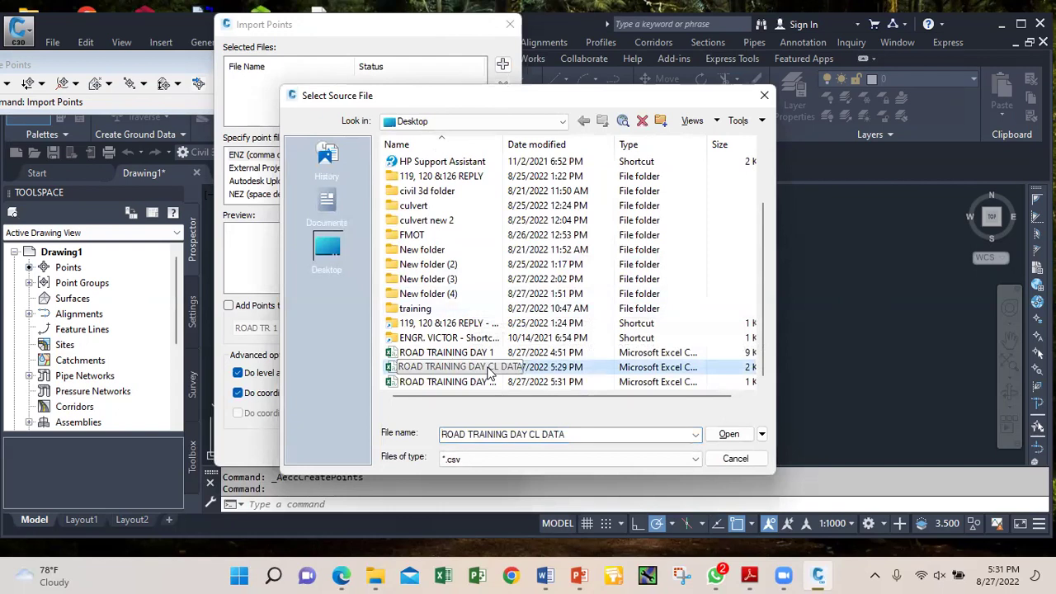
pyautogui.click(490, 368)
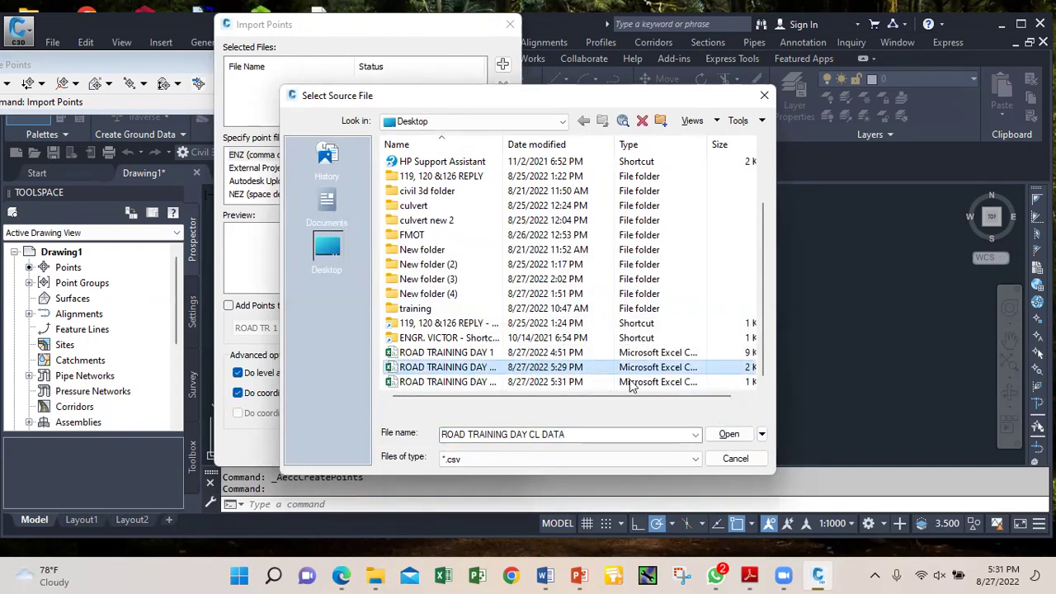
pyautogui.click(729, 435)
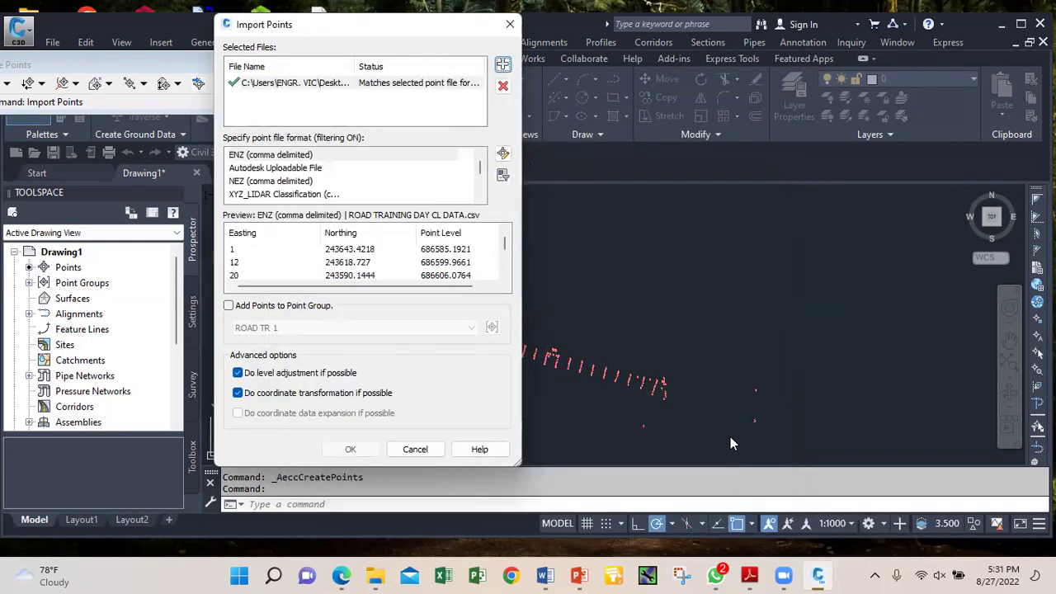
# Set the point file format of the import to PENZD (comma delimited)
pyautogui.click(483, 198)
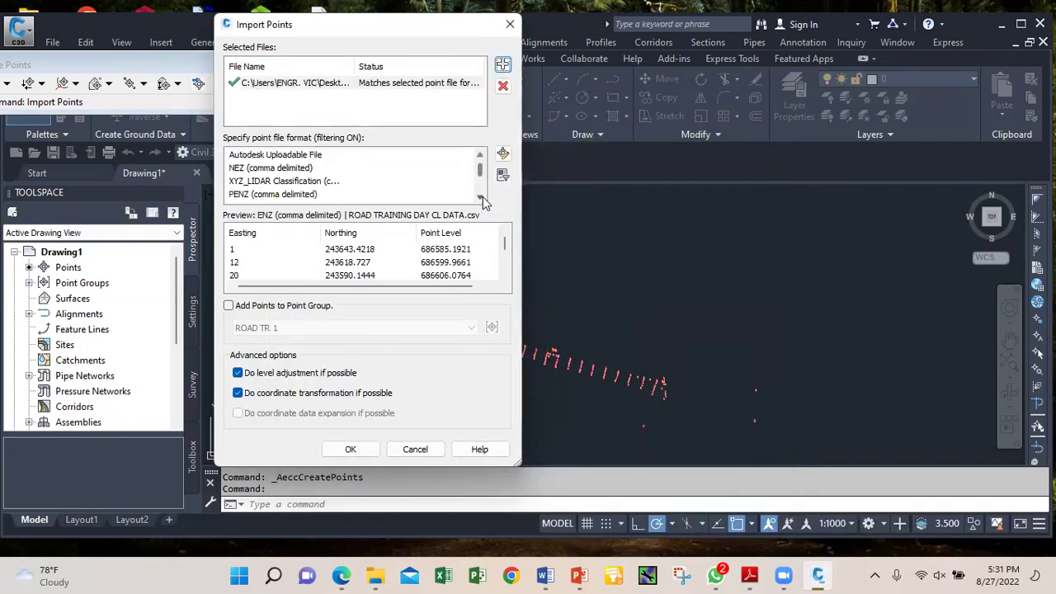
pyautogui.click(483, 198)
pyautogui.click(296, 195)
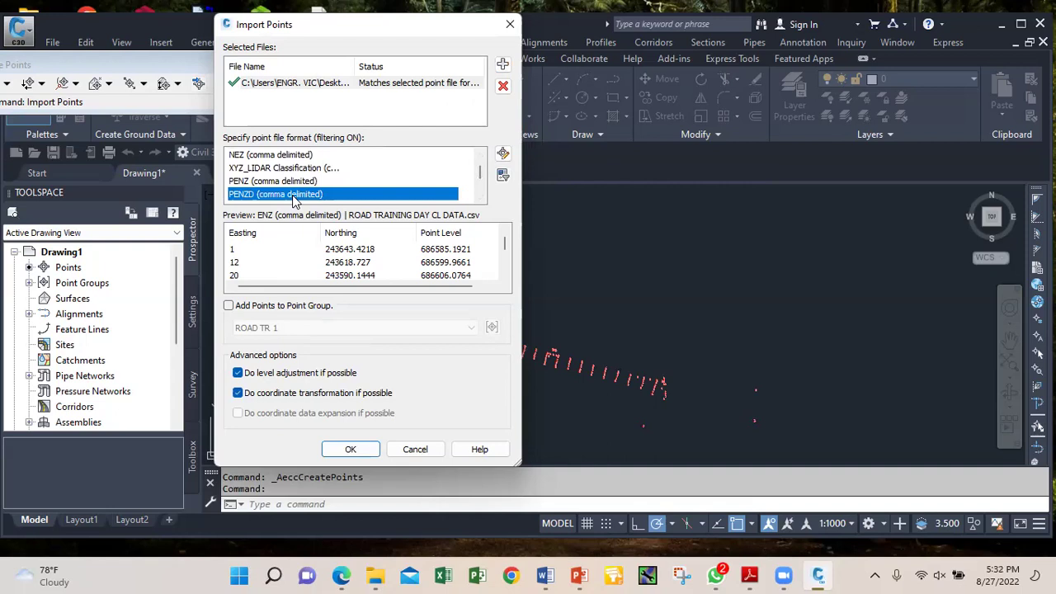
# Assign the points to a new point group named ROAD TR CL and import them, using the next point number for all duplicates
pyautogui.click(231, 306)
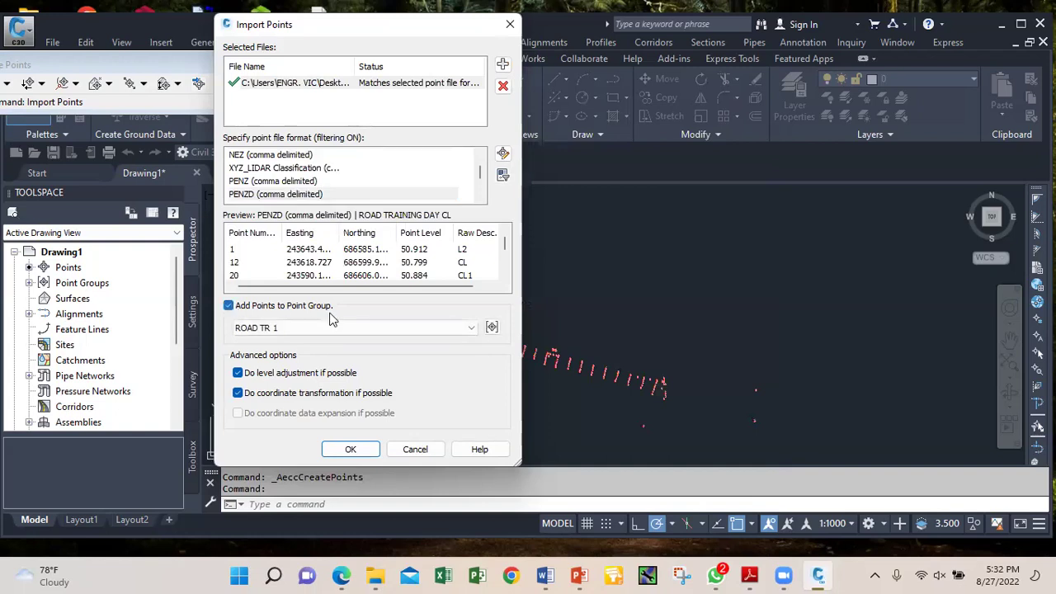
pyautogui.click(493, 328)
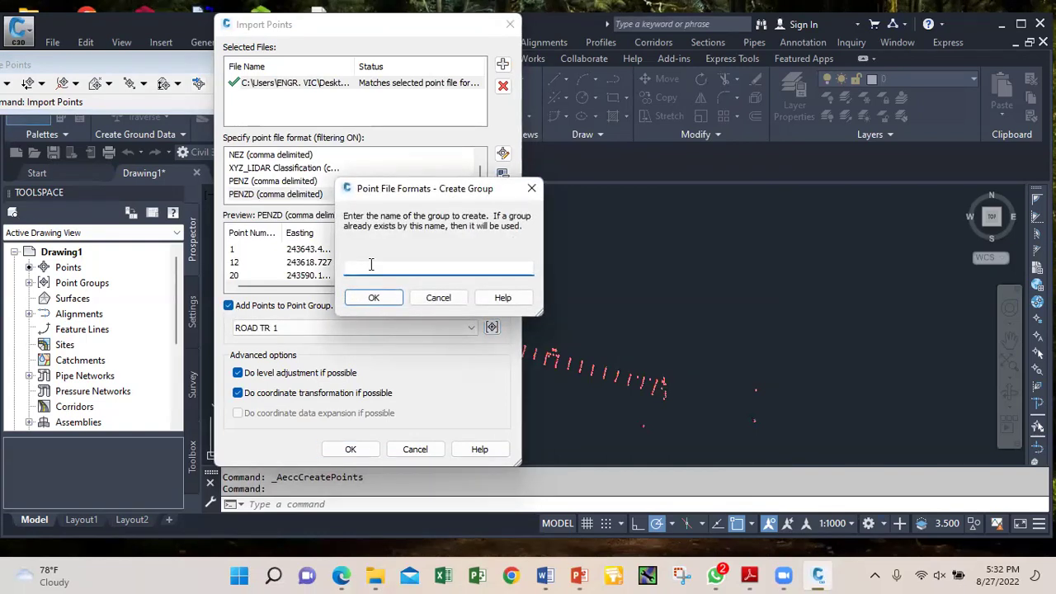
pyautogui.write('T')
pyautogui.press('BackSpace')
pyautogui.write('ROAD TR CL')
pyautogui.click(375, 298)
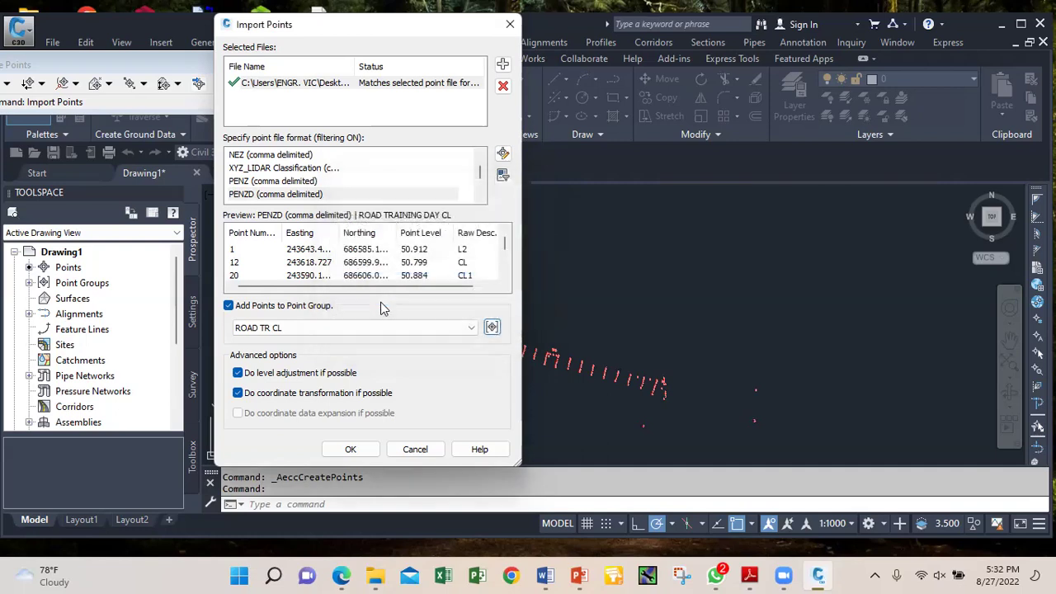
pyautogui.click(359, 449)
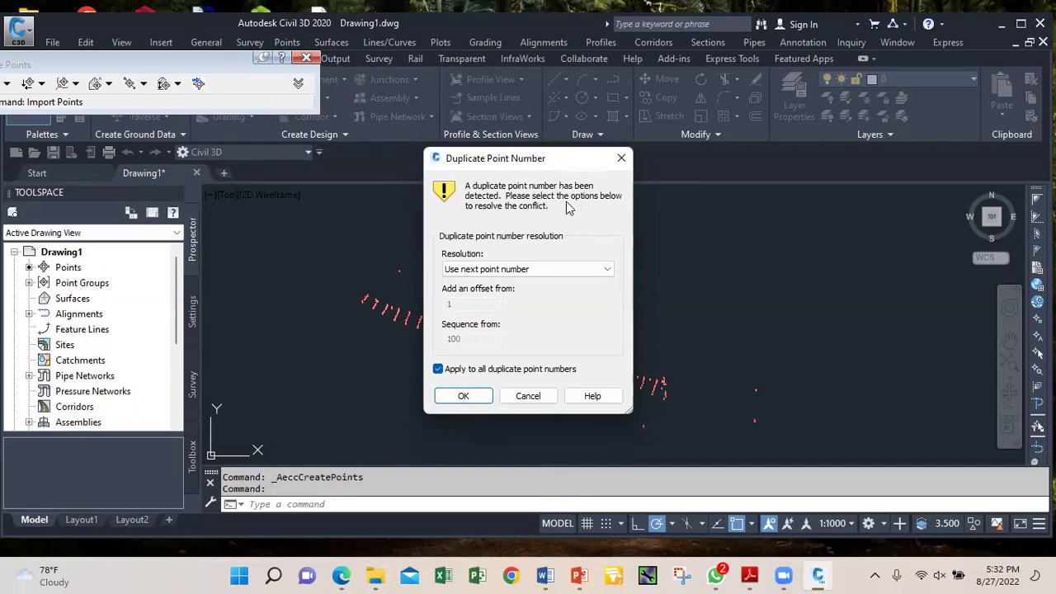
pyautogui.click(465, 397)
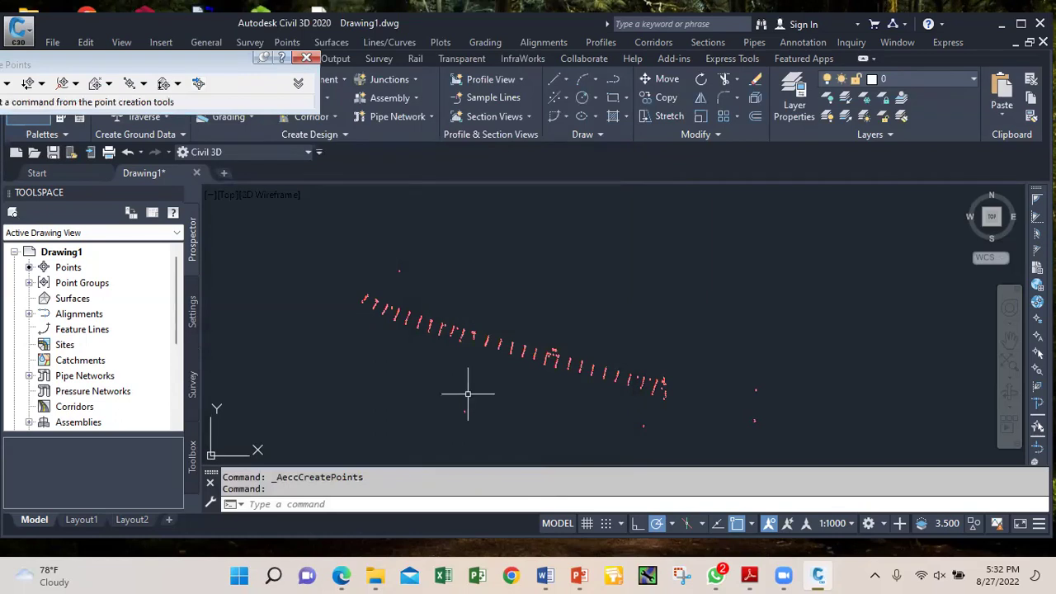
# Start another point import with ROAD TRAINING DAY EP DATA from the Desktop as source file, in PENZD (comma delimited) format
pyautogui.click(199, 85)
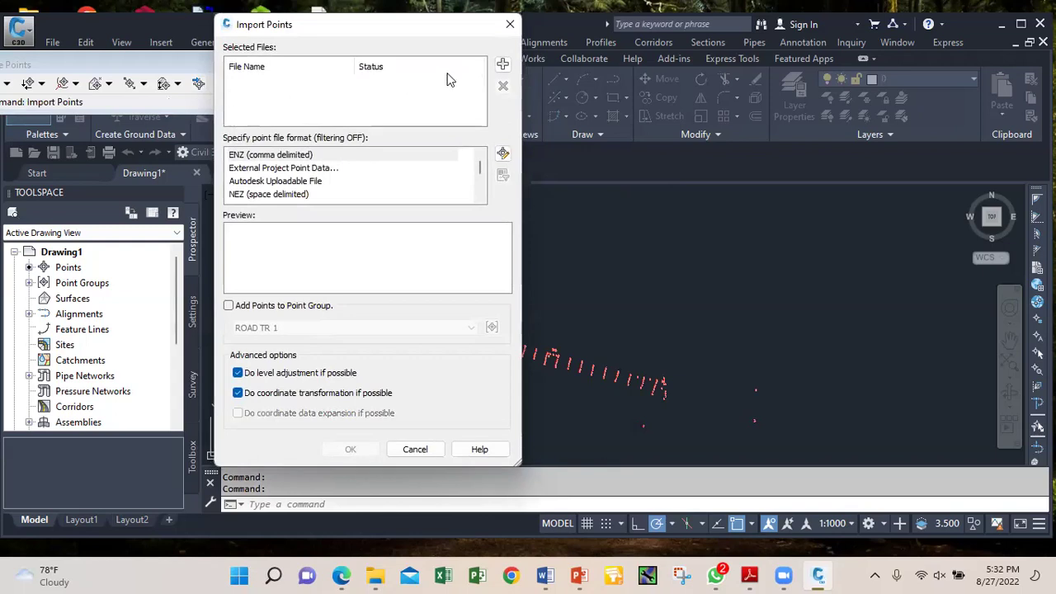
pyautogui.click(501, 66)
pyautogui.scroll(-2, 456, 330)
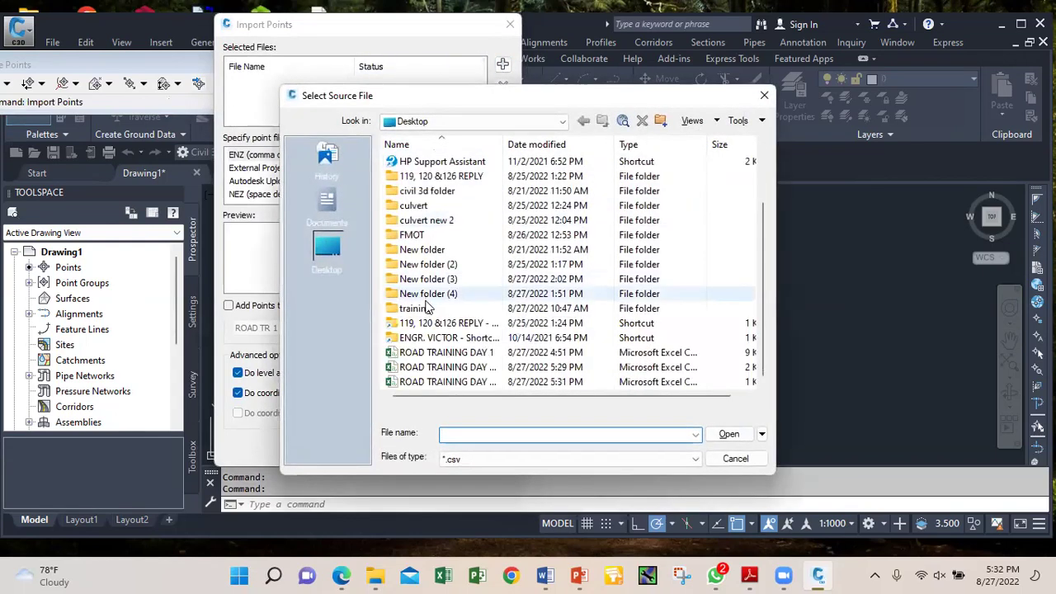
pyautogui.click(453, 383)
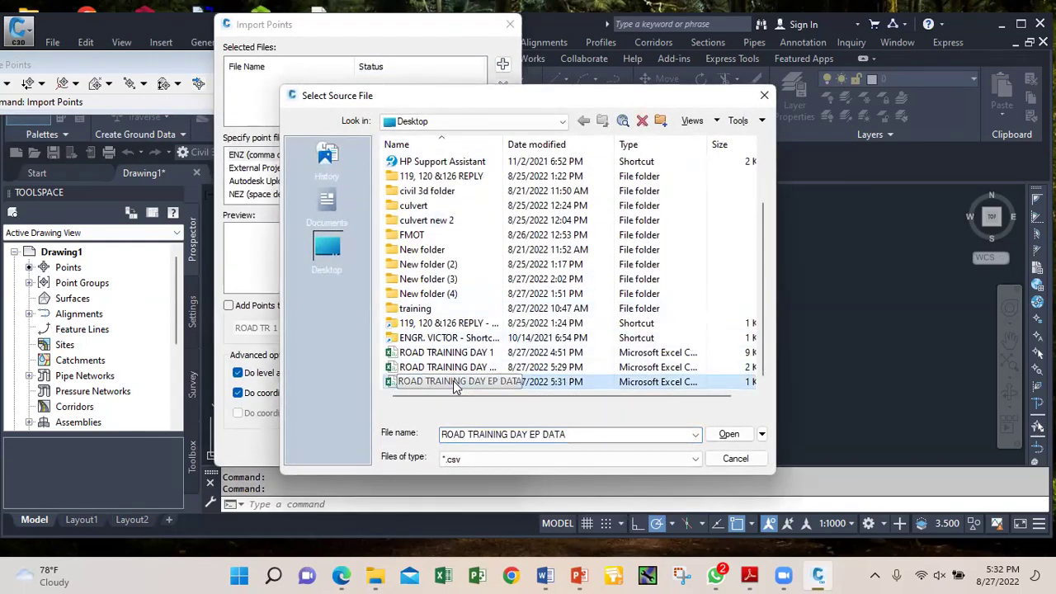
pyautogui.click(729, 434)
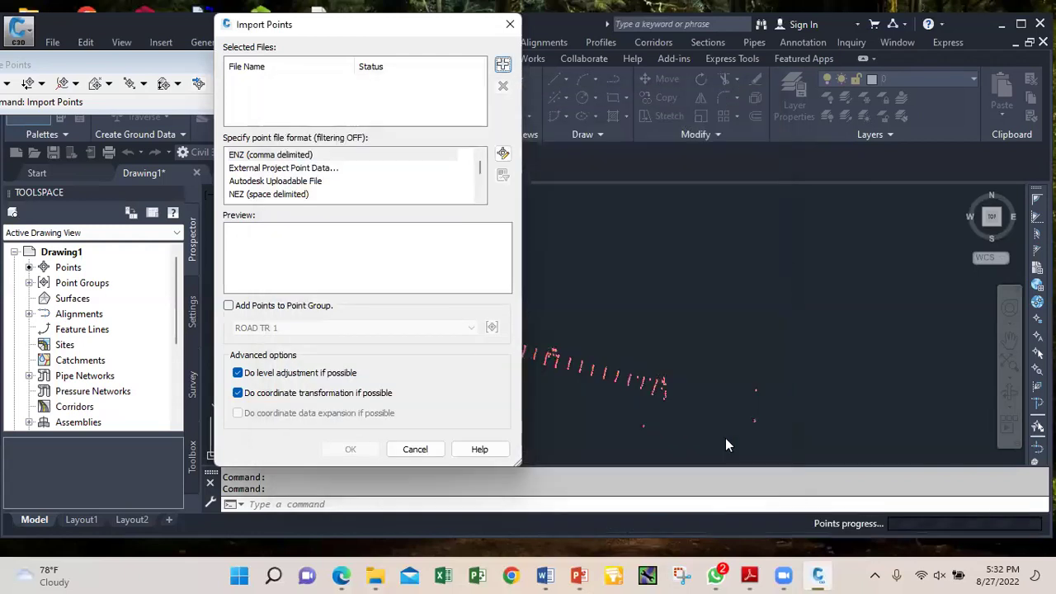
pyautogui.scroll(-1, 484, 198)
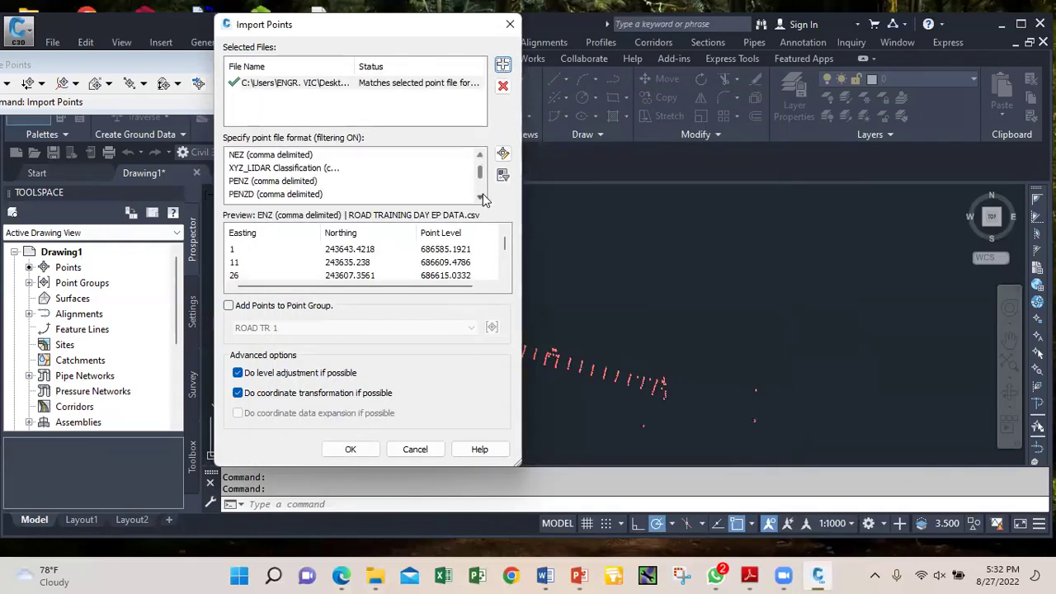
pyautogui.click(278, 195)
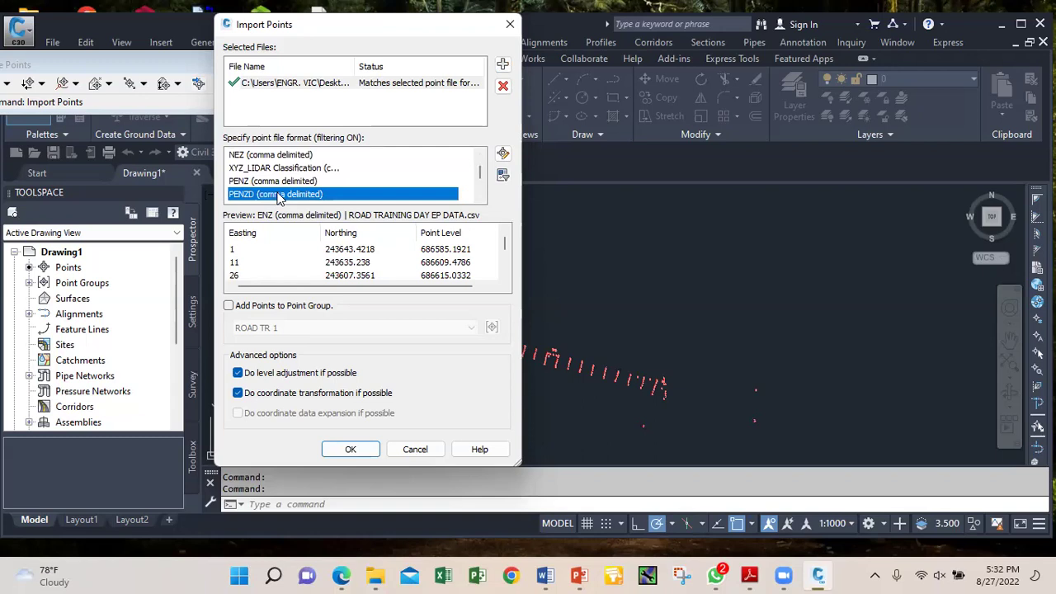
# Assign the points to a new point group named ROAD TR 1 EP and import them, using the next point number for all duplicates
pyautogui.click(229, 306)
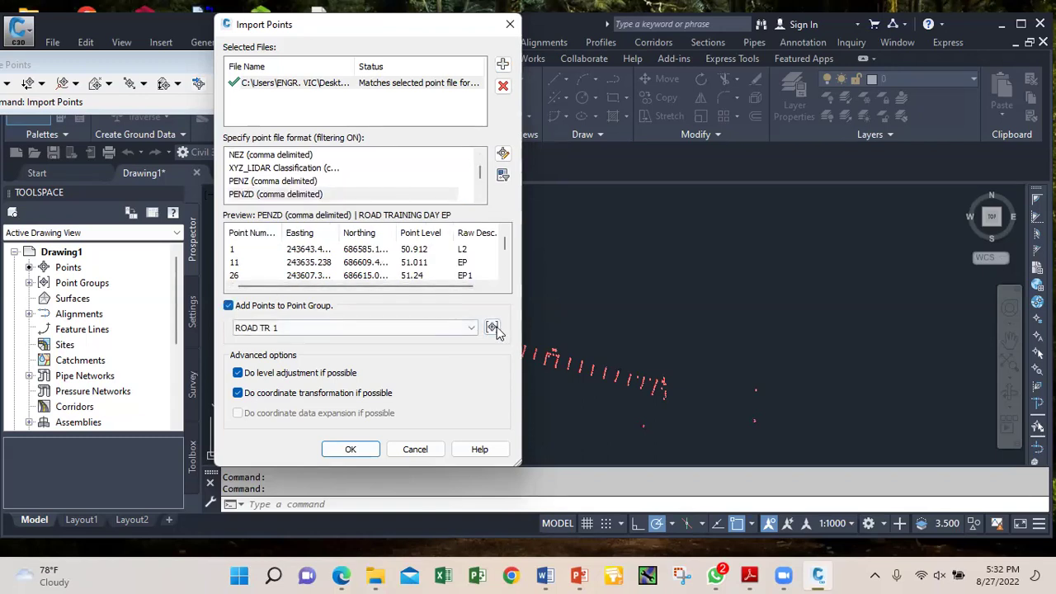
pyautogui.click(492, 327)
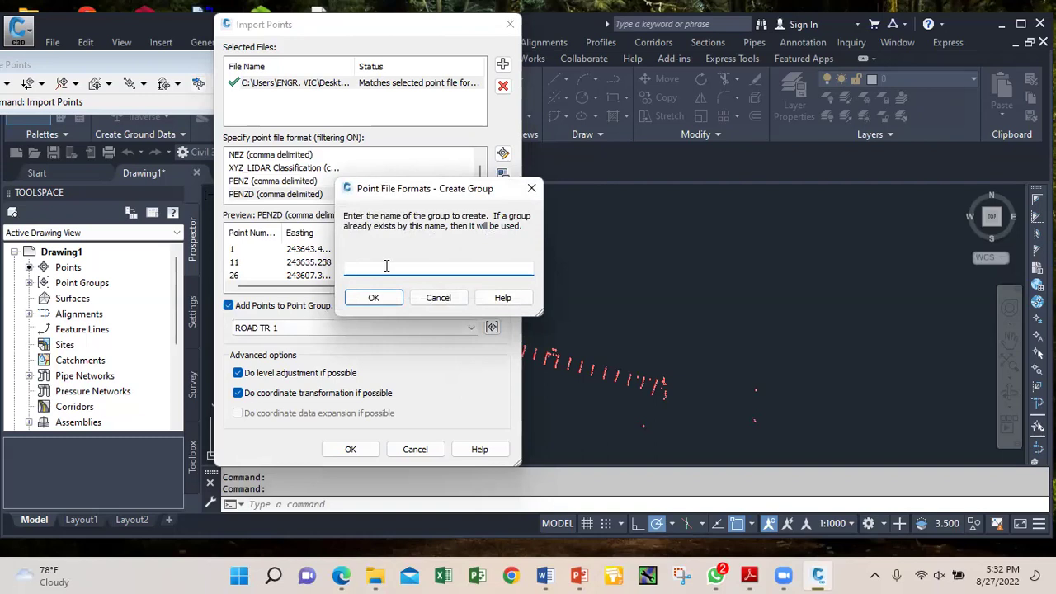
pyautogui.write('ROAD TR 1 EP')
pyautogui.click(371, 300)
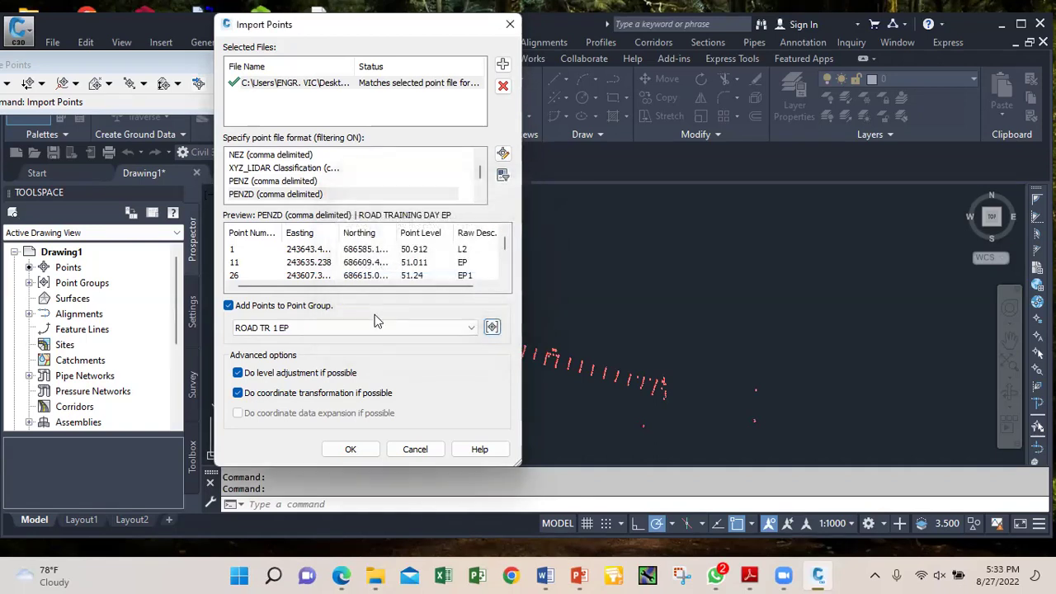
pyautogui.click(368, 454)
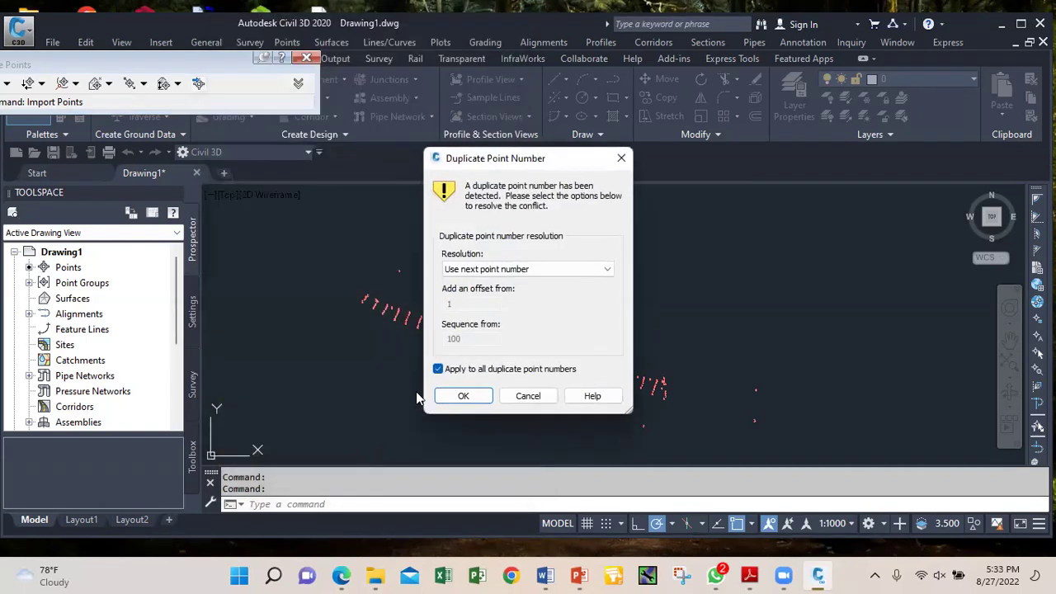
pyautogui.click(469, 392)
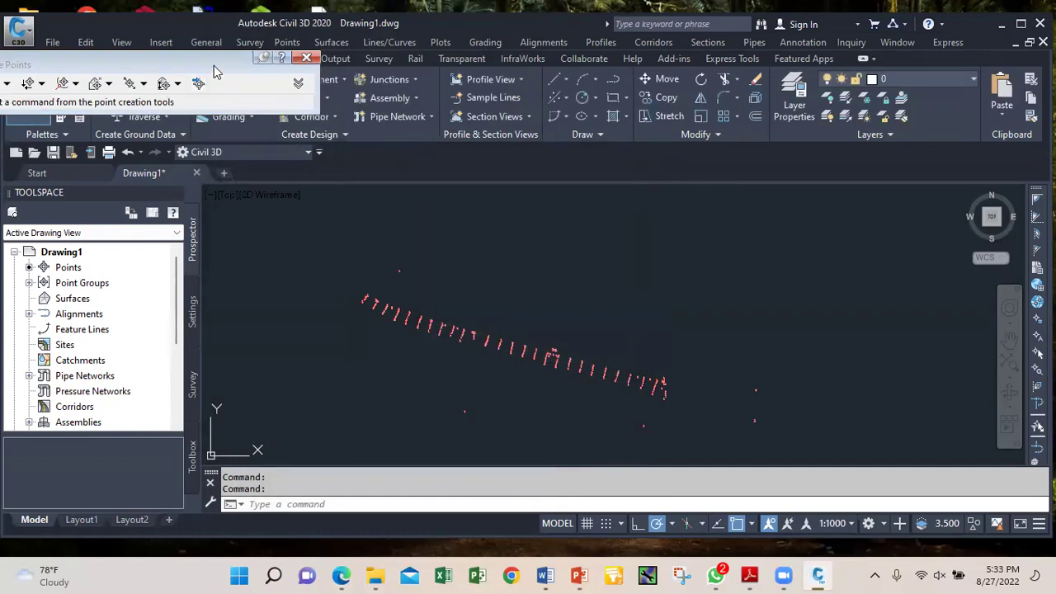
# Close the point creation tools and expand the drawing's Point Groups collection to review the imported groups
pyautogui.moveTo(219, 69); pyautogui.dragTo(312, 60)
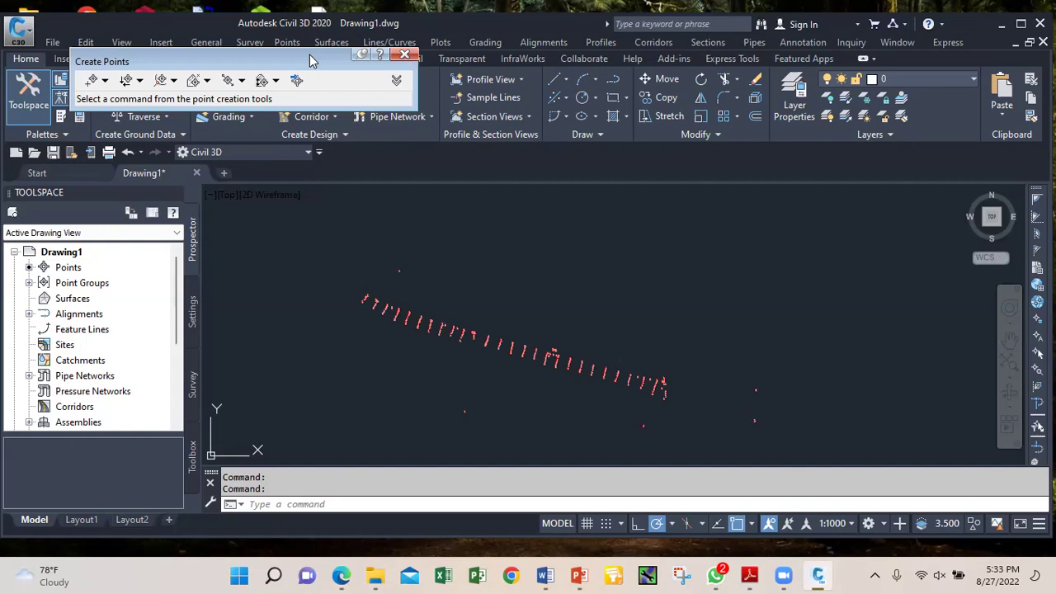
pyautogui.click(405, 54)
pyautogui.click(29, 282)
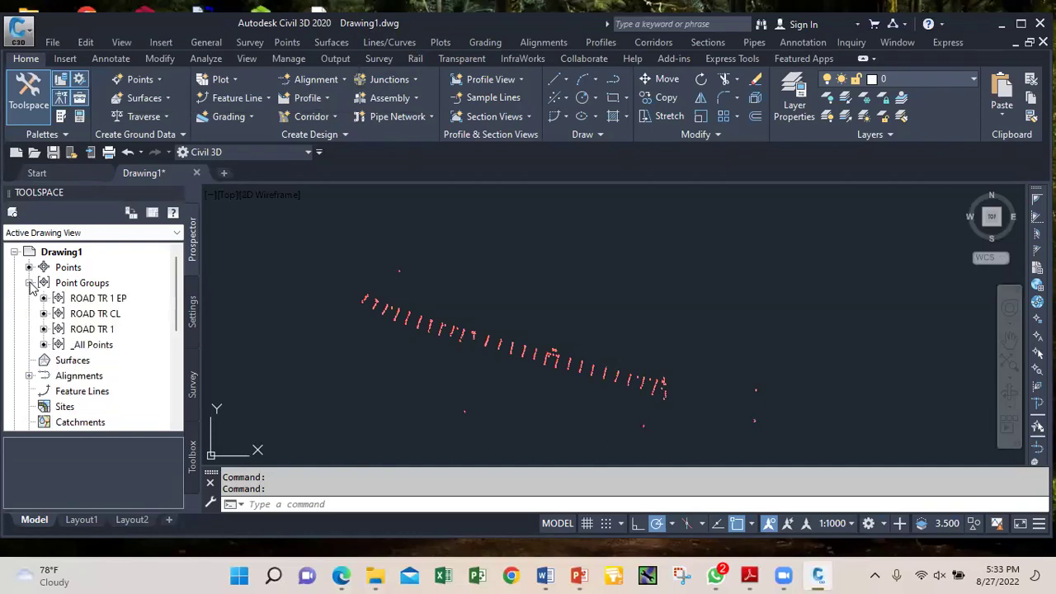
pyautogui.moveTo(91, 304)
pyautogui.moveTo(105, 334)
pyautogui.moveTo(119, 322)
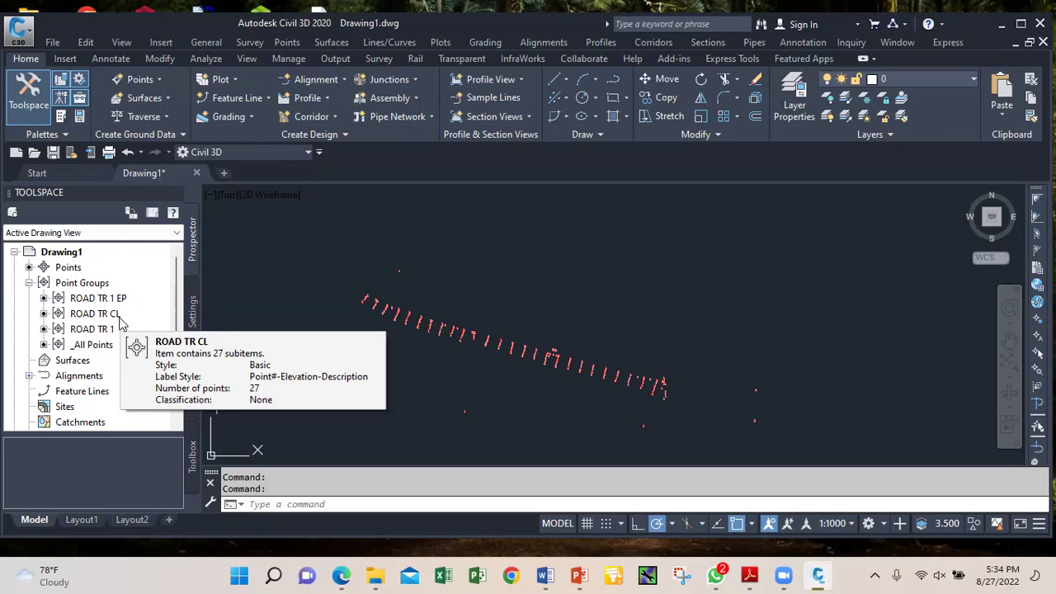
# Hide the ROAD TR 1 point group by setting both its point style and point label style to <none>
pyautogui.click(105, 333)
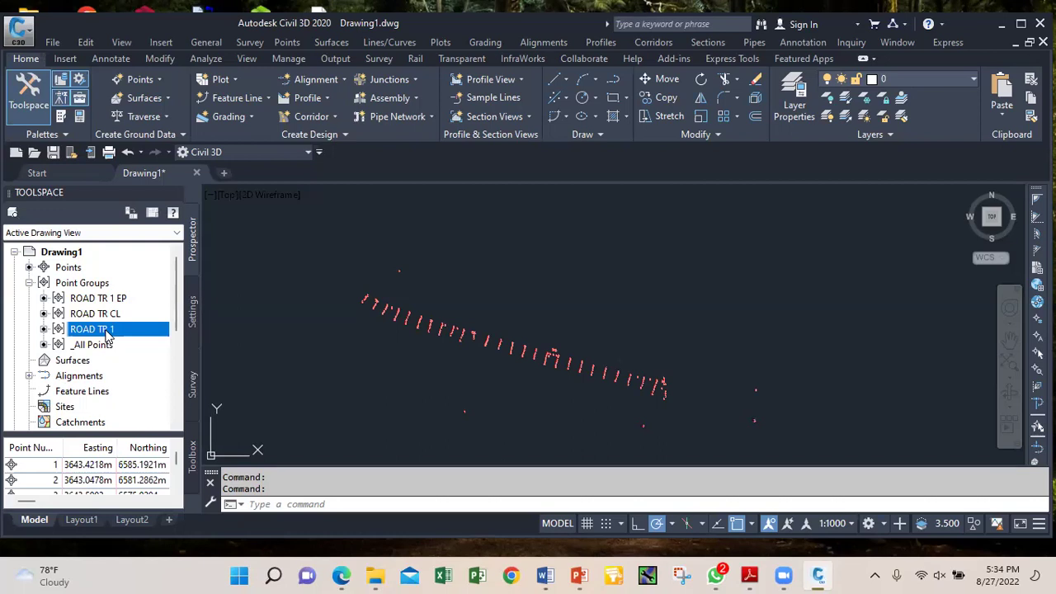
pyautogui.rightClick(106, 334)
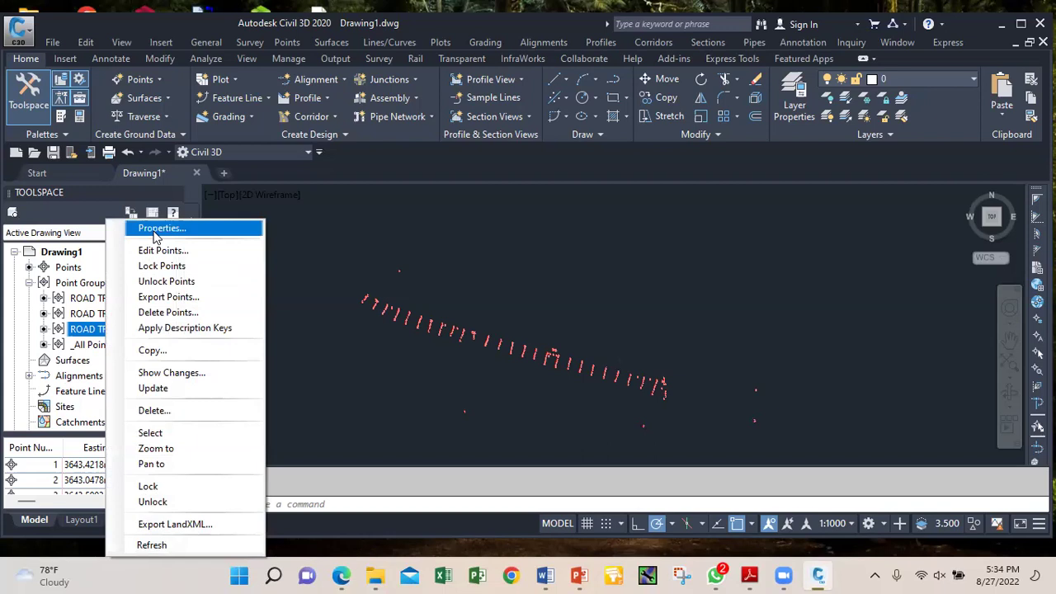
pyautogui.click(154, 230)
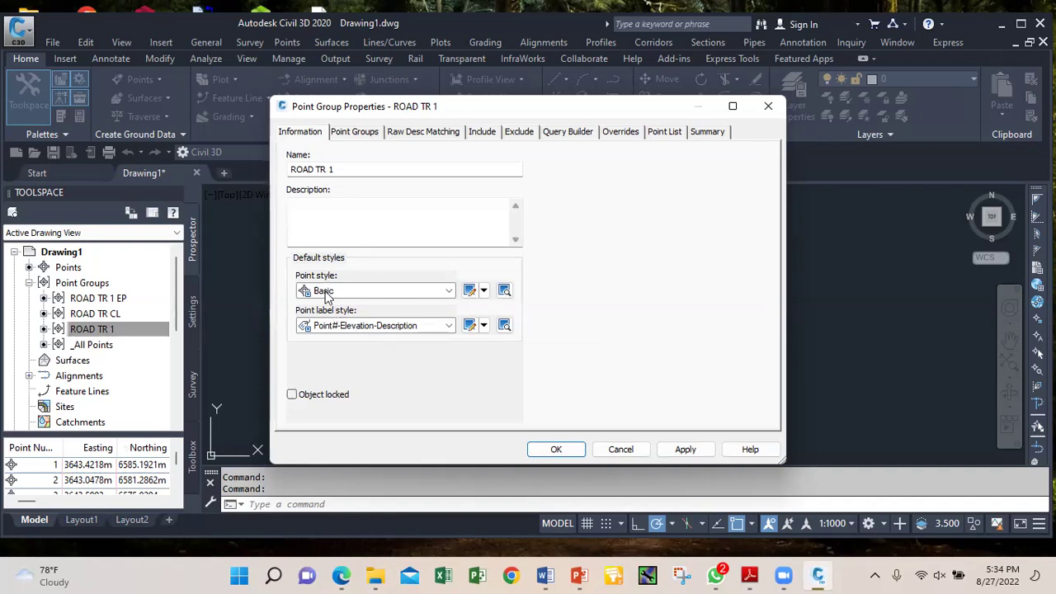
pyautogui.click(450, 292)
pyautogui.scroll(1, 441, 313)
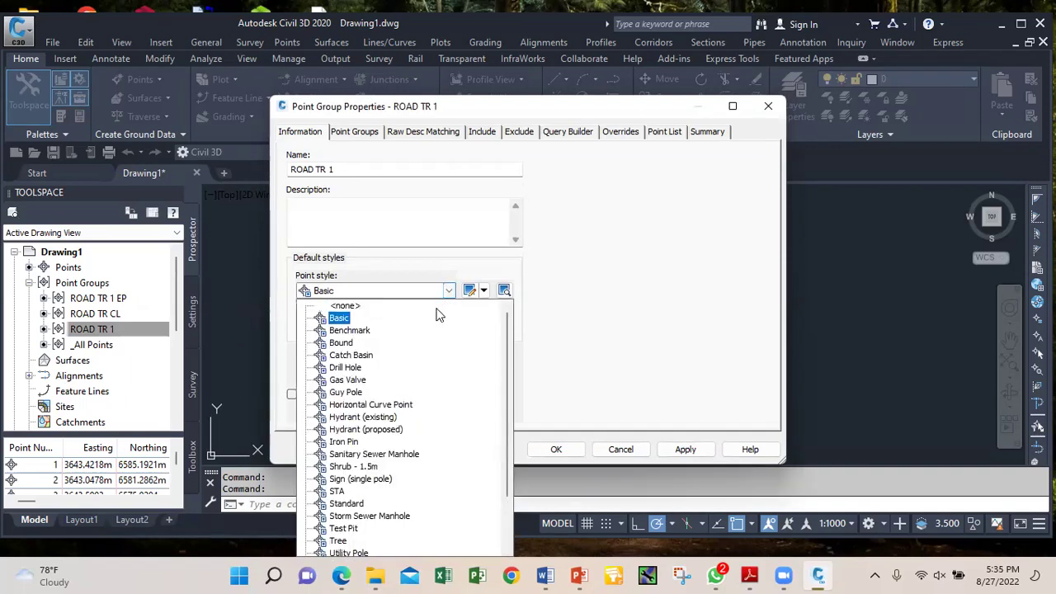
pyautogui.click(346, 311)
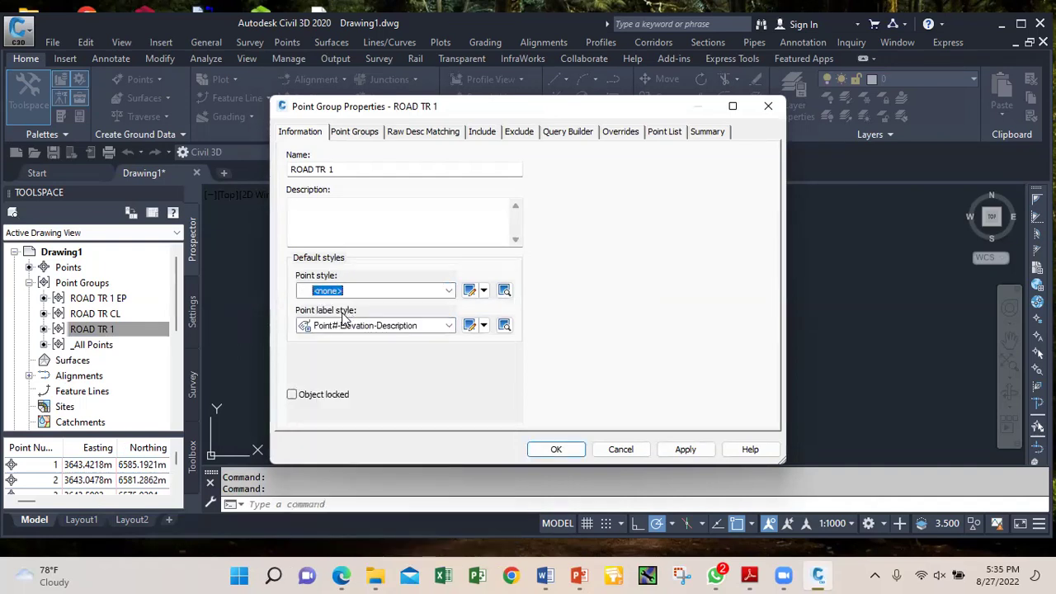
pyautogui.click(449, 326)
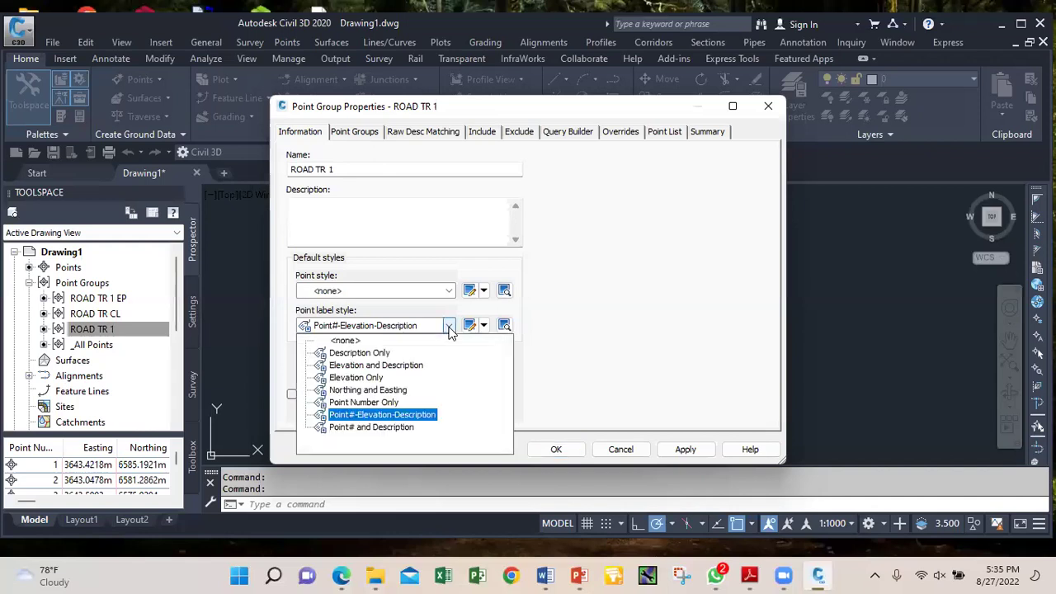
pyautogui.click(346, 341)
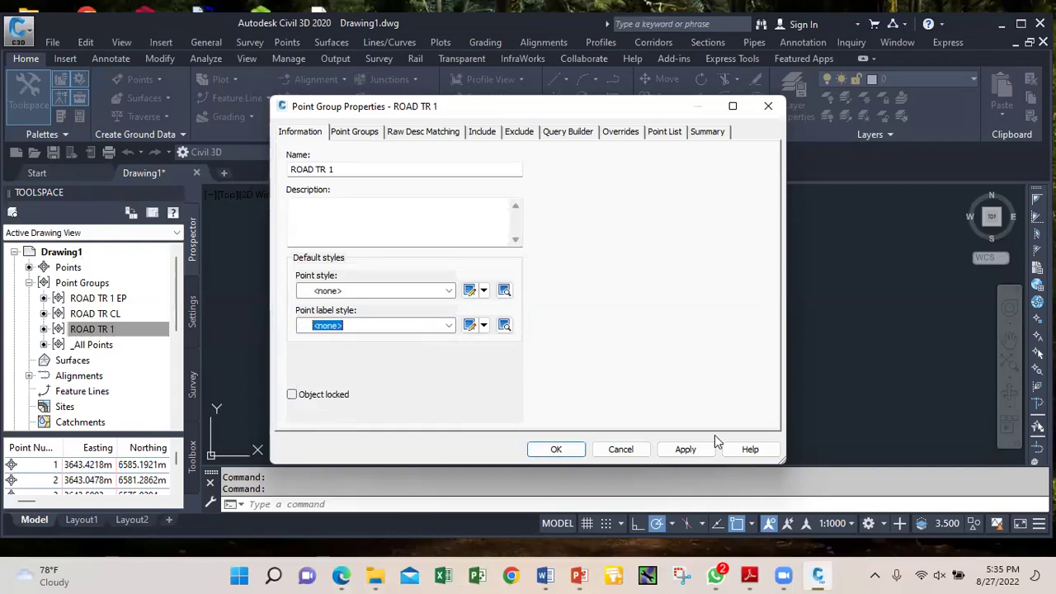
pyautogui.click(686, 450)
pyautogui.click(556, 450)
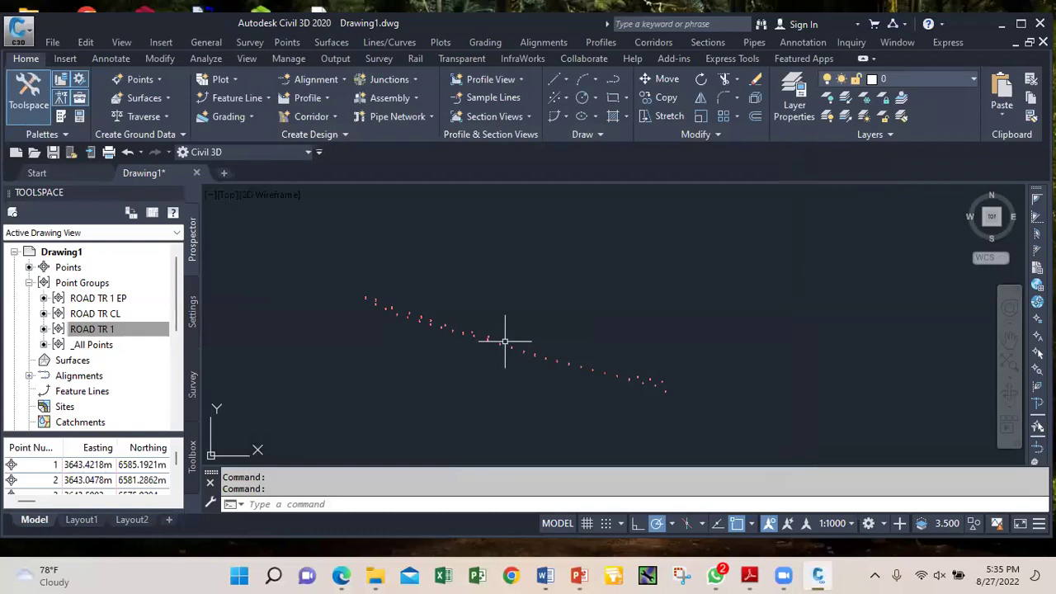
# Set the point style and point label style of the ROAD TR 1 EP point group to <none>
pyautogui.scroll(3, 427, 319)
pyautogui.scroll(-1, 427, 318)
pyautogui.scroll(-2, 431, 320)
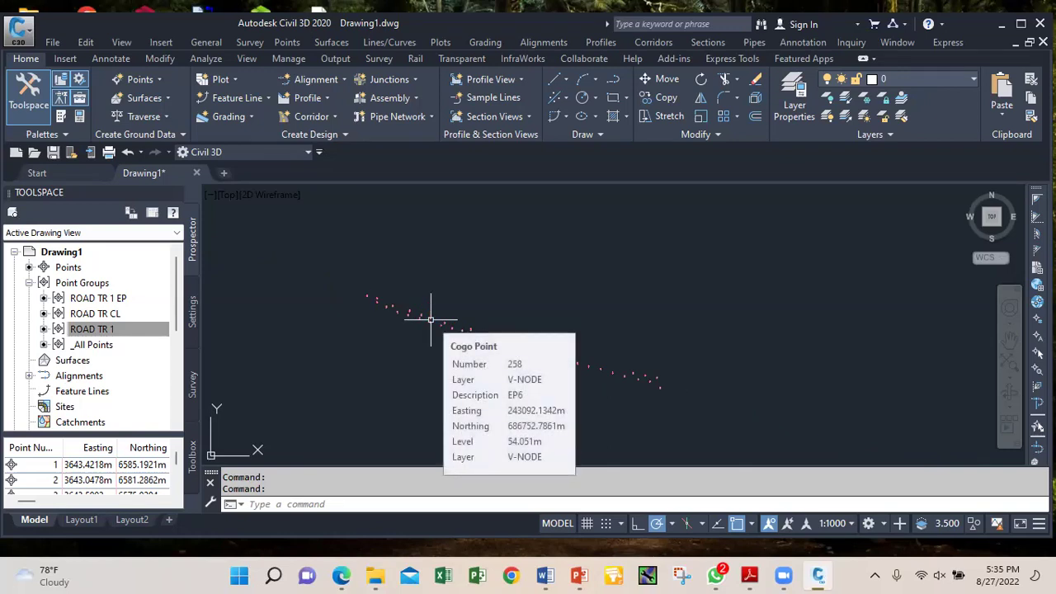
pyautogui.click(110, 302)
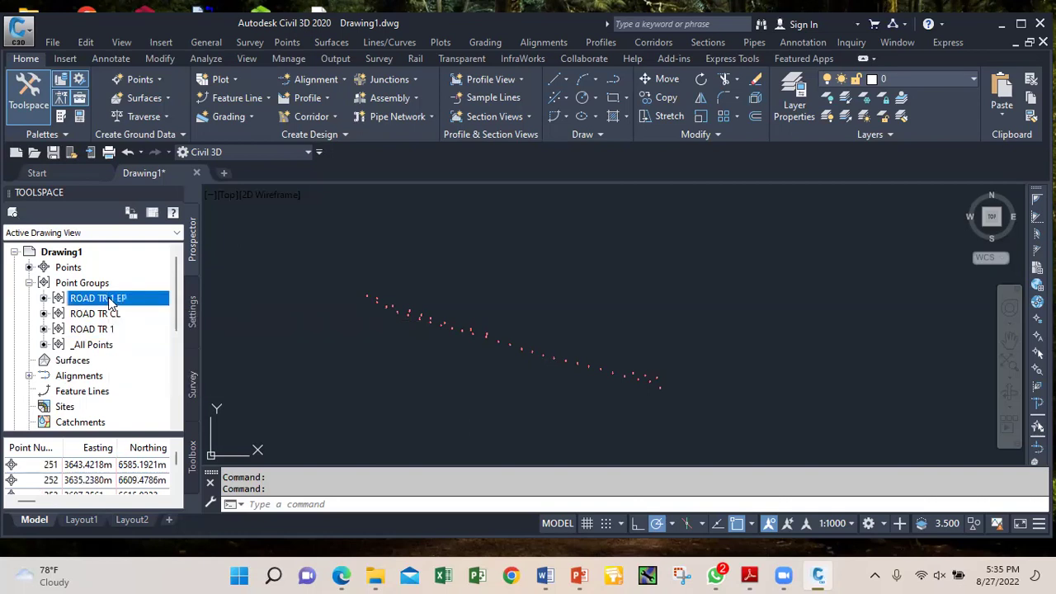
pyautogui.rightClick(110, 302)
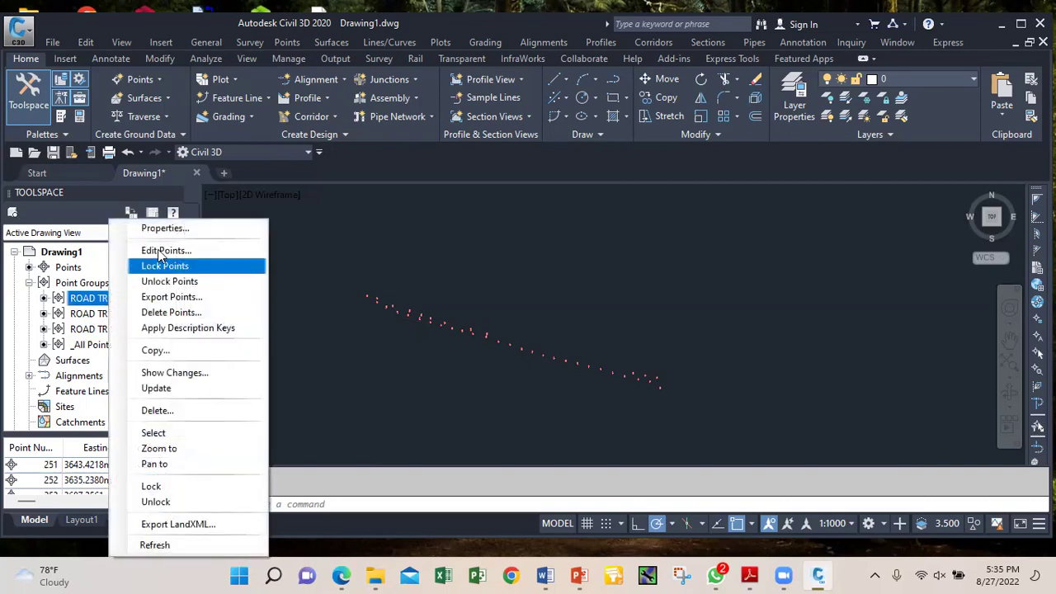
pyautogui.click(161, 234)
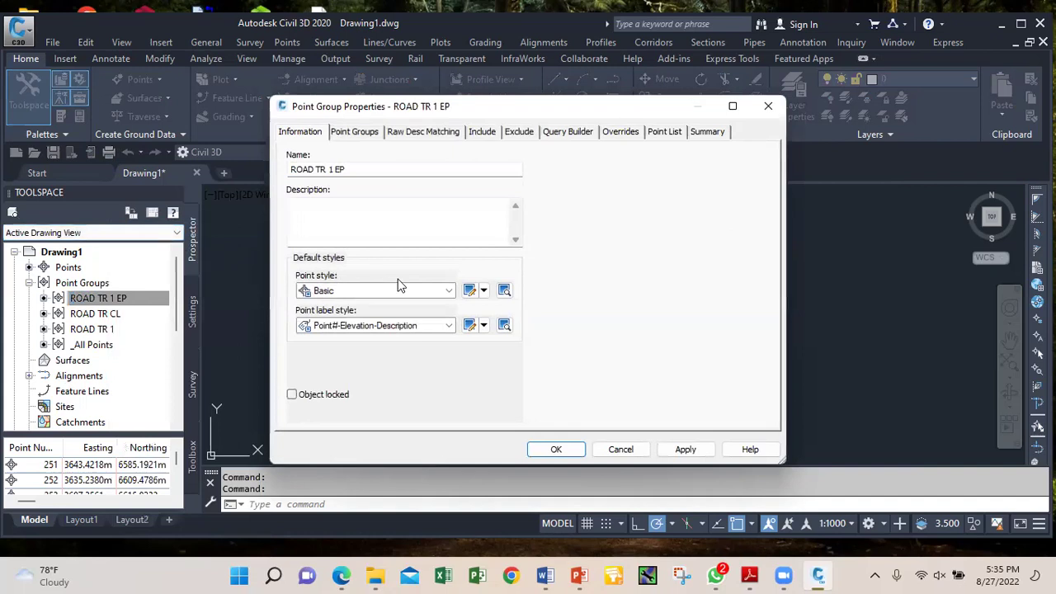
pyautogui.click(449, 291)
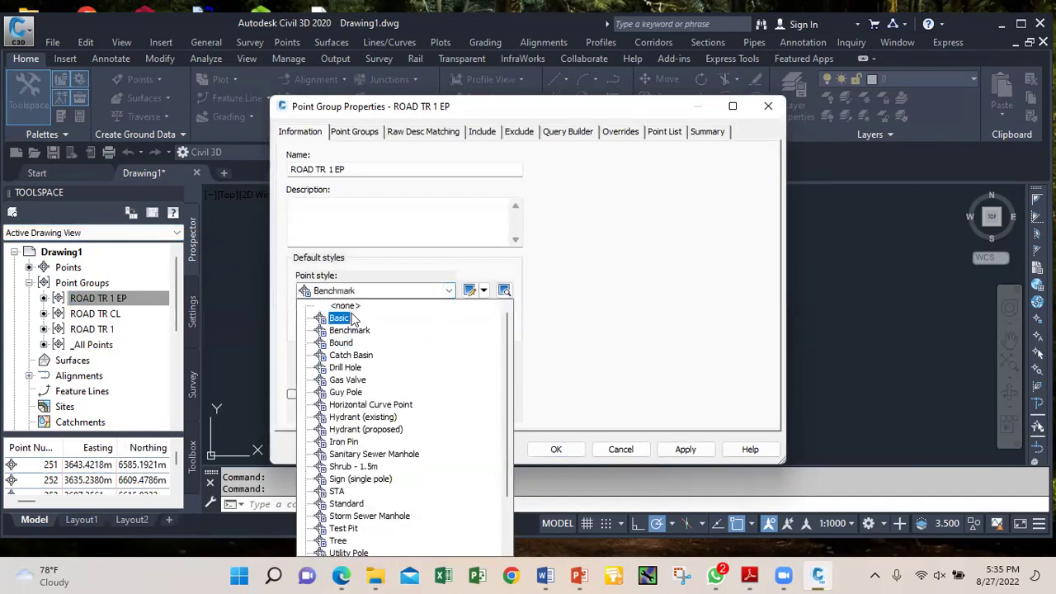
pyautogui.click(348, 306)
pyautogui.click(448, 327)
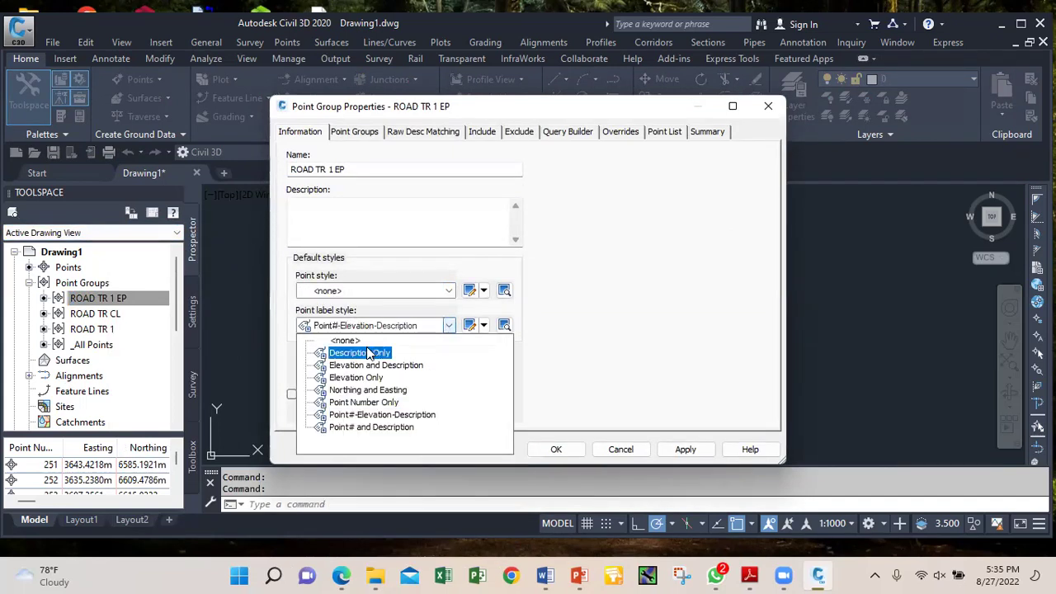
pyautogui.click(349, 342)
pyautogui.click(684, 449)
pyautogui.click(556, 450)
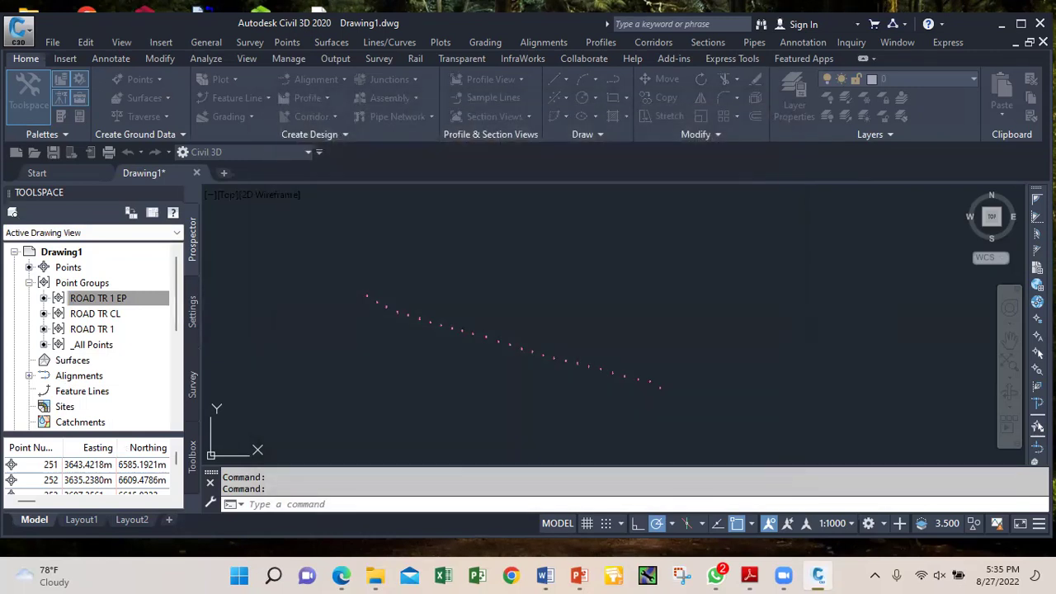
# Examine the remaining centreline points and their labels along the whole length of the road
pyautogui.scroll(3, 378, 297)
pyautogui.scroll(-2, 385, 288)
pyautogui.scroll(2, 307, 245)
pyautogui.scroll(3, 427, 245)
pyautogui.scroll(2, 427, 245)
pyautogui.scroll(-6, 371, 259)
pyautogui.scroll(5, 495, 322)
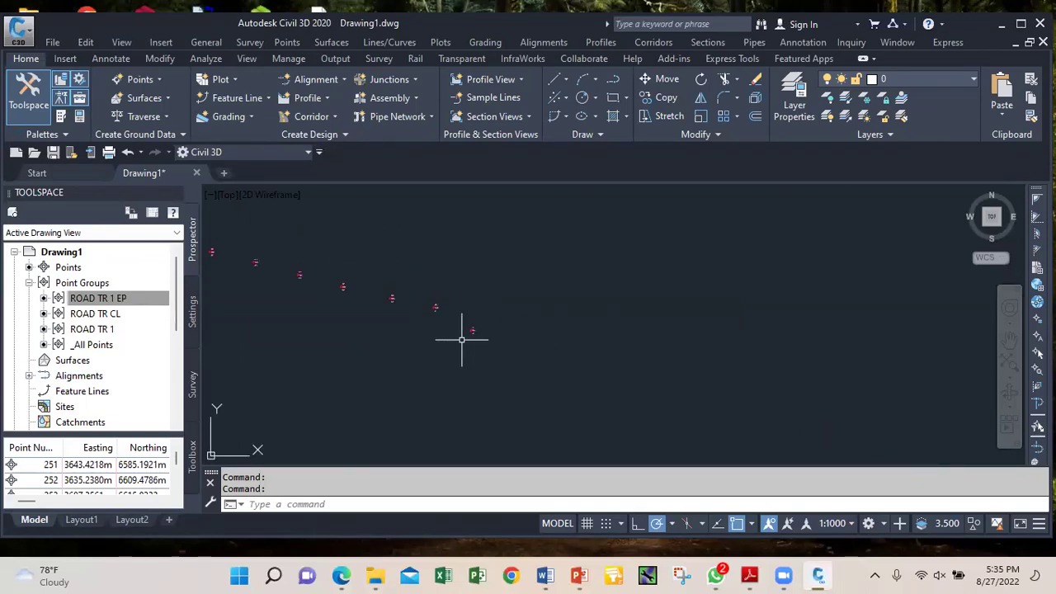
pyautogui.scroll(-2, 561, 322)
pyautogui.scroll(-3, 579, 331)
pyautogui.scroll(2, 552, 294)
pyautogui.scroll(2, 472, 272)
pyautogui.scroll(-1, 595, 317)
pyautogui.scroll(-4, 590, 312)
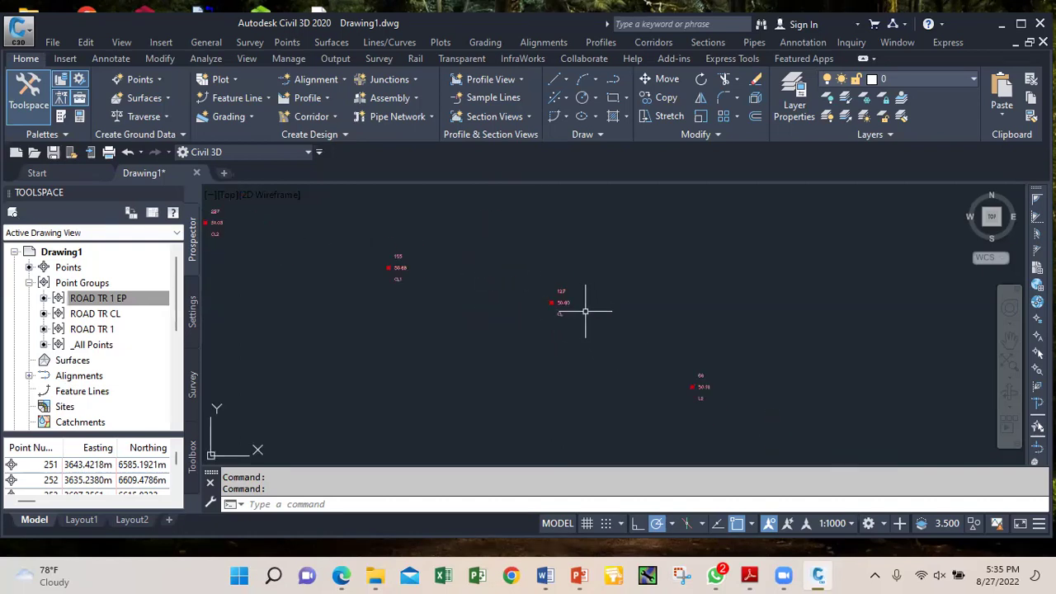
pyautogui.scroll(-2, 479, 292)
pyautogui.scroll(3, 415, 269)
pyautogui.scroll(1, 396, 250)
pyautogui.scroll(-4, 396, 280)
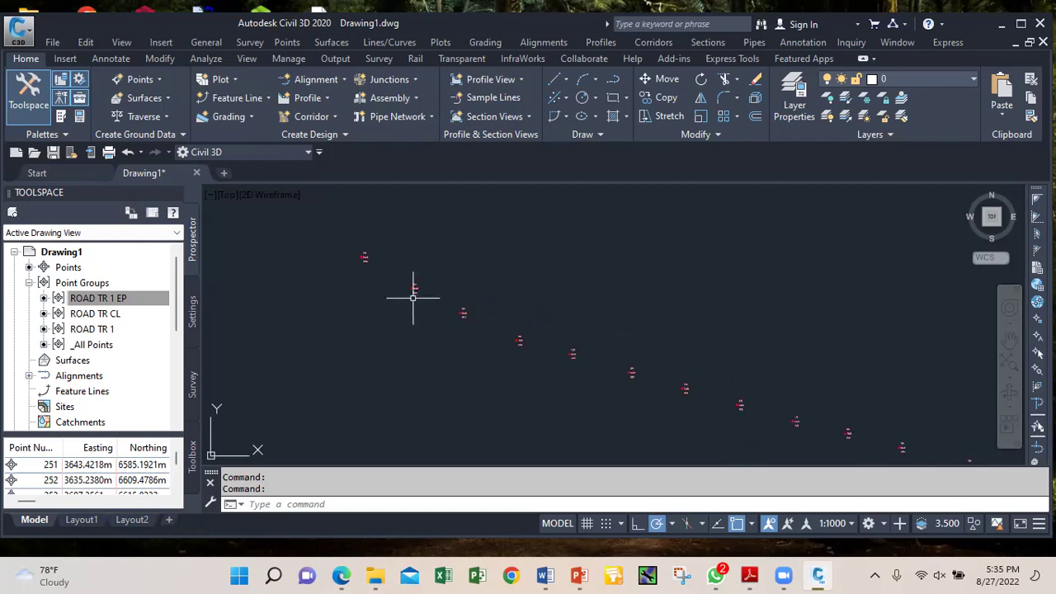
pyautogui.scroll(5, 454, 314)
pyautogui.scroll(-5, 438, 307)
pyautogui.scroll(-2, 426, 298)
pyautogui.scroll(3, 483, 319)
pyautogui.scroll(2, 585, 354)
pyautogui.scroll(2, 678, 371)
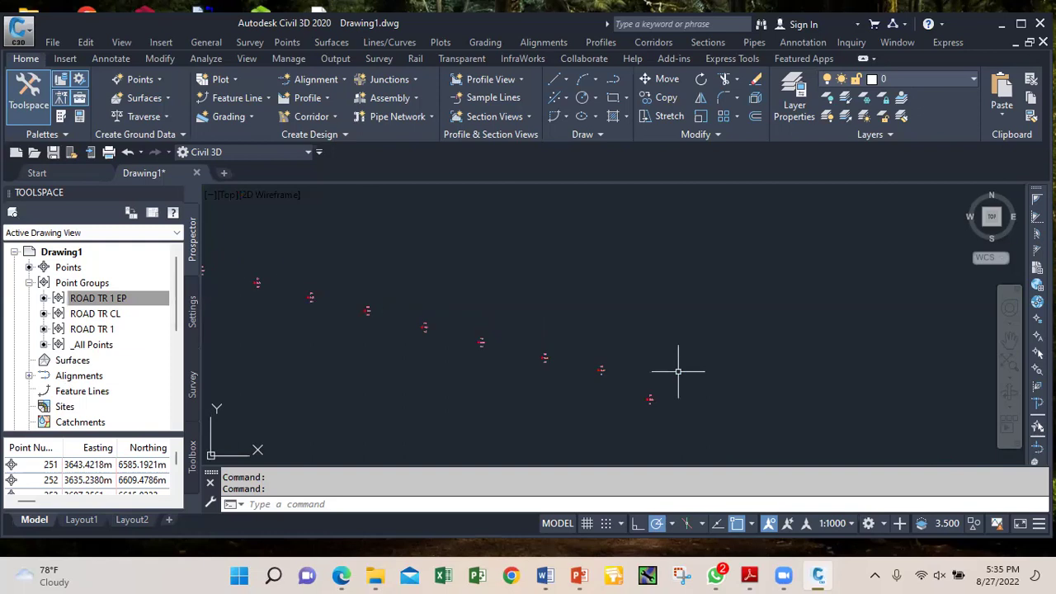
pyautogui.scroll(-3, 567, 330)
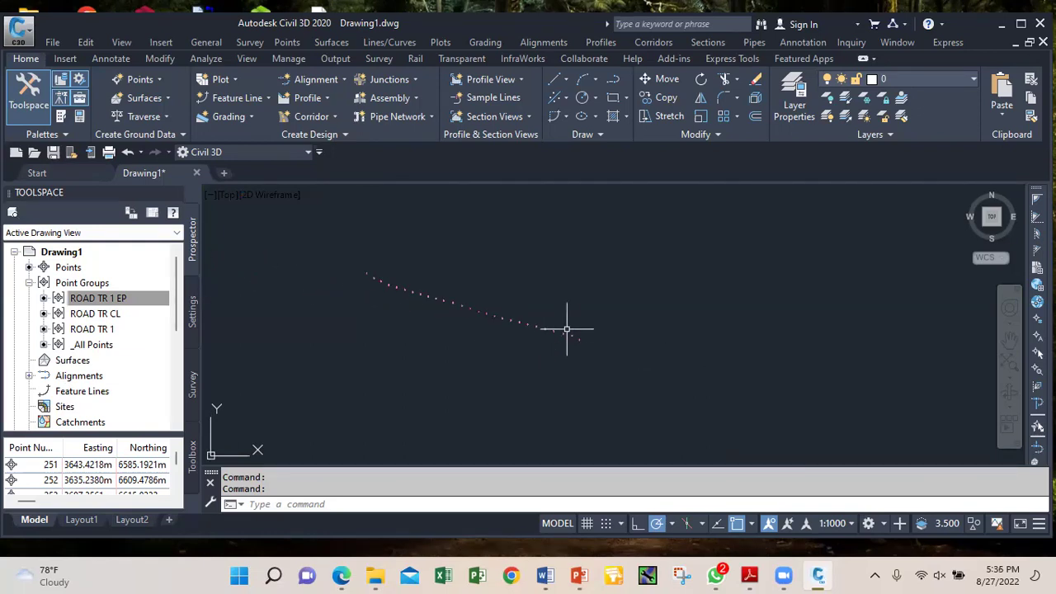
# Set the ROAD TR 1 point group's point style to Basic and its point label style to Point#-Elevation-Description
pyautogui.click(103, 330)
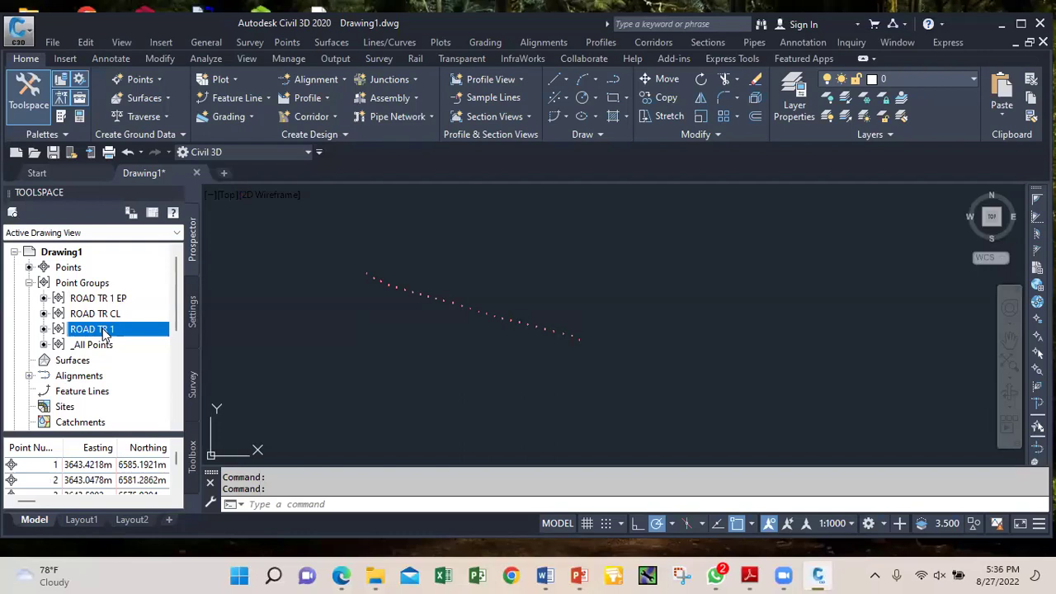
pyautogui.rightClick(104, 334)
pyautogui.click(172, 232)
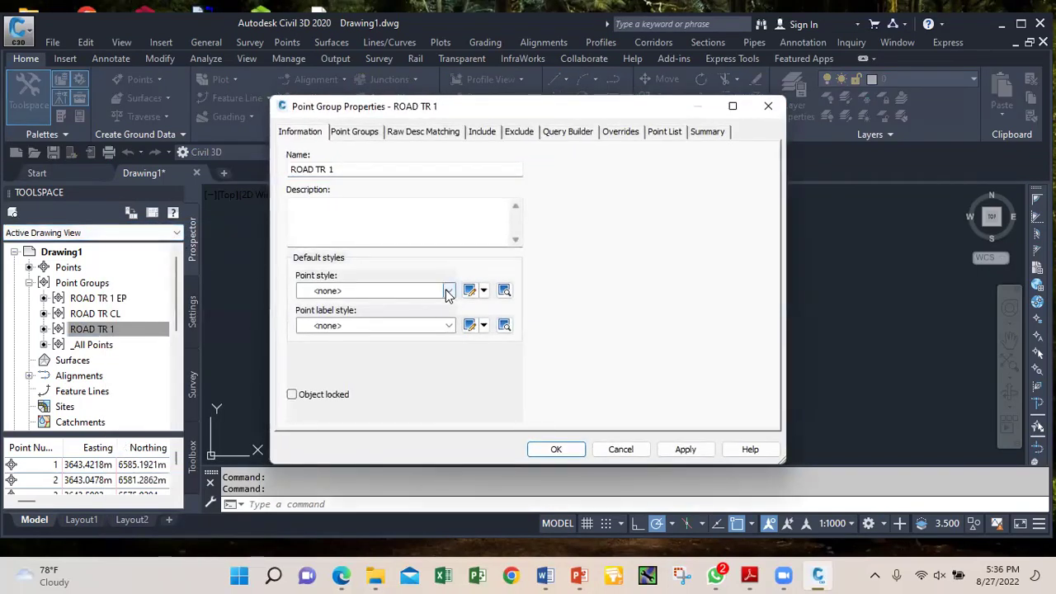
pyautogui.click(449, 292)
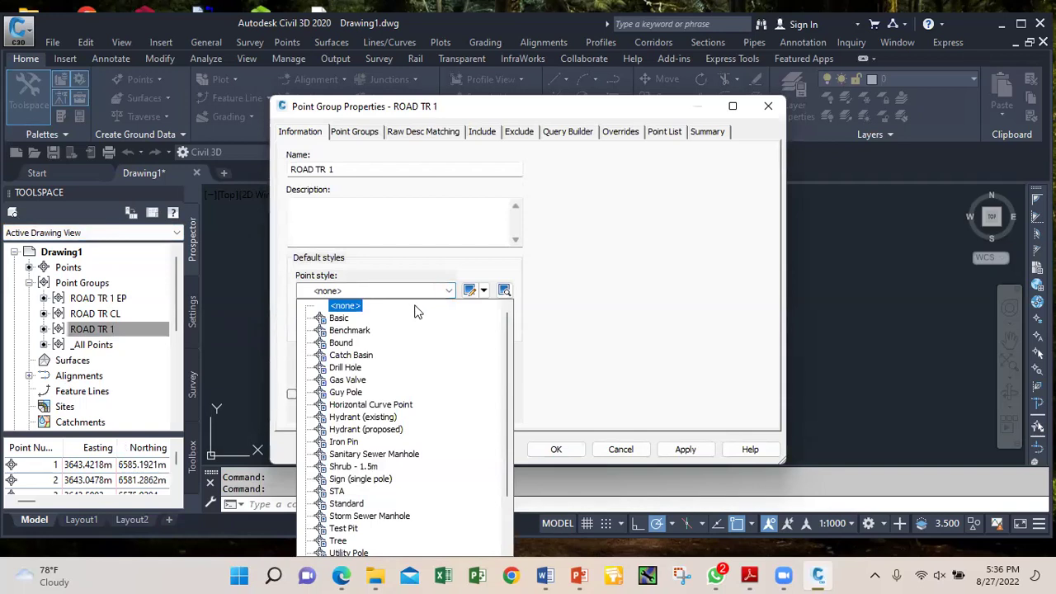
pyautogui.click(340, 319)
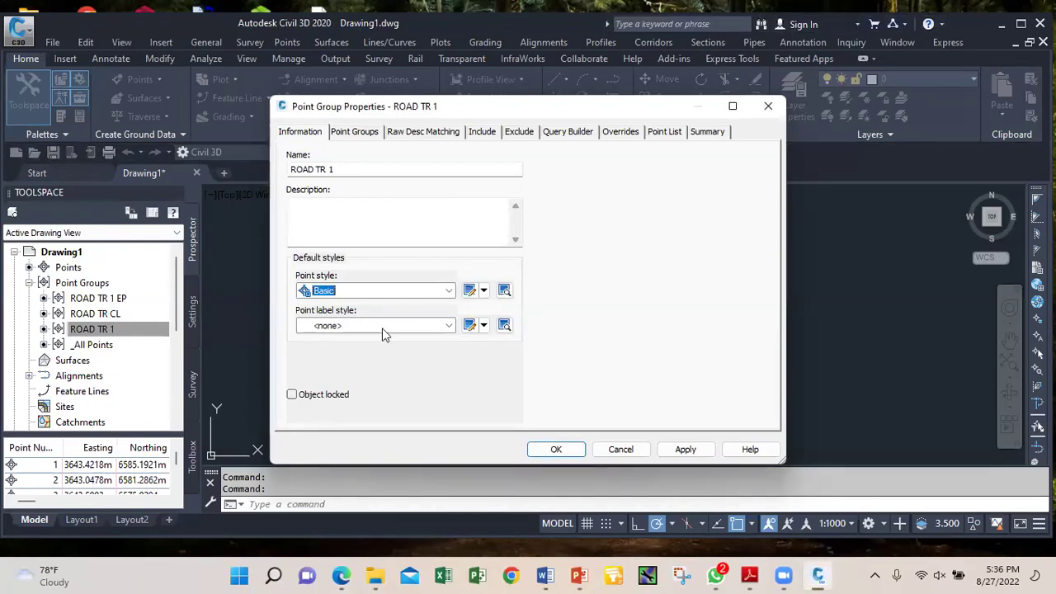
pyautogui.click(448, 325)
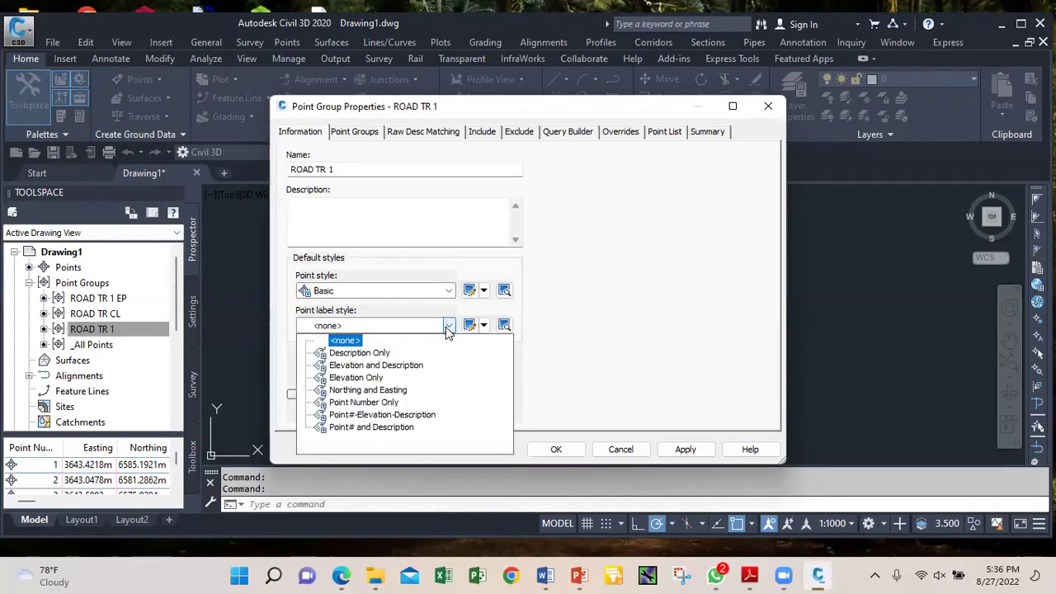
pyautogui.click(373, 415)
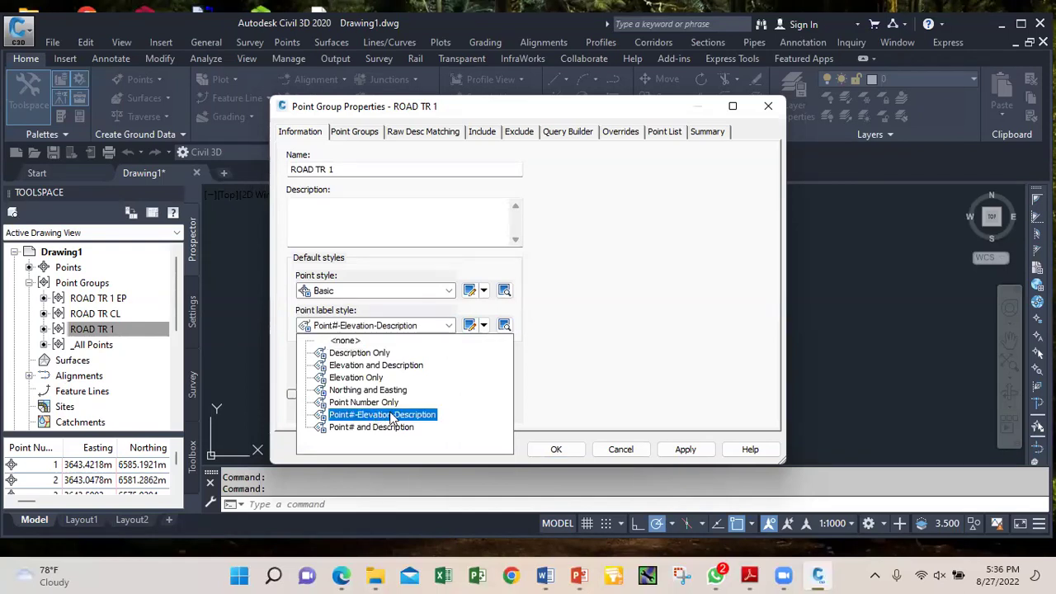
pyautogui.click(394, 416)
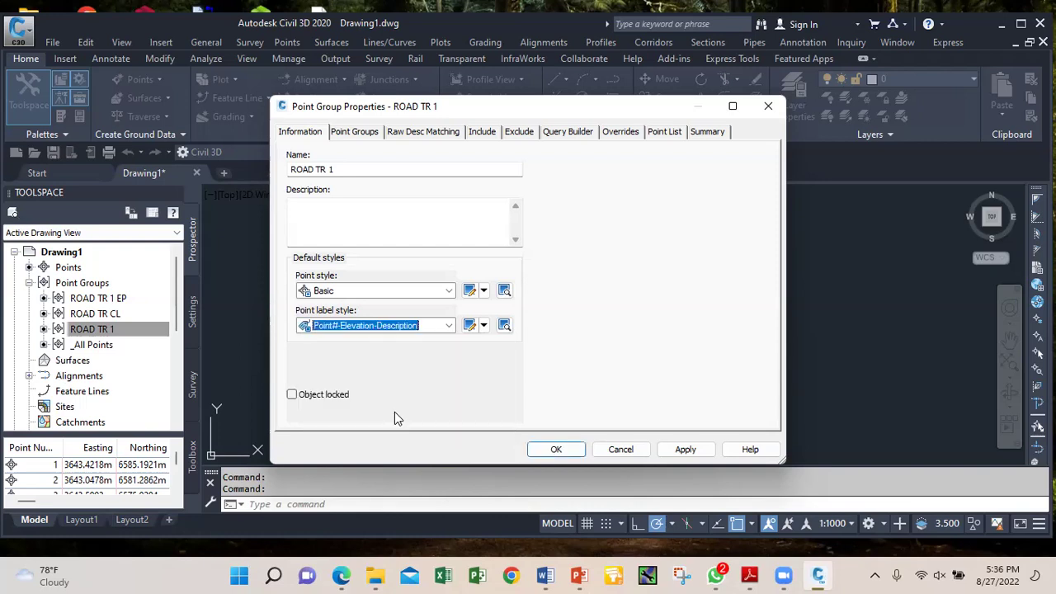
pyautogui.click(686, 451)
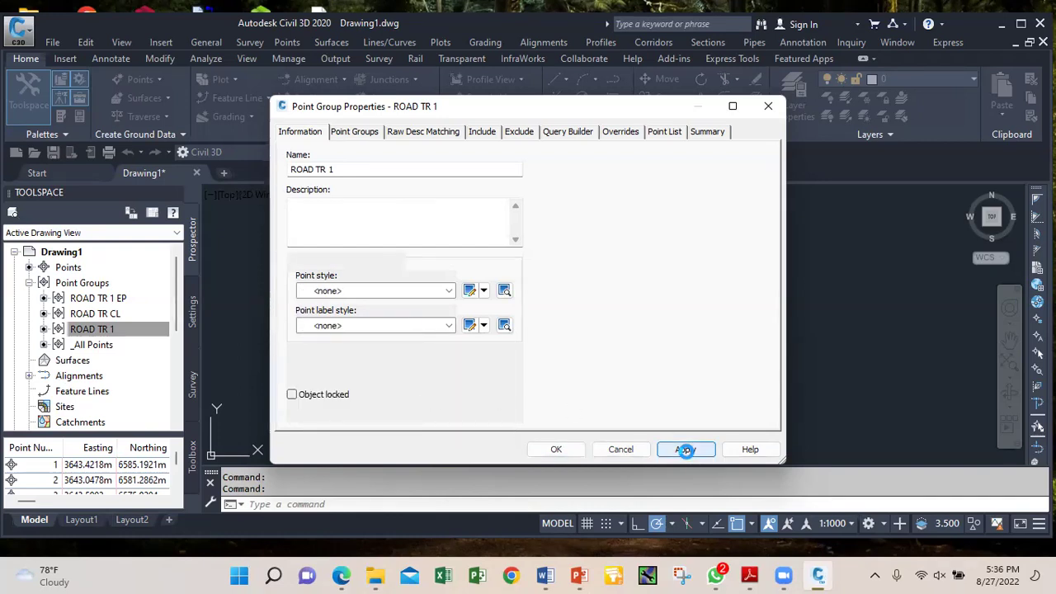
pyautogui.click(556, 449)
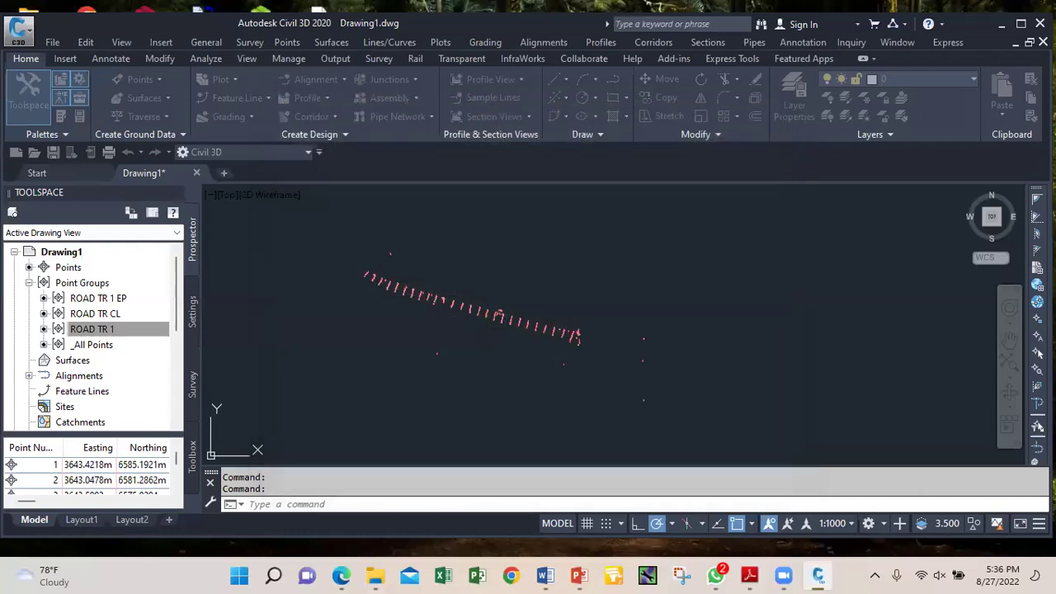
pyautogui.scroll(4, 388, 290)
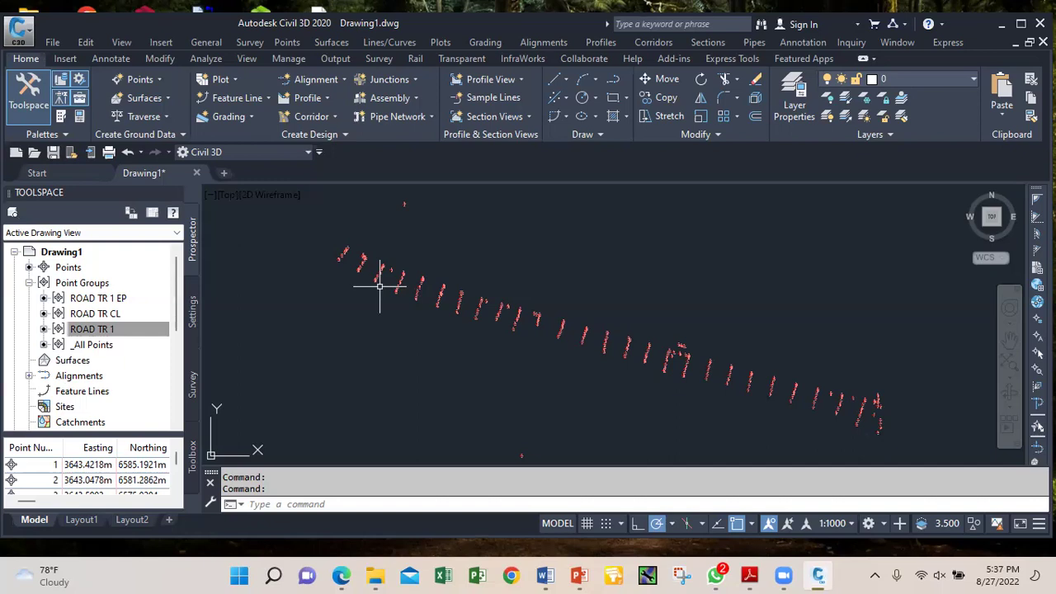
# Switch to PowerPoint to read the Surface slide as a slide show, and return to Civil 3D
pyautogui.click(592, 576)
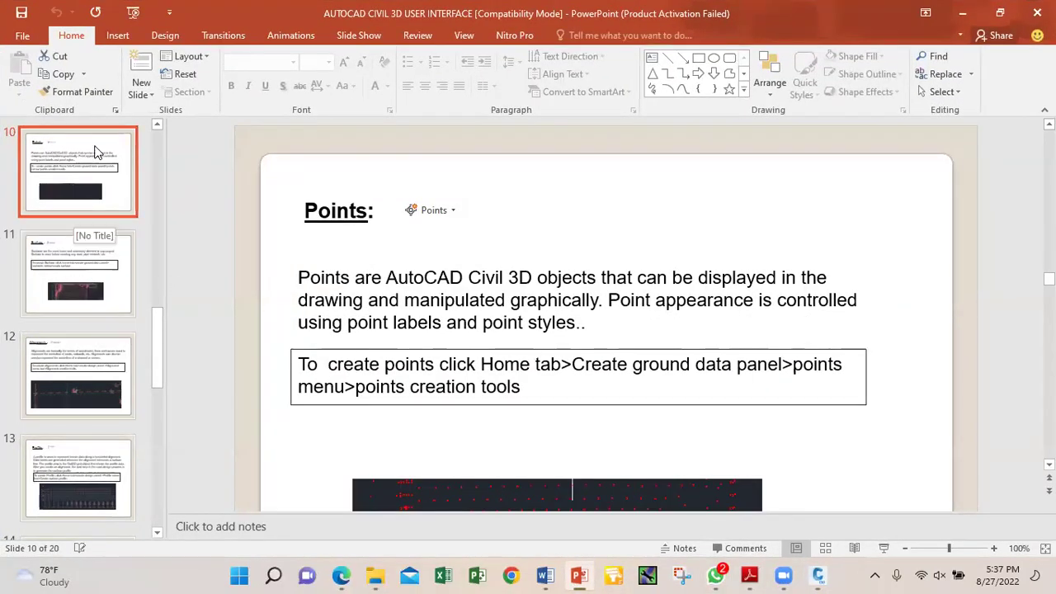
pyautogui.click(122, 268)
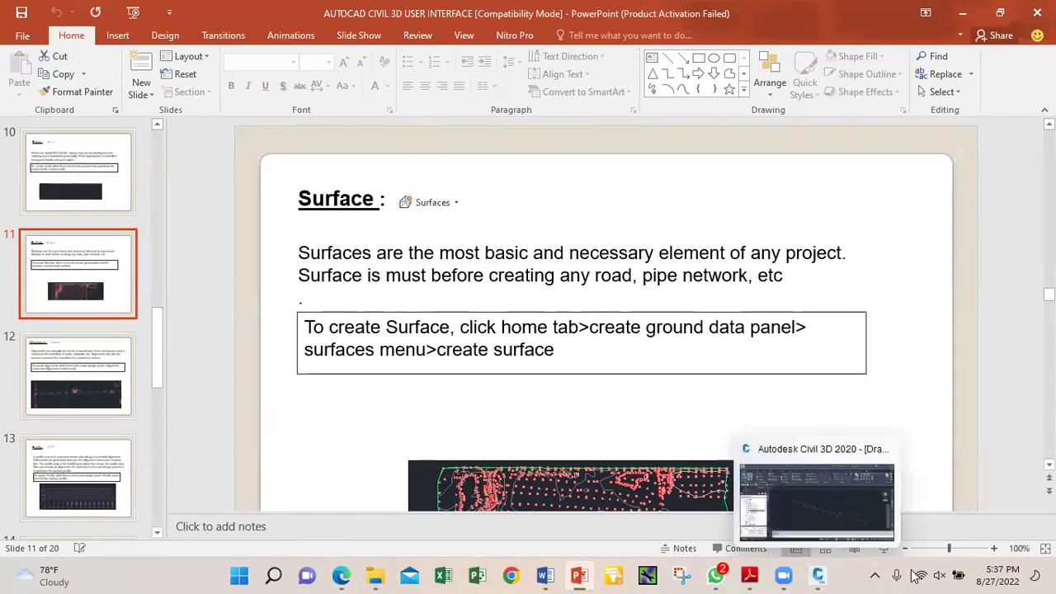
pyautogui.click(884, 550)
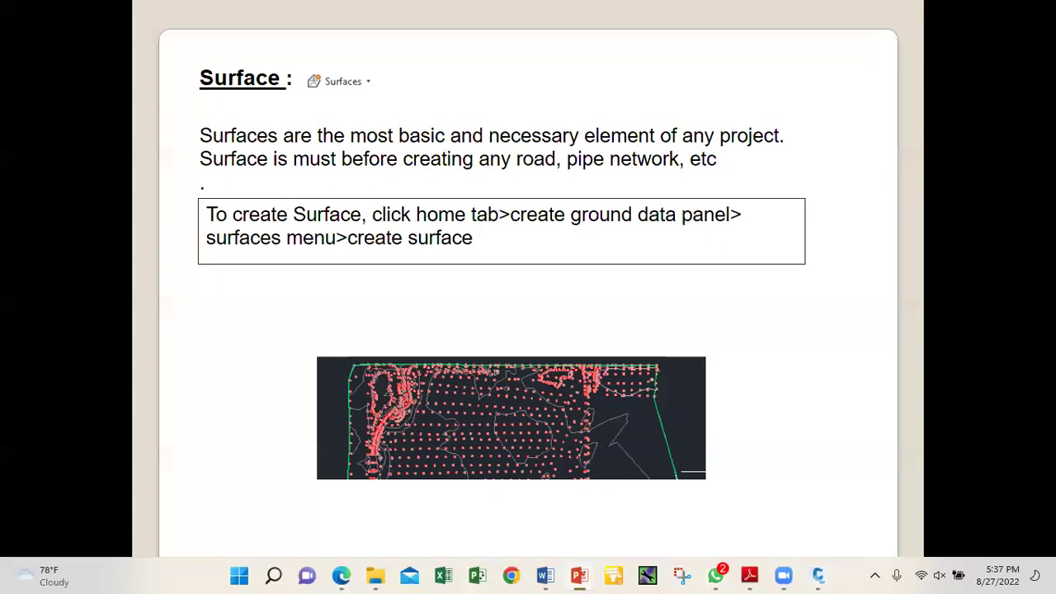
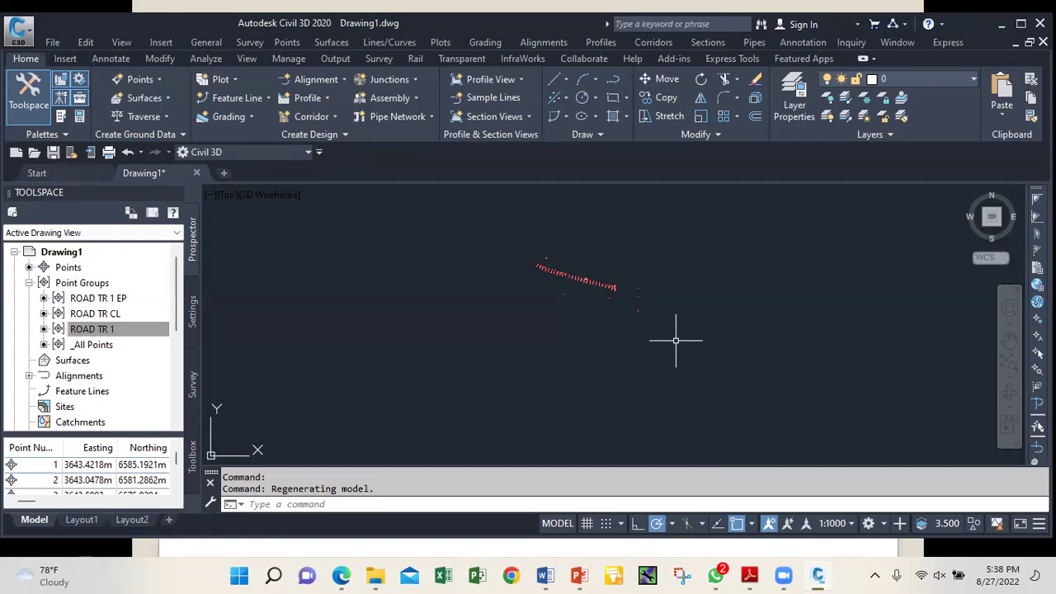
pyautogui.moveTo(578, 576)
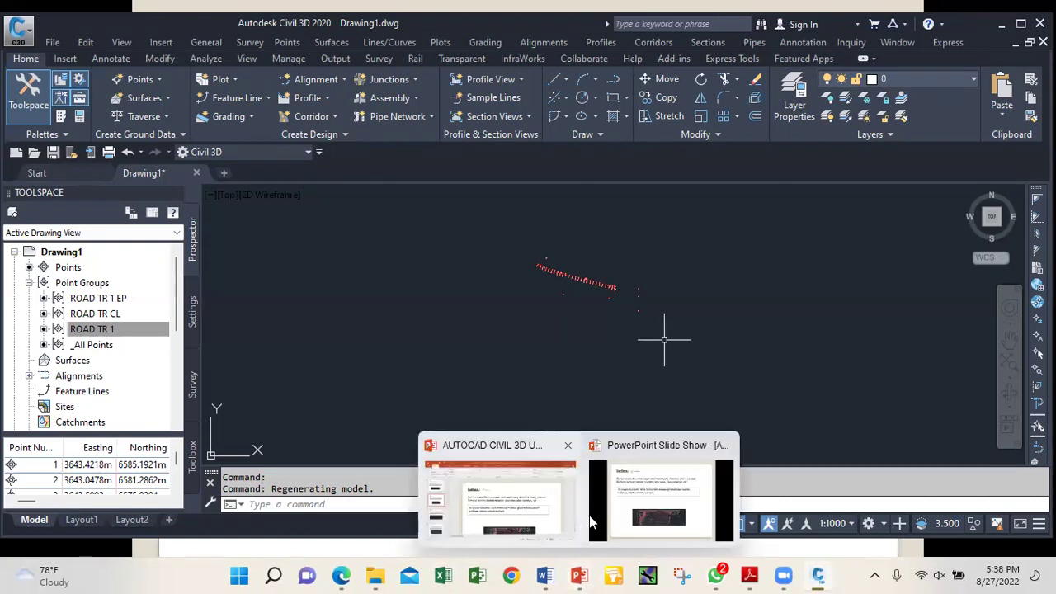
pyautogui.click(627, 499)
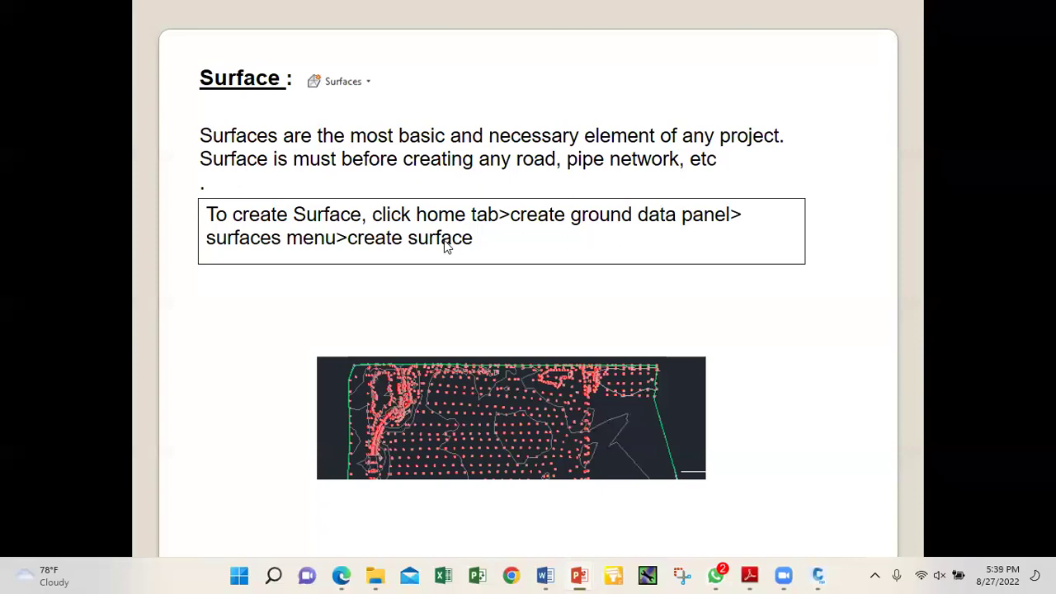
pyautogui.press('Escape')
pyautogui.moveTo(815, 575)
pyautogui.click(805, 512)
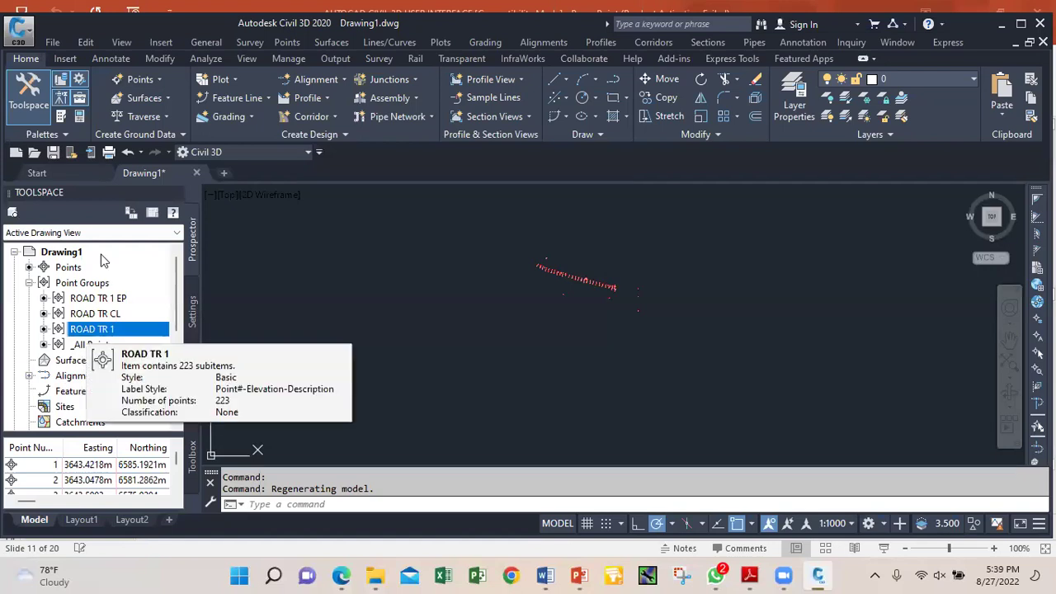
pyautogui.click(163, 97)
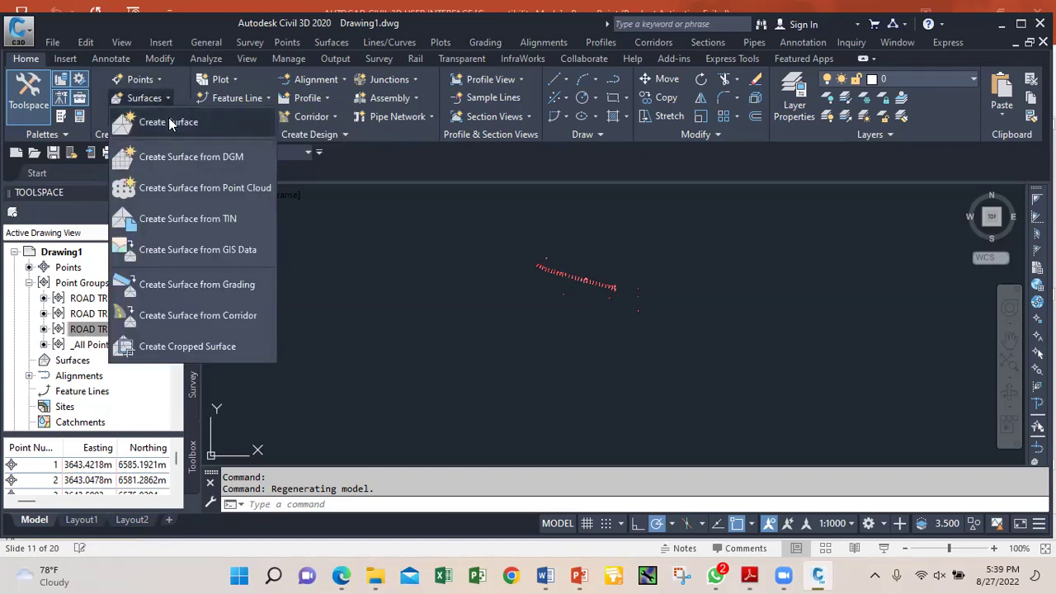
pyautogui.click(169, 121)
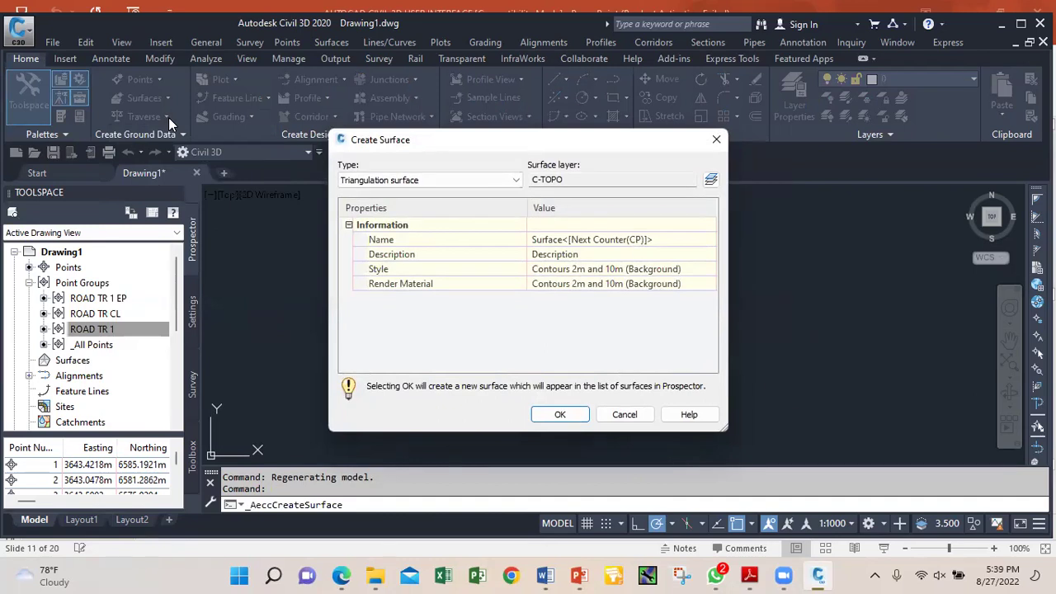
pyautogui.click(716, 139)
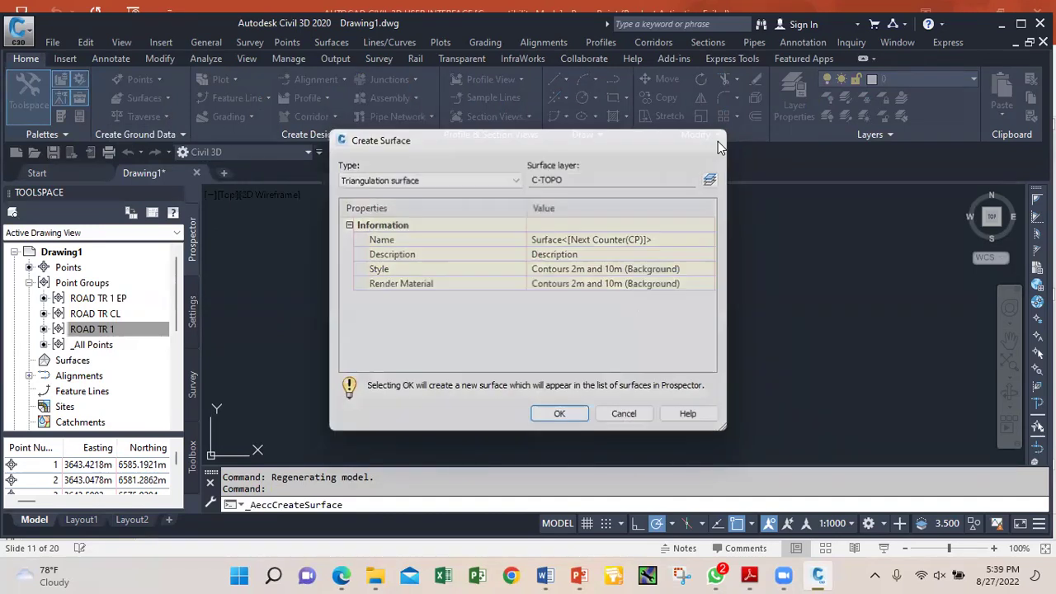
pyautogui.click(83, 363)
pyautogui.rightClick(82, 363)
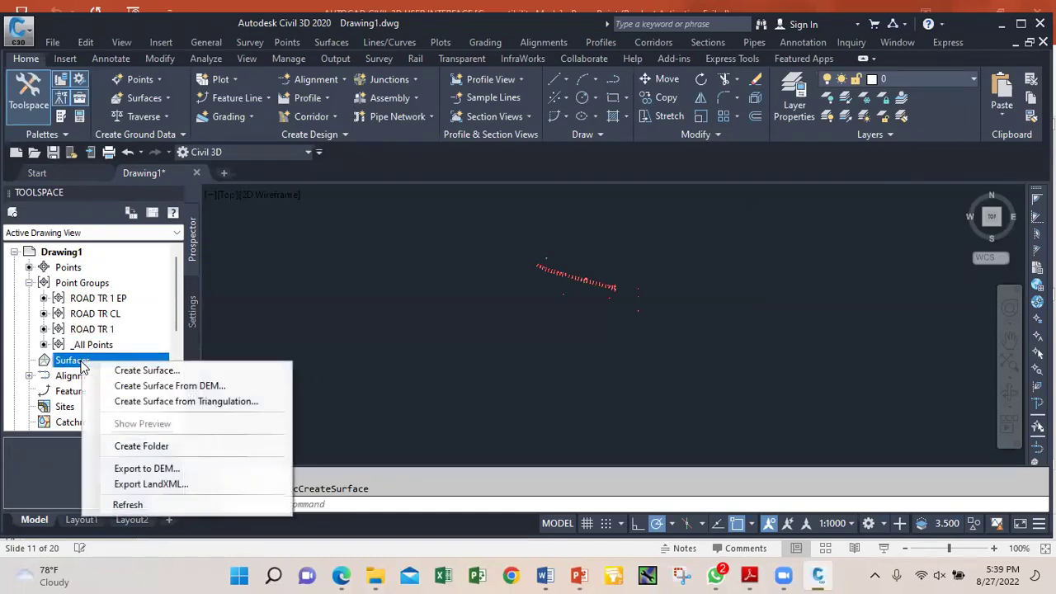
pyautogui.click(149, 371)
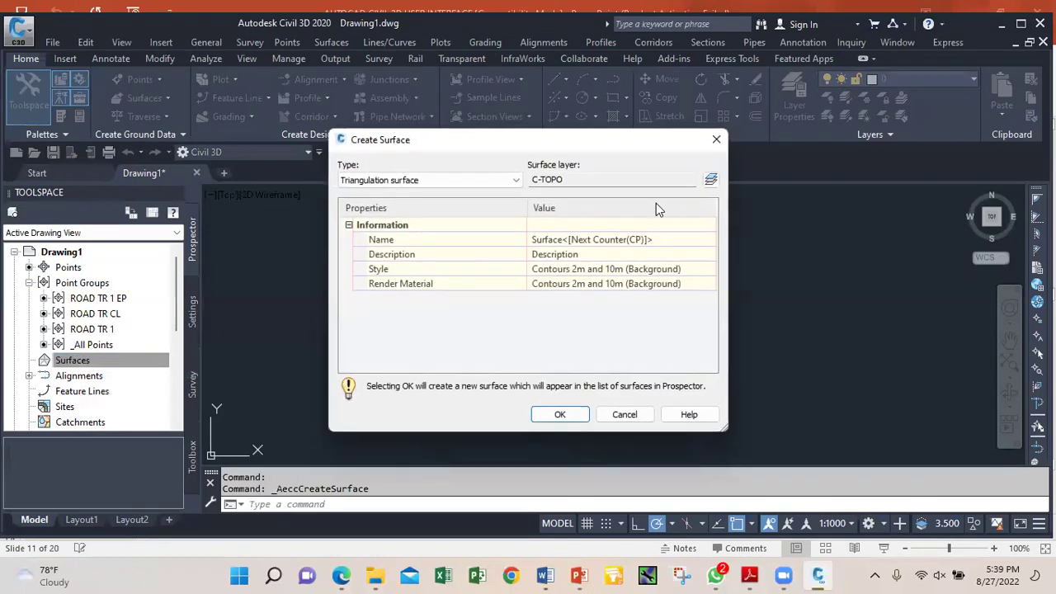
pyautogui.click(715, 142)
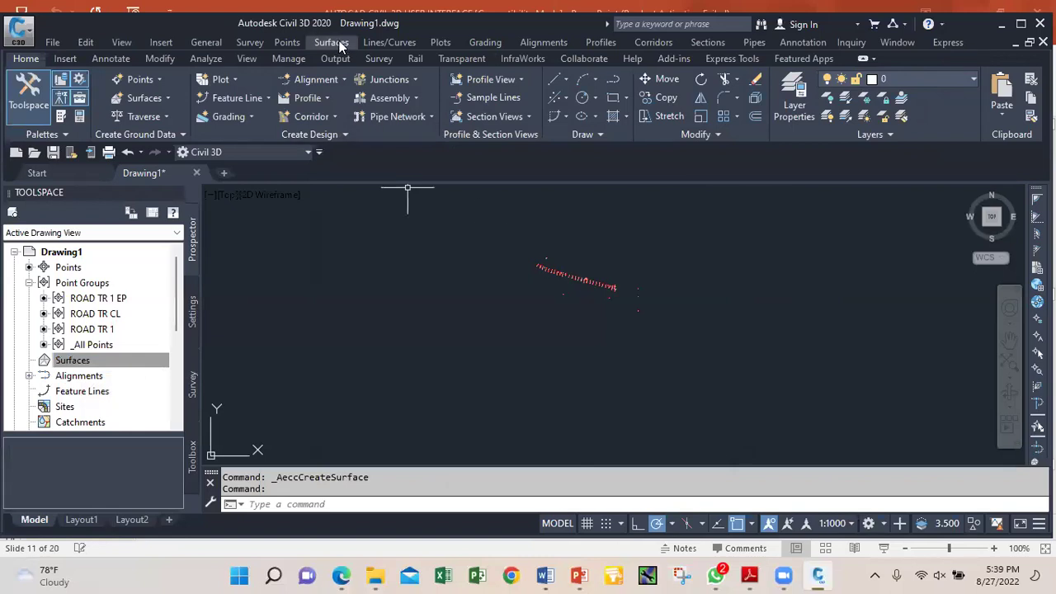
pyautogui.rightClick(340, 41)
pyautogui.click(325, 37)
pyautogui.click(330, 42)
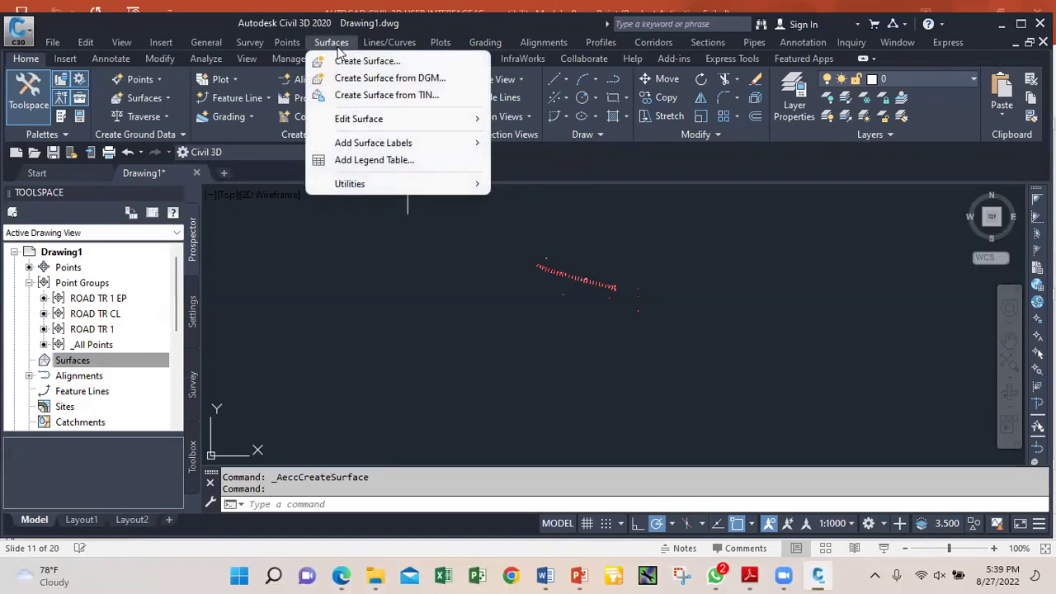
pyautogui.click(357, 63)
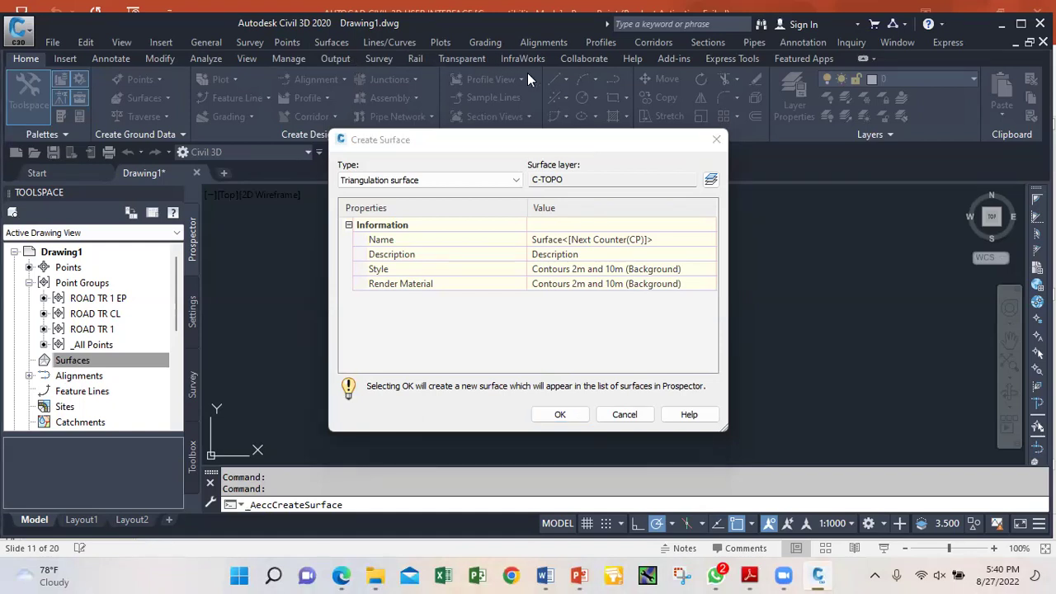
pyautogui.click(716, 139)
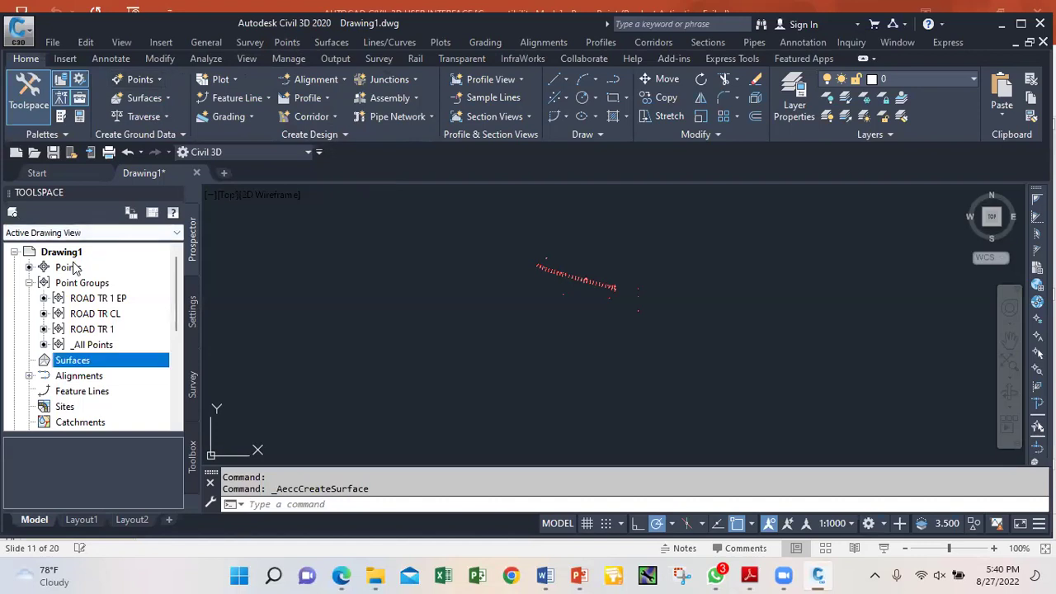
# Hide the menu bar and show it again
pyautogui.moveTo(74, 266)
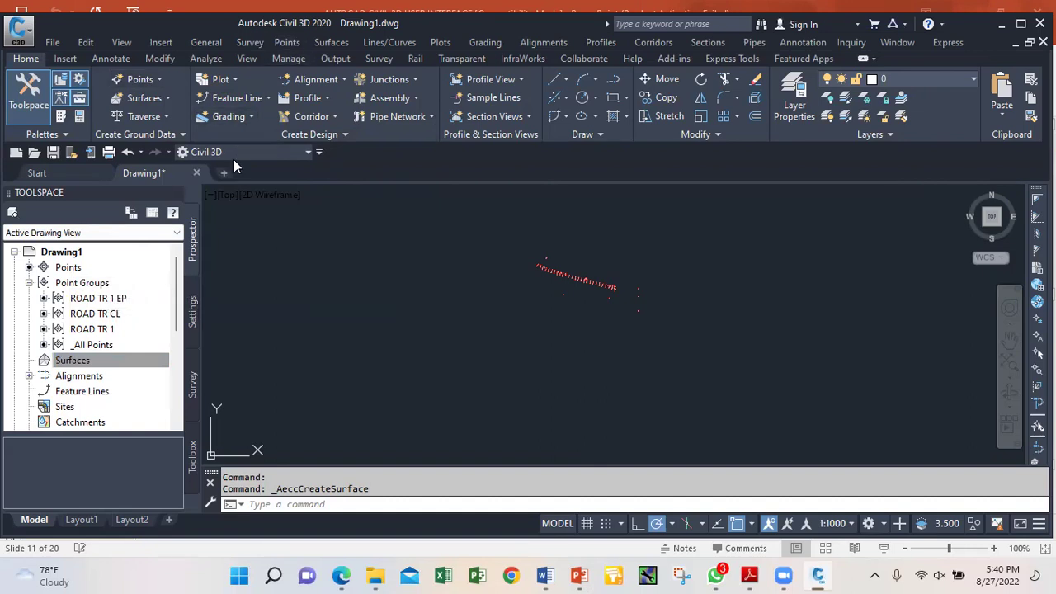
pyautogui.click(321, 153)
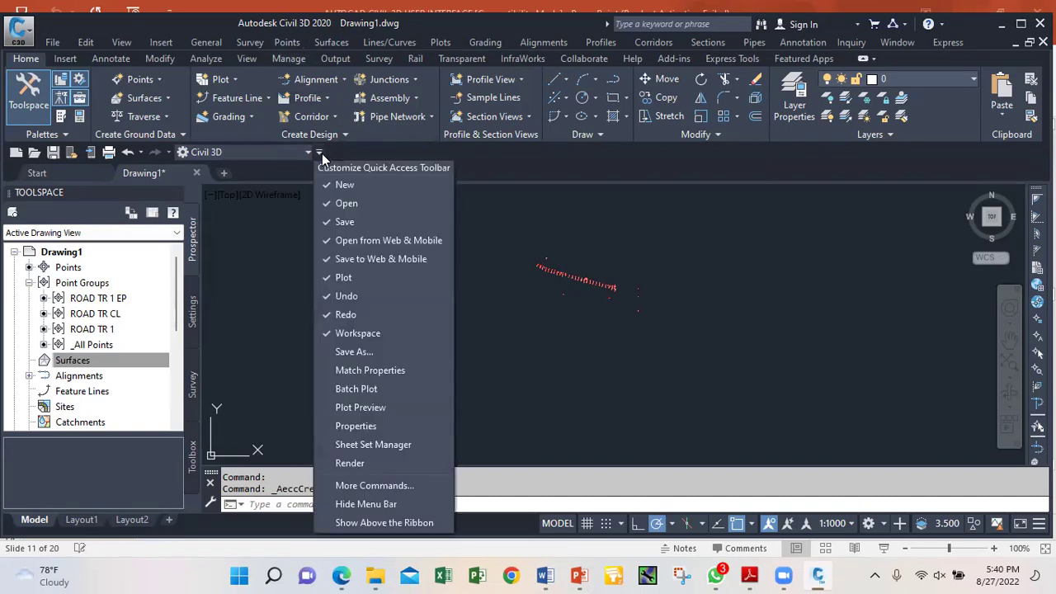
pyautogui.click(384, 504)
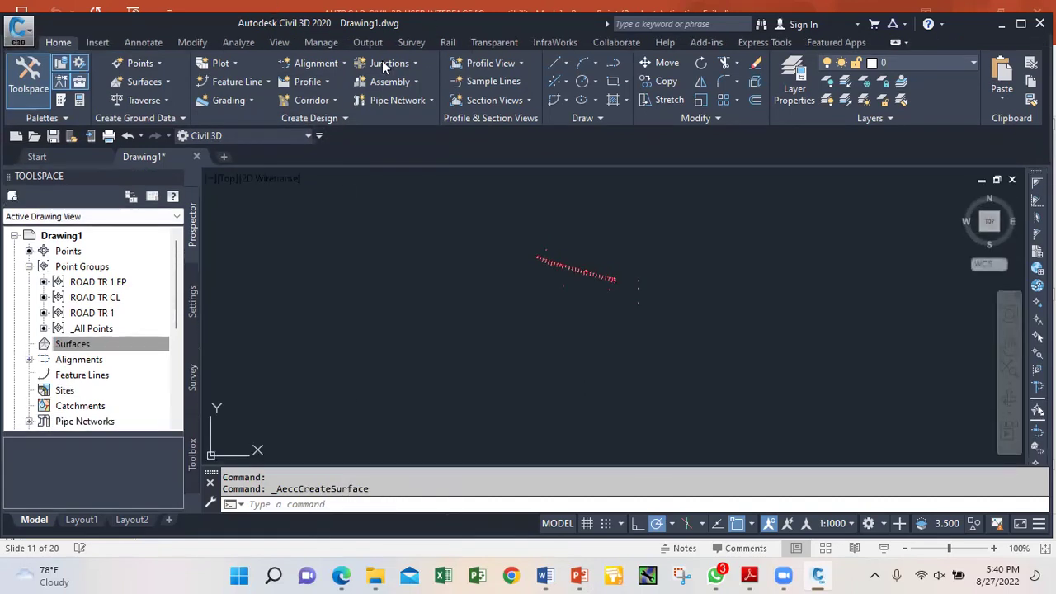
pyautogui.click(320, 137)
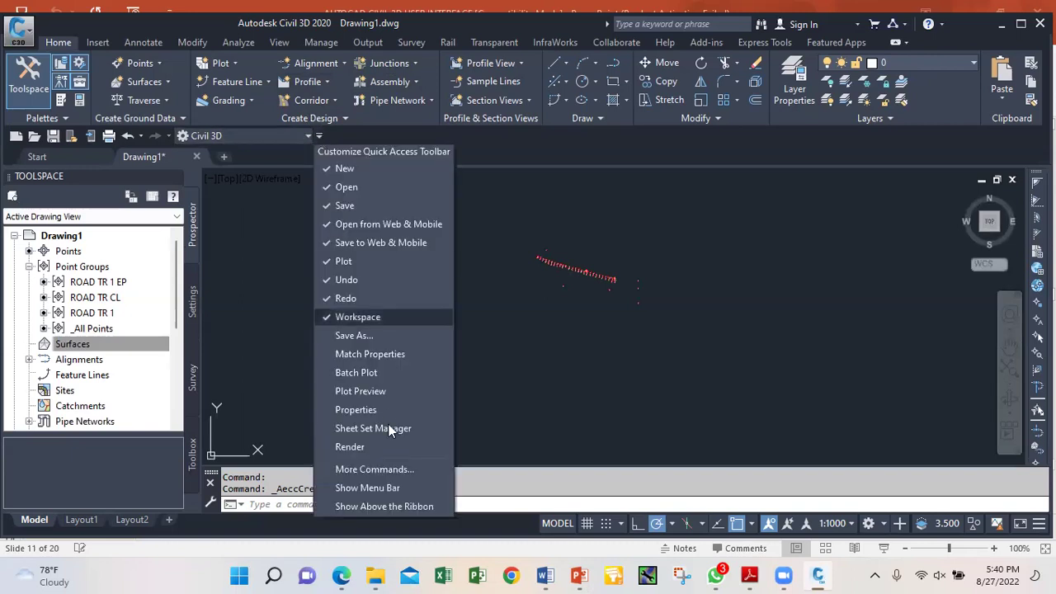
pyautogui.click(394, 486)
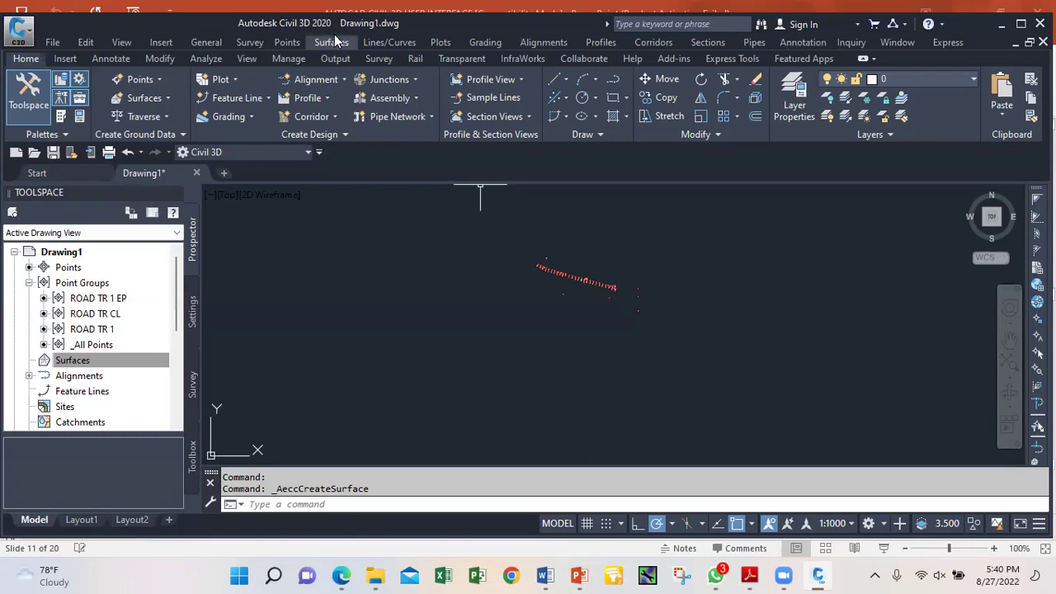
# Create a triangulation surface on layer C-TOPO with the default name and Contours 2m and 10m (Background) style, and expand the Surfaces collection
pyautogui.click(165, 99)
pyautogui.click(170, 120)
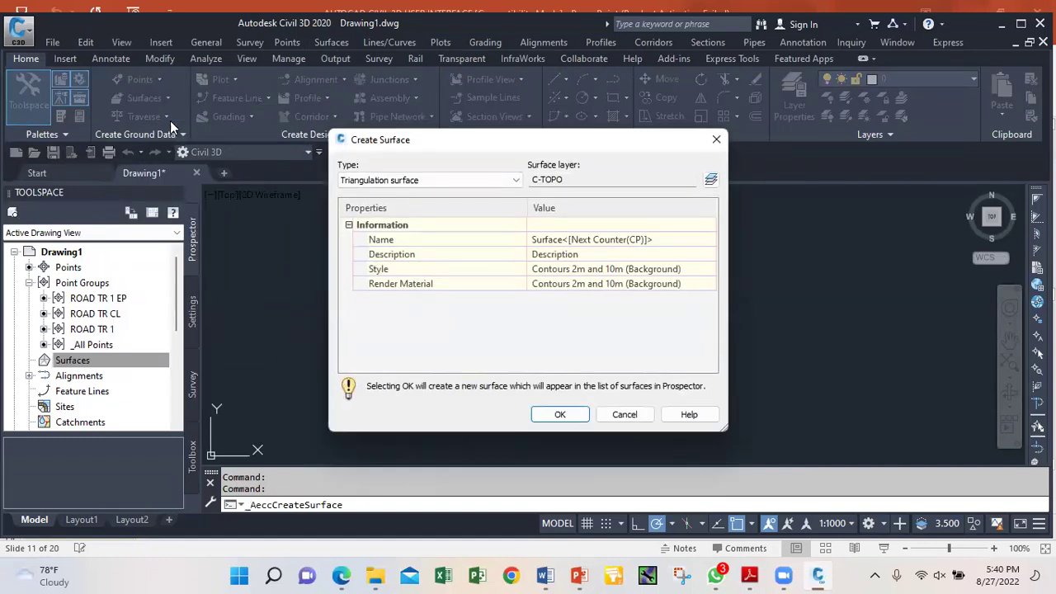
pyautogui.click(560, 415)
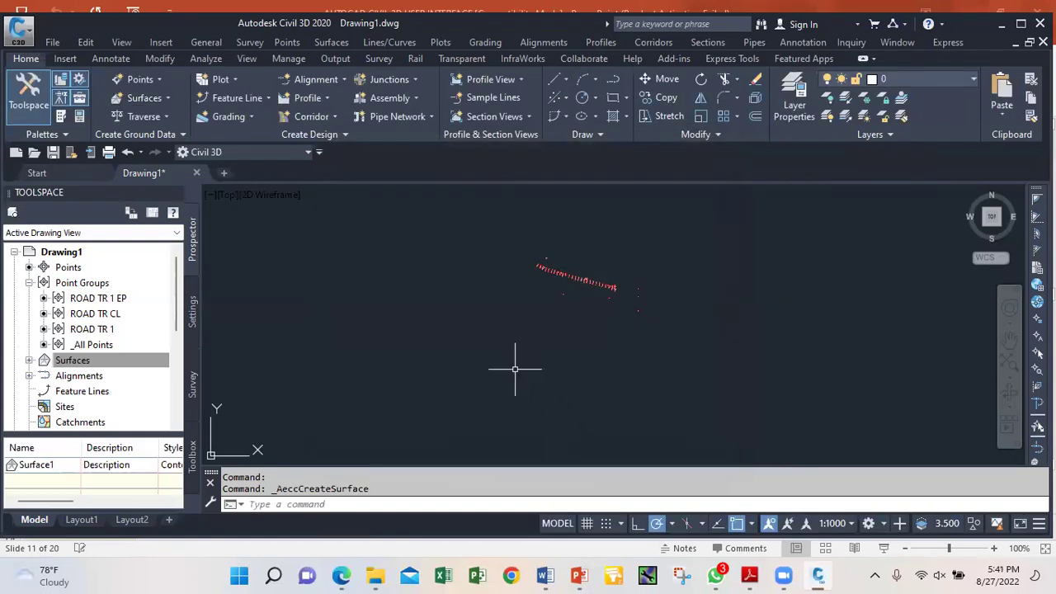
pyautogui.click(29, 283)
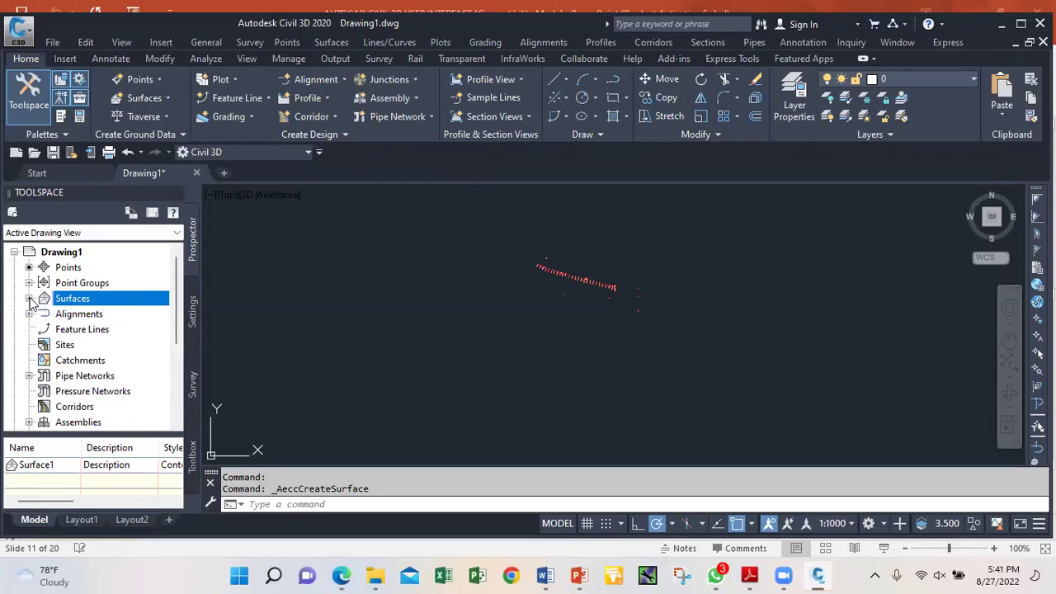
pyautogui.click(29, 299)
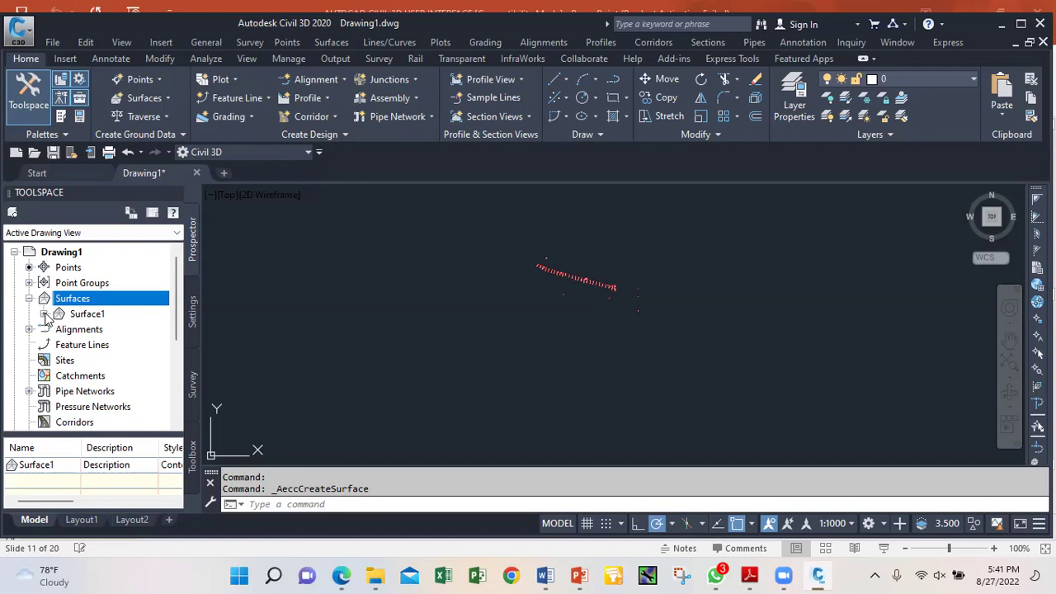
# Examine the items under Surface1's definition and the list of existing point groups, and collapse the Surfaces collection
pyautogui.click(44, 314)
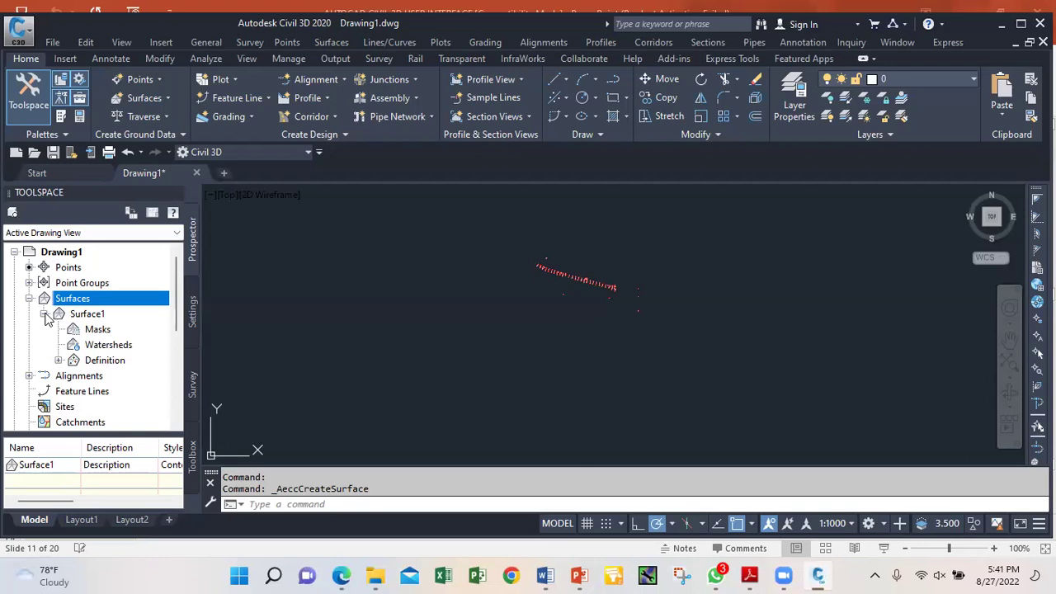
pyautogui.click(58, 361)
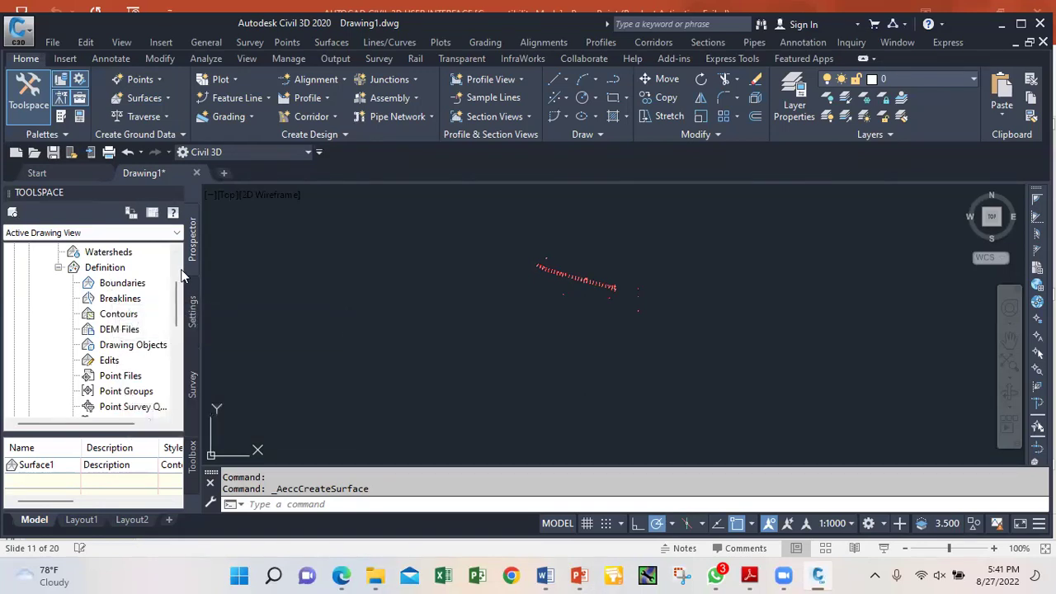
pyautogui.scroll(3, 72, 285)
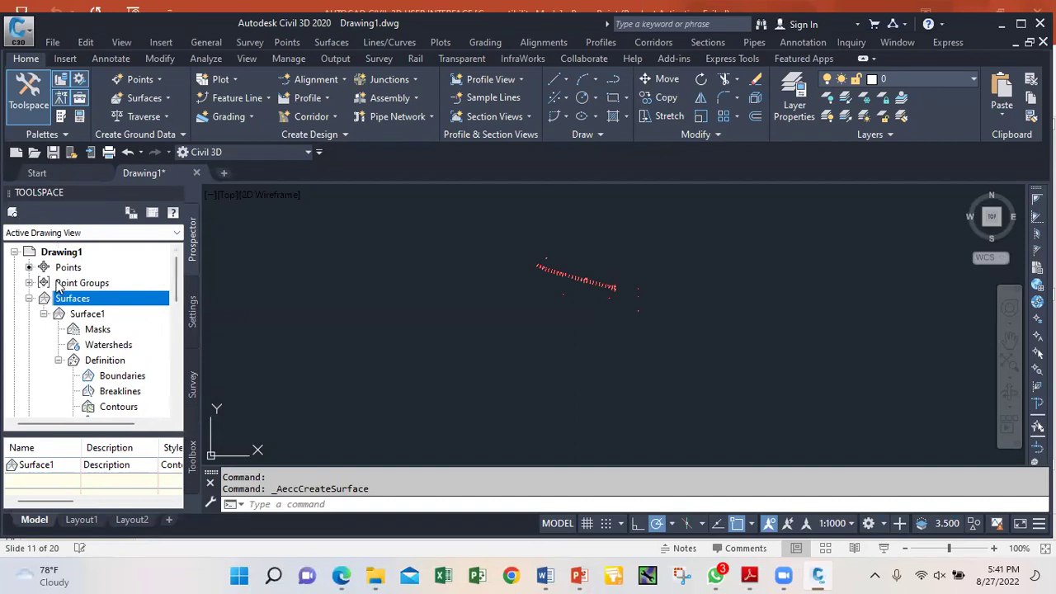
pyautogui.click(28, 283)
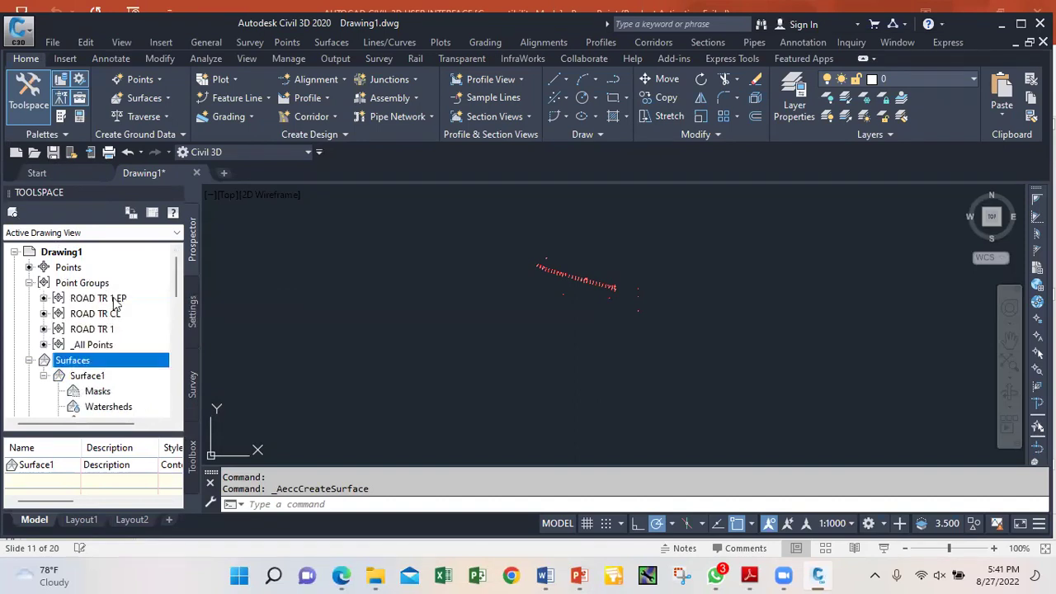
pyautogui.click(29, 283)
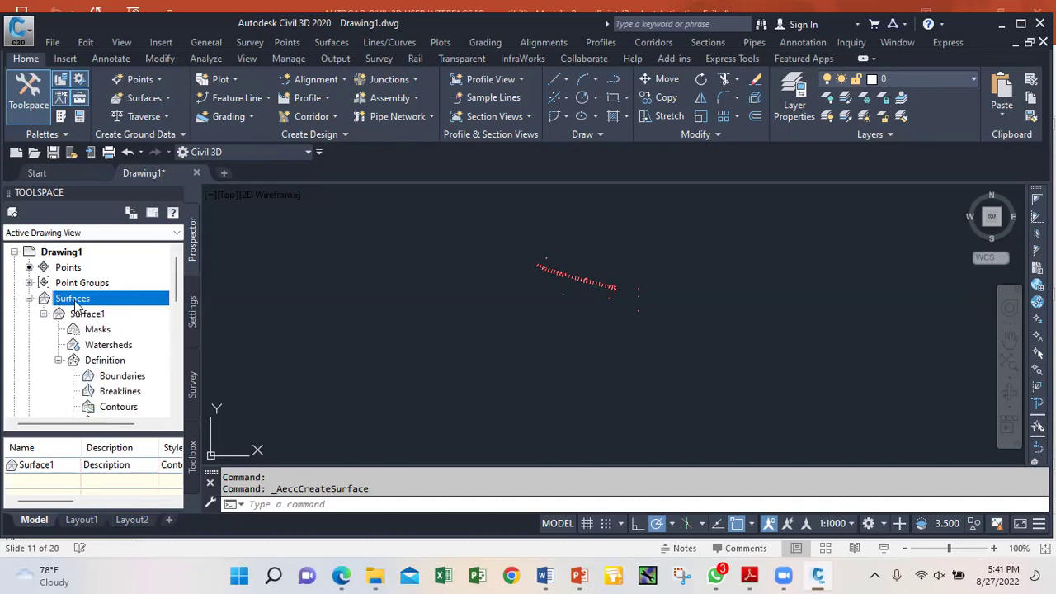
pyautogui.scroll(-4, 122, 353)
pyautogui.scroll(4, 119, 298)
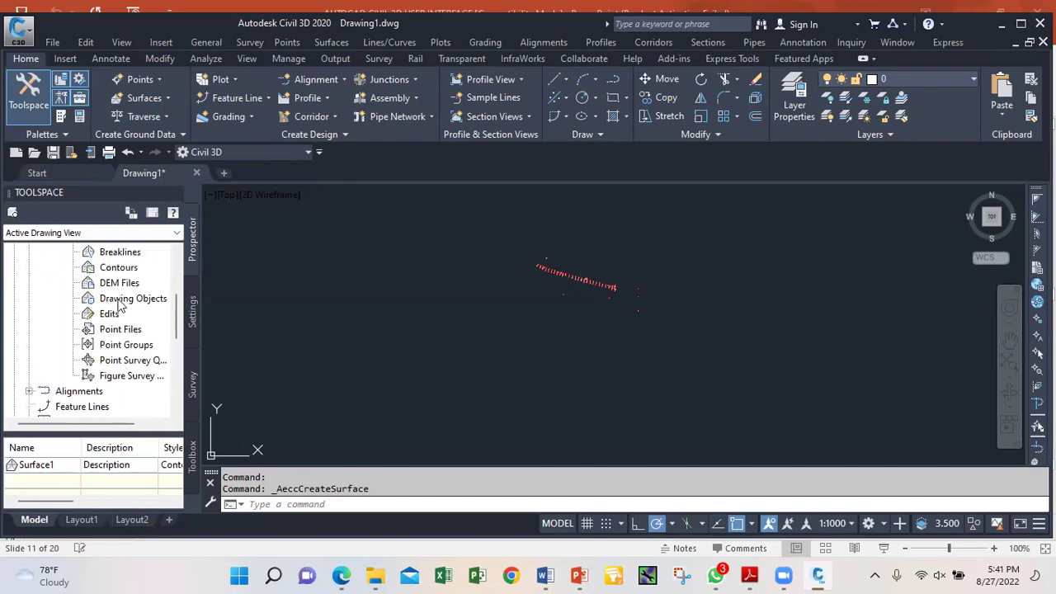
pyautogui.click(58, 360)
pyautogui.click(44, 313)
pyautogui.click(29, 298)
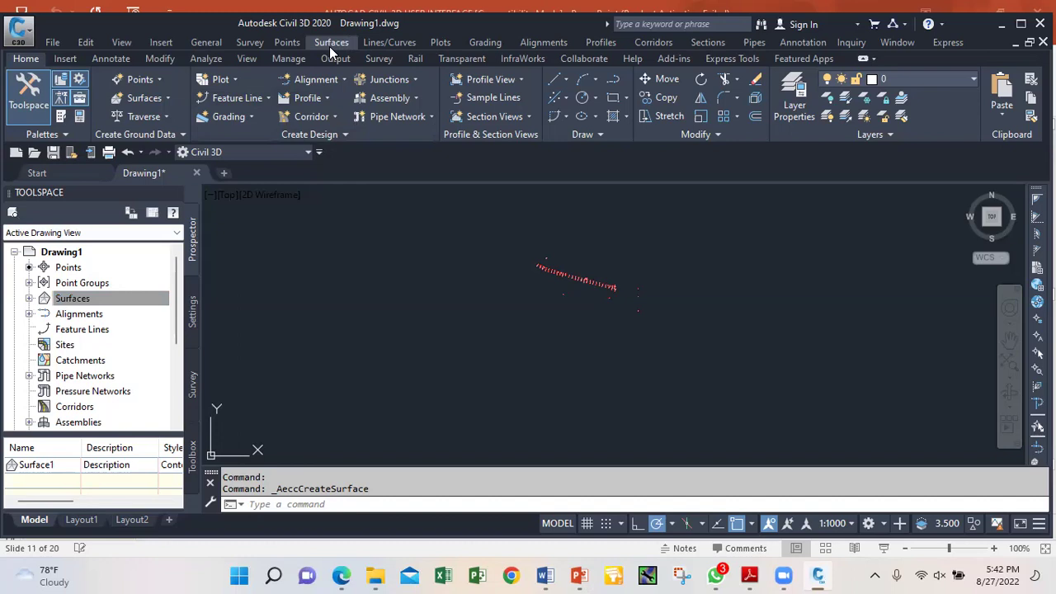
# Add the ROAD TR 1 point group to the definition of Surface1
pyautogui.click(19, 307)
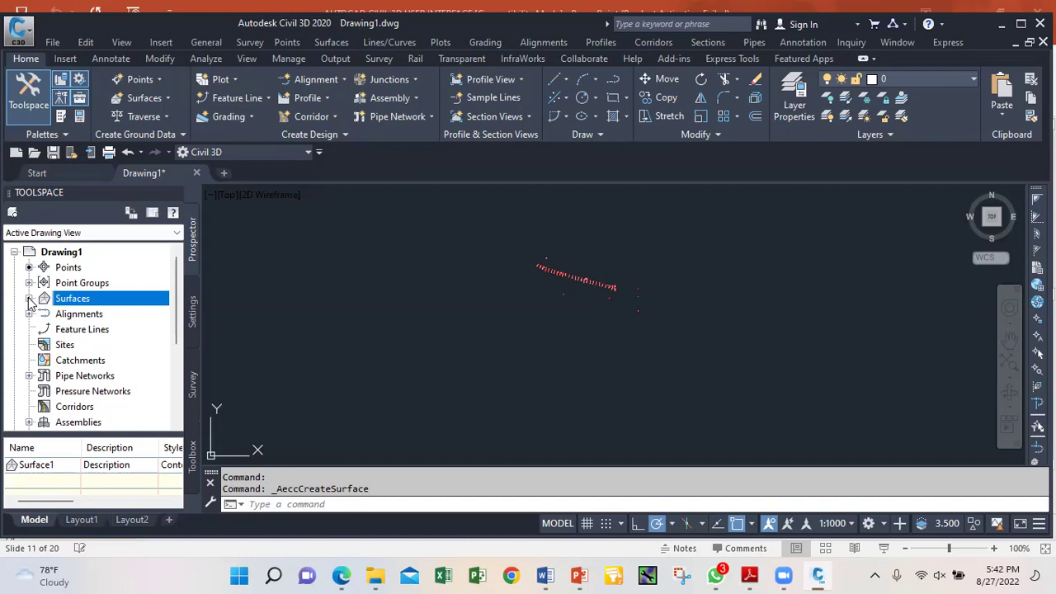
pyautogui.click(29, 299)
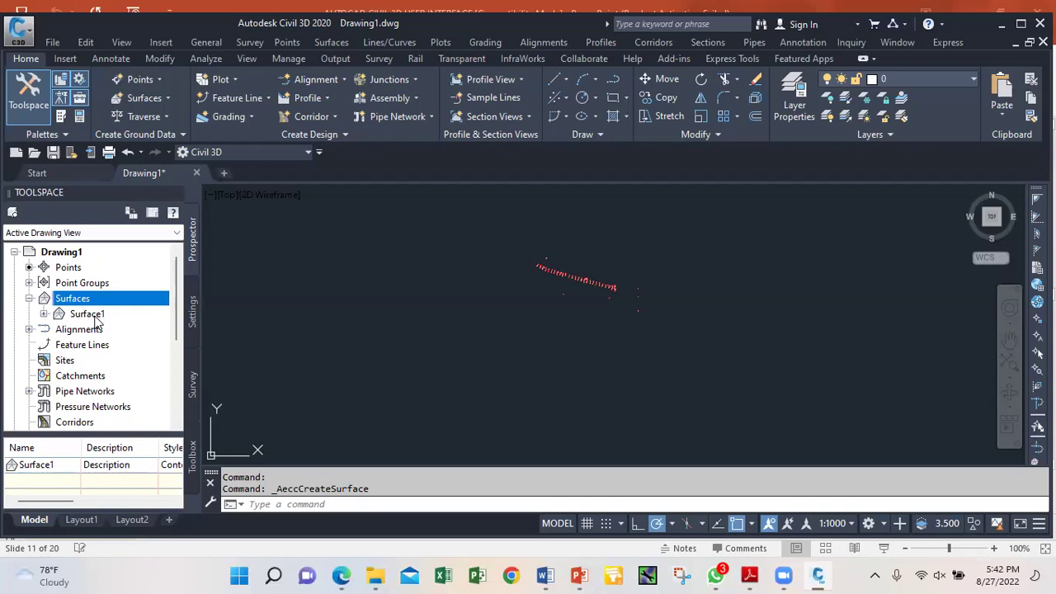
pyautogui.click(44, 315)
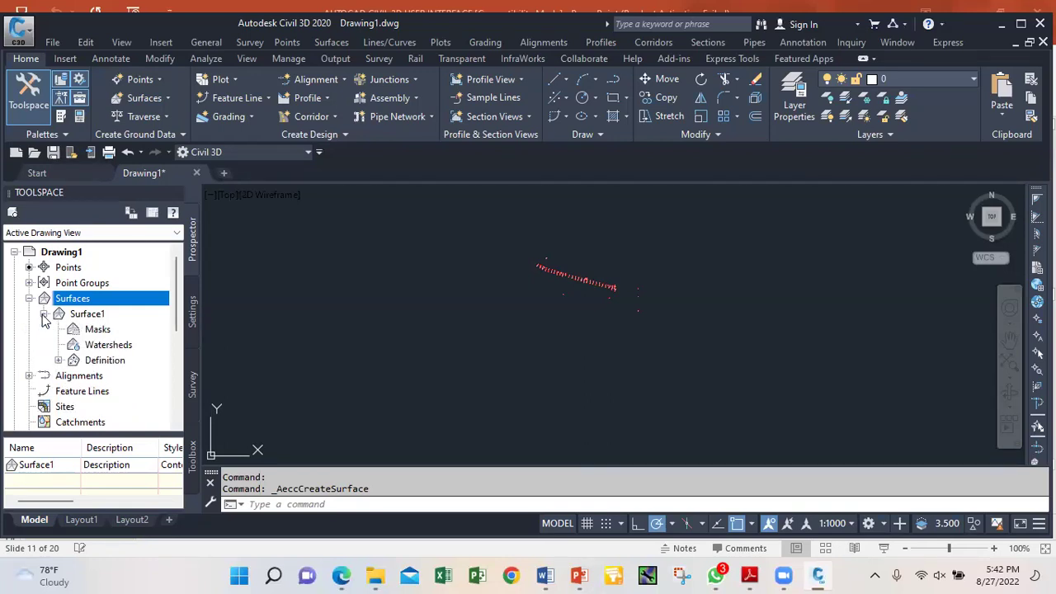
pyautogui.click(59, 362)
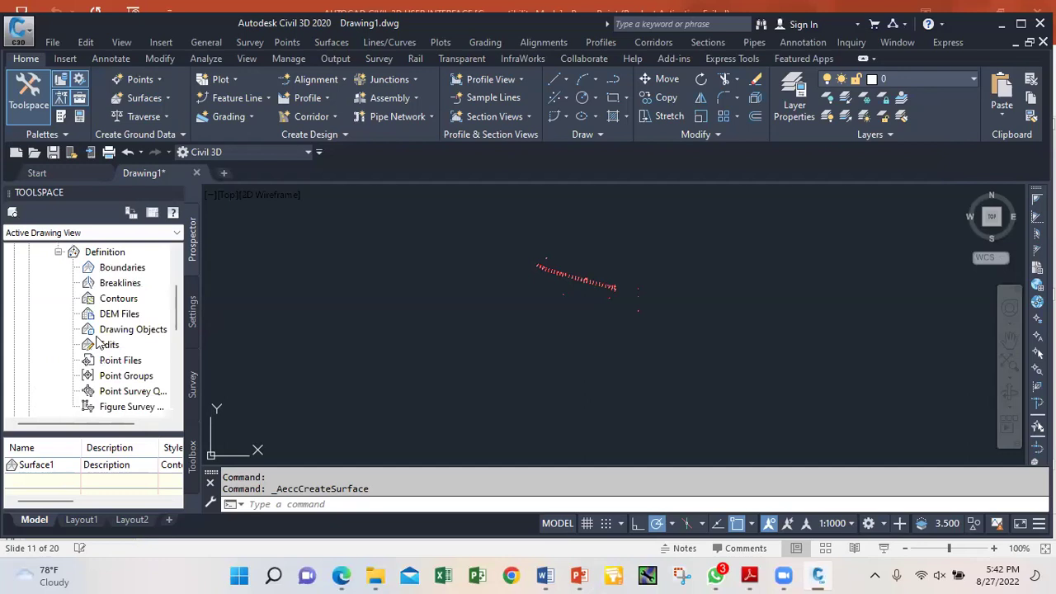
pyautogui.click(123, 377)
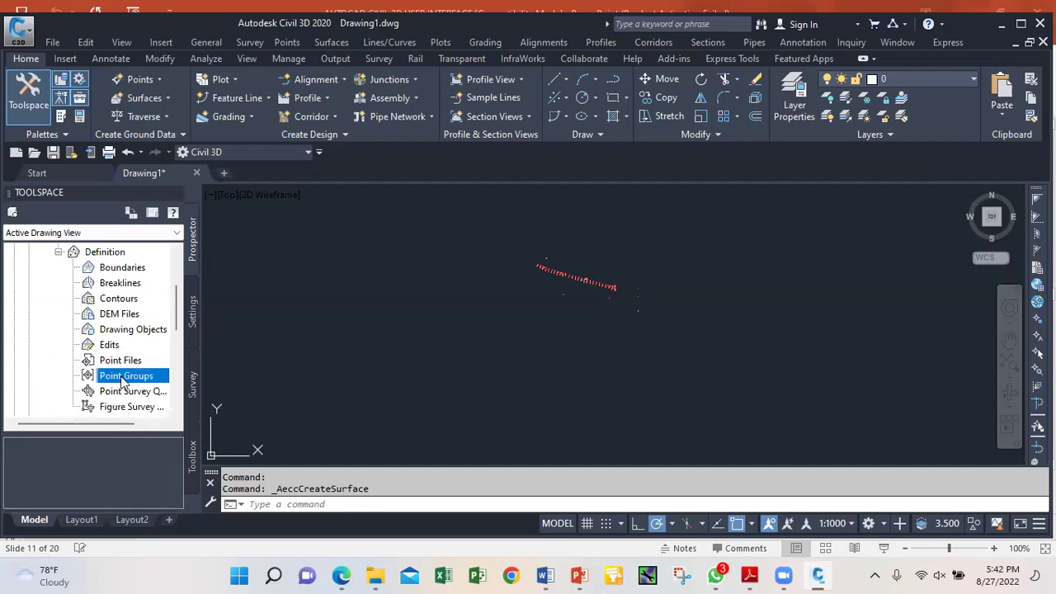
pyautogui.rightClick(124, 379)
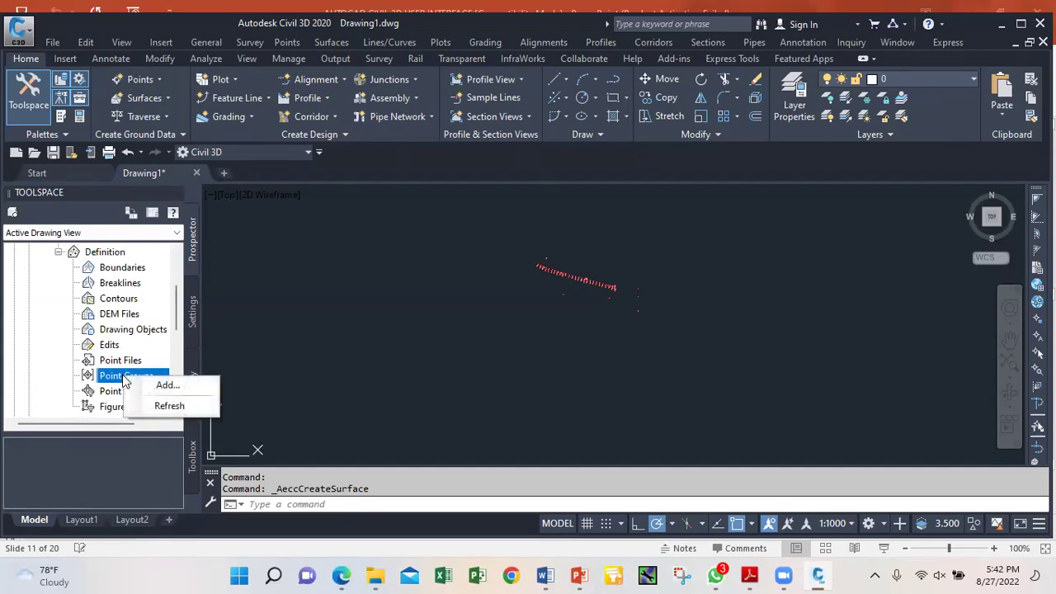
pyautogui.click(155, 388)
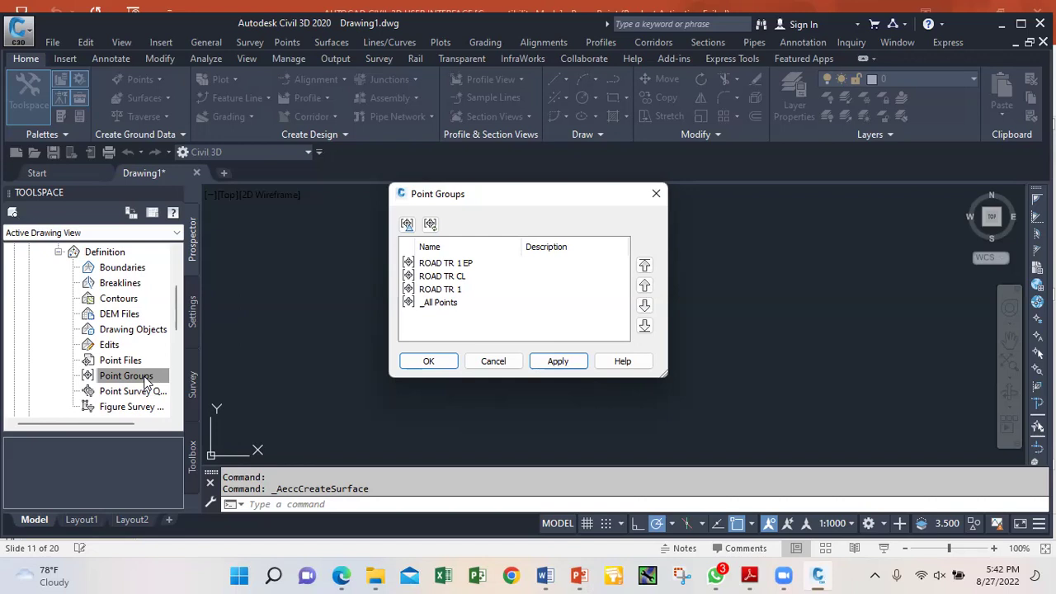
pyautogui.click(455, 296)
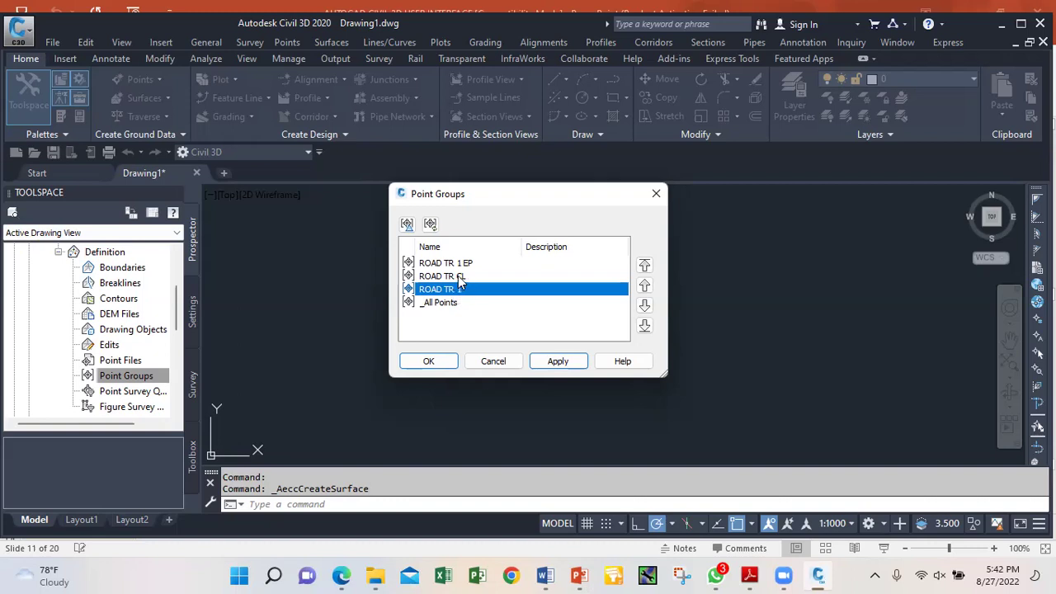
pyautogui.click(468, 262)
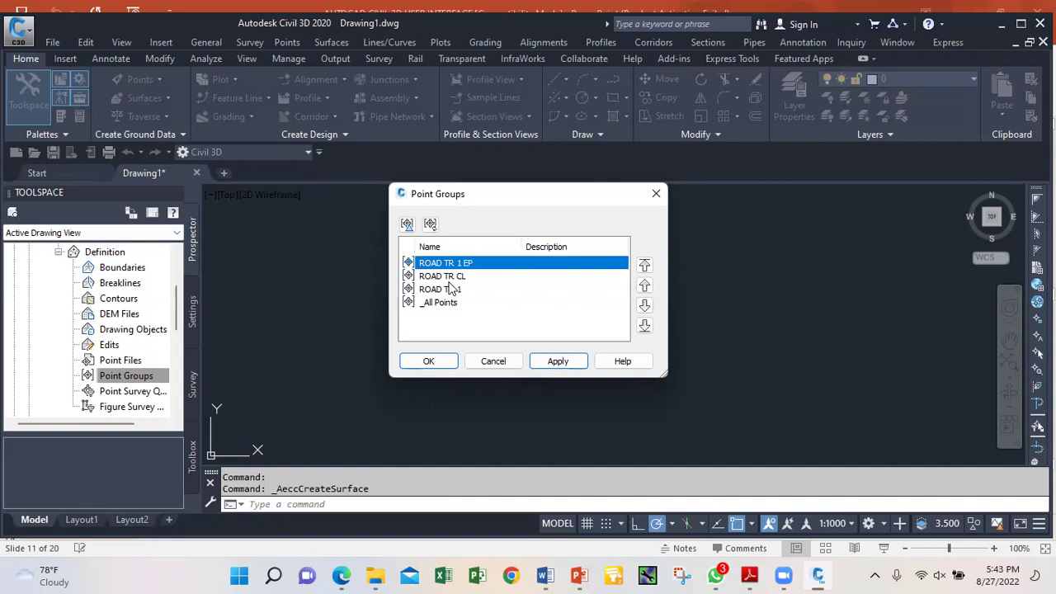
pyautogui.click(454, 291)
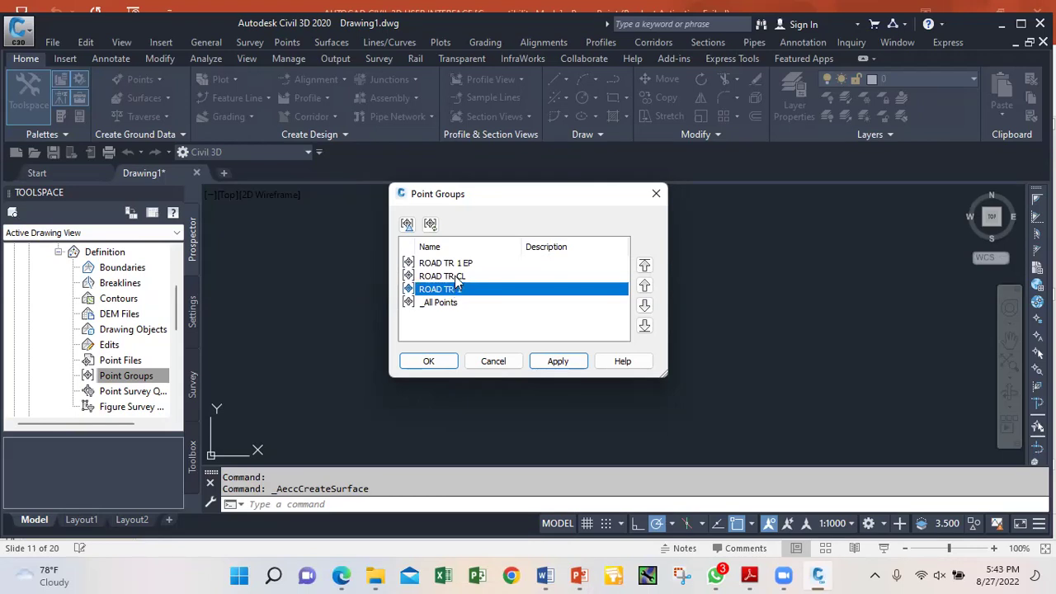
pyautogui.click(454, 278)
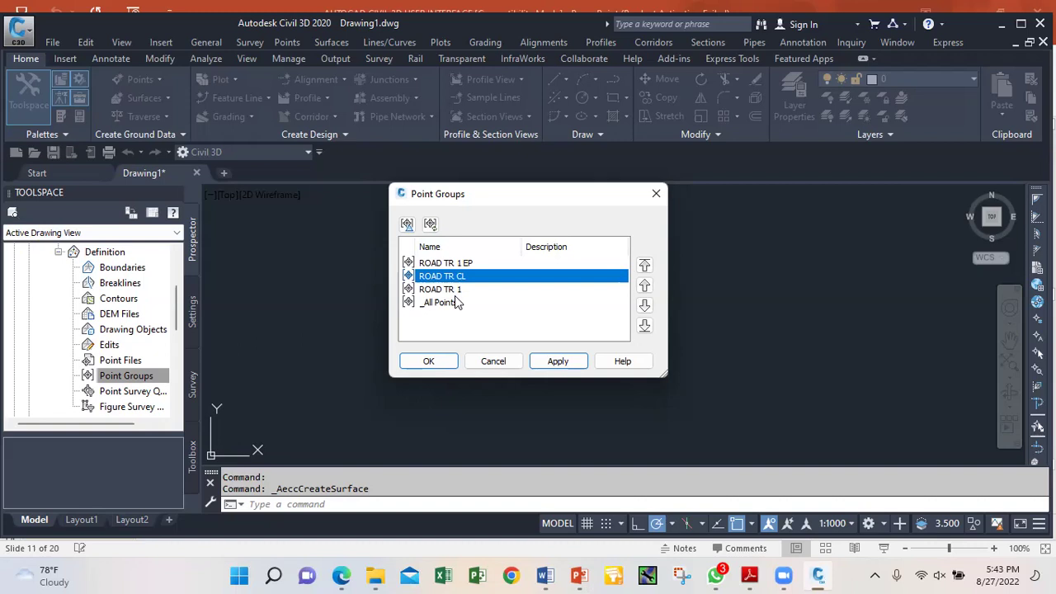
pyautogui.click(456, 295)
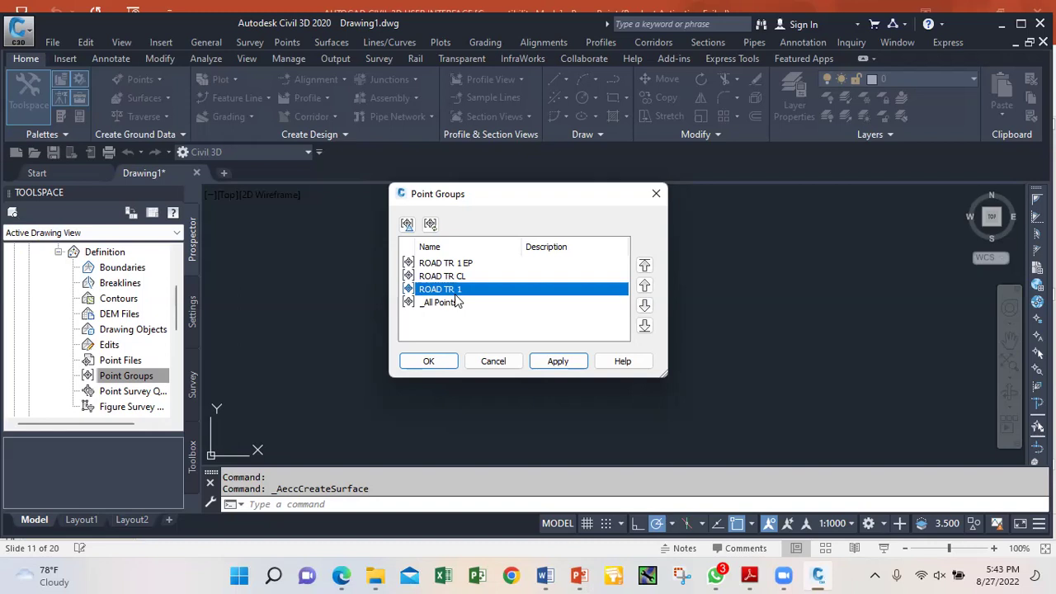
pyautogui.click(553, 365)
pyautogui.click(434, 365)
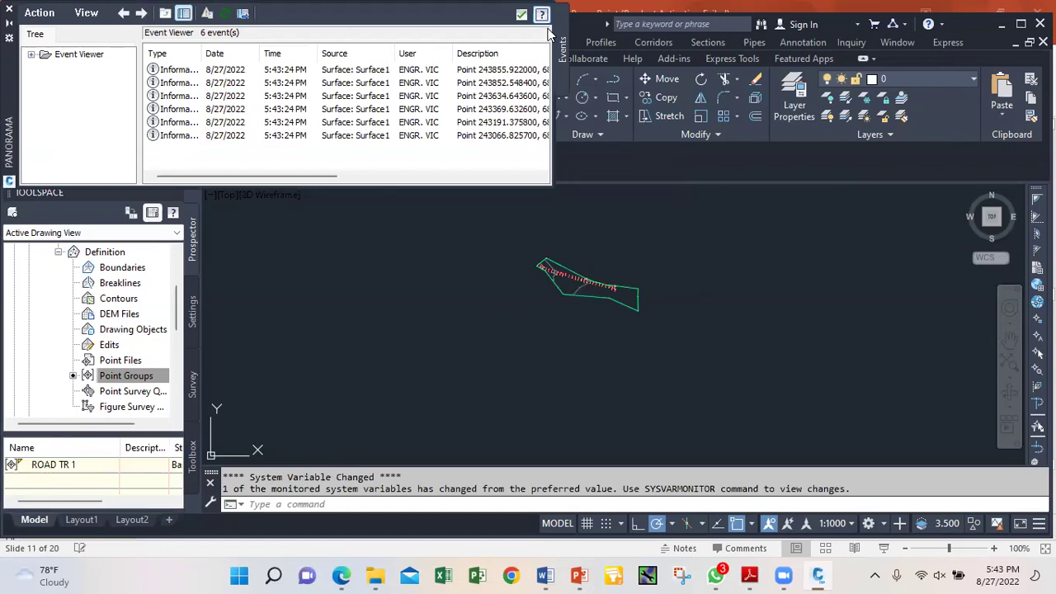
# Examine the boundary, contours and survey points of Surface1 in the drawing from close up and from a distance
pyautogui.scroll(10, 578, 243)
pyautogui.scroll(-4, 580, 259)
pyautogui.scroll(-2, 528, 231)
pyautogui.scroll(5, 420, 252)
pyautogui.scroll(-3, 356, 292)
pyautogui.scroll(6, 463, 385)
pyautogui.scroll(-5, 413, 357)
pyautogui.scroll(4, 625, 424)
pyautogui.scroll(-3, 639, 405)
pyautogui.scroll(3, 635, 405)
pyautogui.scroll(-2, 467, 344)
pyautogui.scroll(-3, 348, 310)
pyautogui.scroll(3, 330, 299)
pyautogui.scroll(-4, 347, 294)
pyautogui.scroll(5, 385, 338)
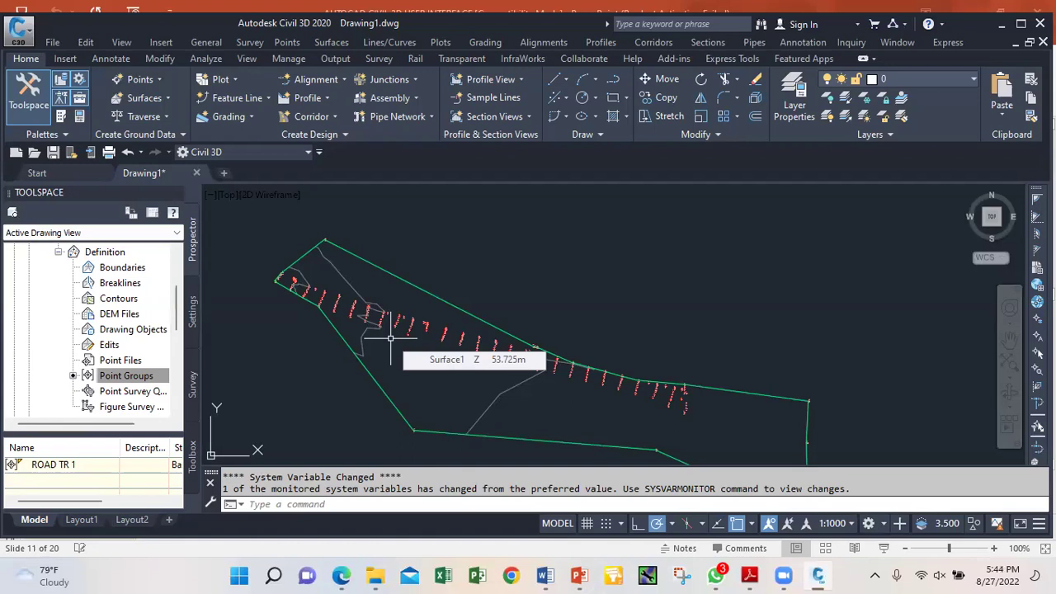
# Set both the point style and the point label style of the ROAD TR 1 point group to <none>
pyautogui.click(177, 269)
pyautogui.click(59, 360)
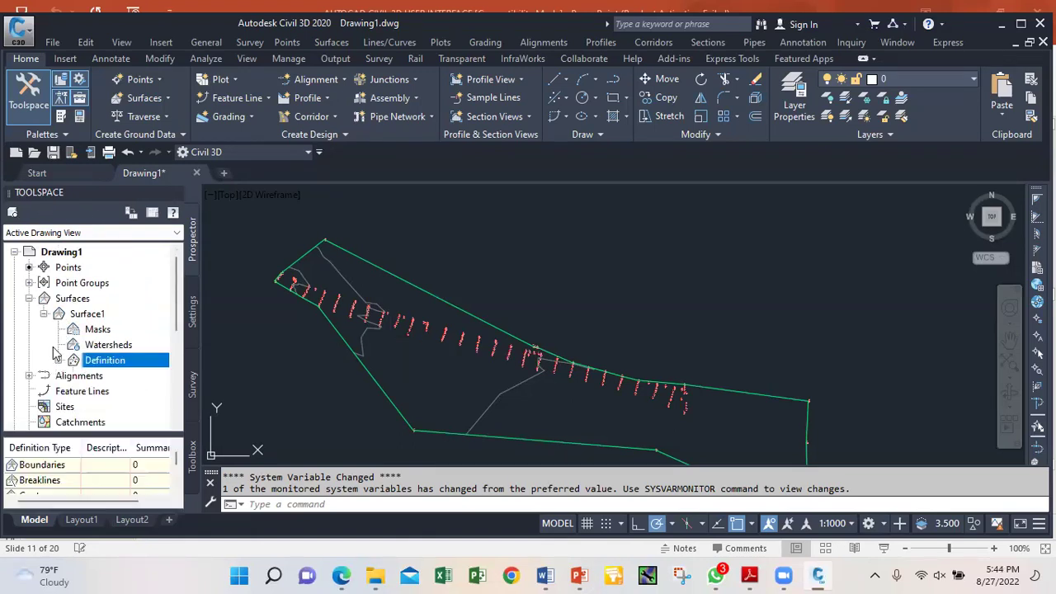
pyautogui.click(44, 314)
pyautogui.click(29, 298)
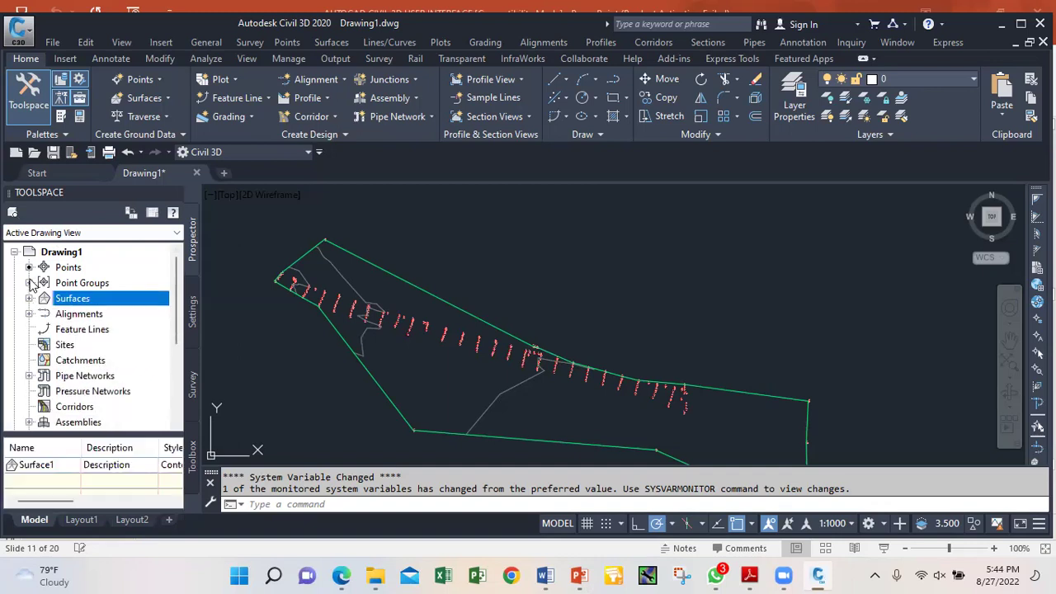
pyautogui.click(30, 283)
pyautogui.click(103, 330)
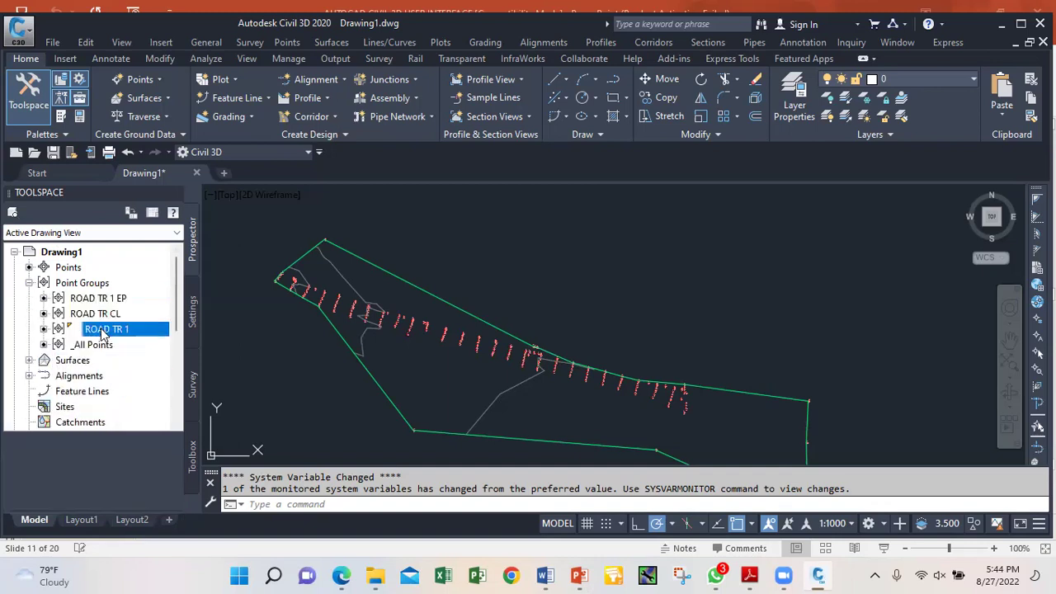
pyautogui.rightClick(103, 332)
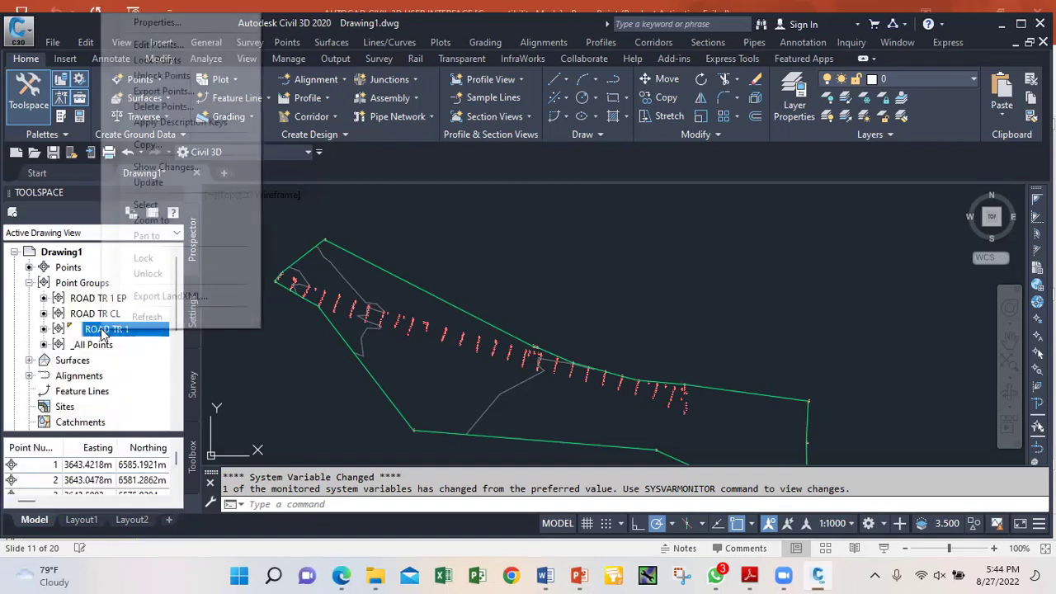
pyautogui.click(171, 23)
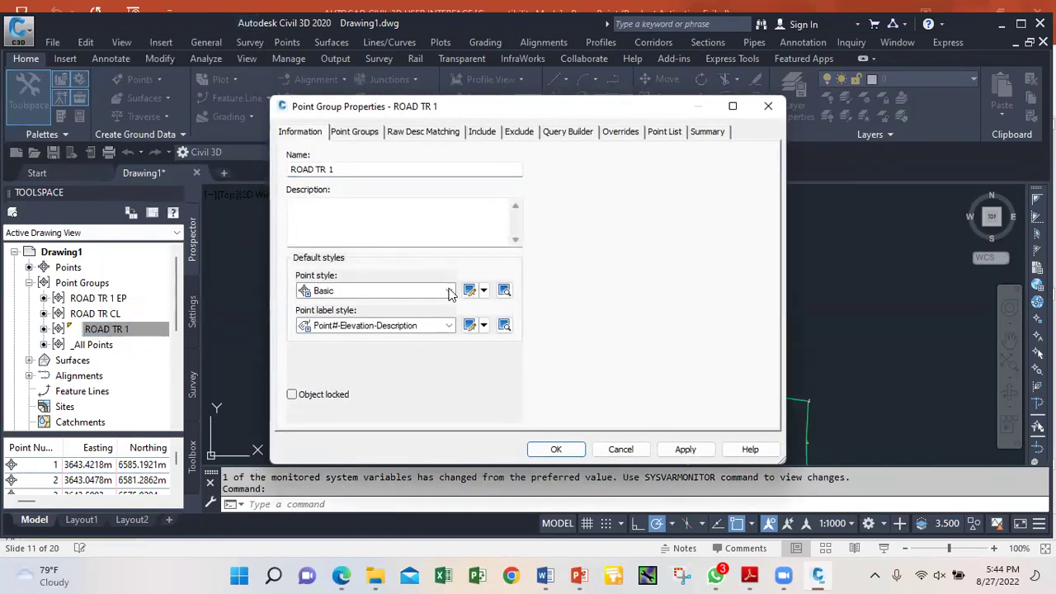
pyautogui.click(449, 291)
pyautogui.scroll(1, 428, 325)
pyautogui.click(343, 306)
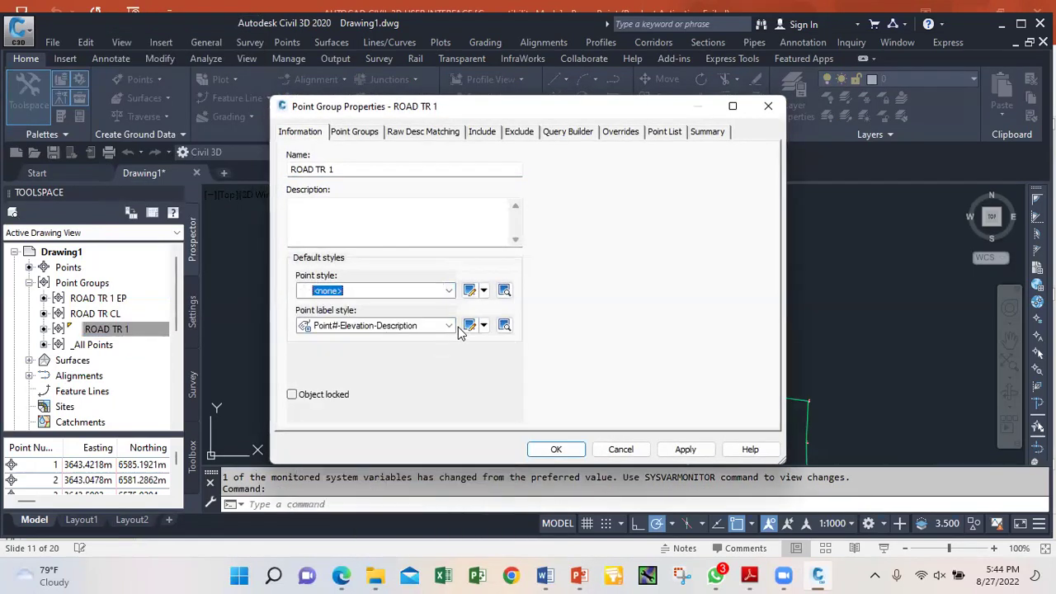
pyautogui.click(449, 326)
pyautogui.click(345, 340)
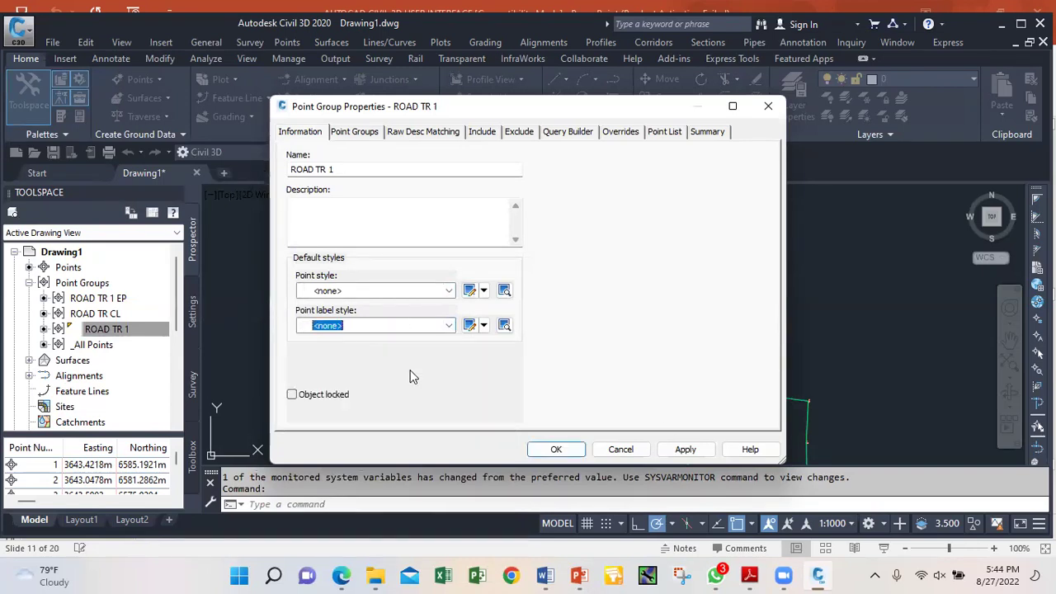
pyautogui.click(679, 448)
pyautogui.click(556, 449)
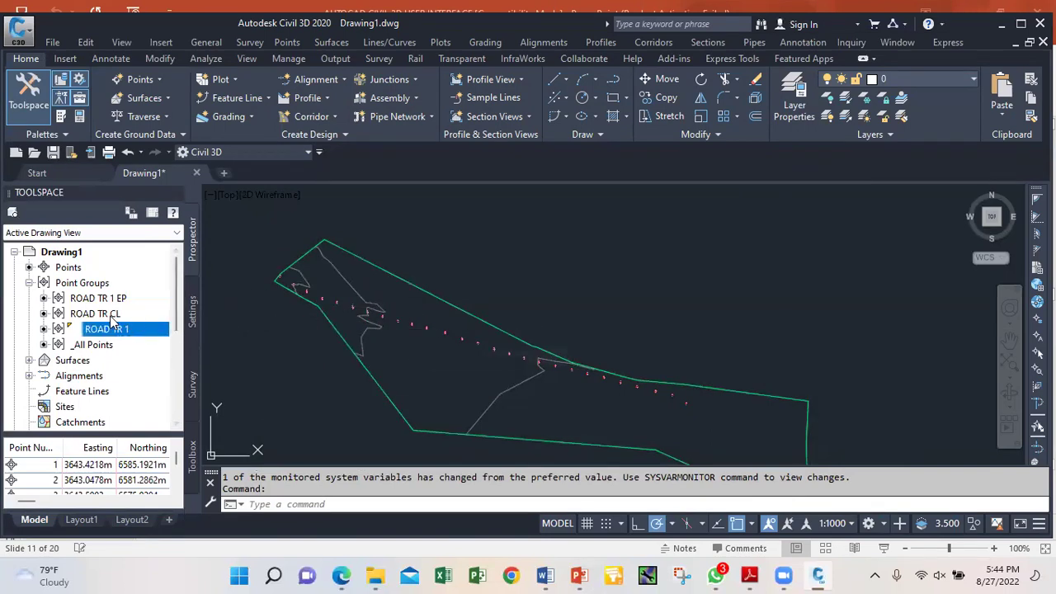
# Inspect the ROAD TR CL point group and its centreline points across the surface
pyautogui.click(99, 314)
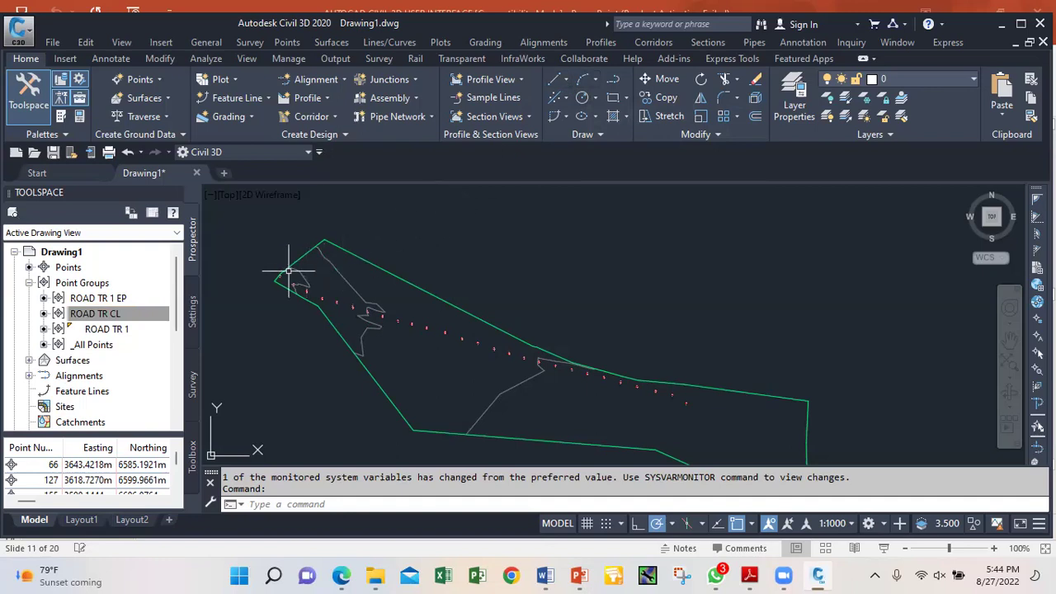
pyautogui.moveTo(279, 266)
pyautogui.mouseDown()
pyautogui.moveTo(301, 305)
pyautogui.moveTo(718, 400)
pyautogui.moveTo(697, 398)
pyautogui.moveTo(716, 402)
pyautogui.moveTo(703, 388)
pyautogui.moveTo(714, 402)
pyautogui.mouseUp()
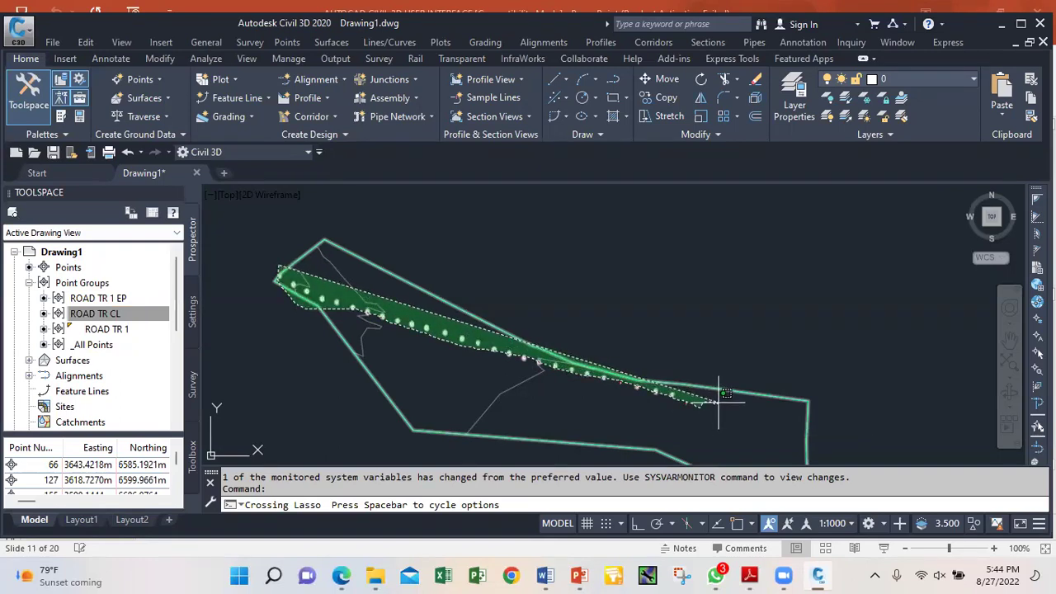
pyautogui.press('Escape')
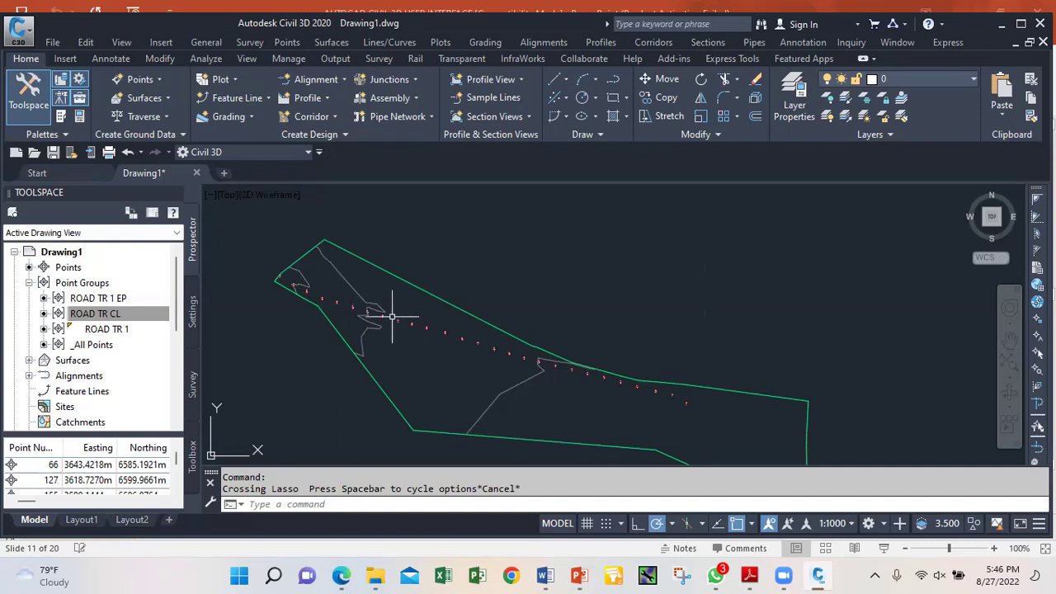
pyautogui.scroll(2, 395, 318)
pyautogui.scroll(-4, 437, 312)
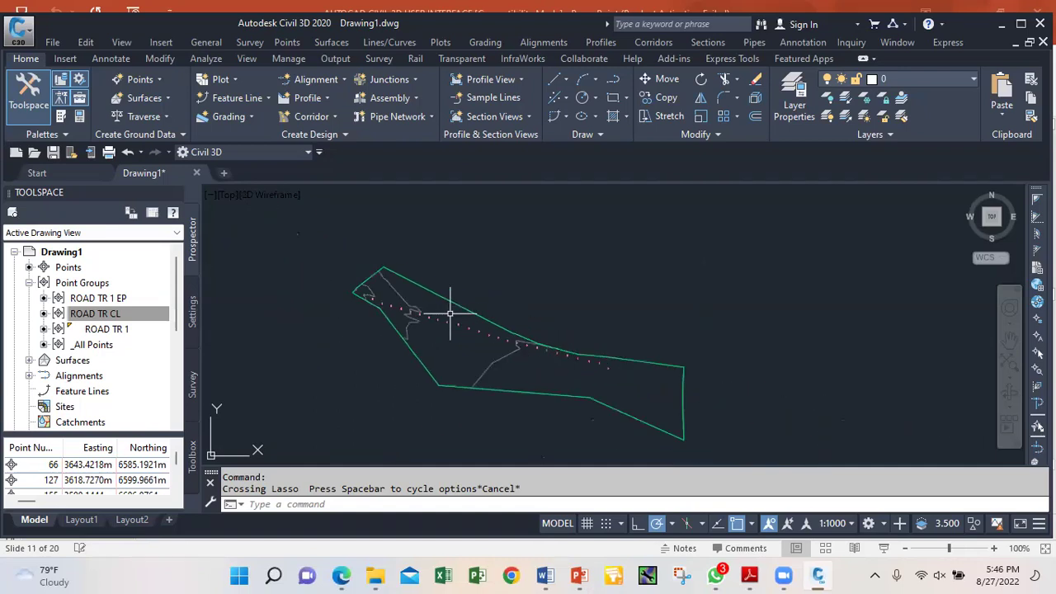
# Set the point style of the ROAD TR 1 EP point group to <none> and apply it
pyautogui.click(112, 315)
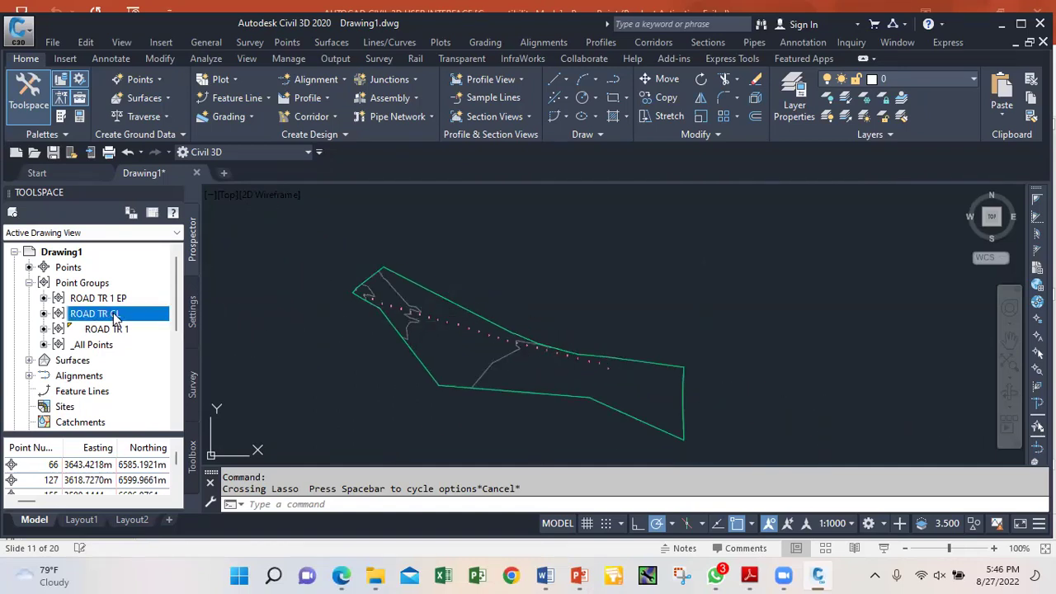
pyautogui.rightClick(120, 299)
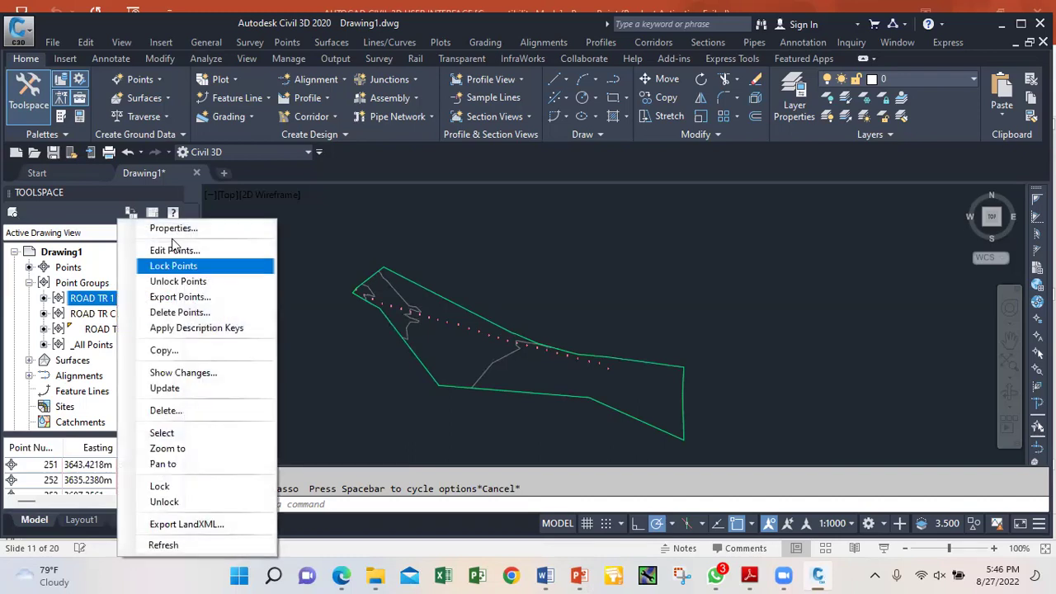
pyautogui.click(182, 228)
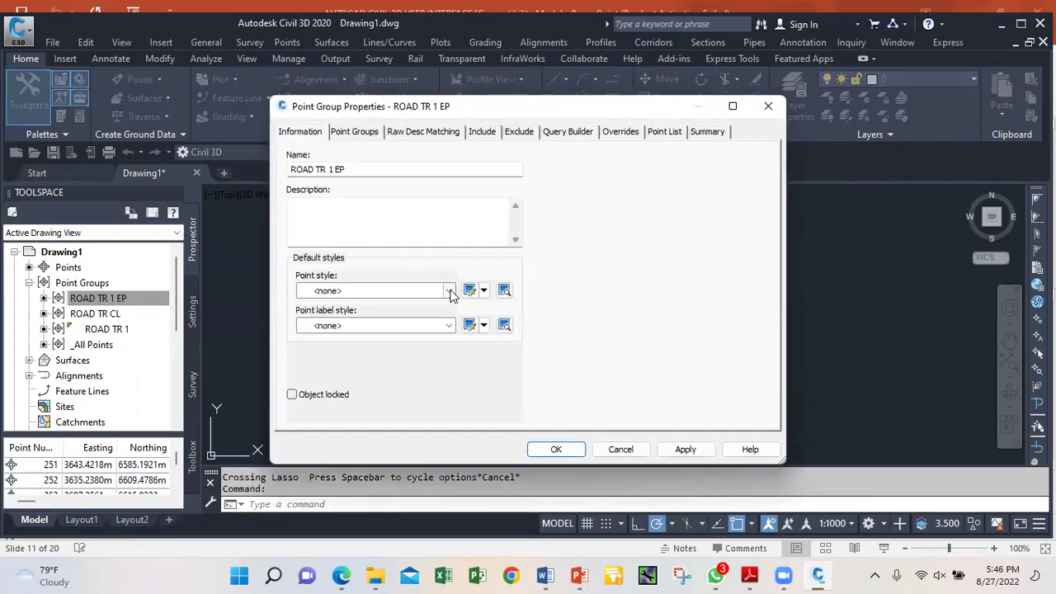
pyautogui.click(449, 290)
pyautogui.click(359, 312)
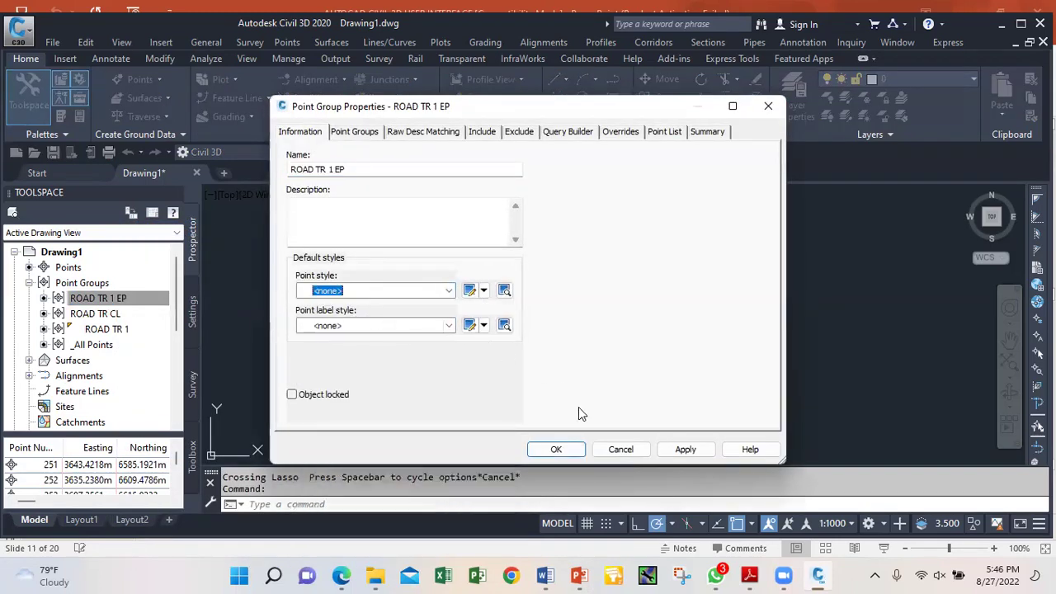
pyautogui.click(698, 450)
pyautogui.click(556, 450)
# Examine the centreline points and contours near the west end of Surface1 from close up and from a distance
pyautogui.scroll(3, 401, 292)
pyautogui.scroll(-3, 427, 307)
pyautogui.scroll(5, 427, 307)
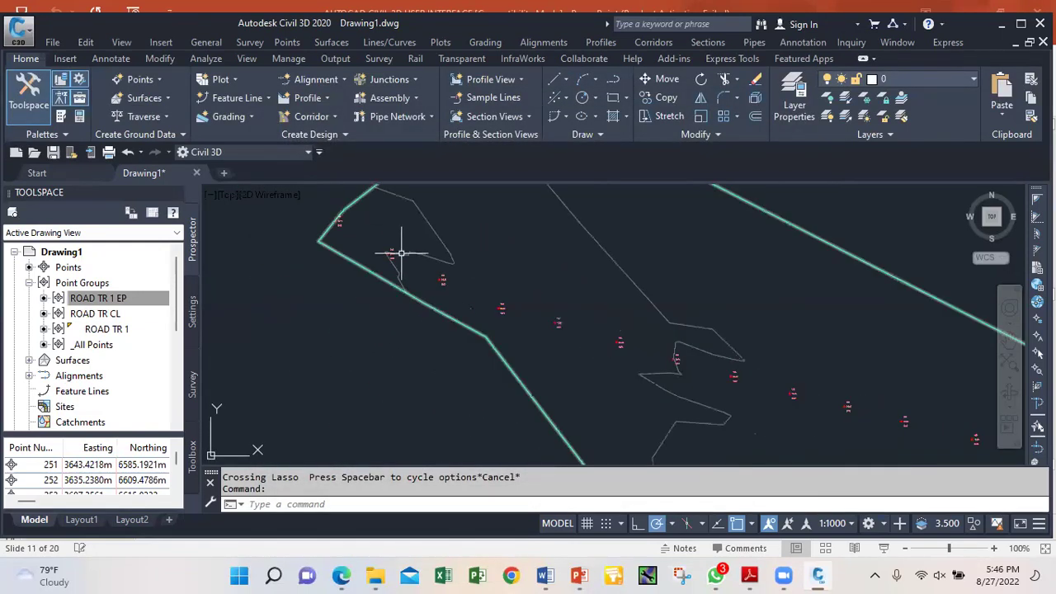
pyautogui.scroll(-4, 396, 263)
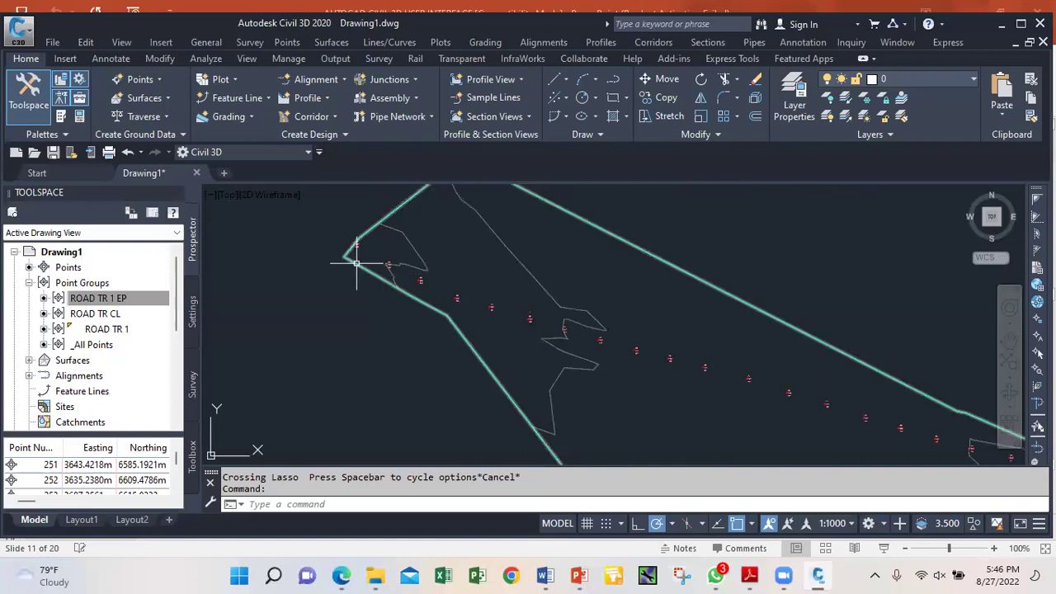
pyautogui.scroll(4, 488, 301)
pyautogui.scroll(-5, 471, 302)
pyautogui.moveTo(463, 316)
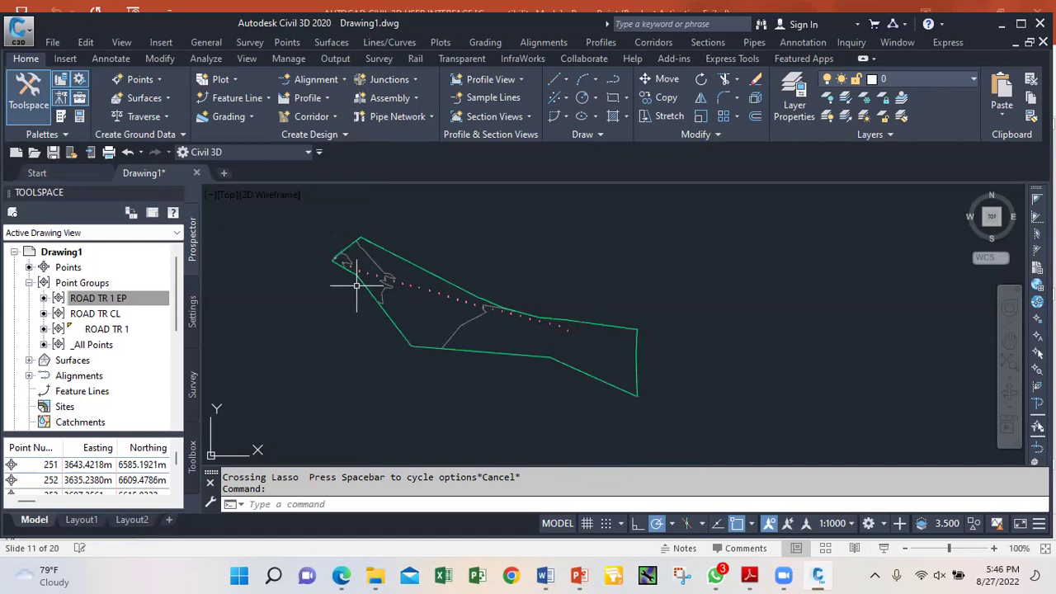
# Draw a straight line from the northwest edge of the surface boundary to the open area northeast of the surface
pyautogui.scroll(2, 347, 247)
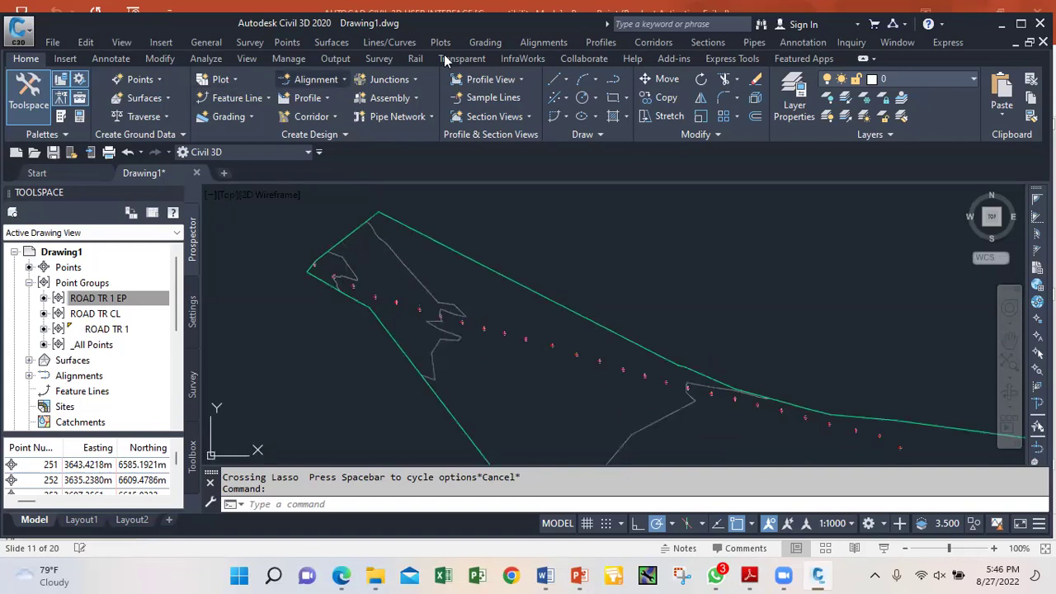
pyautogui.click(566, 79)
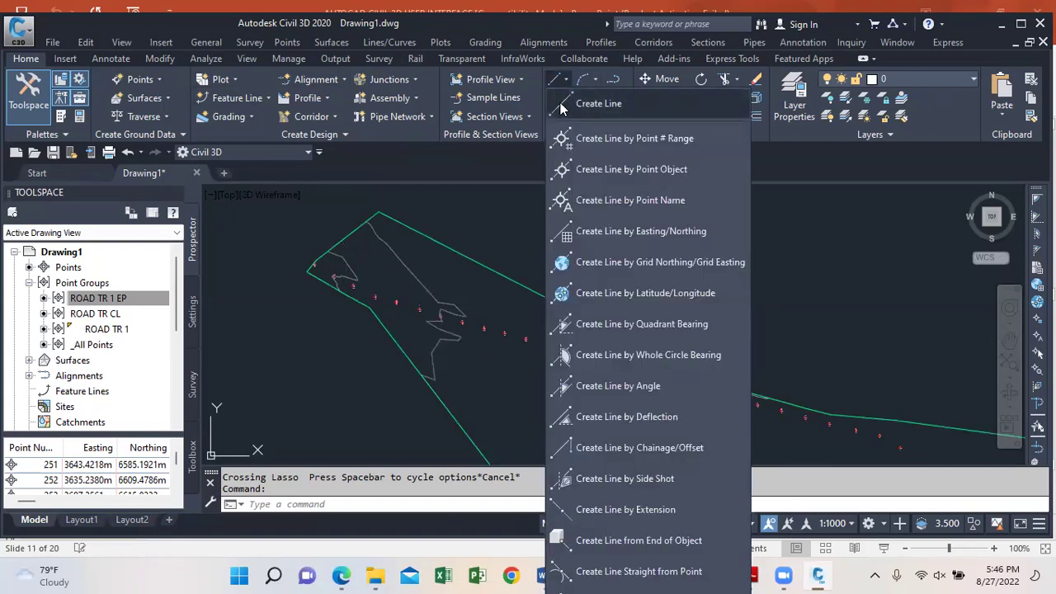
pyautogui.click(588, 104)
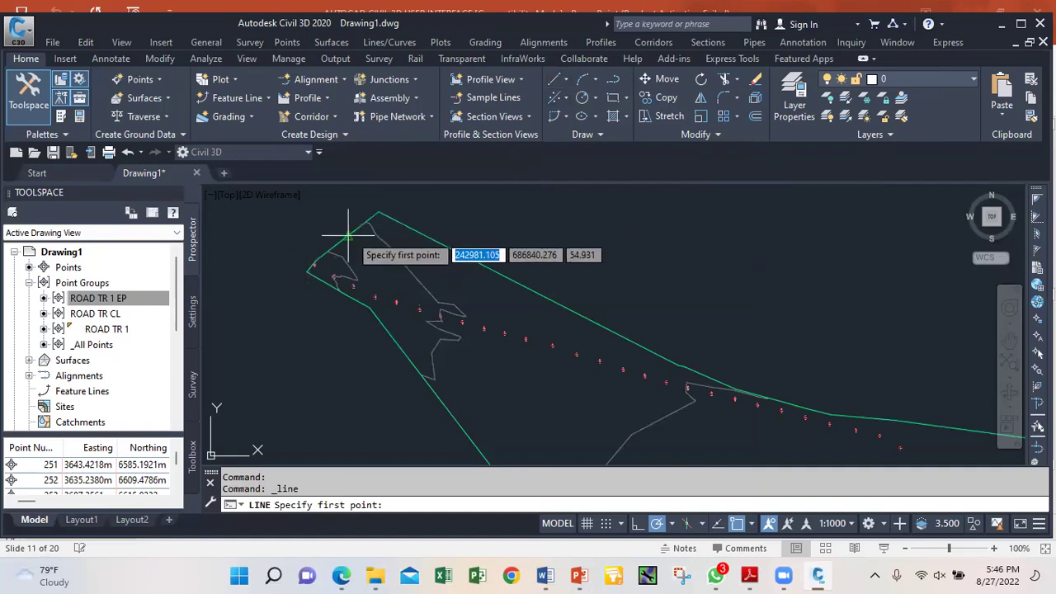
pyautogui.click(394, 289)
pyautogui.scroll(-3, 349, 236)
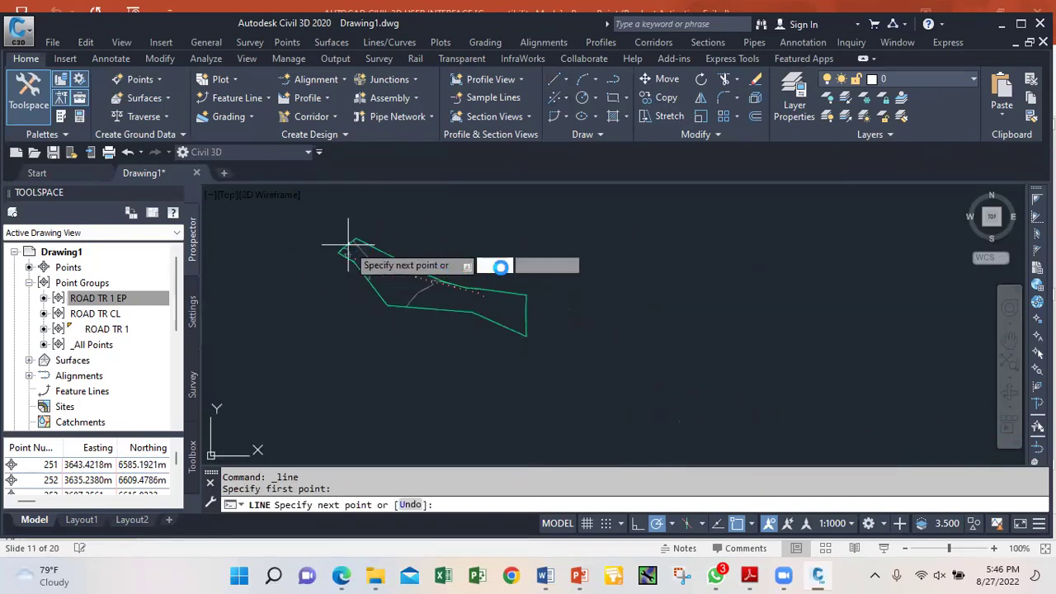
pyautogui.scroll(2, 478, 266)
pyautogui.click(500, 259)
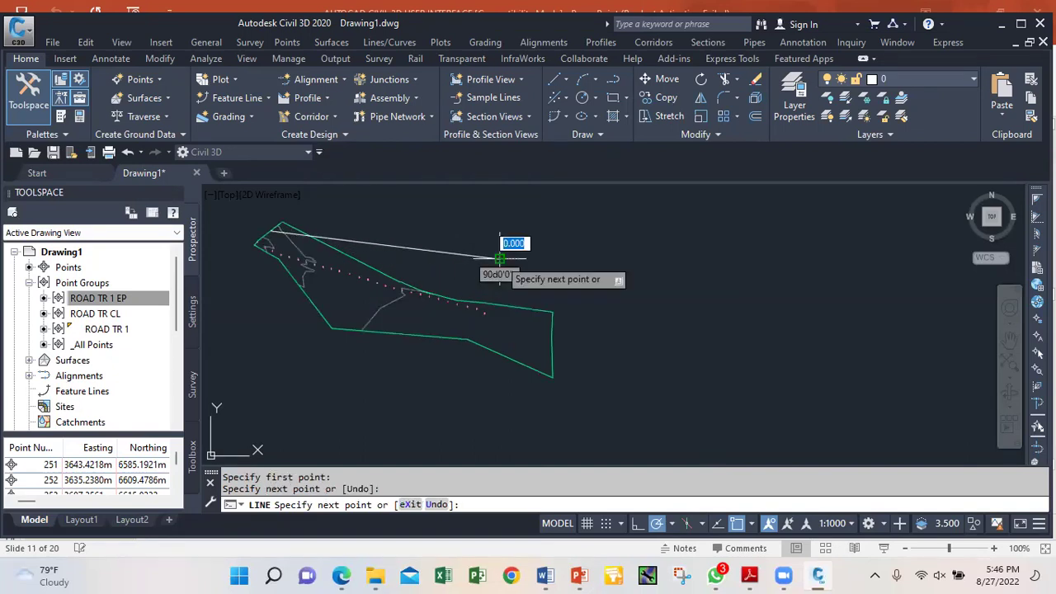
pyautogui.press('Escape')
# Compare the drawn line with the row of centreline points and the surface boundary at several zoom levels
pyautogui.scroll(3, 448, 255)
pyautogui.scroll(-2, 430, 239)
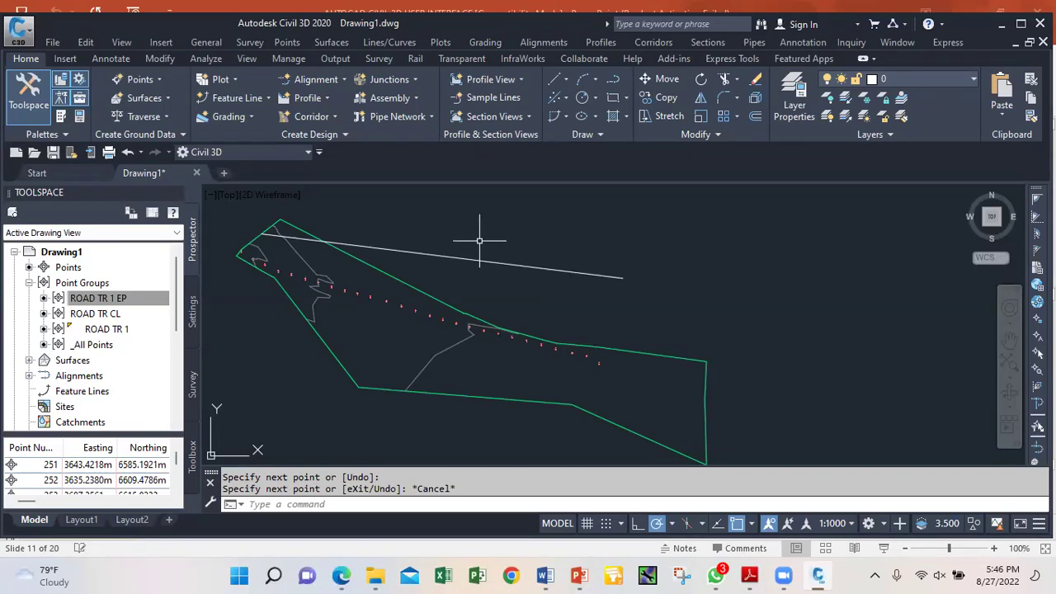
pyautogui.scroll(2, 412, 242)
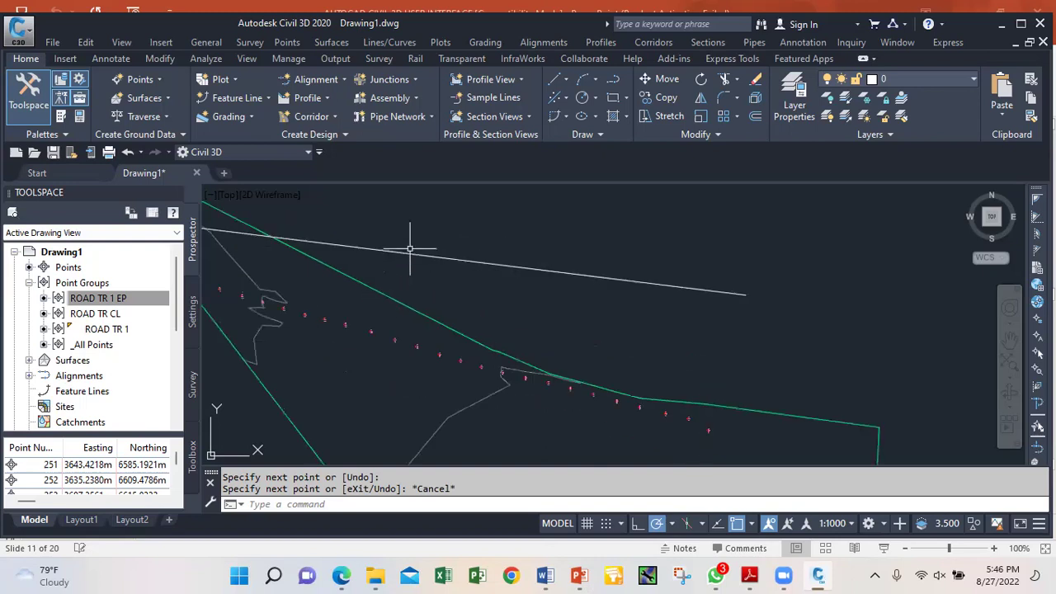
pyautogui.scroll(-2, 509, 276)
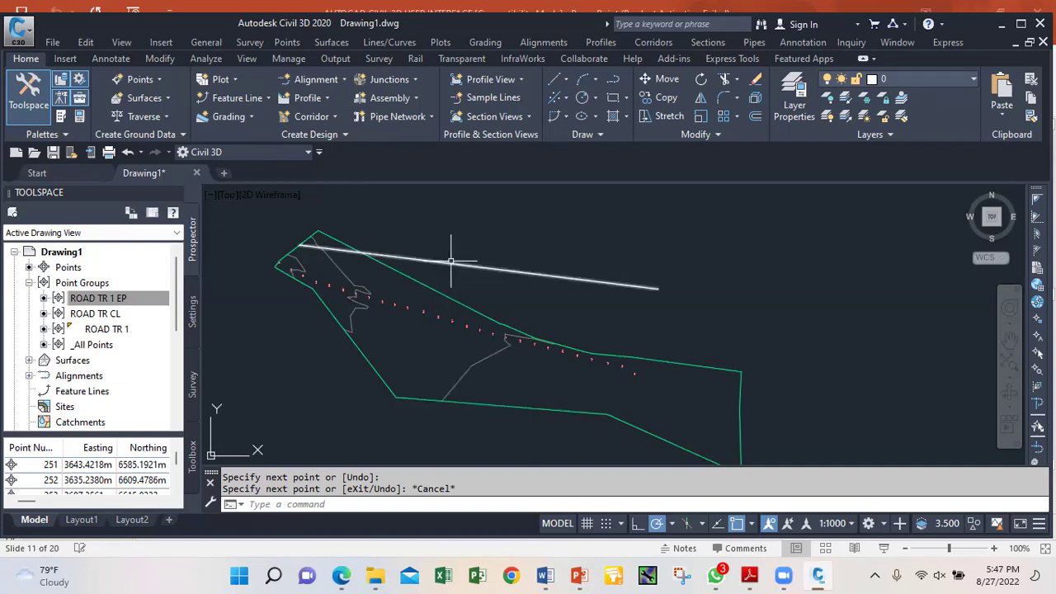
pyautogui.scroll(3, 321, 246)
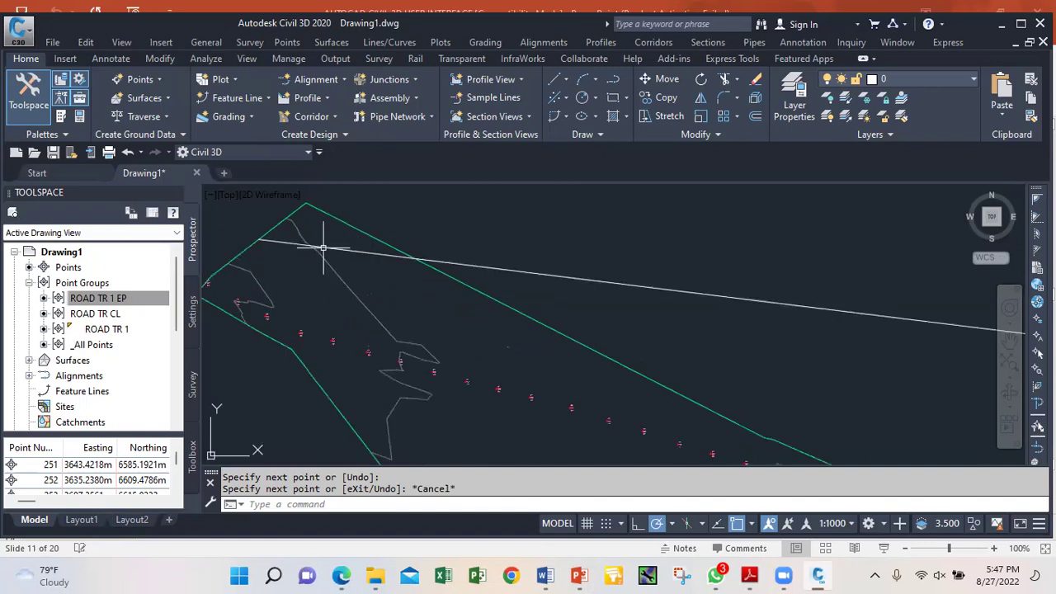
pyautogui.scroll(-2, 404, 254)
pyautogui.scroll(-3, 403, 253)
pyautogui.scroll(2, 396, 234)
pyautogui.scroll(3, 396, 234)
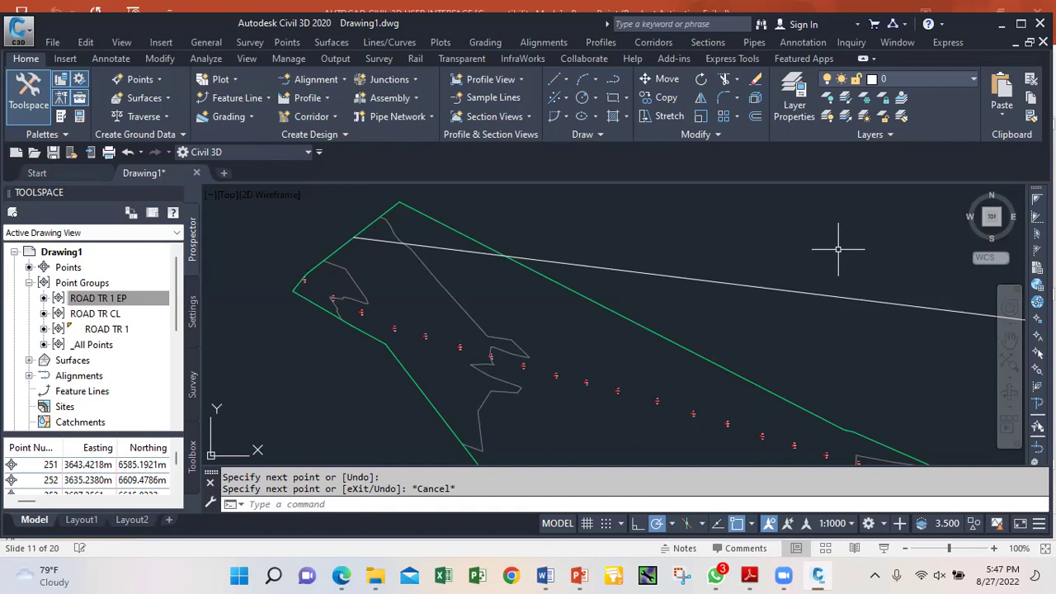
pyautogui.scroll(-5, 462, 295)
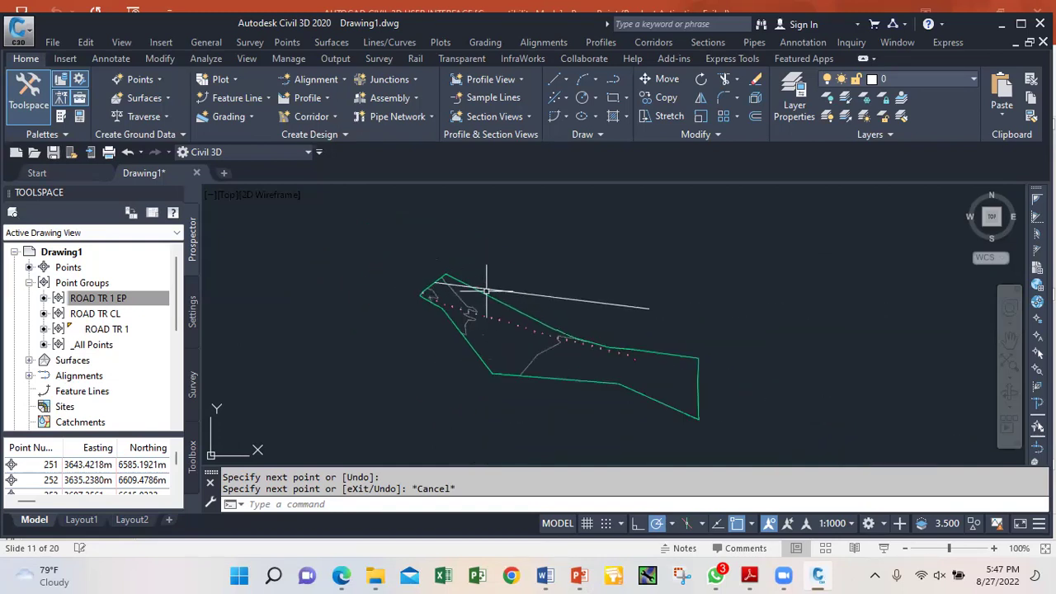
# Delete the straight line drawn across the north side of the surface
pyautogui.scroll(5, 506, 287)
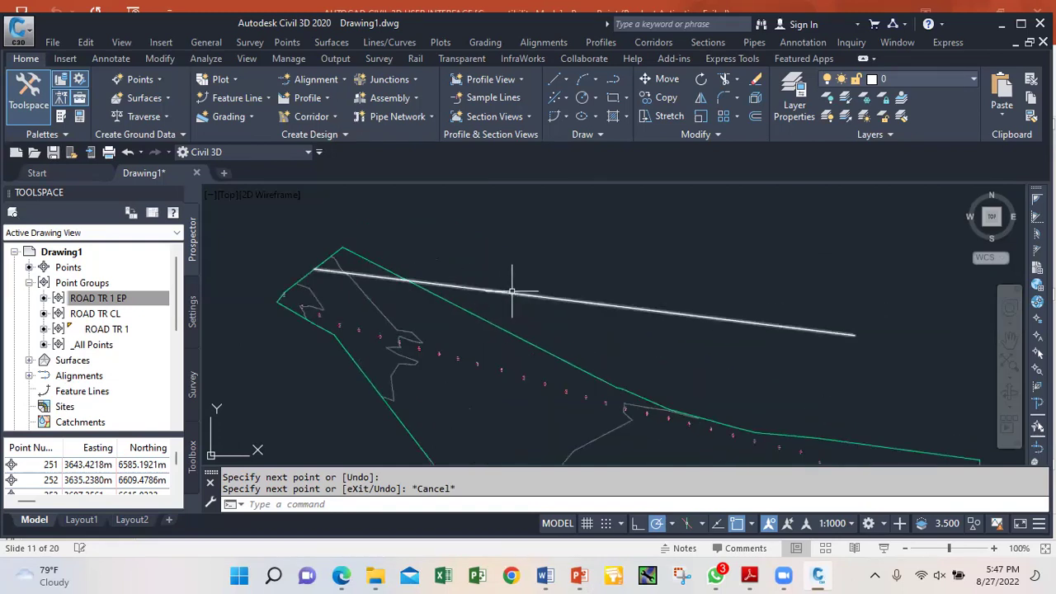
pyautogui.click(513, 289)
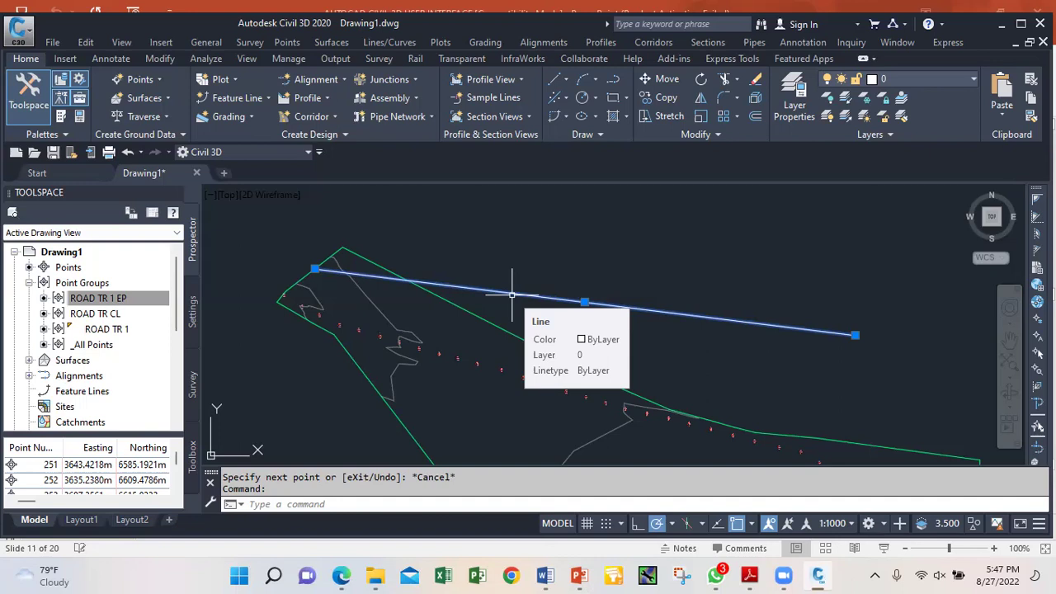
pyautogui.press('Delete')
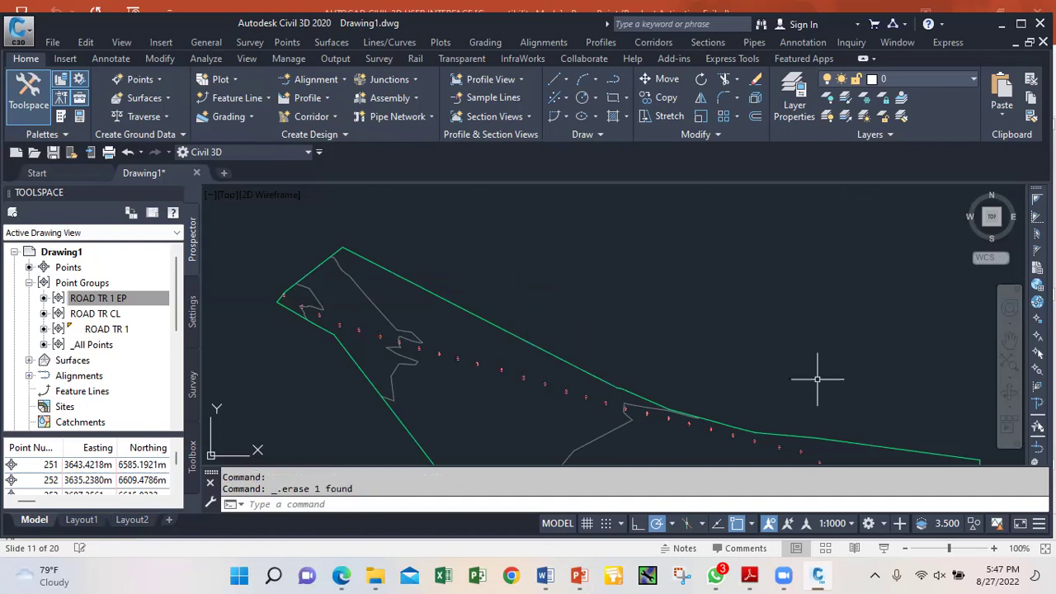
# Inspect the details of Surface1 at a contour beside the centreline points
pyautogui.scroll(-3, 467, 326)
pyautogui.scroll(5, 470, 335)
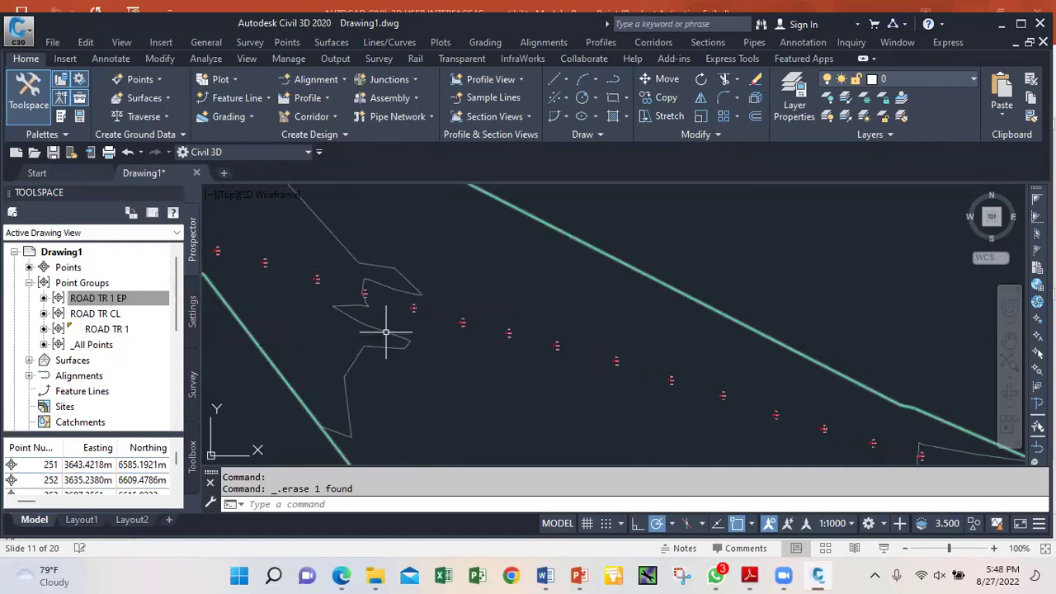
pyautogui.moveTo(386, 331)
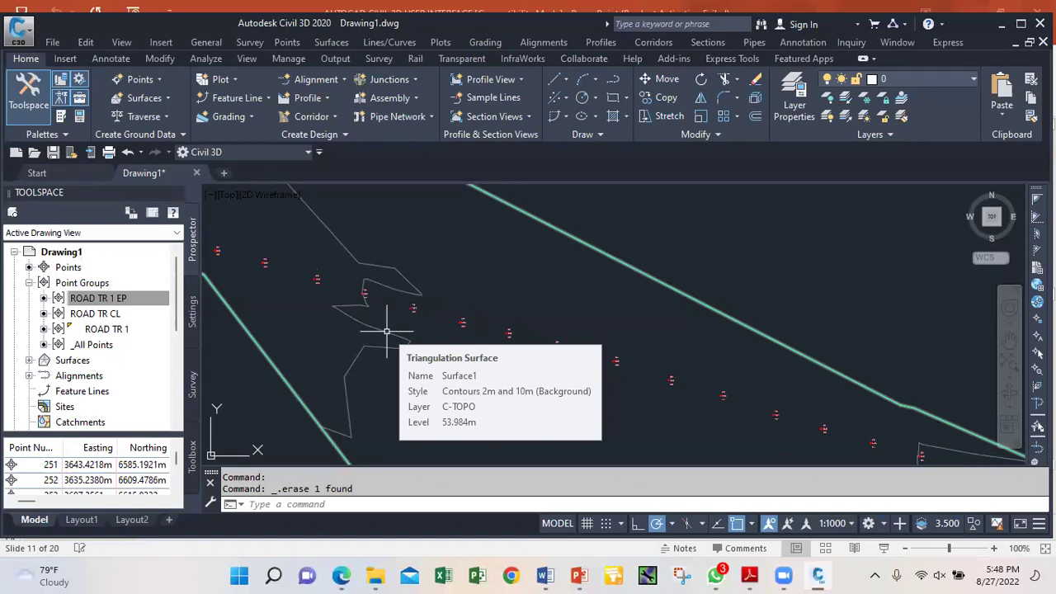
pyautogui.click(947, 575)
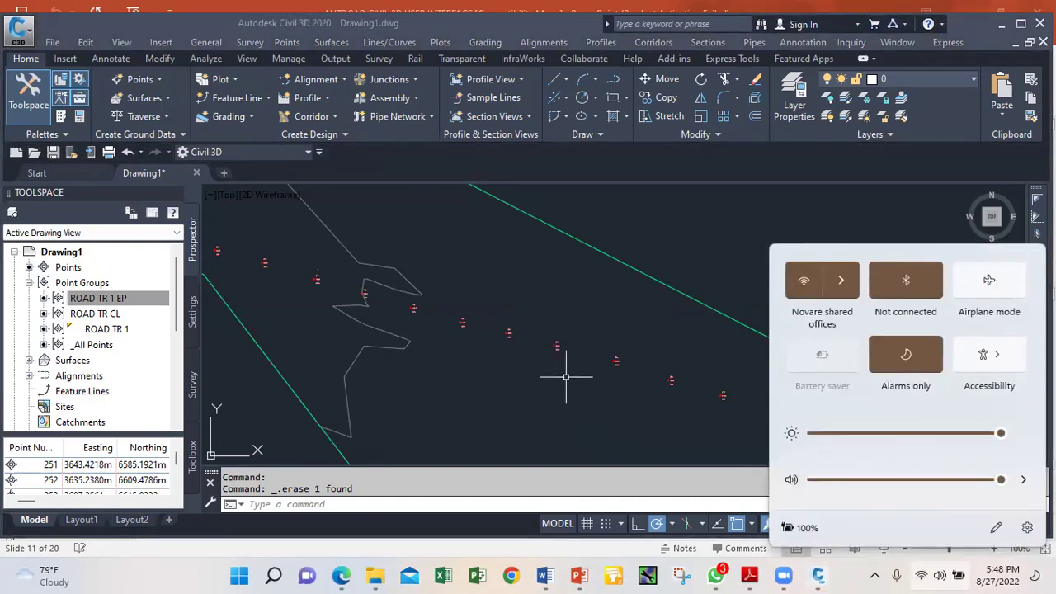
pyautogui.scroll(-4, 577, 357)
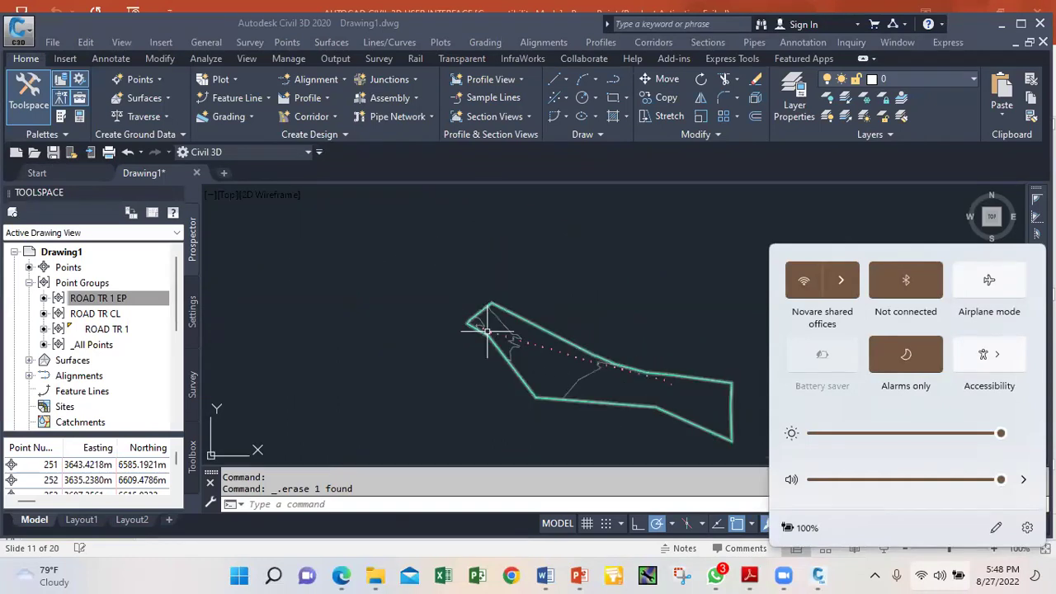
pyautogui.moveTo(570, 341); pyautogui.dragTo(540, 339, button='middle')
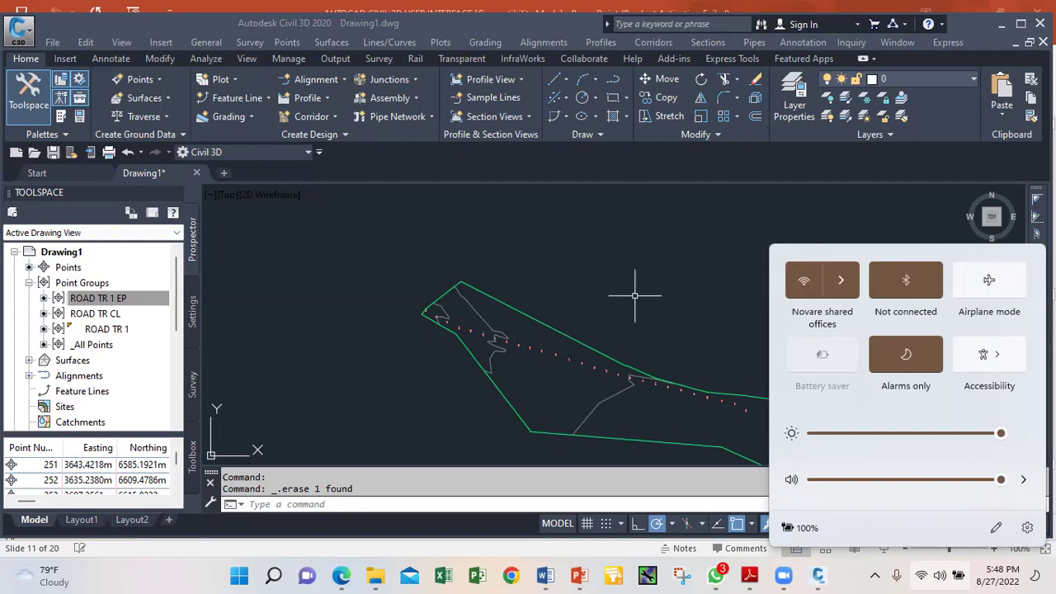
pyautogui.click(792, 481)
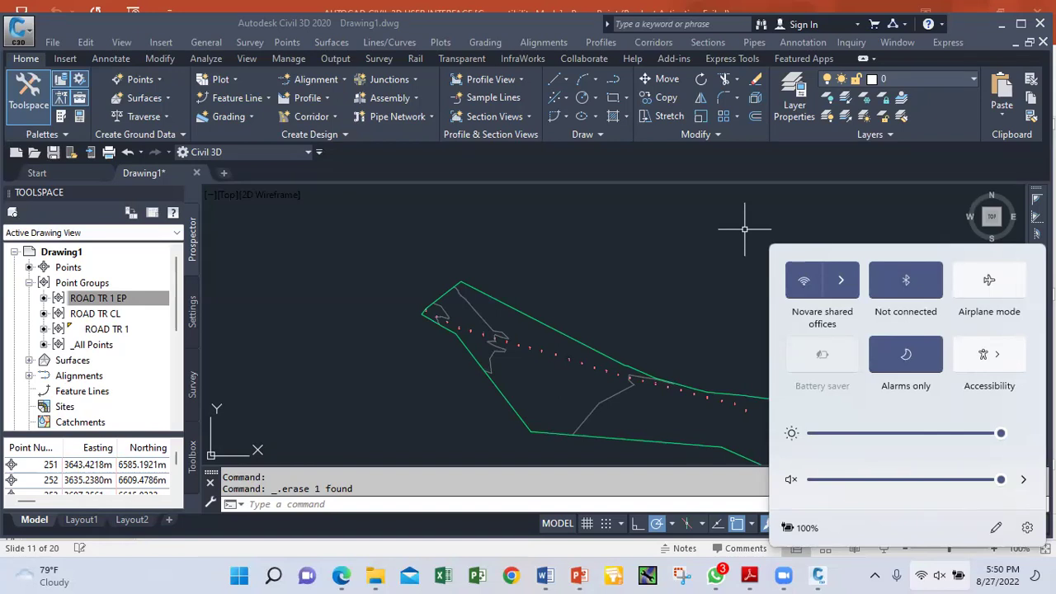
pyautogui.click(790, 479)
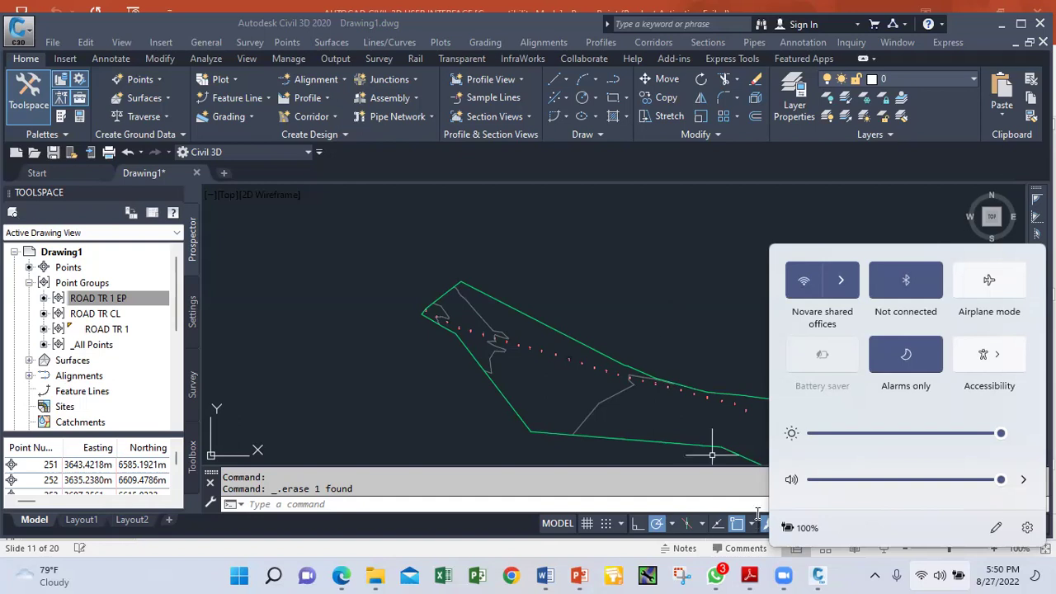
pyautogui.click(790, 478)
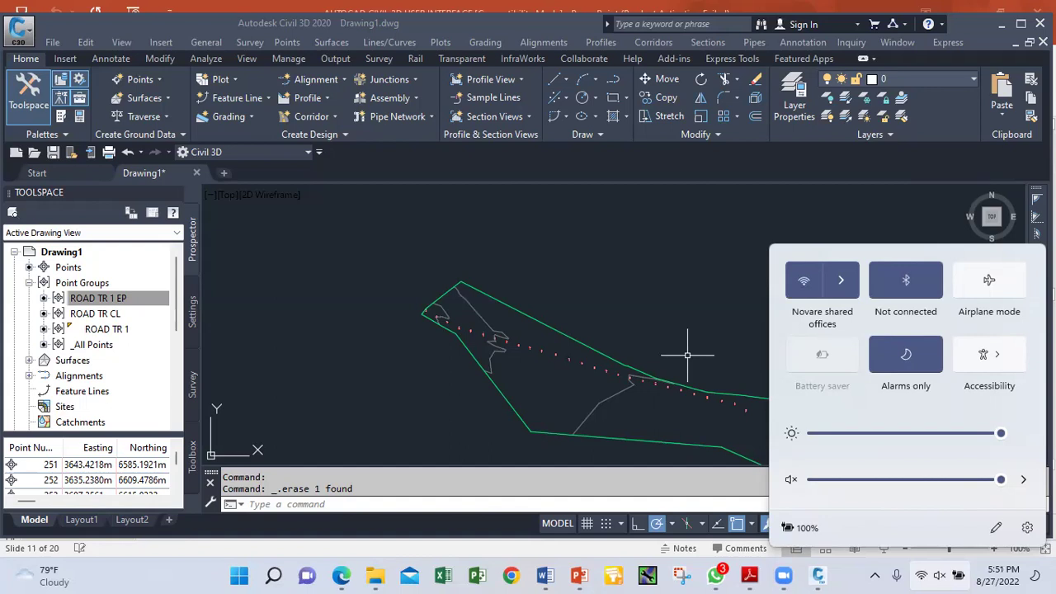
pyautogui.click(792, 481)
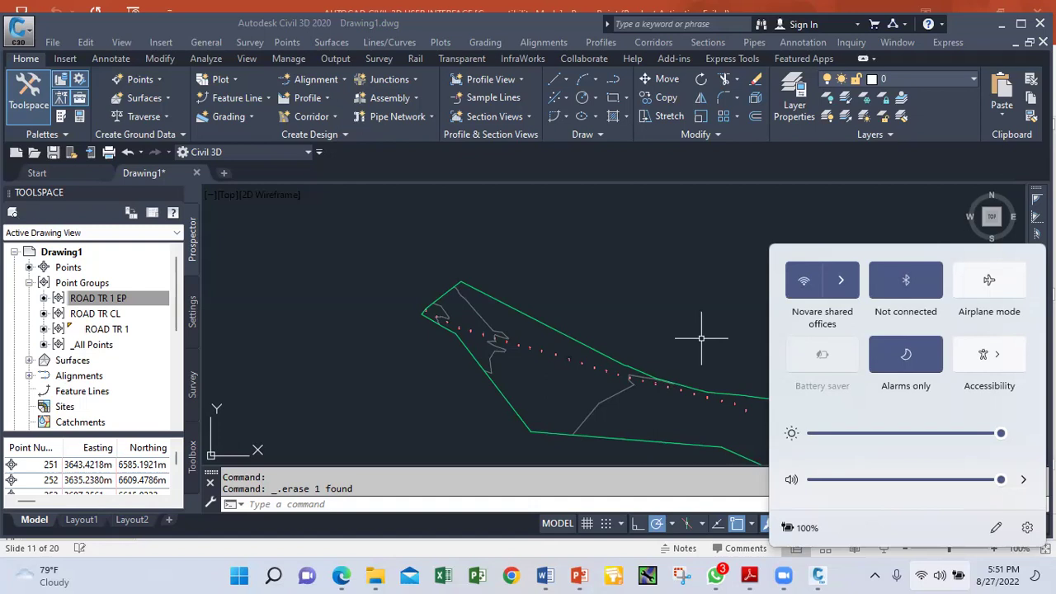
pyautogui.click(792, 480)
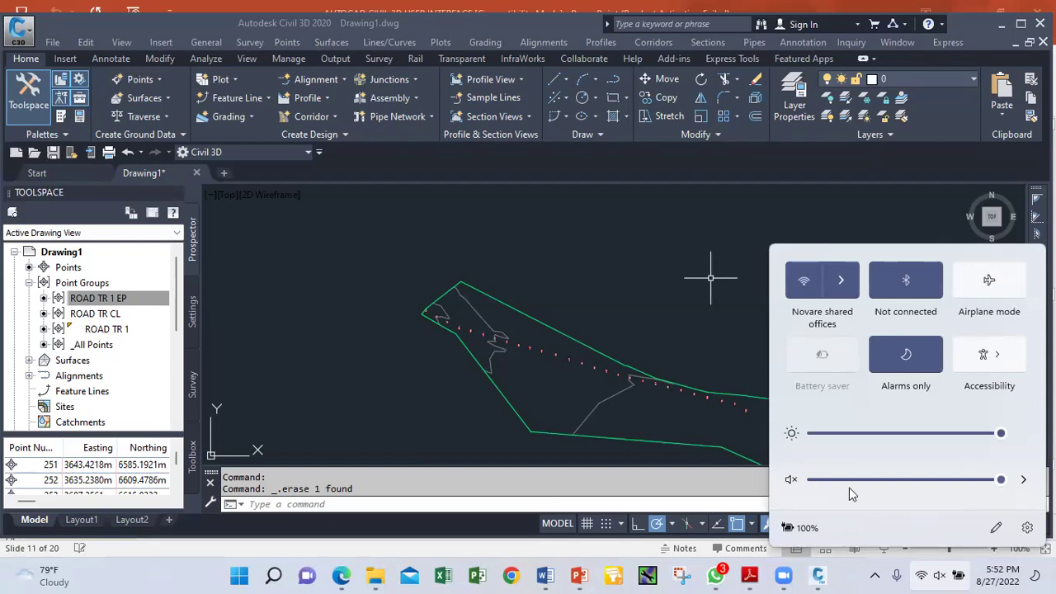
pyautogui.click(791, 480)
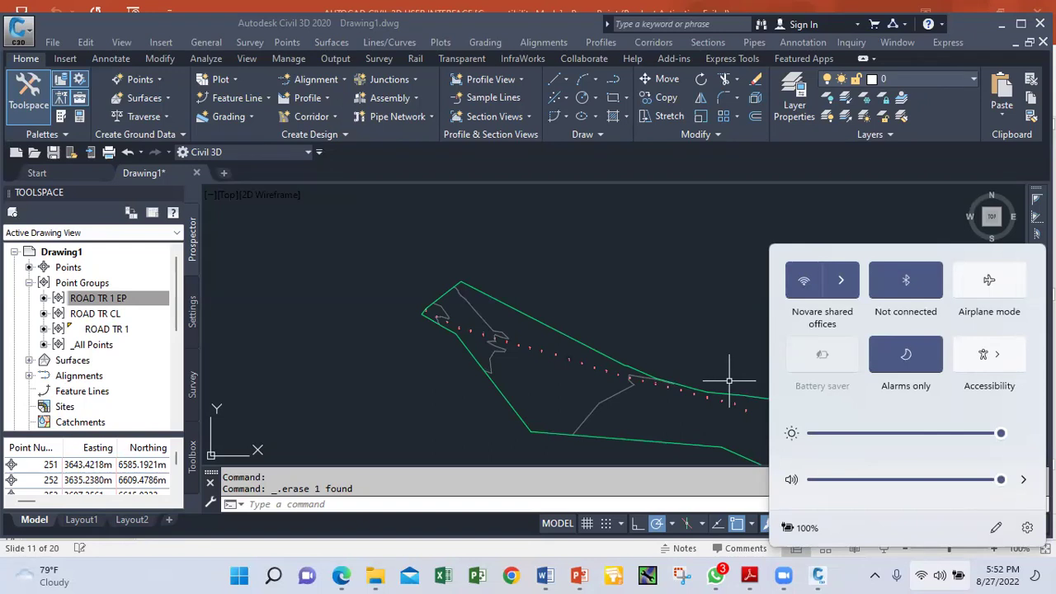
pyautogui.click(791, 481)
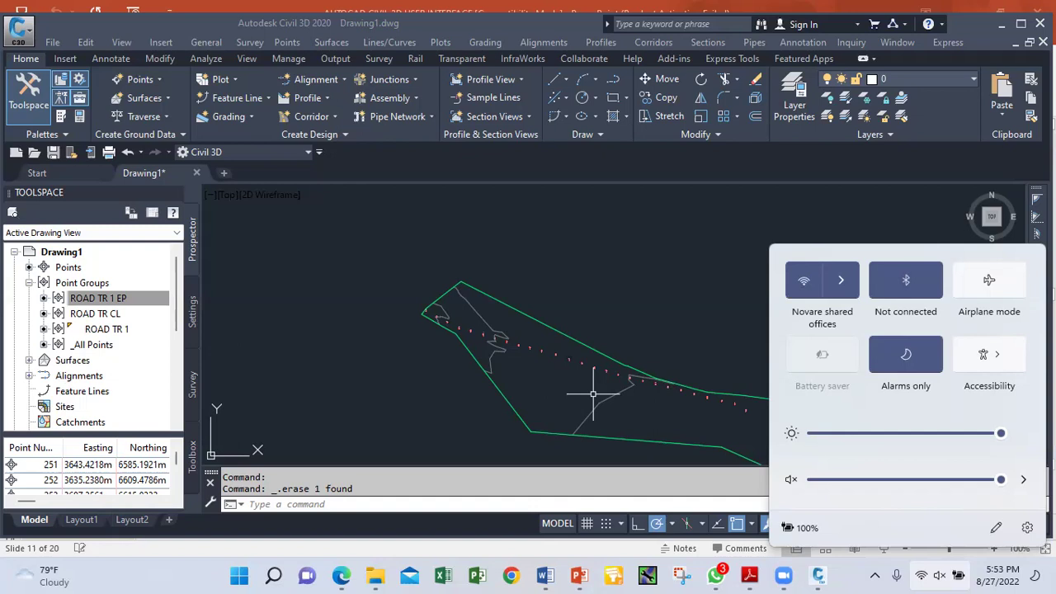
pyautogui.click(791, 480)
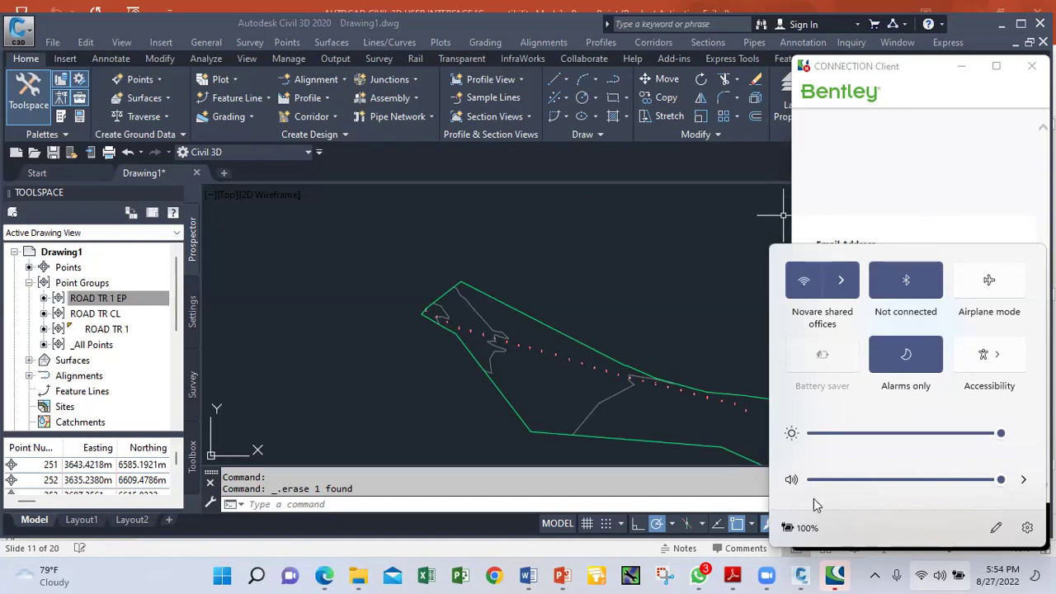
pyautogui.click(793, 481)
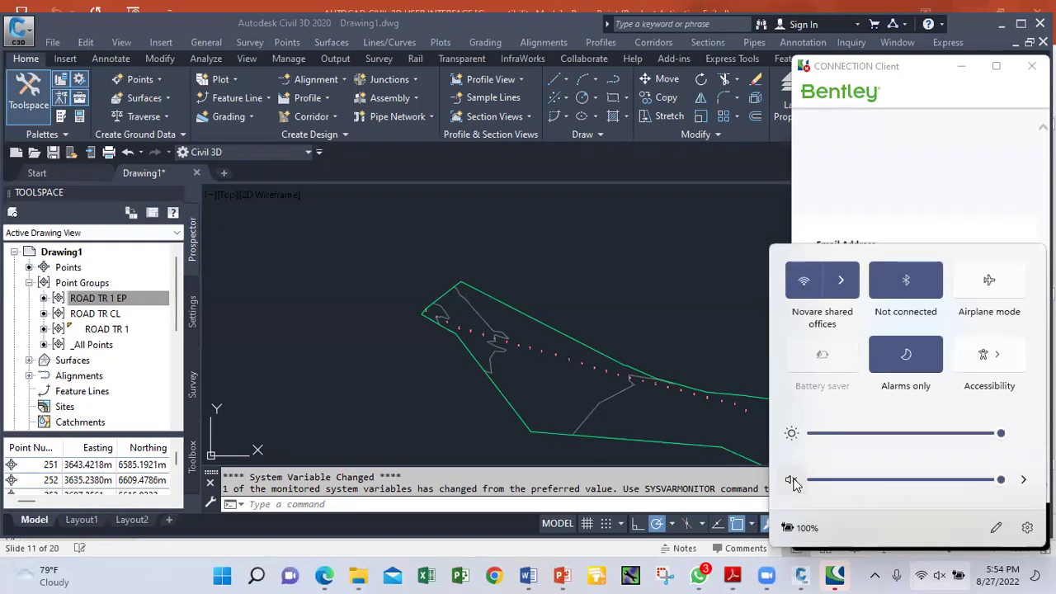
# Mute the system sound and close the Bentley CONNECTION Client window covering the drawing
pyautogui.click(792, 480)
pyautogui.click(1031, 67)
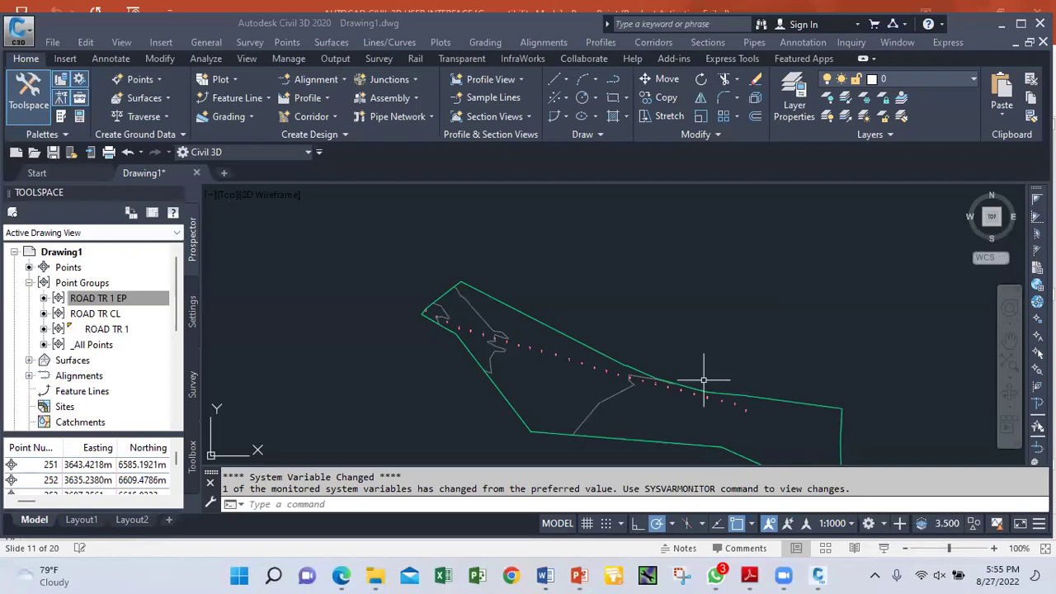
# Open the point group properties of a centreline point near the northwest end of the surface
pyautogui.scroll(5, 470, 326)
pyautogui.scroll(4, 440, 338)
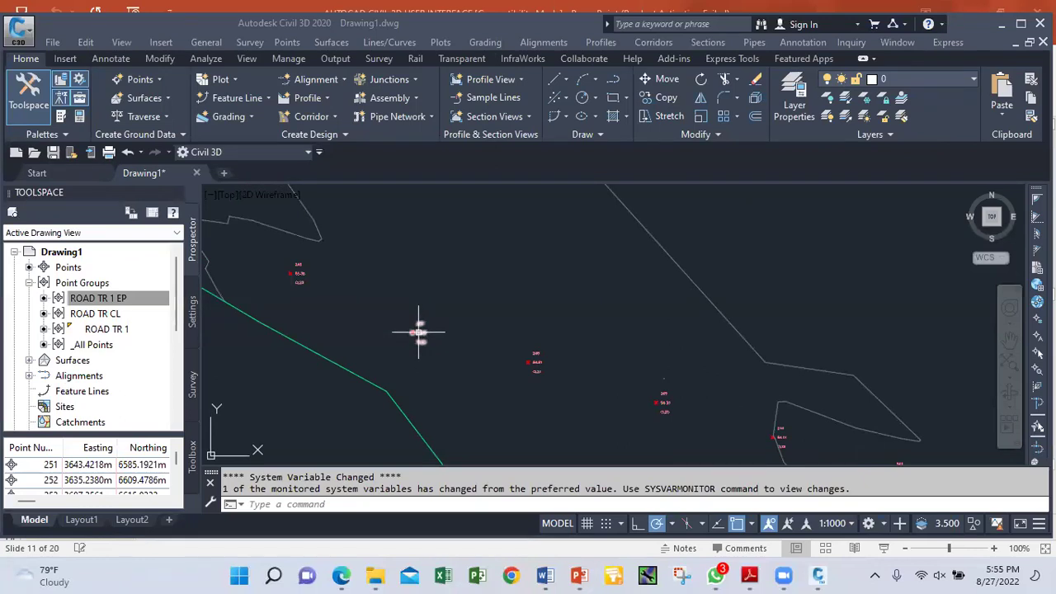
pyautogui.click(418, 330)
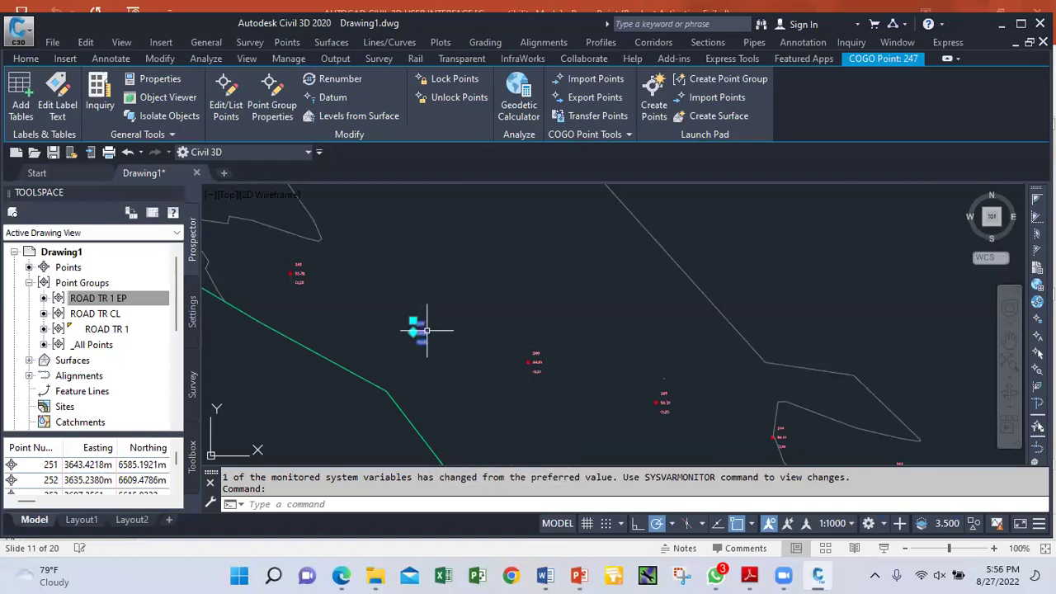
pyautogui.rightClick(390, 256)
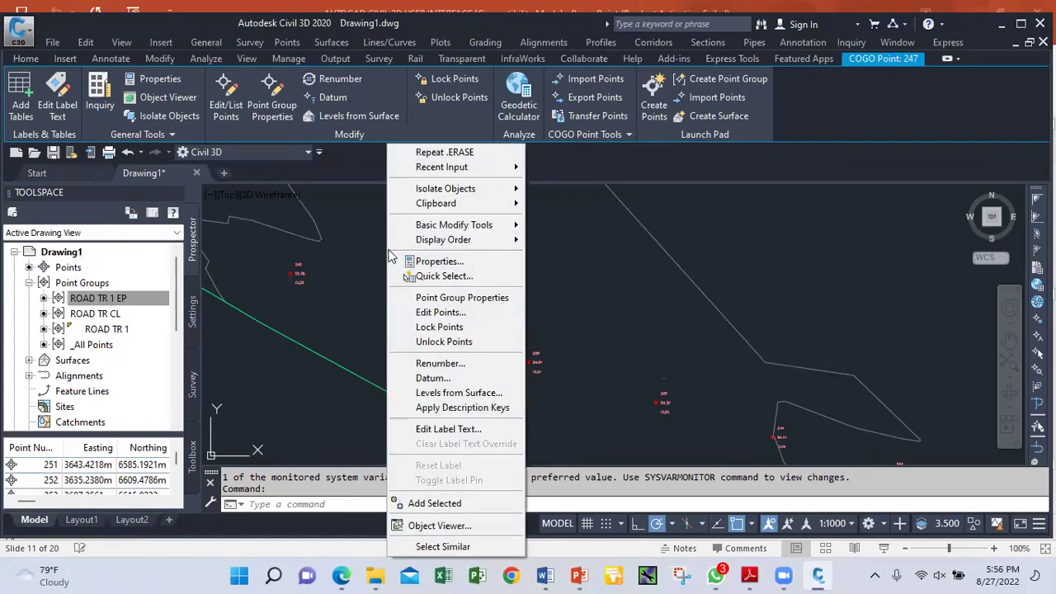
pyautogui.click(453, 298)
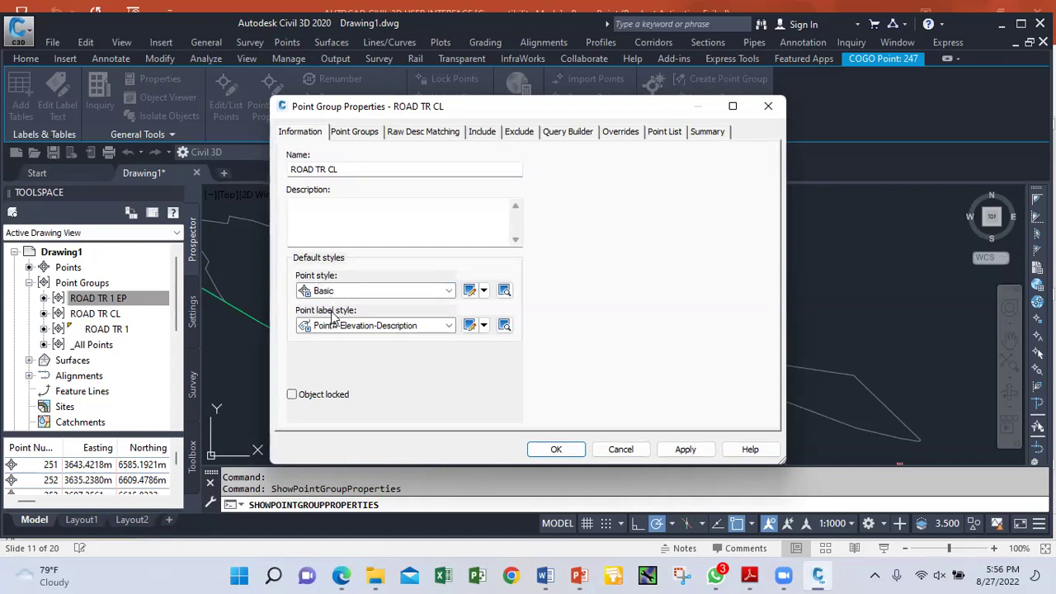
# Edit the Basic point style of the ROAD TR CL group, setting its marker size to 1 mm
pyautogui.click(486, 292)
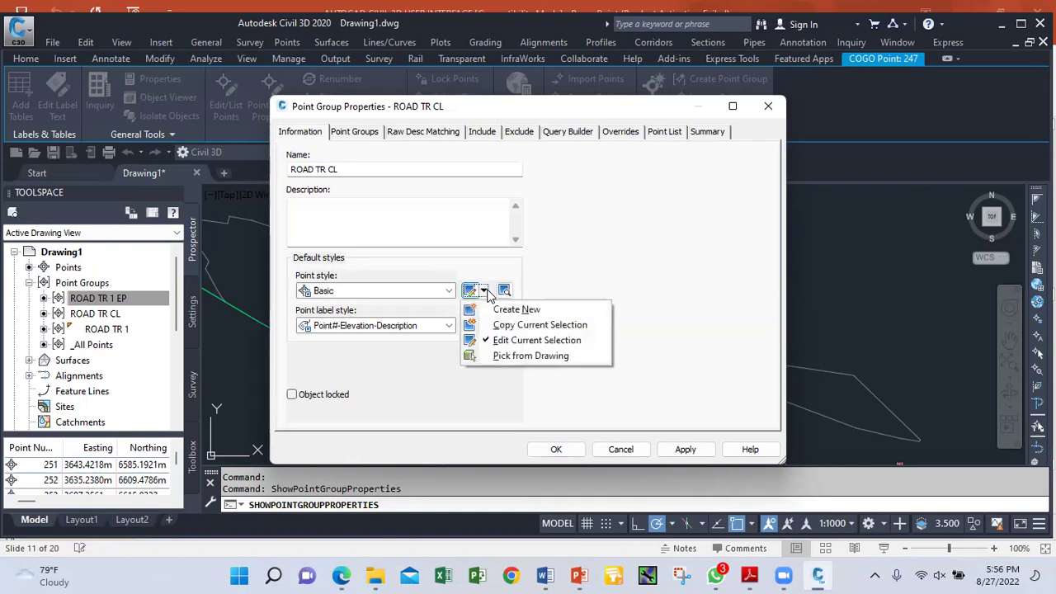
pyautogui.click(512, 341)
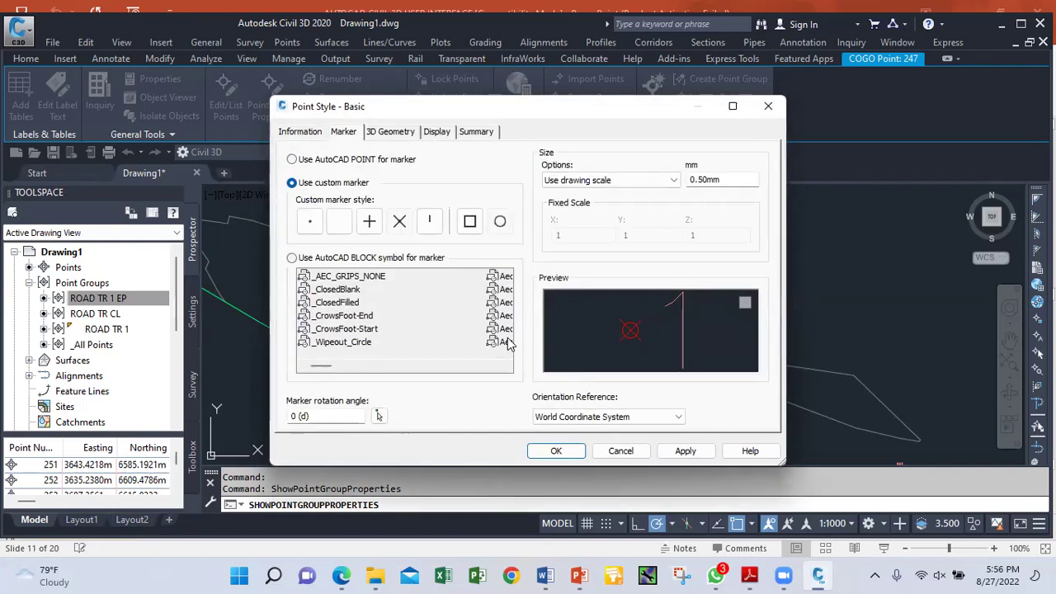
pyautogui.click(302, 135)
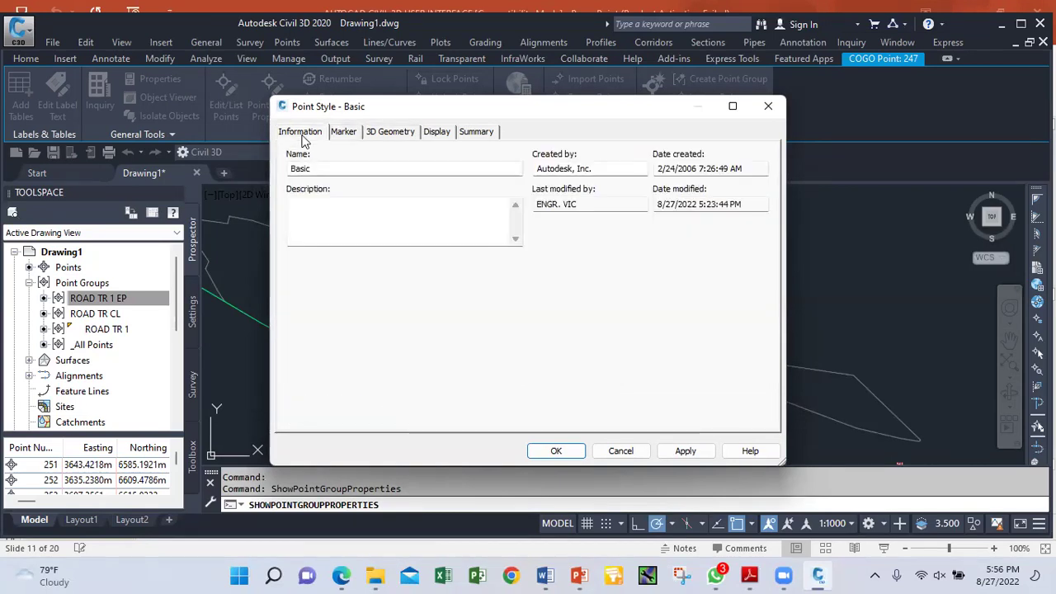
pyautogui.click(346, 134)
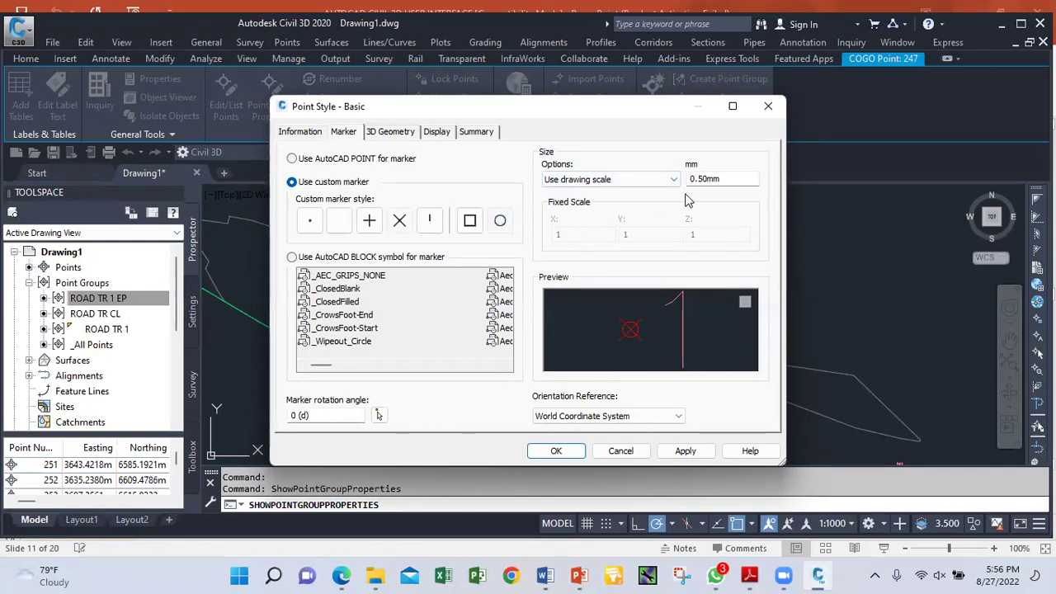
pyautogui.moveTo(734, 178); pyautogui.dragTo(624, 161)
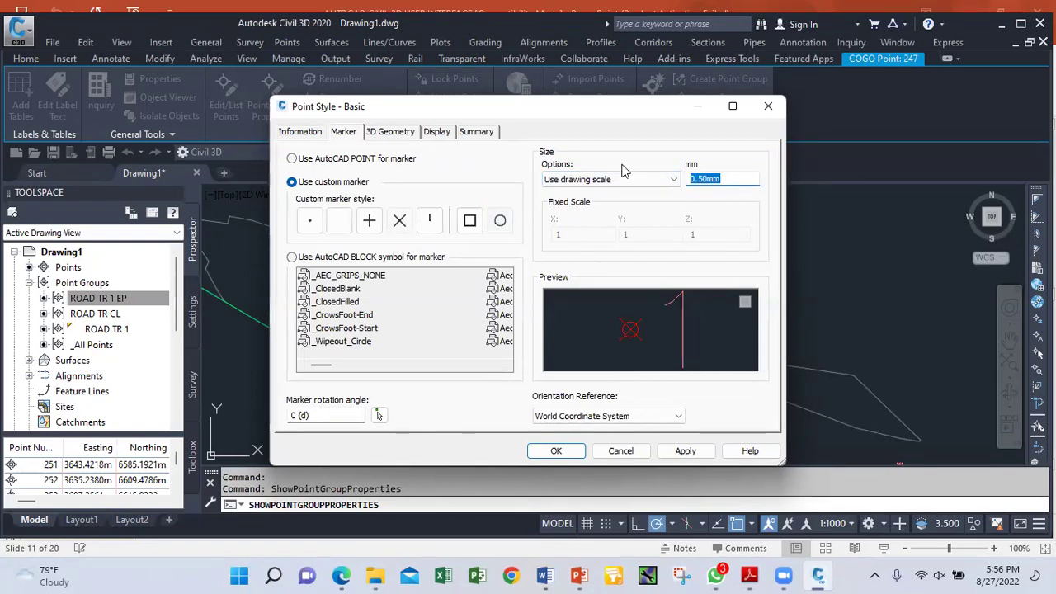
pyautogui.write('1')
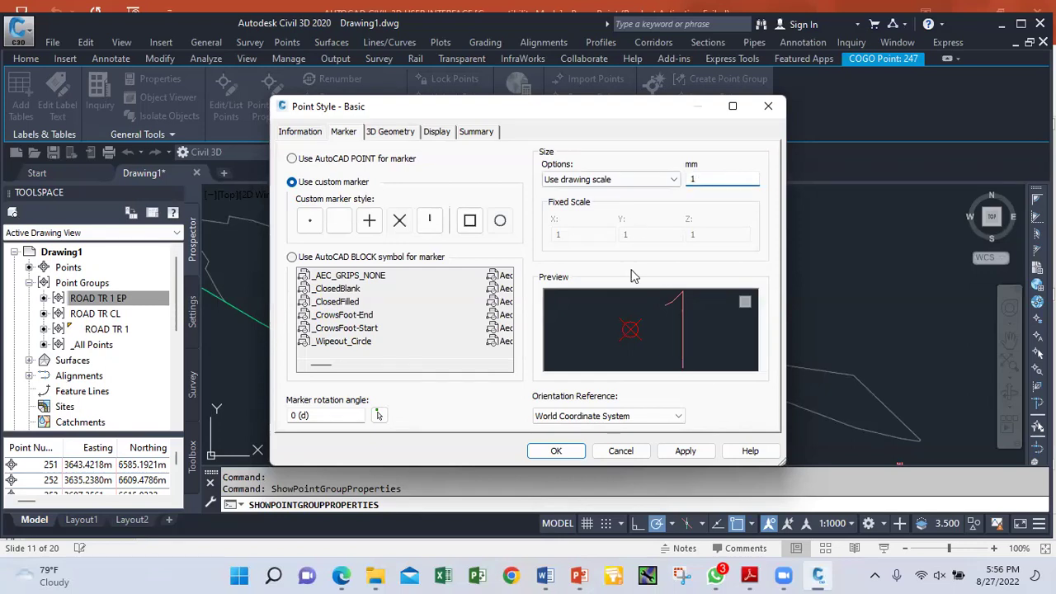
pyautogui.click(688, 452)
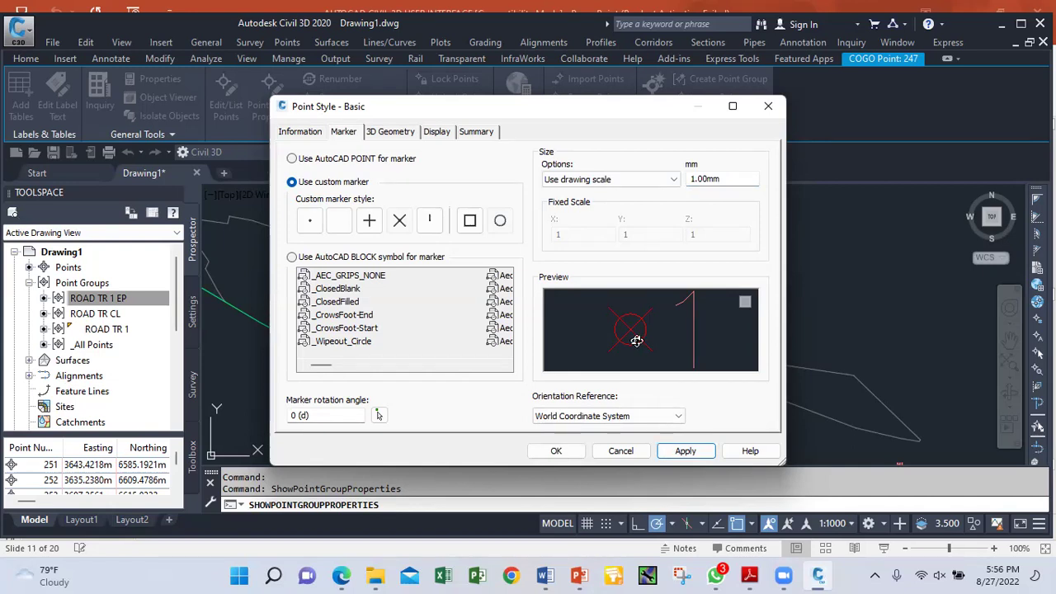
pyautogui.click(564, 451)
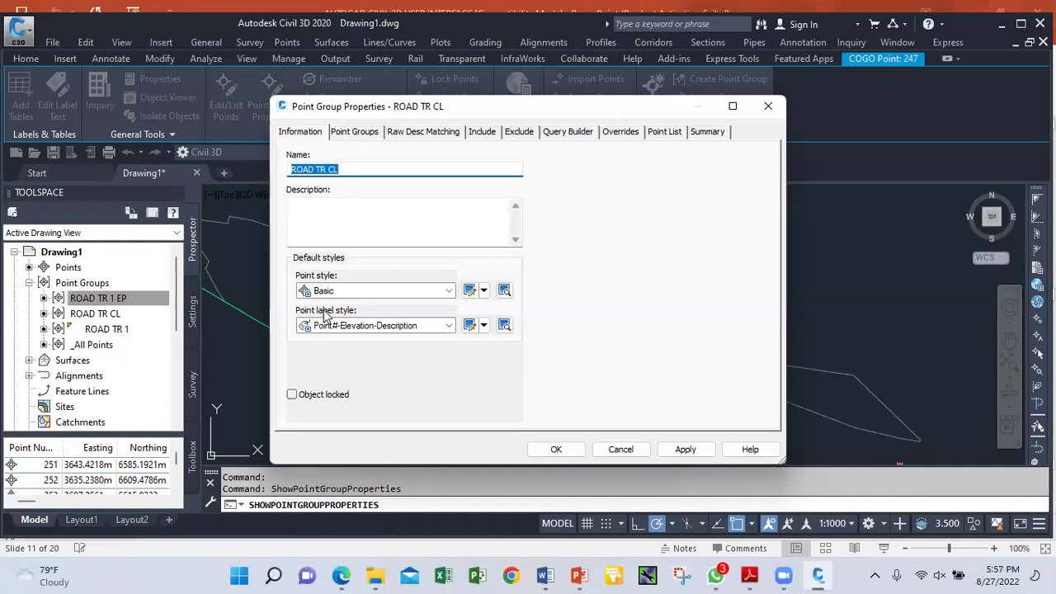
# In the Point#-Elevation-Description label style, set the Point Description component to 1 mm text height and green colour
pyautogui.click(470, 326)
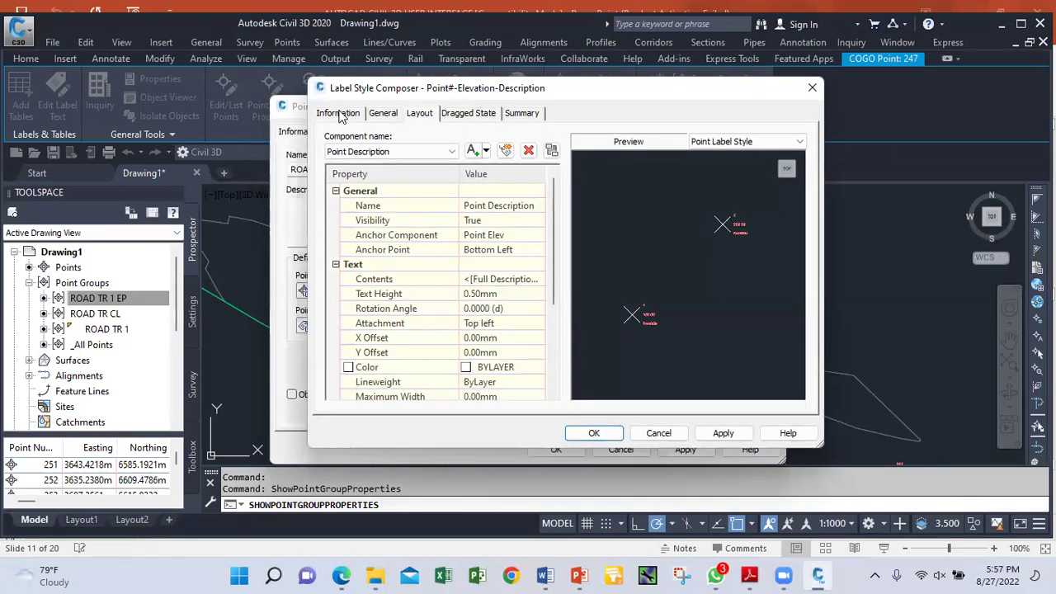
pyautogui.click(338, 114)
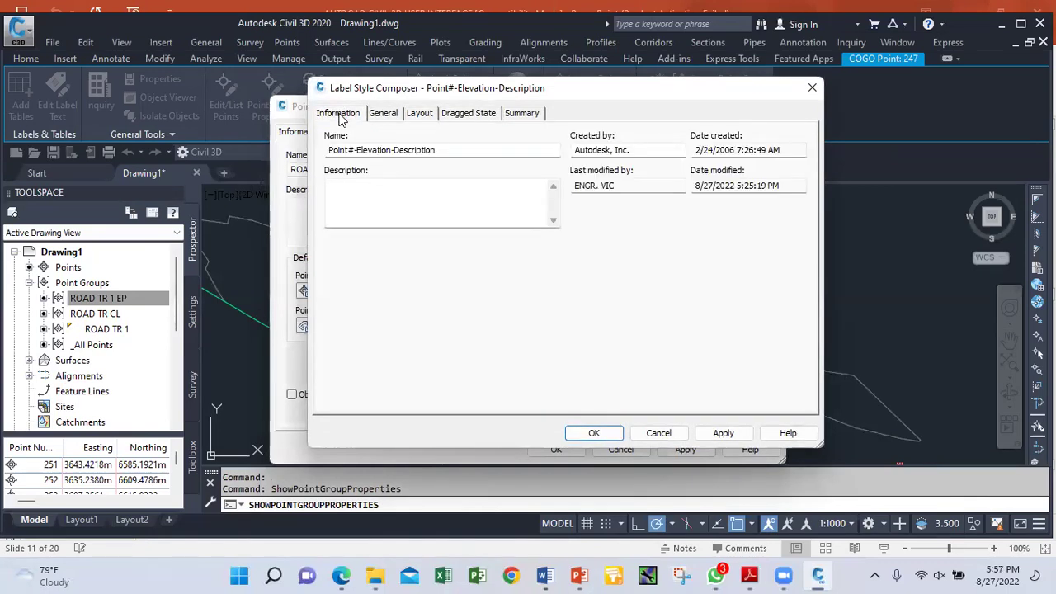
pyautogui.click(421, 114)
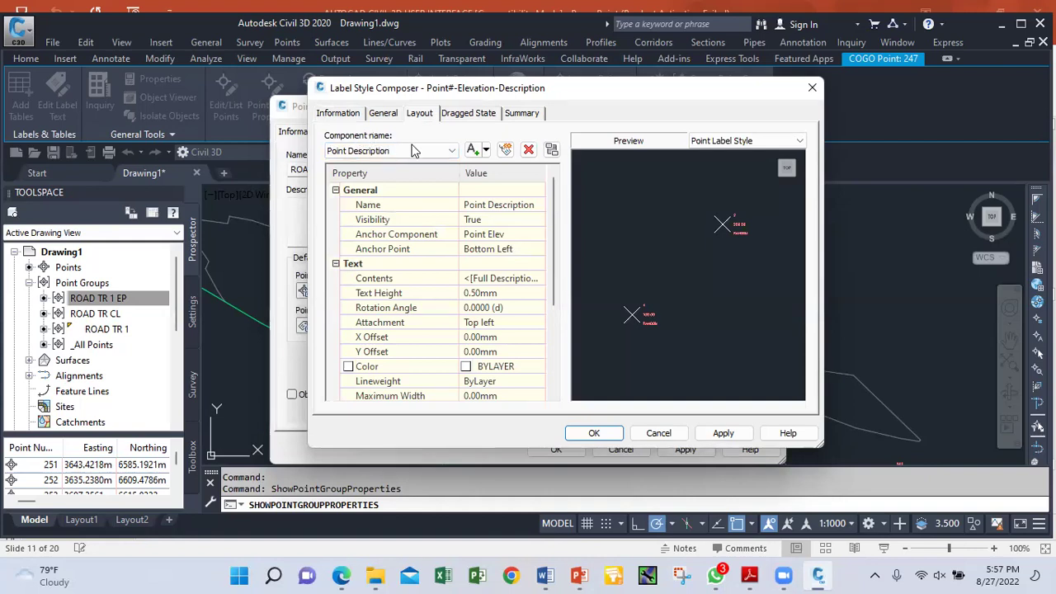
pyautogui.click(437, 152)
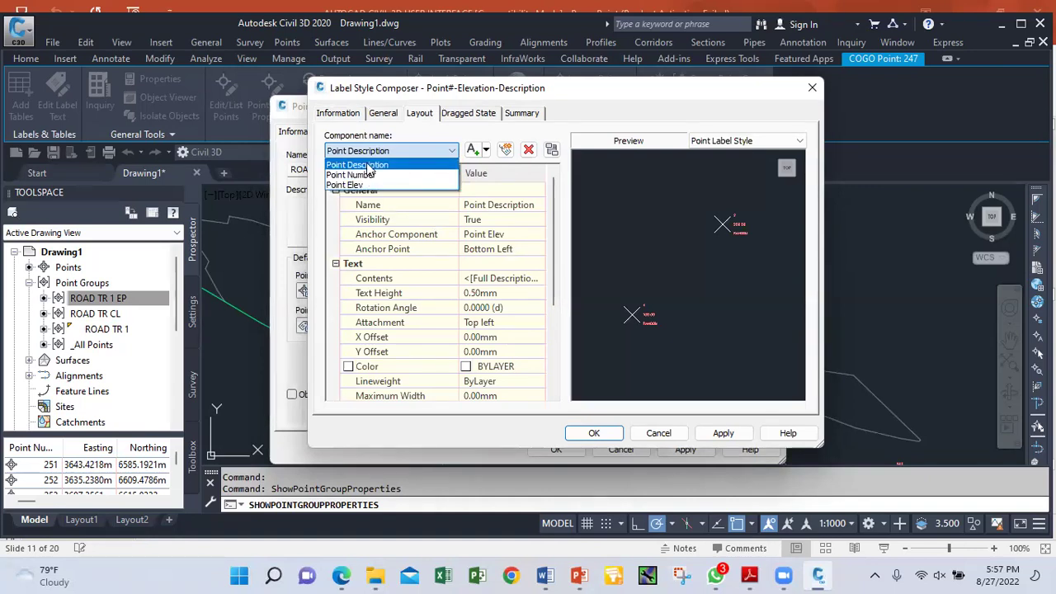
pyautogui.click(368, 165)
pyautogui.click(492, 293)
pyautogui.doubleClick(493, 293)
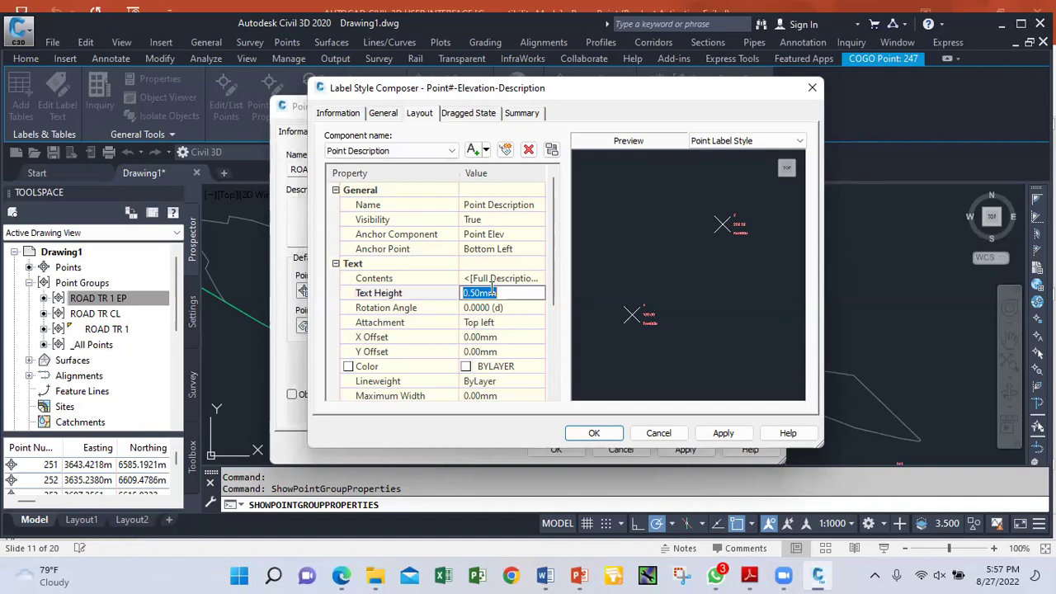
pyautogui.write('1')
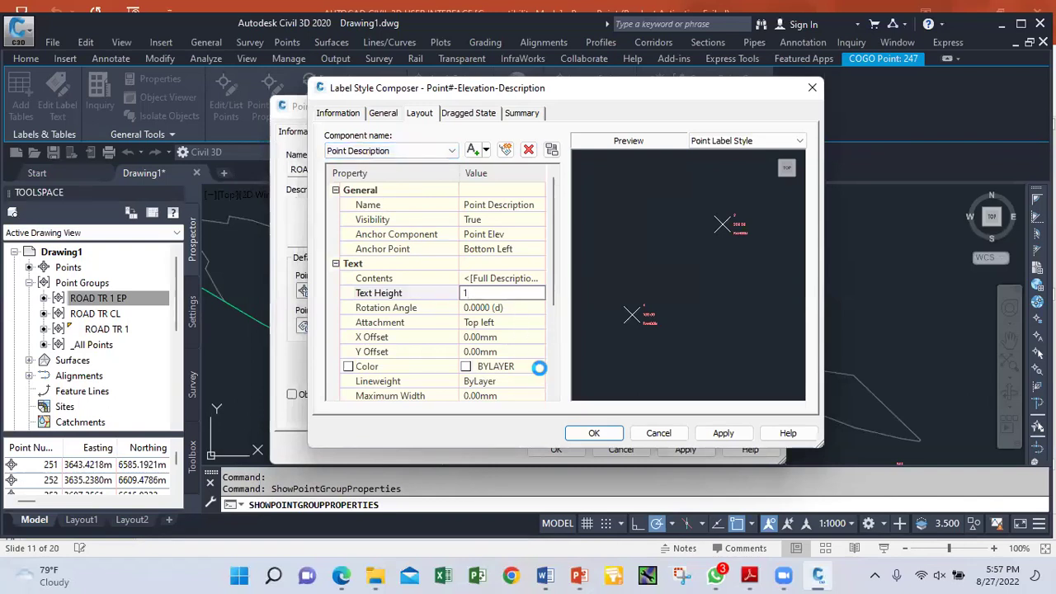
pyautogui.click(538, 368)
pyautogui.click(538, 368)
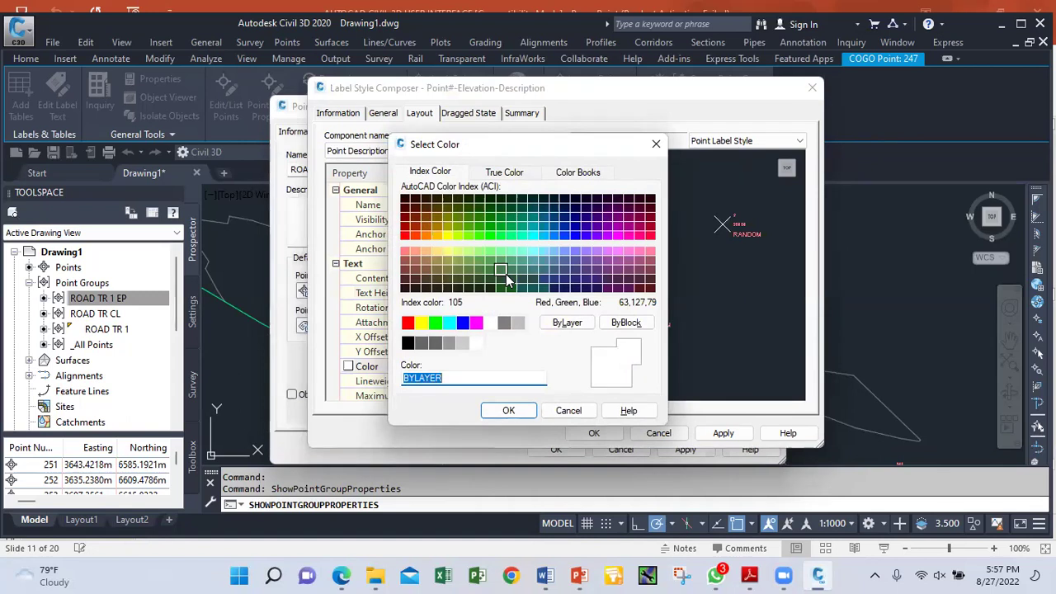
pyautogui.click(435, 323)
pyautogui.click(509, 411)
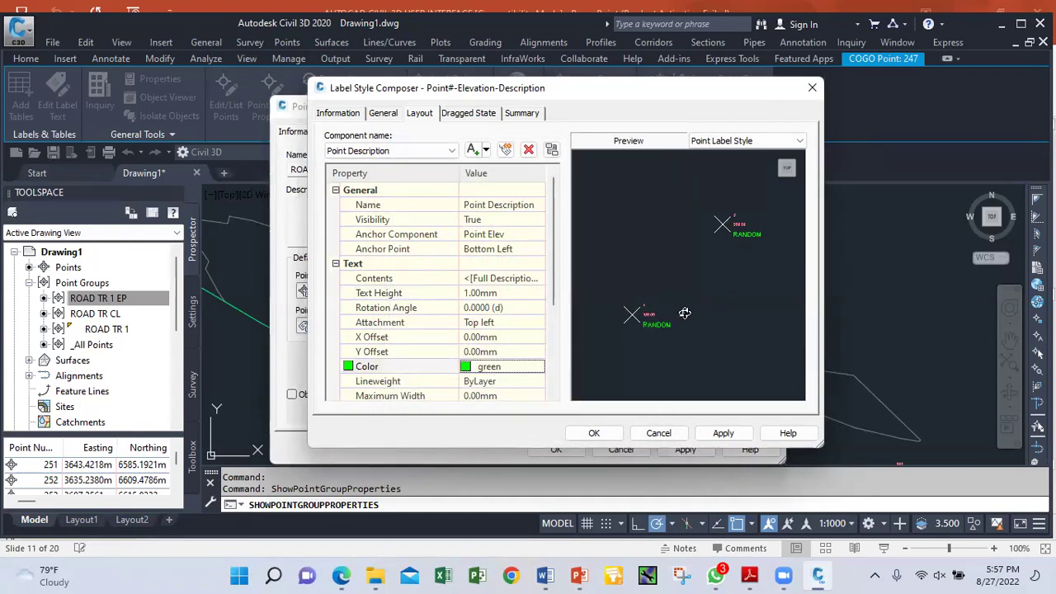
# Set the colour of the label style's Point Number component to red
pyautogui.click(451, 152)
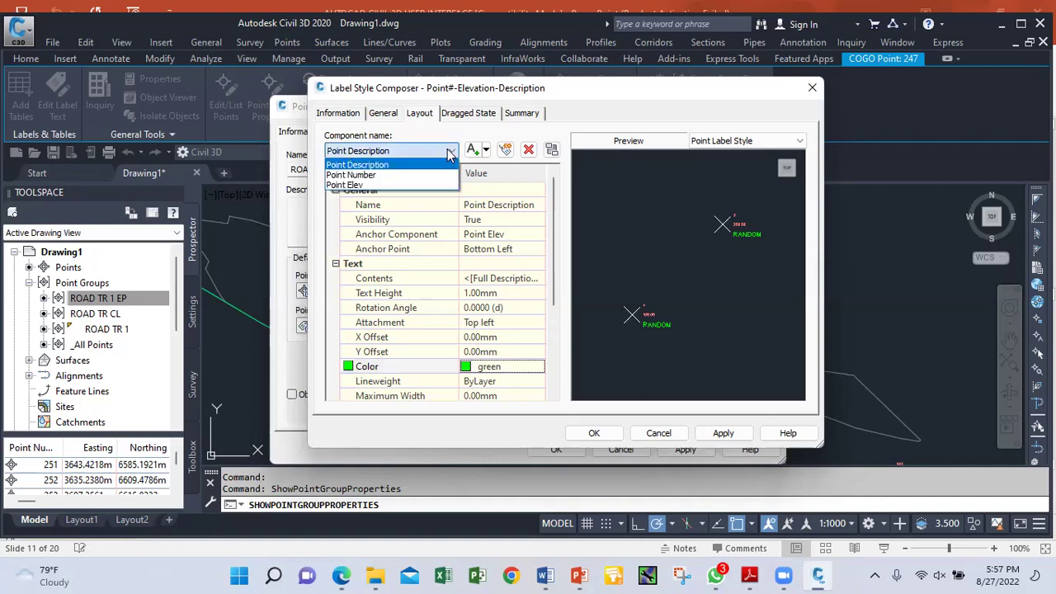
pyautogui.click(369, 176)
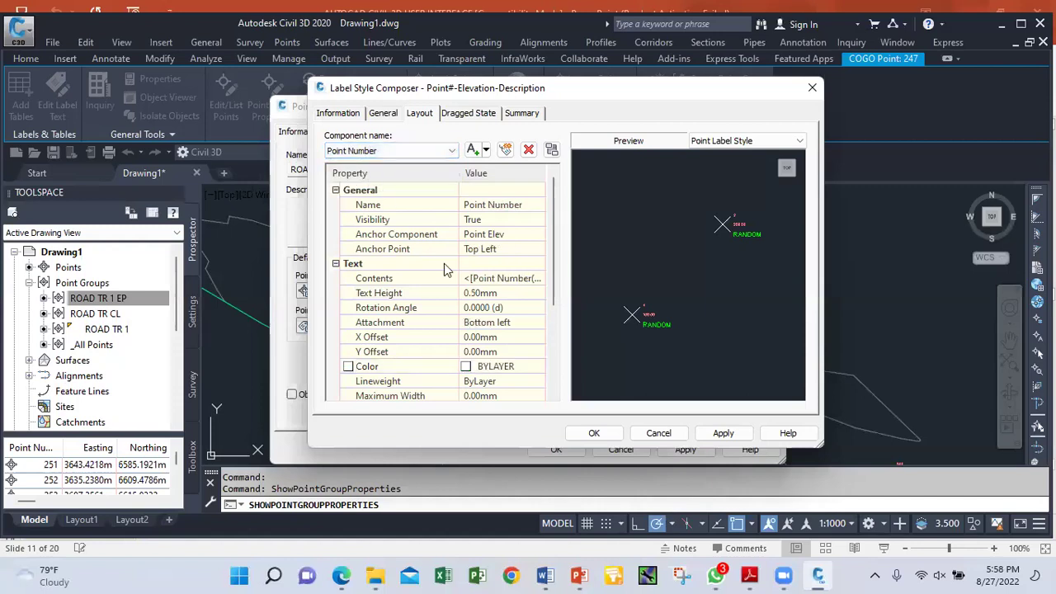
pyautogui.click(492, 293)
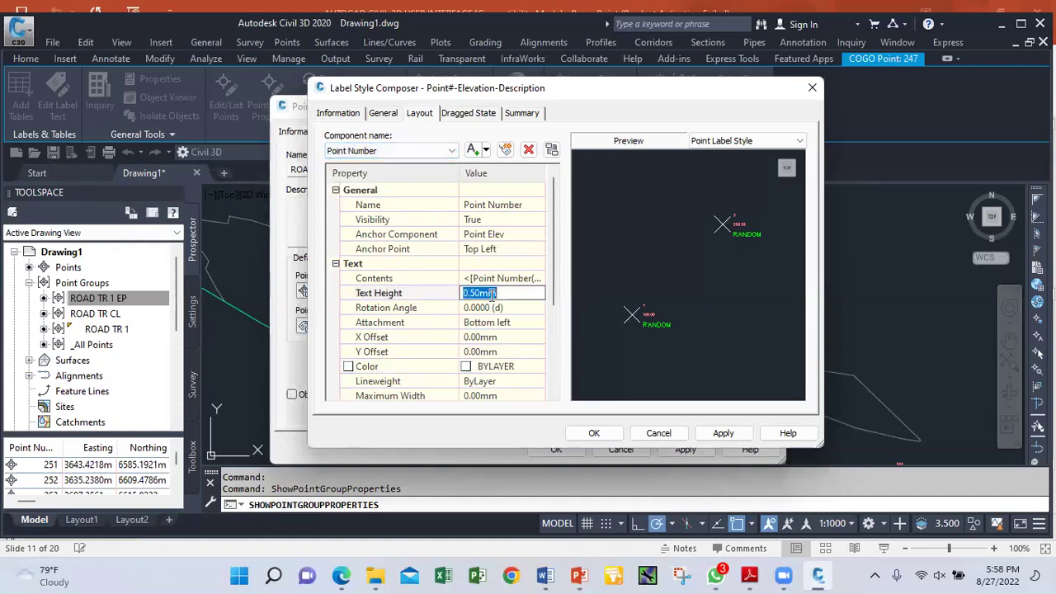
pyautogui.click(535, 368)
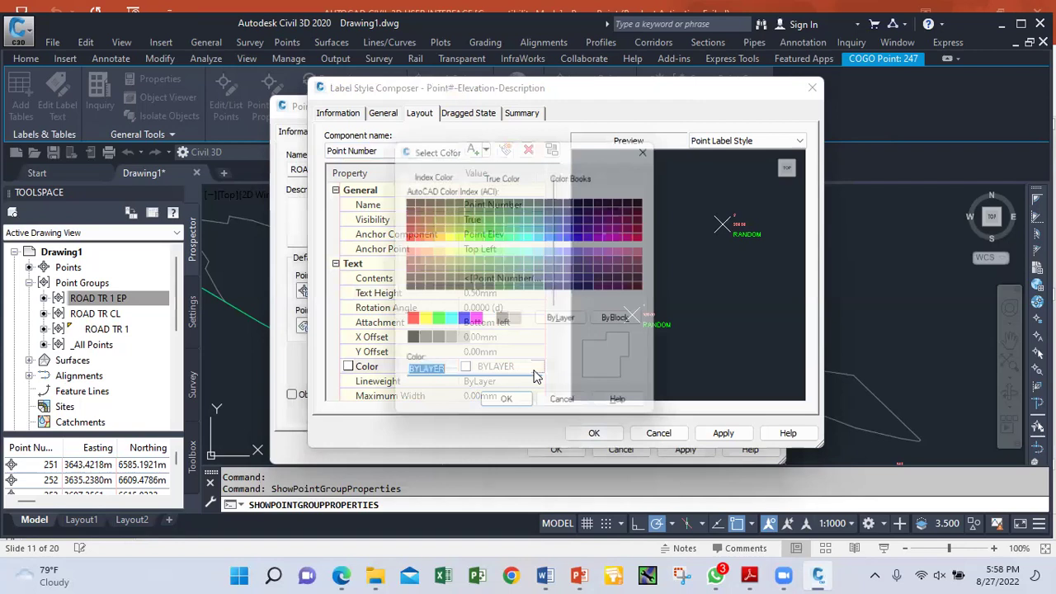
pyautogui.click(407, 323)
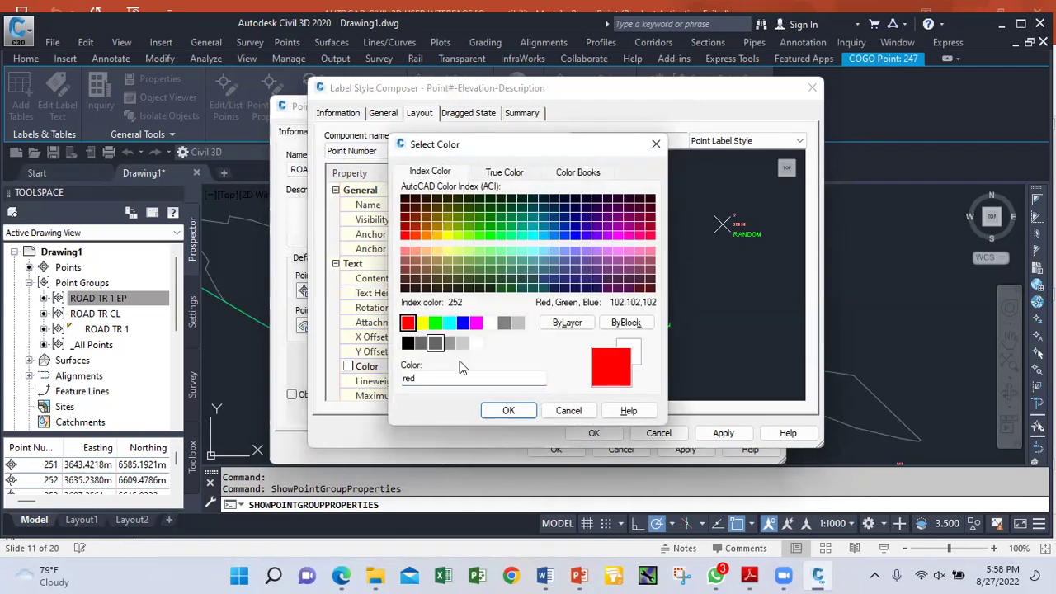
pyautogui.click(508, 410)
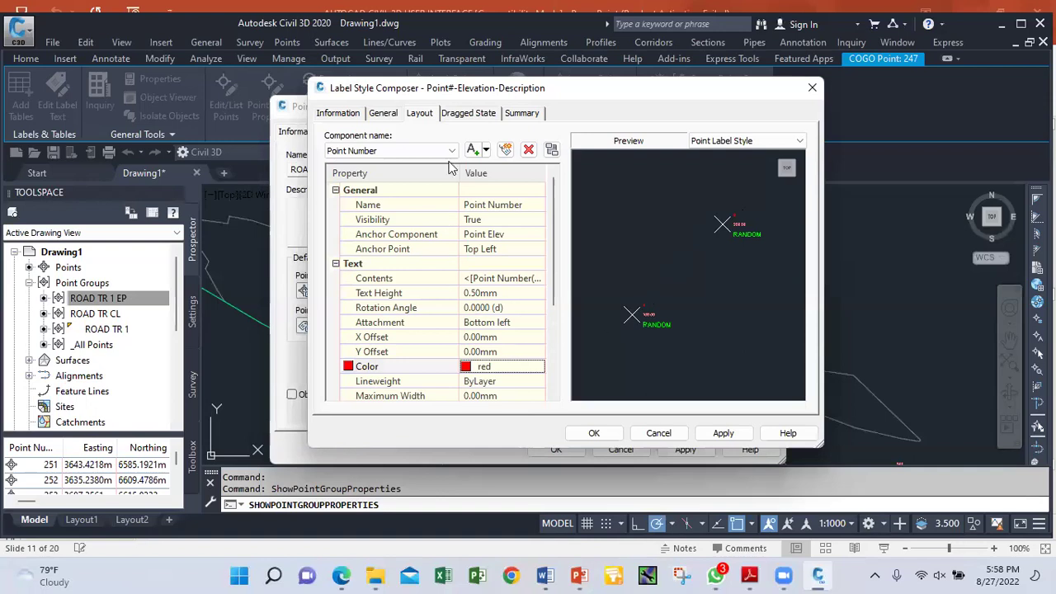
# Set the label style's Point Elev component to 2 mm text height and magenta colour
pyautogui.click(413, 151)
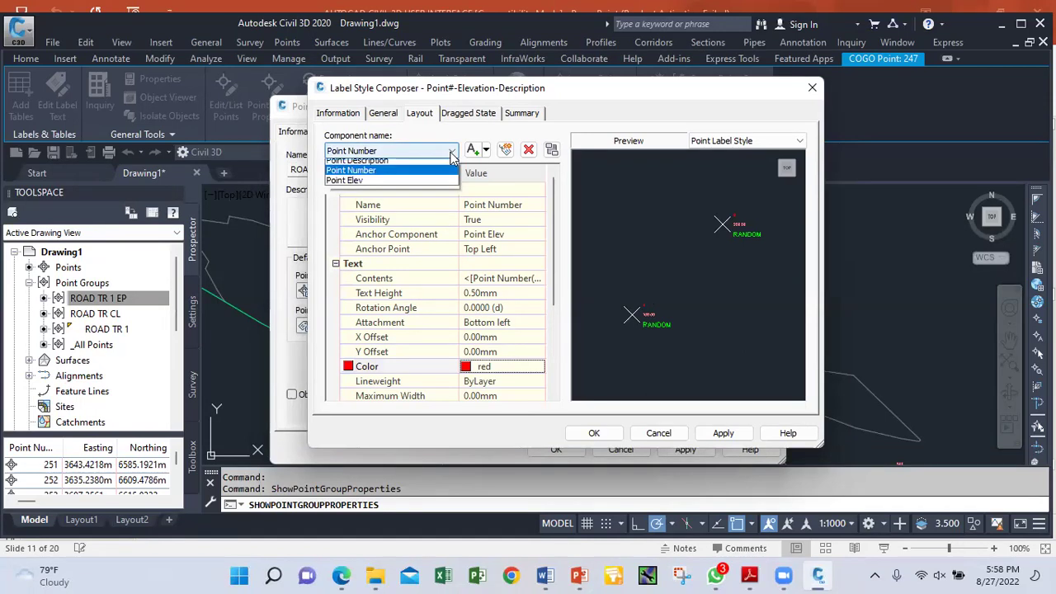
pyautogui.click(390, 185)
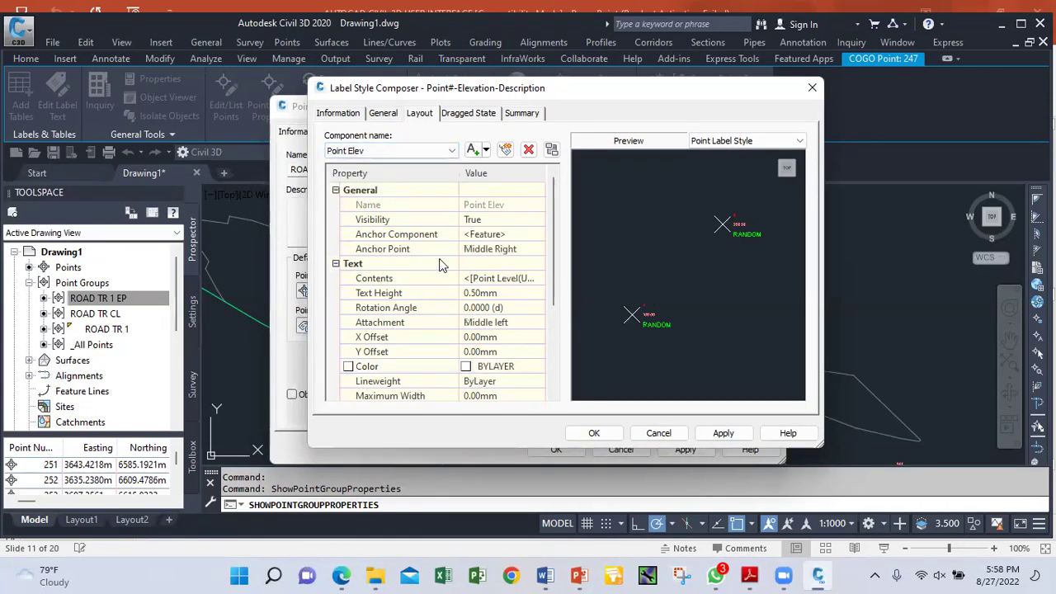
pyautogui.click(493, 293)
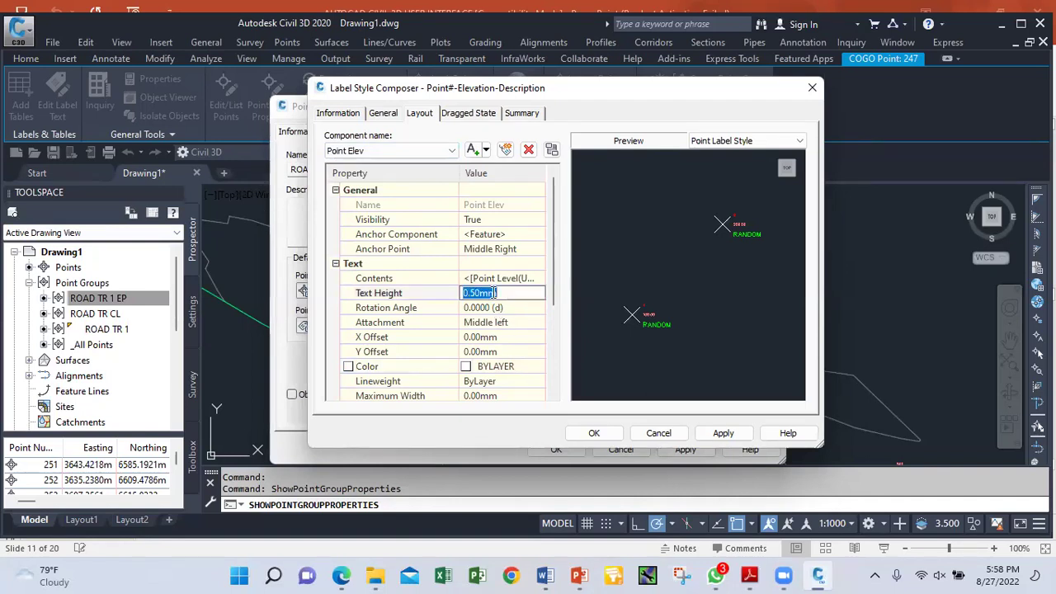
pyautogui.write('2')
pyautogui.press('Return')
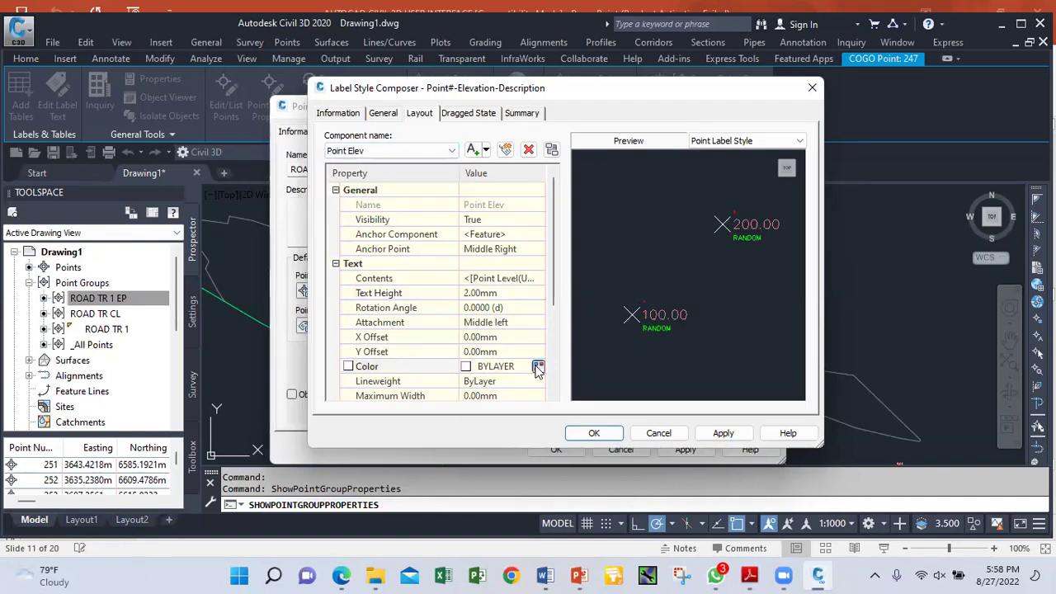
pyautogui.click(537, 369)
pyautogui.click(490, 323)
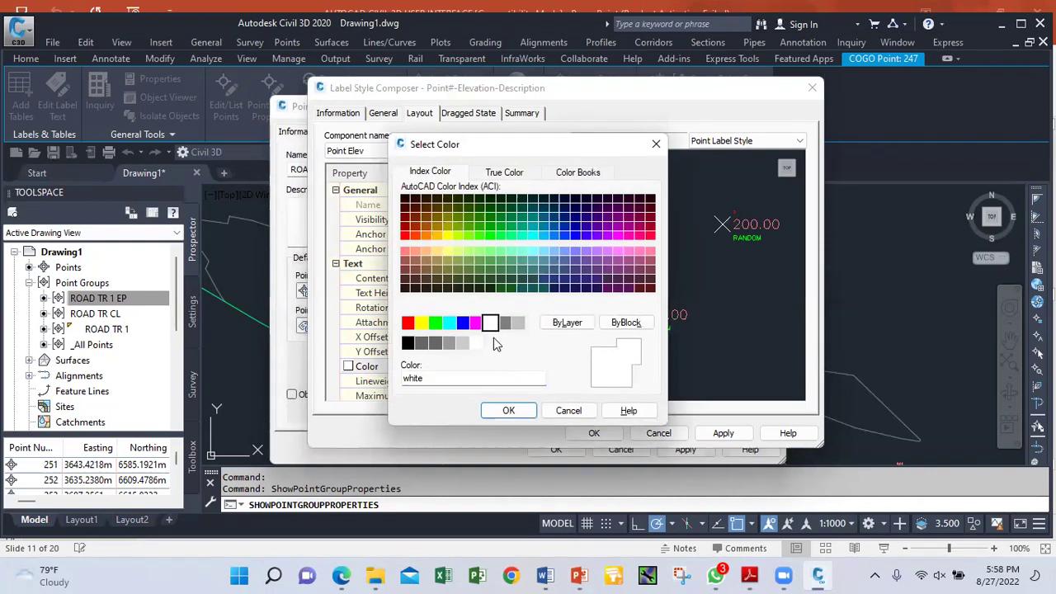
pyautogui.click(476, 323)
pyautogui.click(509, 410)
# Apply the label style and ROAD TR CL group changes, and check the centreline point labels in the drawing
pyautogui.click(721, 433)
pyautogui.click(595, 433)
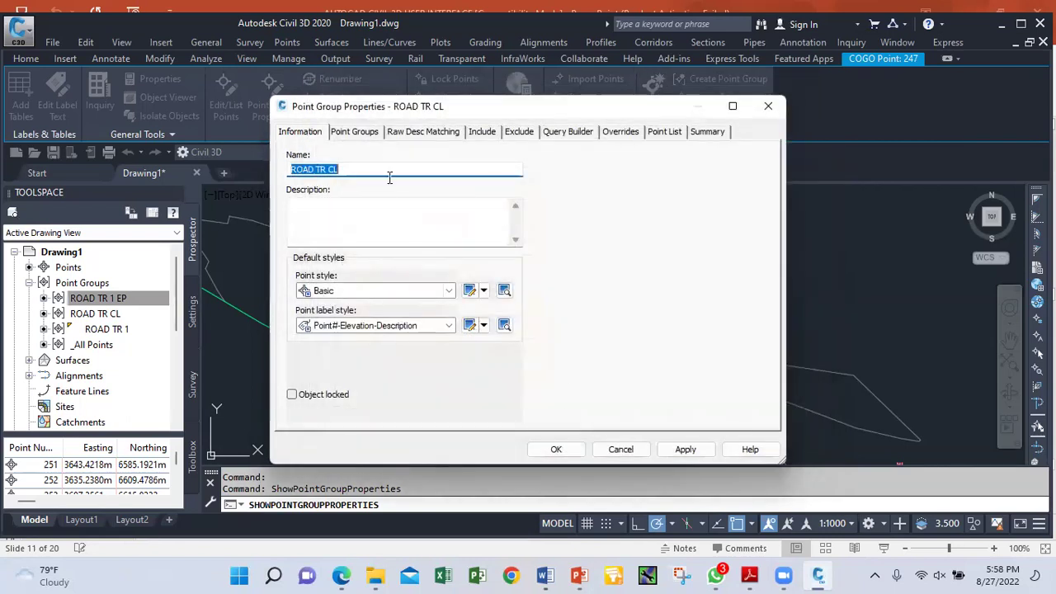
pyautogui.click(680, 451)
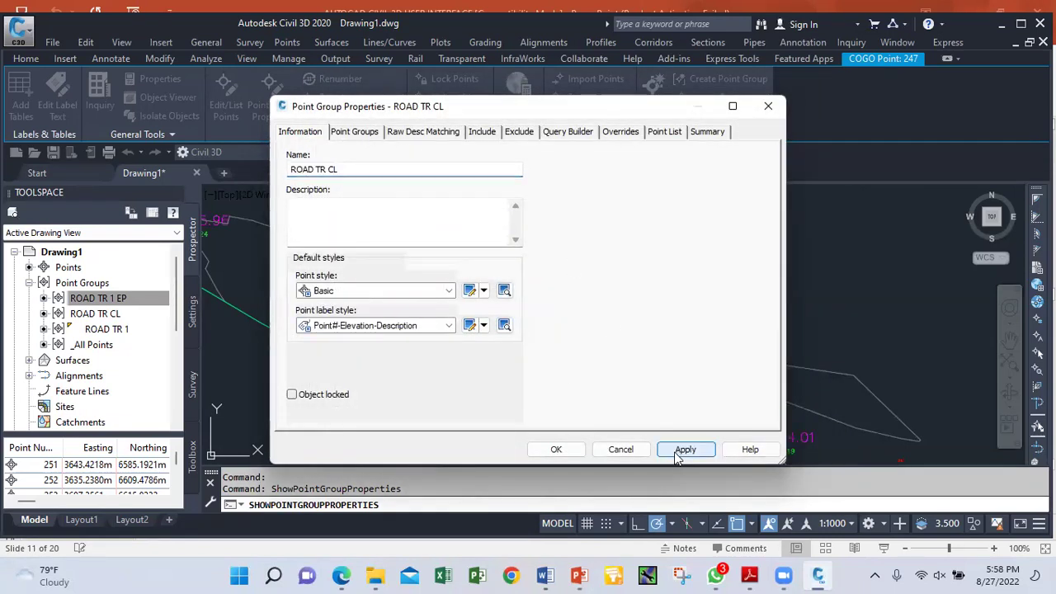
pyautogui.click(557, 449)
pyautogui.scroll(-5, 462, 264)
pyautogui.scroll(8, 589, 332)
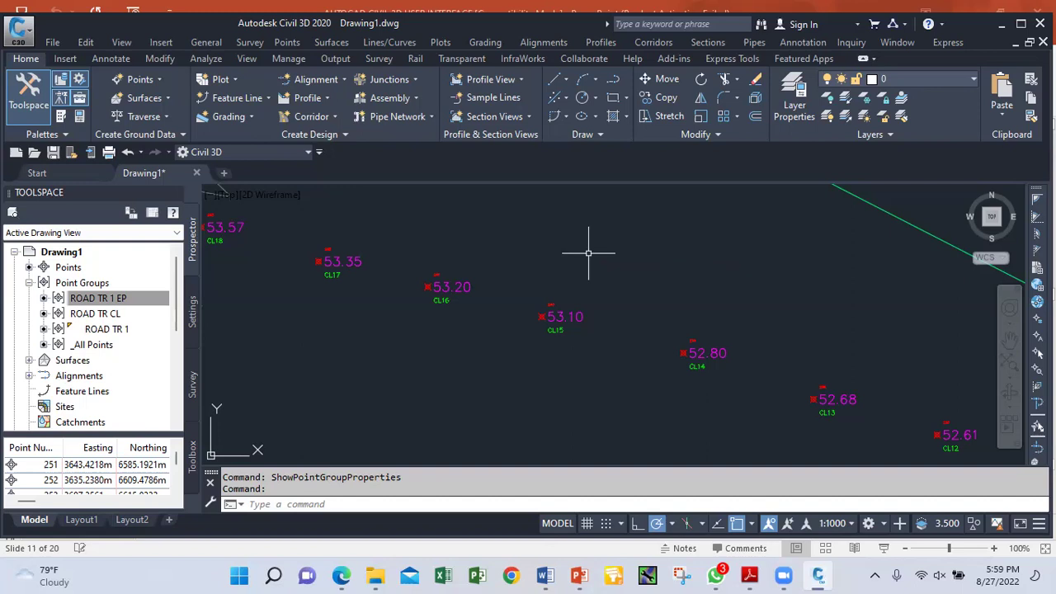
# Draw connected lines from centreline point CL25 through CL24 and CL23 to CL22
pyautogui.scroll(-5, 589, 253)
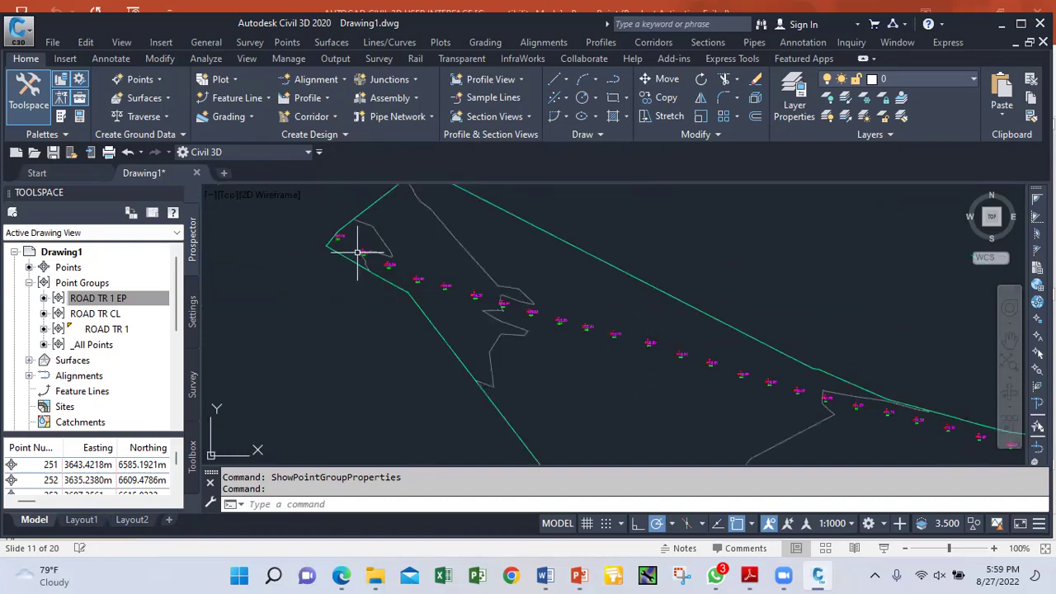
pyautogui.scroll(2, 354, 248)
pyautogui.click(567, 80)
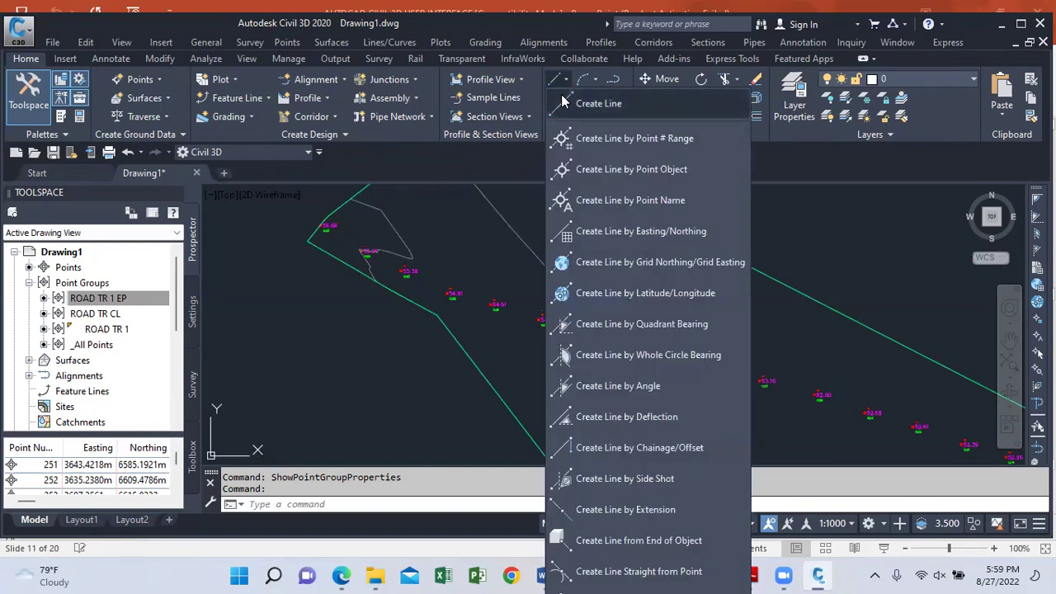
pyautogui.click(608, 102)
pyautogui.scroll(1, 323, 224)
pyautogui.scroll(3, 324, 224)
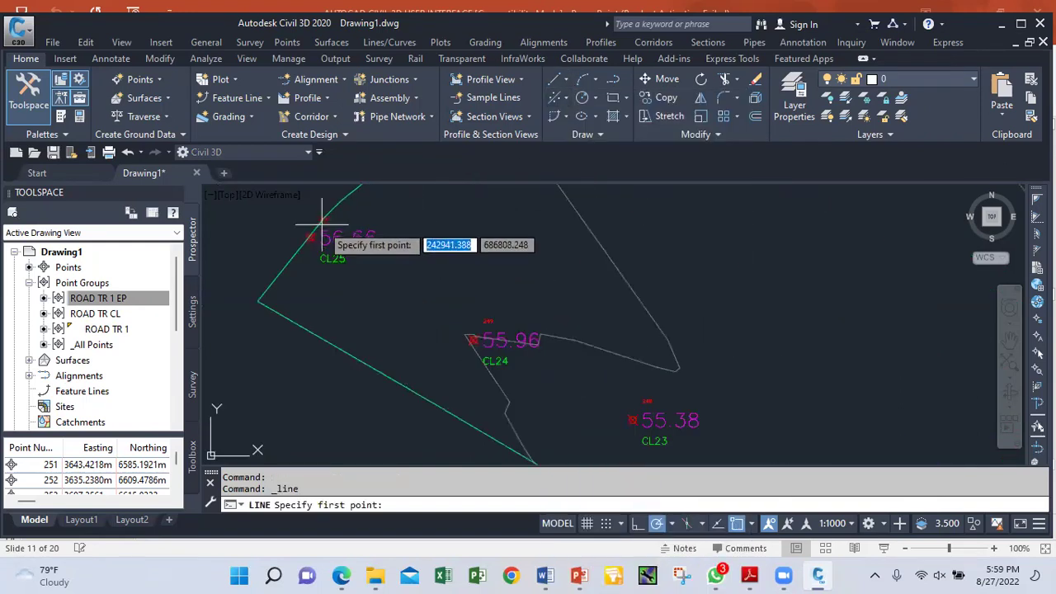
pyautogui.click(291, 257)
pyautogui.scroll(-5, 339, 281)
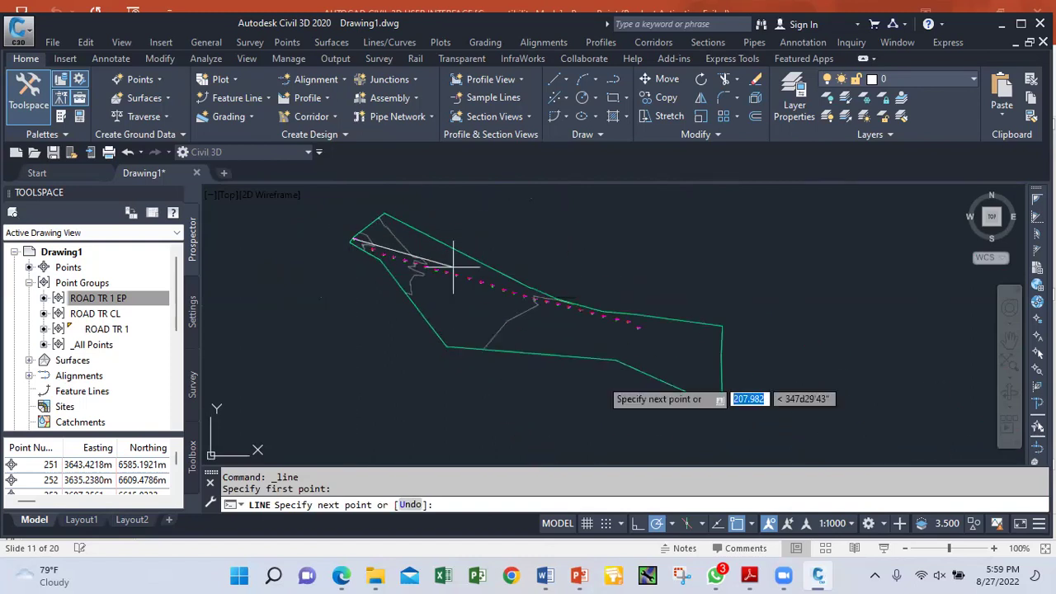
pyautogui.scroll(3, 756, 440)
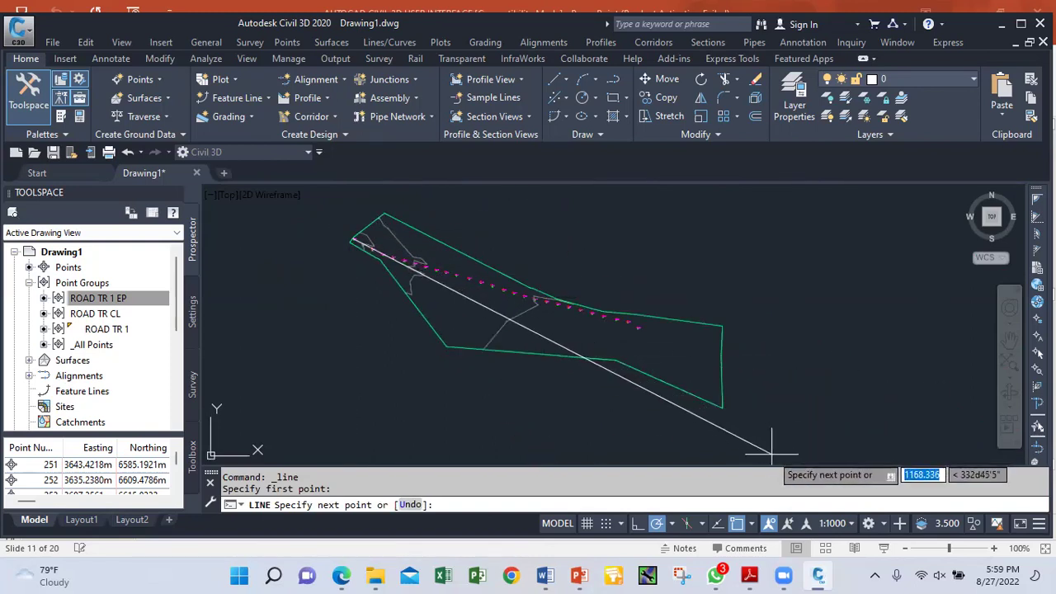
pyautogui.scroll(-3, 772, 446)
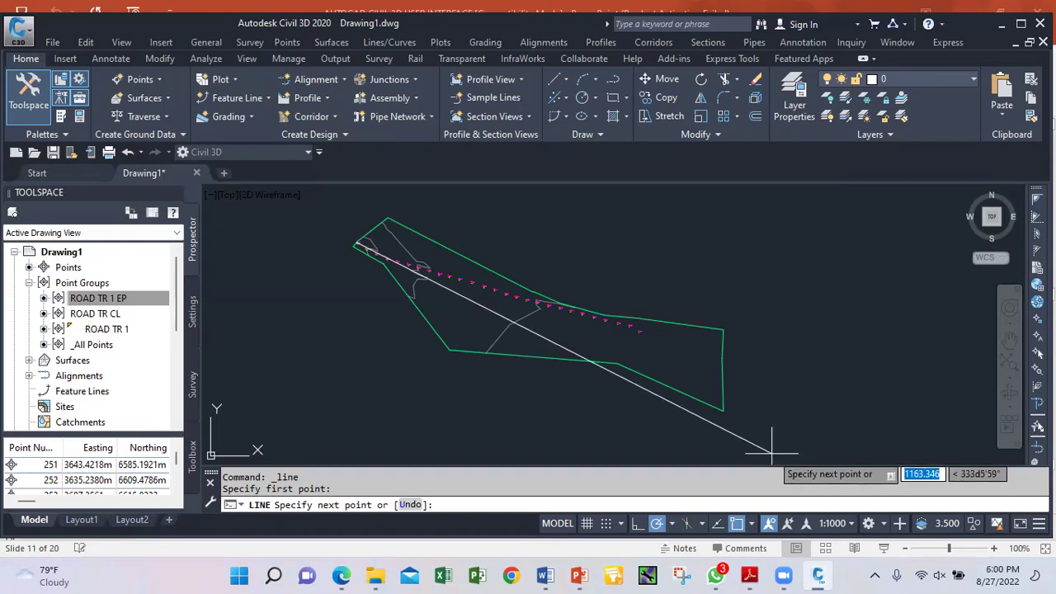
pyautogui.scroll(8, 380, 264)
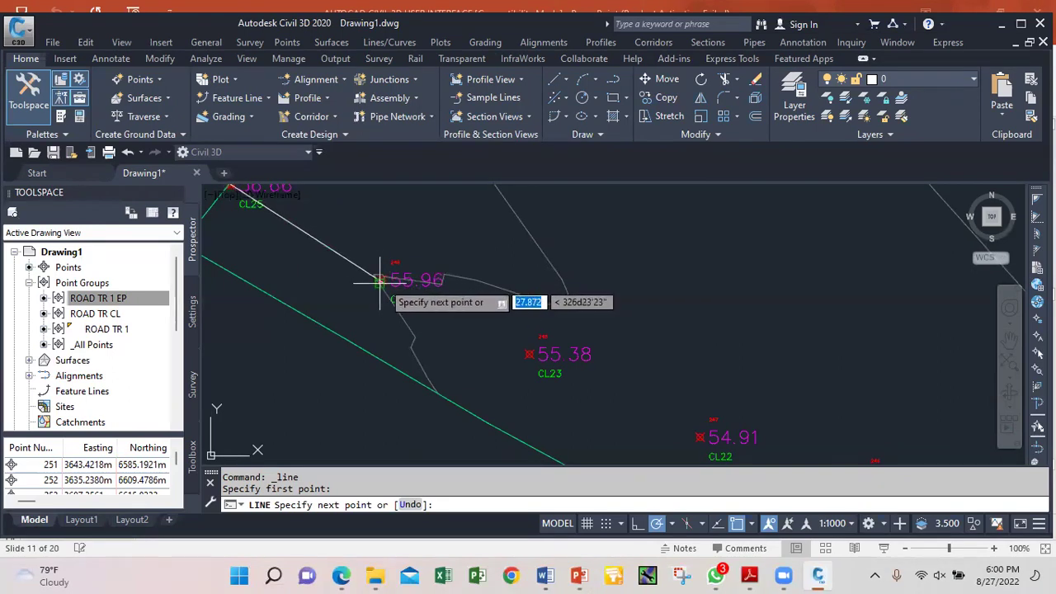
pyautogui.click(382, 279)
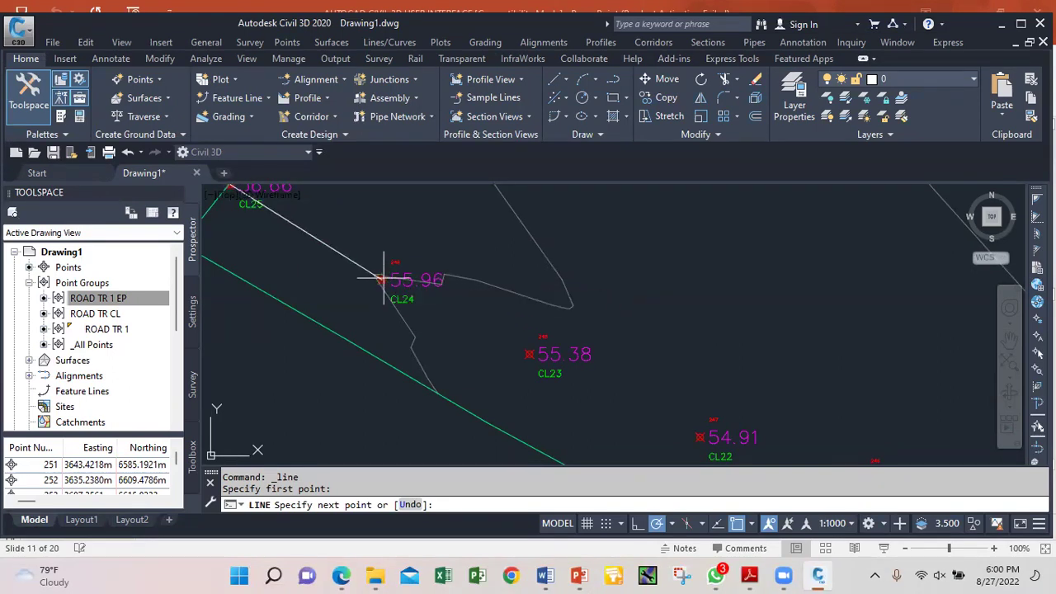
pyautogui.click(529, 354)
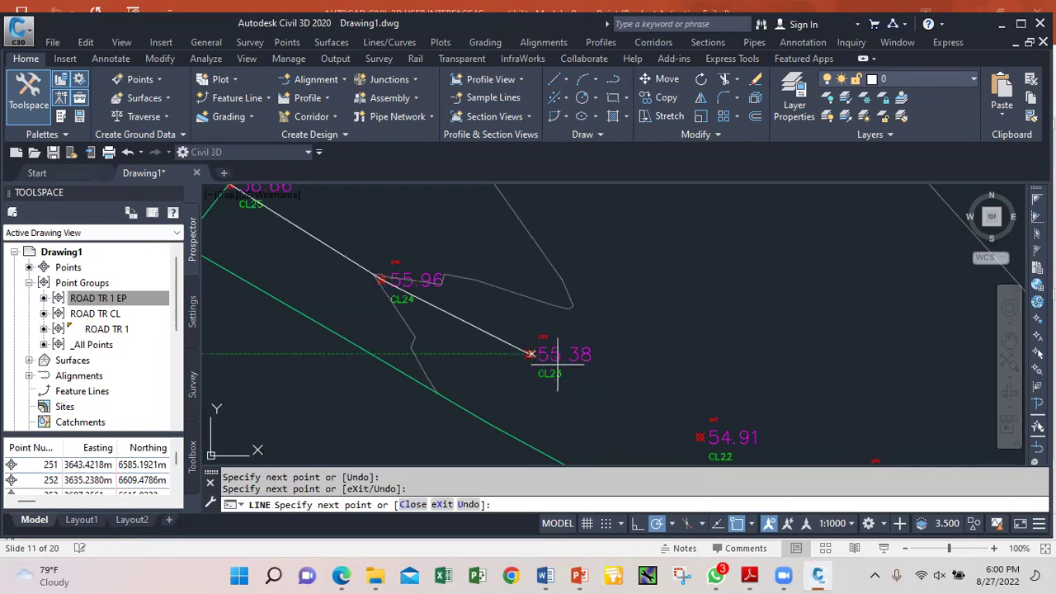
pyautogui.click(700, 437)
# Continue the line through centreline points CL21, CL20 and CL19 to CL18
pyautogui.scroll(-2, 446, 279)
pyautogui.scroll(2, 585, 354)
pyautogui.moveTo(585, 353); pyautogui.dragTo(465, 283, button='middle')
pyautogui.click(441, 260)
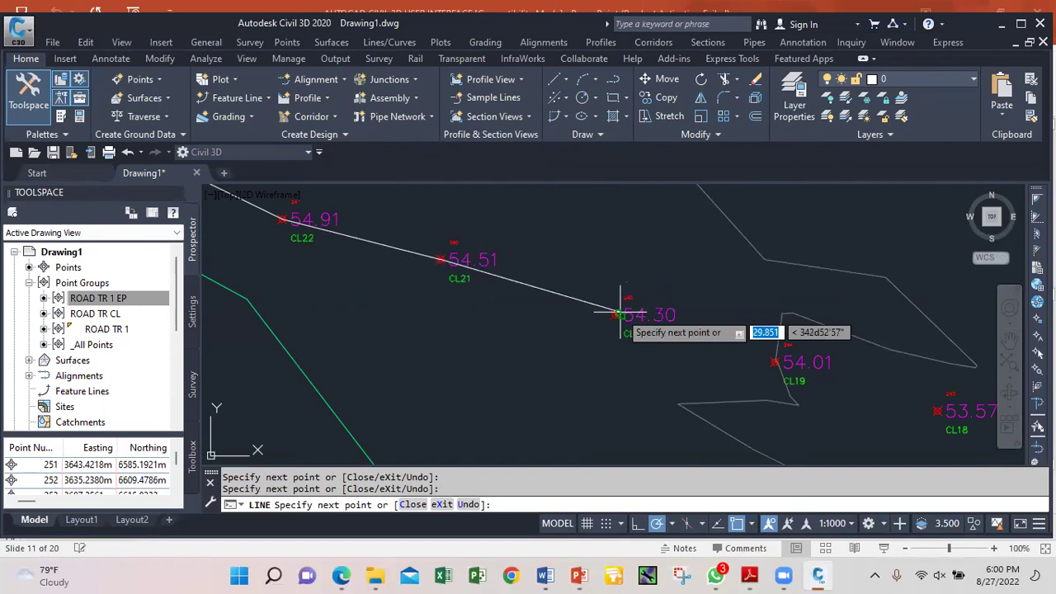
pyautogui.click(616, 313)
pyautogui.click(776, 362)
pyautogui.scroll(-1, 594, 342)
pyautogui.scroll(3, 748, 380)
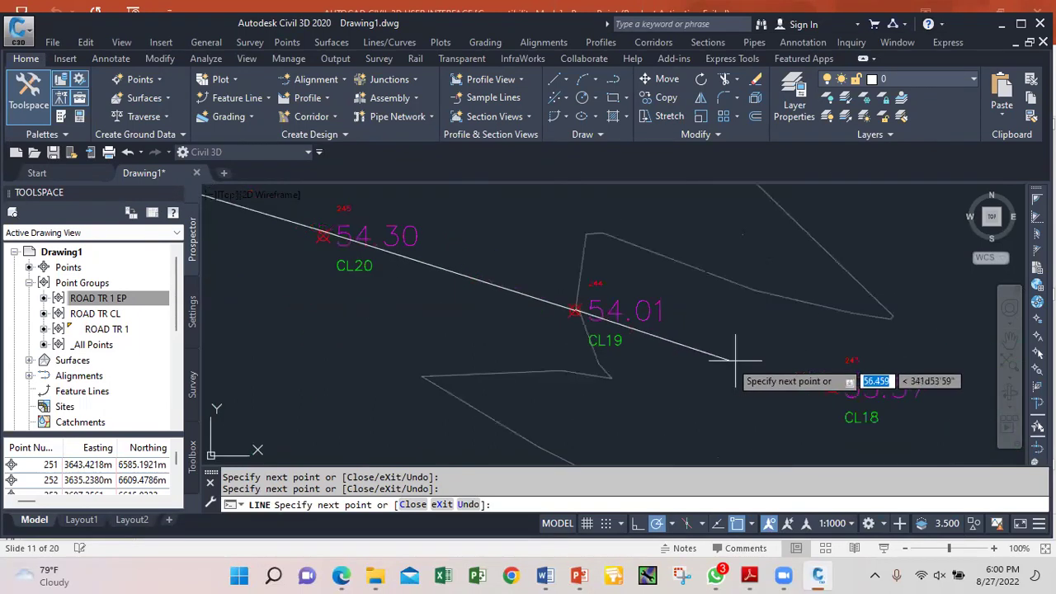
pyautogui.click(831, 387)
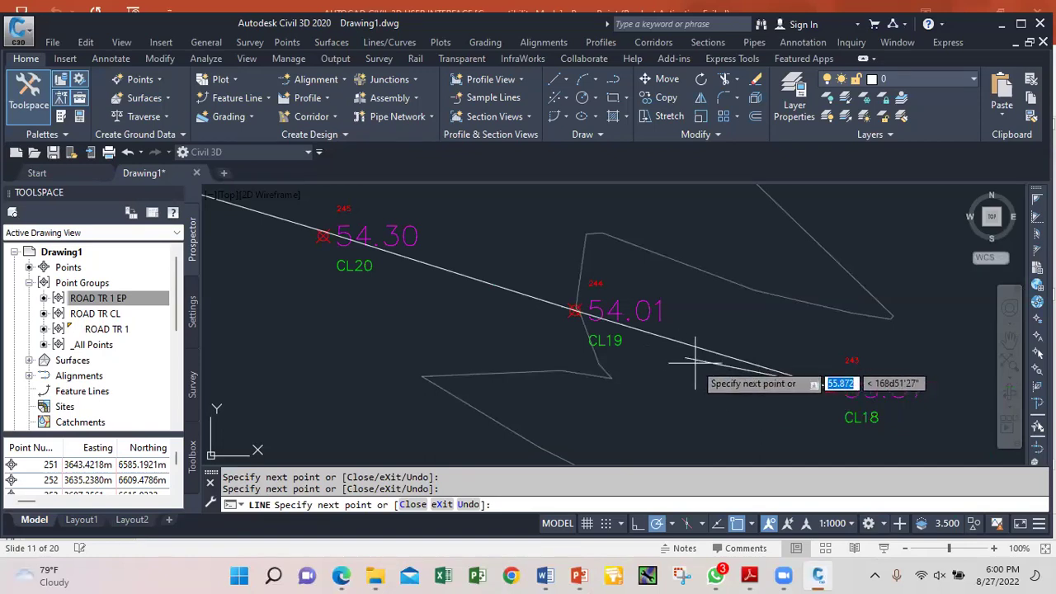
# Undo the drawn line segments one after another, back to the starting point at CL25
pyautogui.scroll(-3, 726, 395)
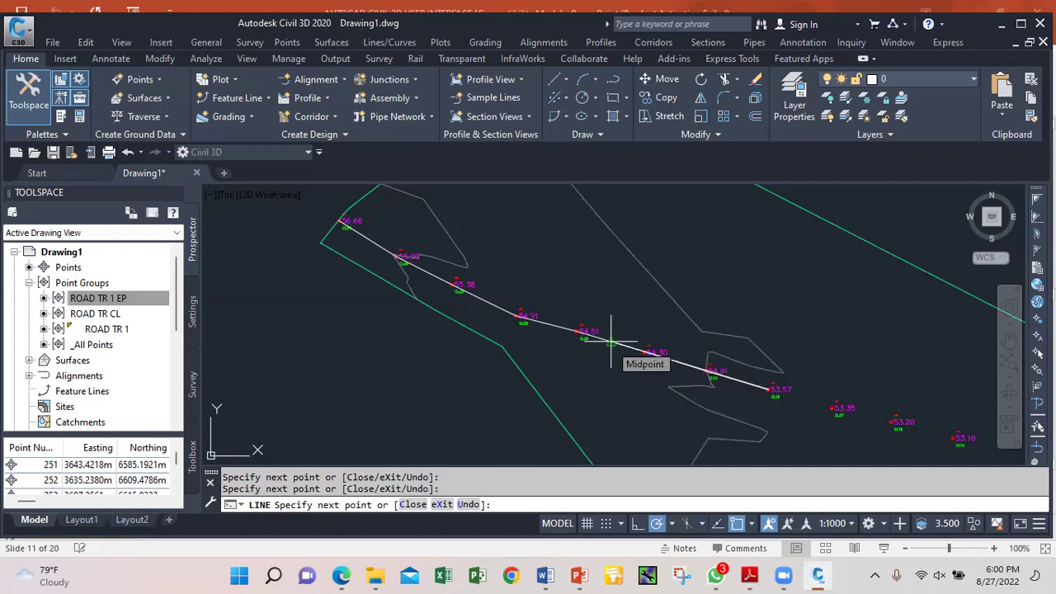
pyautogui.hotkey('ctrl', 'z')
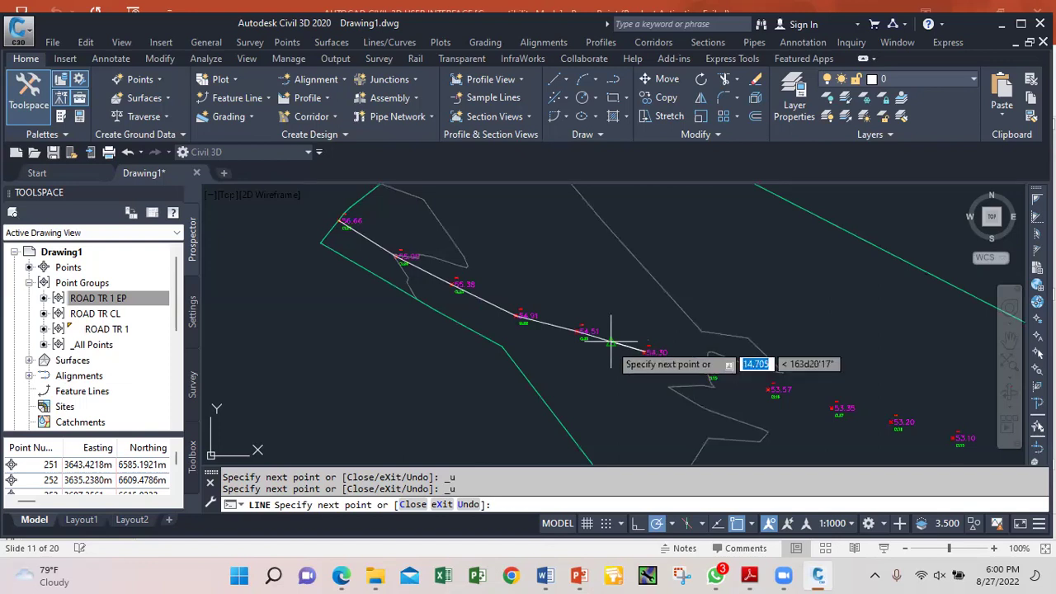
pyautogui.hotkey('ctrl', 'z')
pyautogui.hotkey('ctrl', 'z')
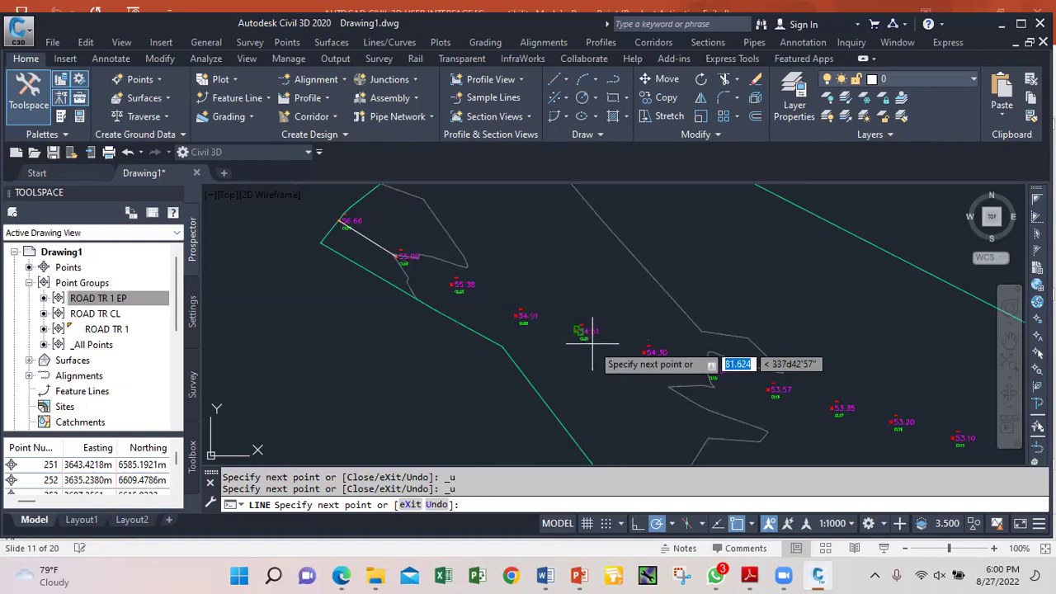
pyautogui.hotkey('ctrl', 'z')
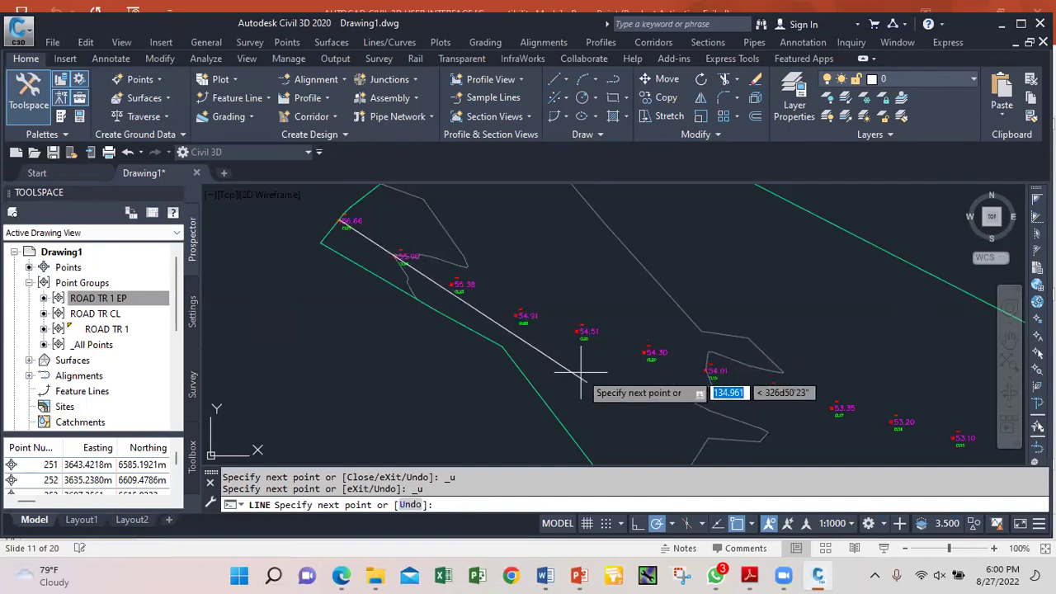
# Draw one straight line segment from CL25 directly to centreline point CL21
pyautogui.scroll(-2, 507, 302)
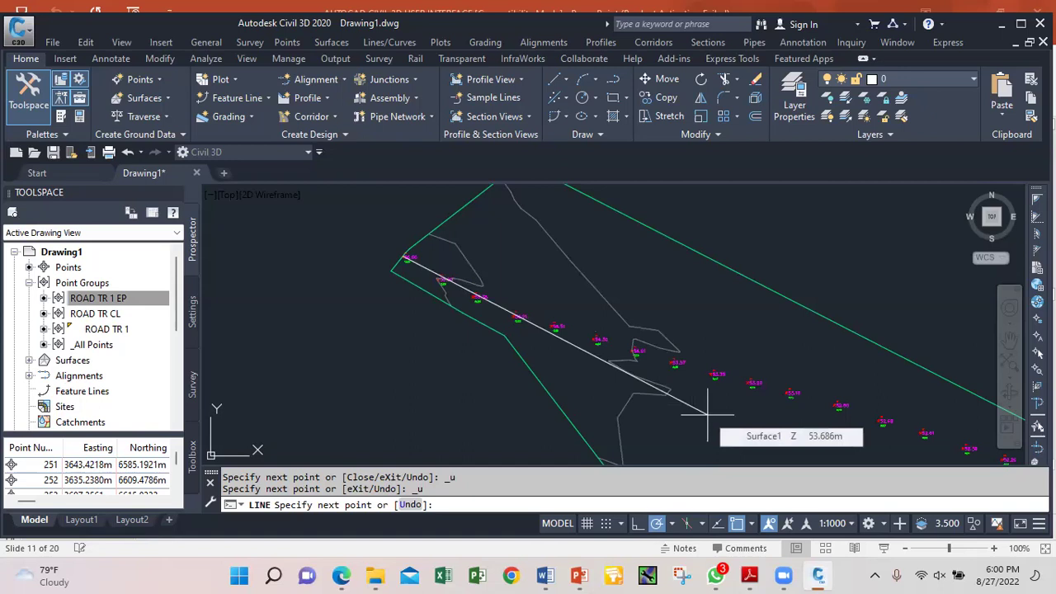
pyautogui.scroll(-3, 507, 278)
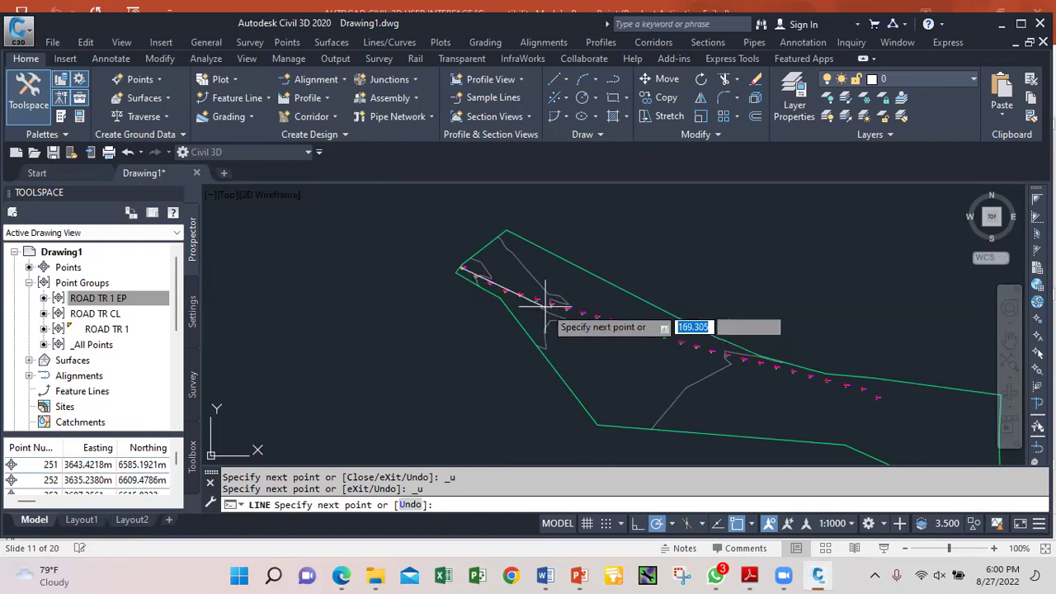
pyautogui.scroll(3, 545, 305)
pyautogui.scroll(-5, 541, 355)
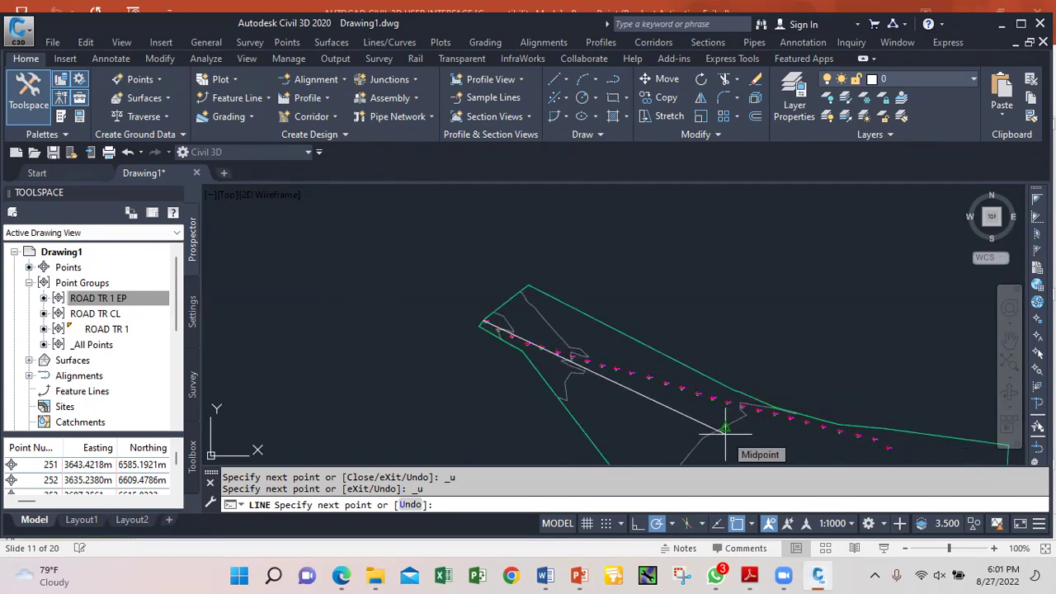
pyautogui.scroll(5, 718, 432)
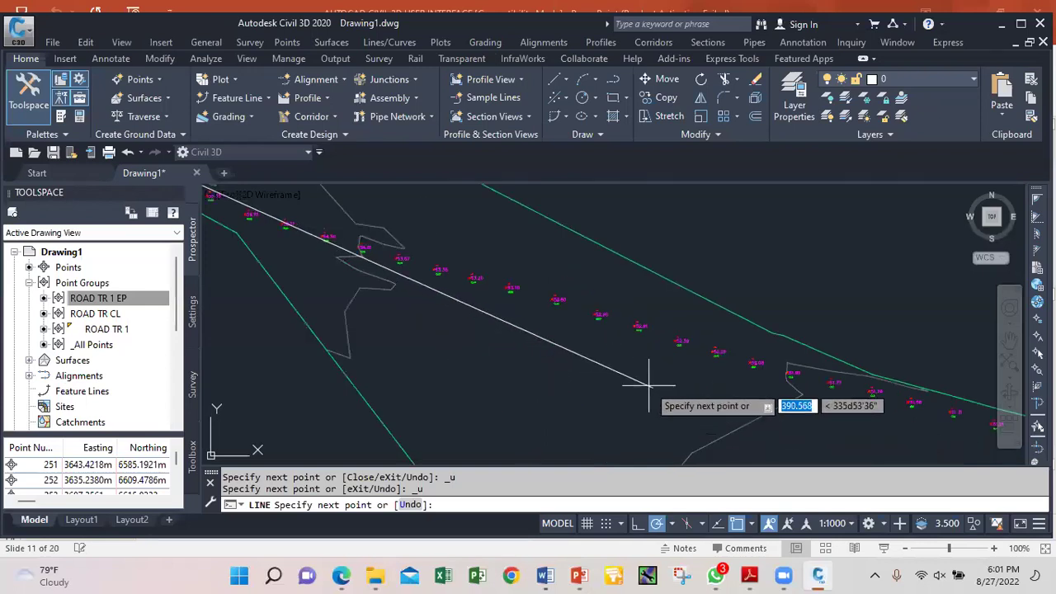
pyautogui.scroll(2, 536, 345)
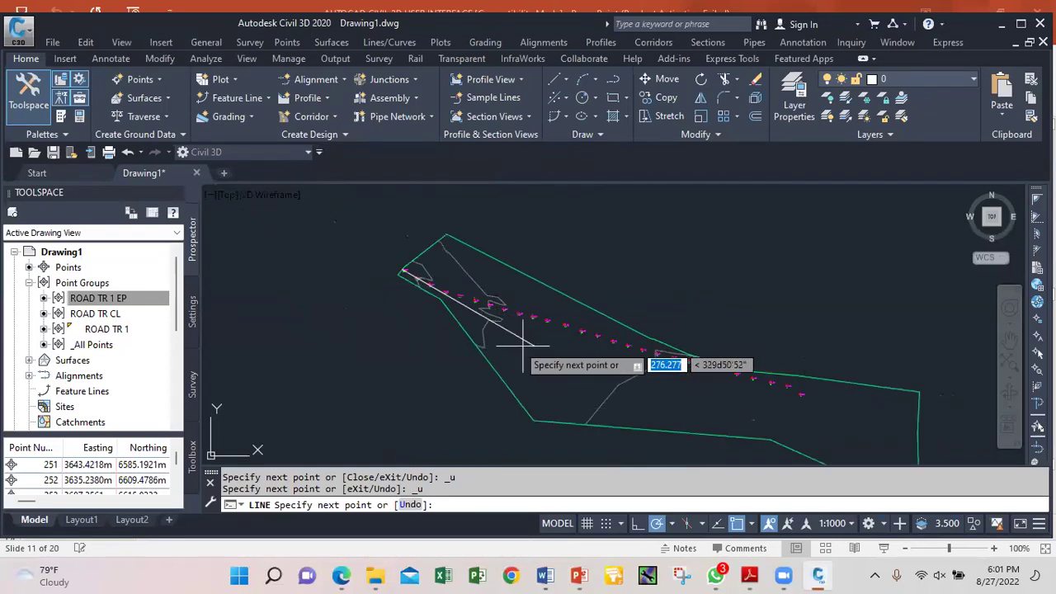
pyautogui.scroll(2, 468, 305)
pyautogui.click(408, 259)
# Try a straight segment from CL21 along the remaining centreline points to beyond the surface's east boundary, and undo it
pyautogui.scroll(-4, 314, 278)
pyautogui.scroll(-2, 314, 279)
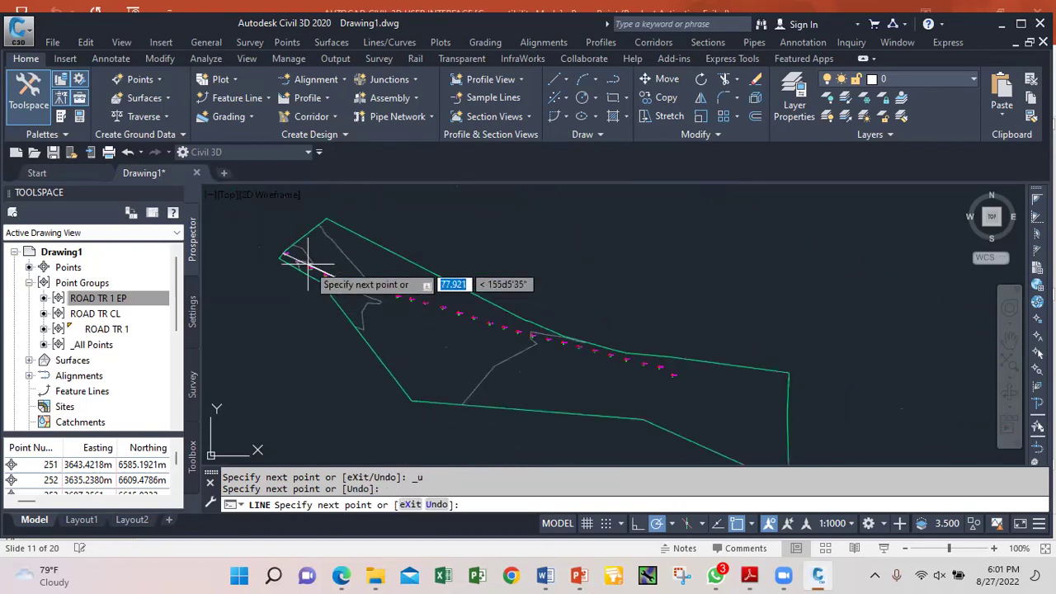
pyautogui.click(815, 415)
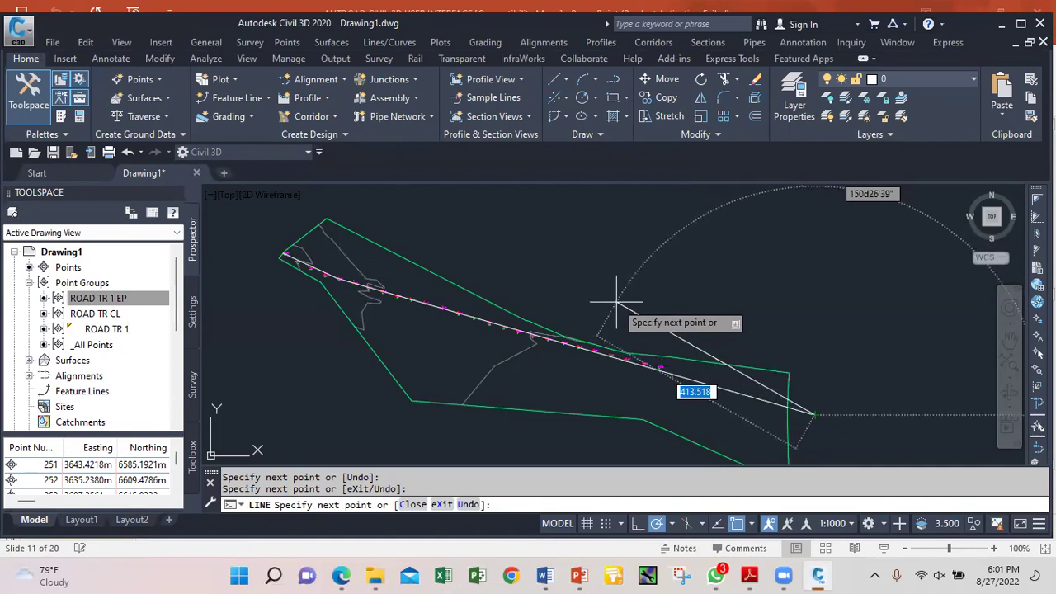
pyautogui.hotkey('ctrl', 'z')
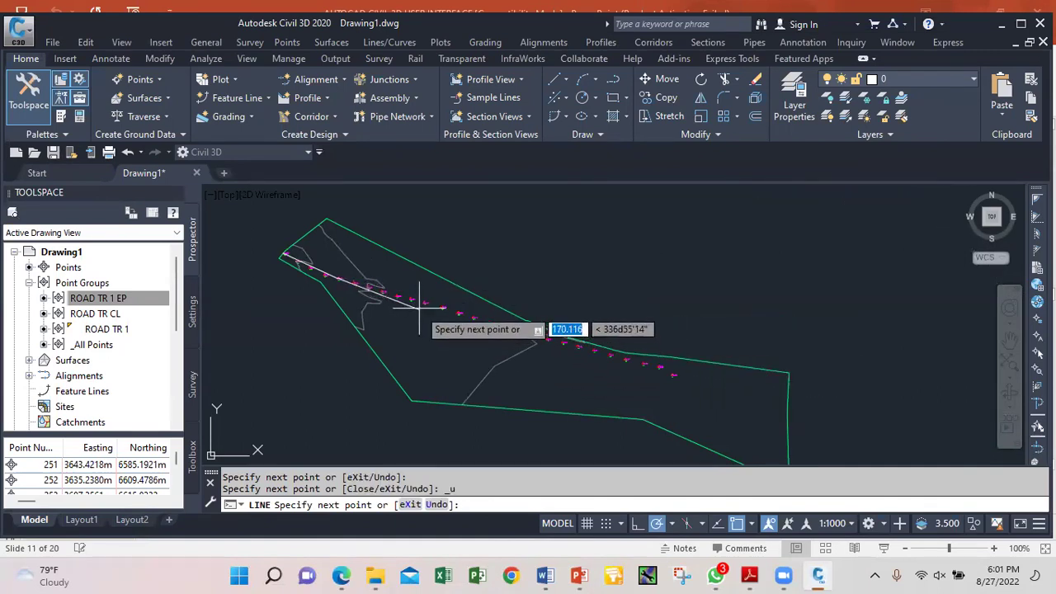
# End the Line command and erase the remaining line segment between CL25 and CL21
pyautogui.scroll(5, 426, 301)
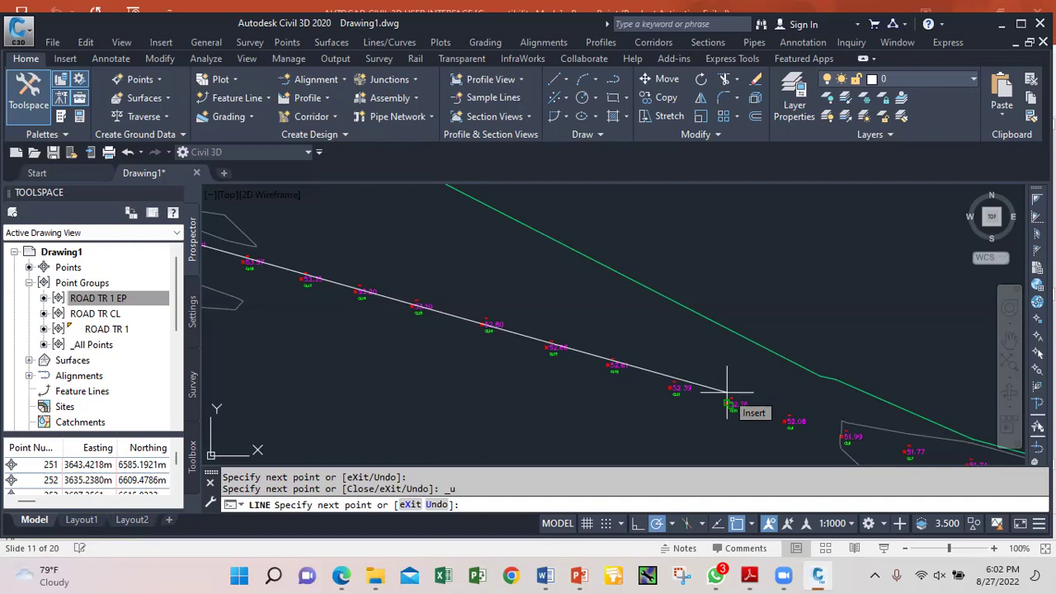
pyautogui.moveTo(727, 394); pyautogui.dragTo(419, 248, button='middle')
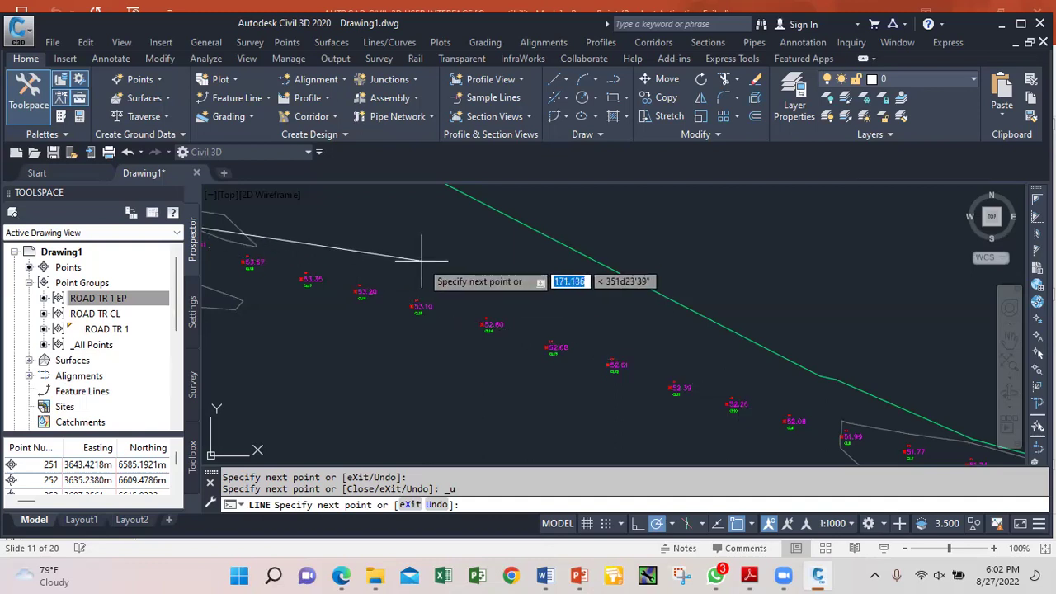
pyautogui.press('Escape')
pyautogui.scroll(-3, 426, 281)
pyautogui.scroll(4, 294, 250)
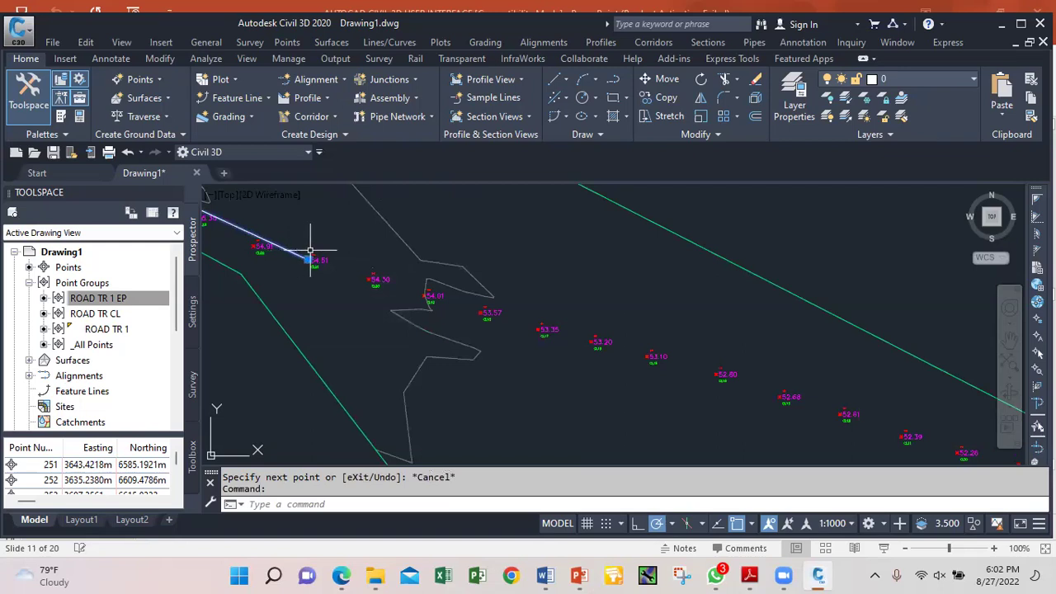
pyautogui.press('Delete')
pyautogui.moveTo(316, 252)
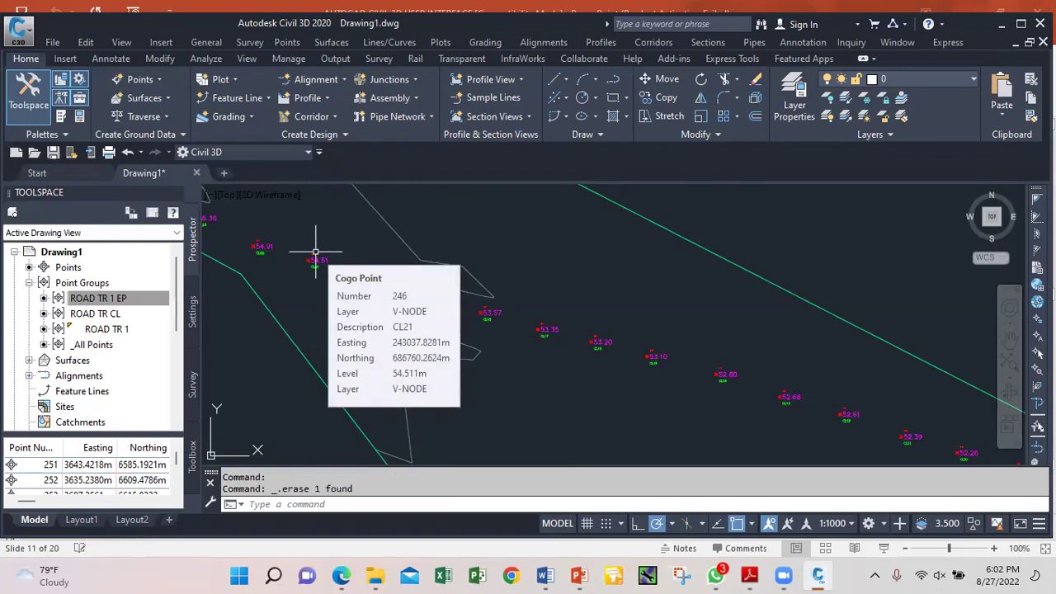